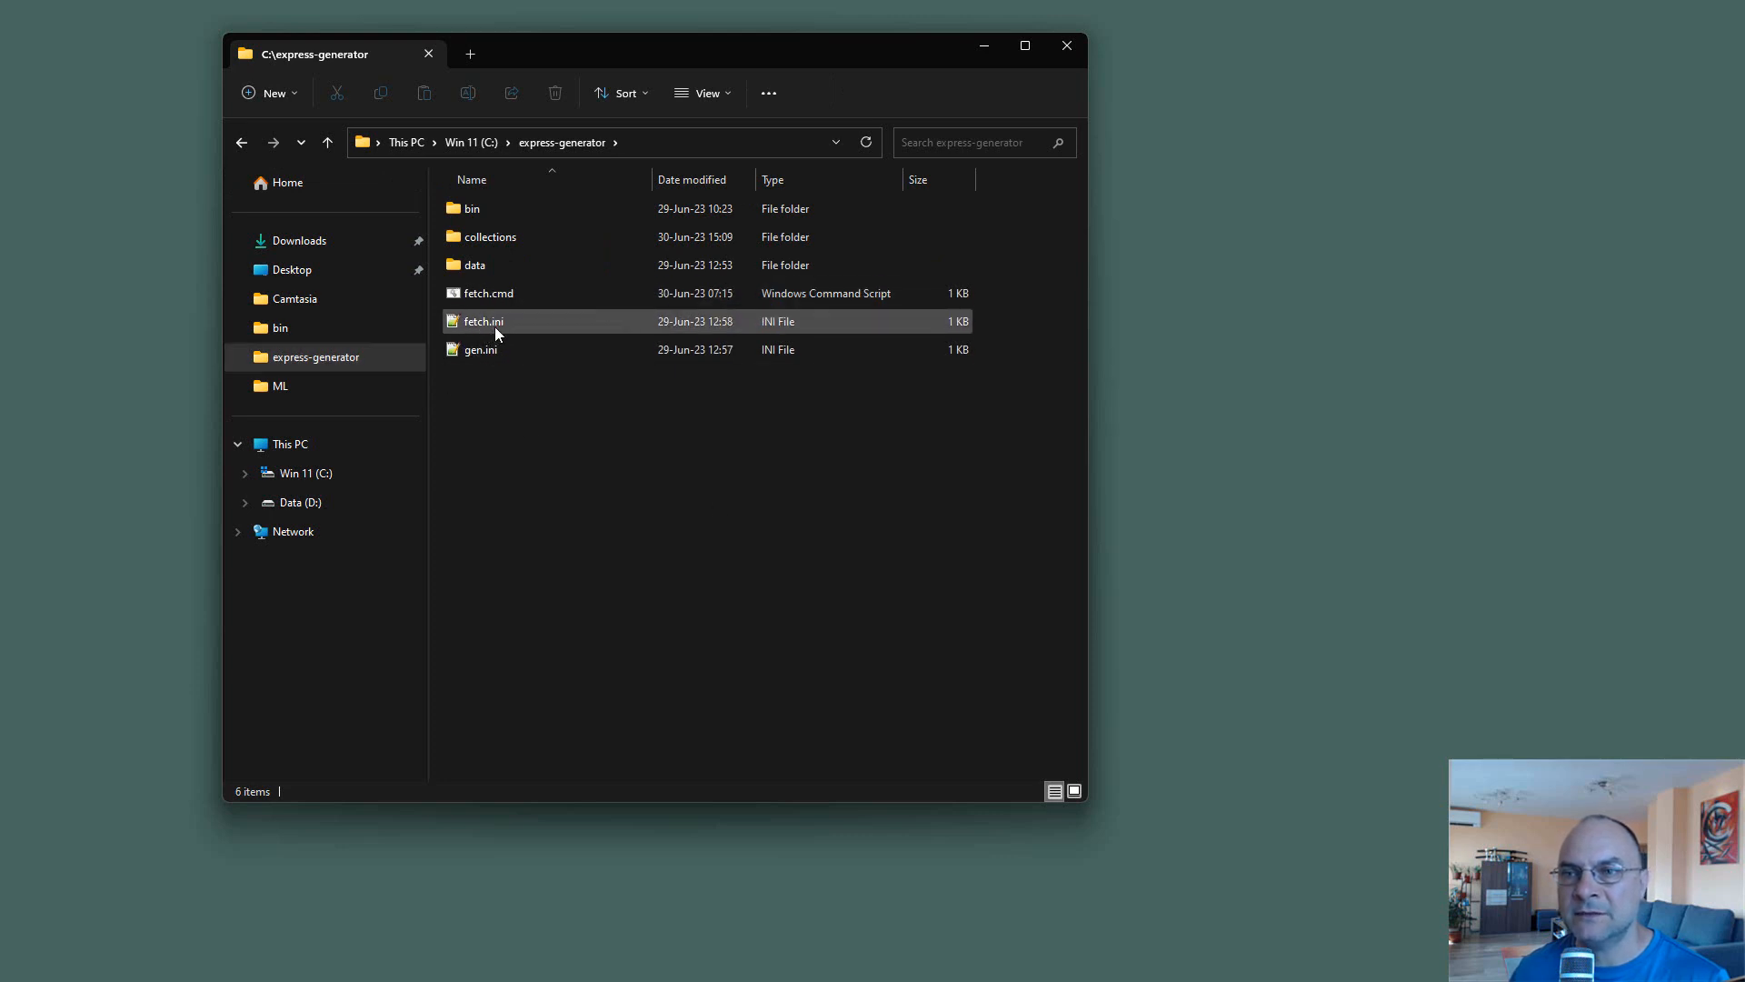
Open fetch.cmd and fetch.ini from the express-generator folder in Notepad++ to review the download command and its settings.
right_click(488, 292)
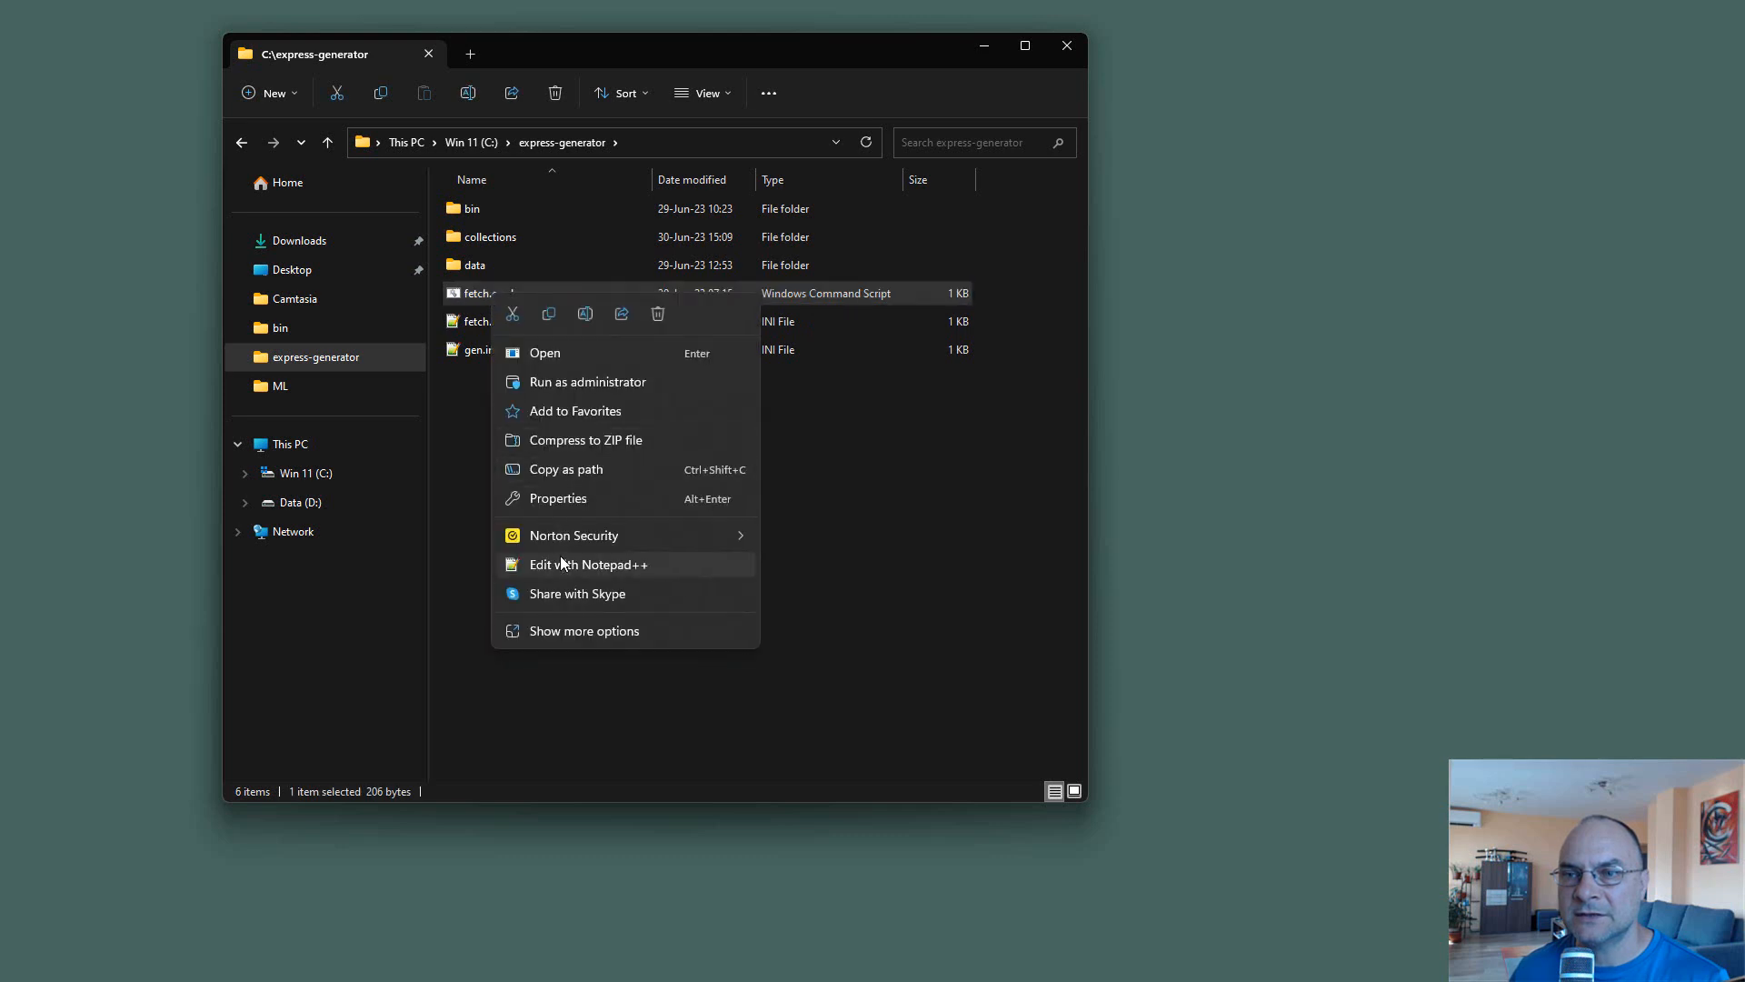
left_click(562, 564)
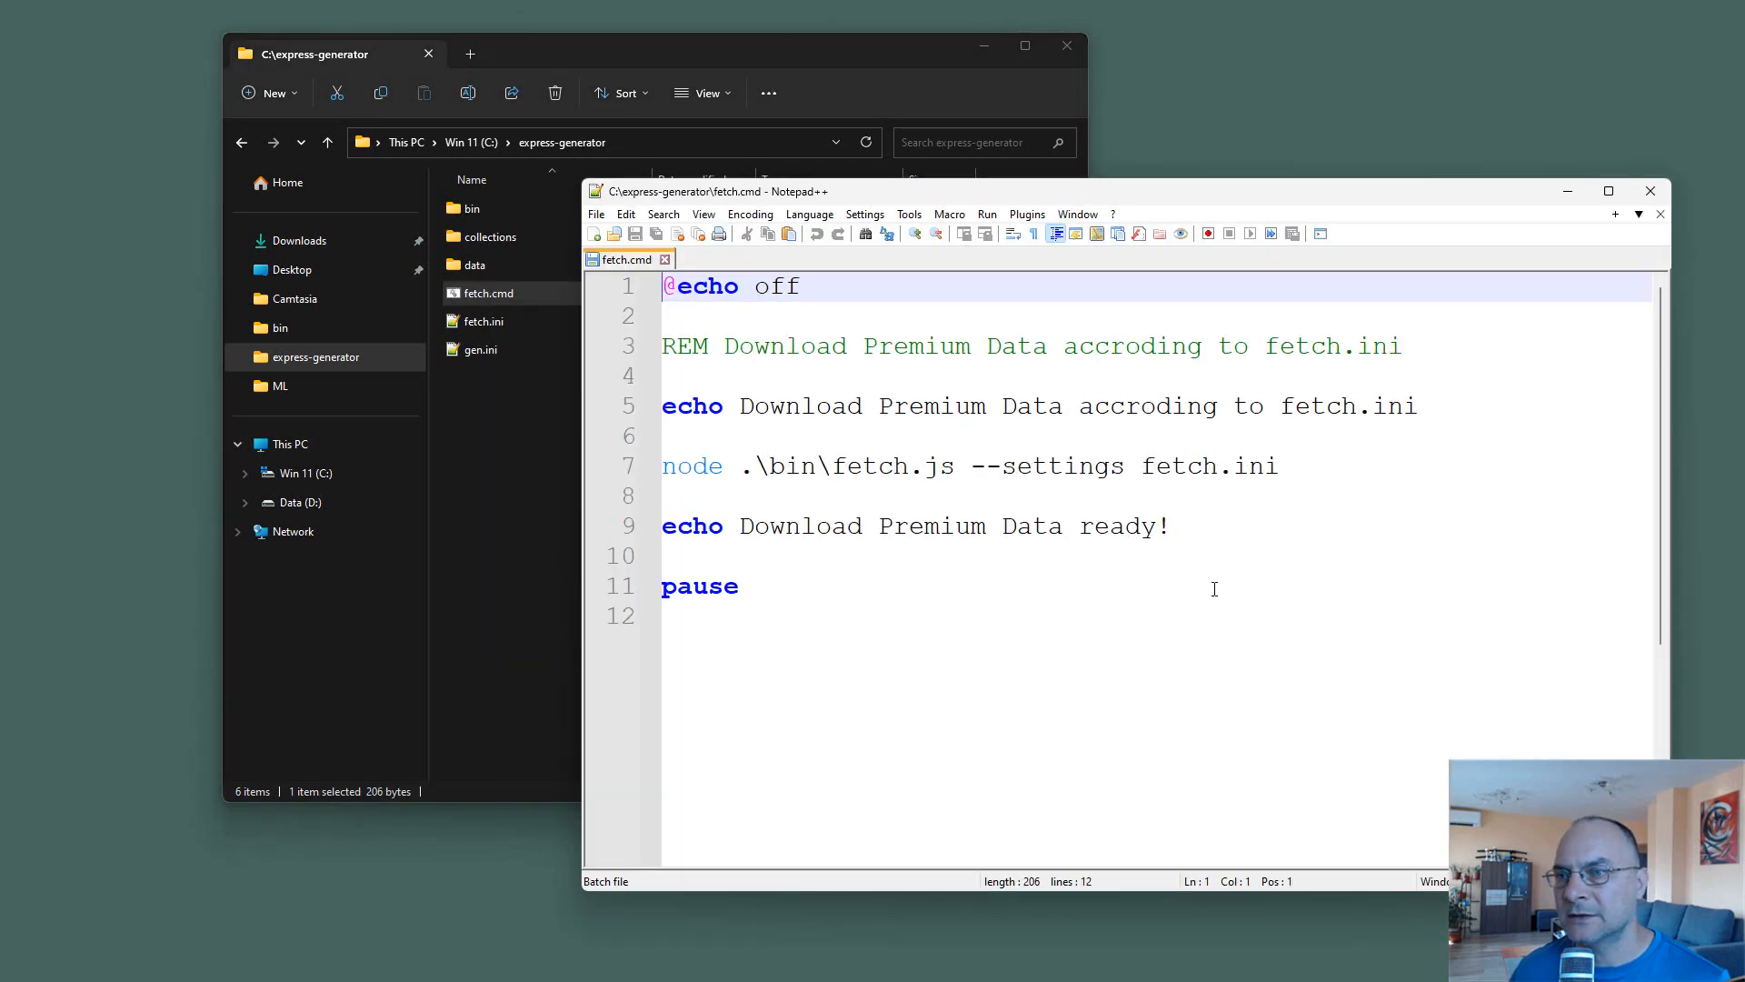
left_click_drag(1083, 199, 1073, 90)
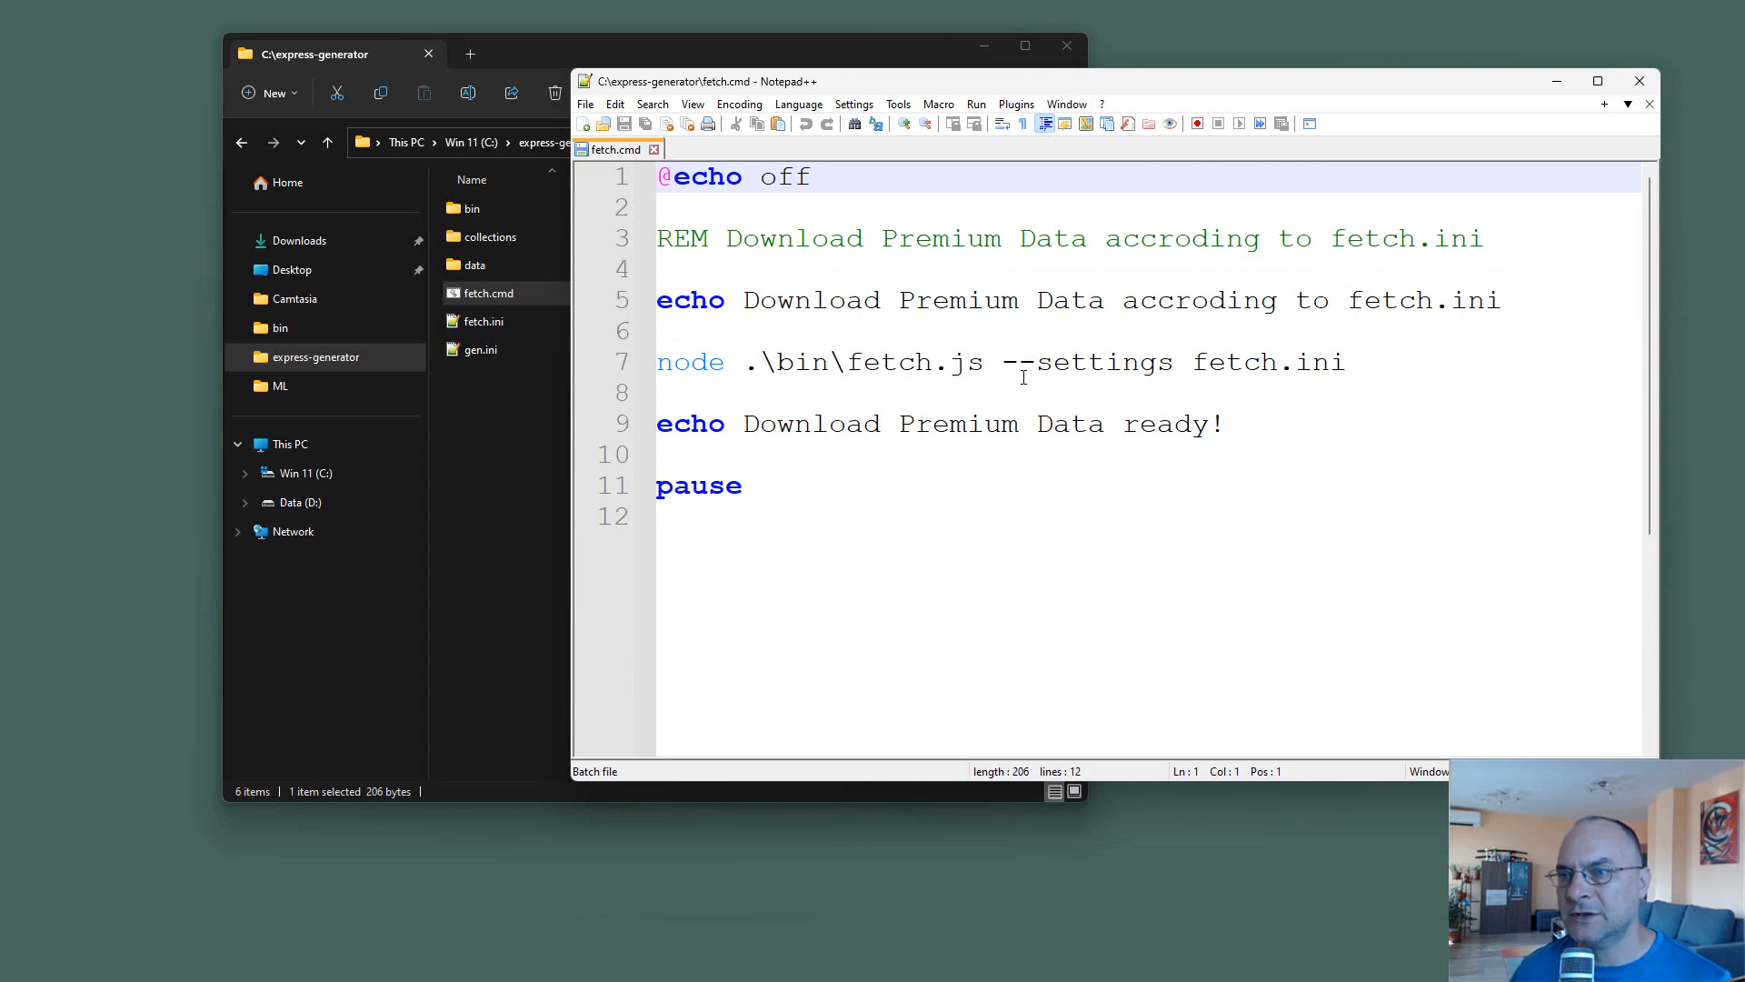
left_click(1192, 362)
key("shift+End")
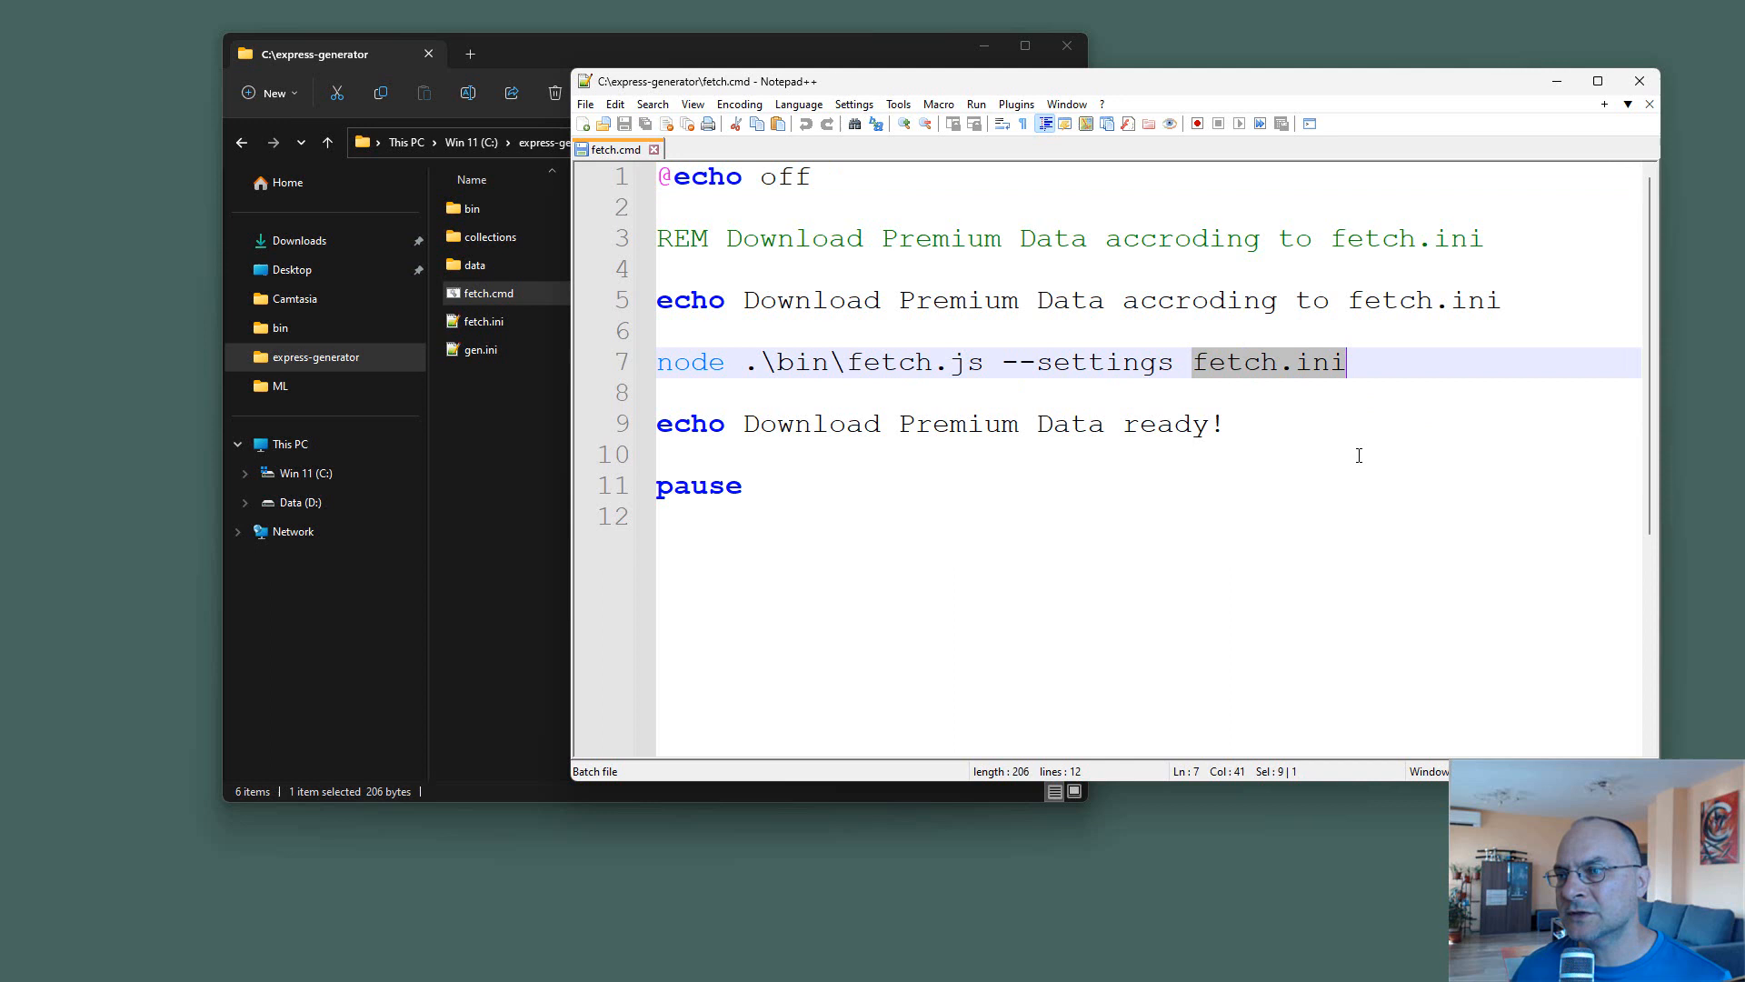
left_click(1346, 397)
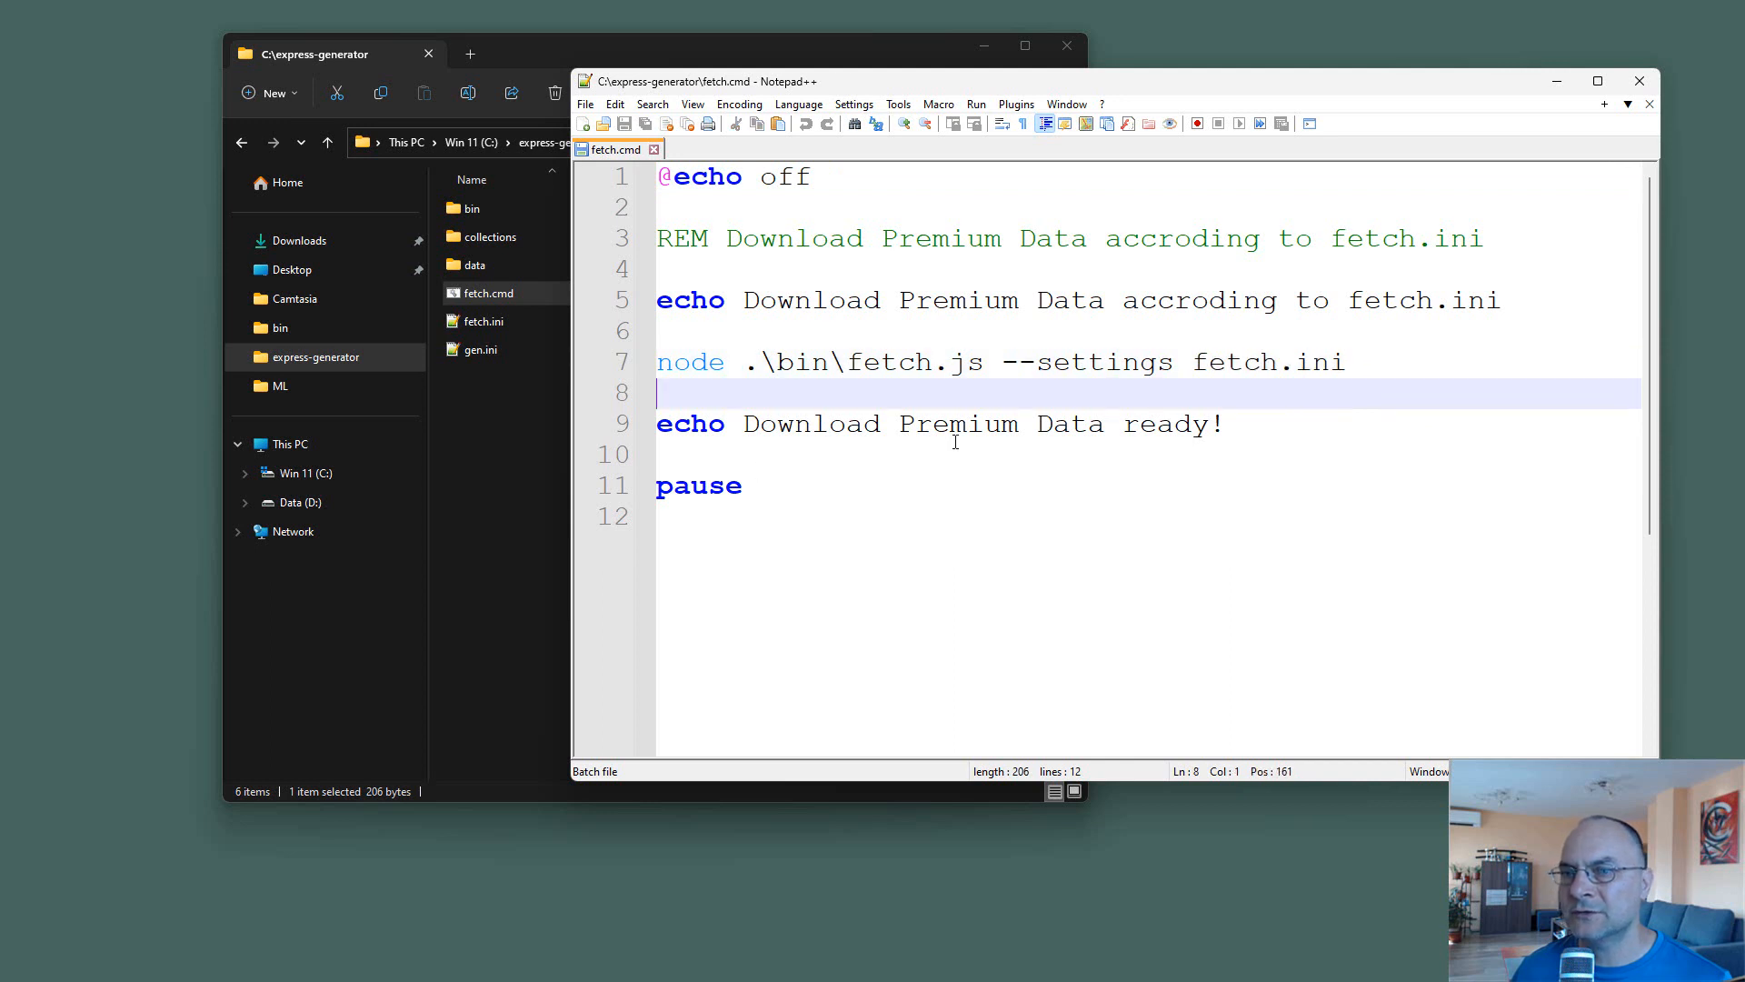
double_click(474, 322)
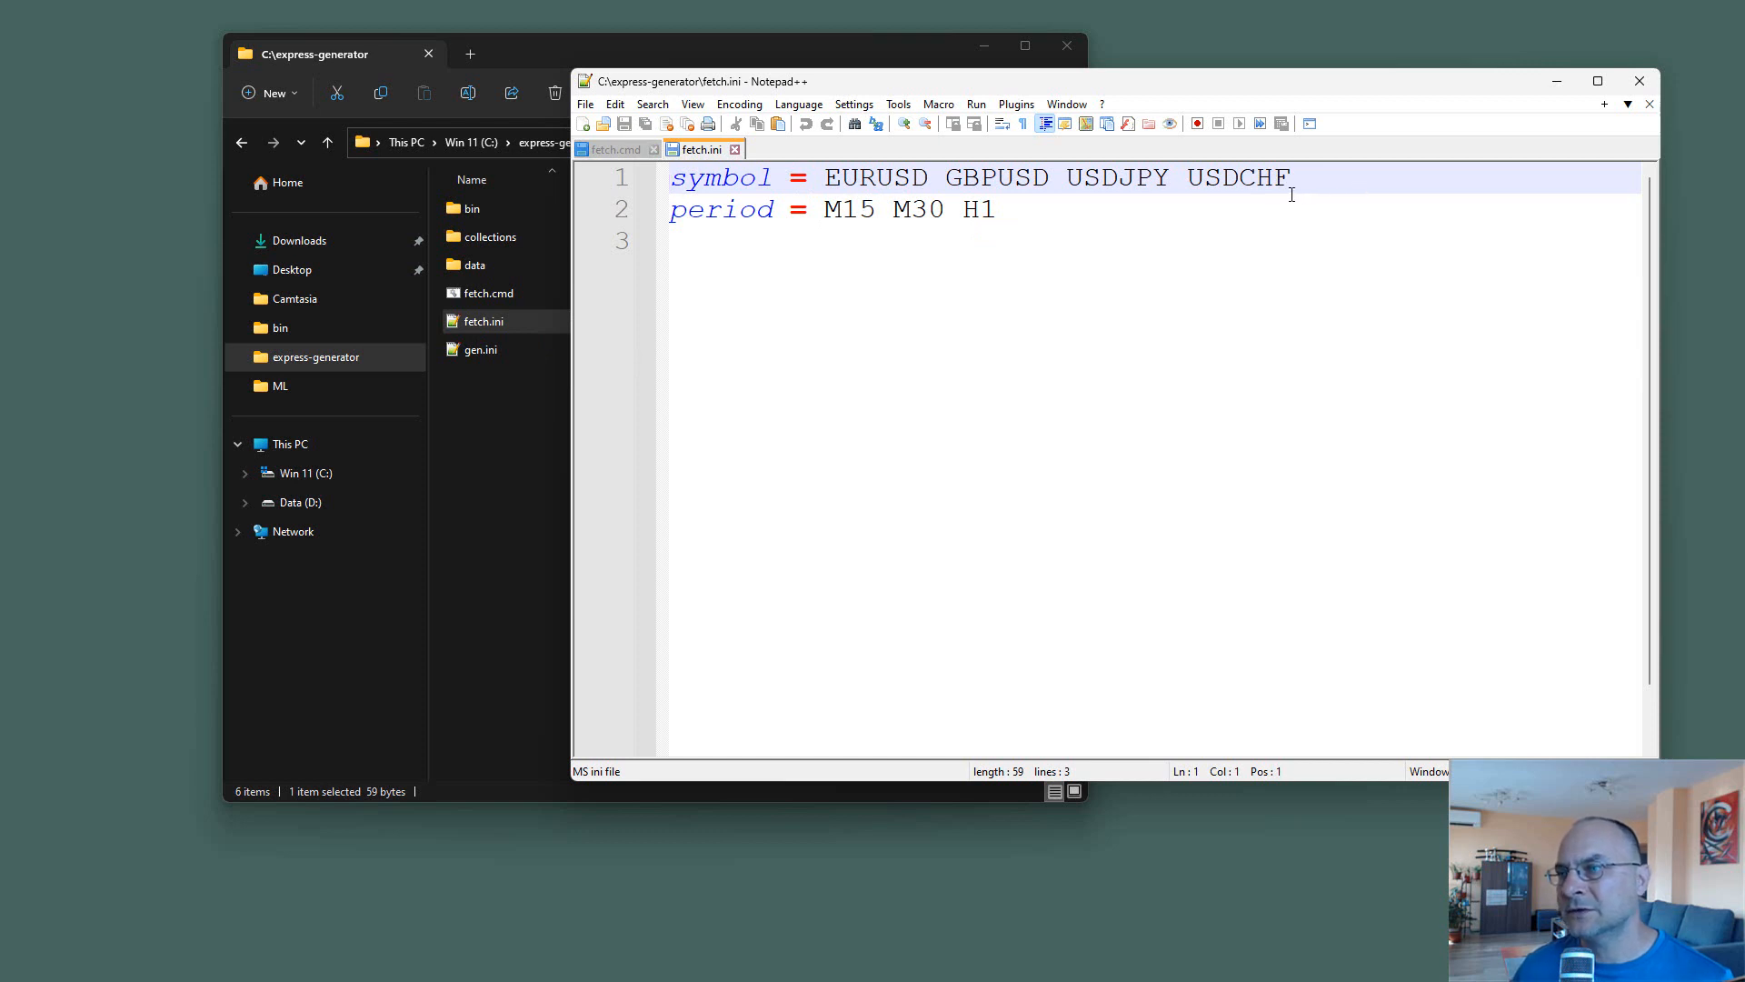
Run fetch.cmd from the express-generator folder to download the Premium data, and dismiss its console when it finishes.
left_click(461, 476)
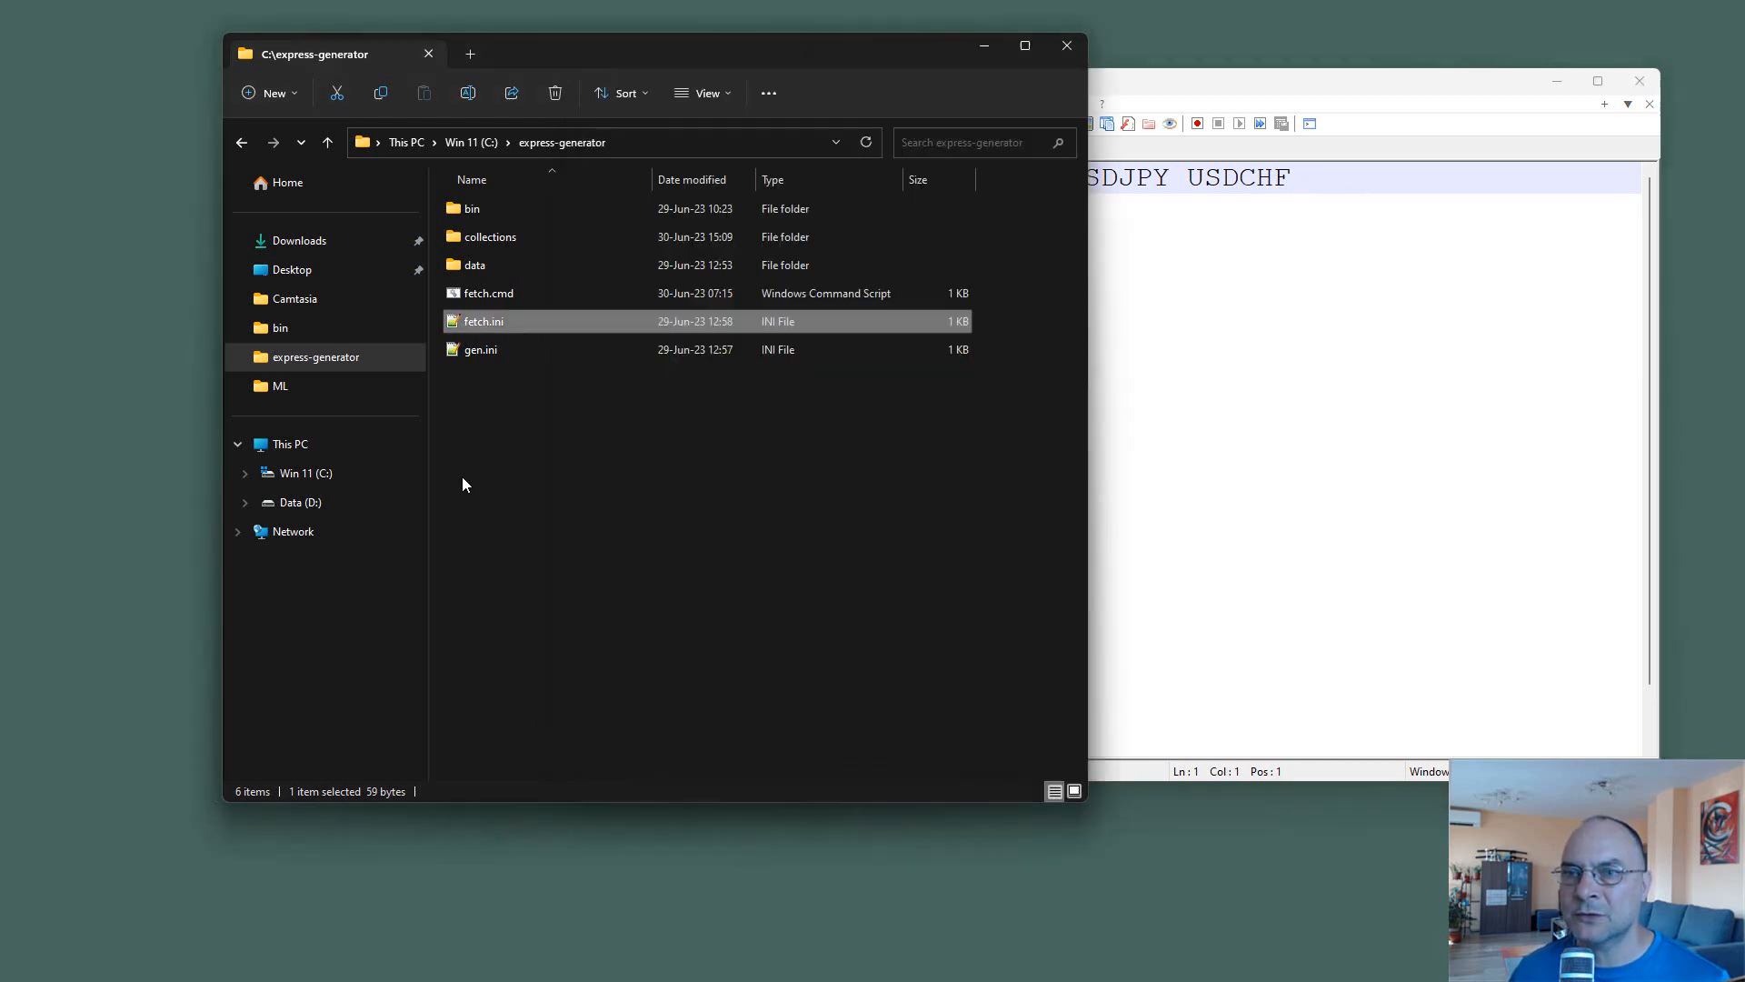
right_click(496, 292)
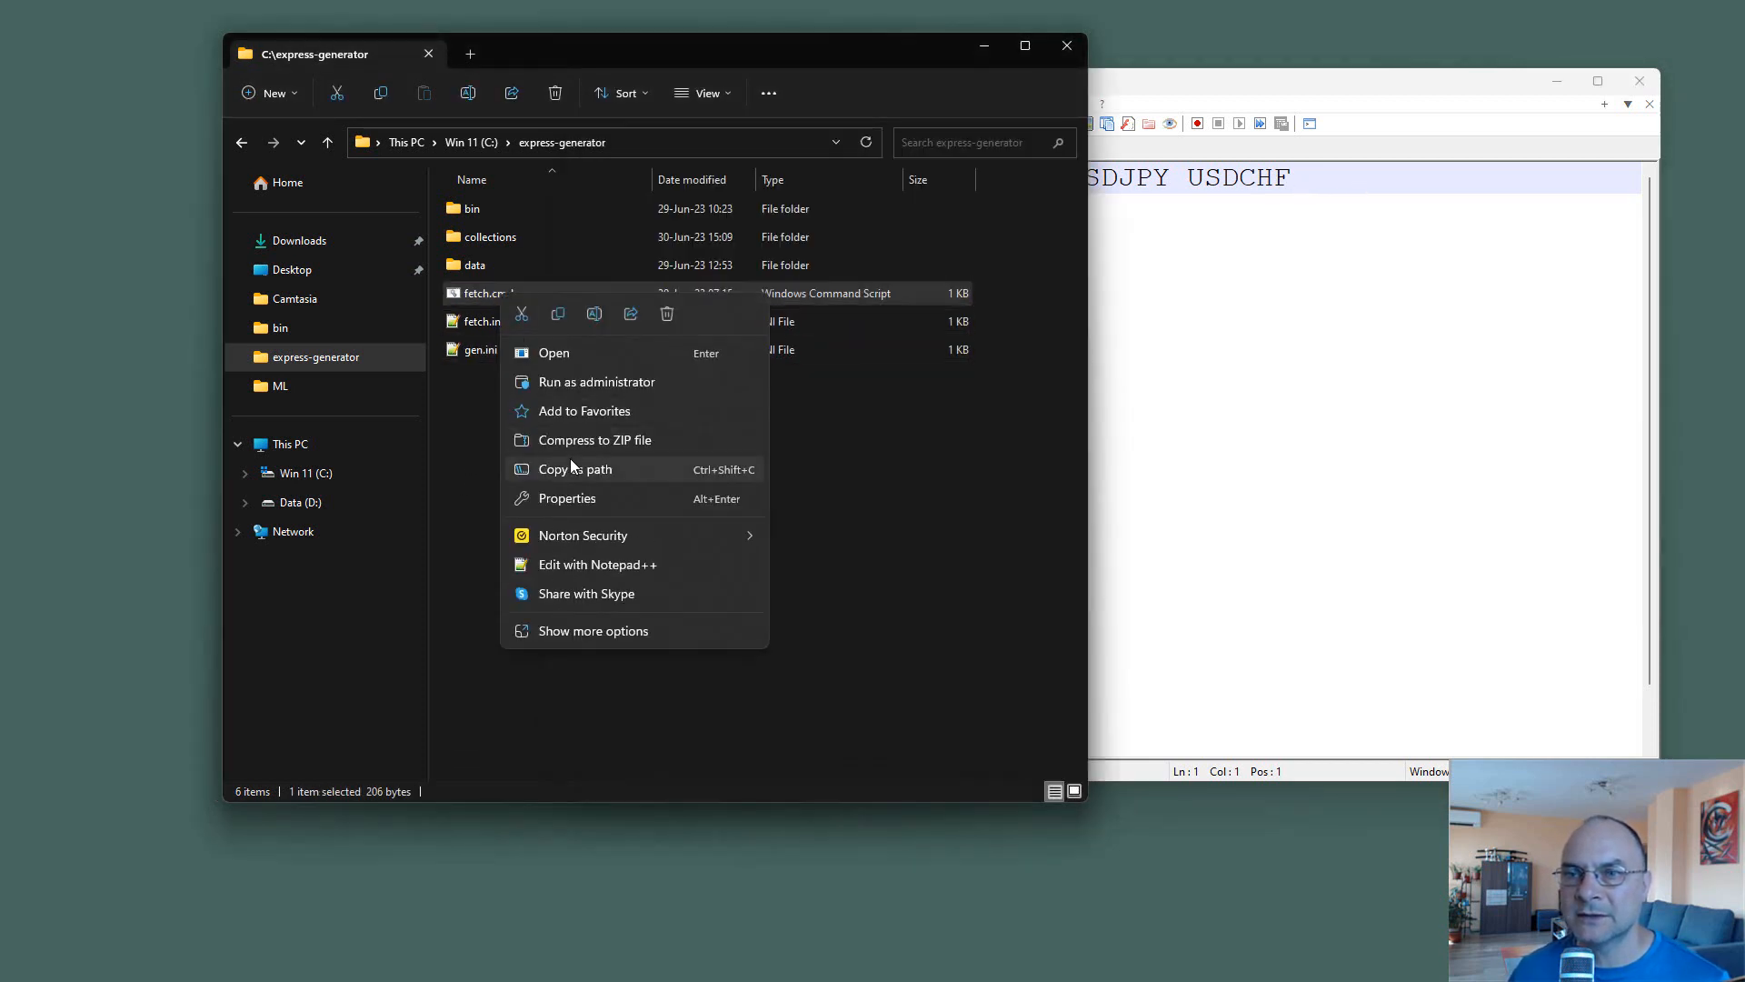
left_click(489, 444)
left_click(495, 292)
double_click(494, 292)
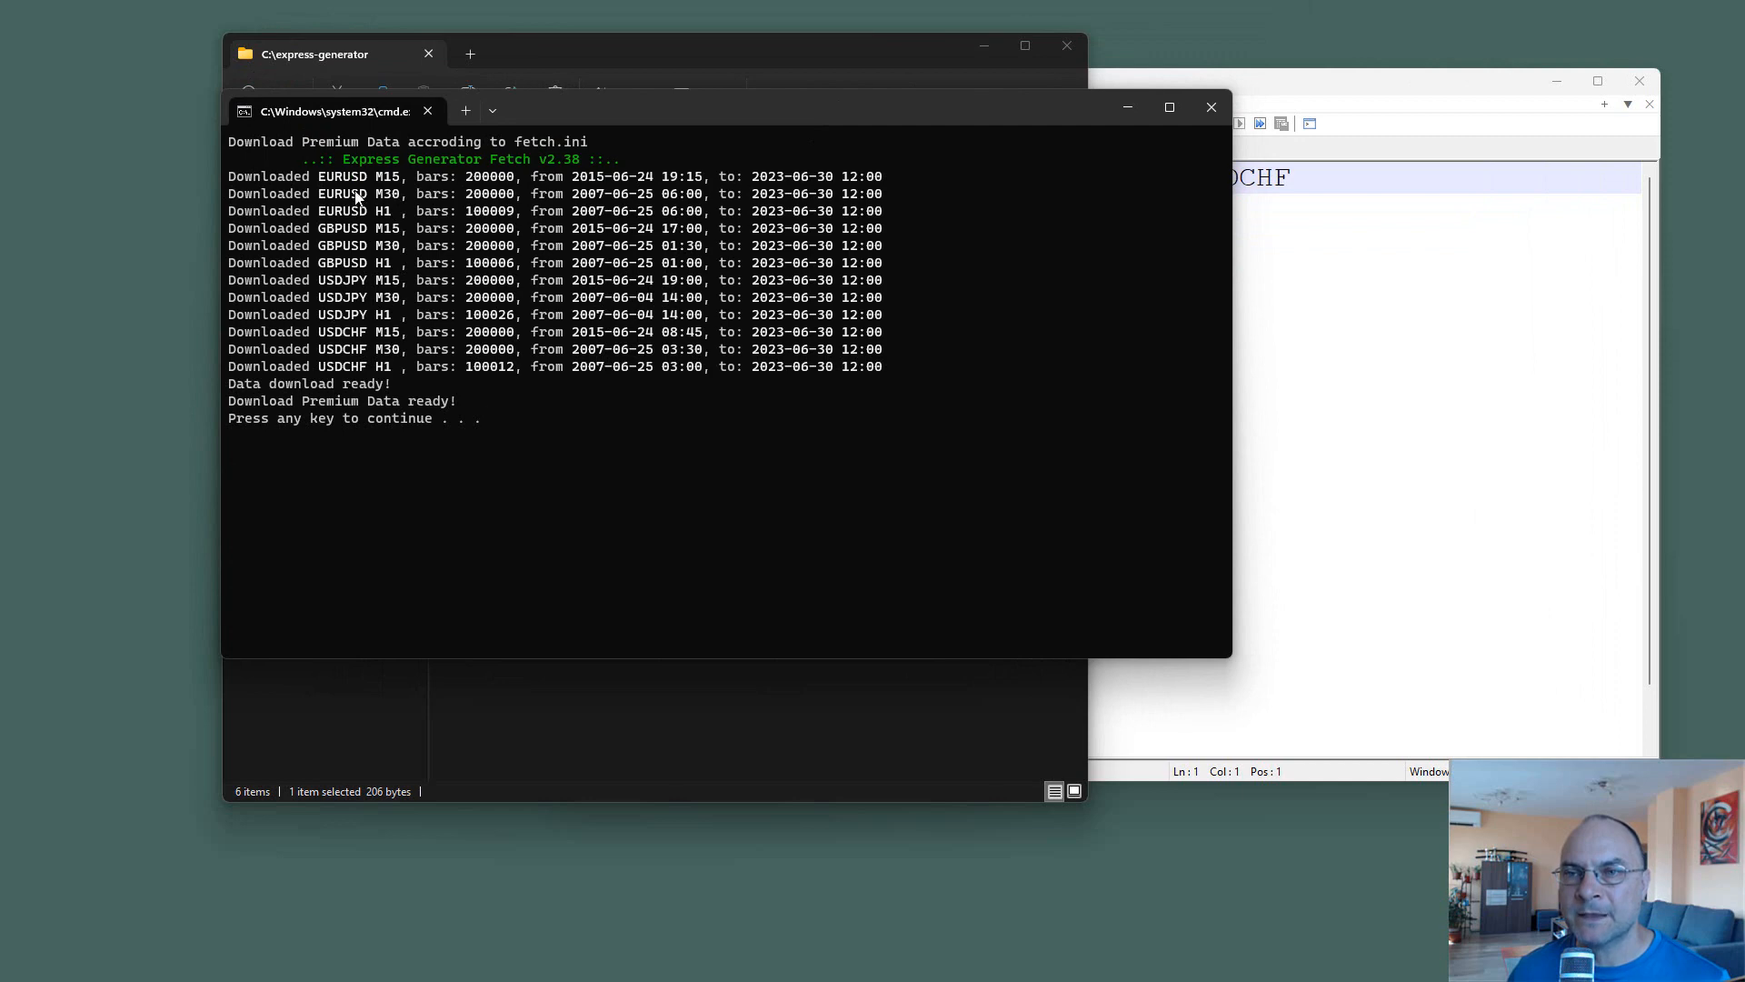
left_click_drag(607, 117, 824, 209)
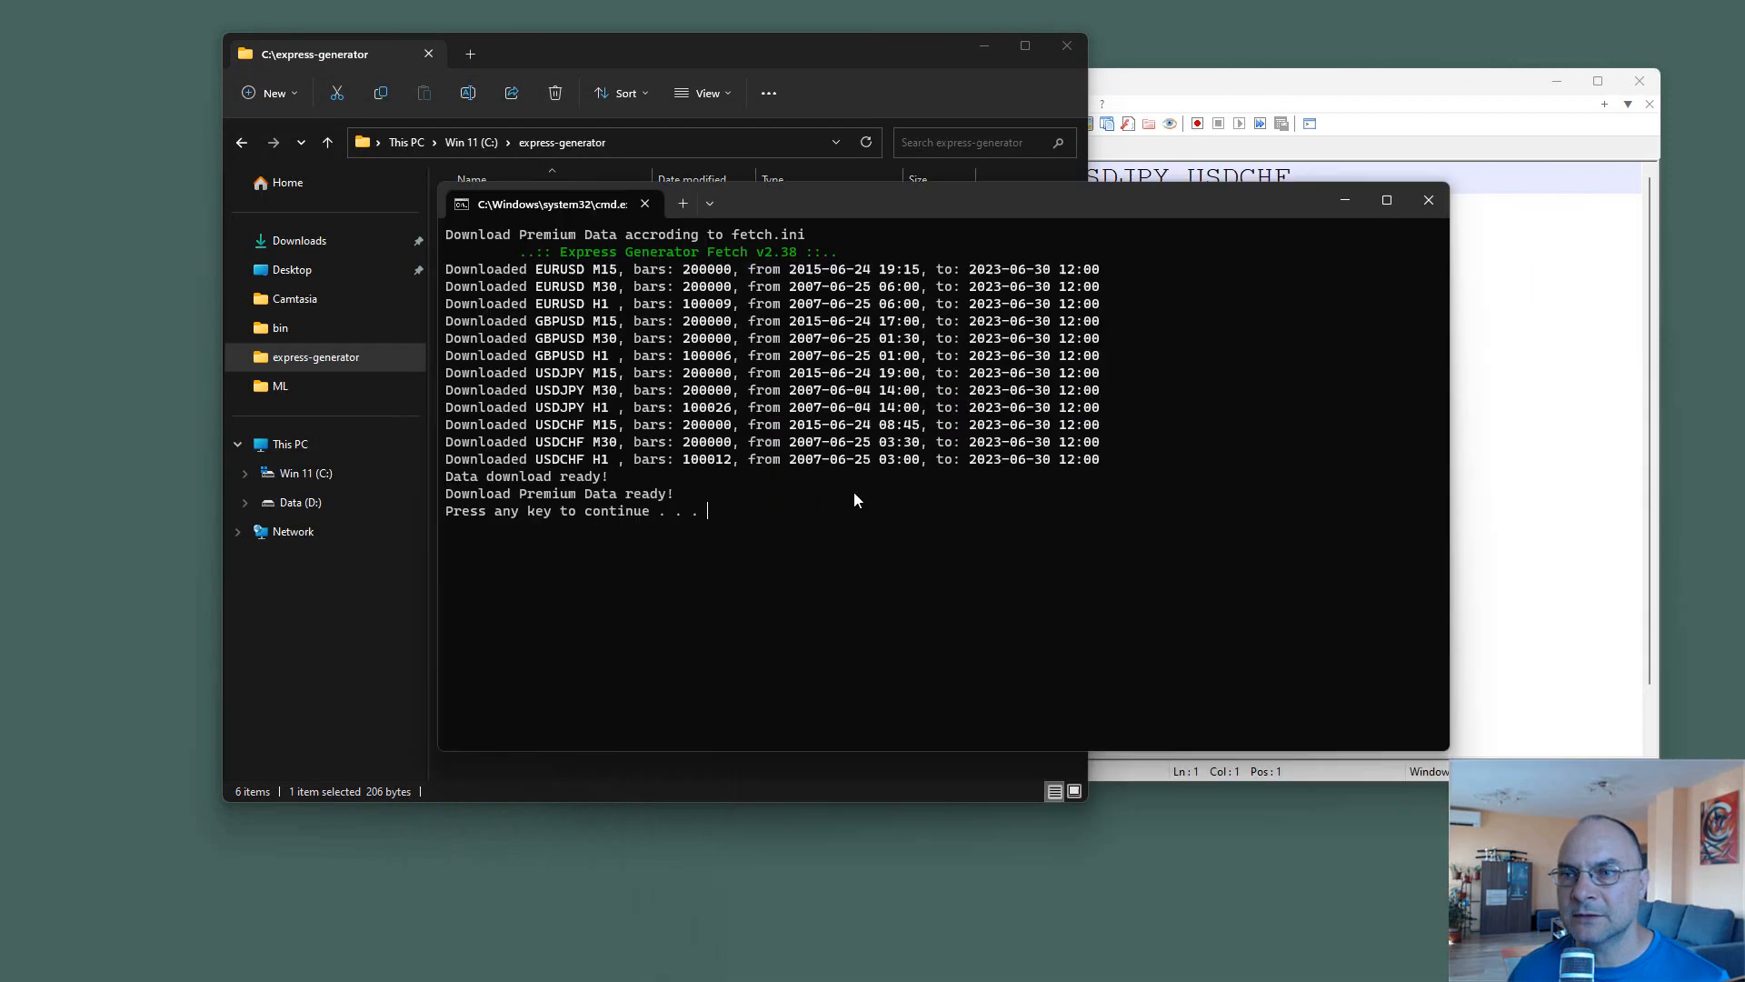
key("Return")
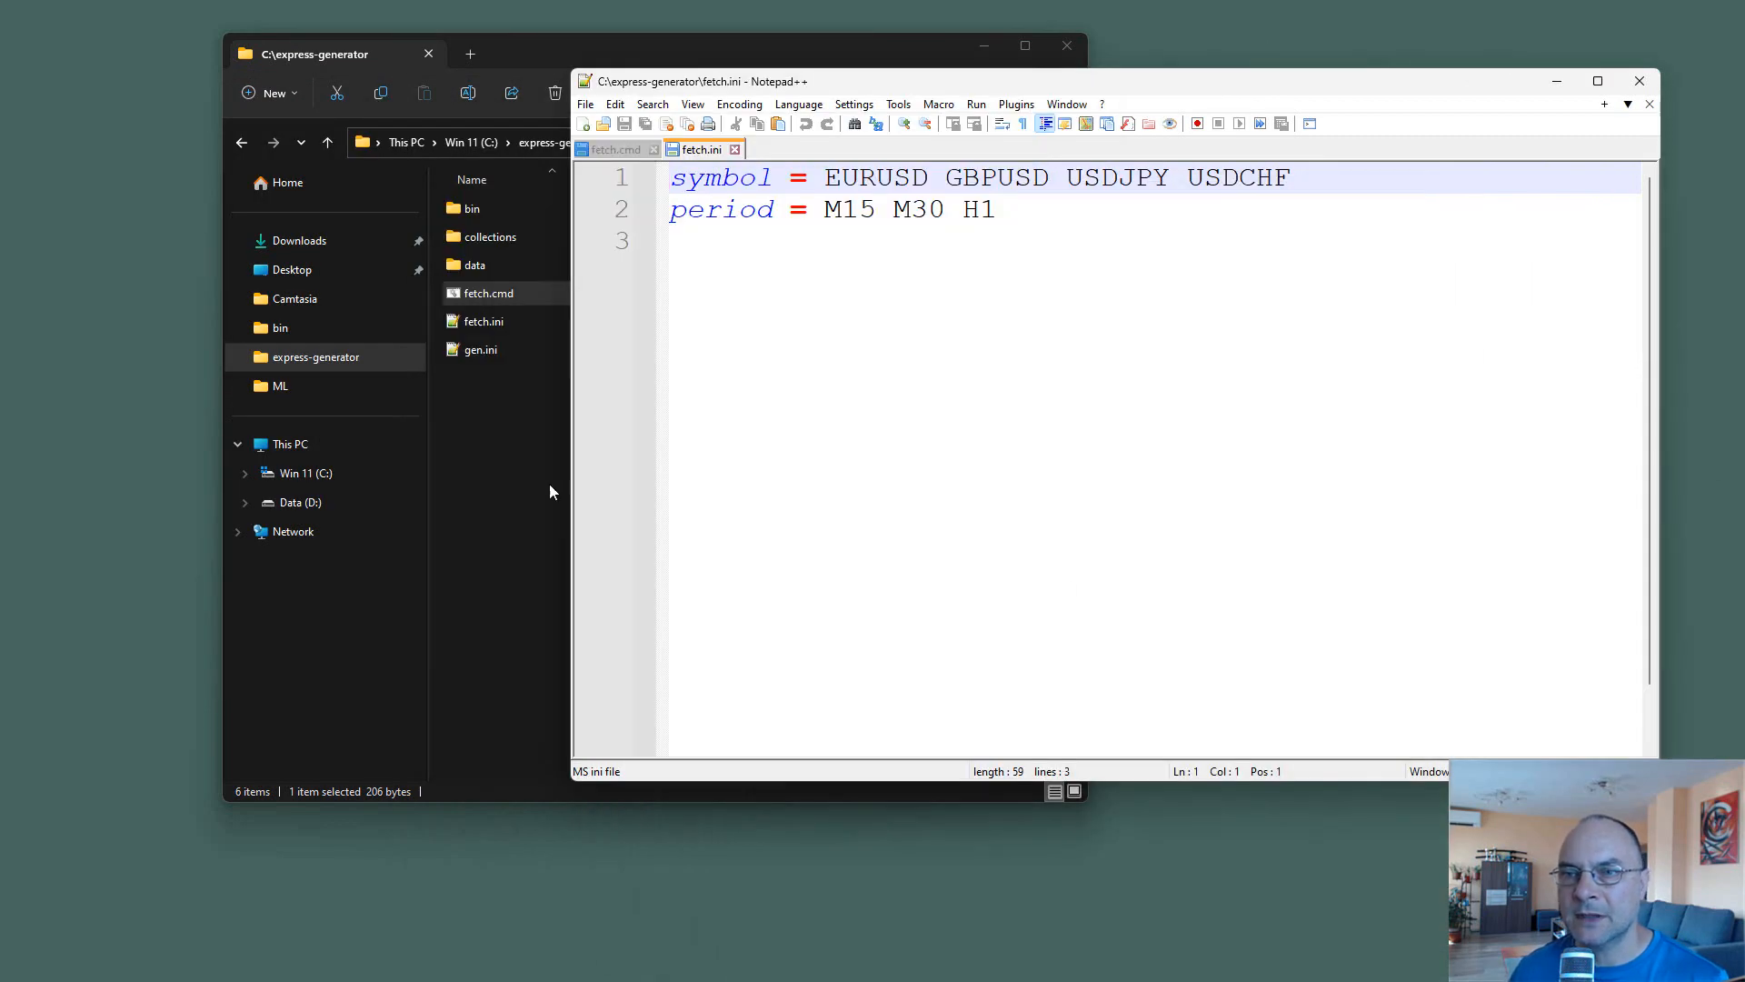
Open a PowerShell terminal in the express-generator folder and widen its window.
right_click(511, 420)
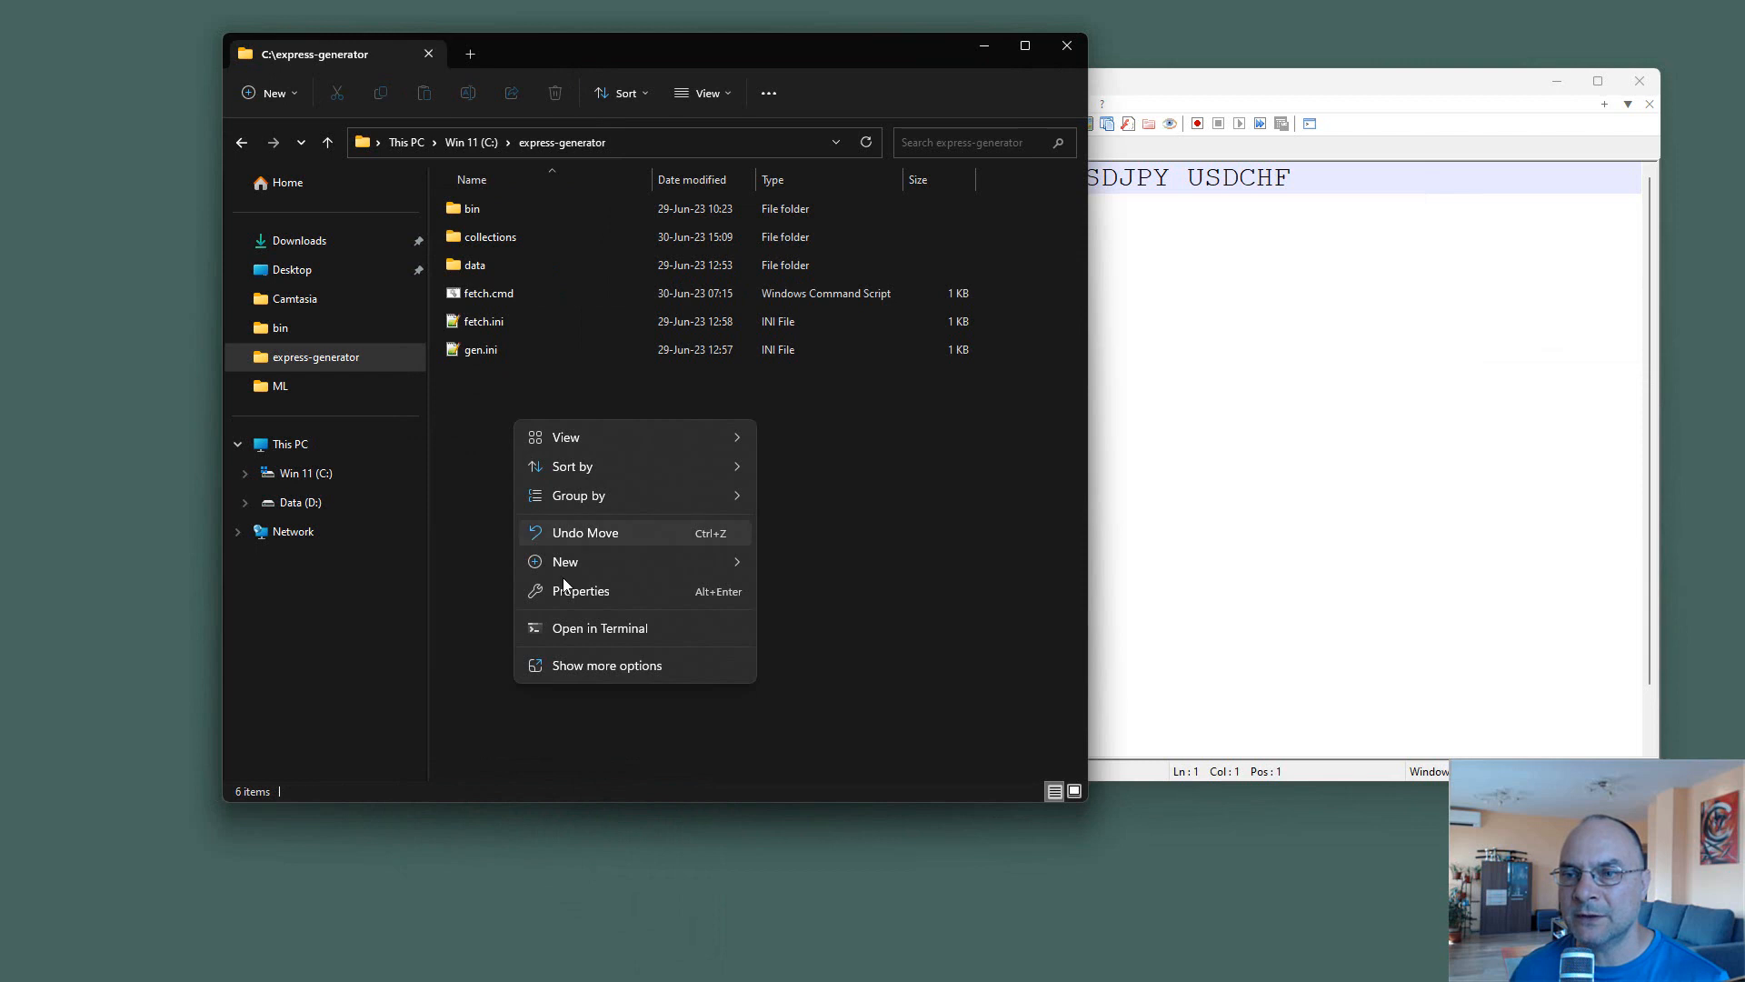
left_click(586, 625)
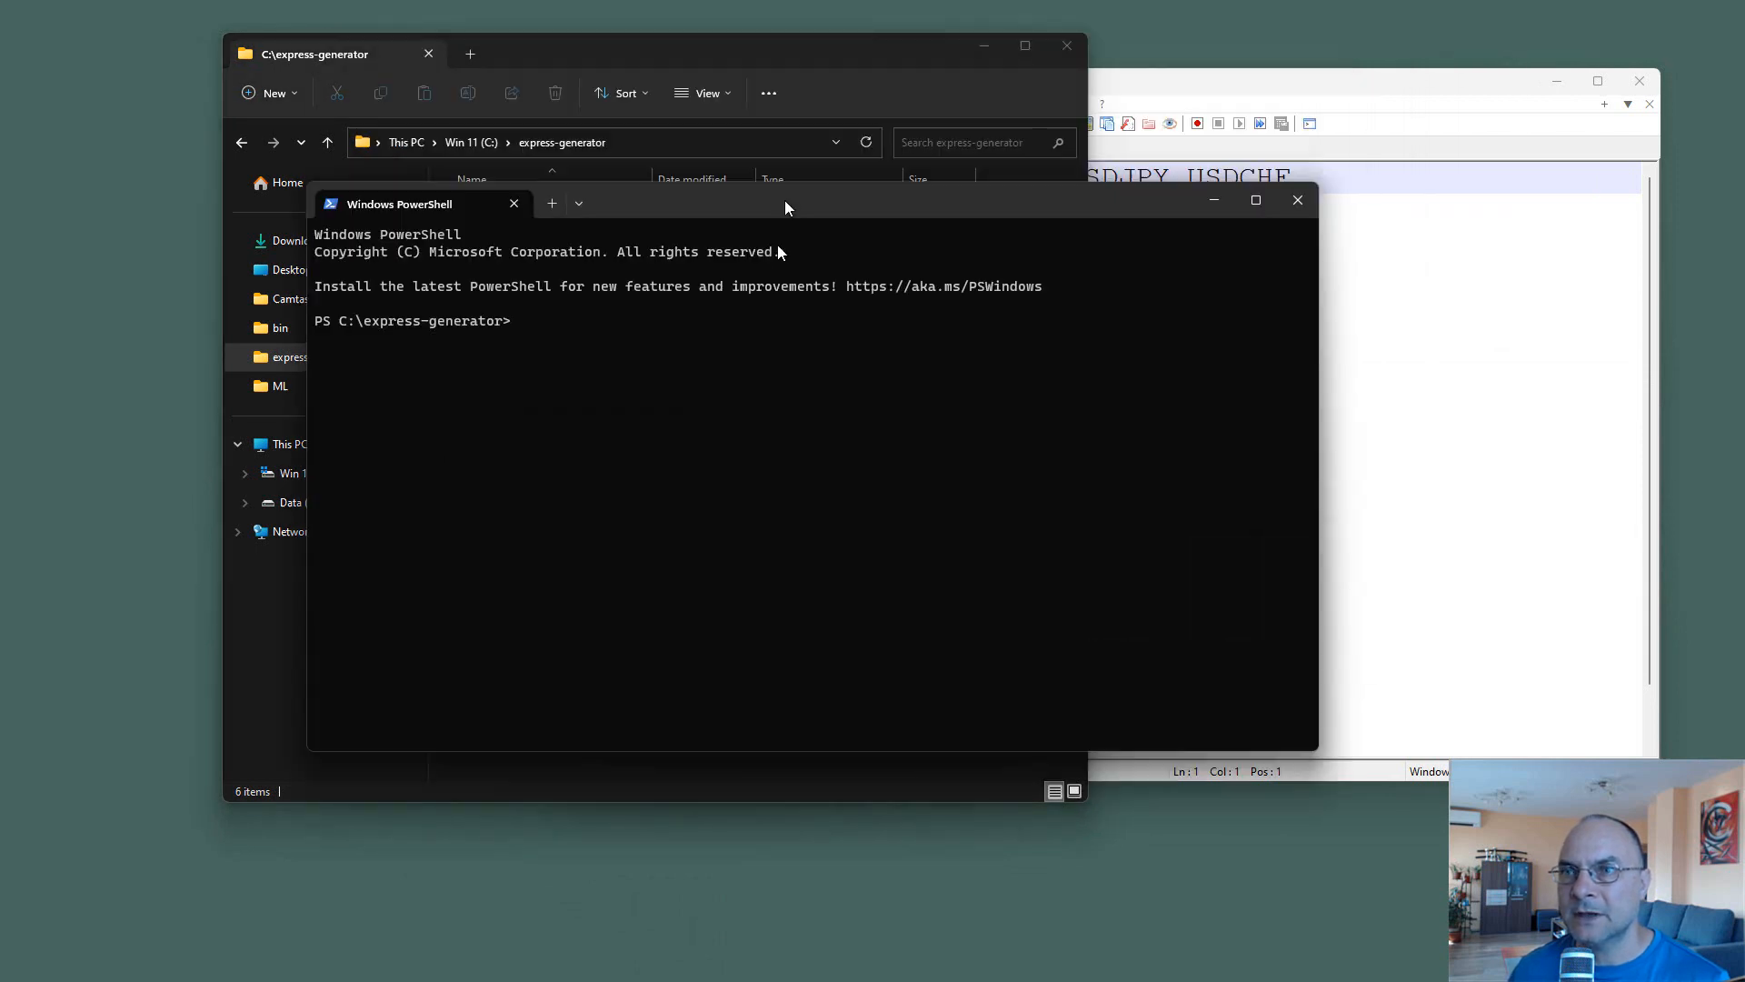
left_click_drag(784, 200, 862, 243)
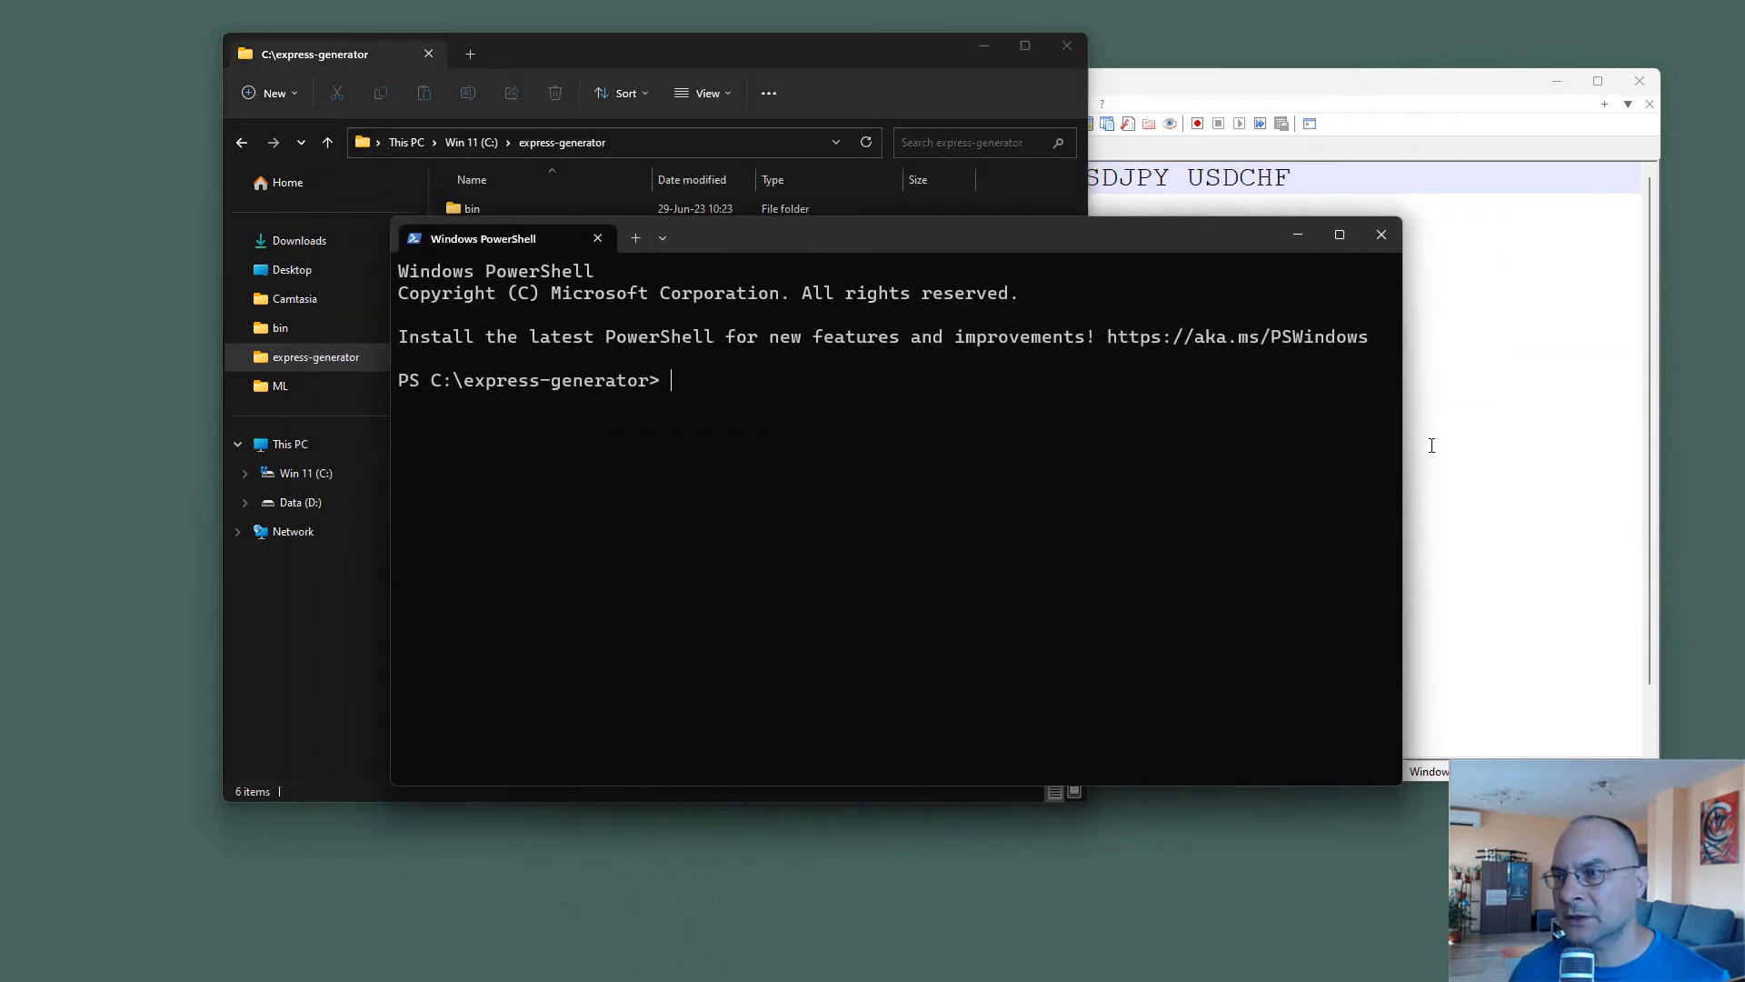
left_click_drag(1401, 445, 1552, 443)
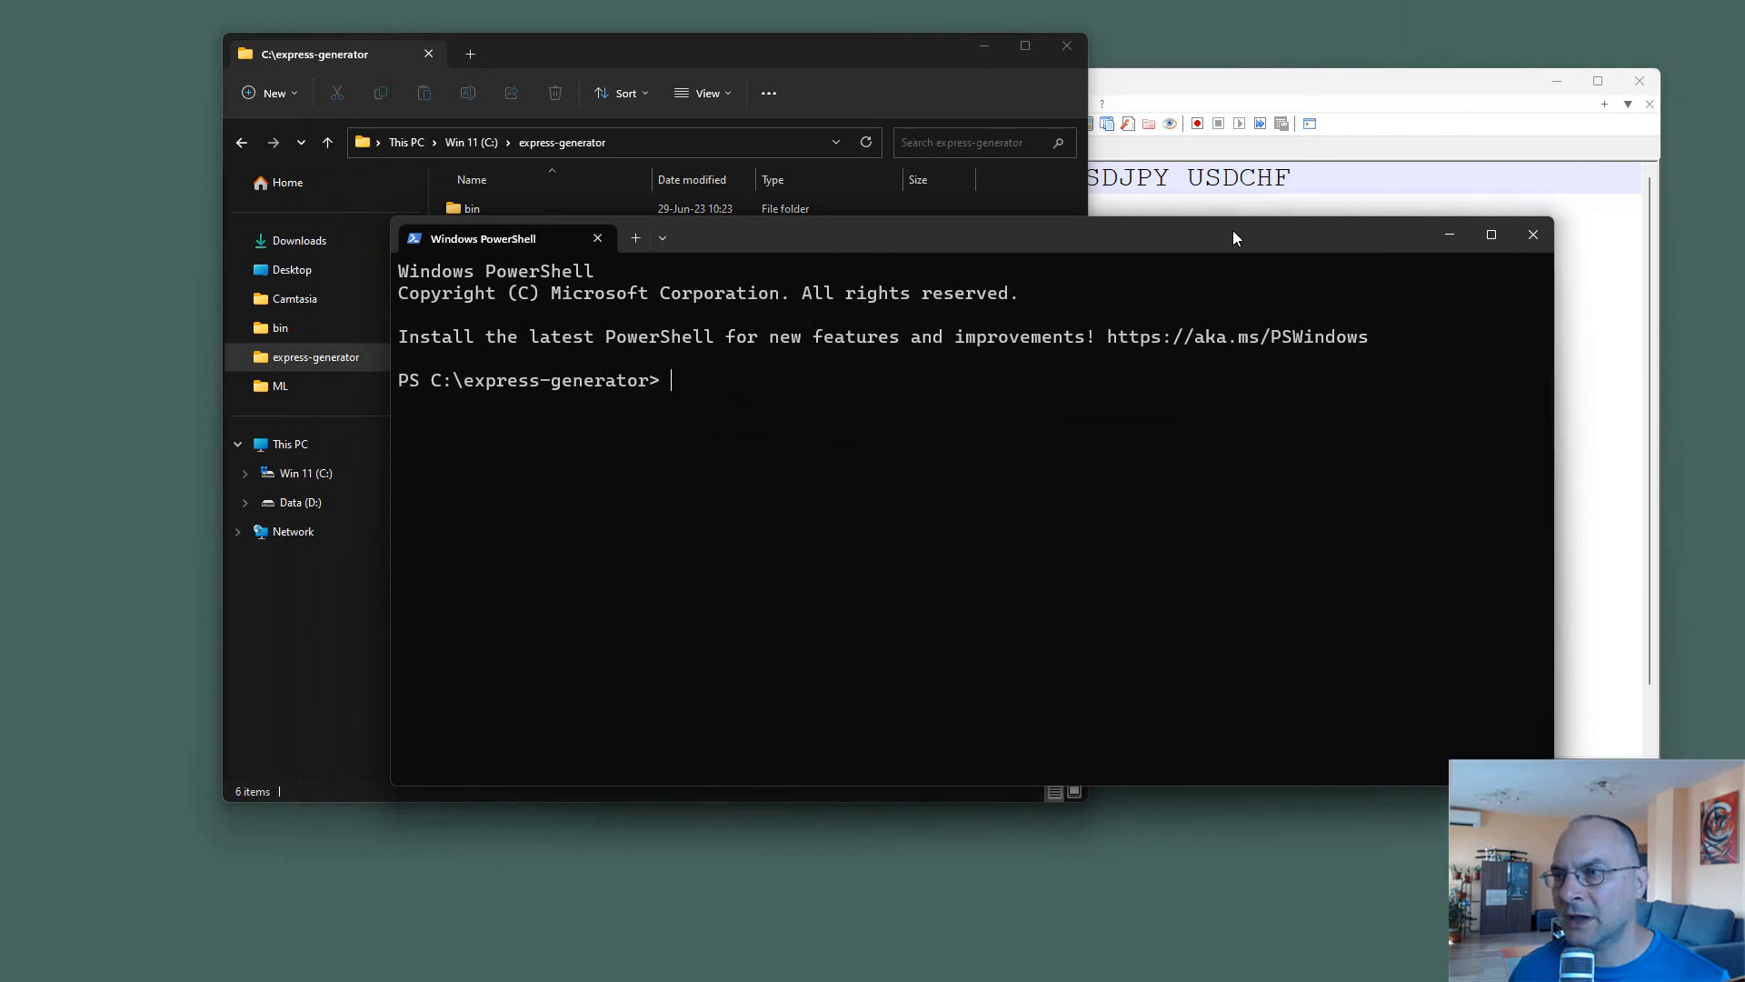
left_click_drag(1234, 238, 1228, 209)
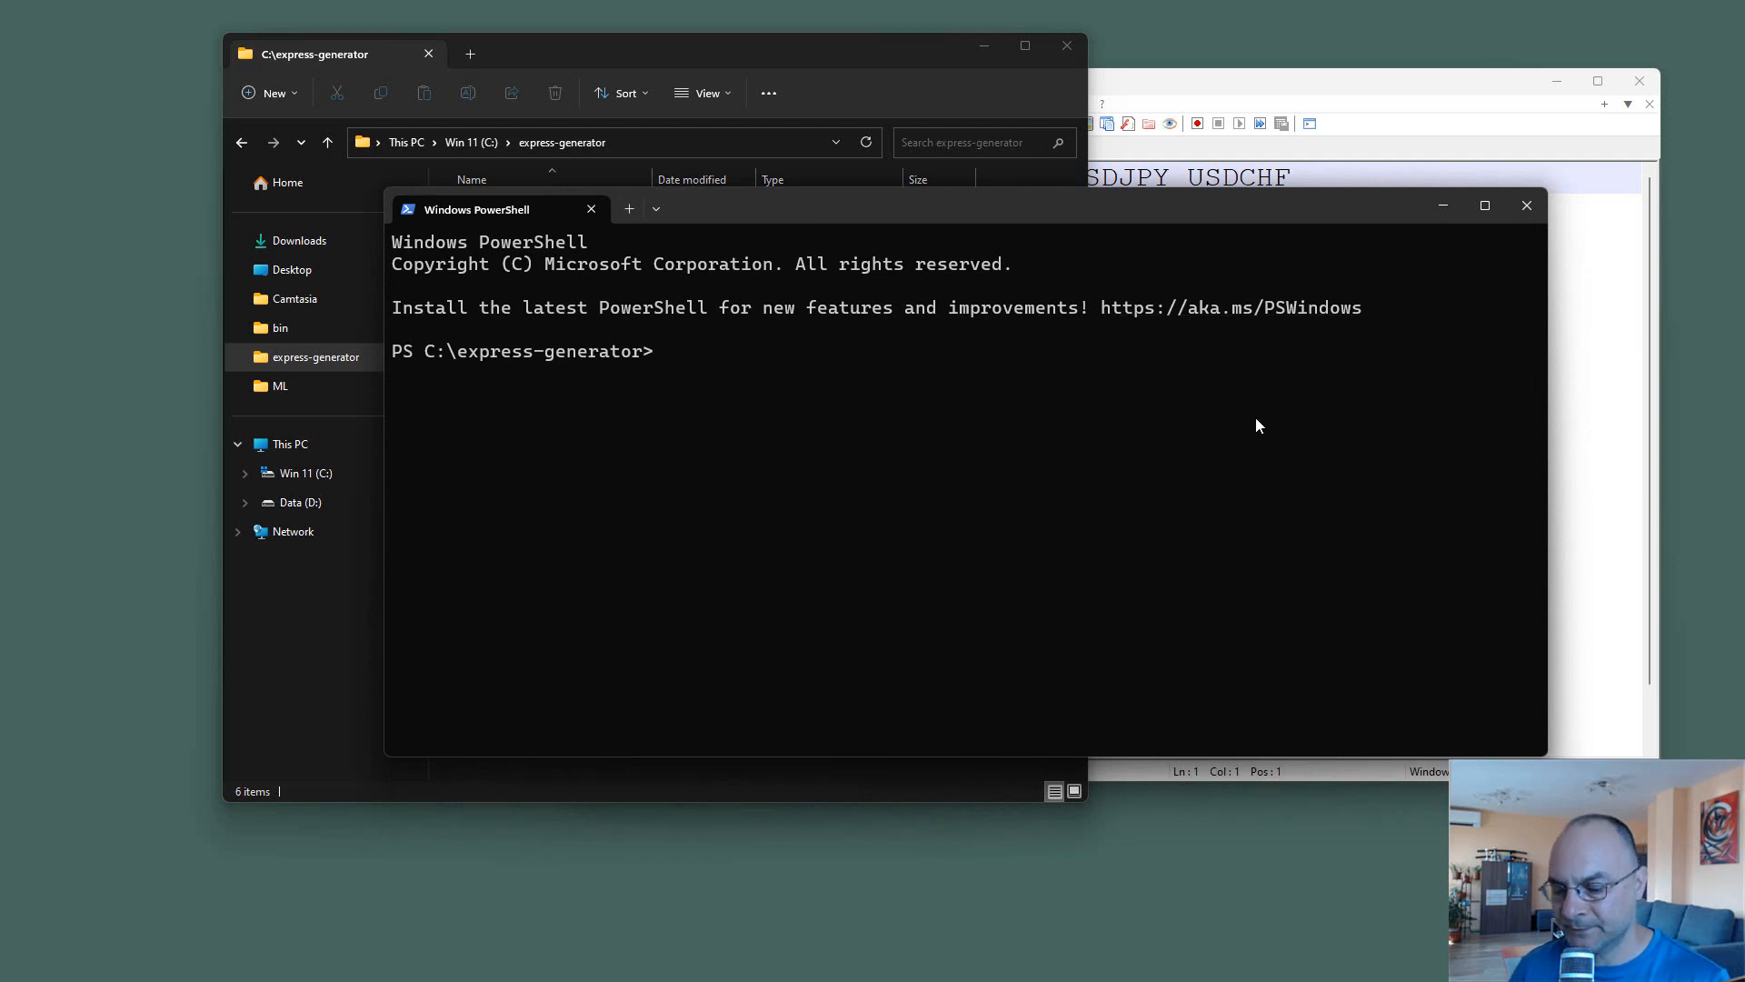
Download the EURUSD M15 data by running "node bin\fetch --symbol EURUSD --period M15".
type("node")
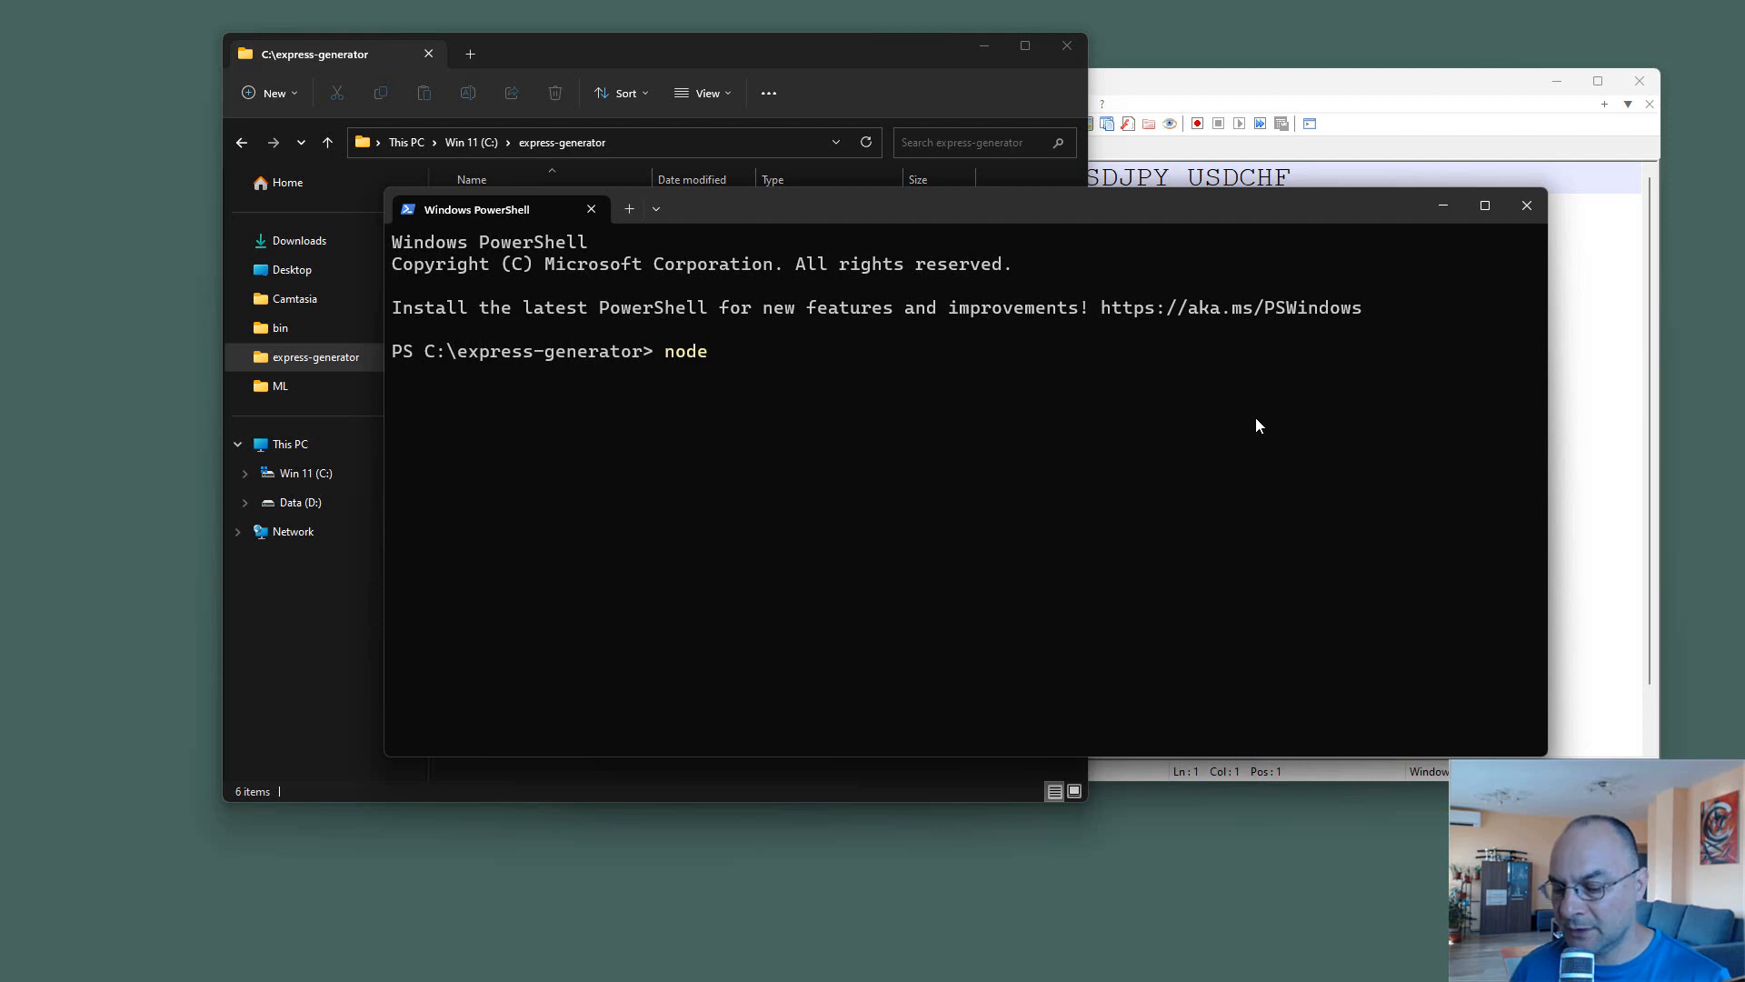
type(" bin\\f\fetcg")
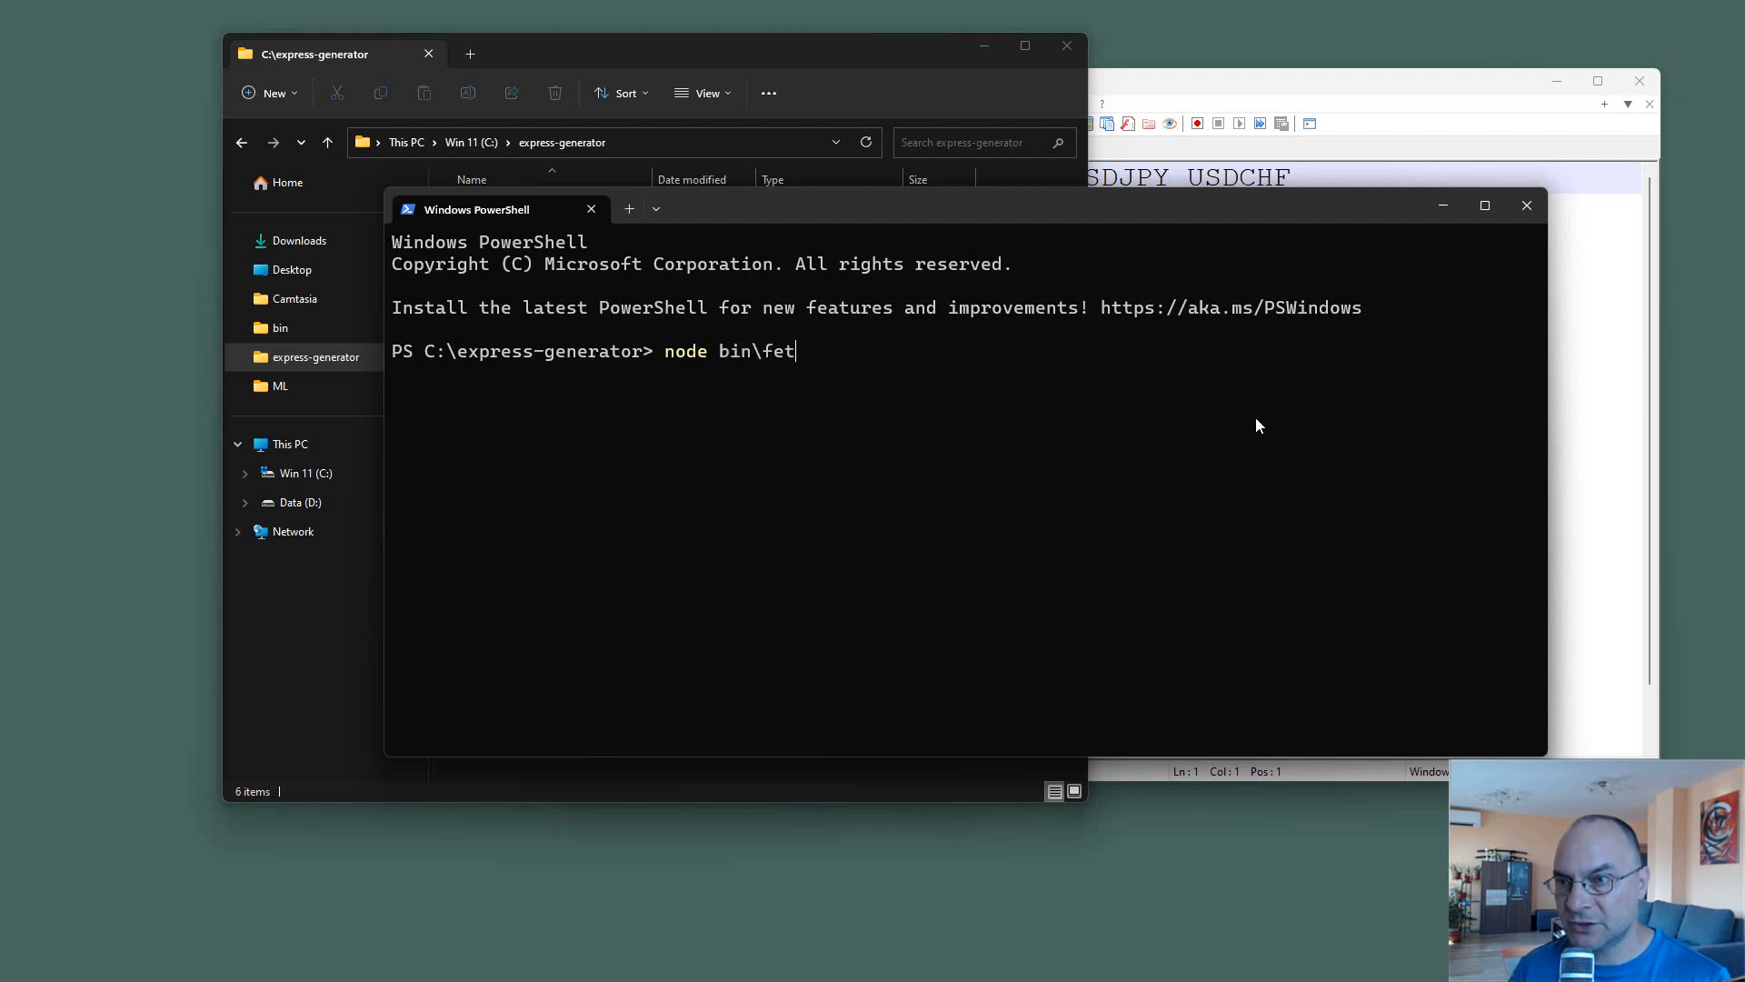
key("BackSpace")
type("h ")
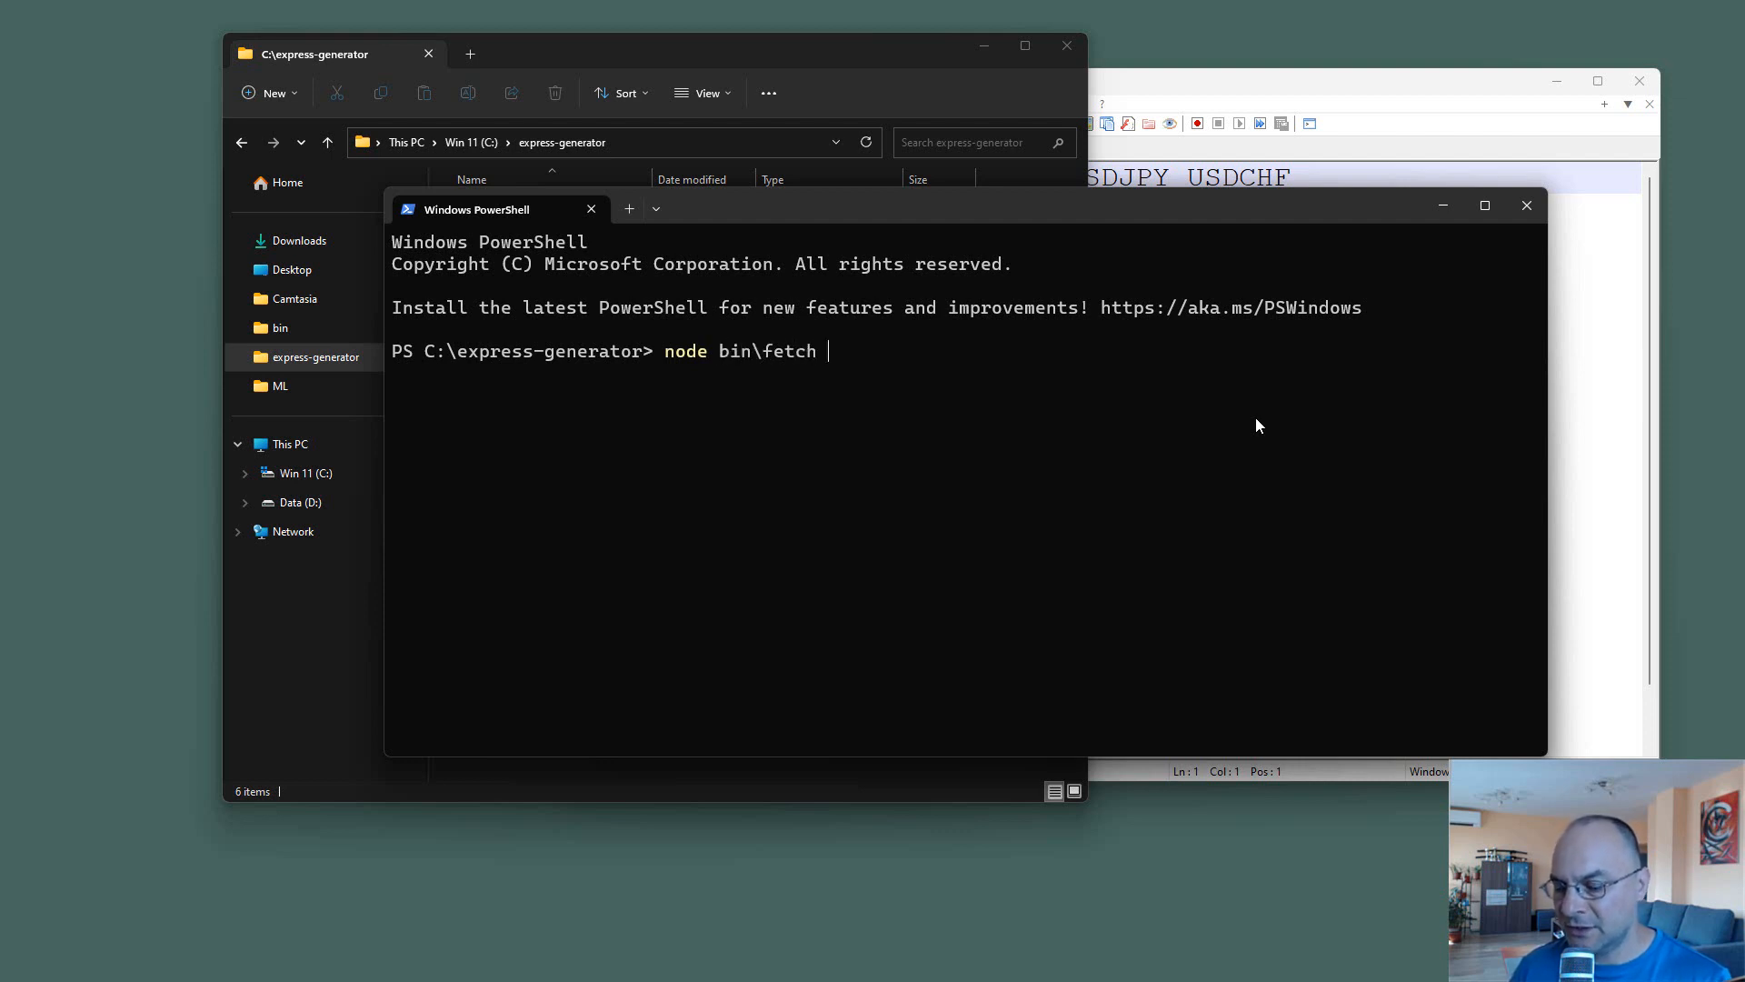
type("--symbol ")
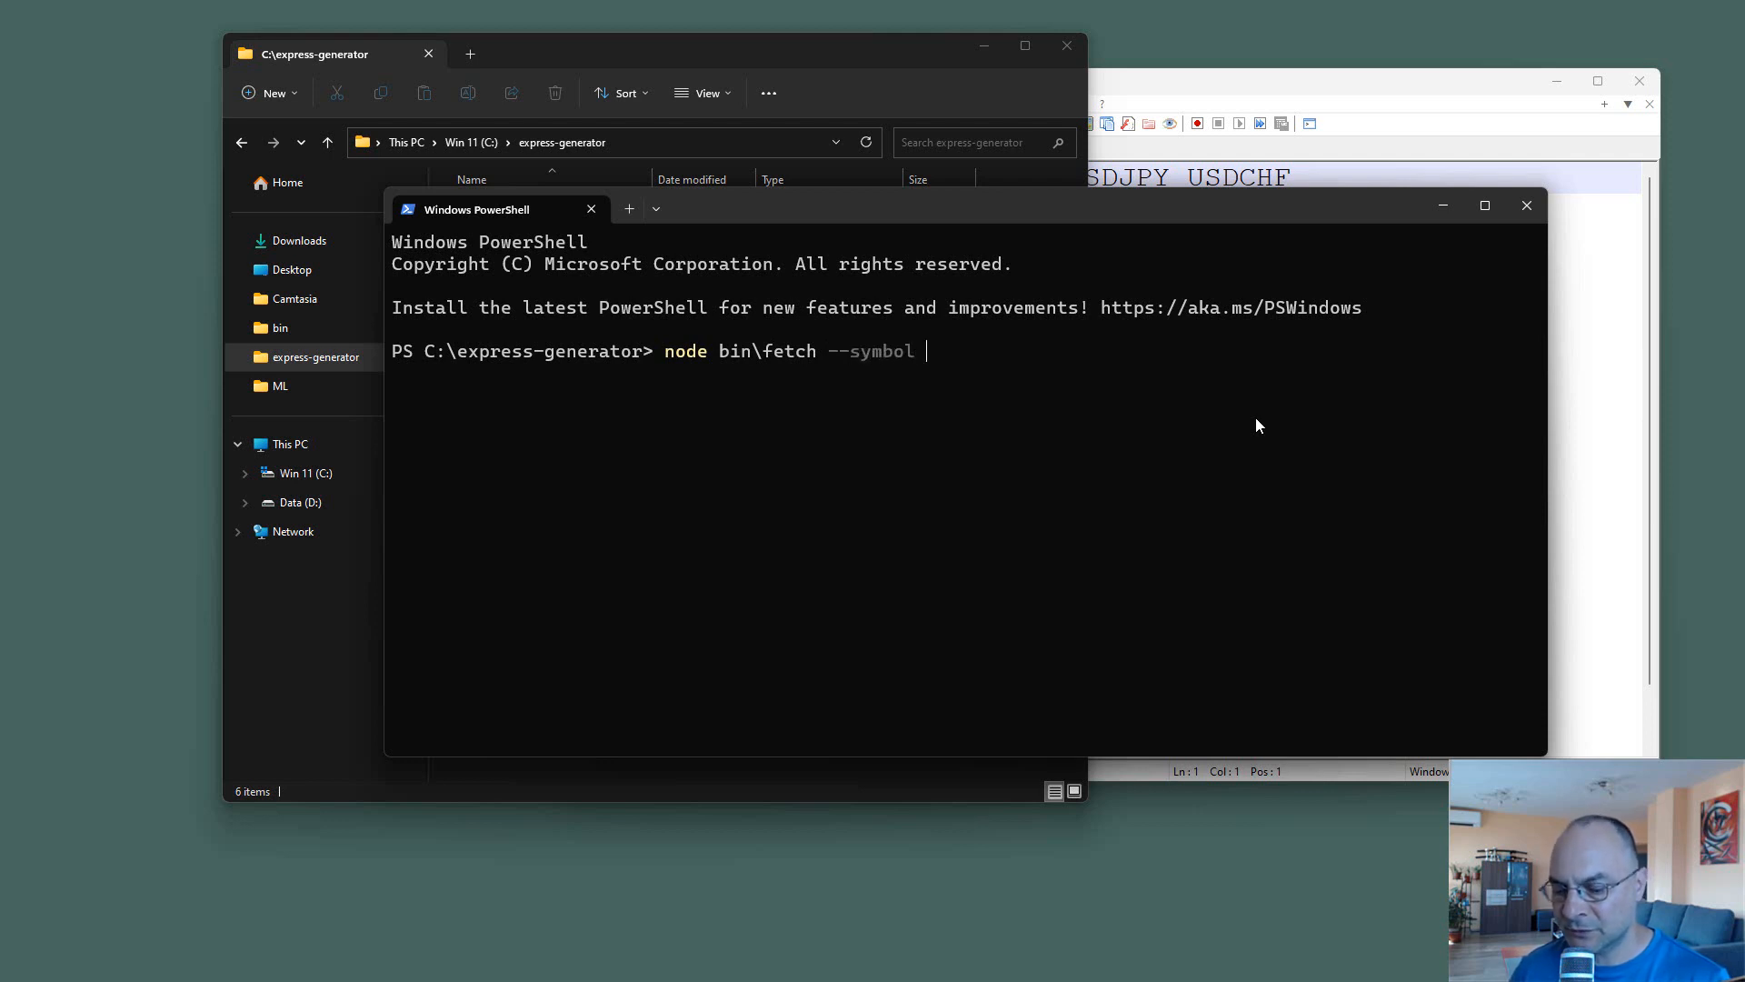
type("EURUSD --")
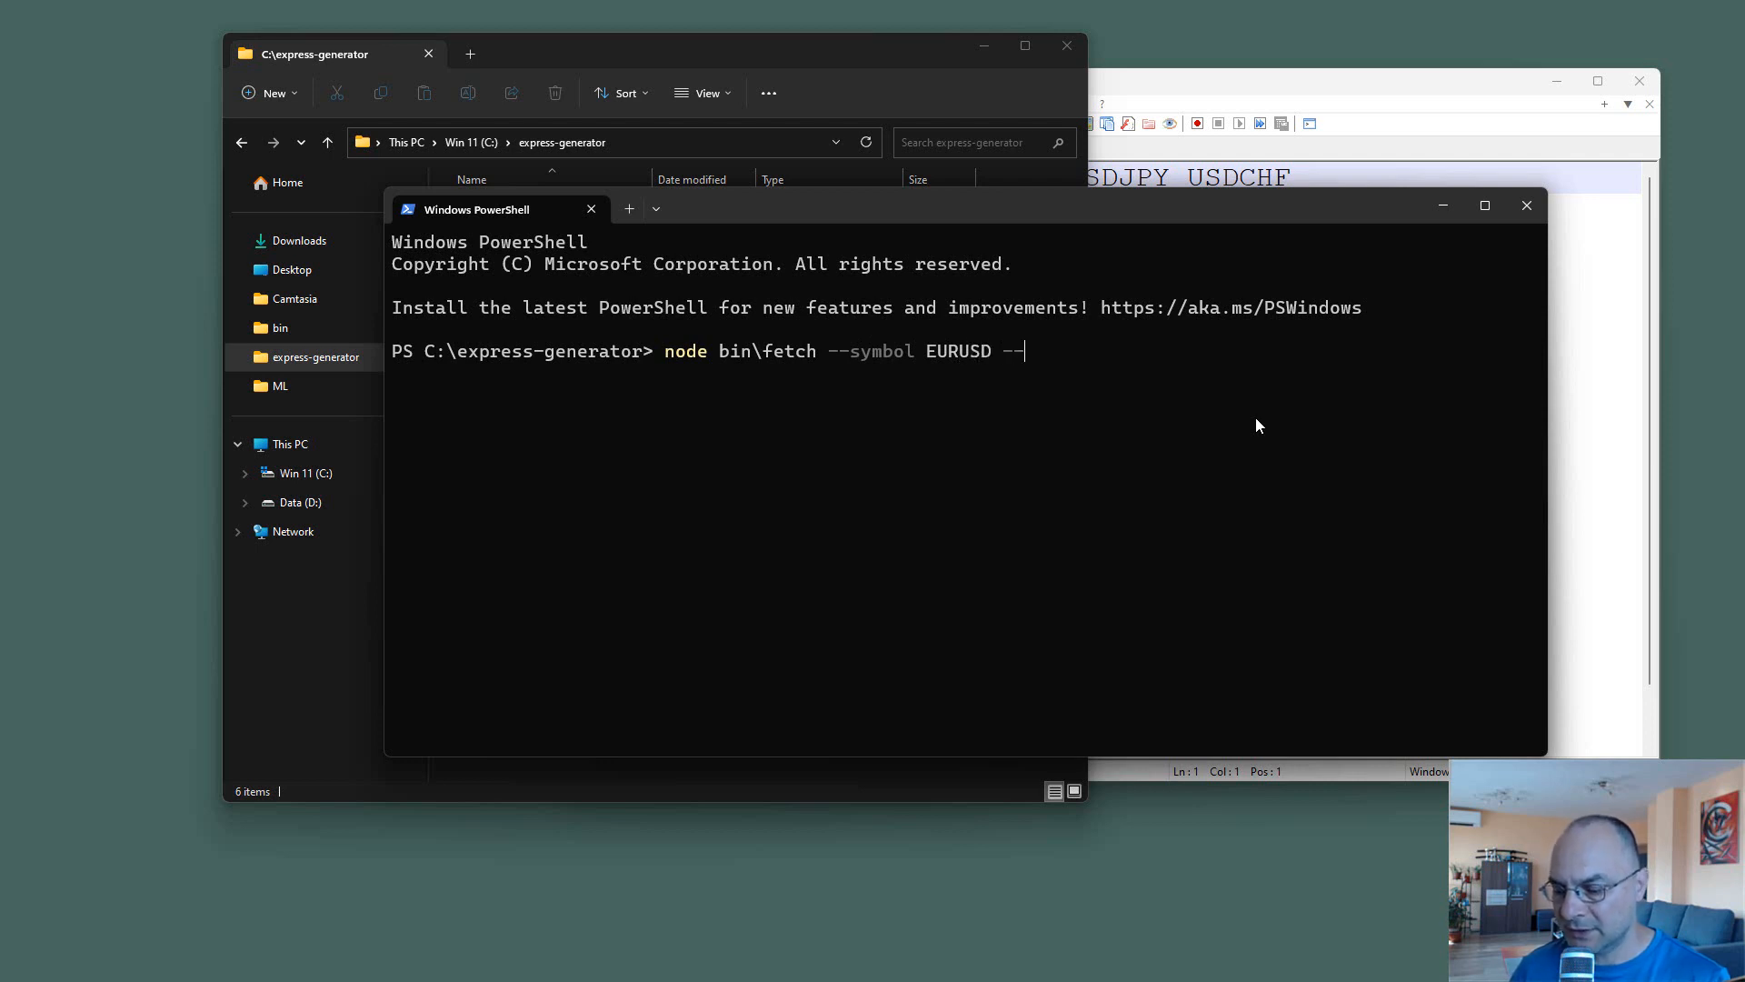
type("period M")
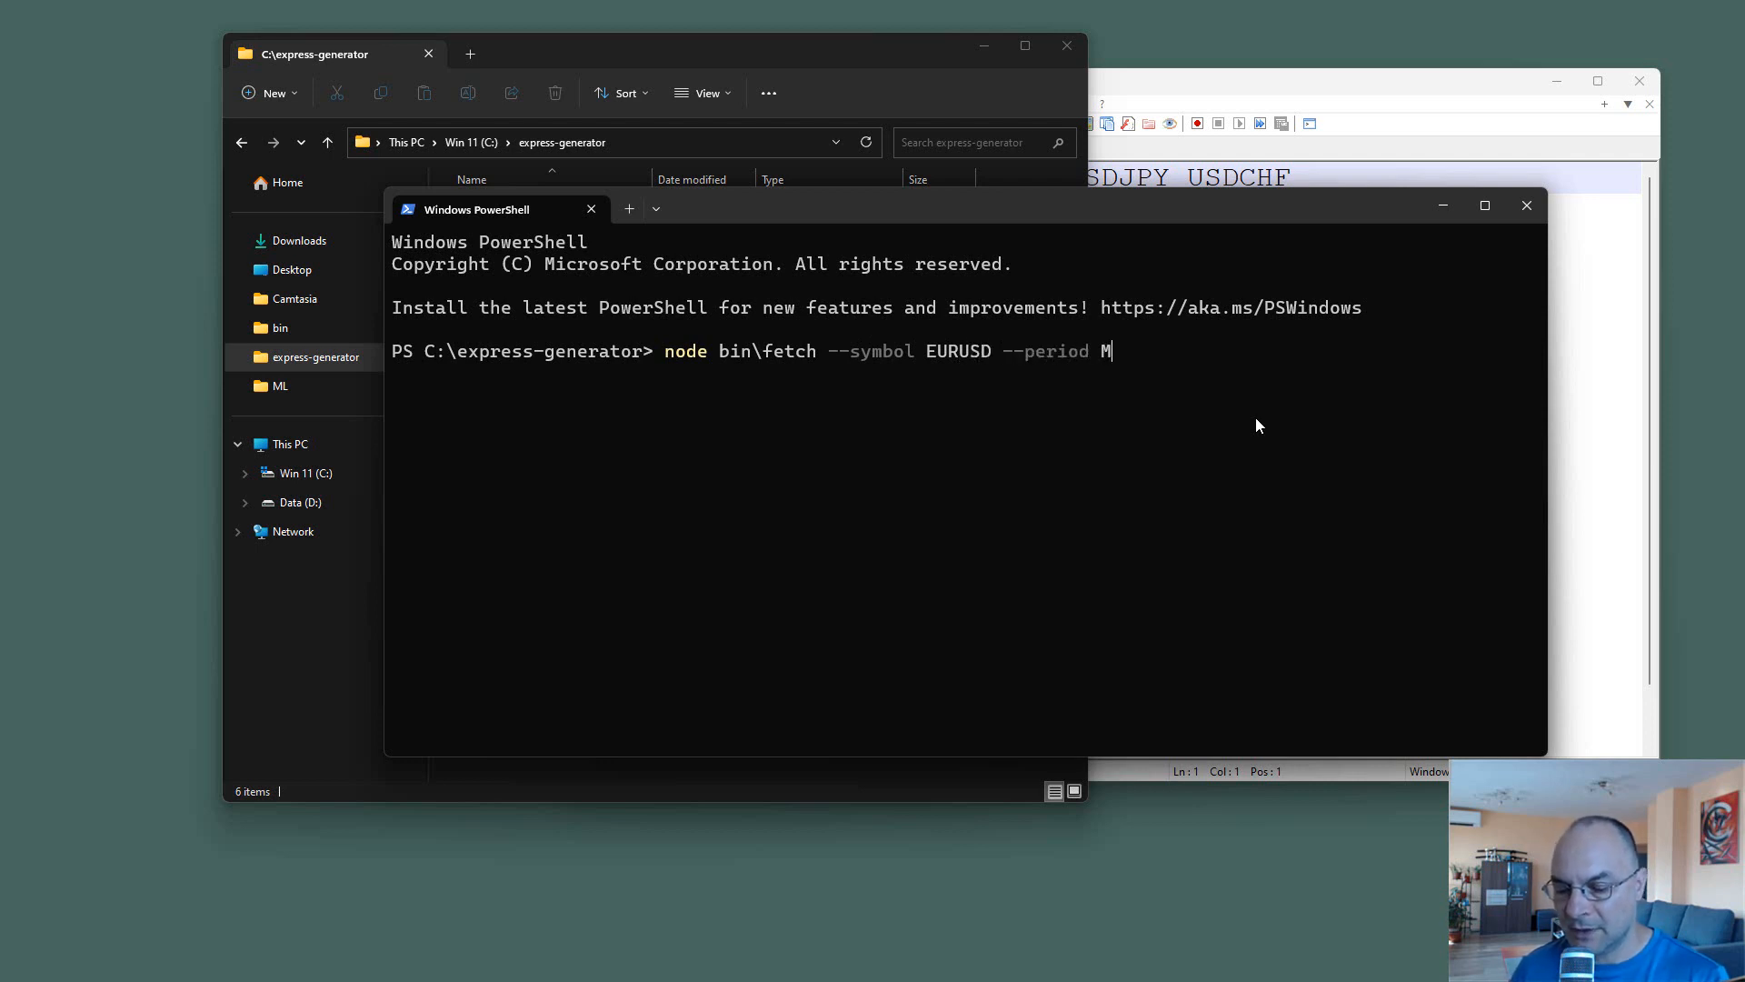
type("15")
key("Return")
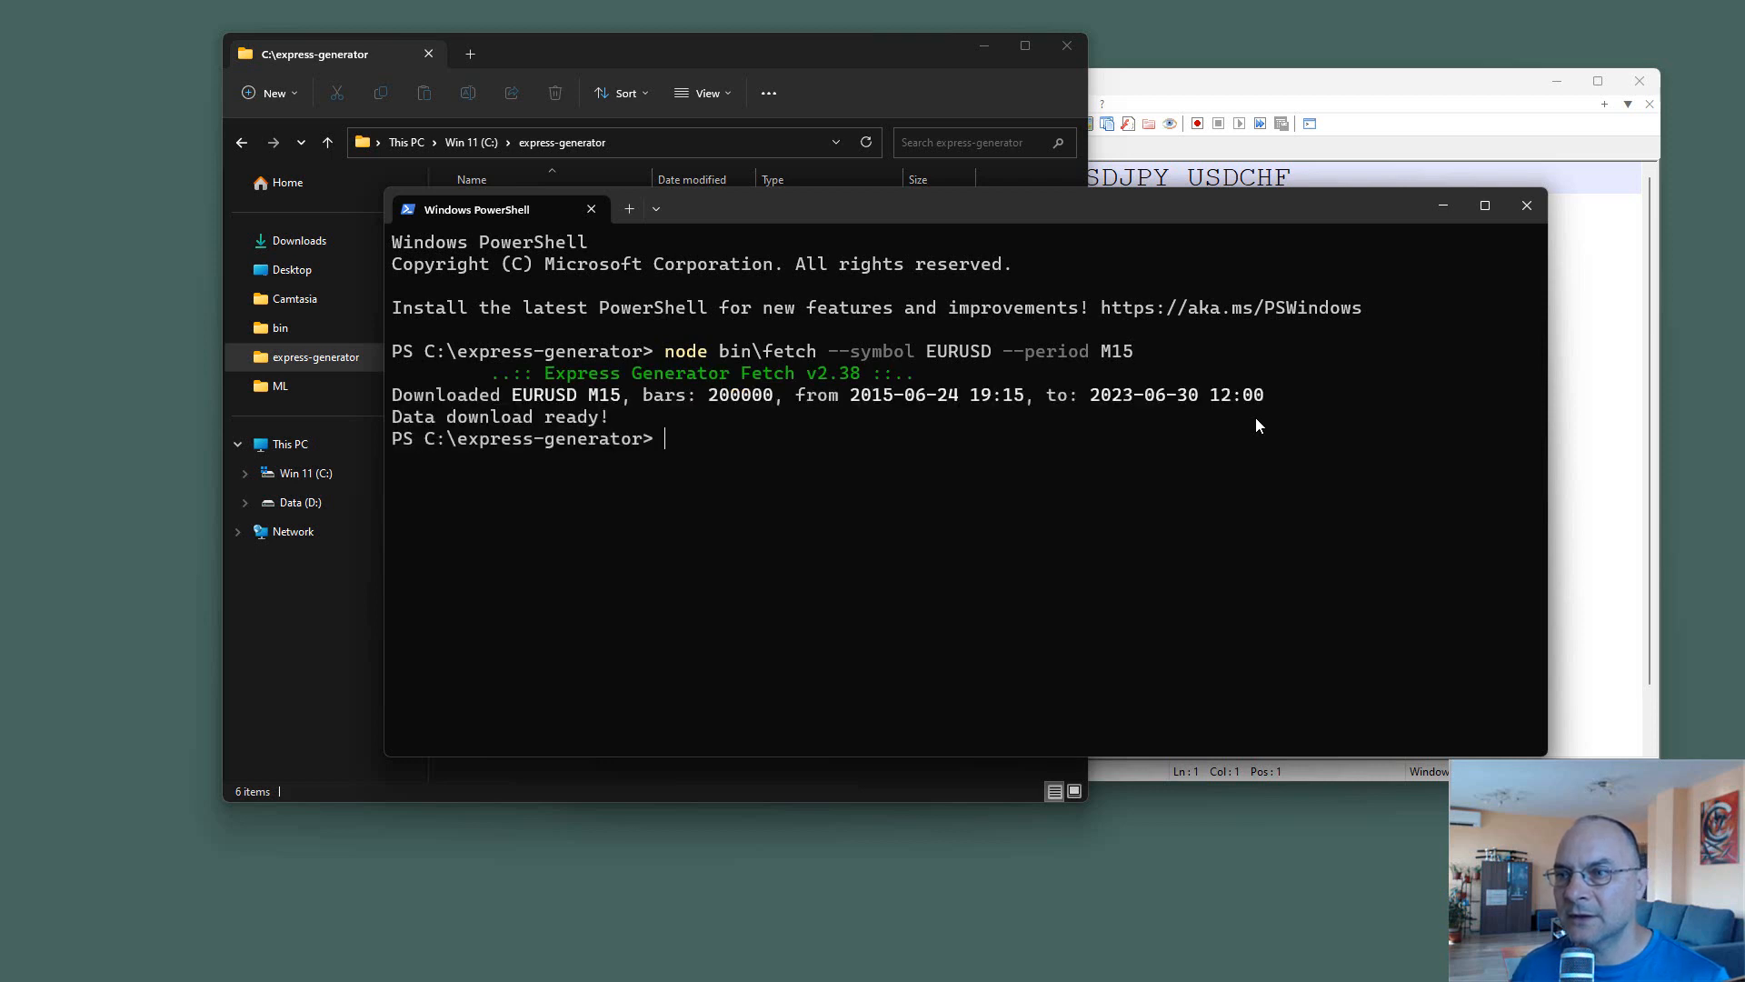
Adapt the previous command to "node bin\fetch --symbols EURUSD GBPUSD --periods M15 M30 H1" and run it.
key("Up")
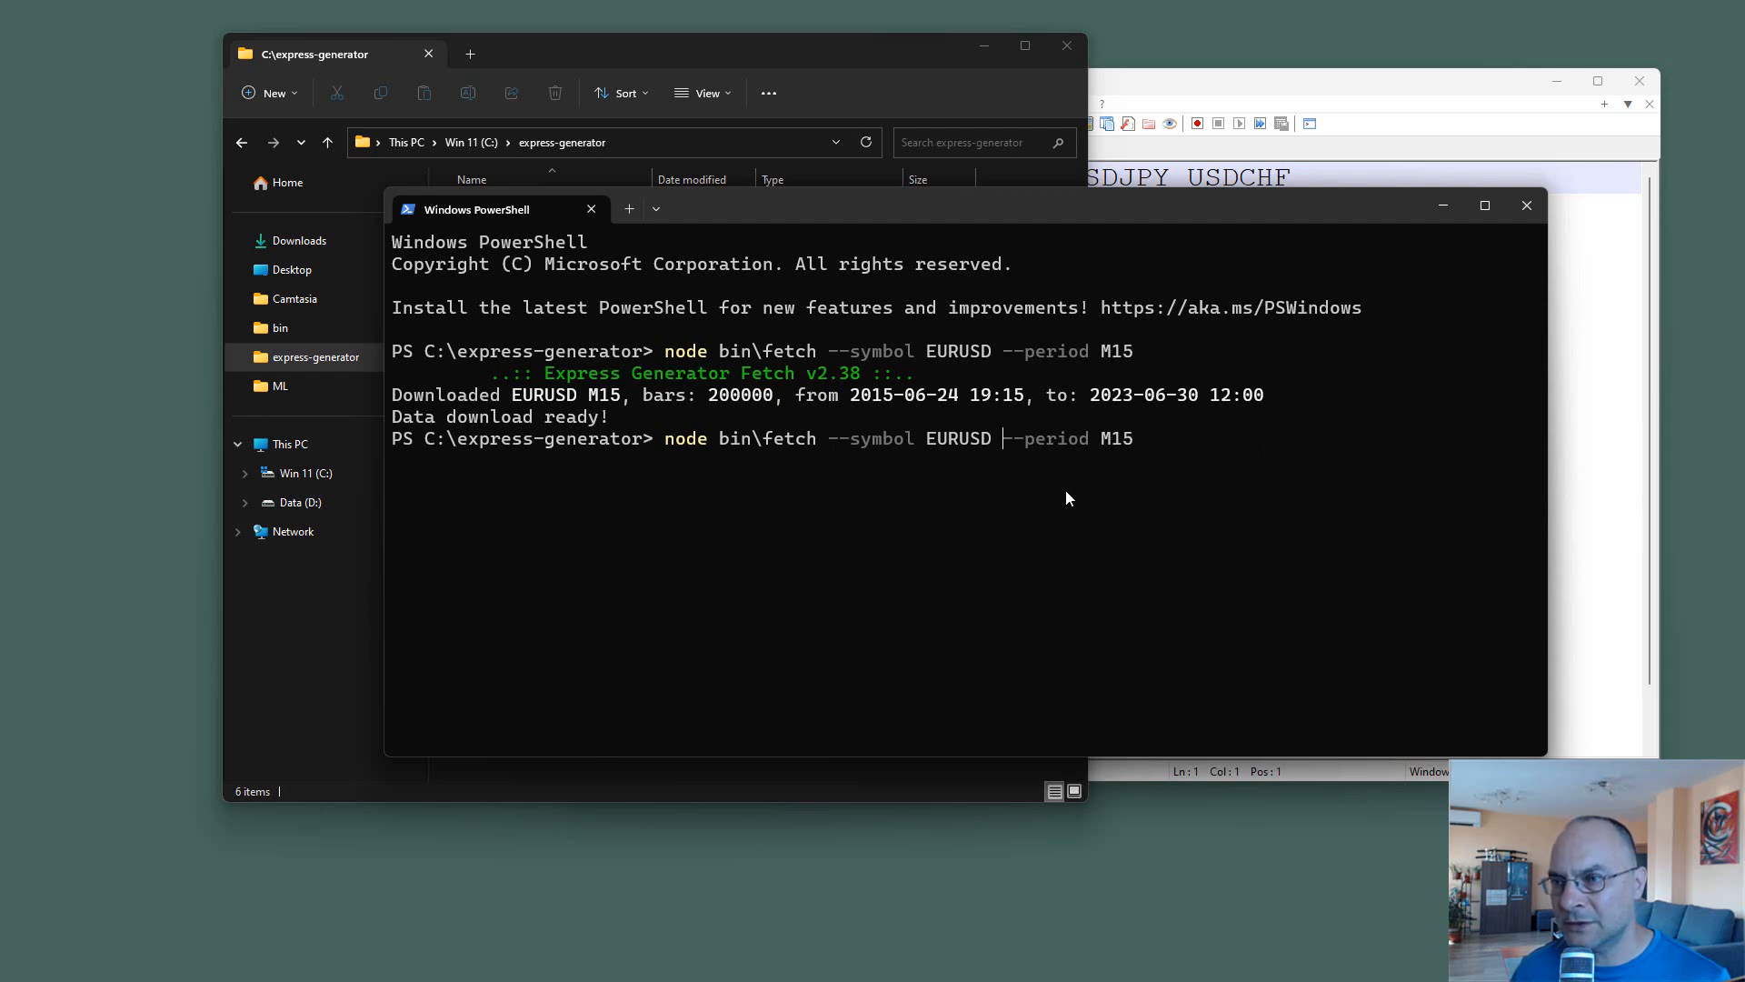
type("GBPU")
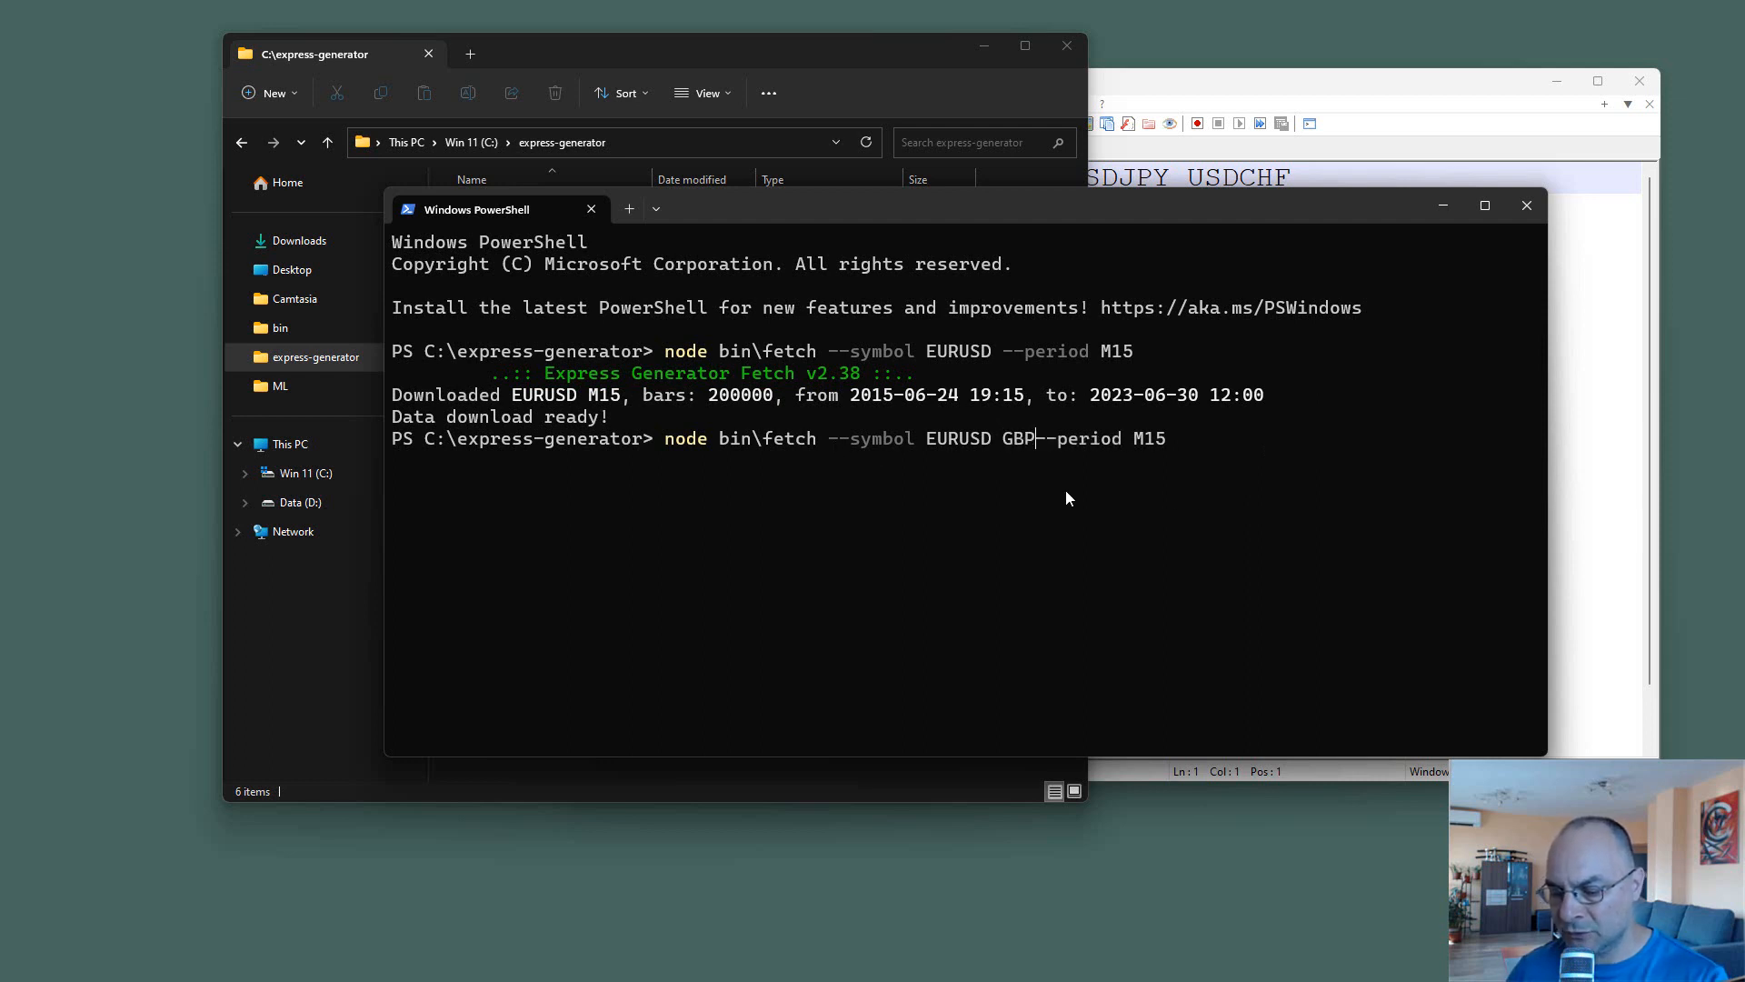
type("SD")
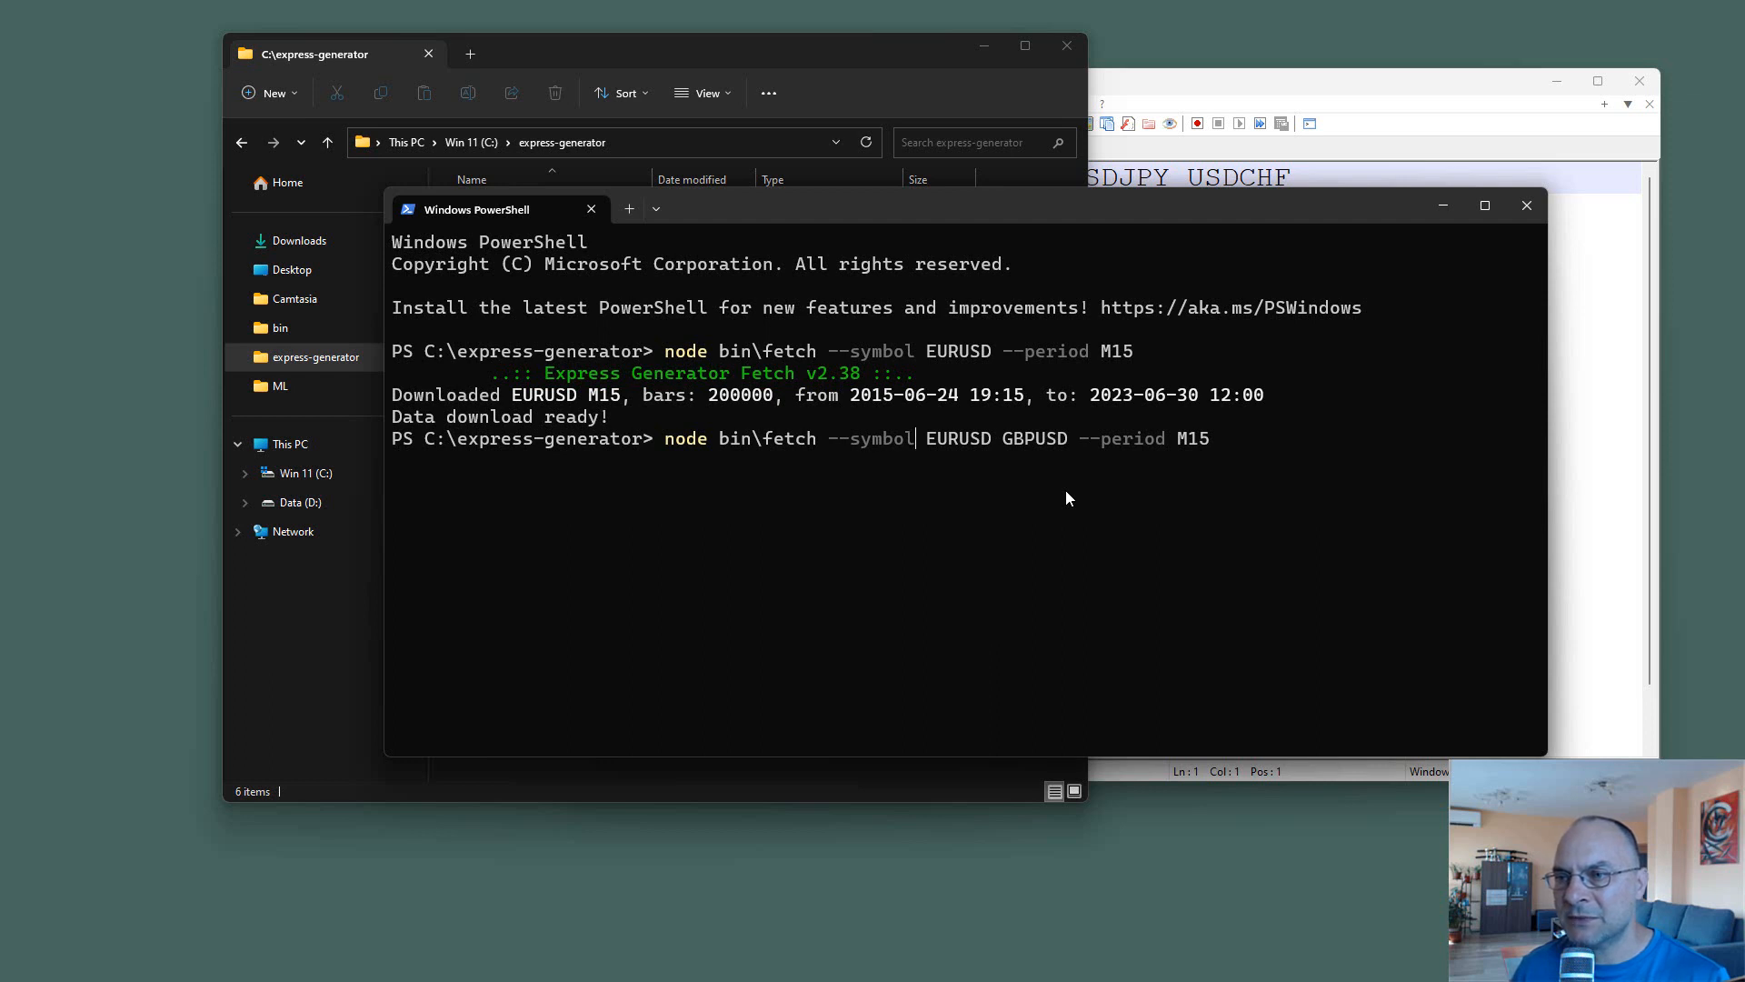
type("s")
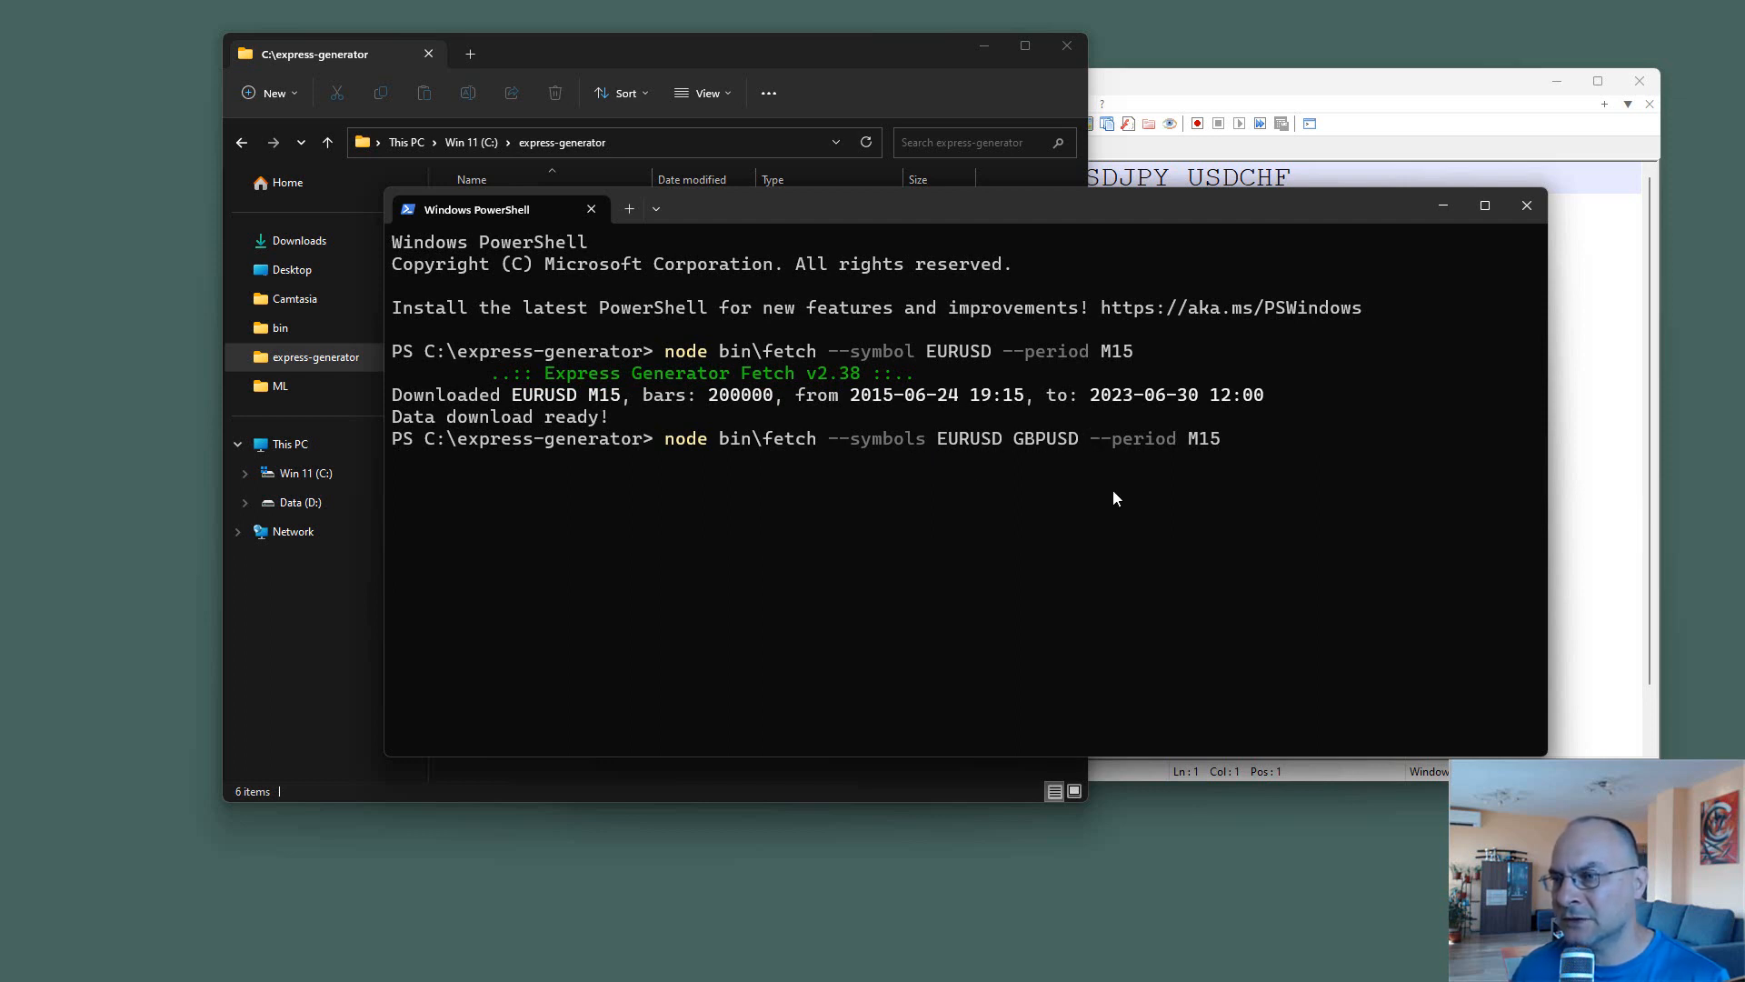
type("s")
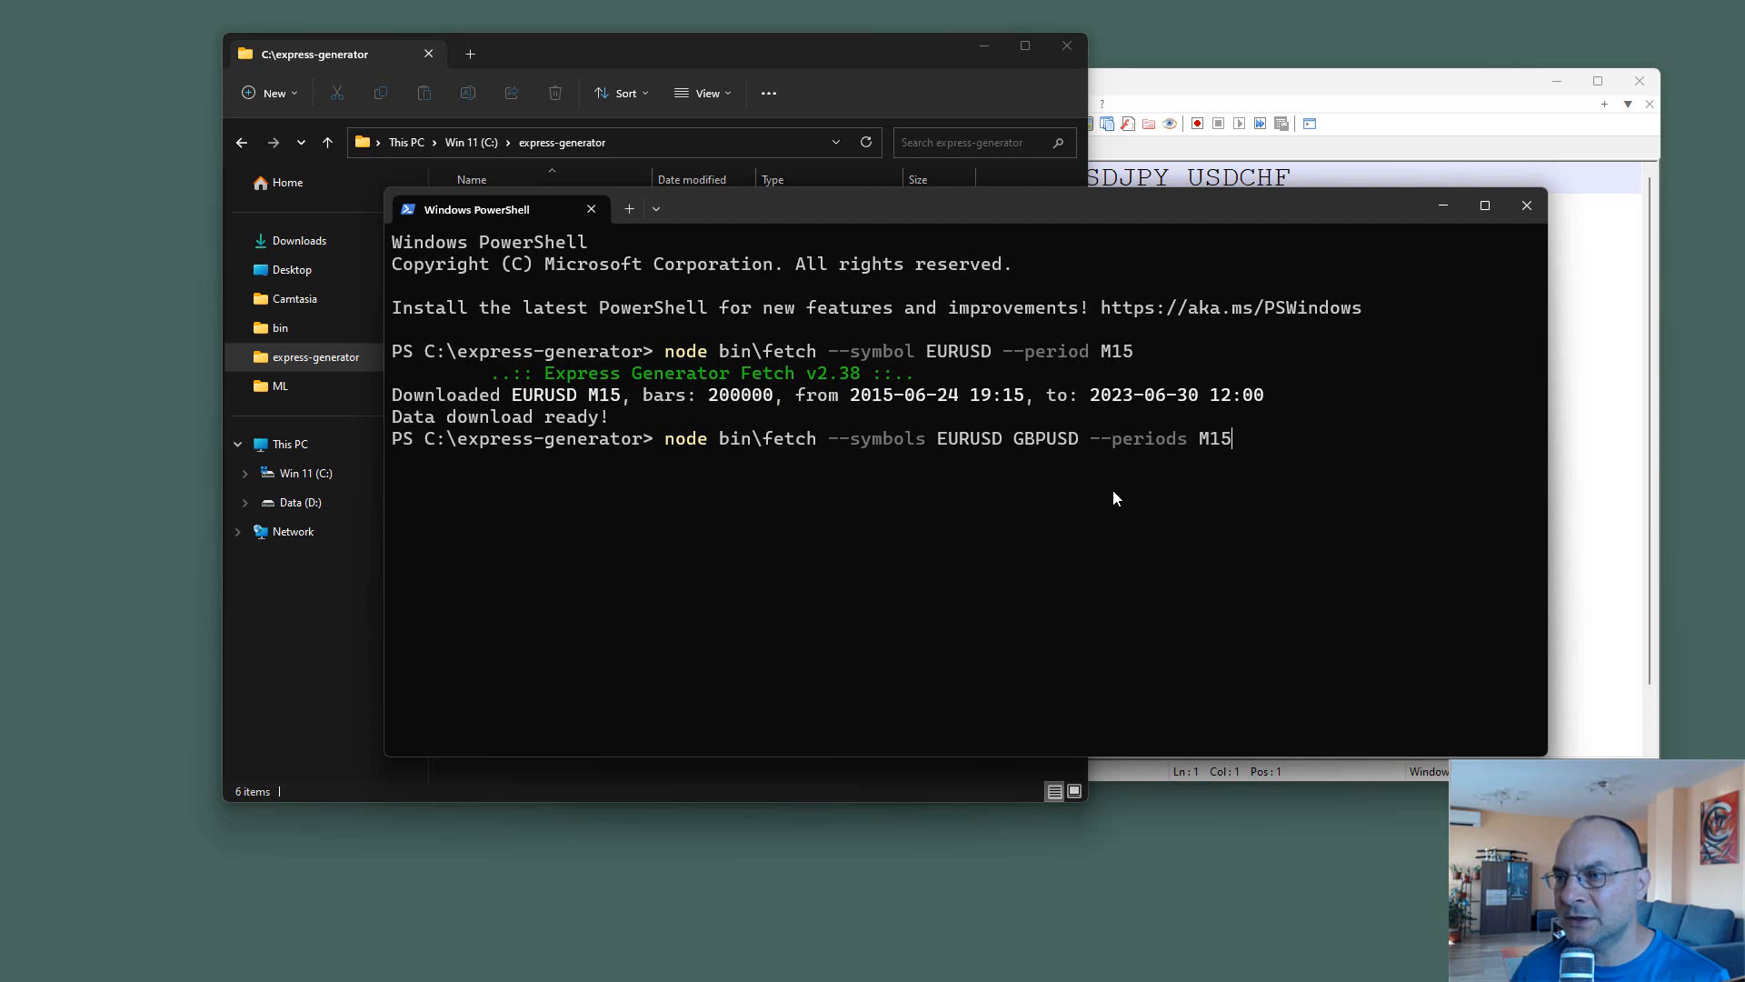
type(" M15 M30")
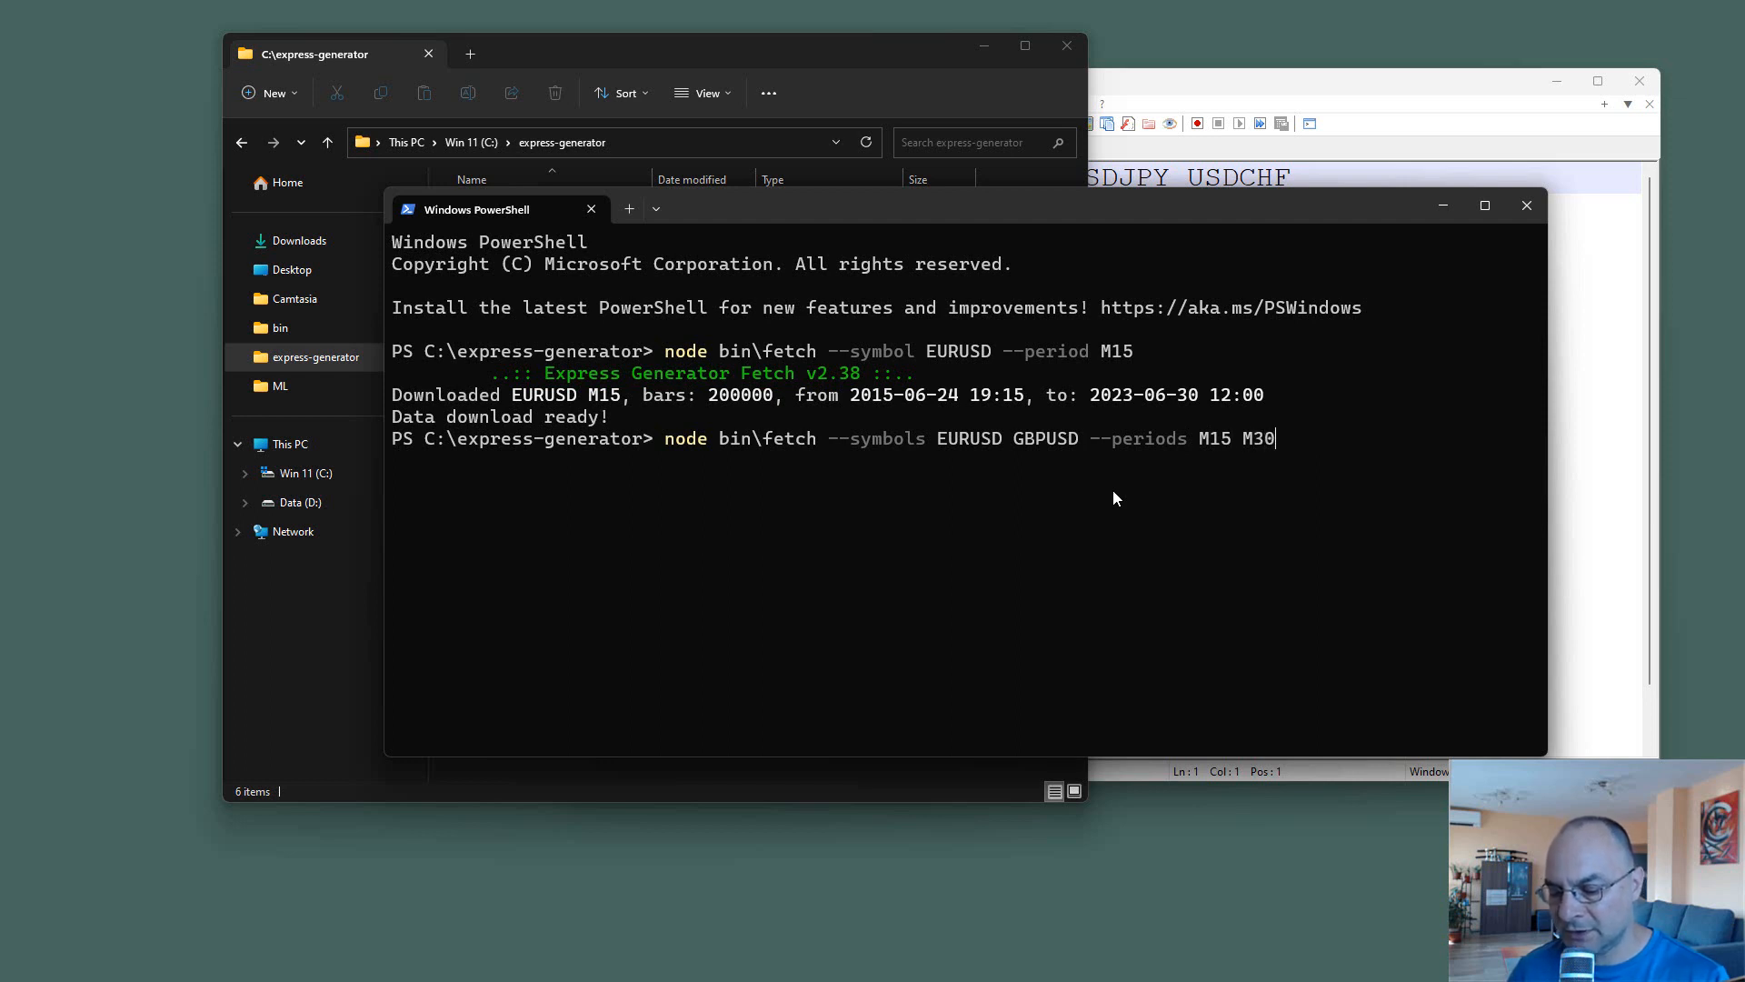
type(" H1")
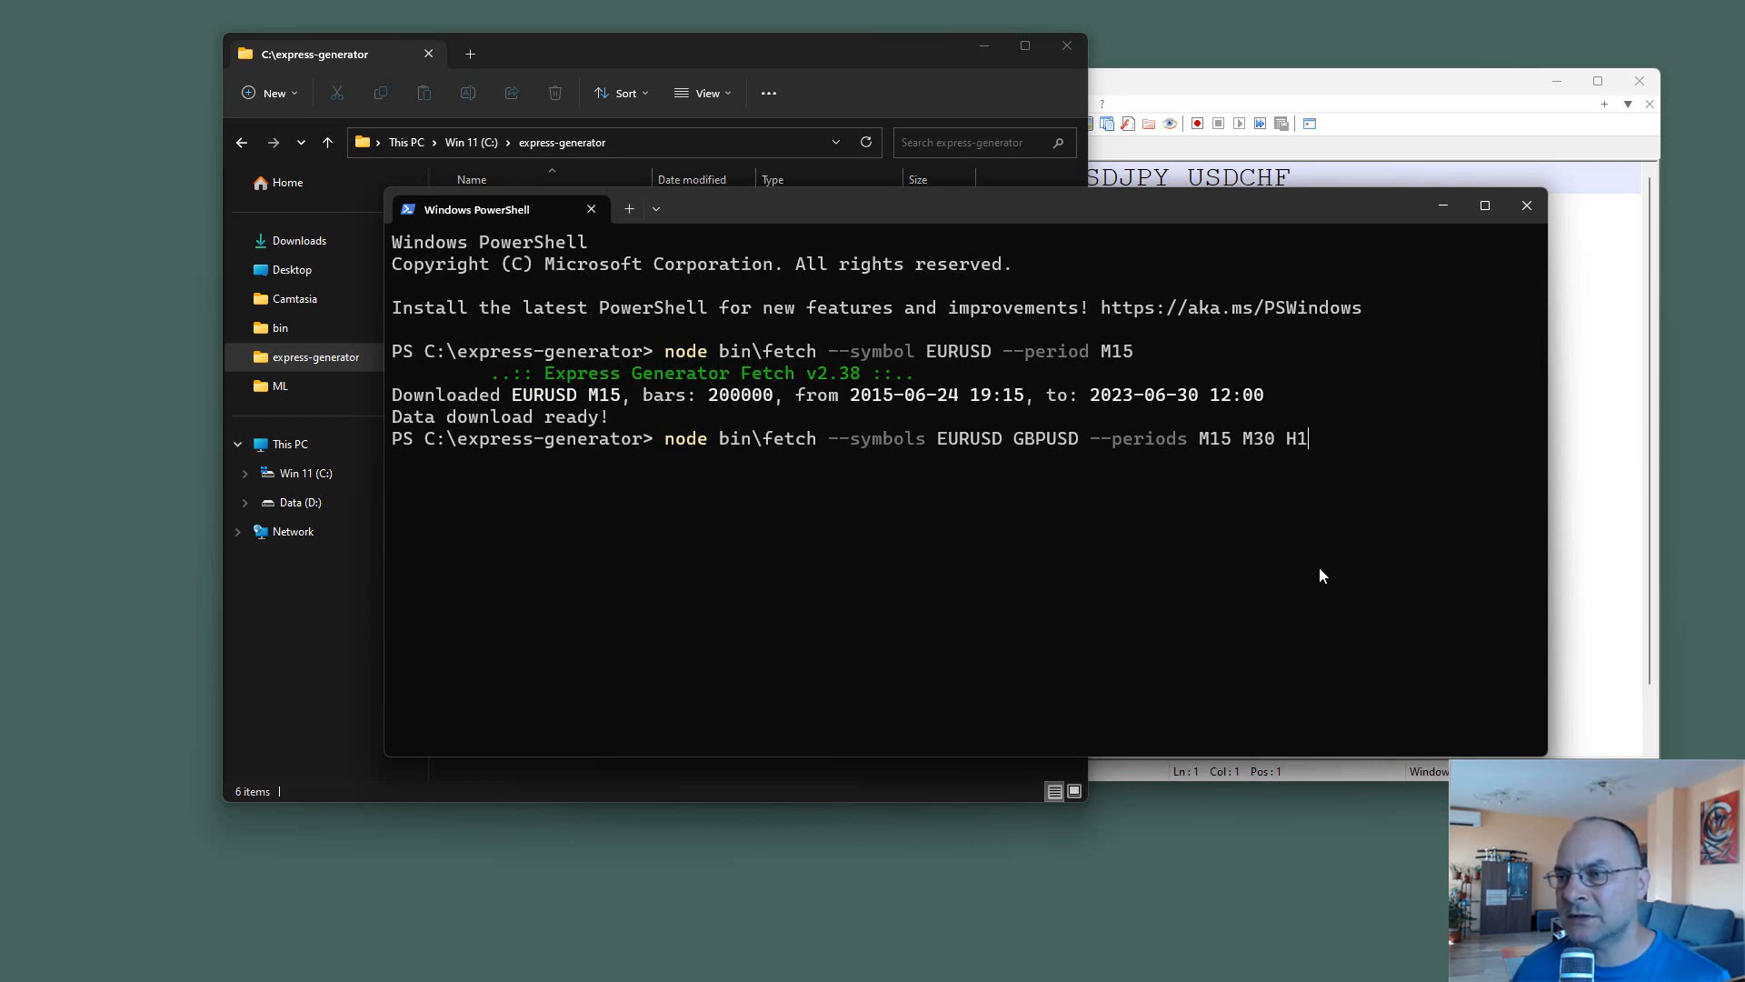
key("Return")
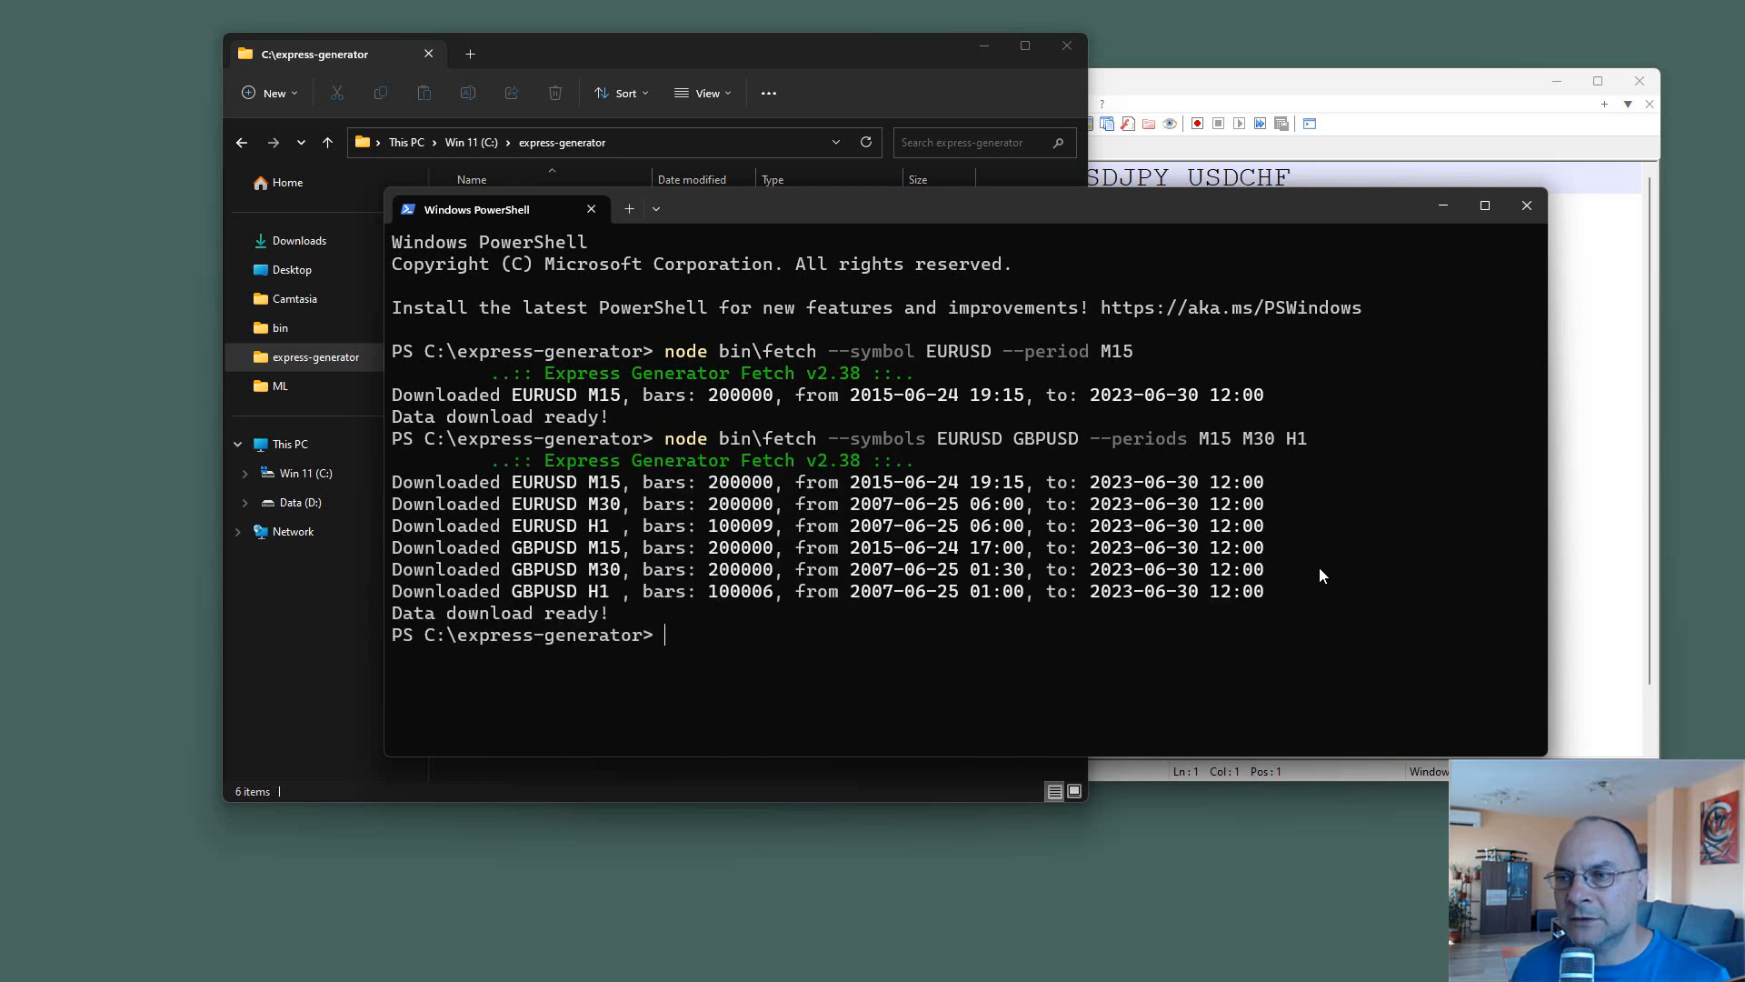
Switch to File Explorer and open the data\Premium folder to examine the downloaded JSON files.
left_click(656, 53)
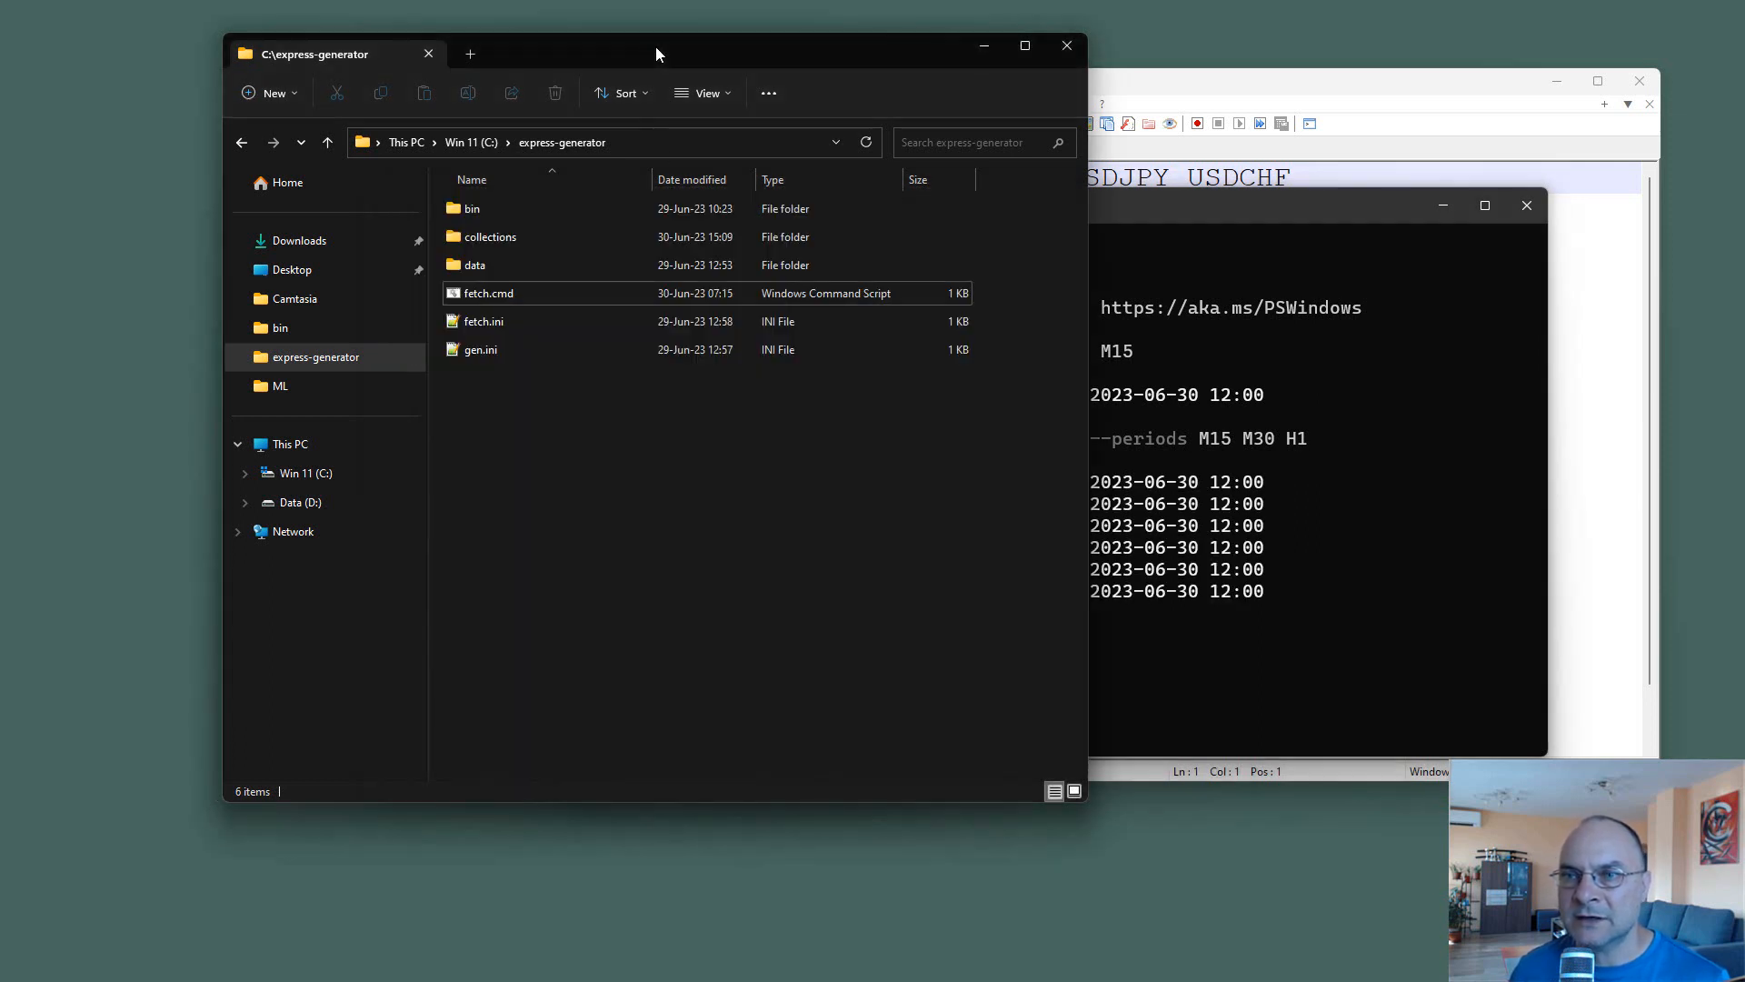
double_click(452, 270)
double_click(469, 237)
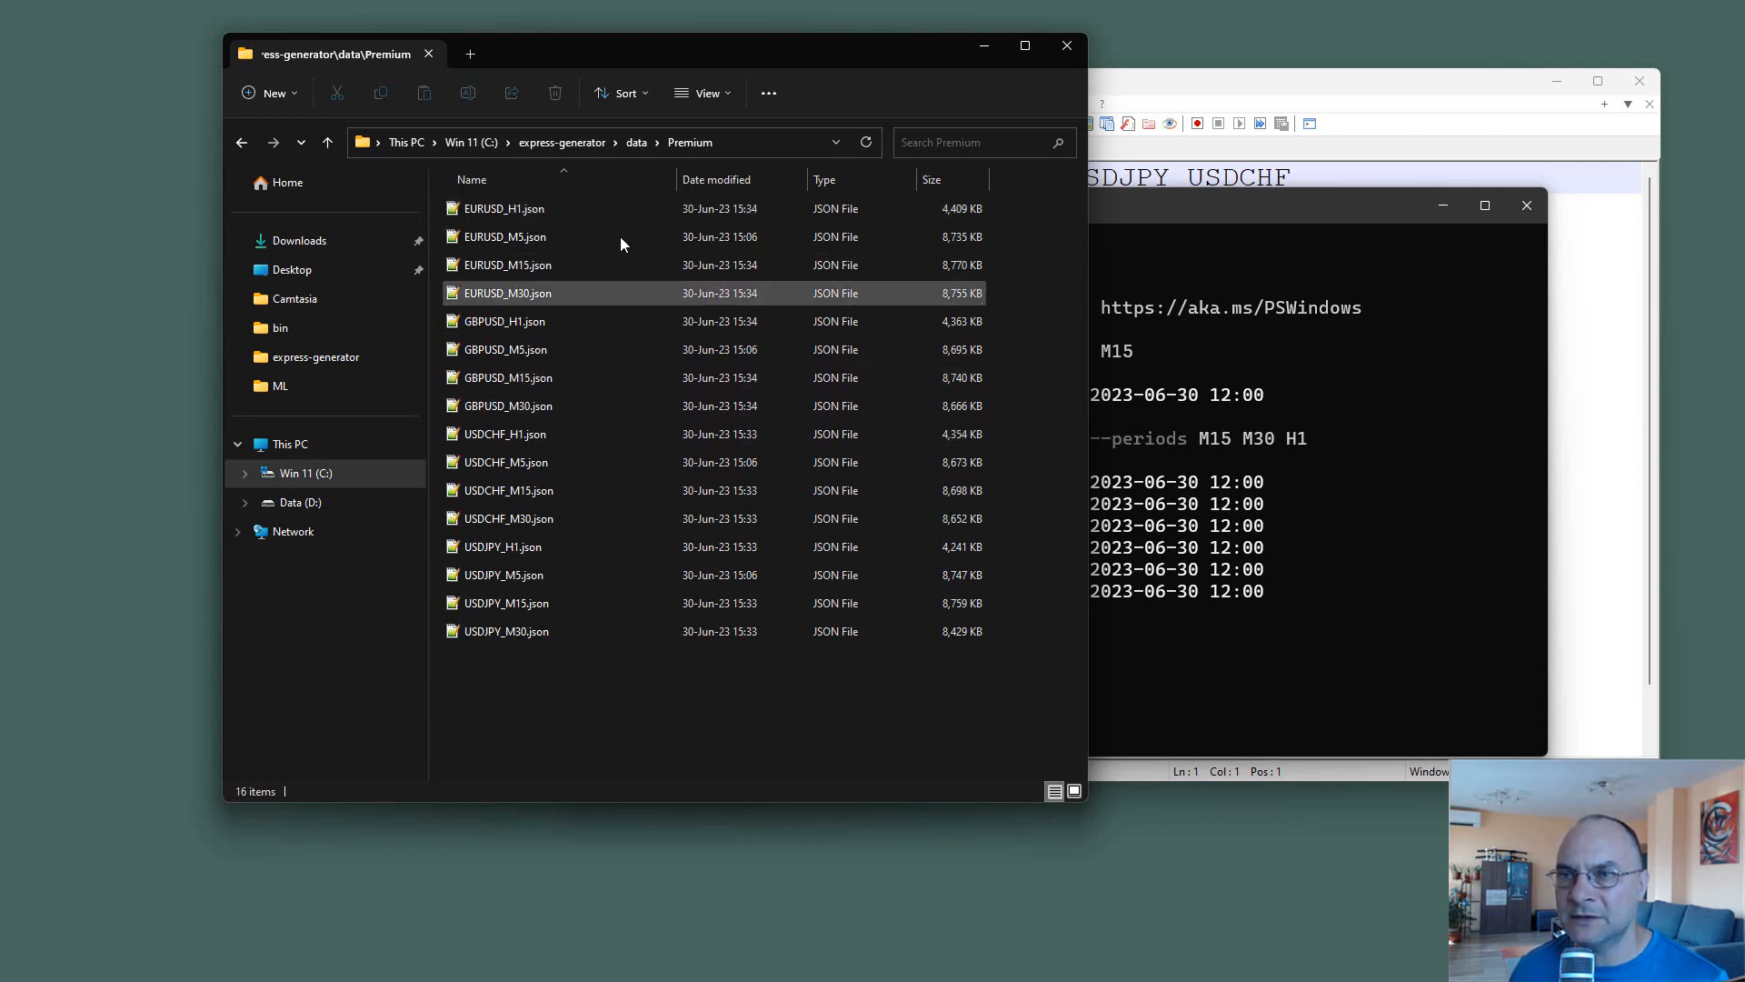
Open fetch.settings.ini from the express-generator\bin folder in Notepad++ and examine its fx_rates setting.
left_click(567, 143)
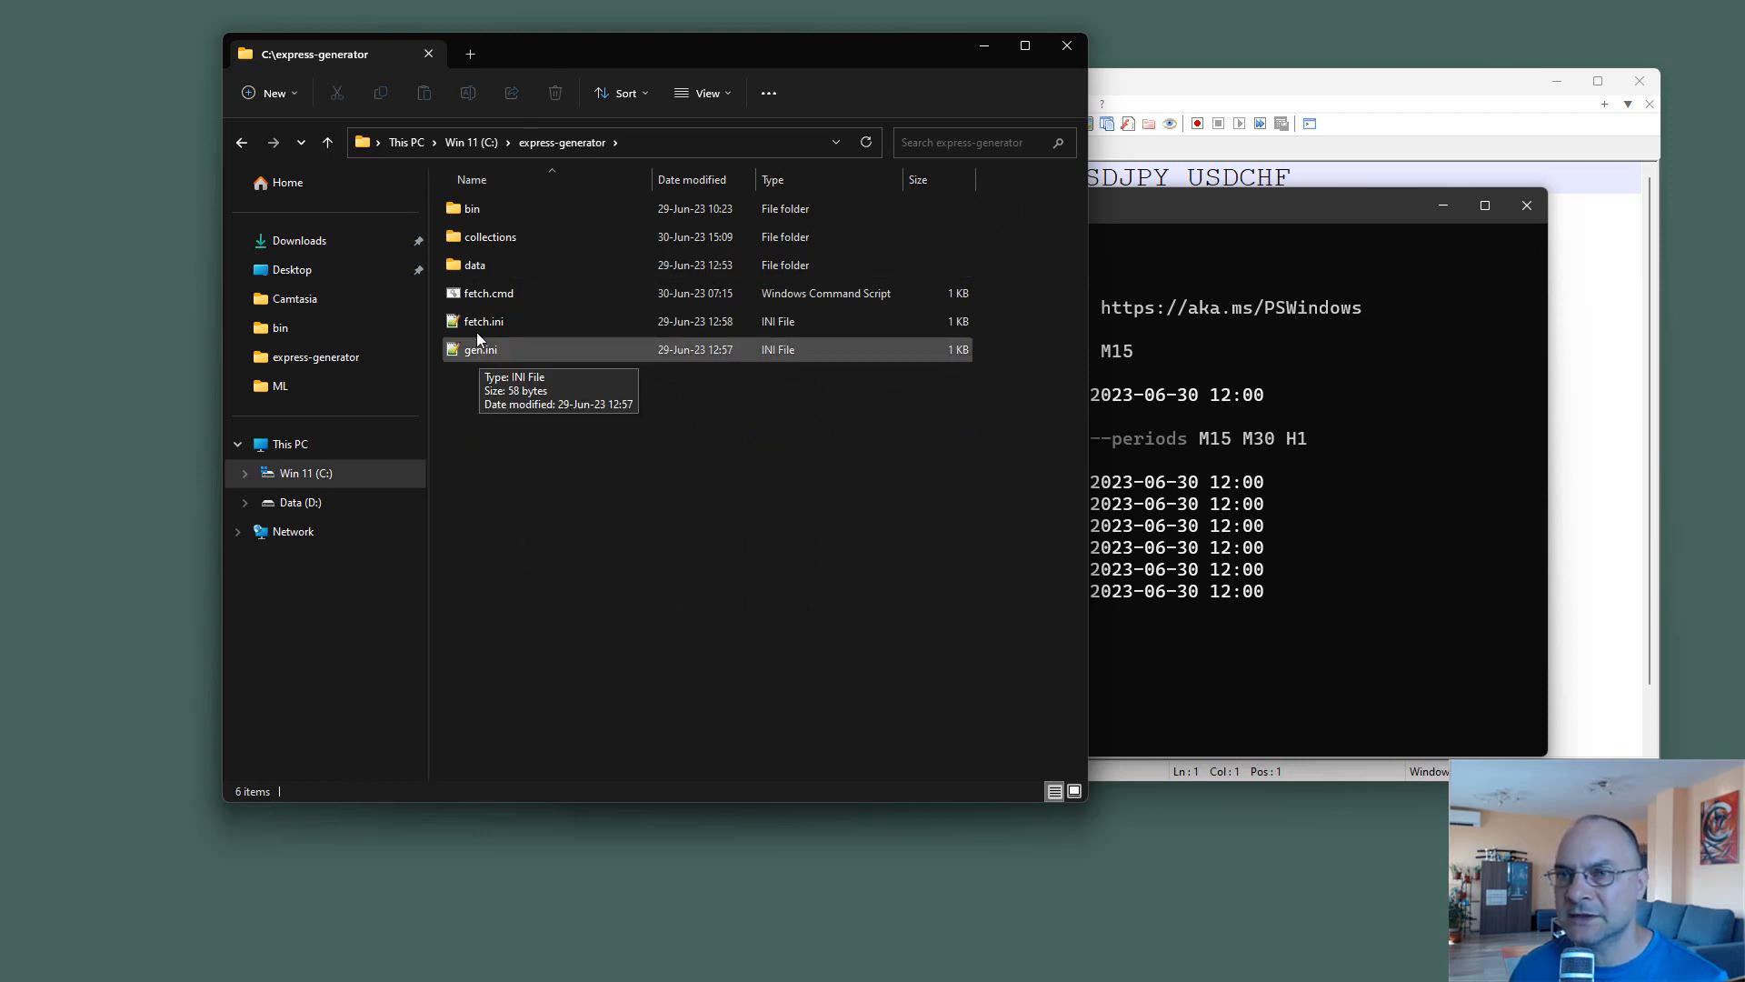
double_click(449, 211)
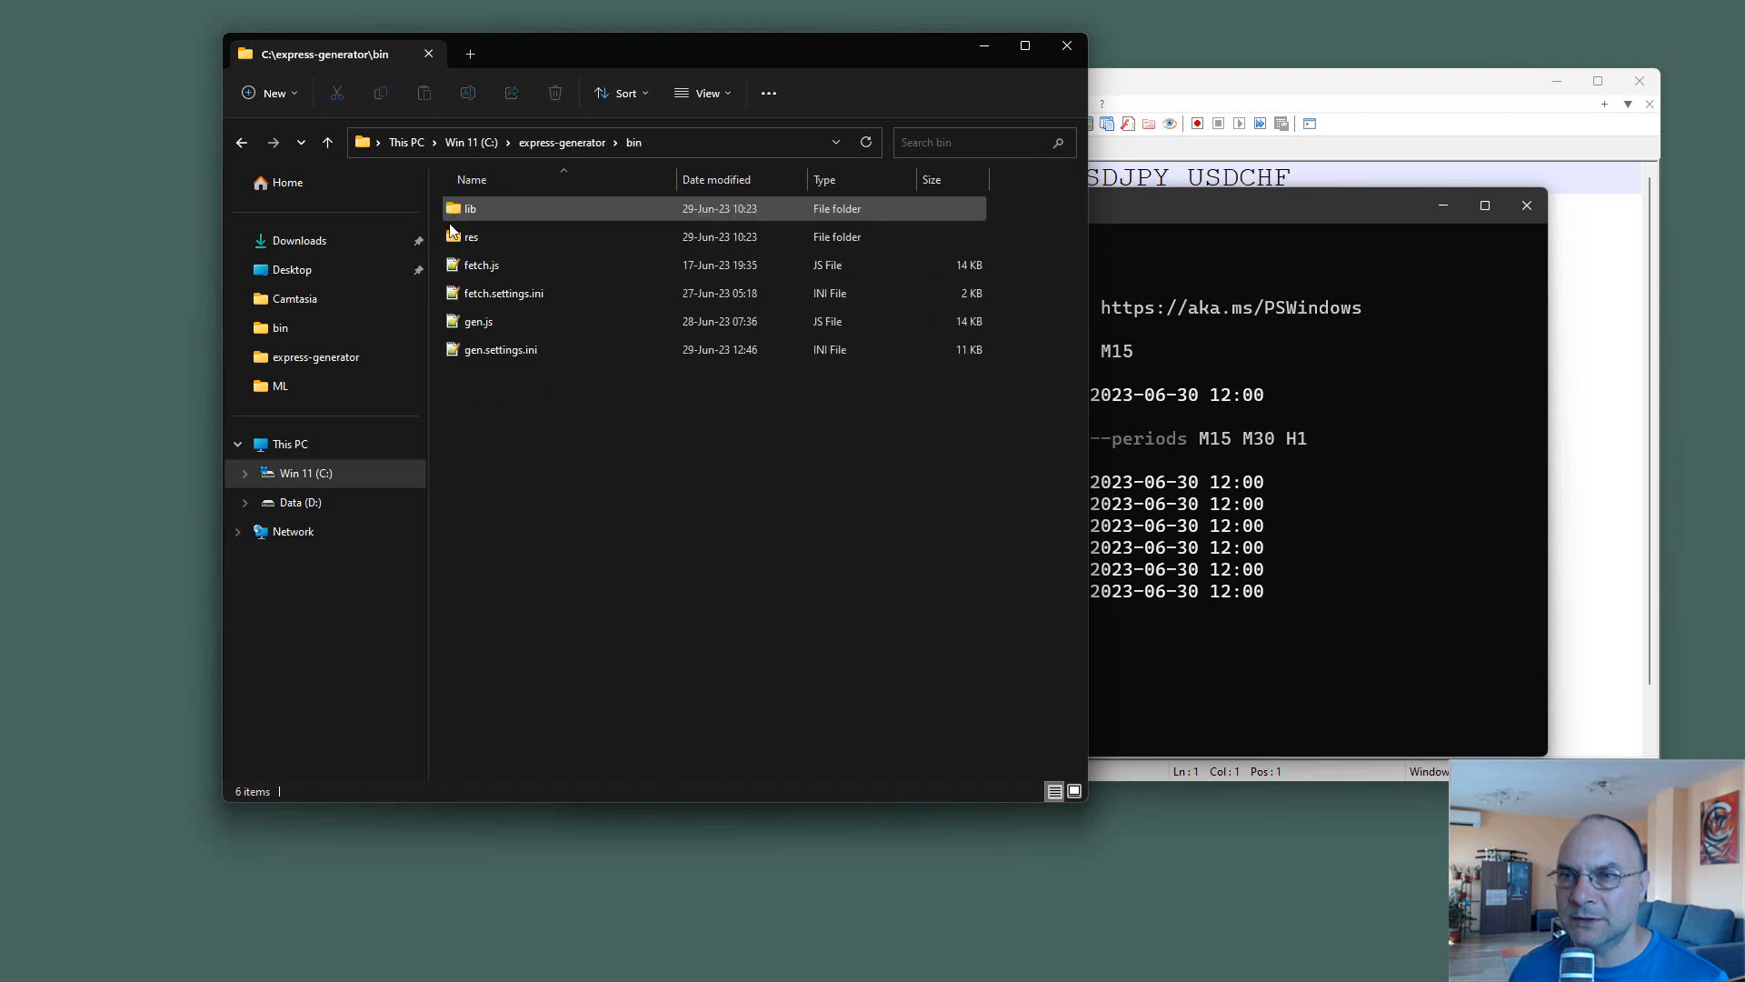
double_click(511, 292)
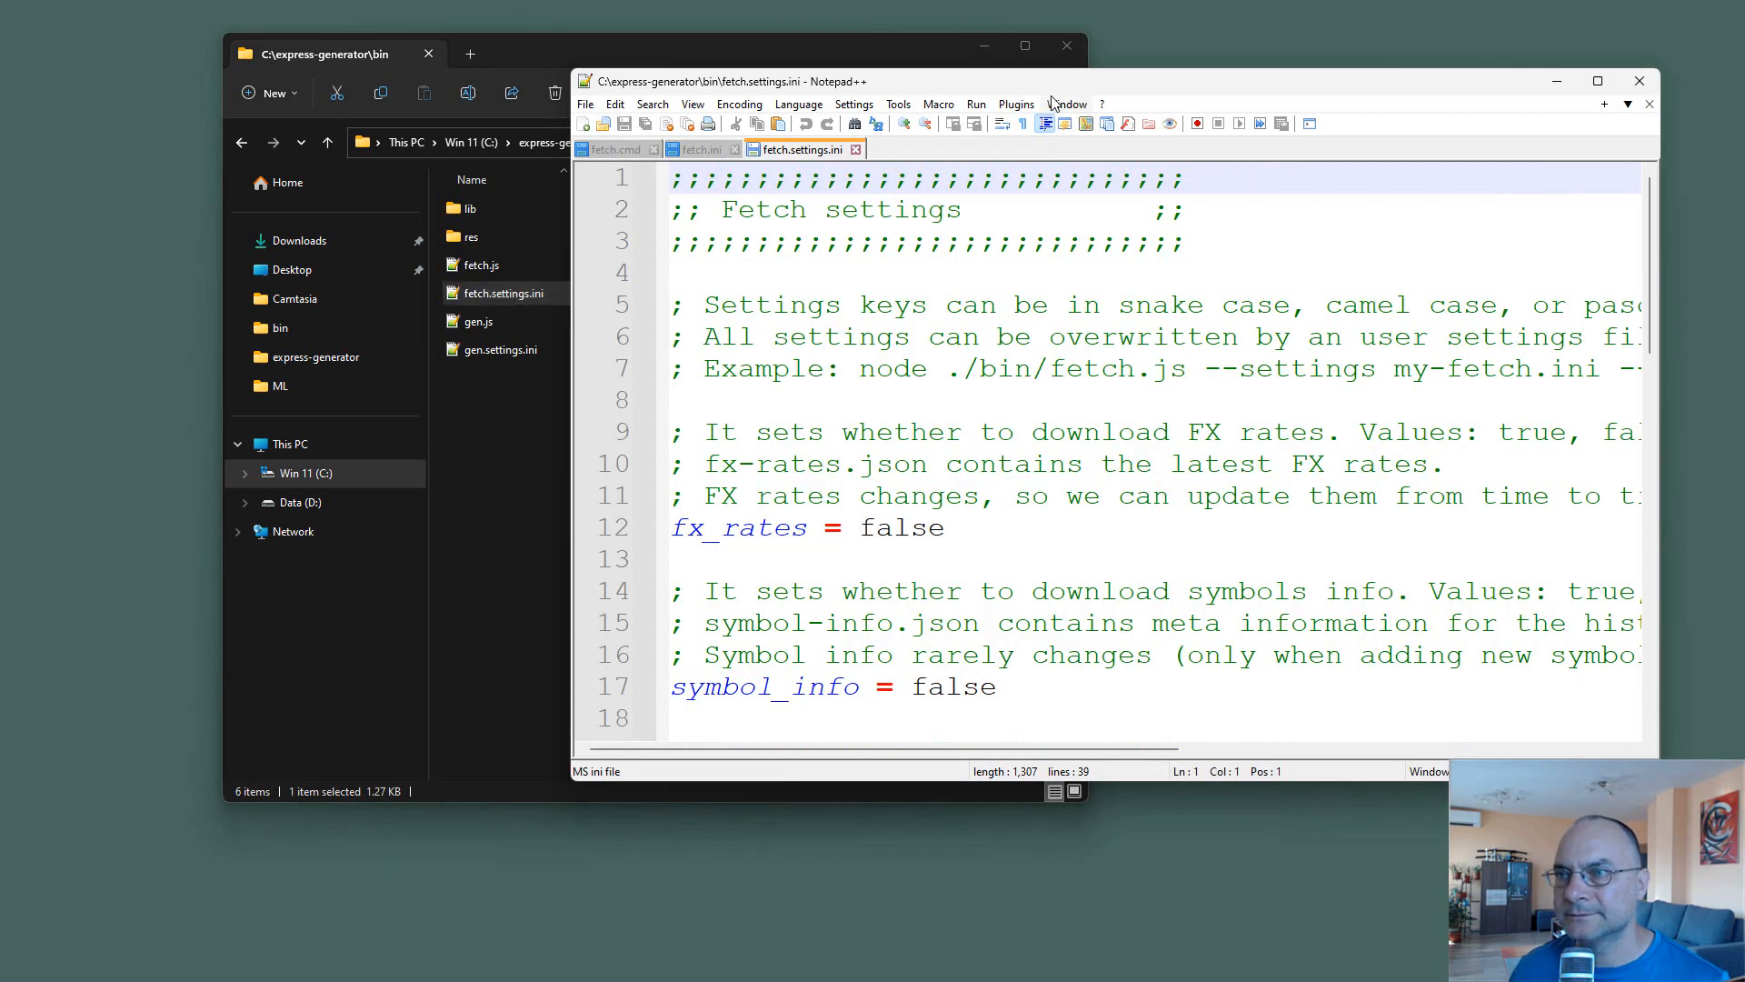
left_click_drag(1052, 89, 912, 23)
scroll(744, 444, "down", 1)
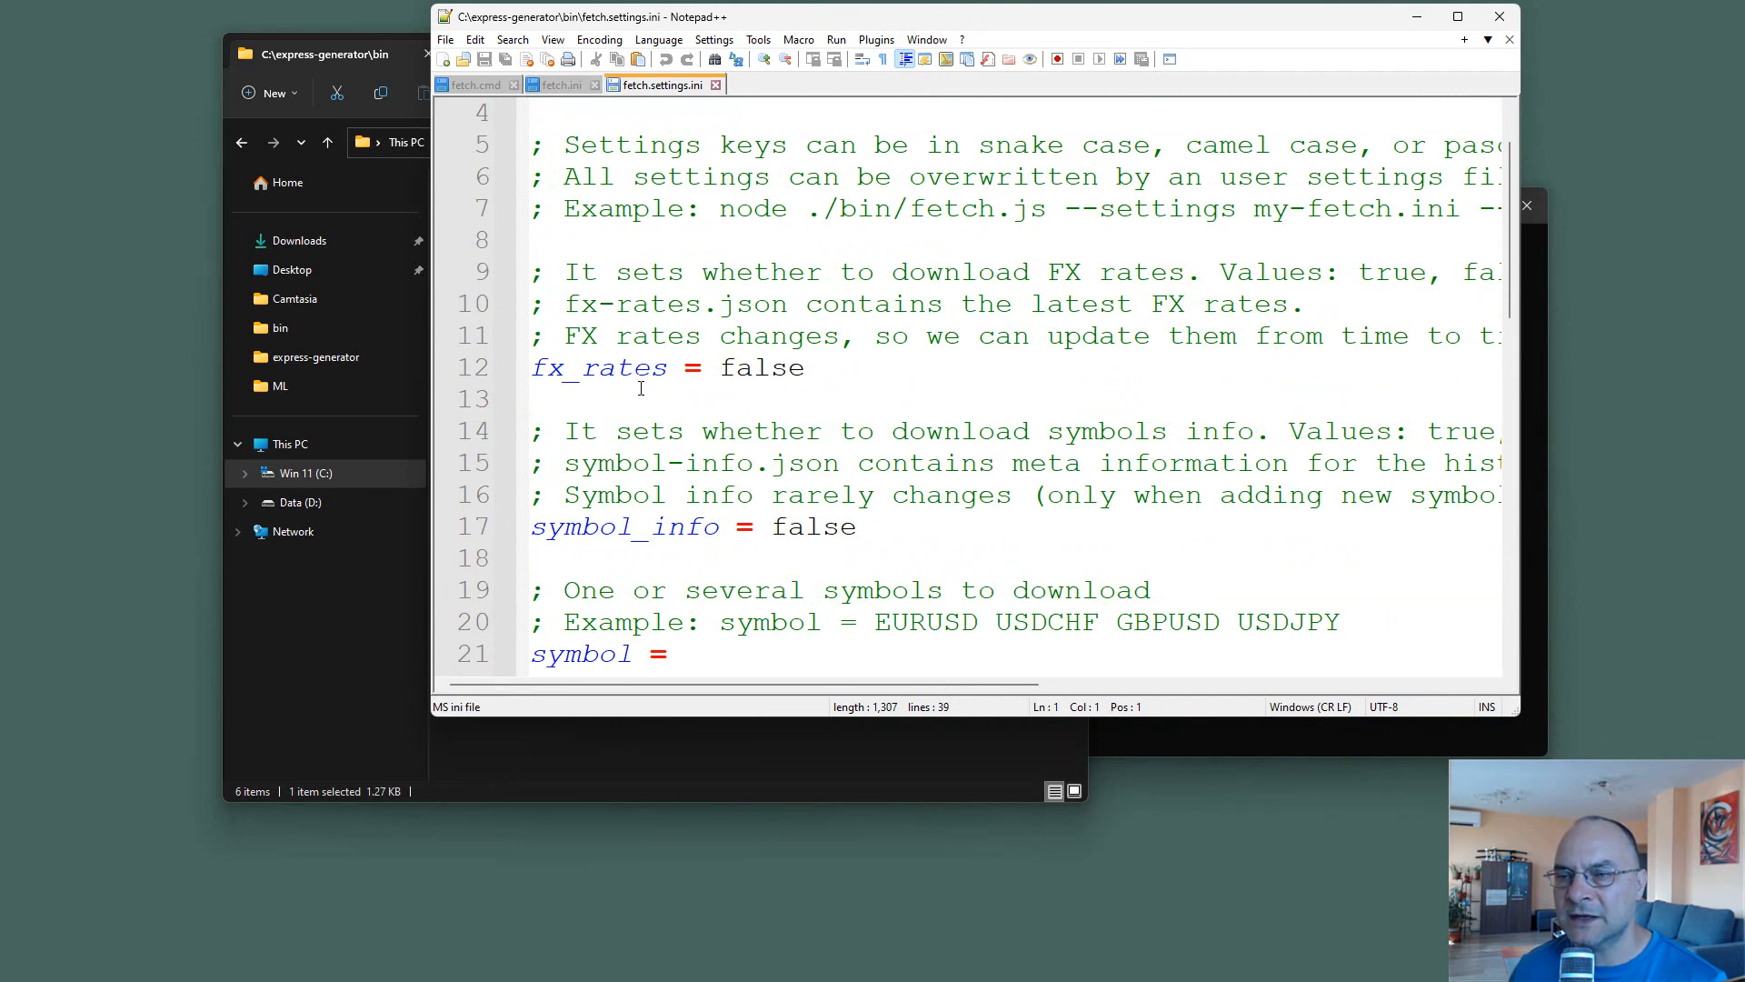
left_click_drag(807, 370, 528, 375)
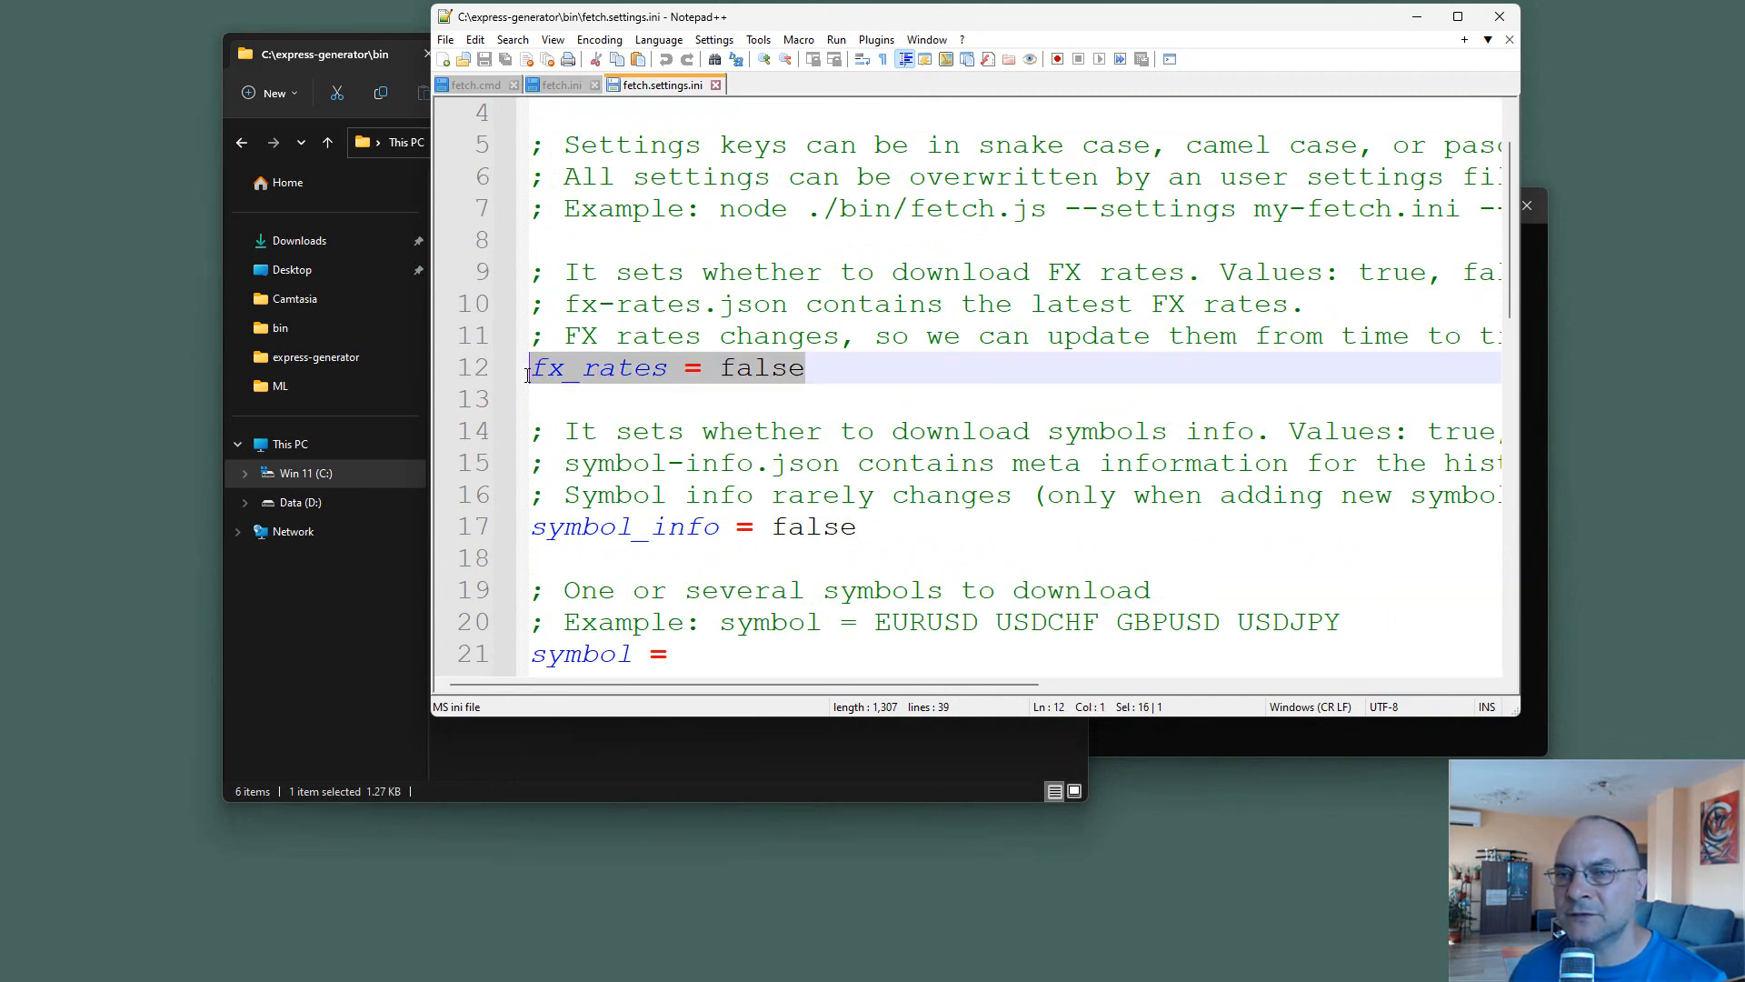
left_click(656, 403)
scroll(772, 418, "up", 1)
scroll(892, 435, "down", 1)
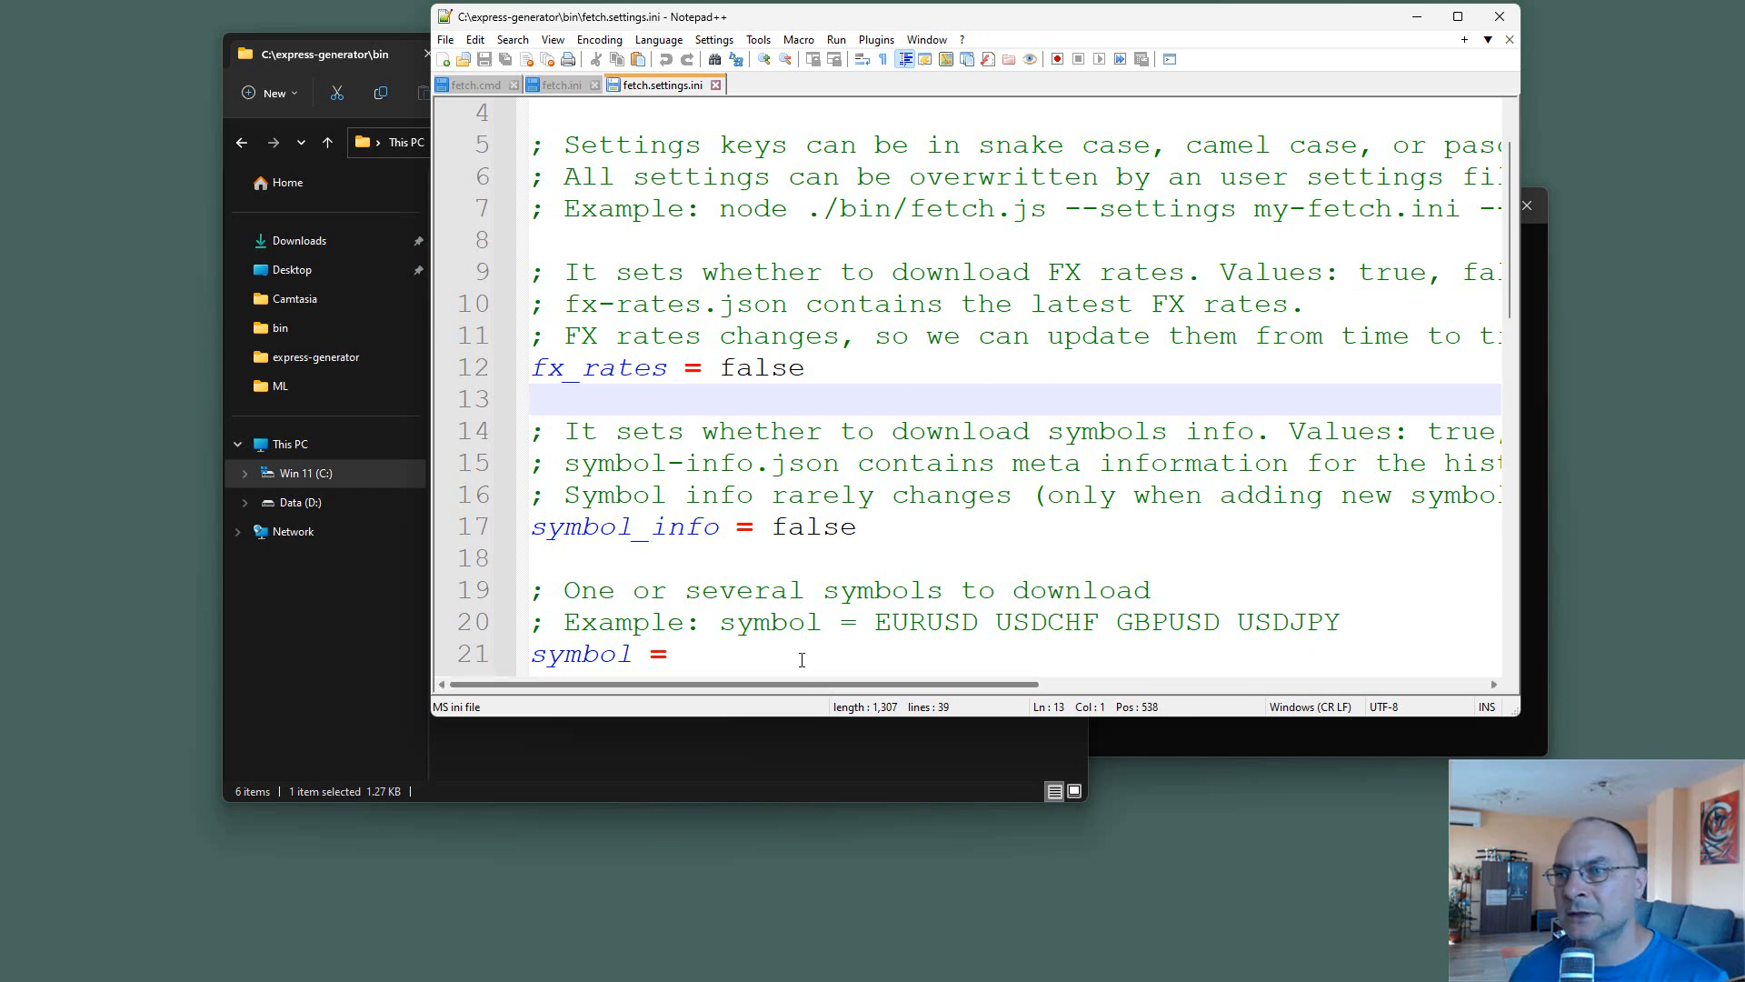
Open fx-rates.json from the bin\res folder and look through its list of currency pair rates.
left_click_drag(1001, 22, 1248, 216)
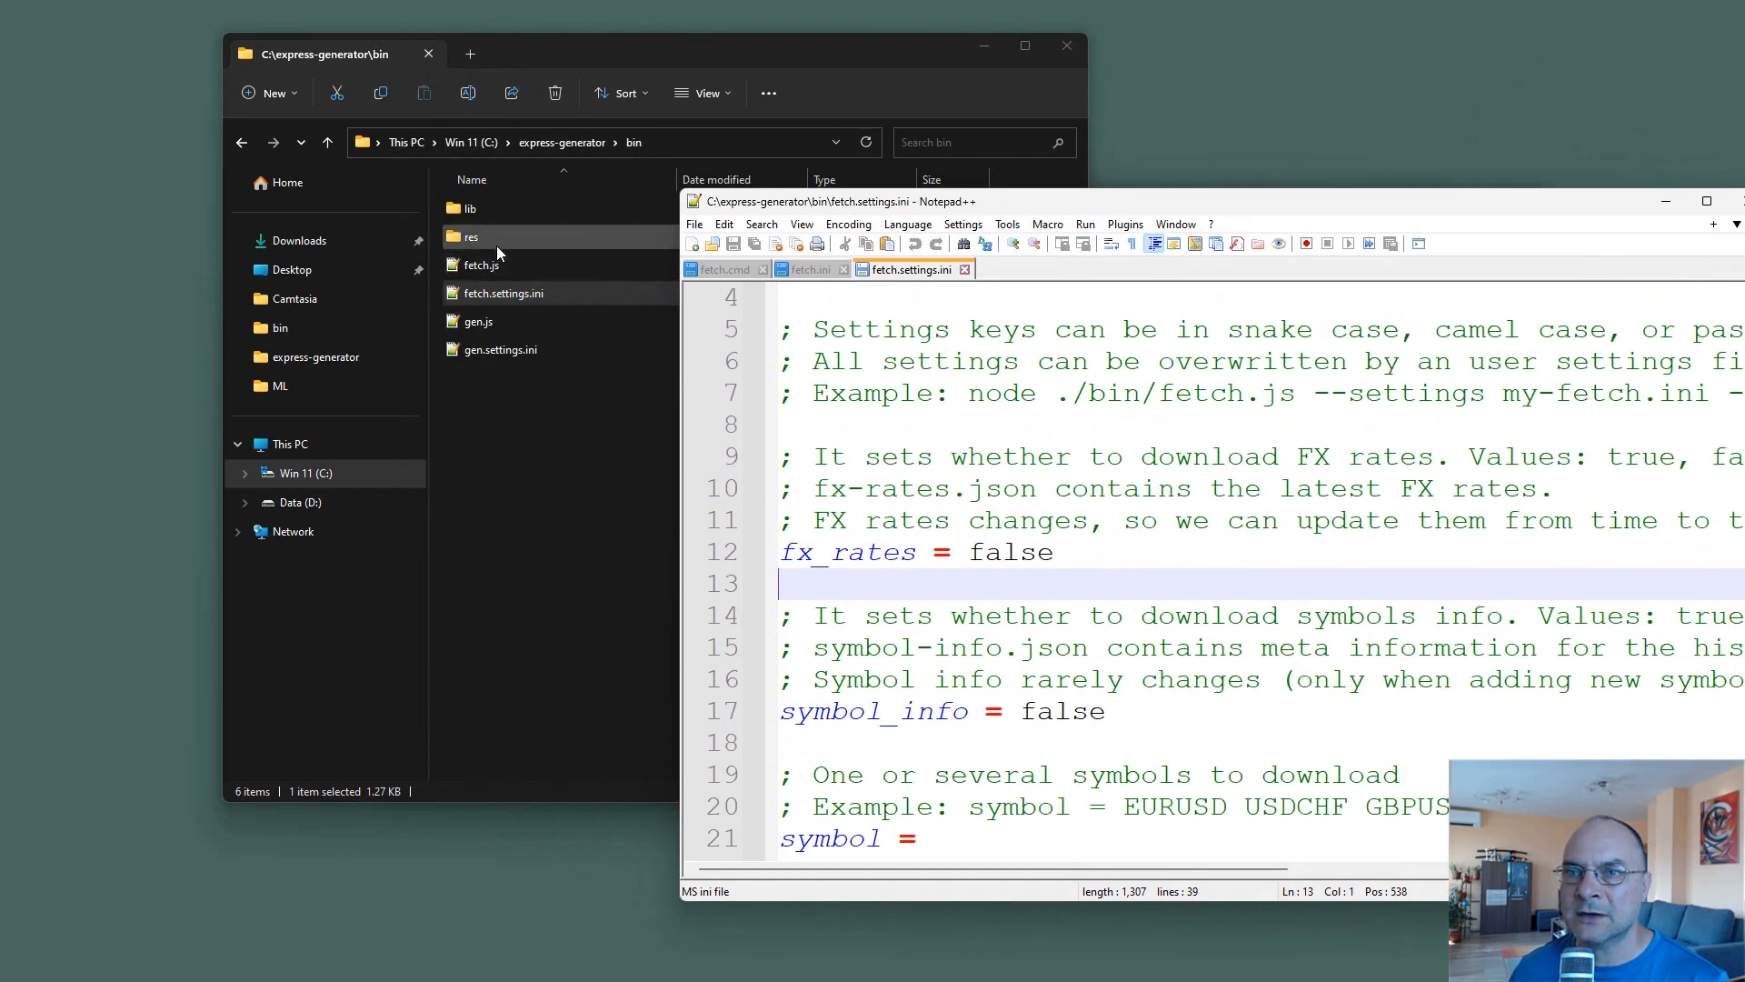
left_click(478, 443)
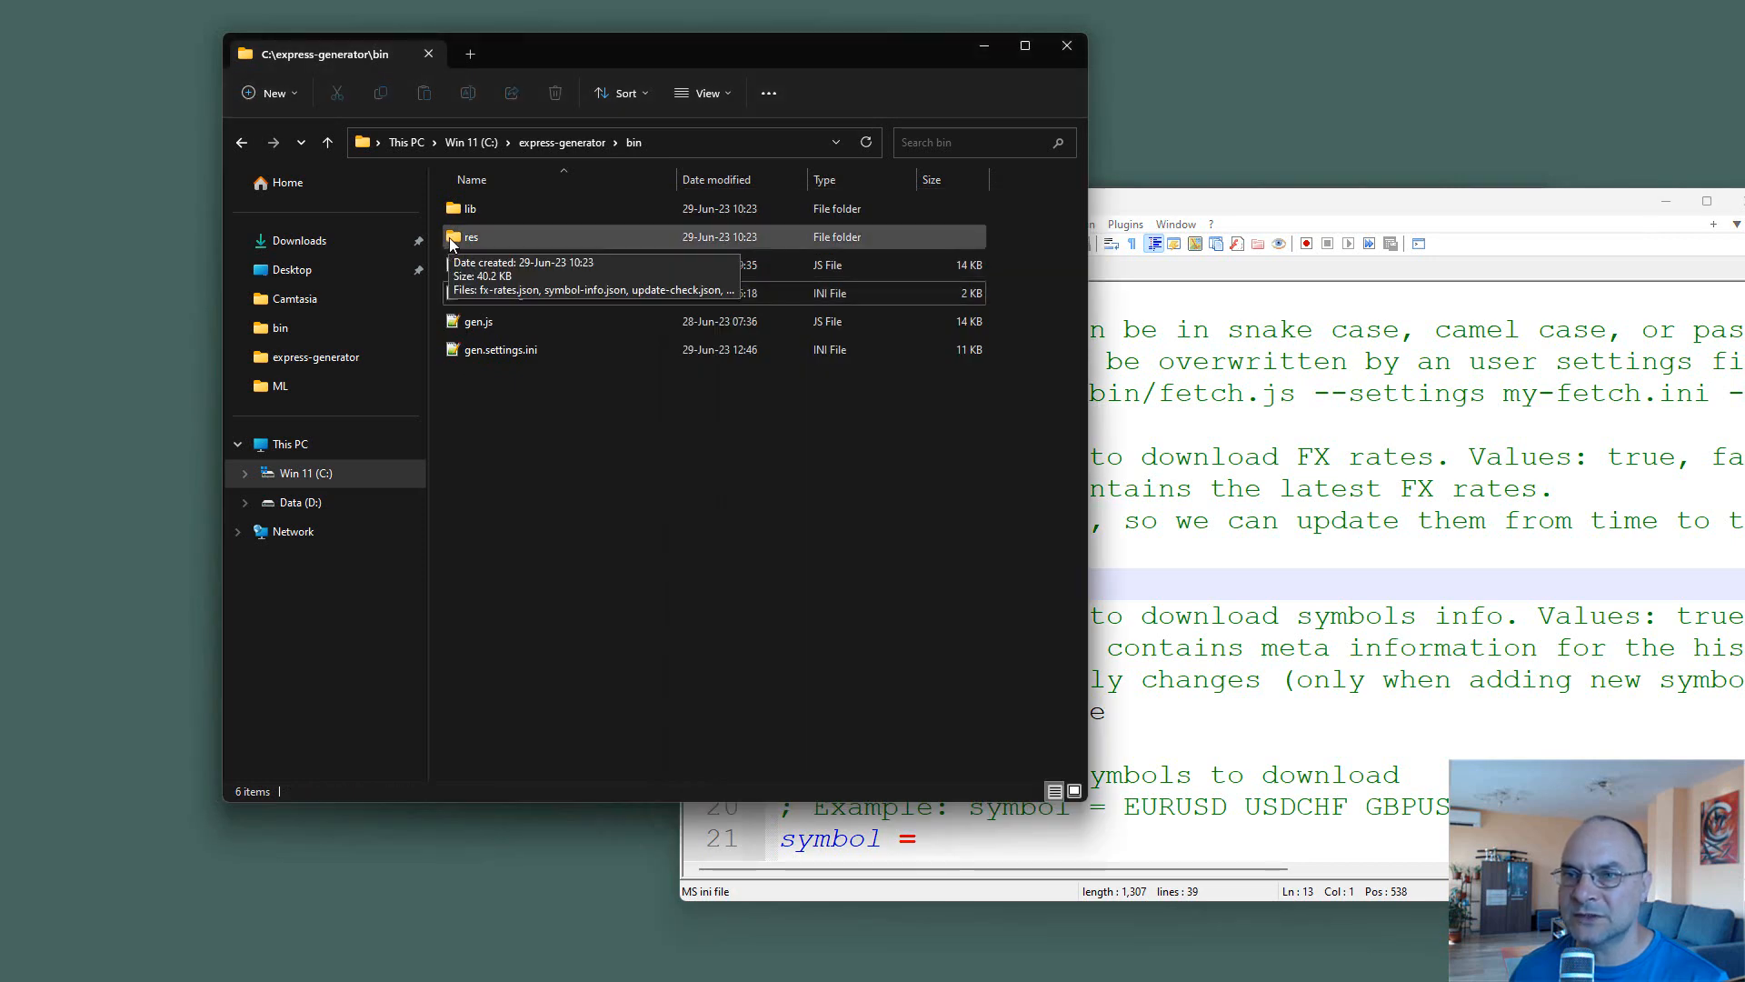
double_click(471, 244)
double_click(488, 211)
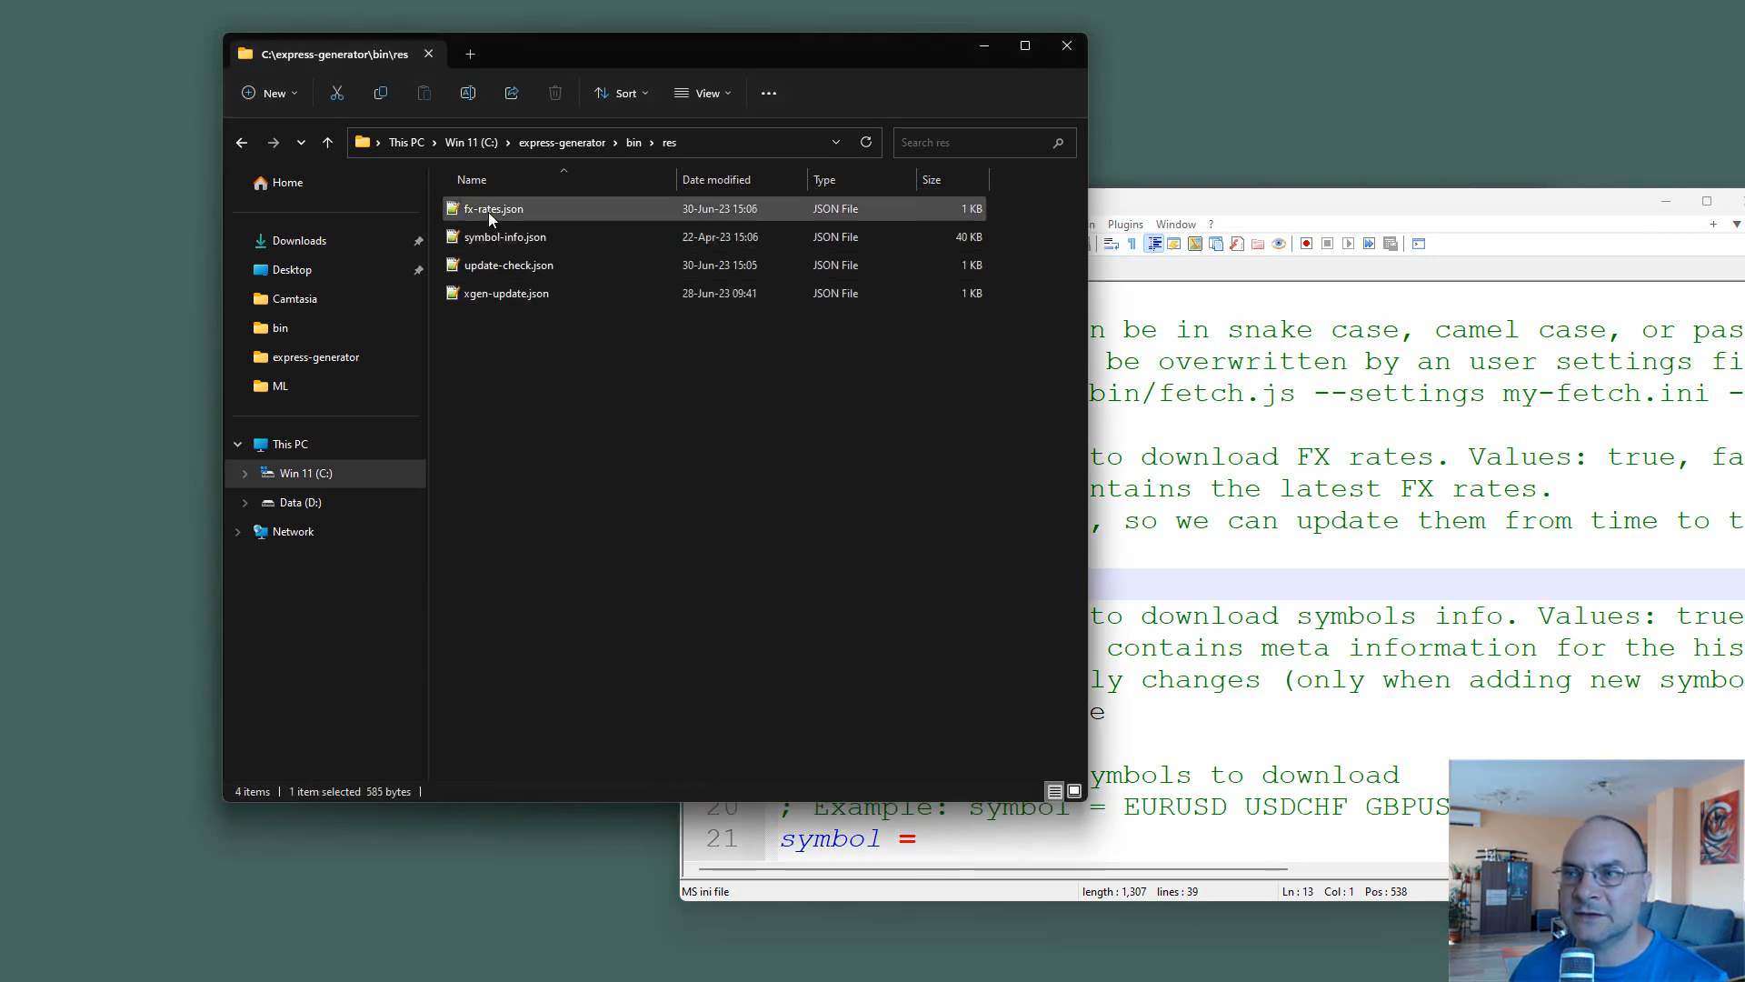
left_click_drag(1219, 211, 1091, 124)
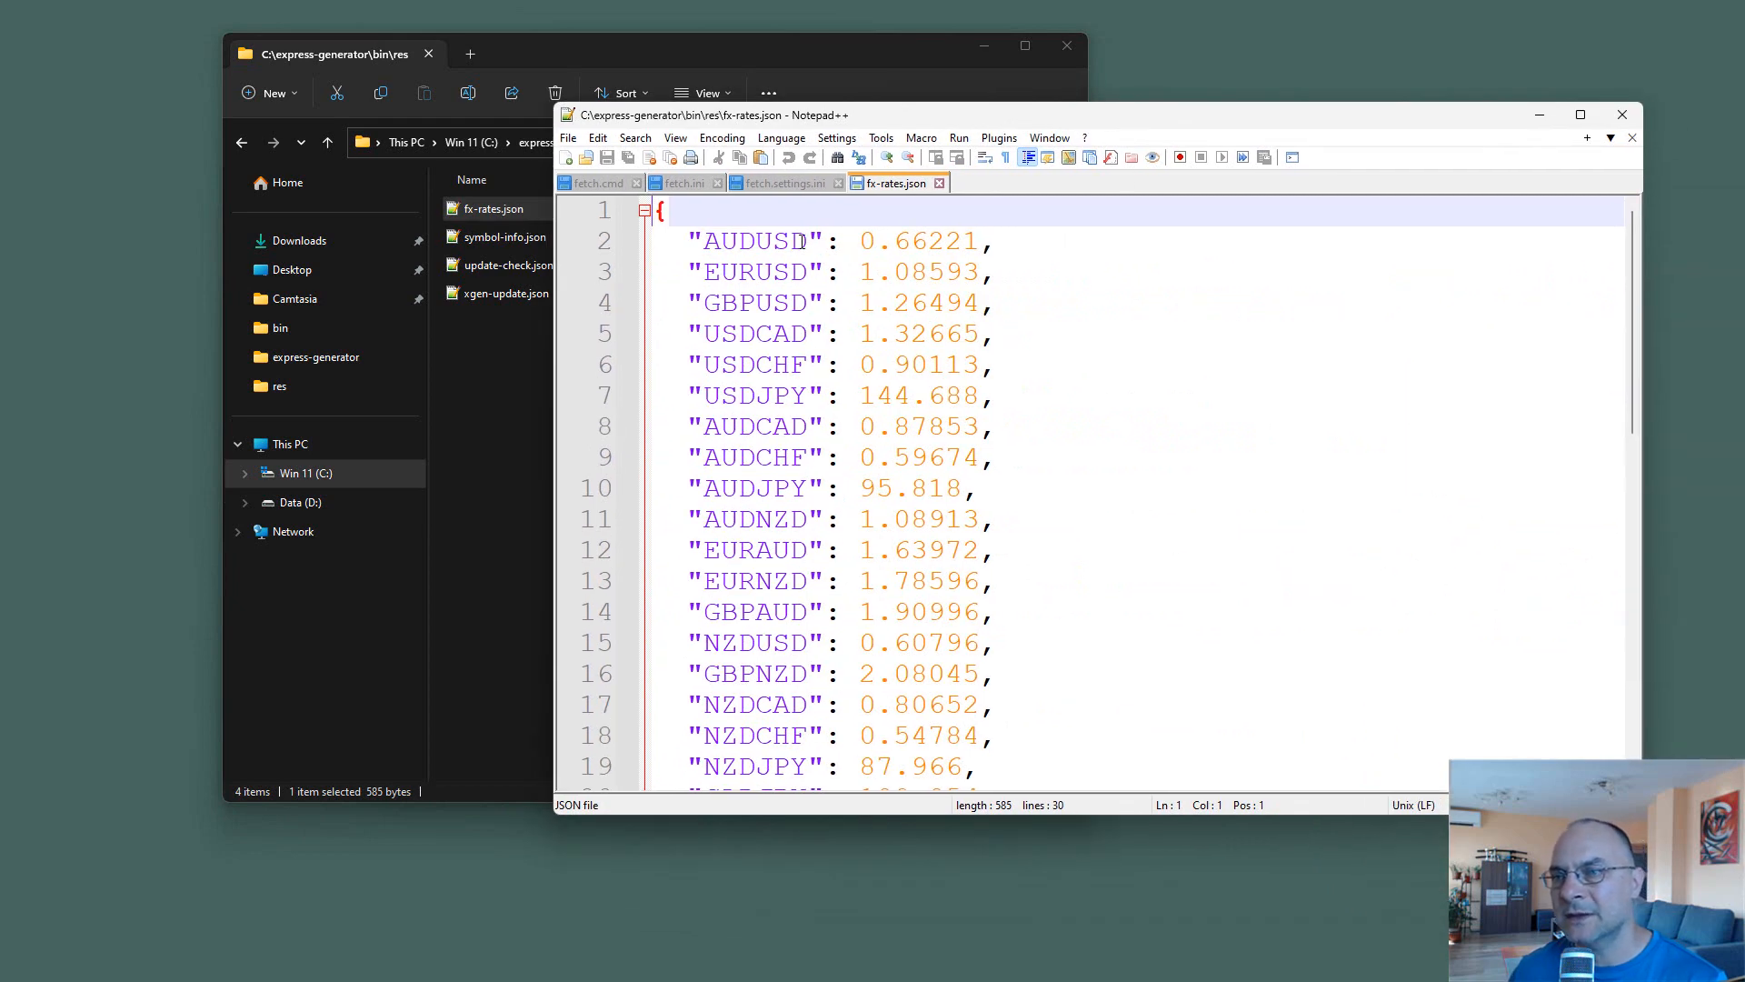
scroll(802, 240, "down", 6)
scroll(781, 491, "up", 5)
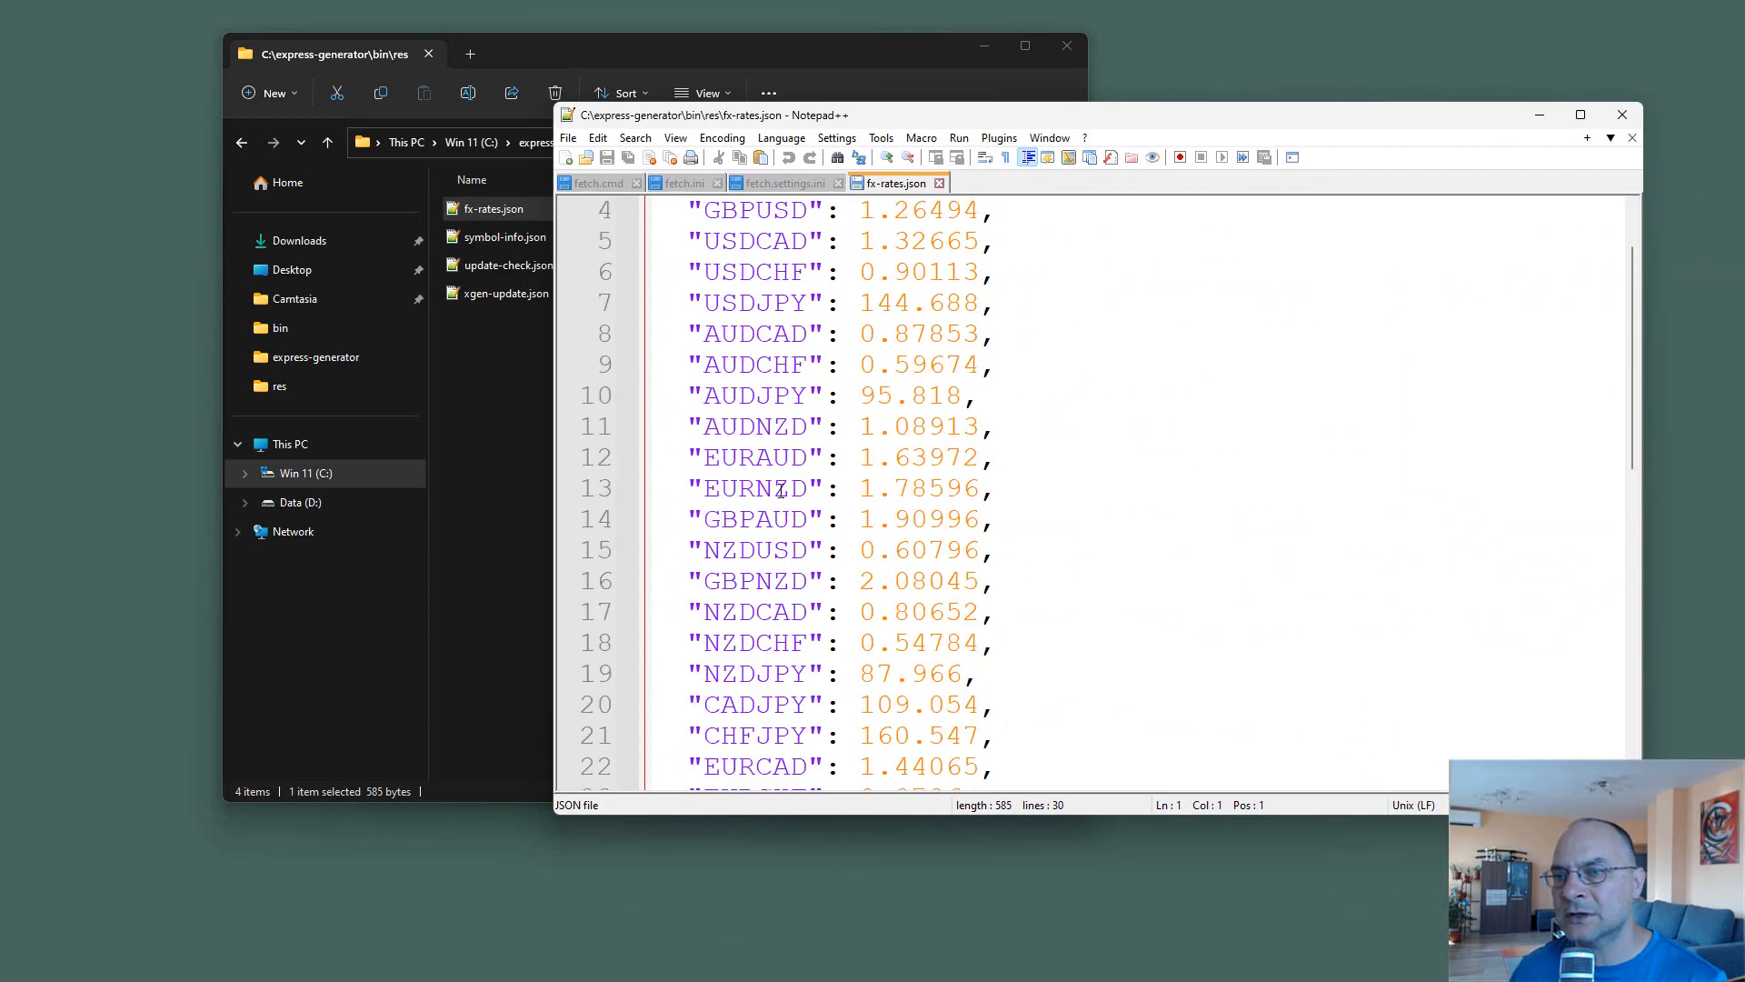
scroll(781, 491, "up", 1)
scroll(760, 672, "down", 6)
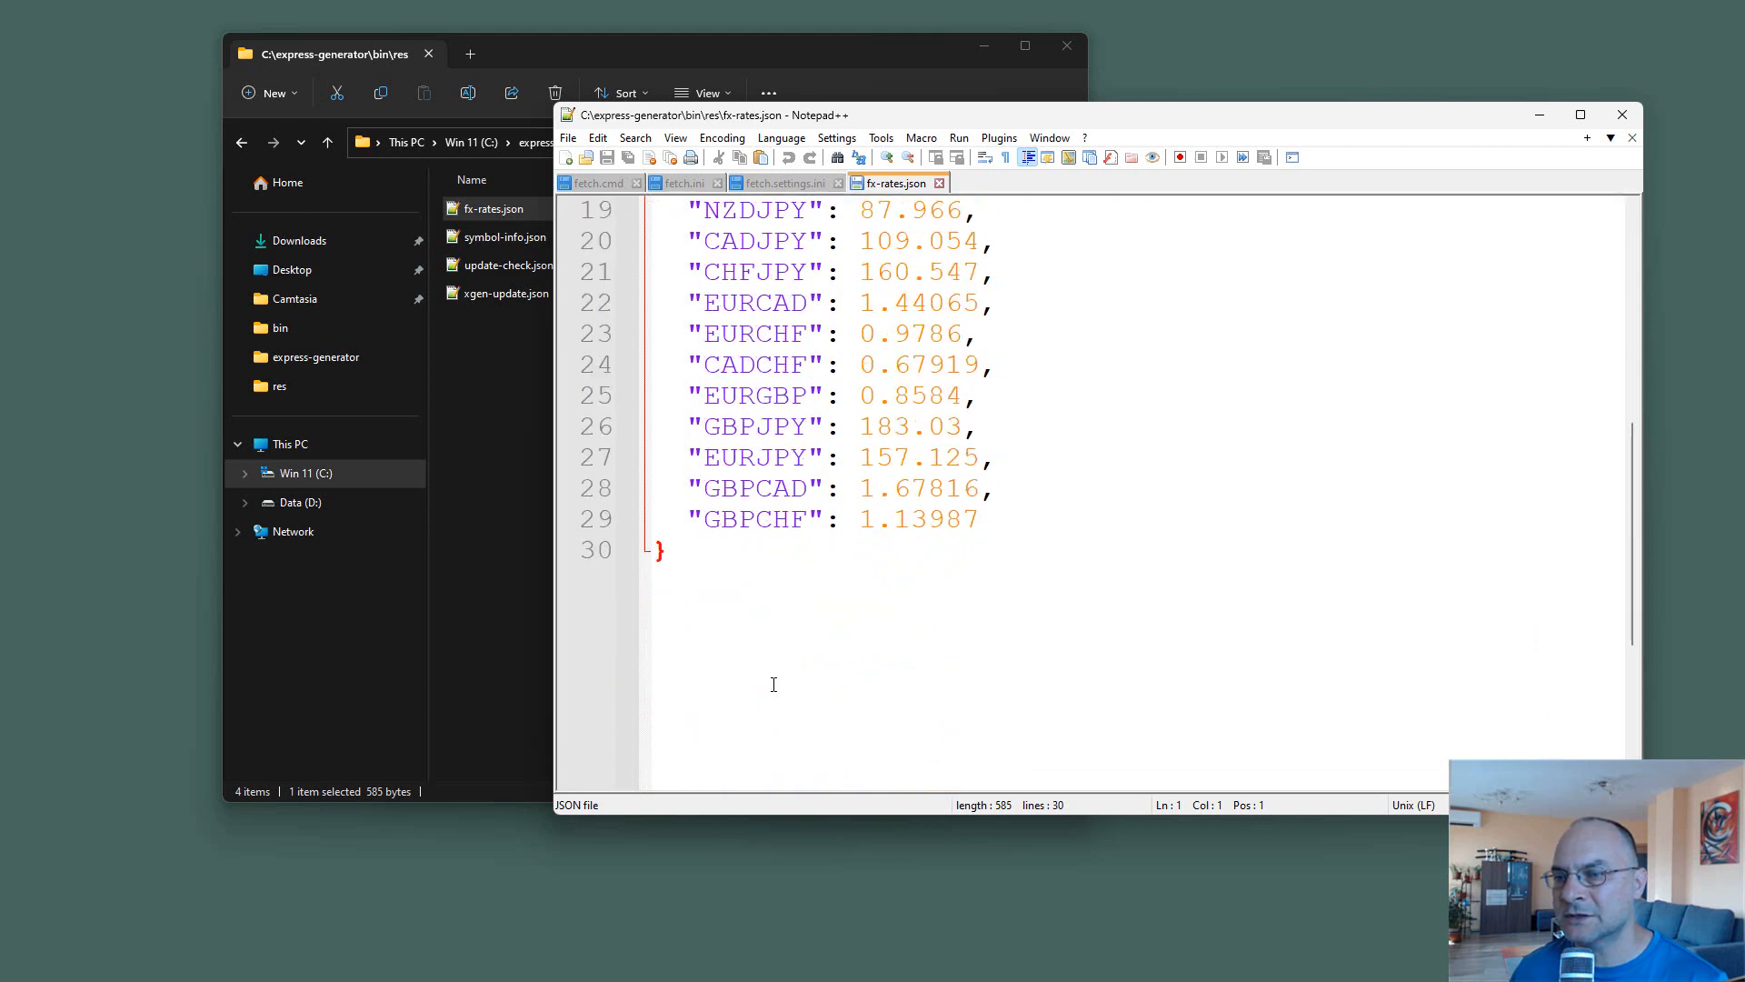
scroll(771, 685, "up", 6)
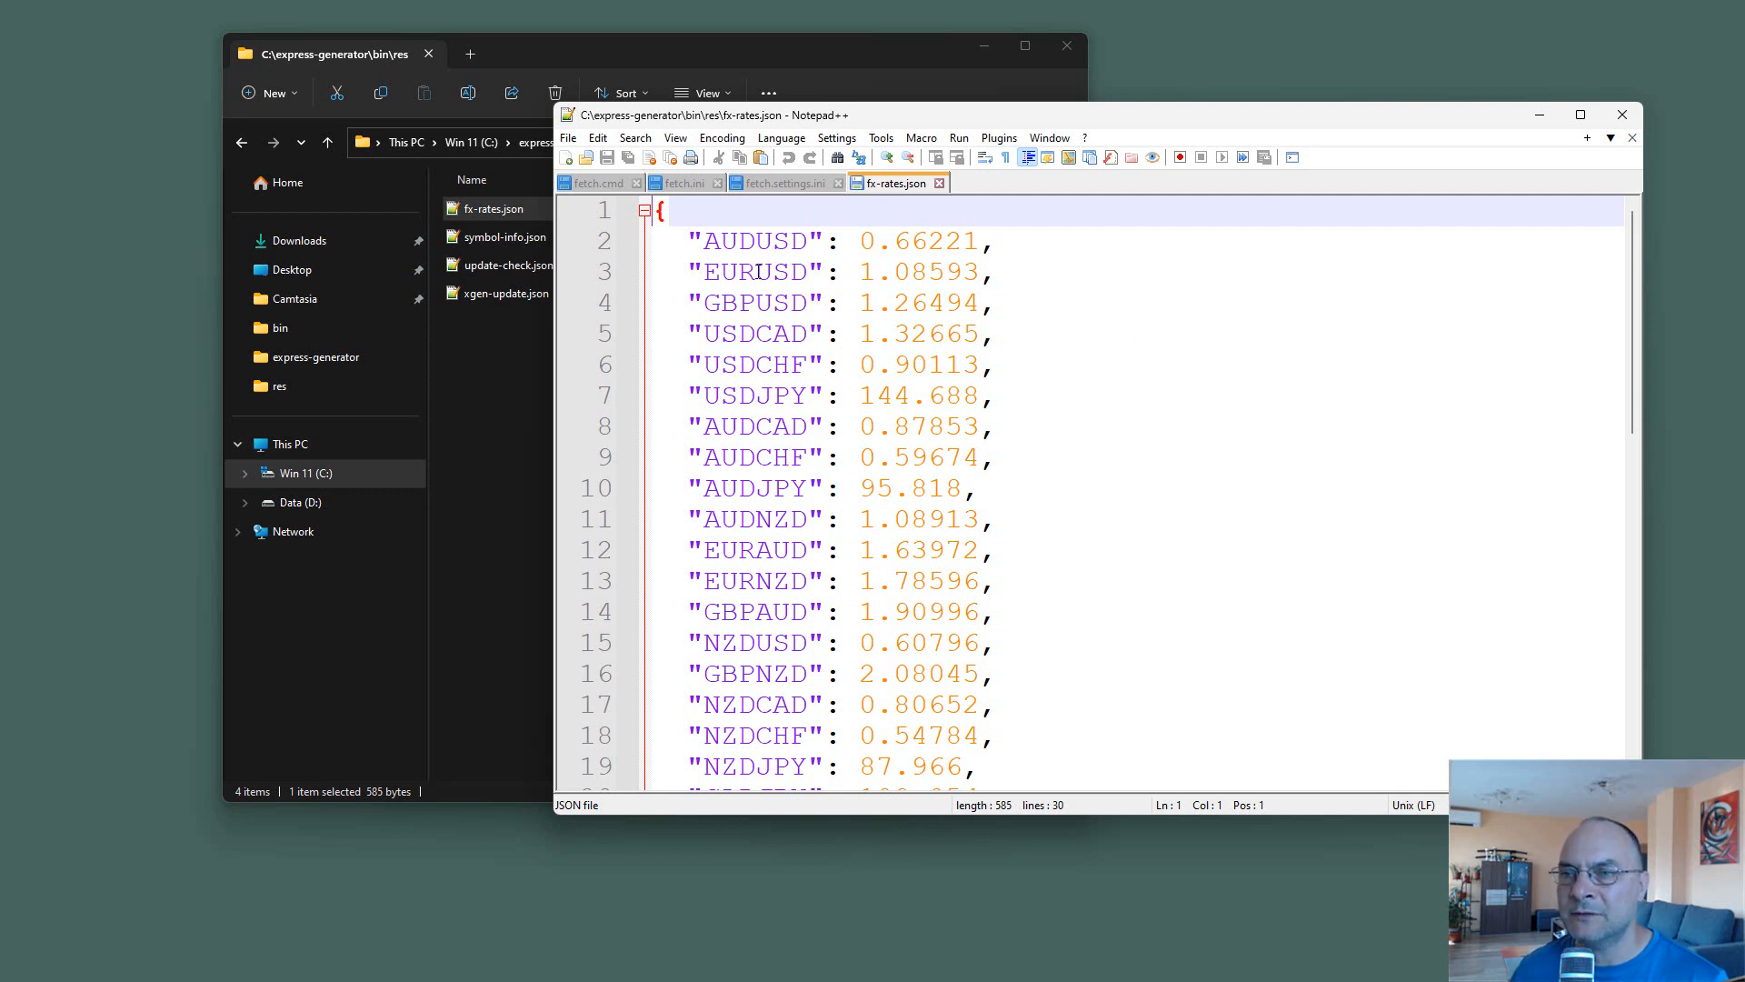
Highlight the quote currencies USD in the EURUSD entry and CHF in the USDCHF entry to examine them.
left_click_drag(756, 271, 805, 273)
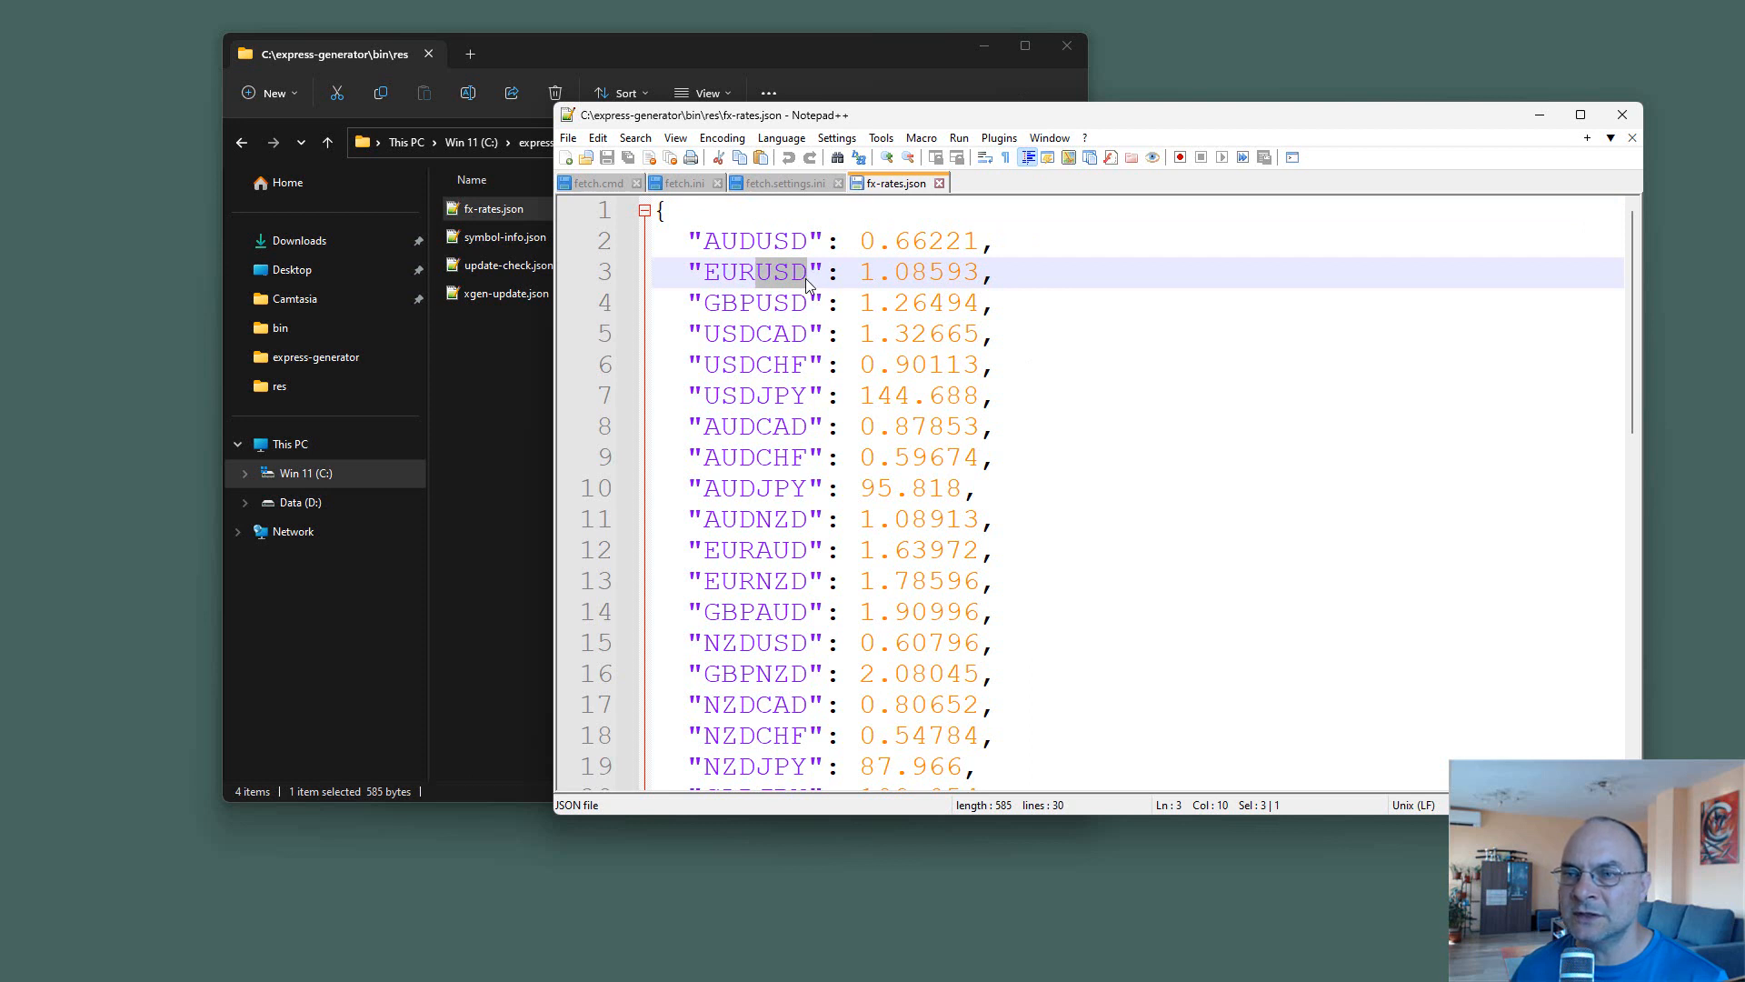
left_click(1146, 344)
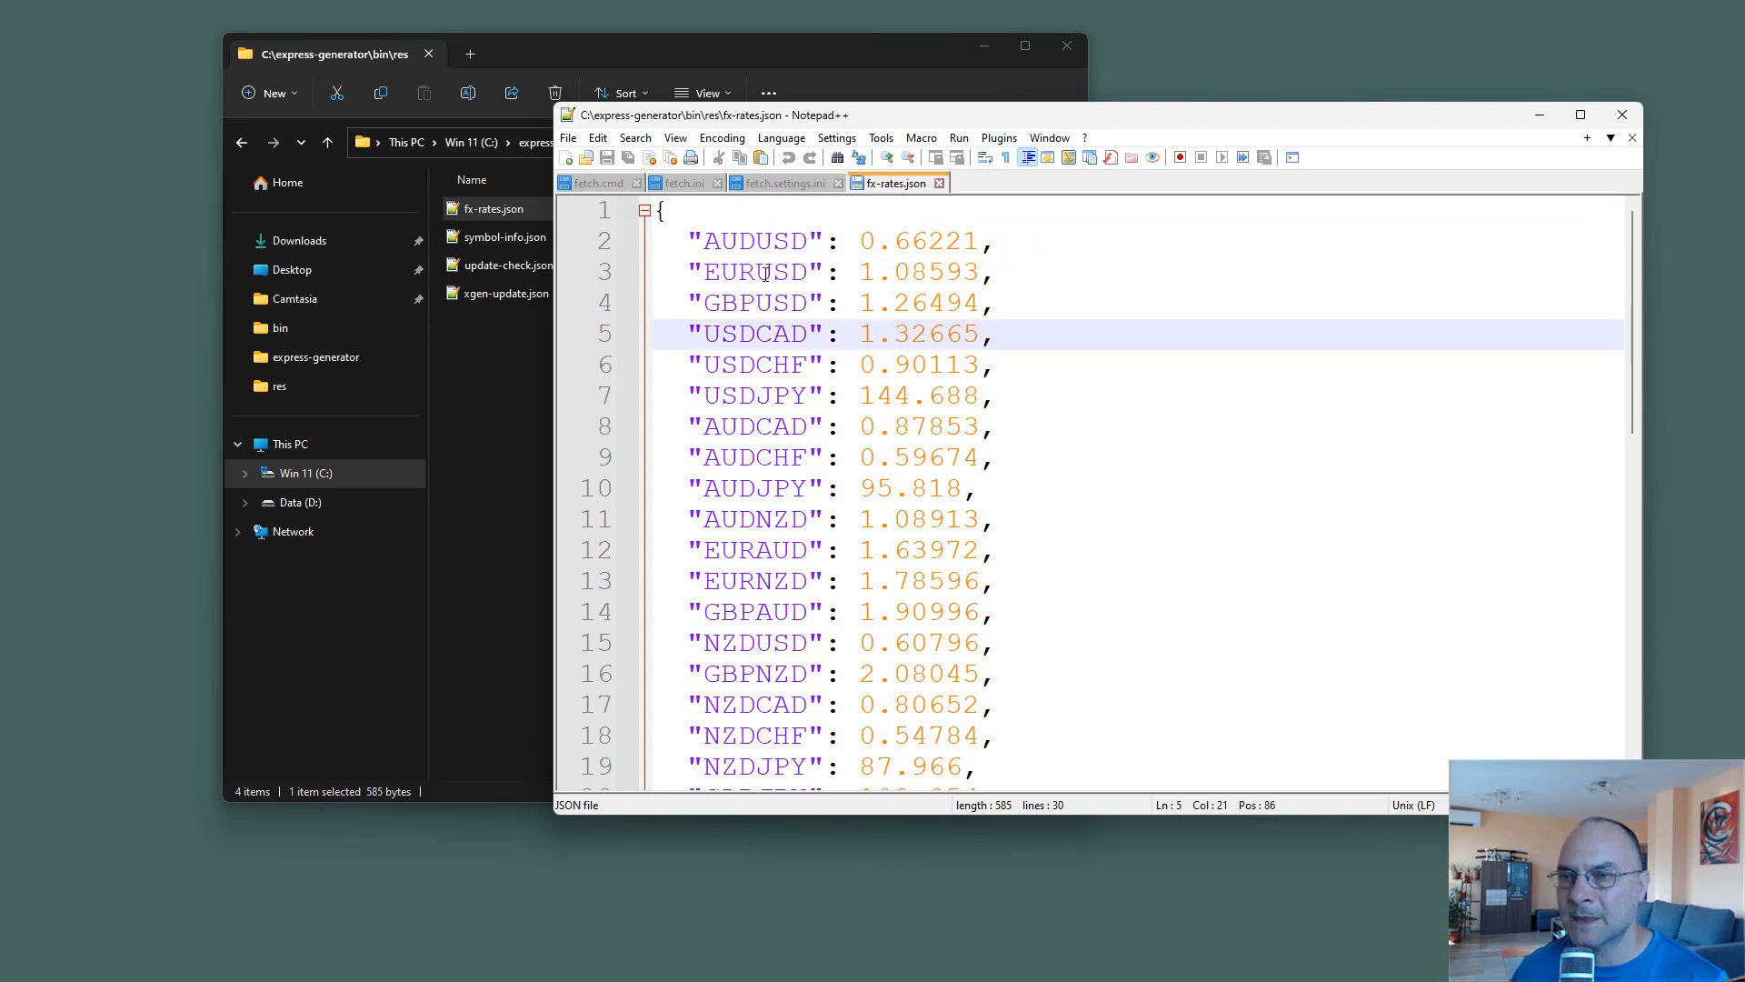
left_click_drag(755, 273, 806, 273)
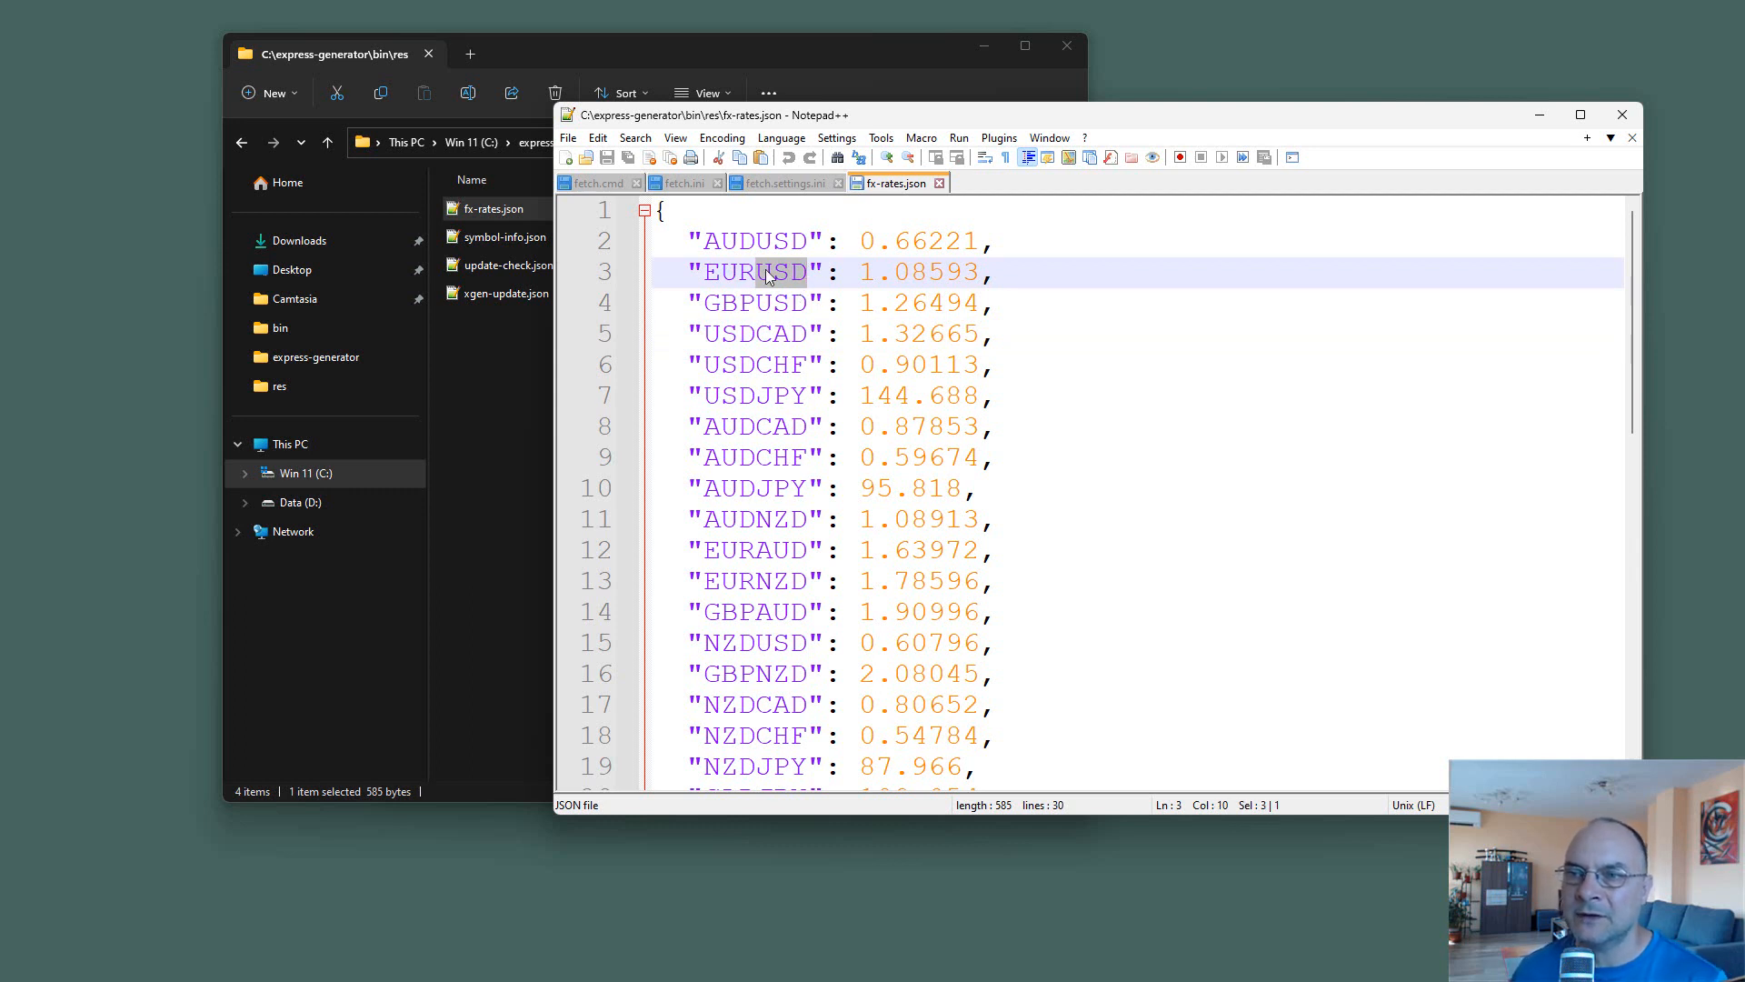
left_click(737, 282)
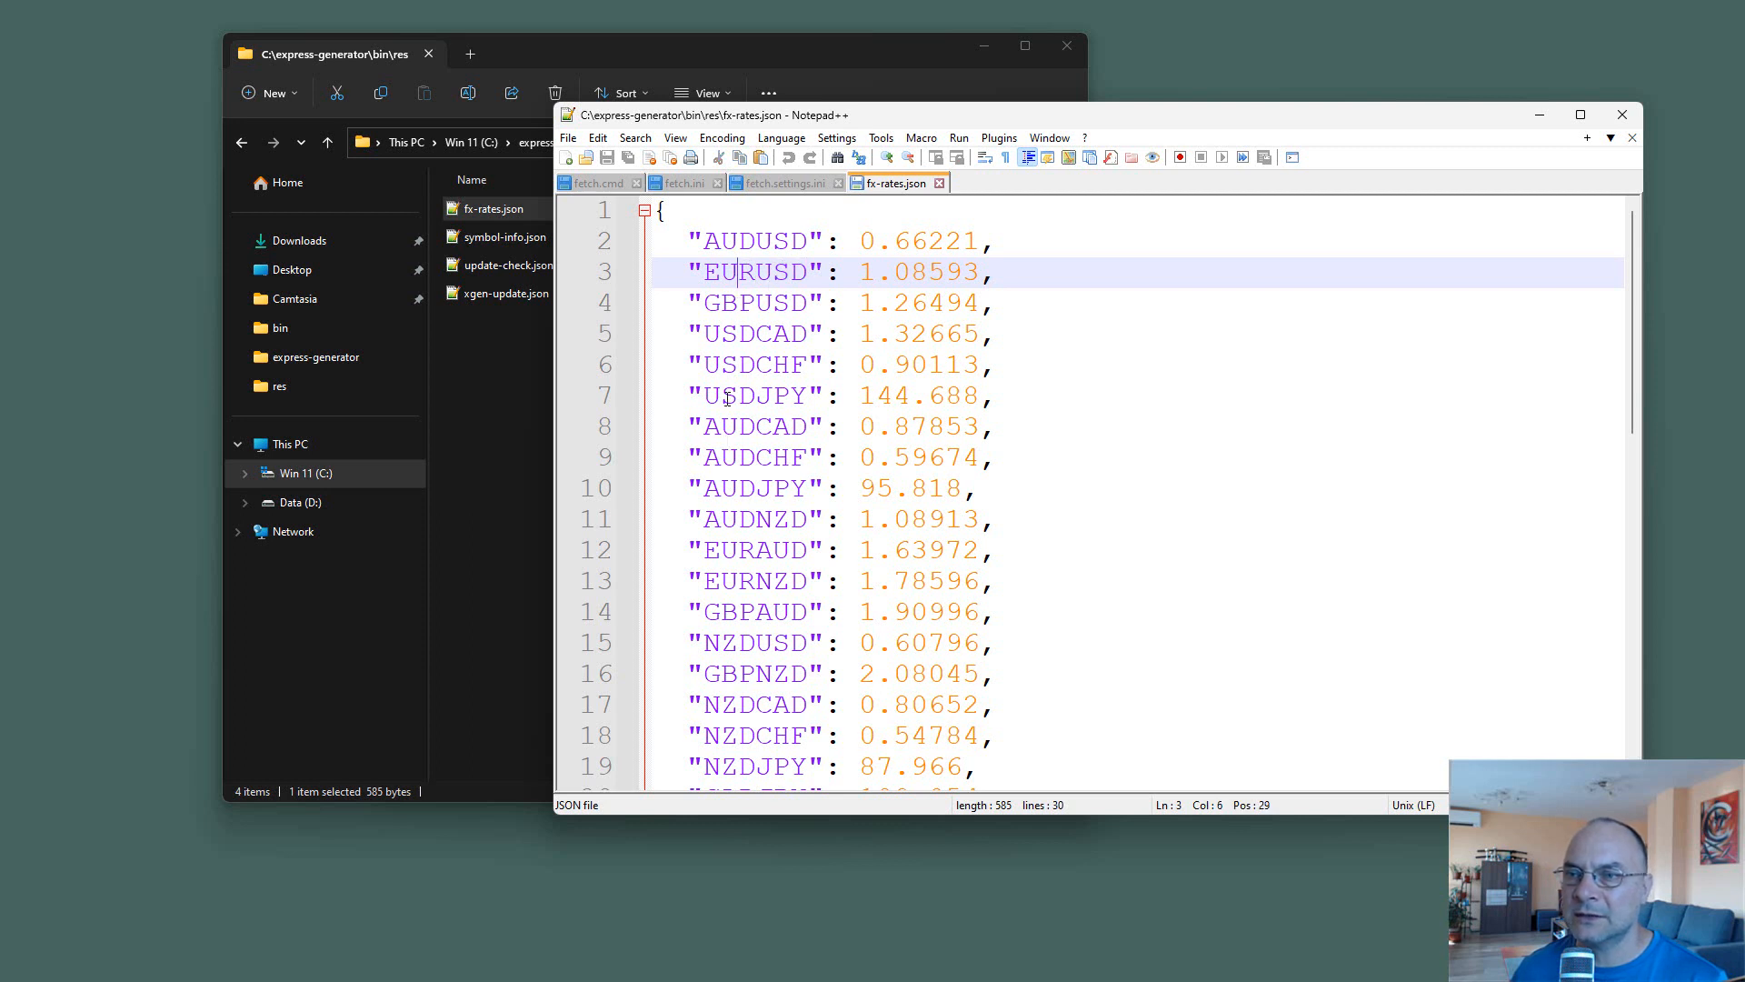
left_click_drag(757, 368, 806, 373)
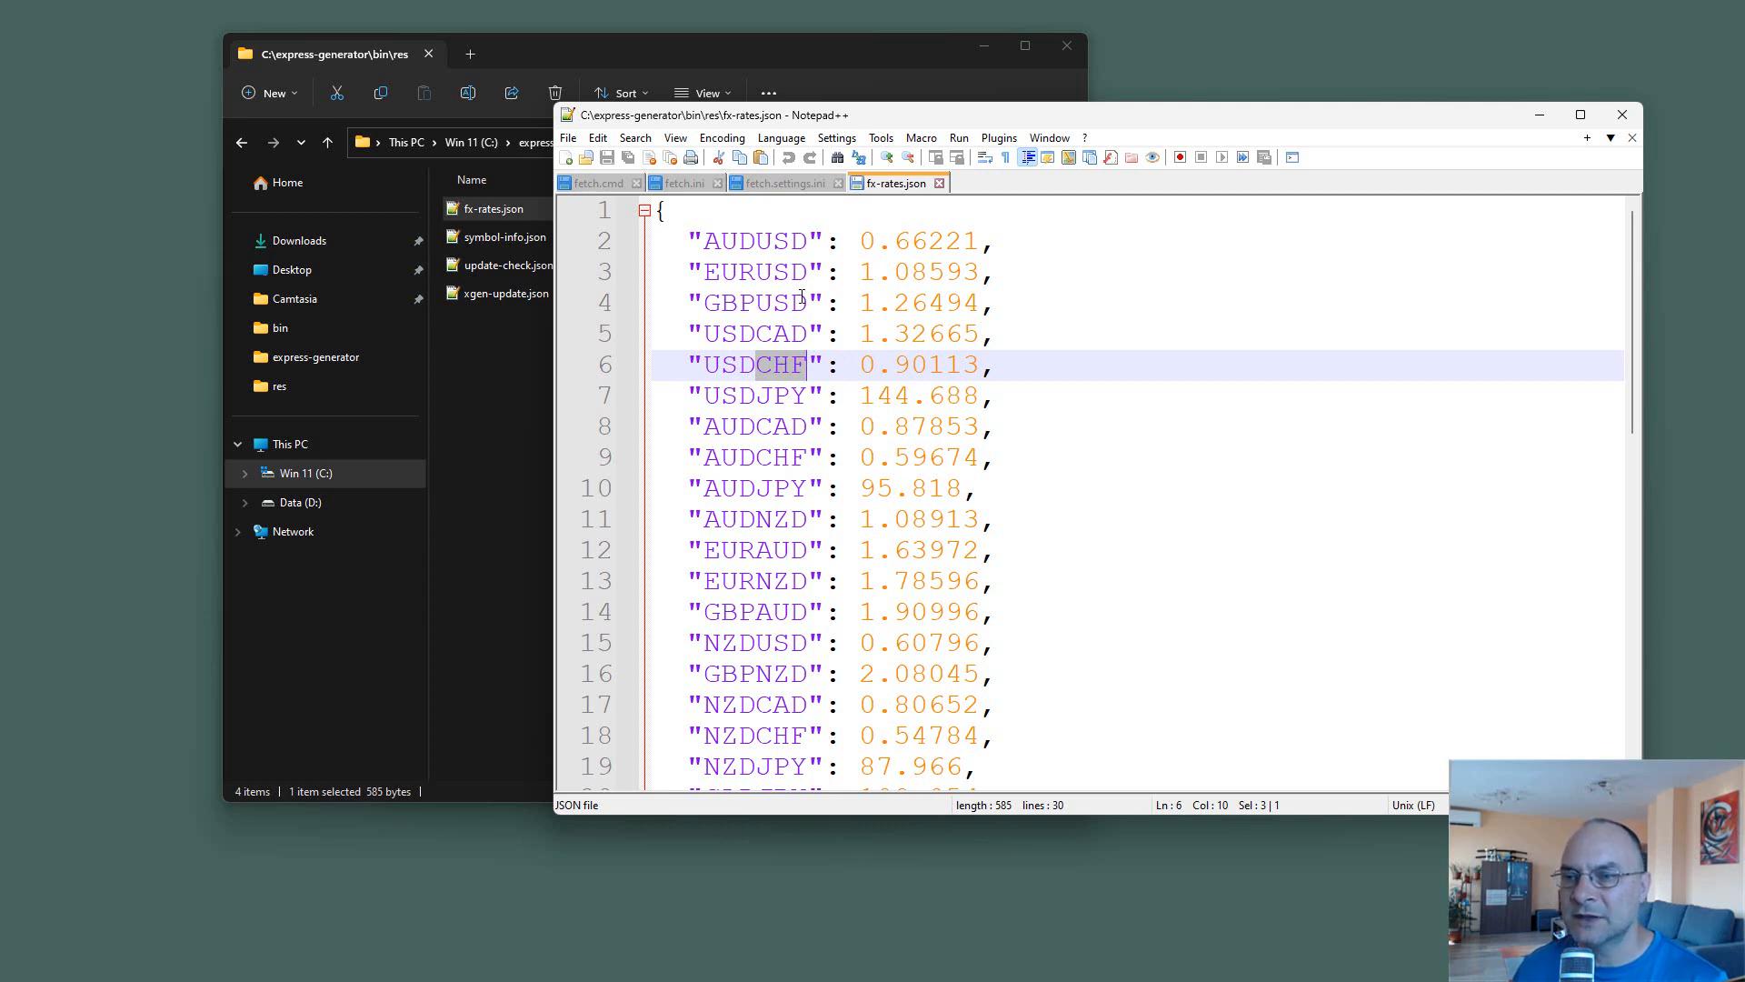
scroll(769, 517, "down", 1)
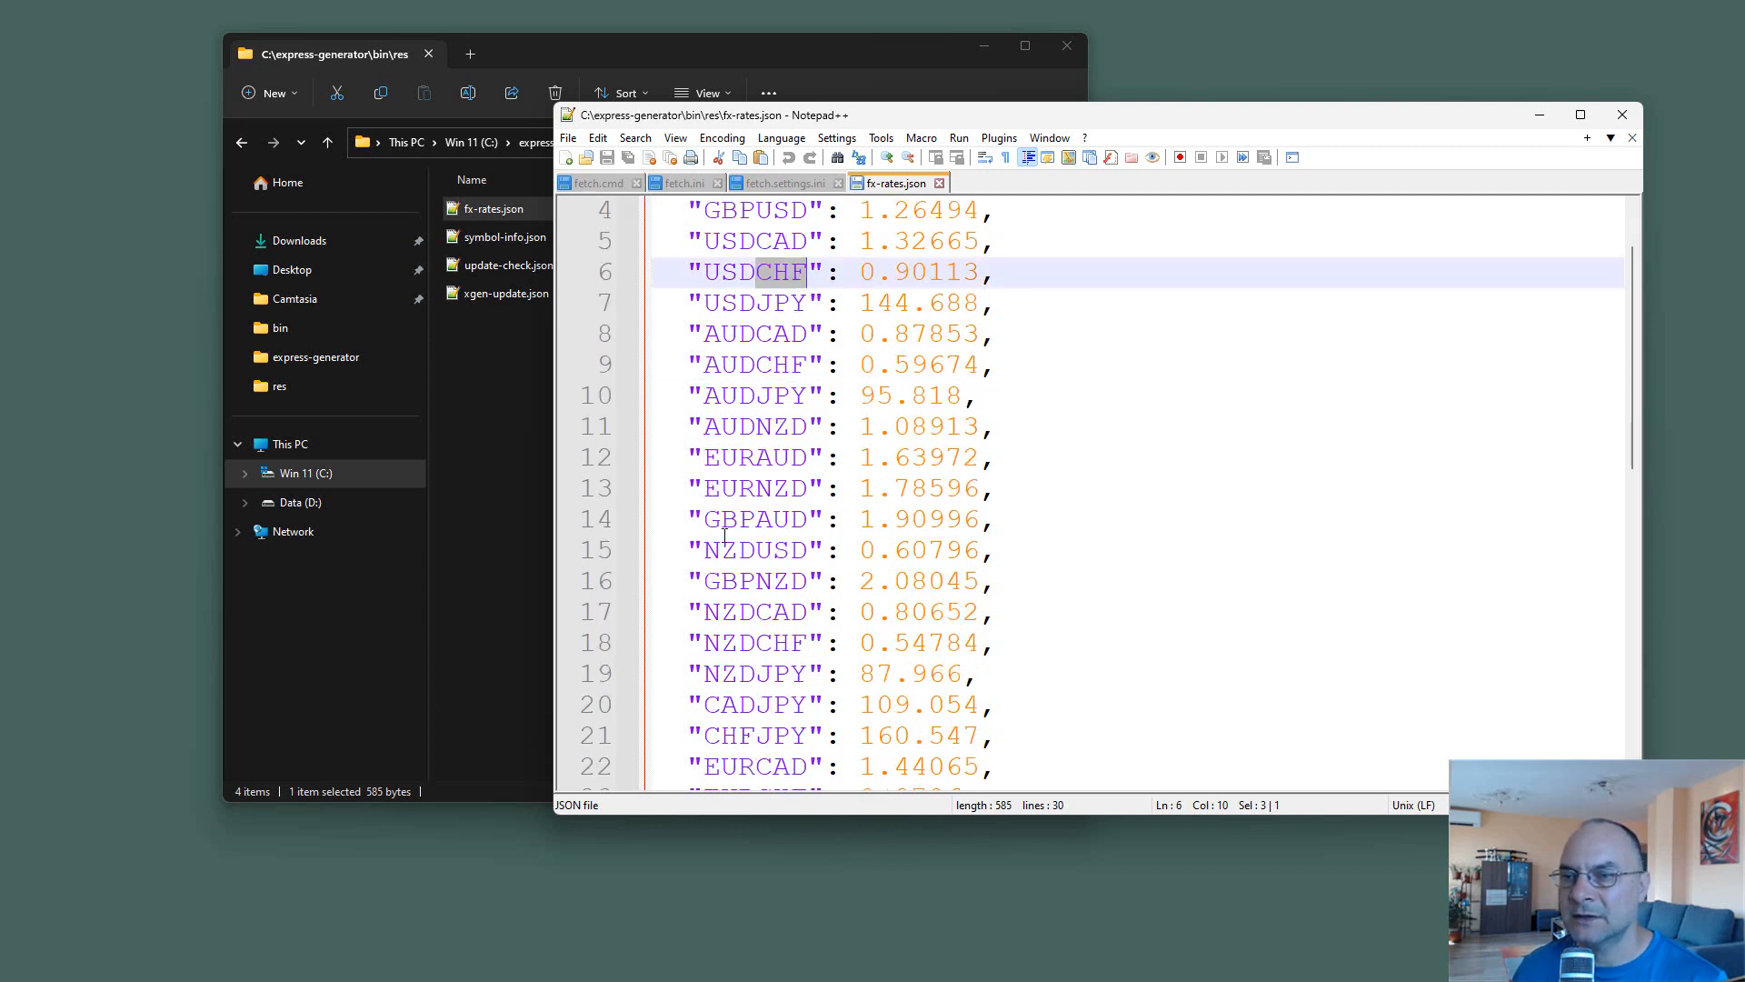
Highlight the GBPAUD pair name to examine it, and close fx-rates.json.
left_click(807, 518)
key("shift+Left")
key("shift+Left")
key("shift+Left")
key("shift+Left")
key("shift+Left")
key("shift+Left")
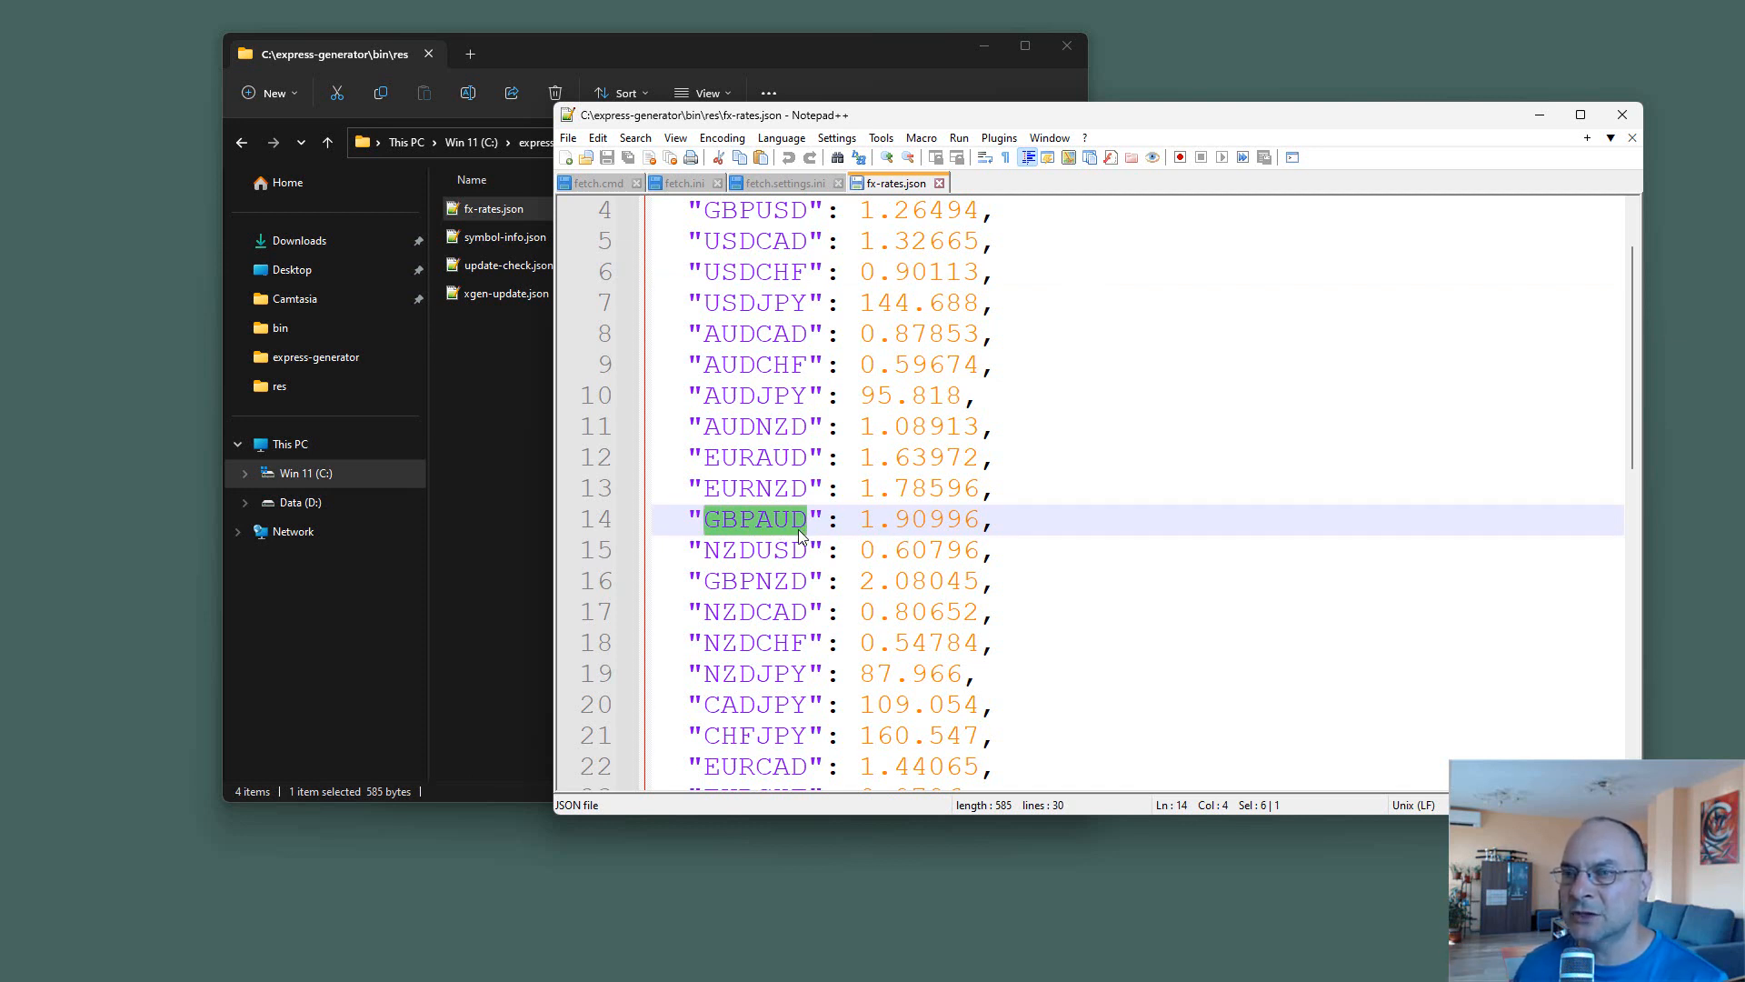
scroll(800, 537, "up", 1)
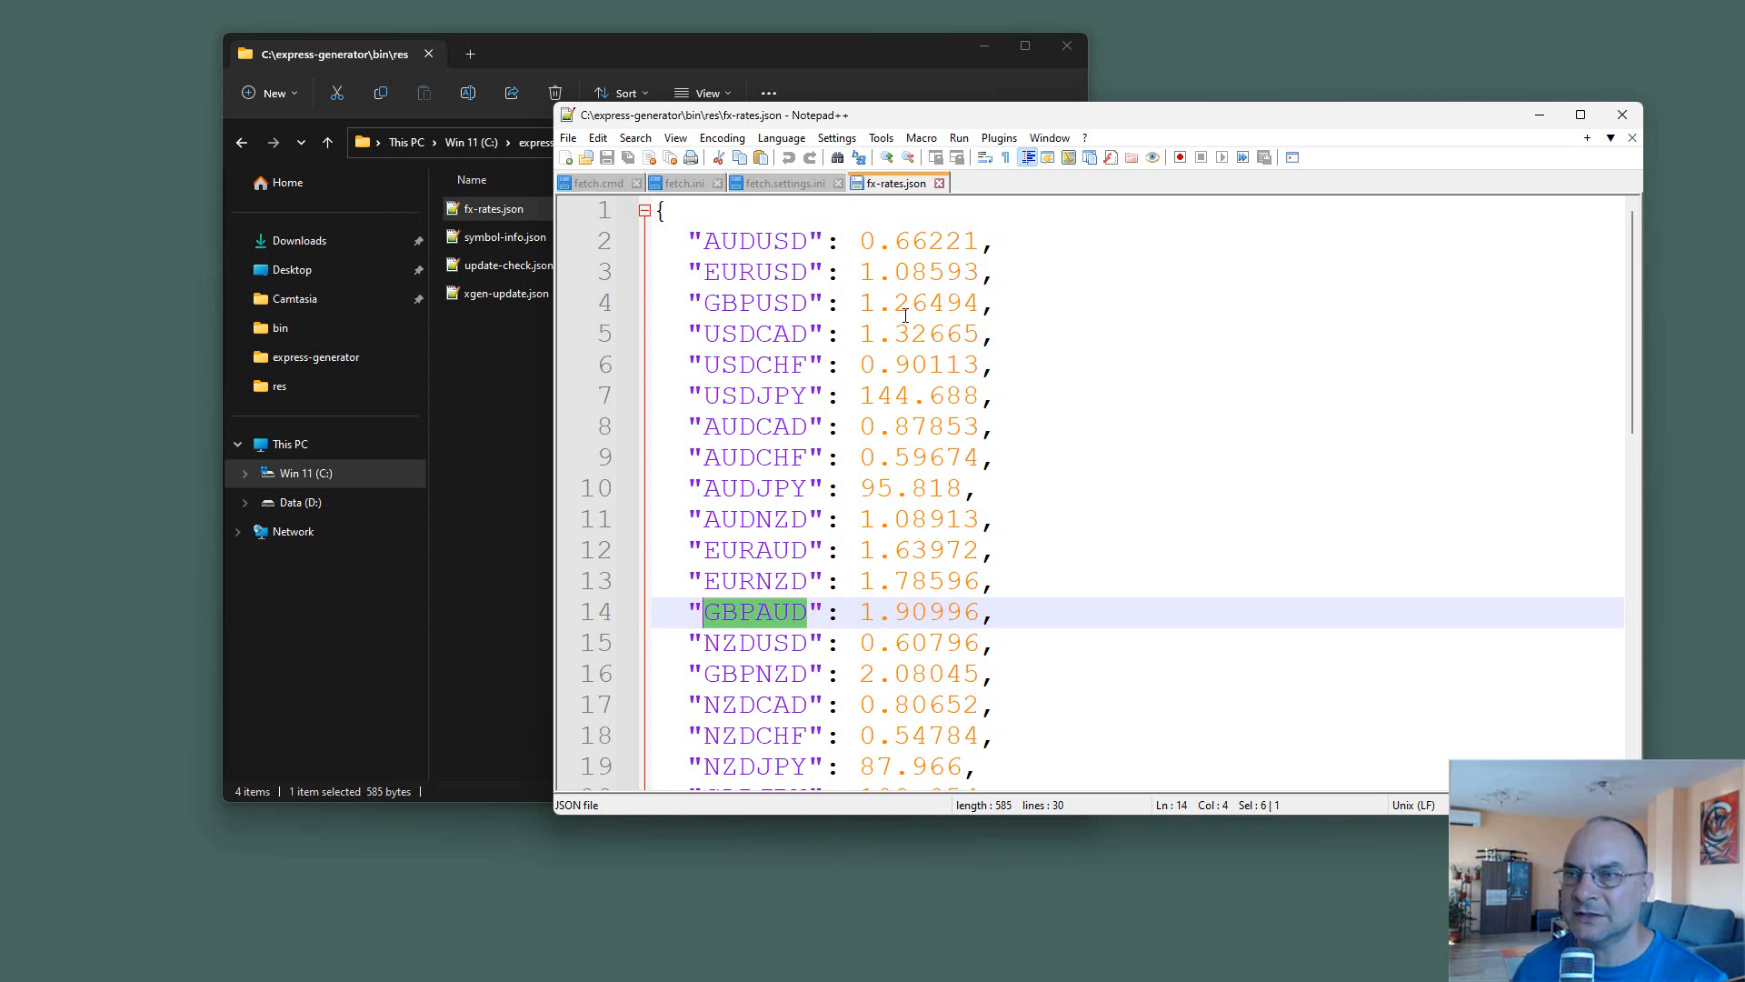
left_click(941, 183)
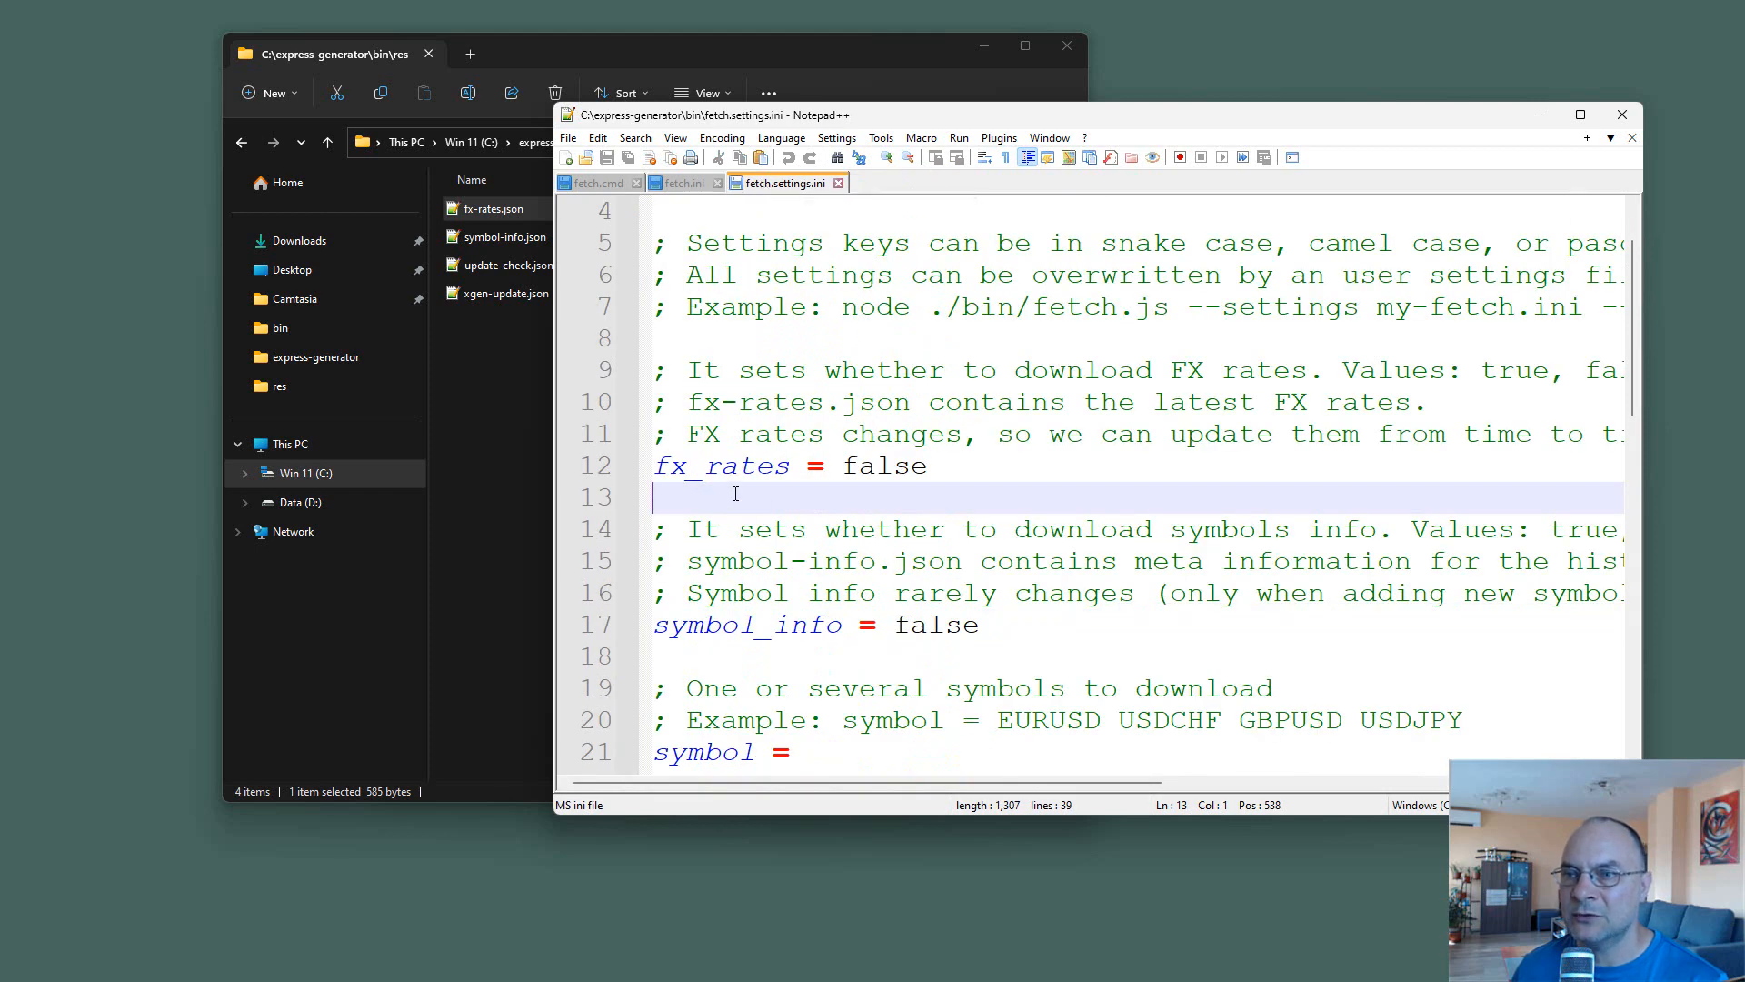
Switch to the PowerShell terminal and update the FX rates by running "node bin\fetch --fx-rates true".
left_click(487, 458)
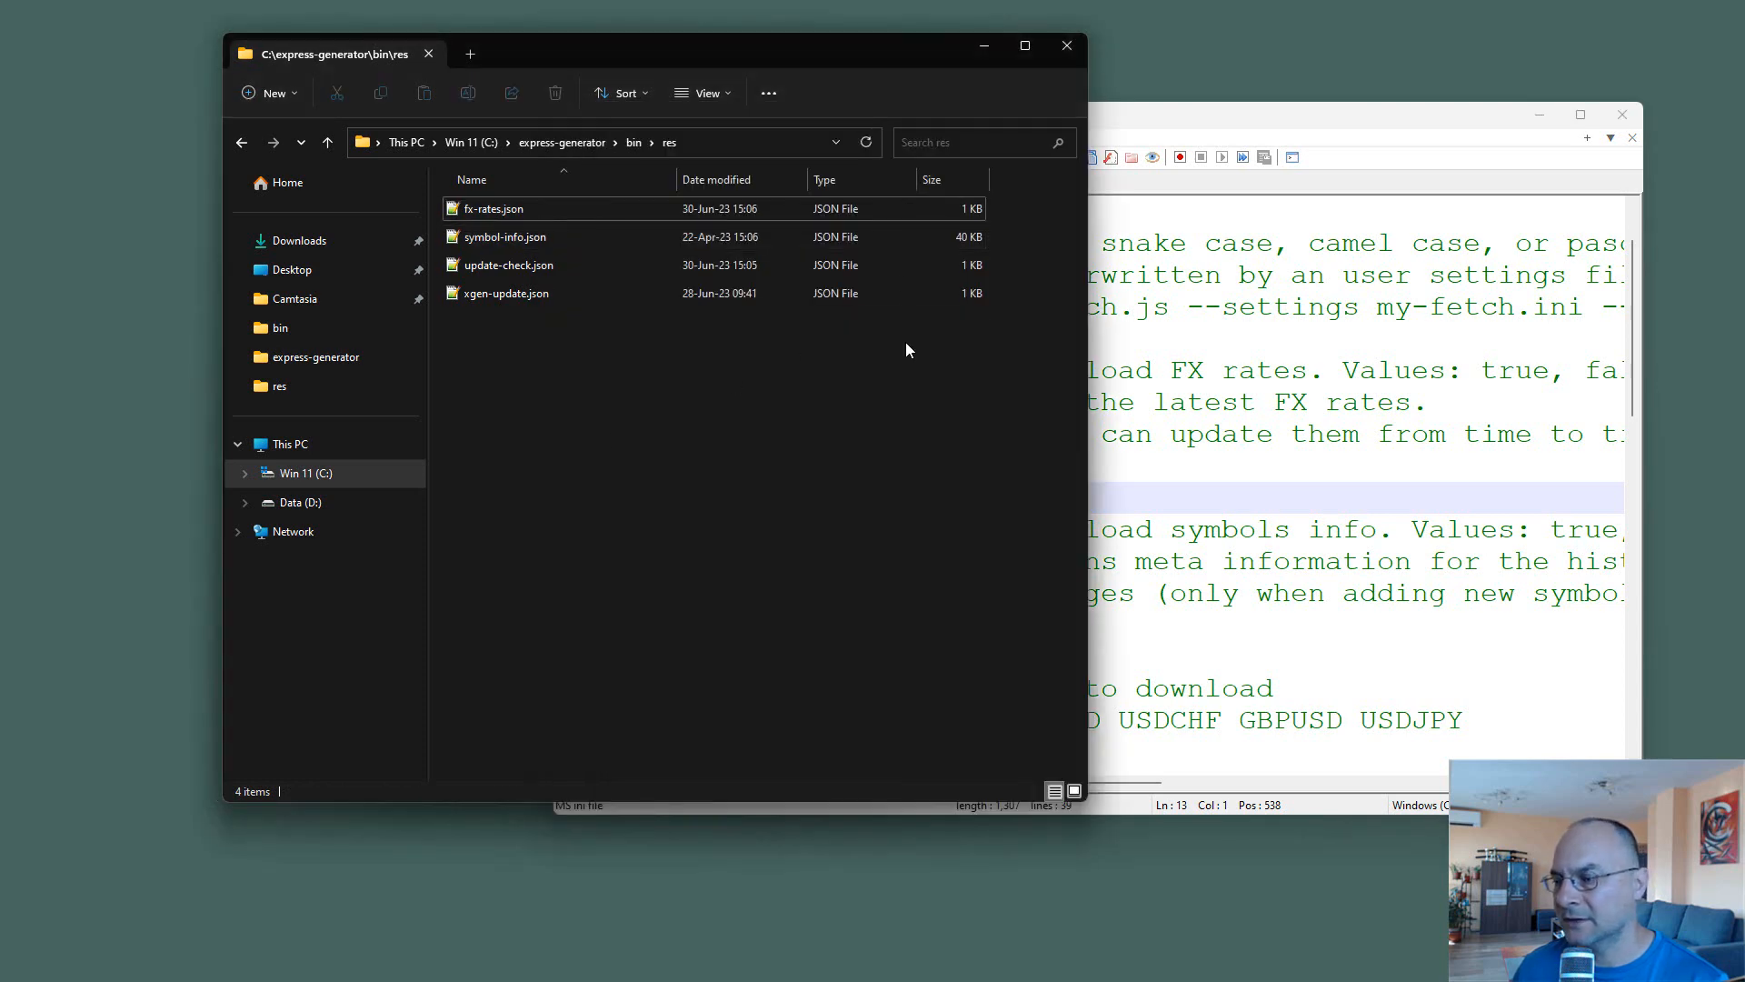
key("alt+Tab")
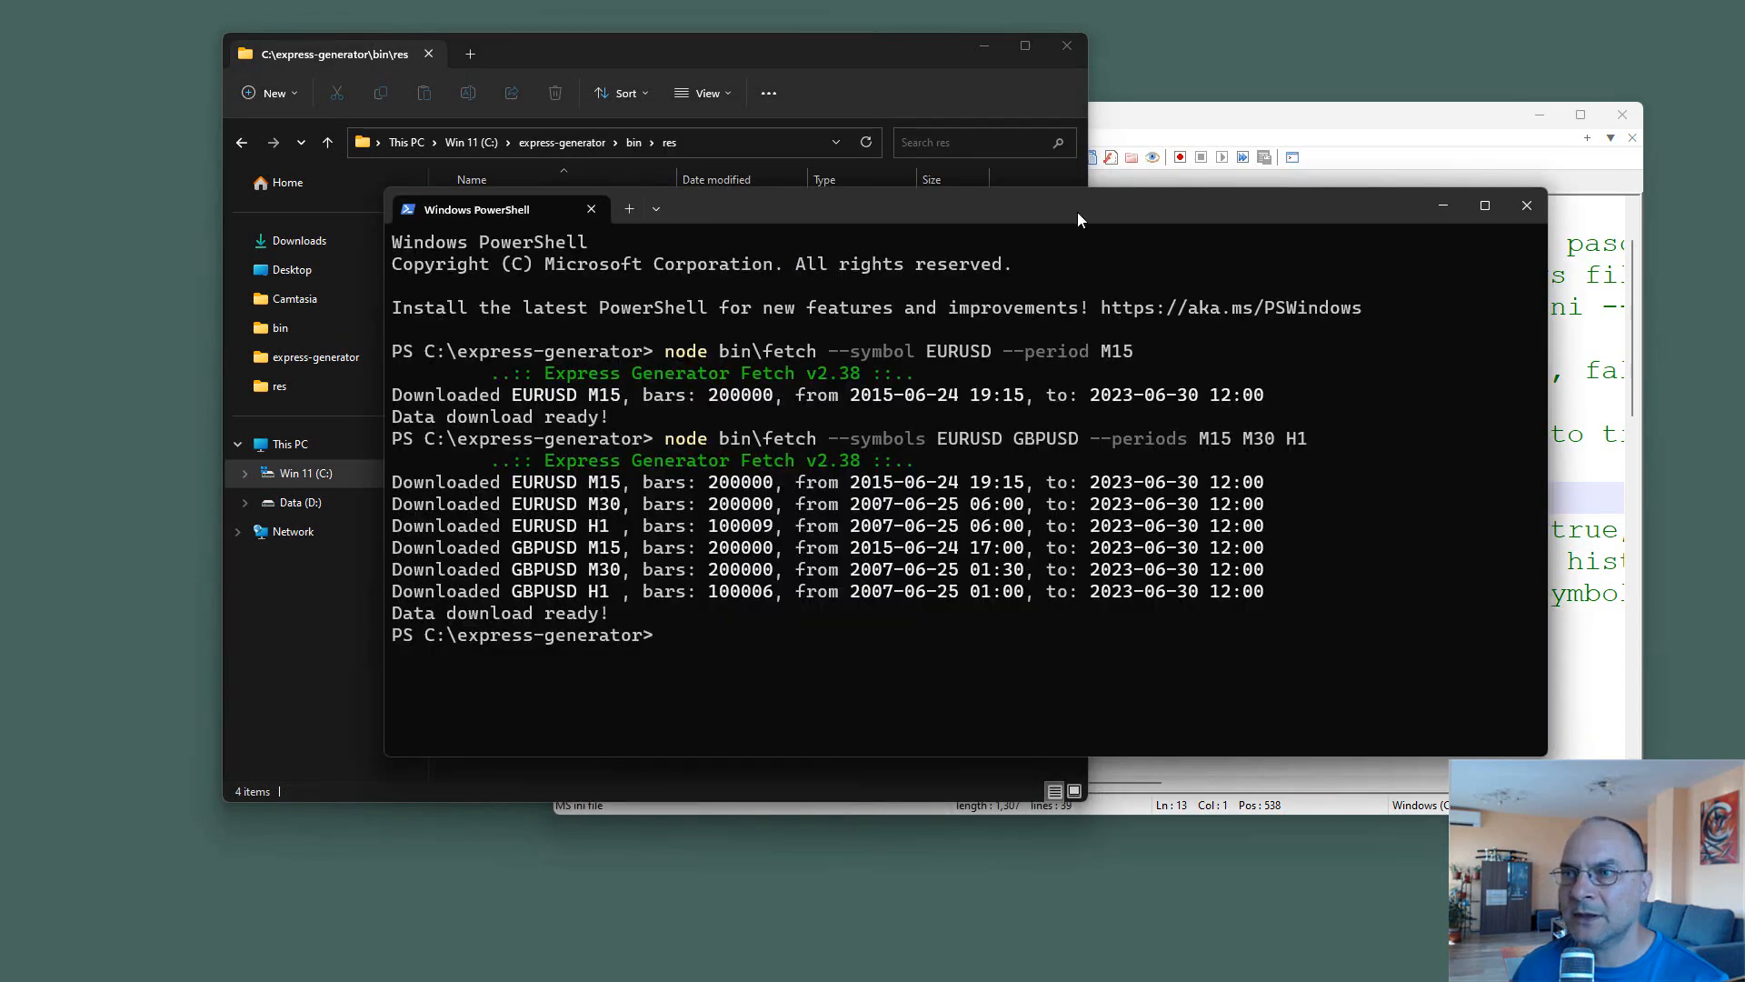
left_click_drag(1079, 213, 1057, 176)
key("Up")
key("BackSpace")
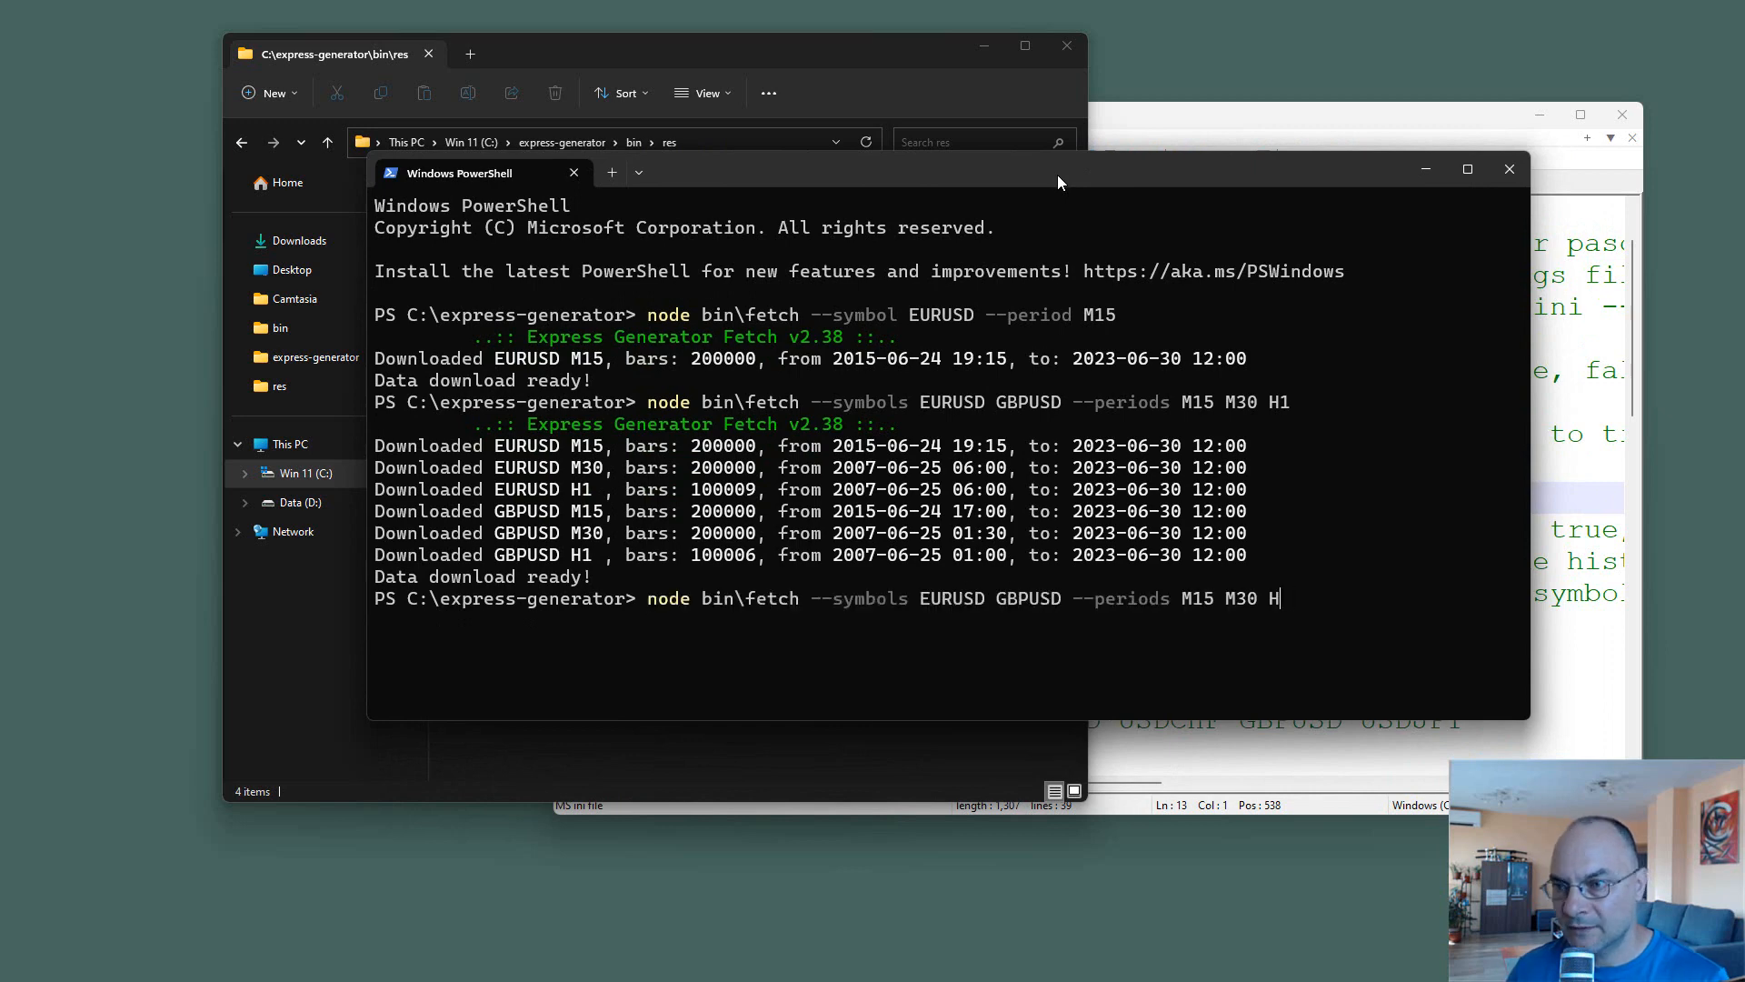
key("alt+Tab")
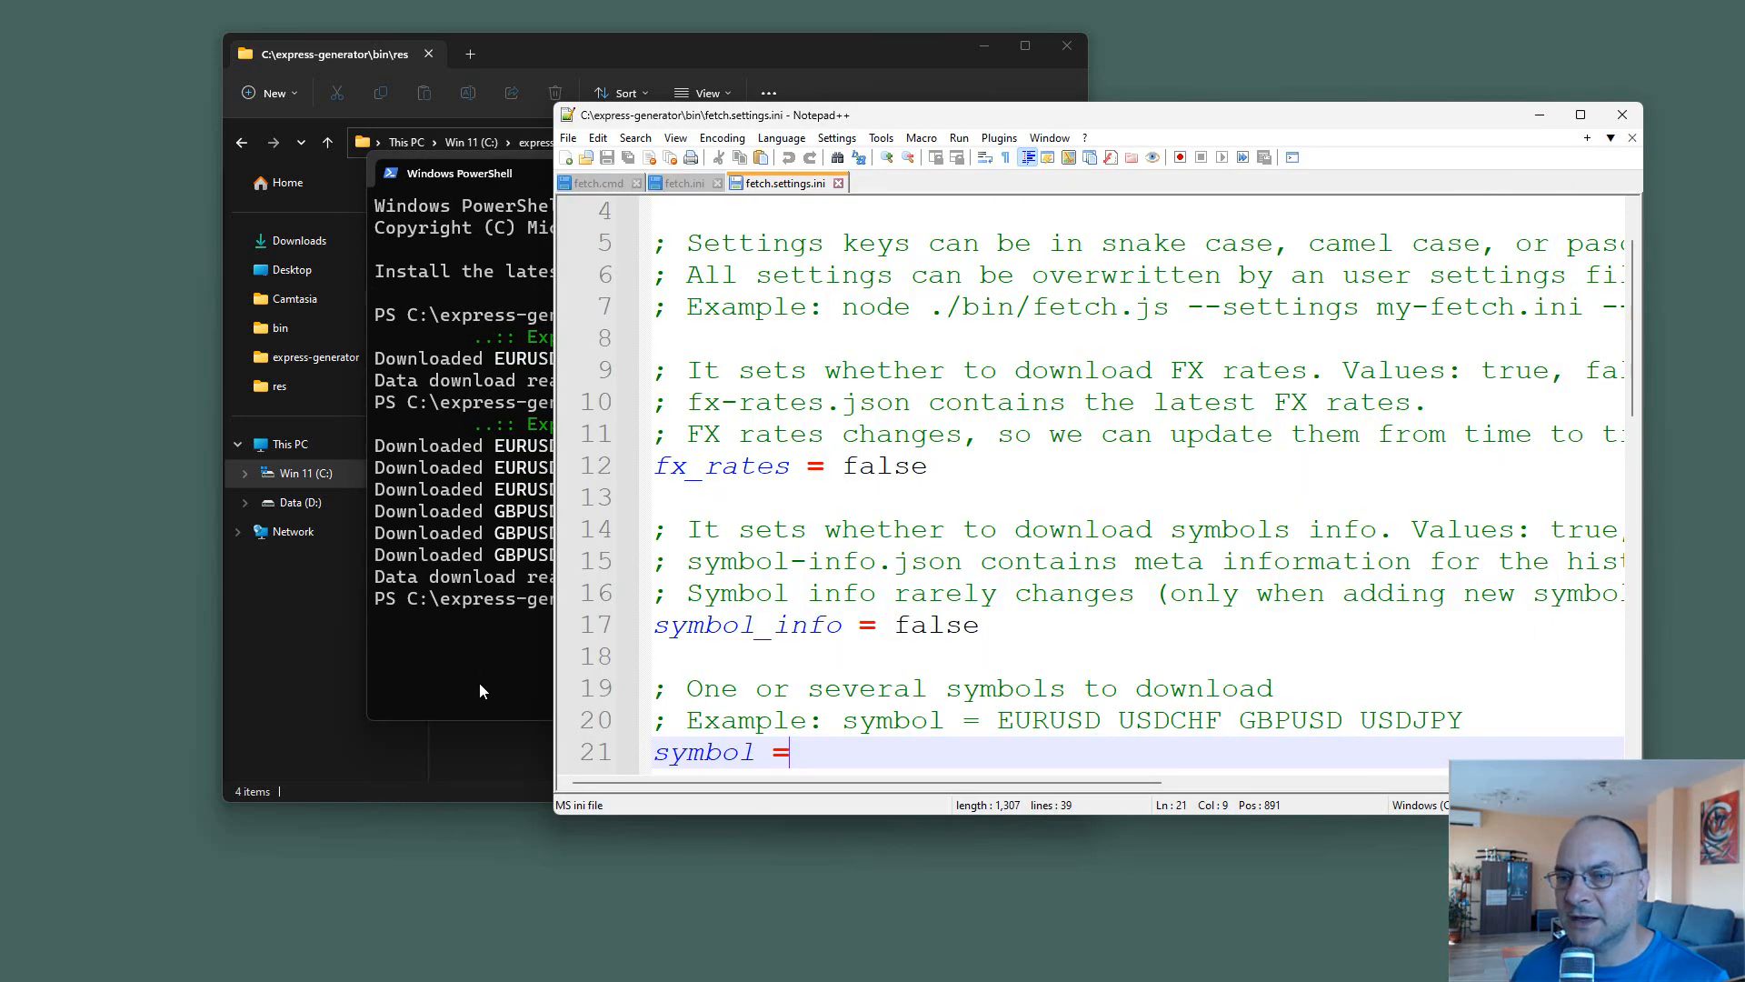
key("alt+Tab")
type("f")
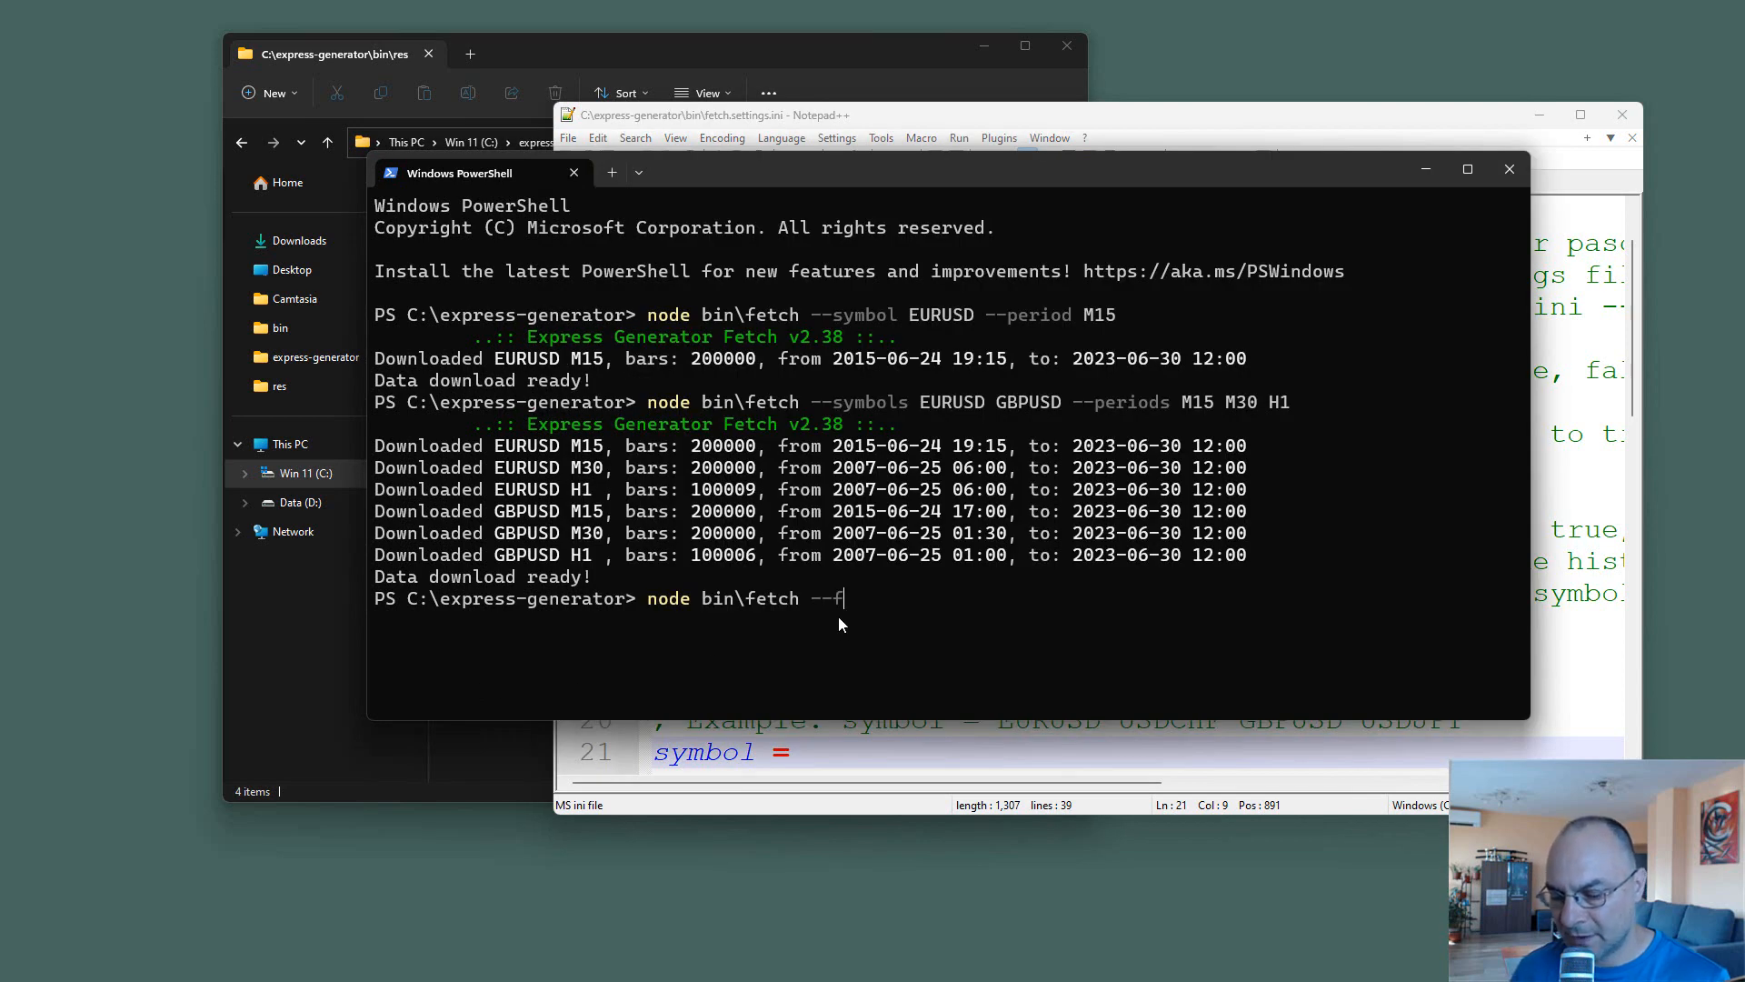
type("x-rates ")
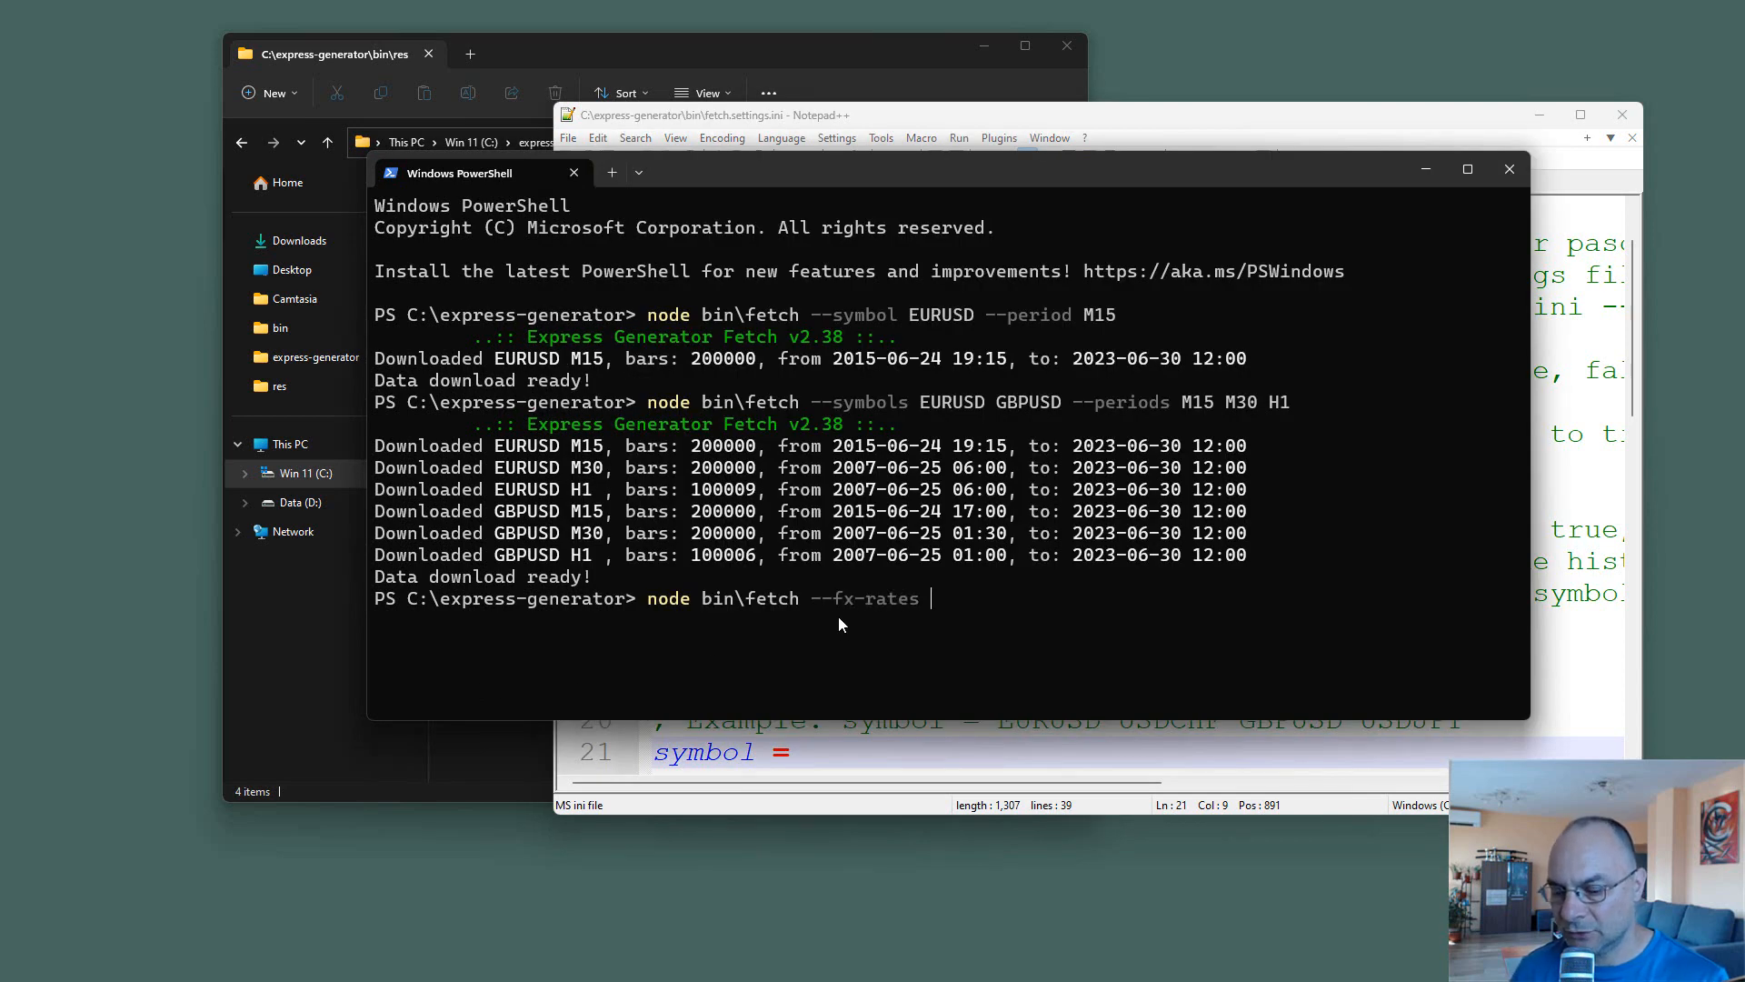
type("true")
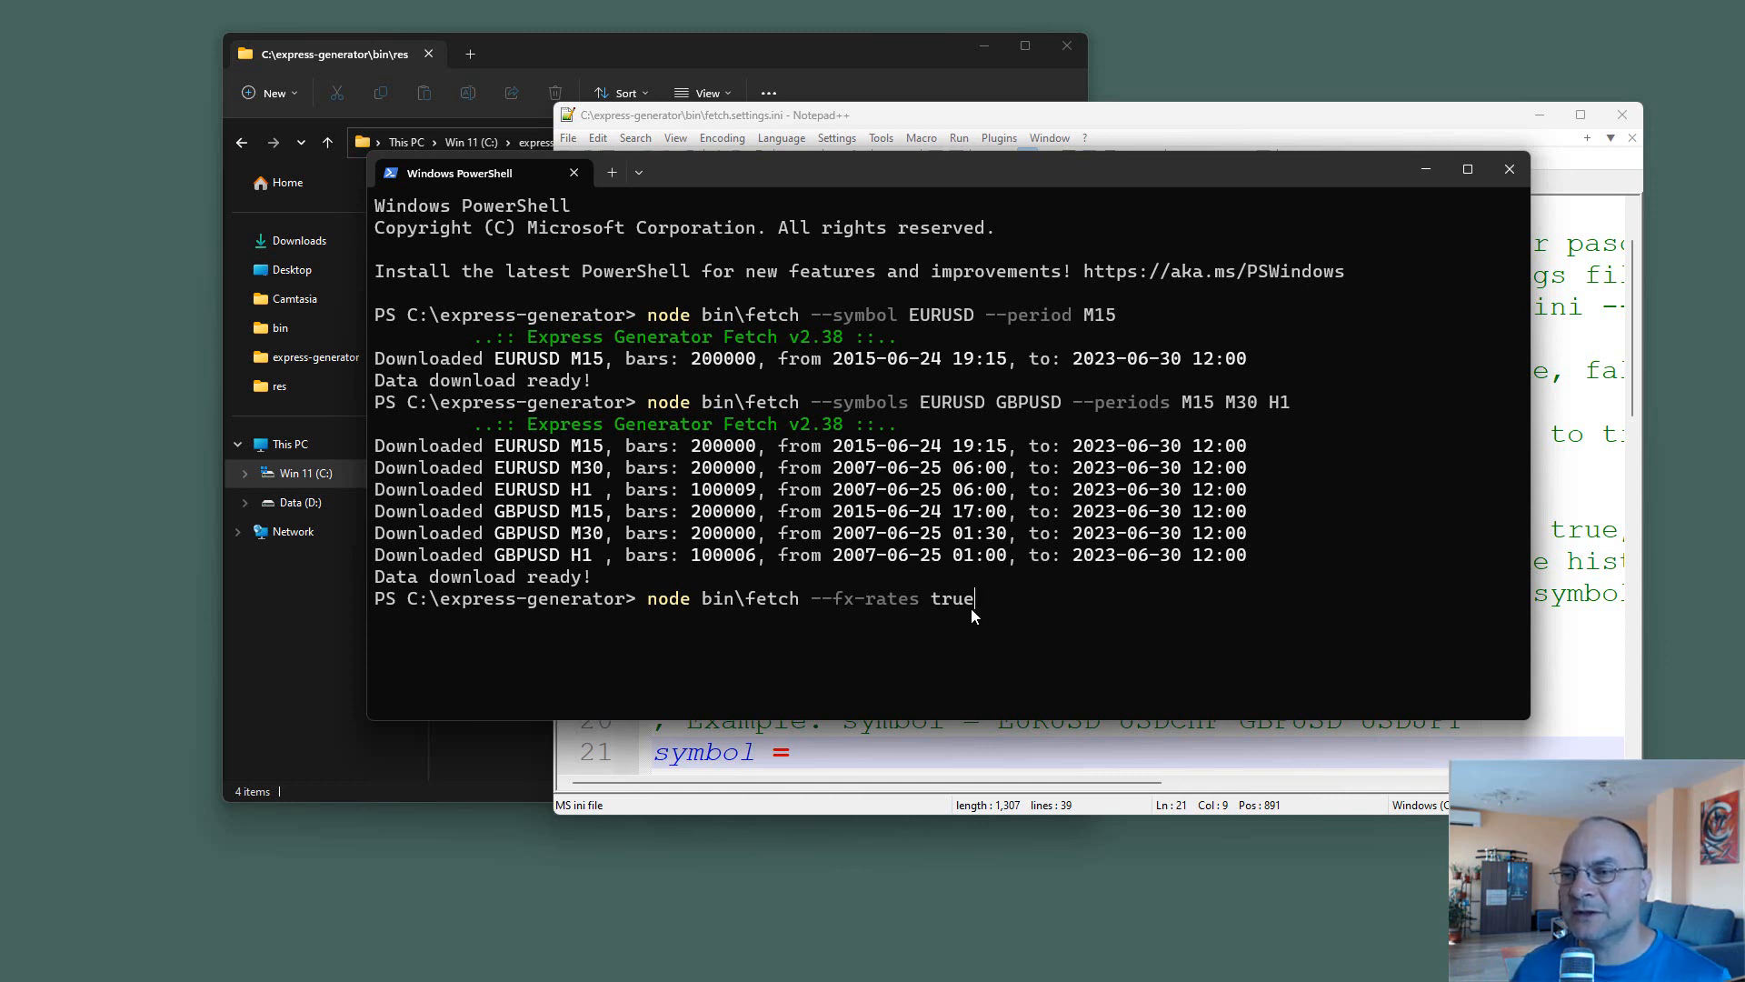
key("Return")
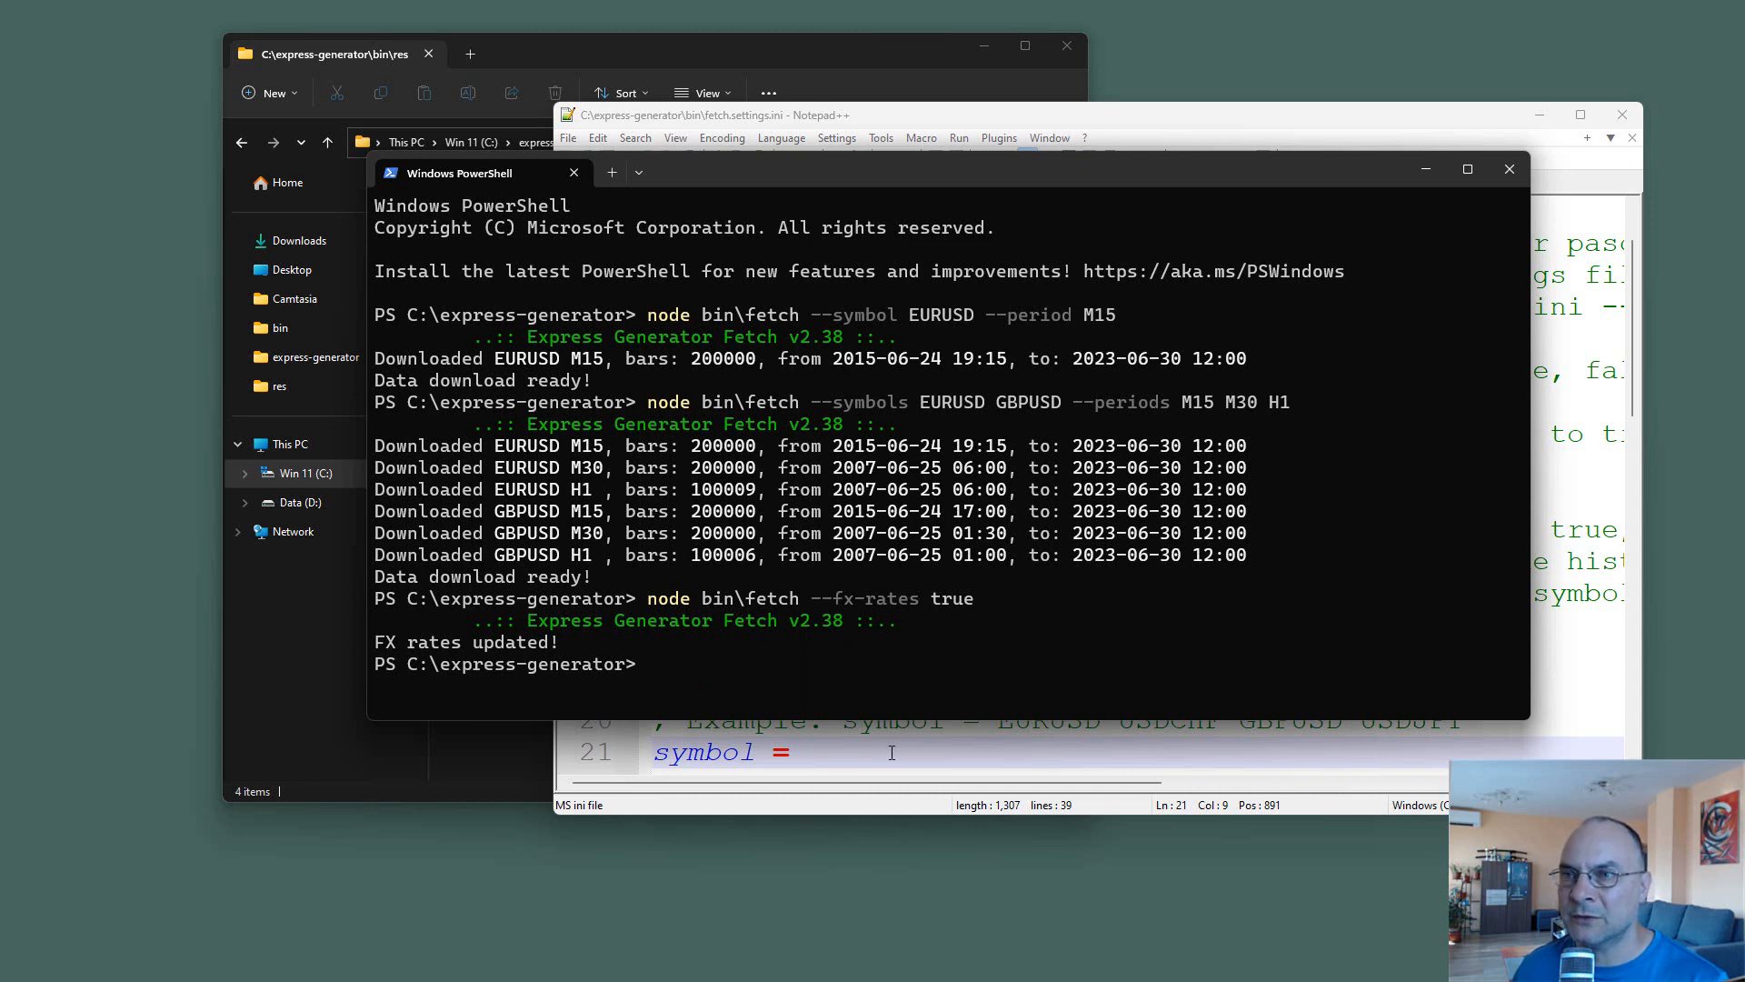
Switch to fetch.ini in Notepad++ and add the line "fx_rates = true" above the symbol setting.
left_click_drag(858, 117, 872, 104)
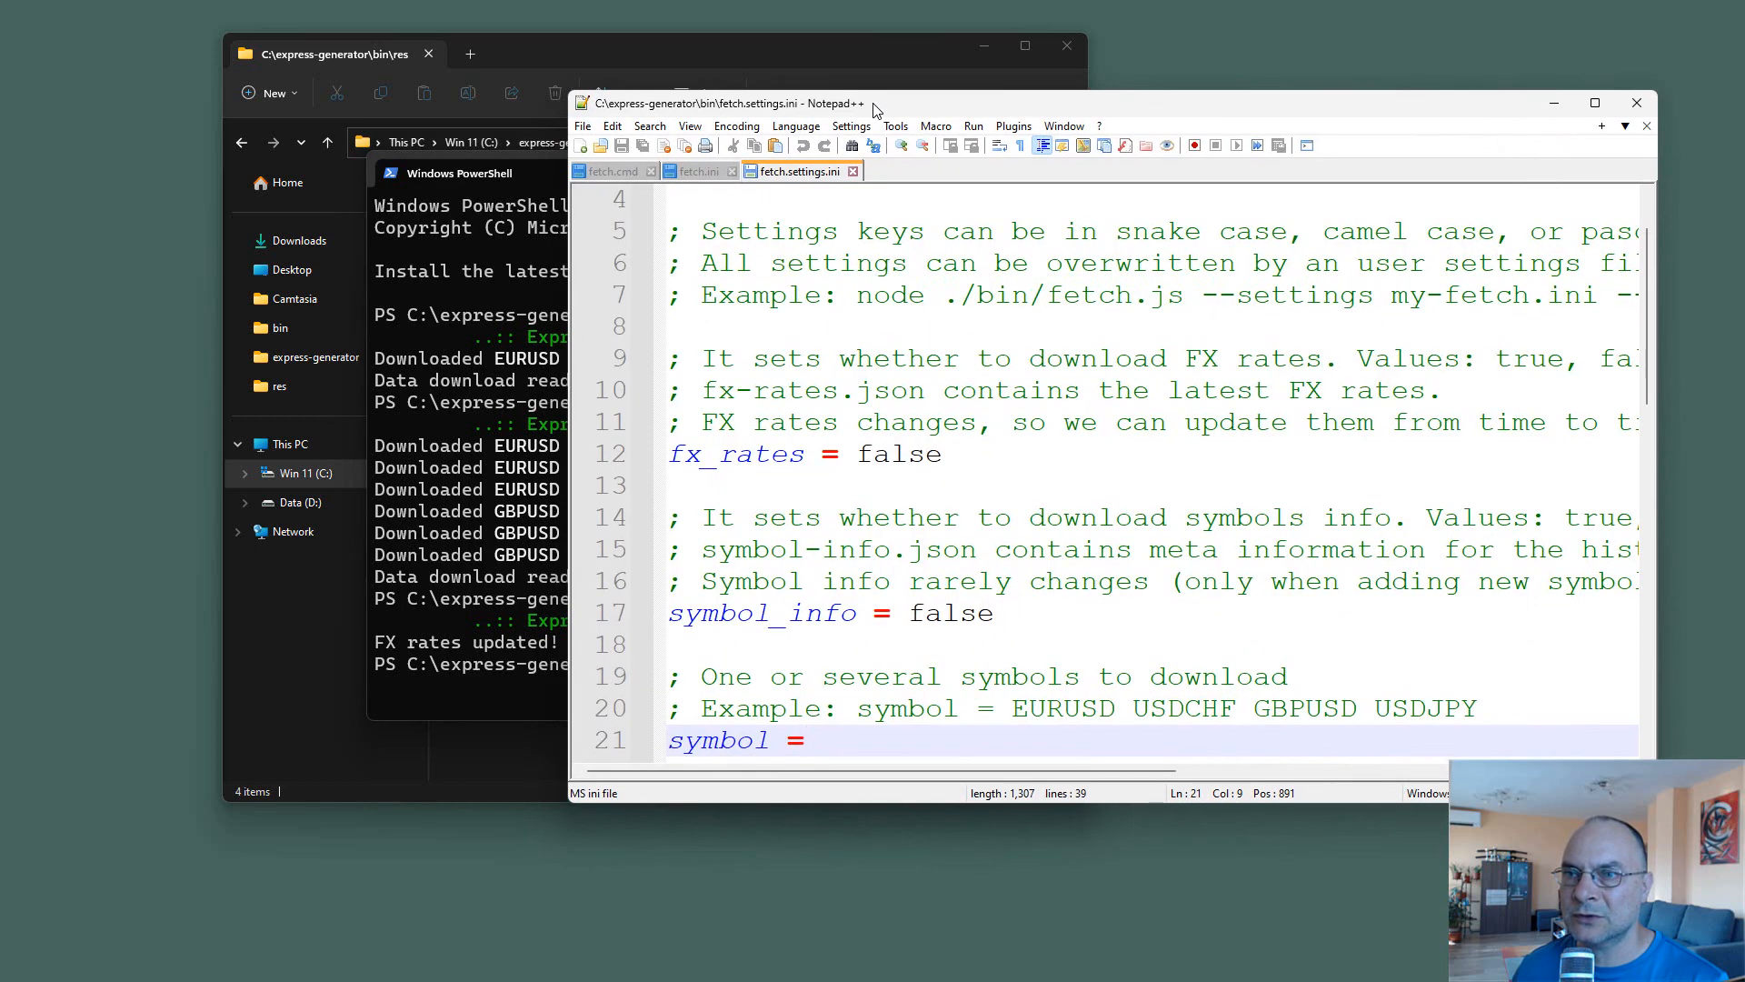
left_click(702, 175)
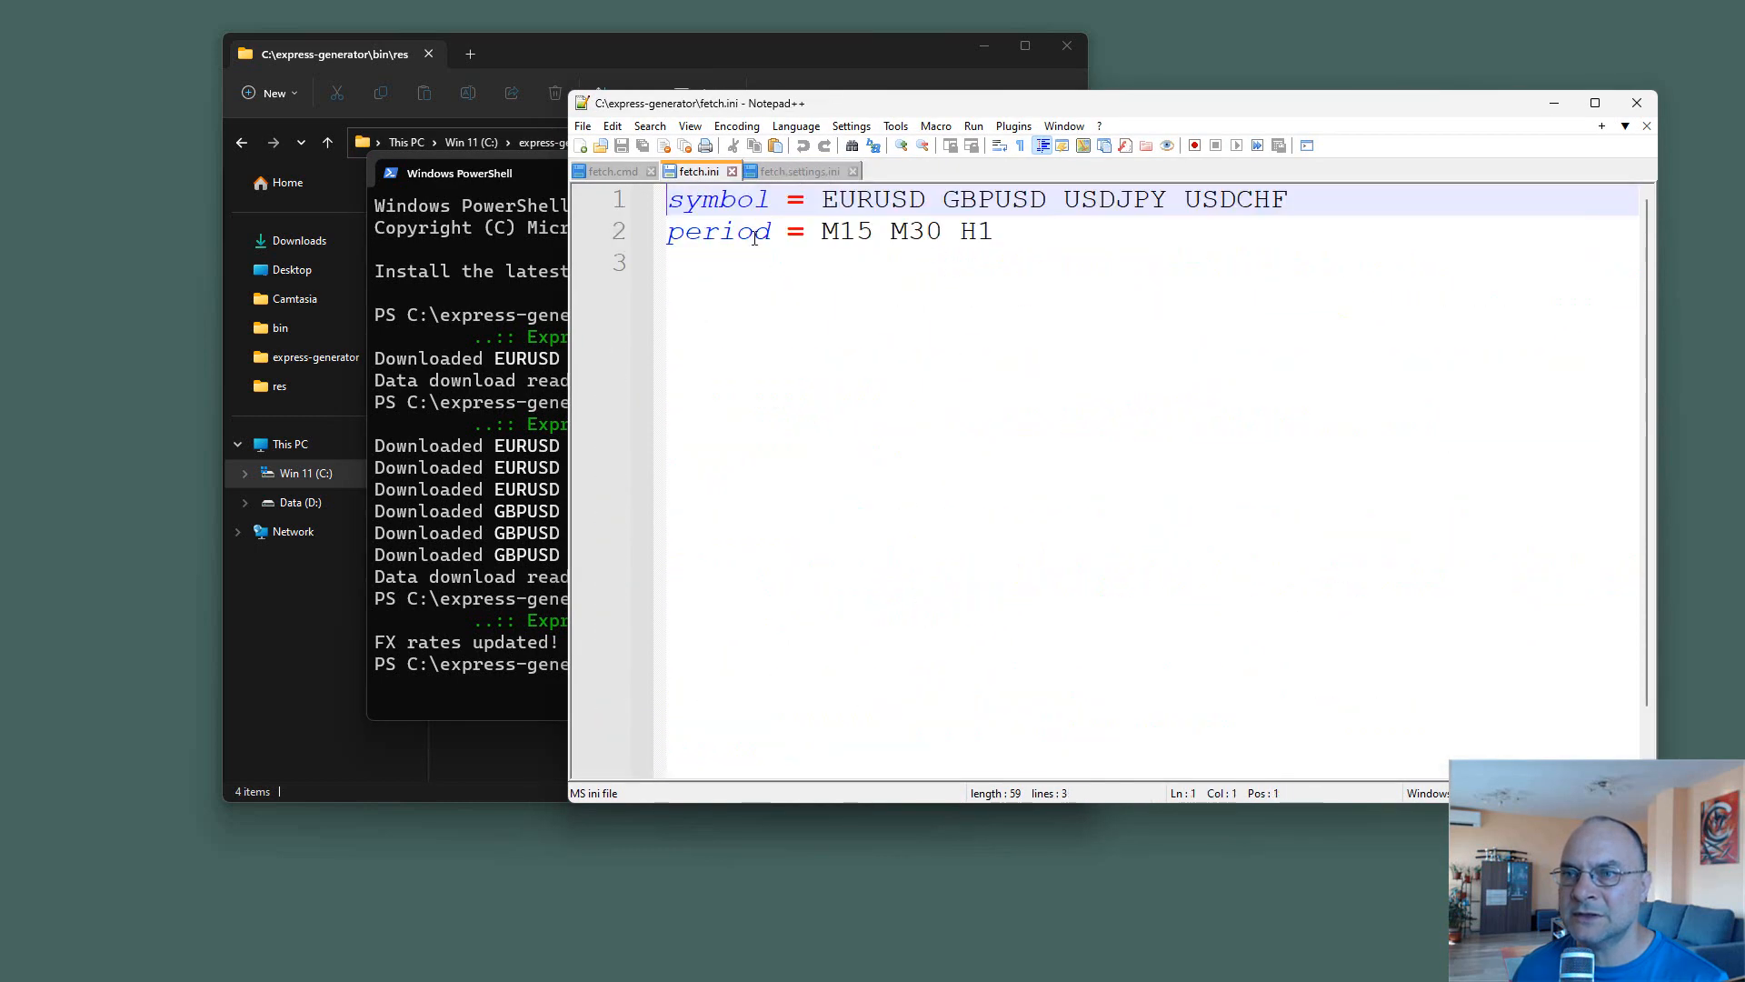
key("Return")
key("Up")
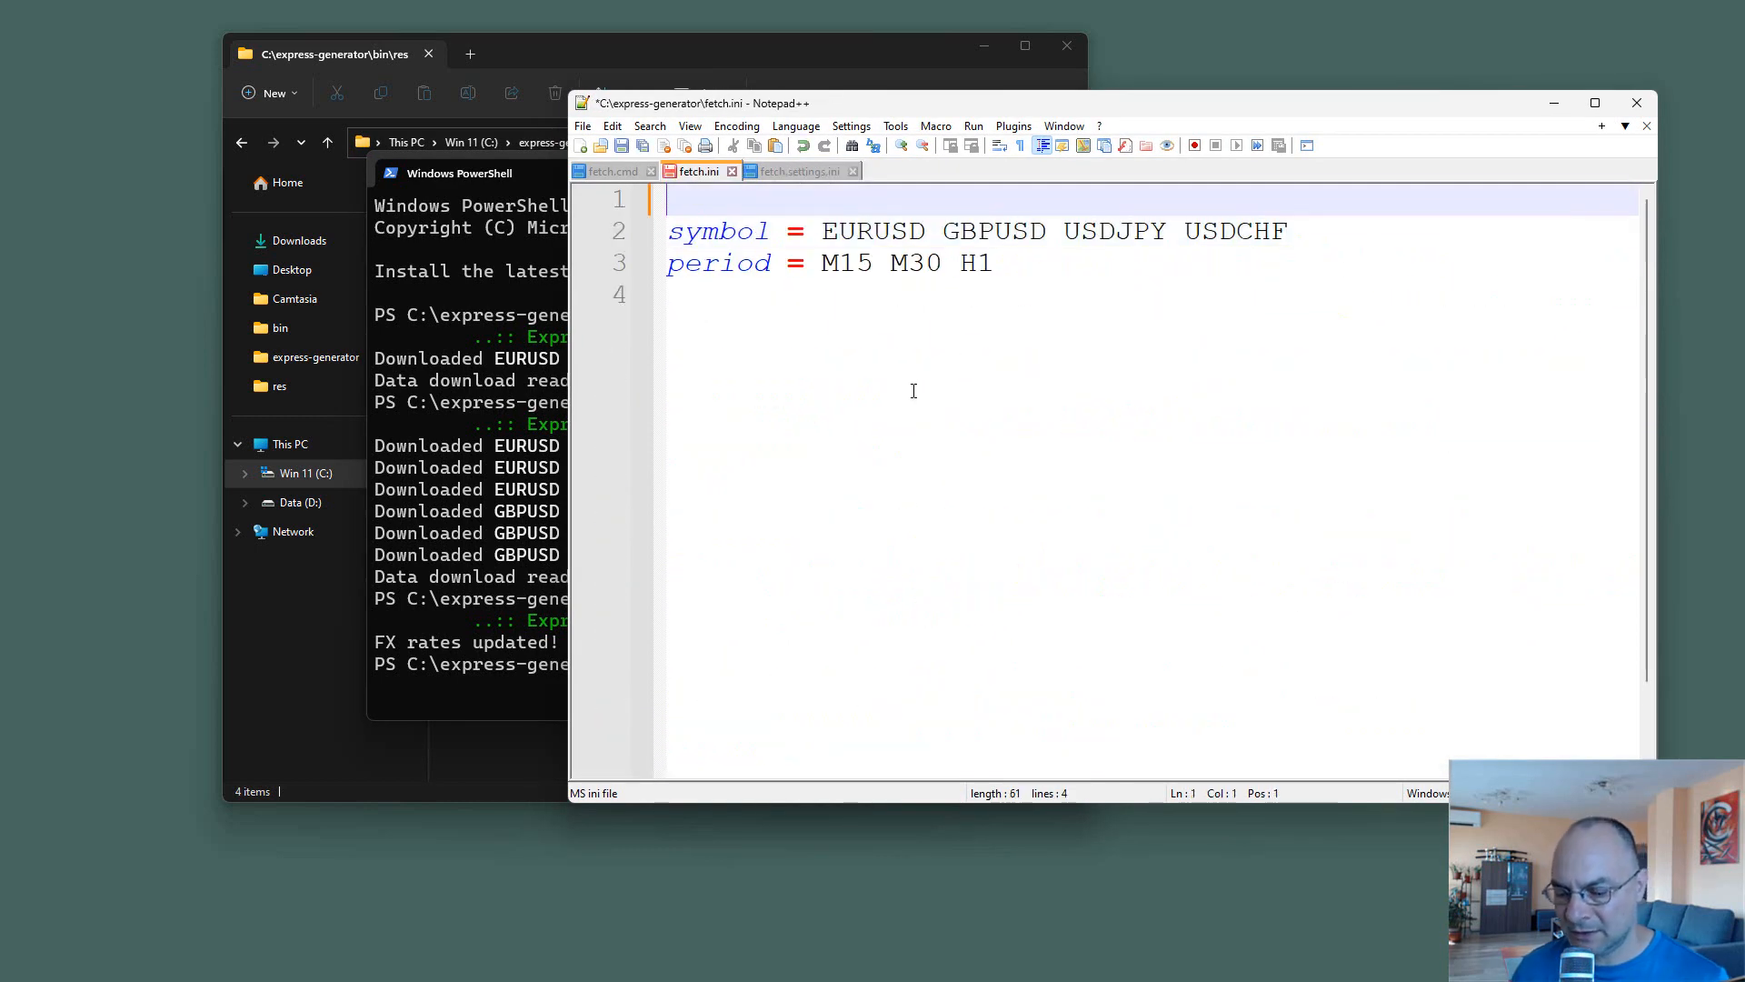
type("fx_")
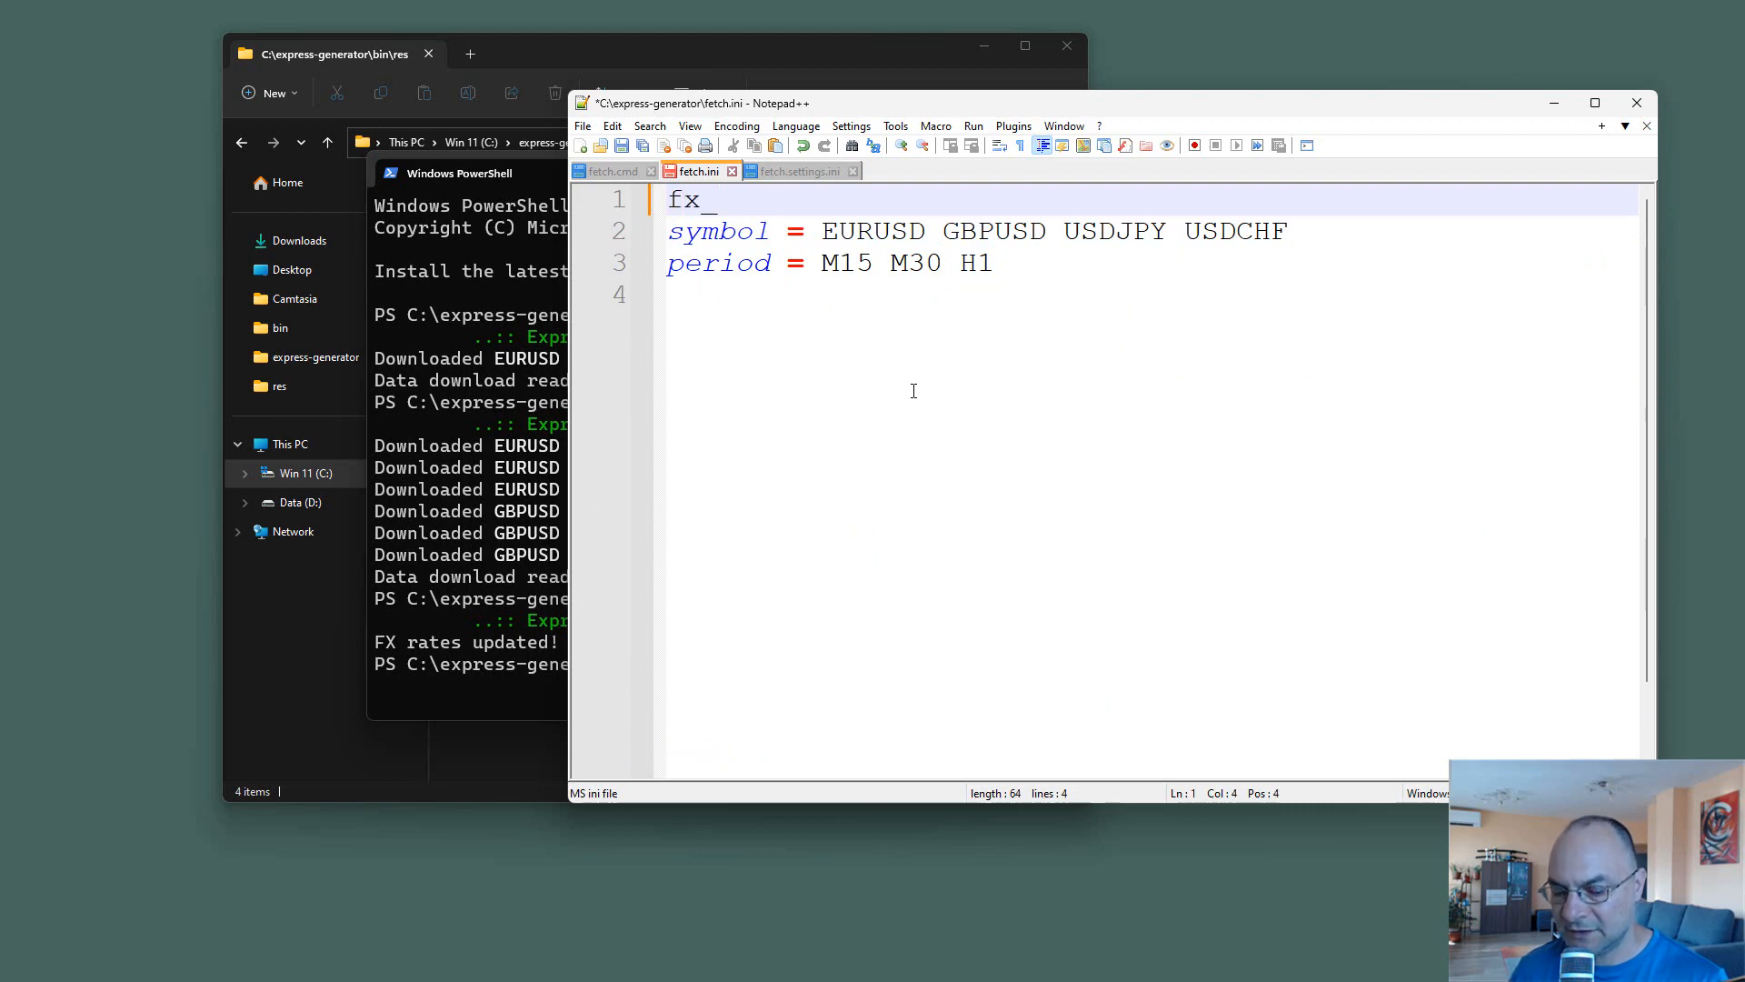
type("rates ")
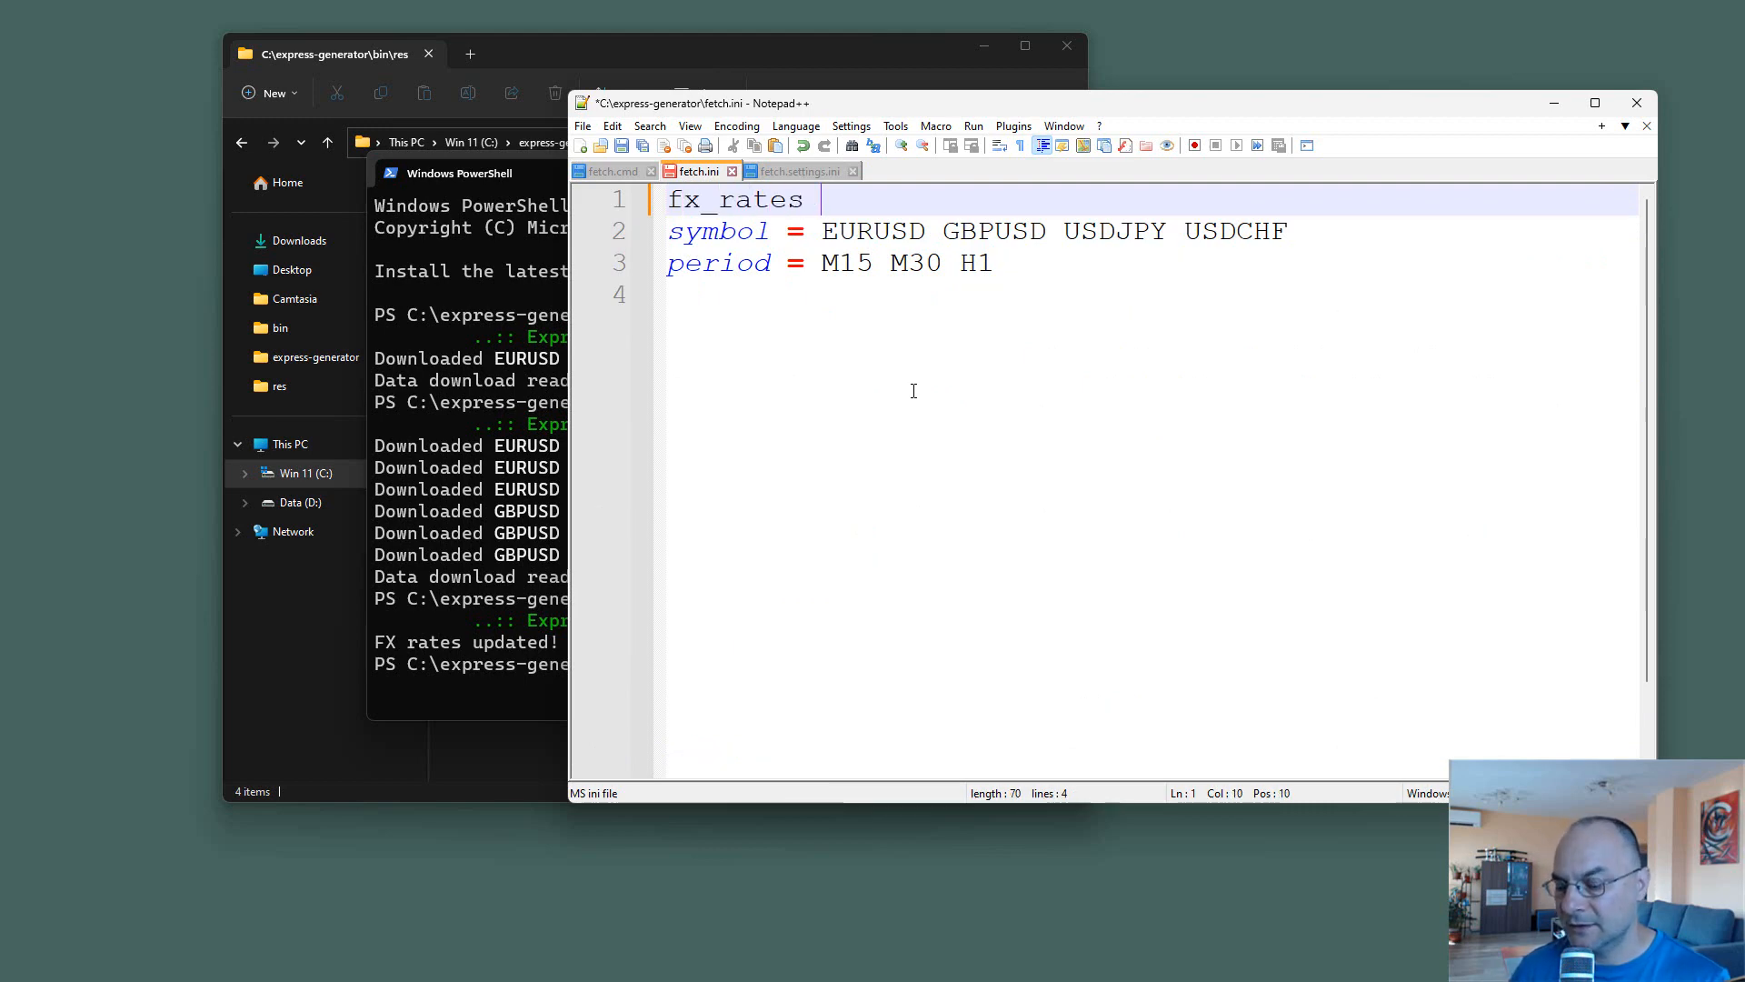
type("= true")
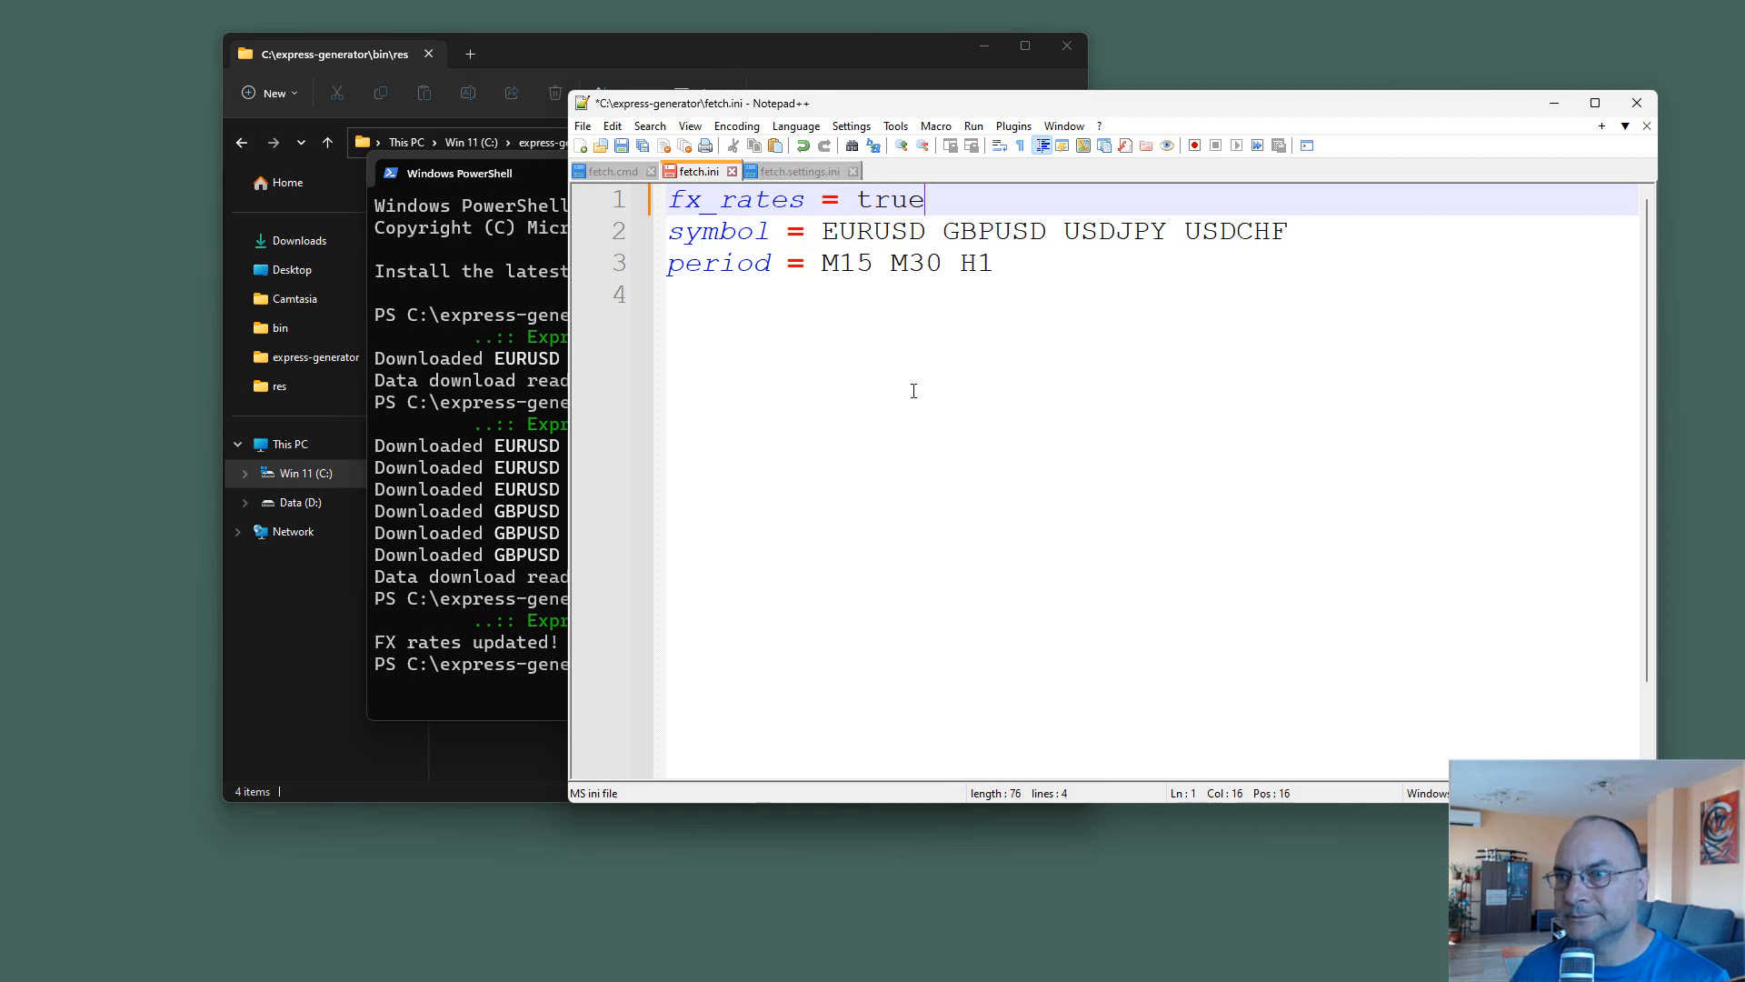
Align the equals signs of the symbol and period lines with the one in the fx_rates line.
key("Down")
key("Left")
key("Left")
key("Left")
key("Left")
key("Left")
key("Left")
key("Left")
key("Left")
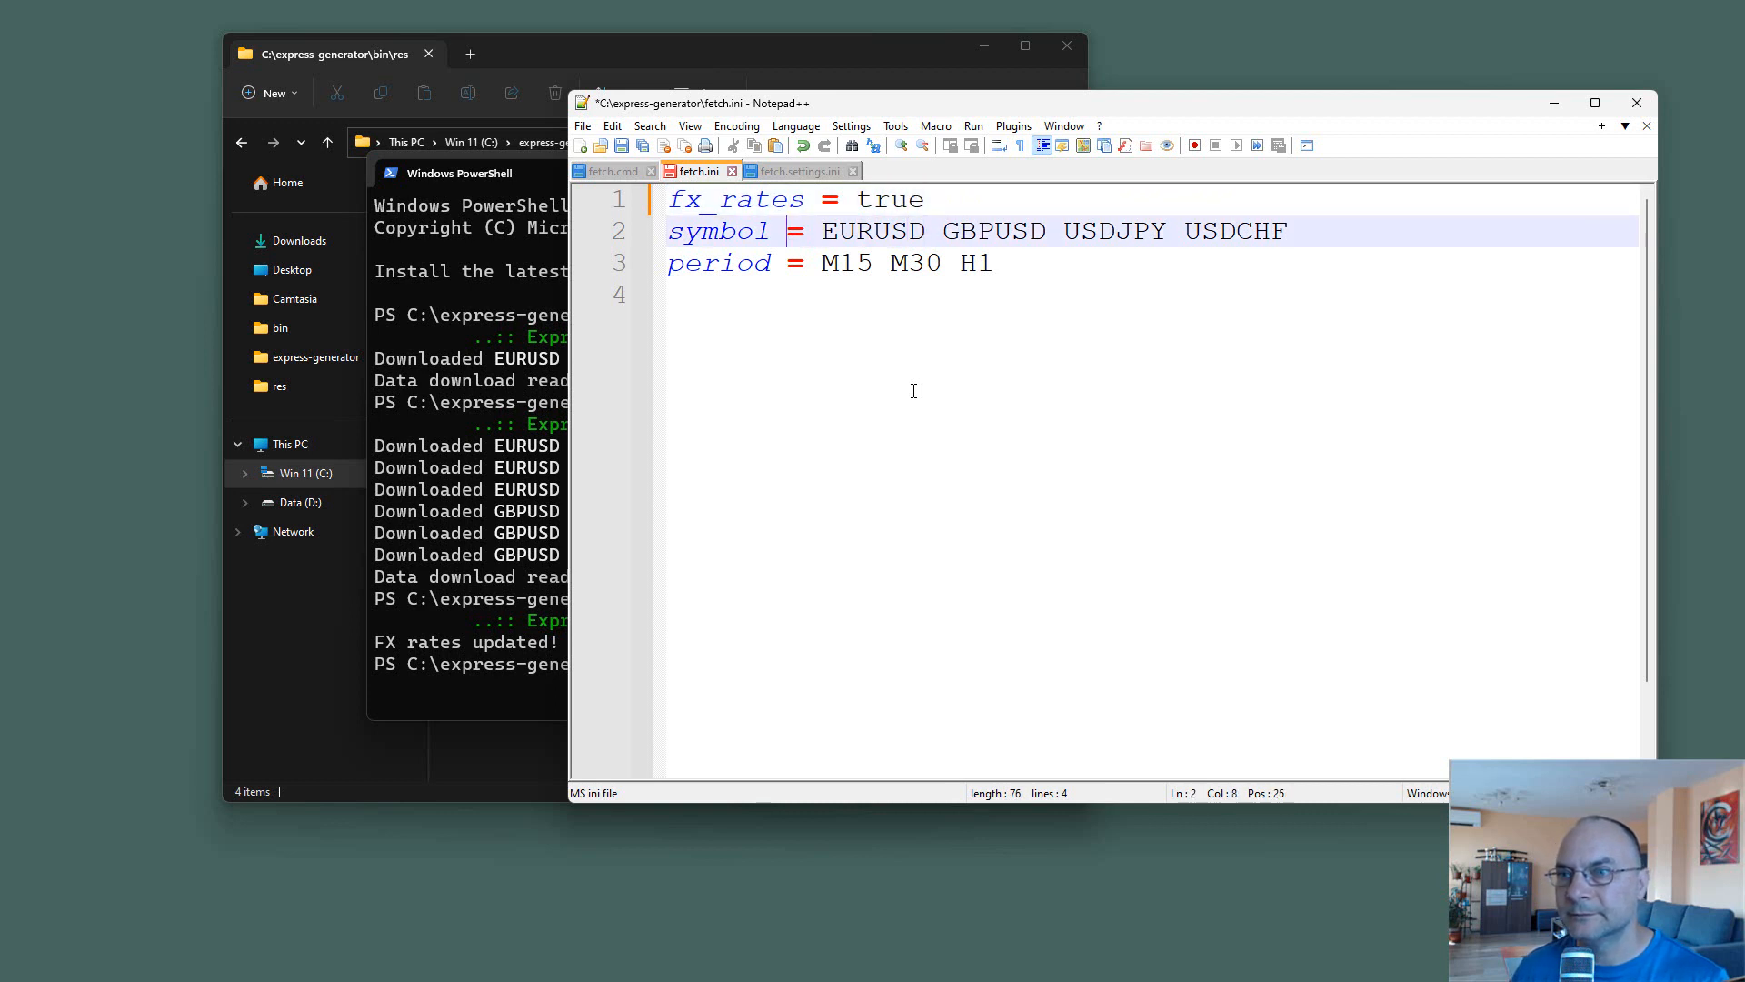
key("Down")
key("Left")
key("Left")
key("Up")
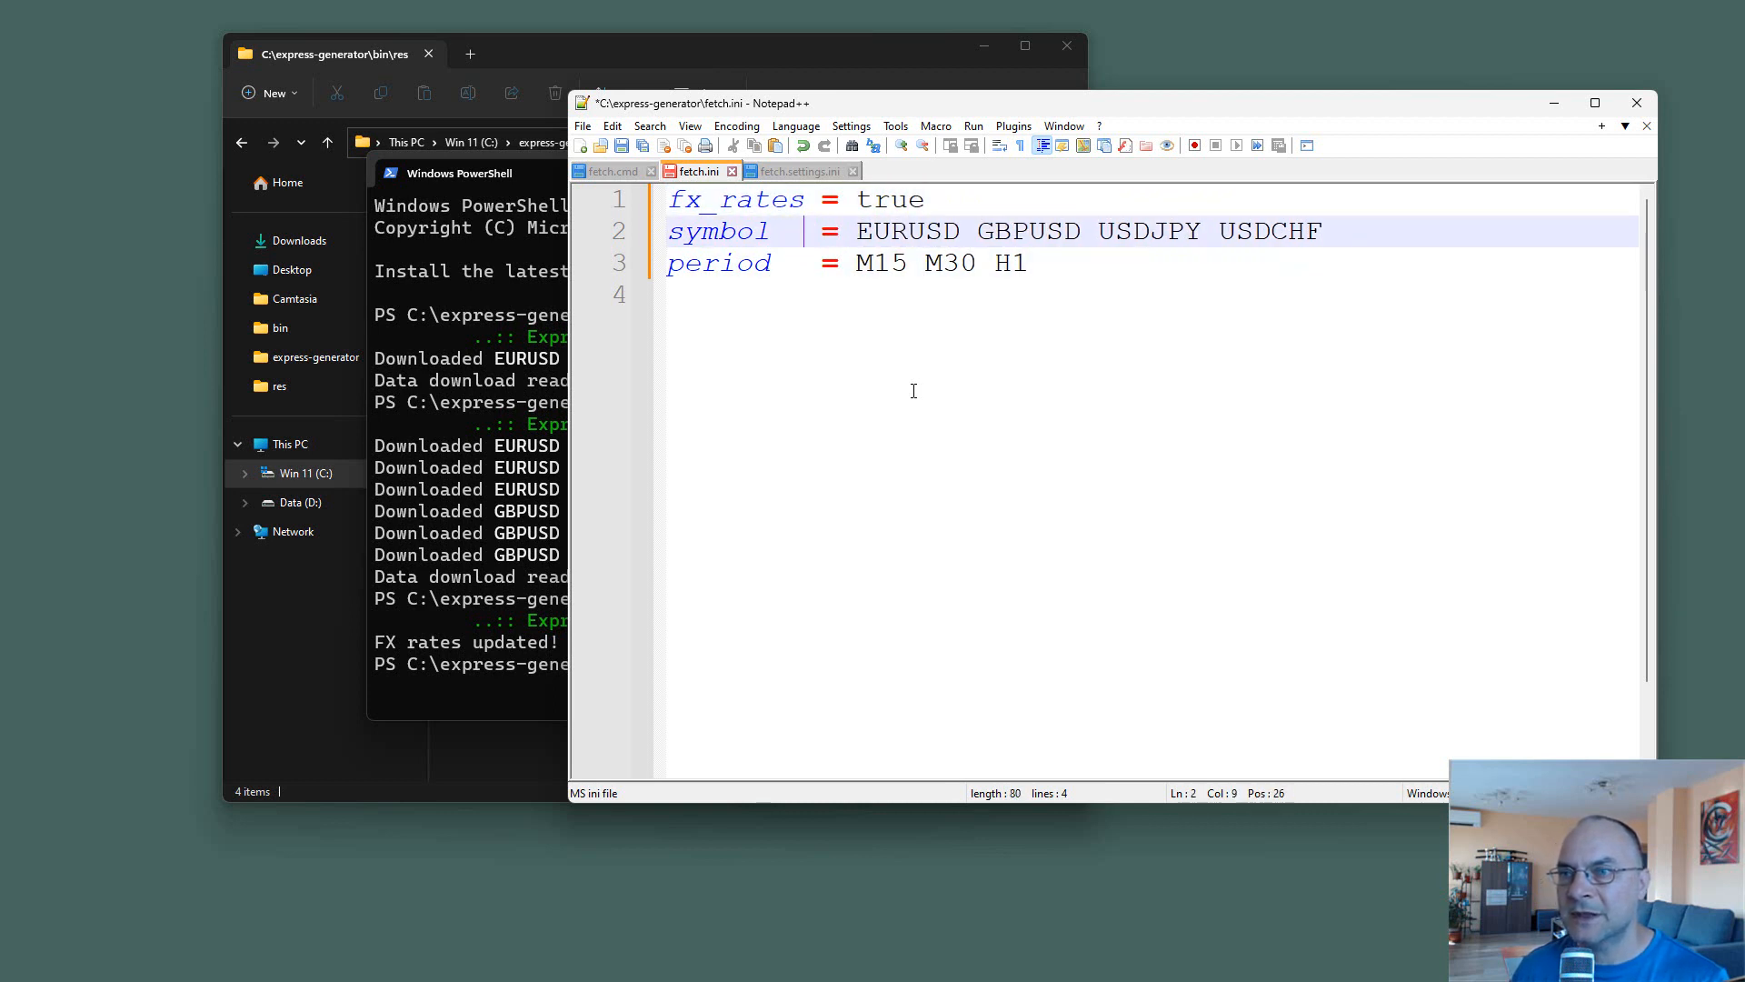
Rename the keys symbol and period to symbols and periods, keep their equals signs aligned, and save fetch.ini.
key("Left")
key("Left")
key("Left")
type("s")
key("Down")
key("Left")
type("s")
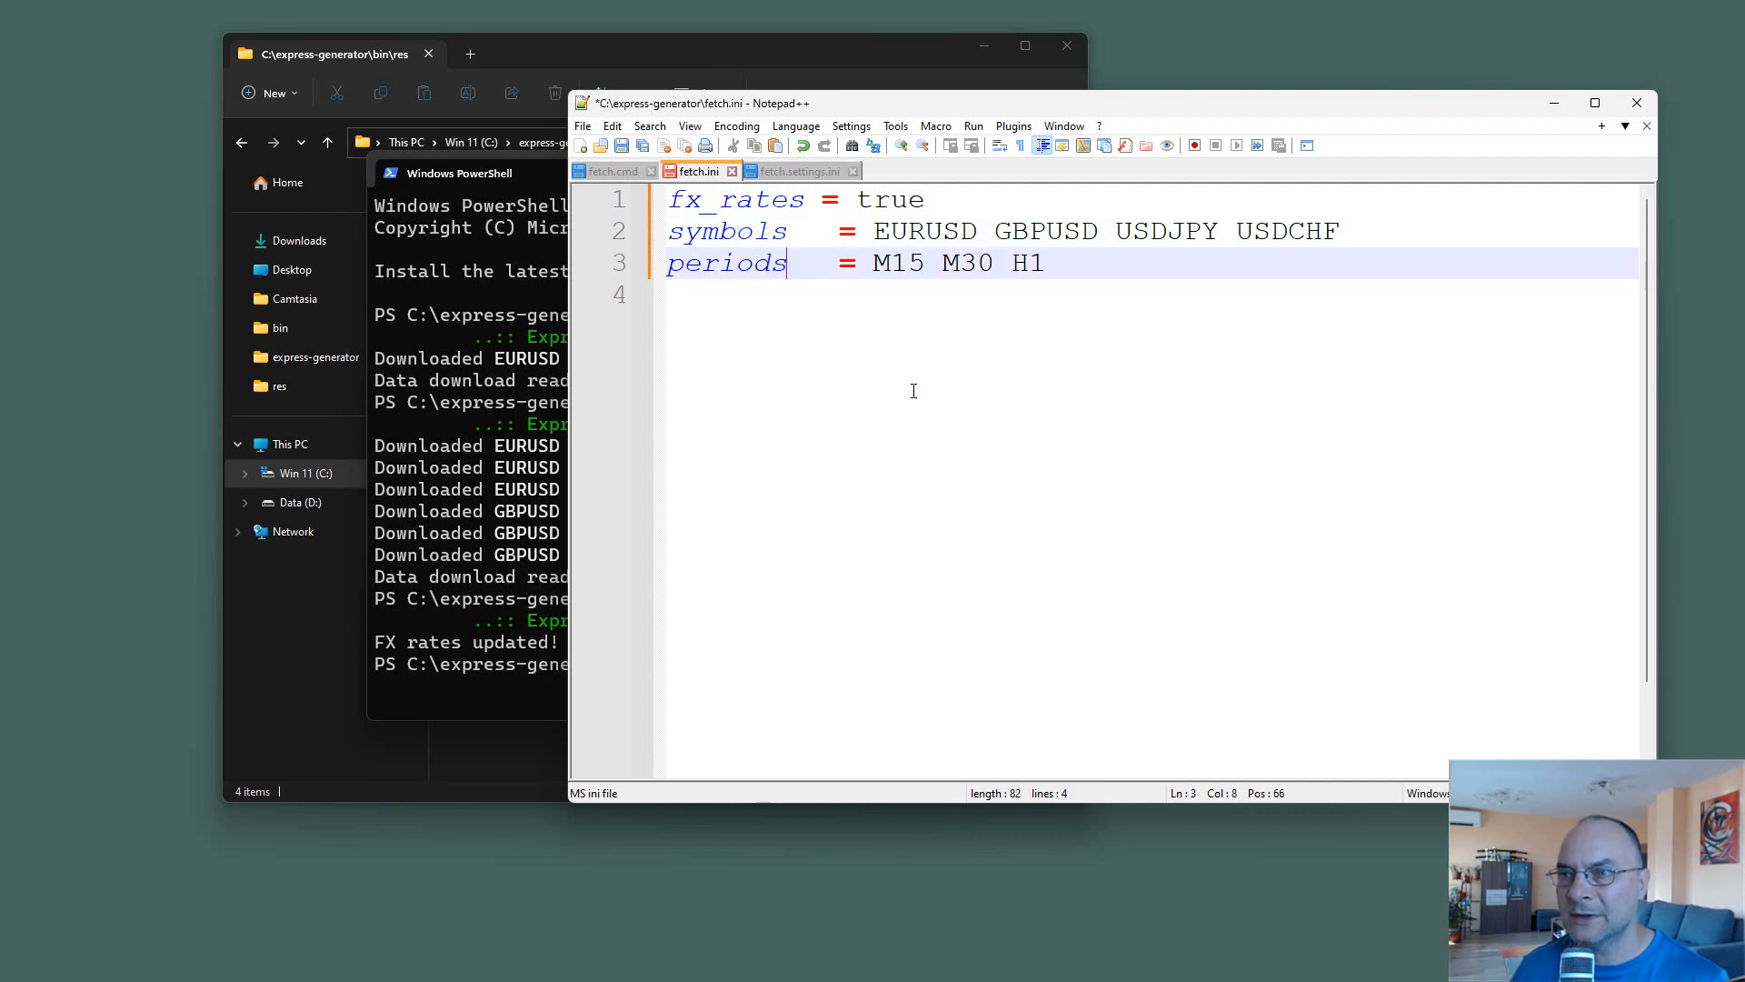
key("Up")
key("Delete")
key("Down")
key("Delete")
key("Down")
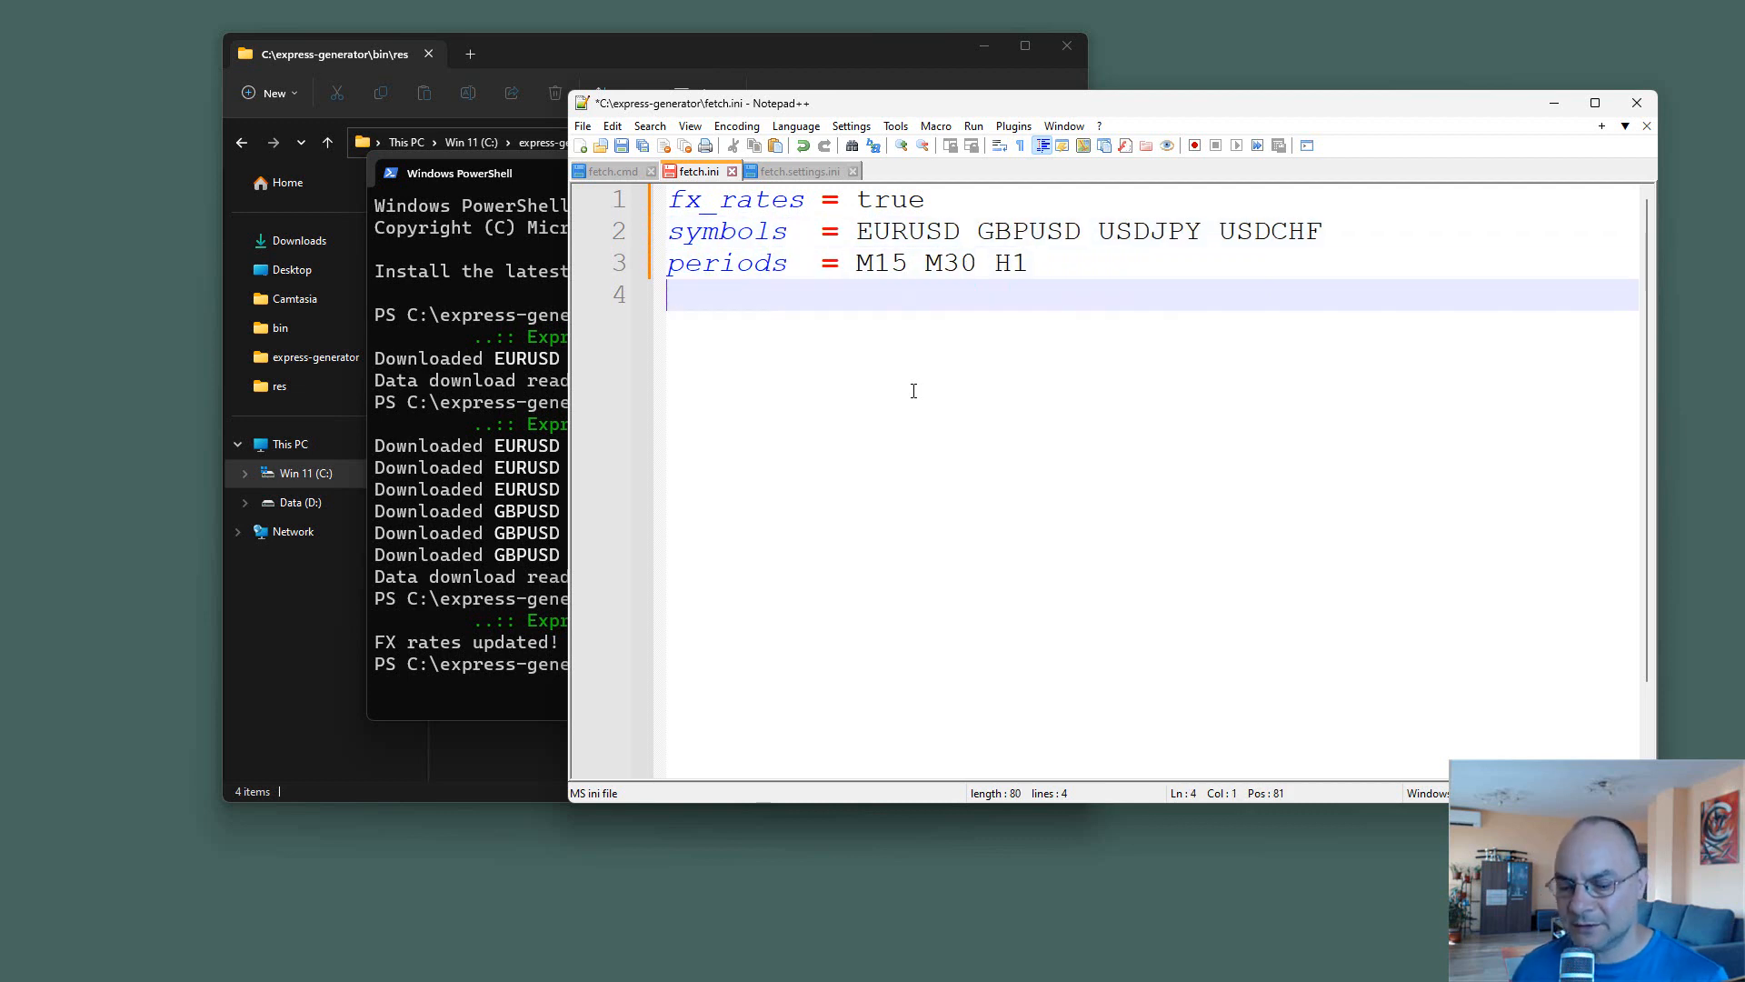
key("ctrl+s")
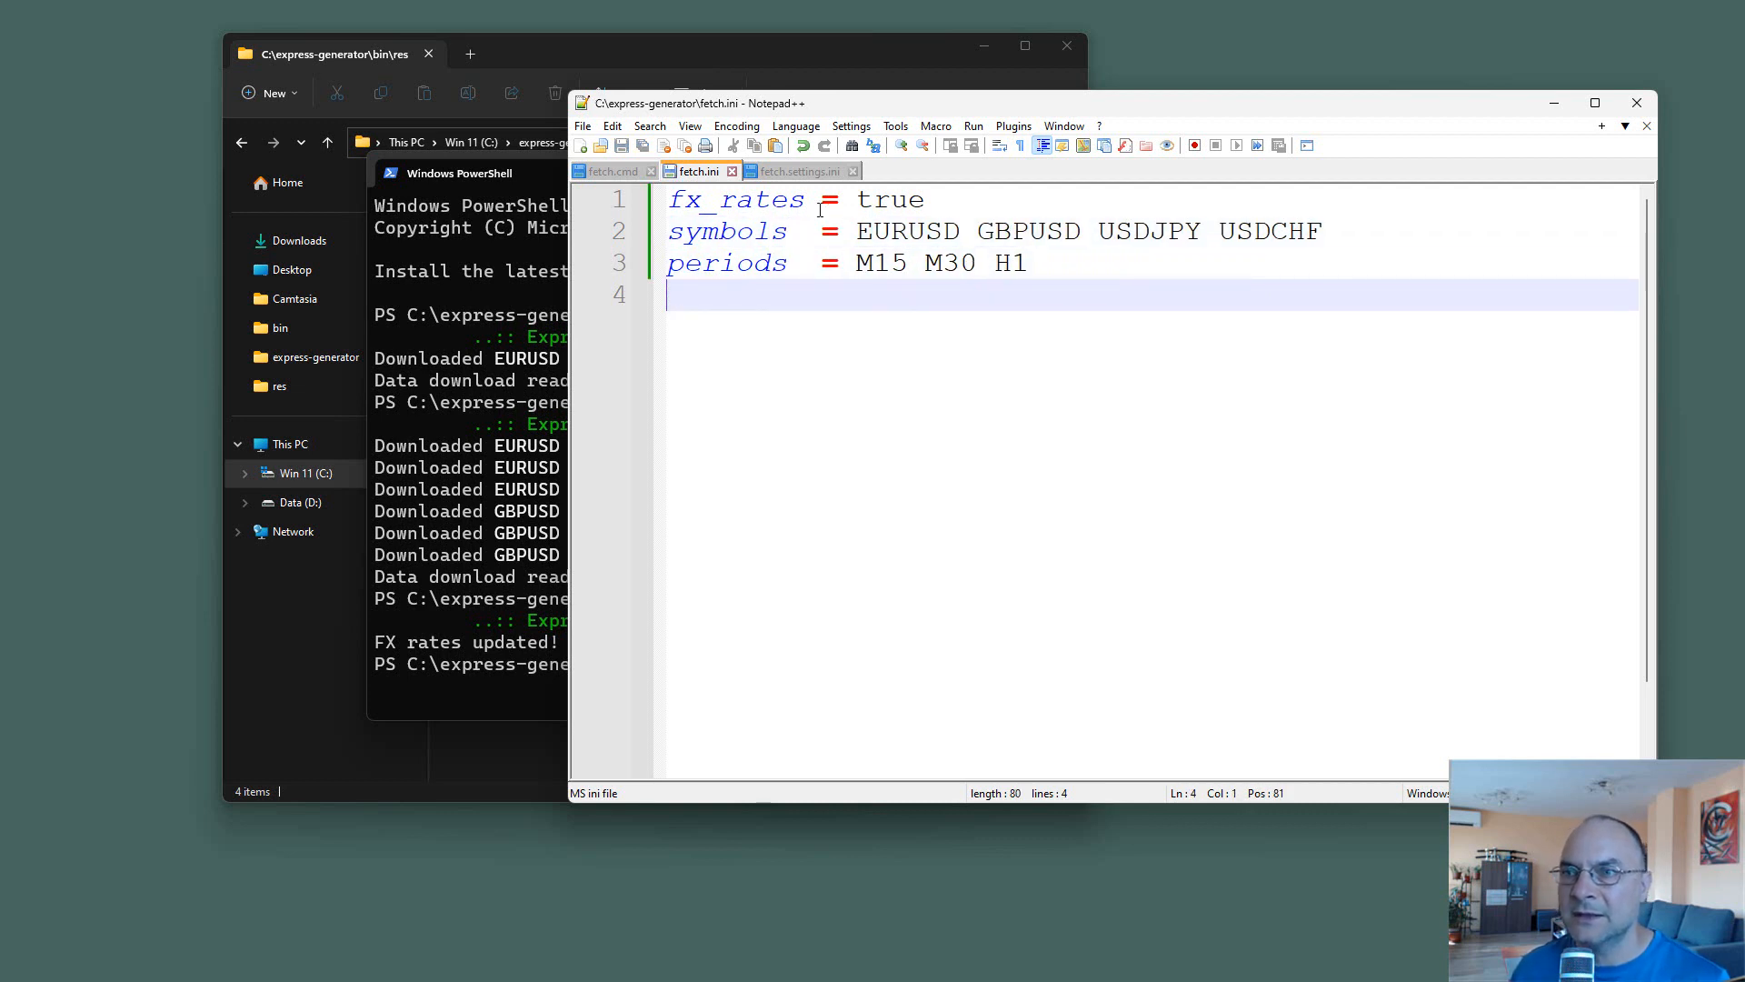
Minimize the PowerShell window and run fetch.cmd from the express-generator folder in File Explorer.
left_click(458, 700)
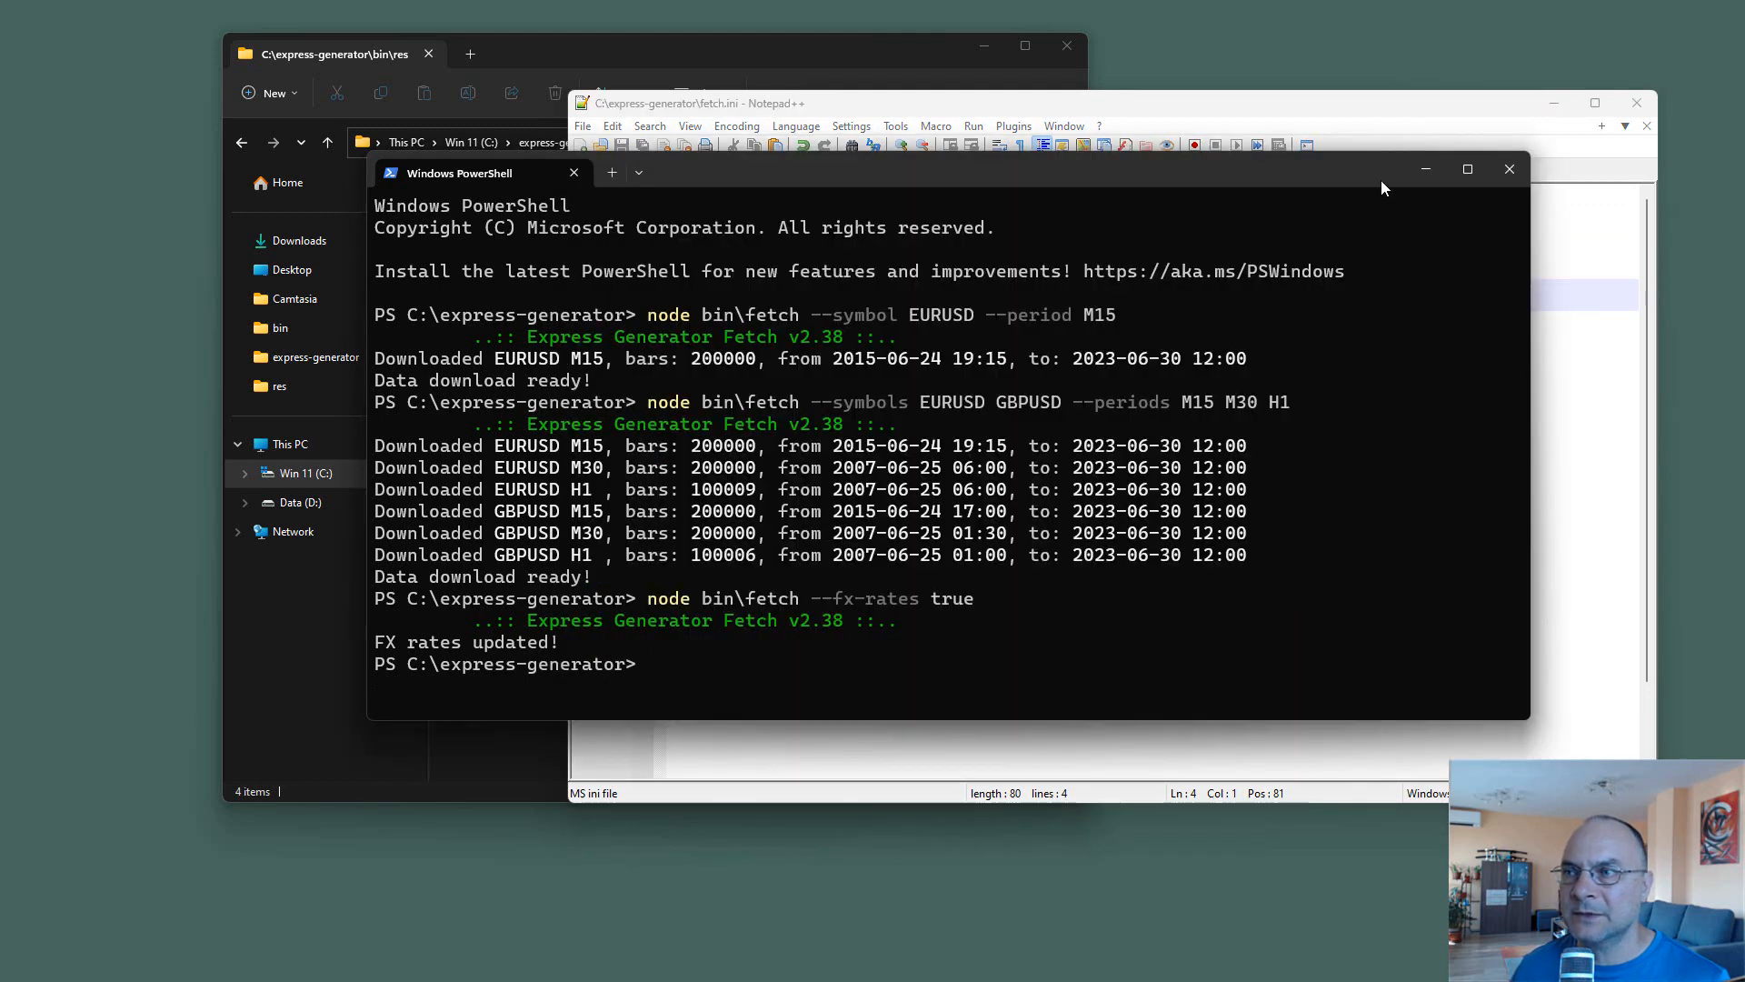
left_click(1426, 169)
left_click(516, 130)
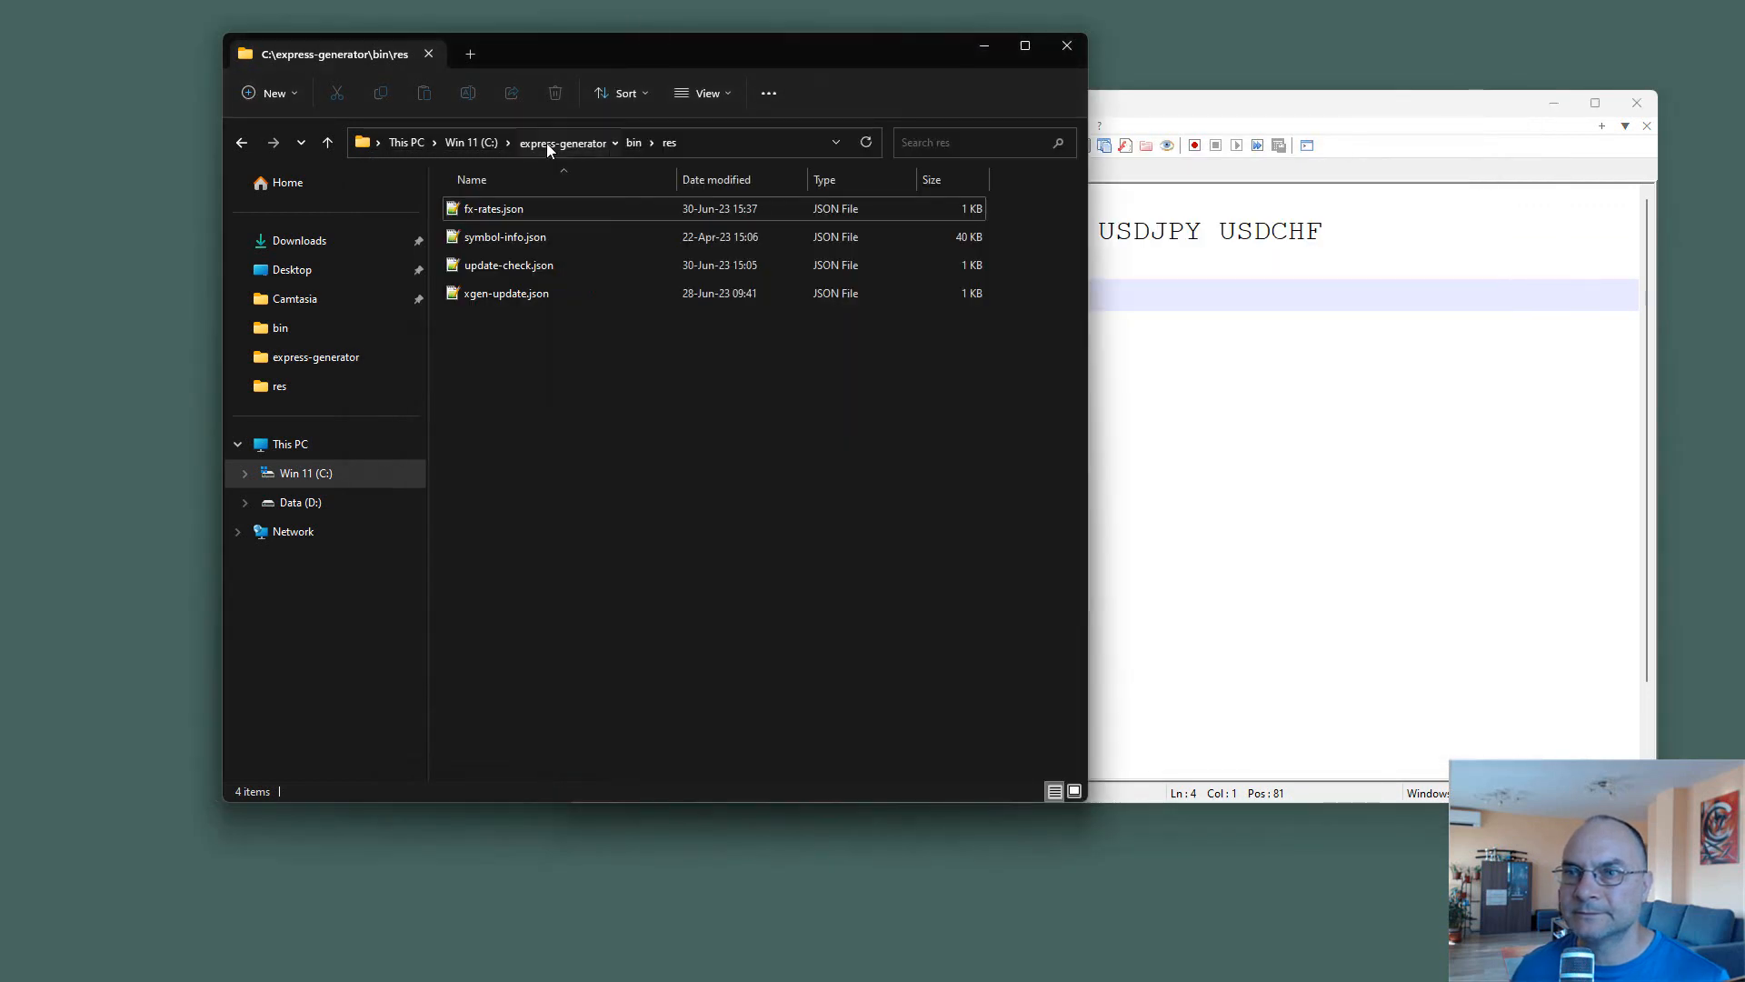
left_click(547, 144)
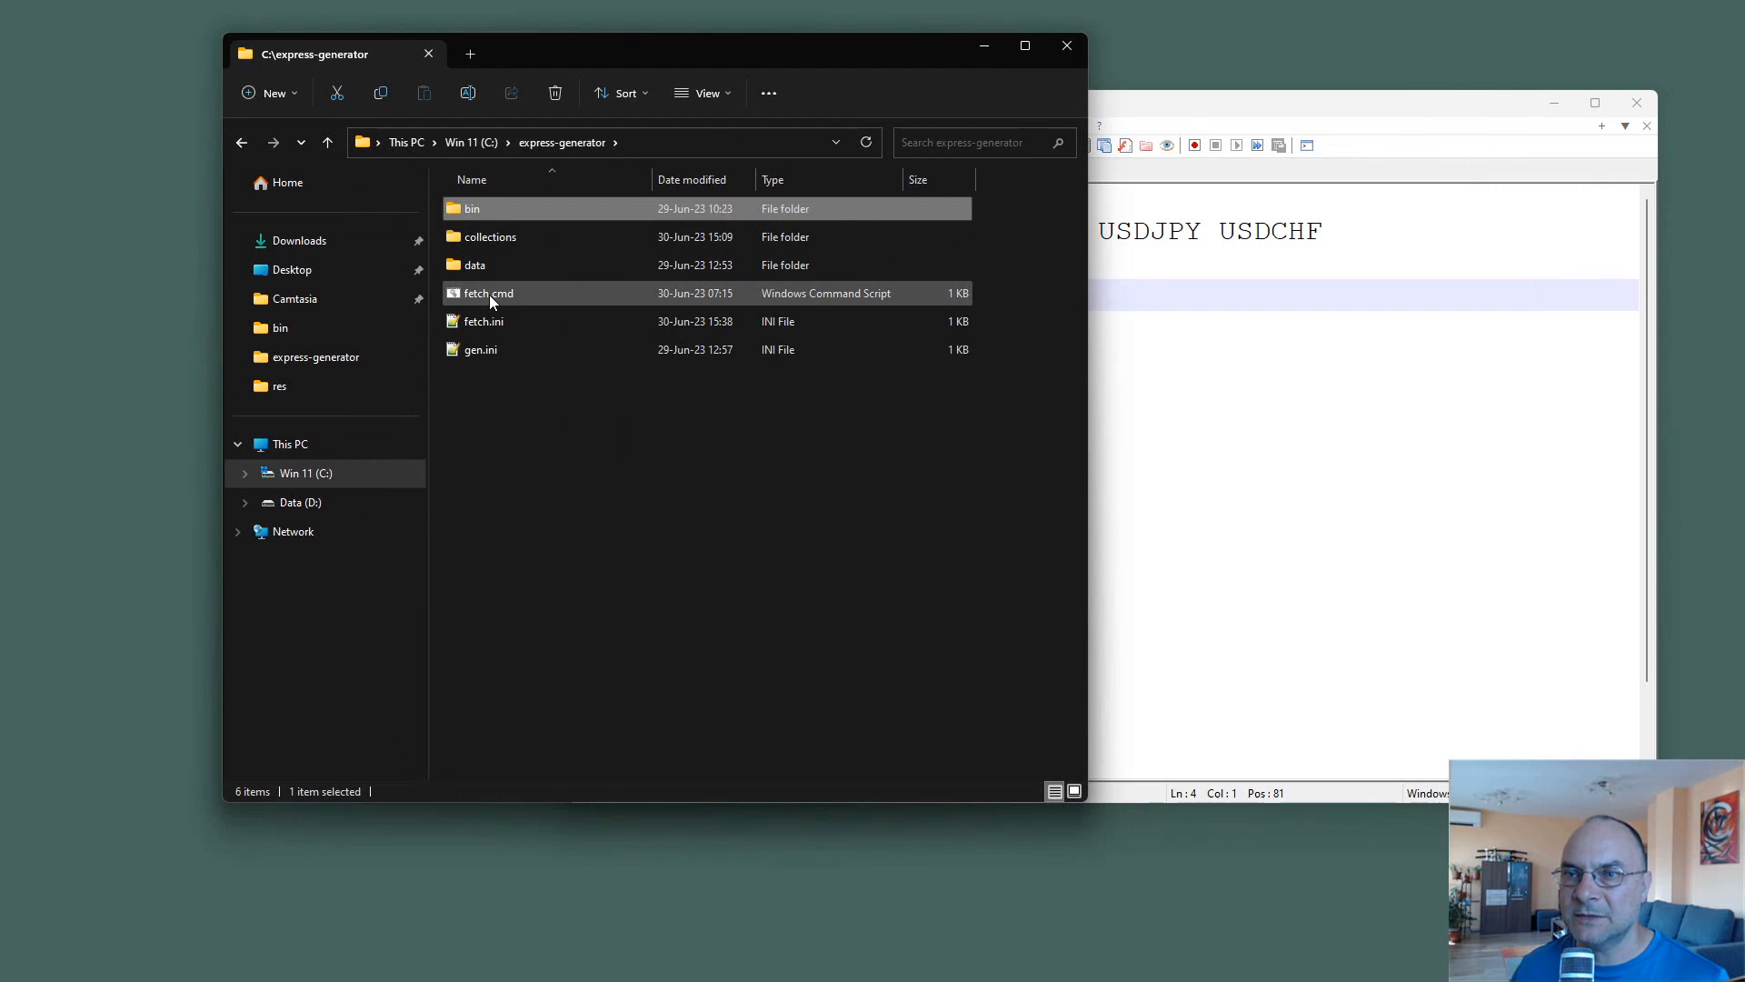
double_click(488, 294)
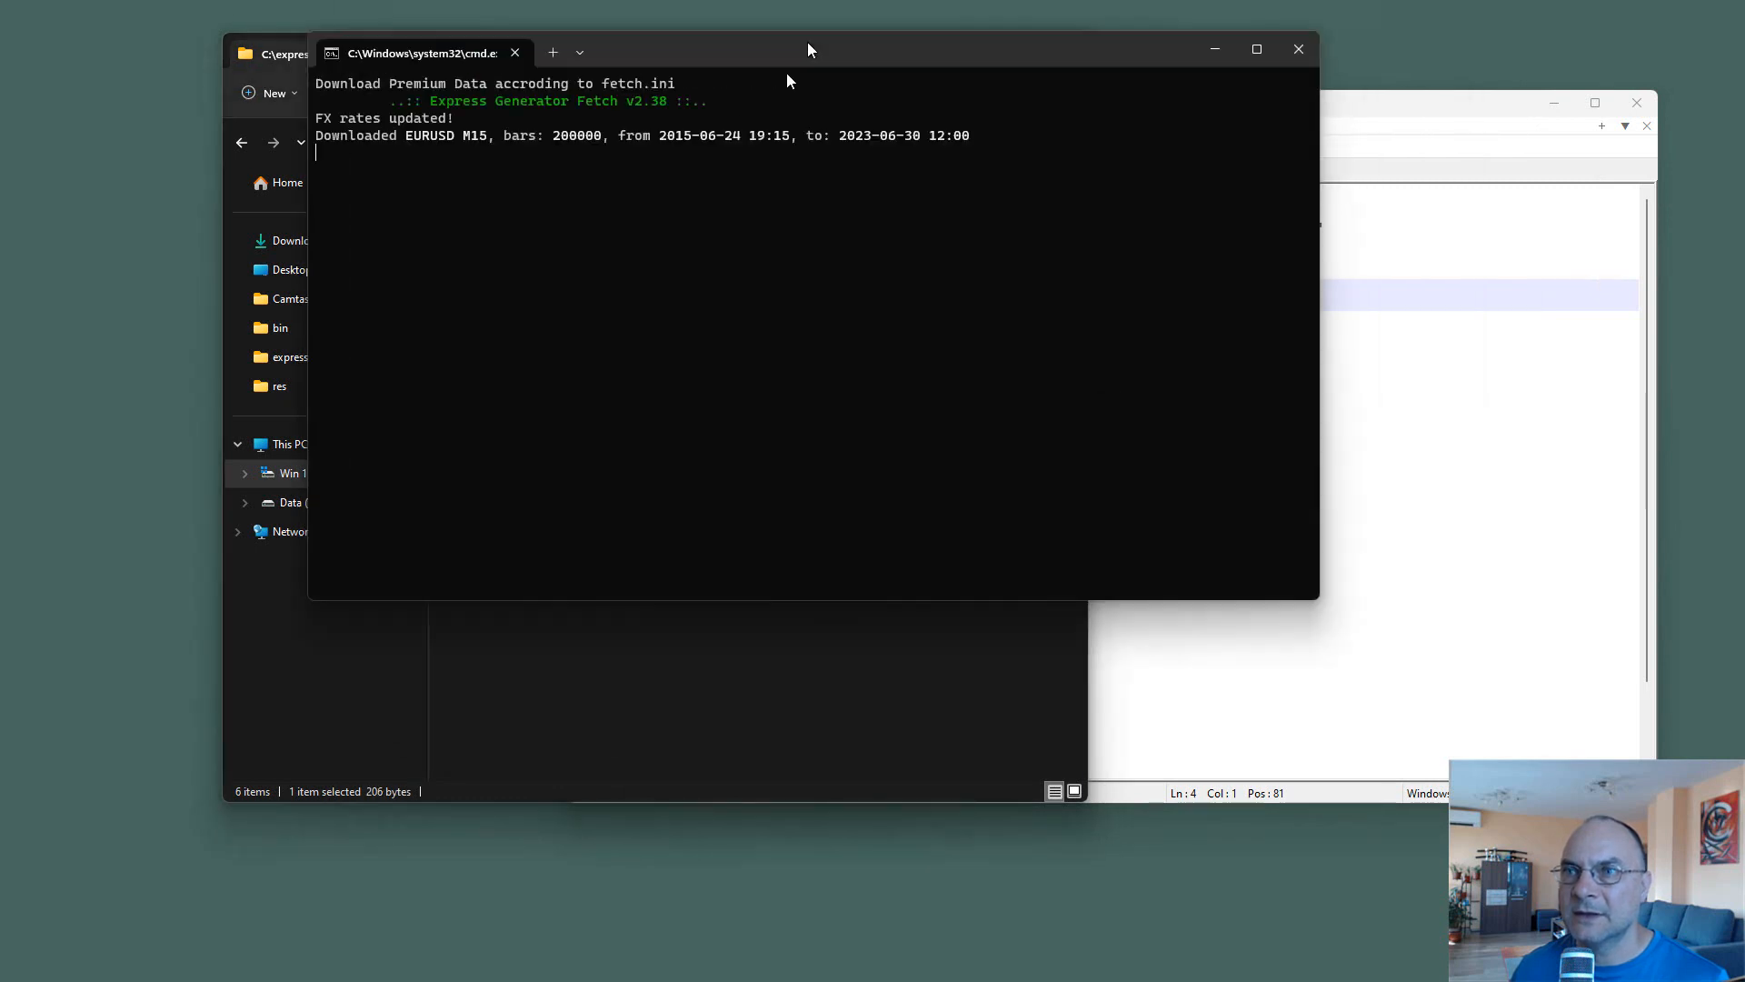
left_click_drag(811, 50, 777, 101)
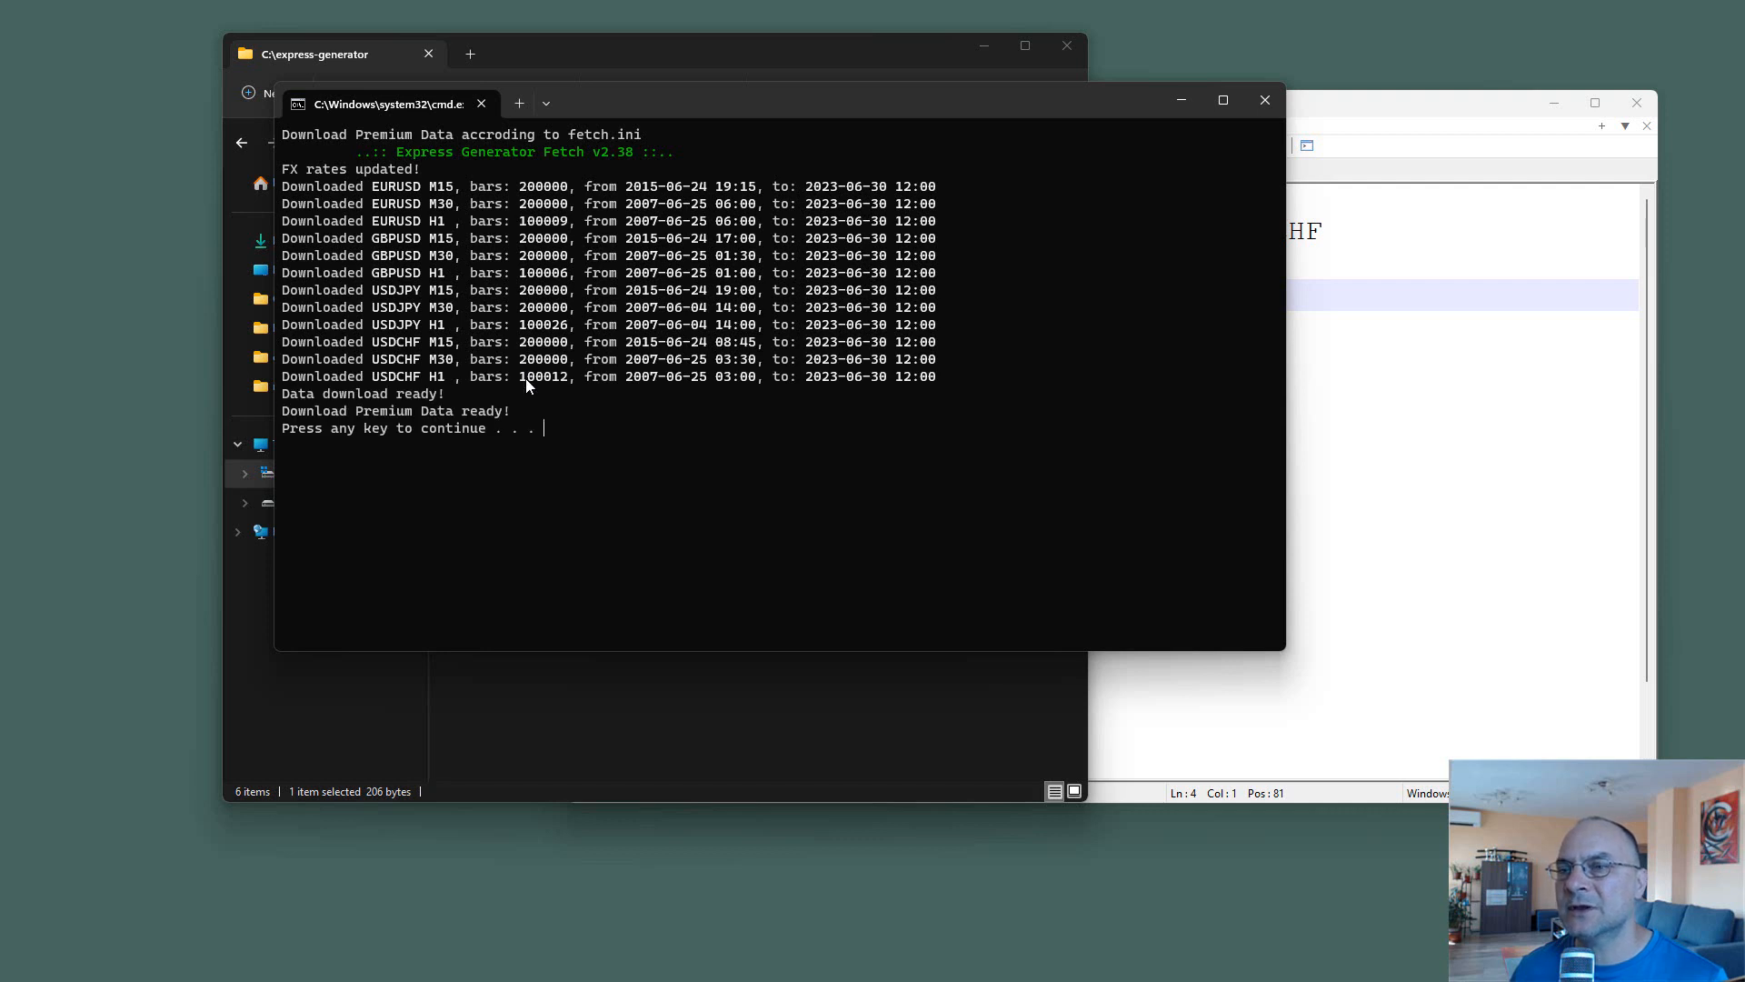
Return to Notepad++ and highlight the time_zone key in fetch.settings.ini to examine it.
left_click(1394, 448)
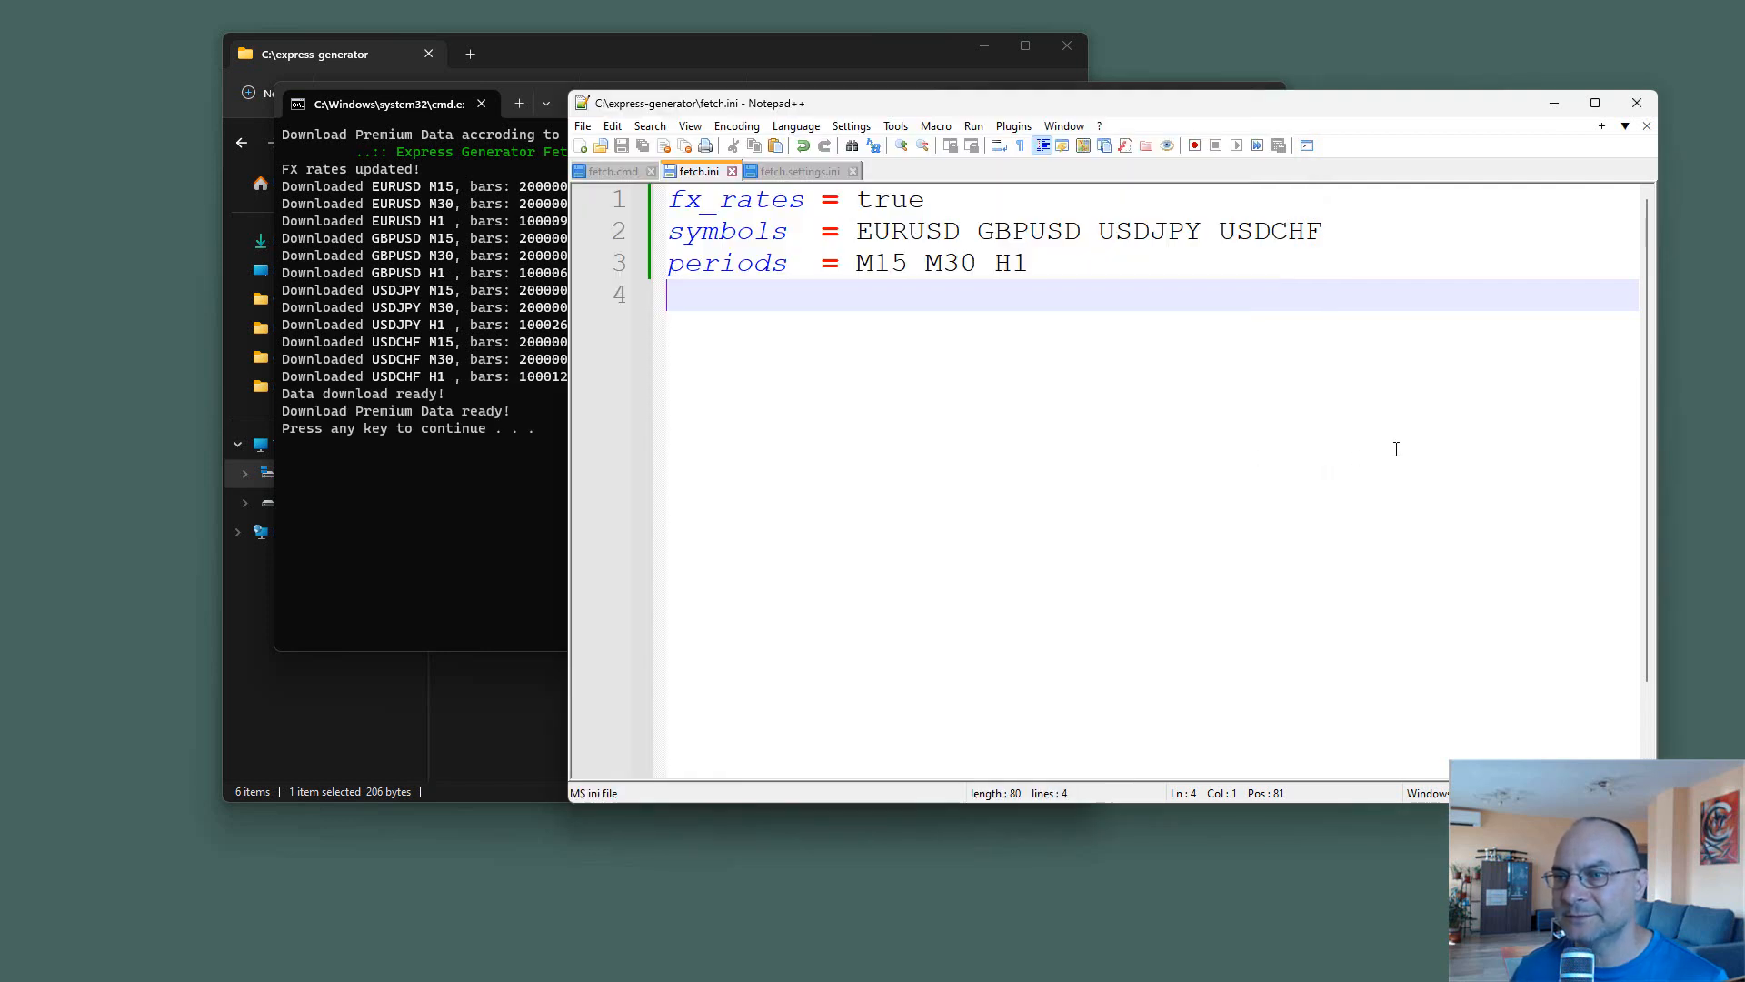
left_click(783, 171)
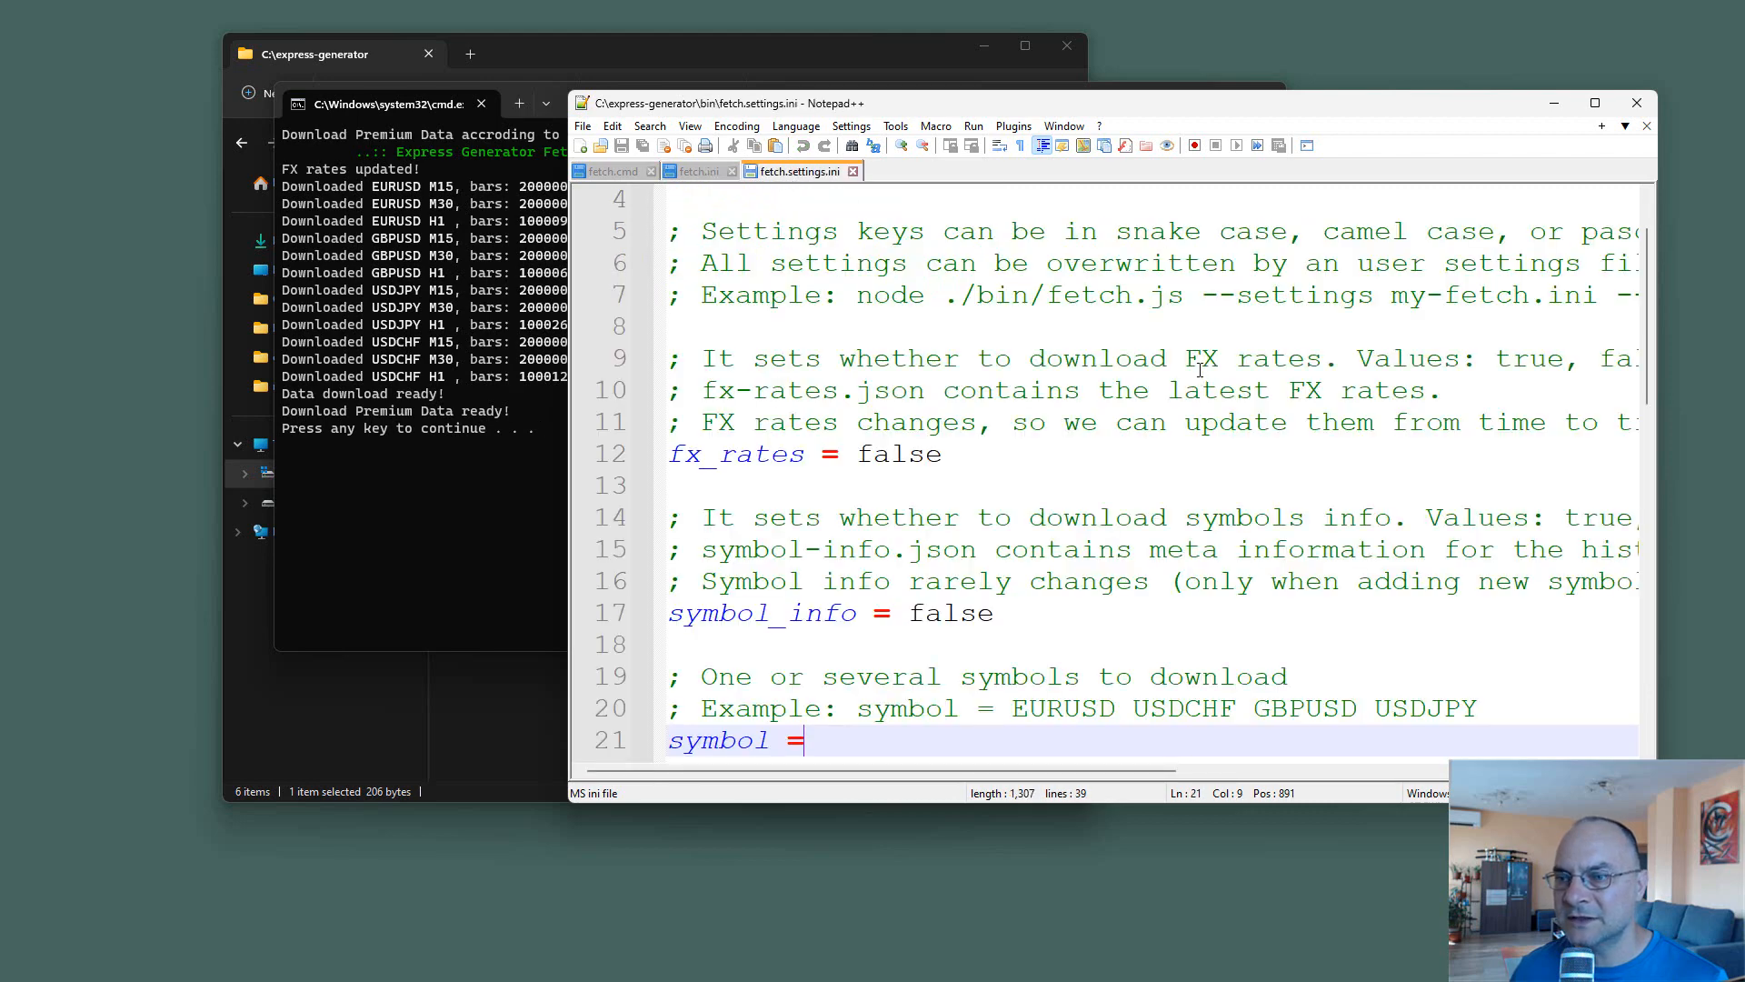
scroll(1200, 368, "down", 5)
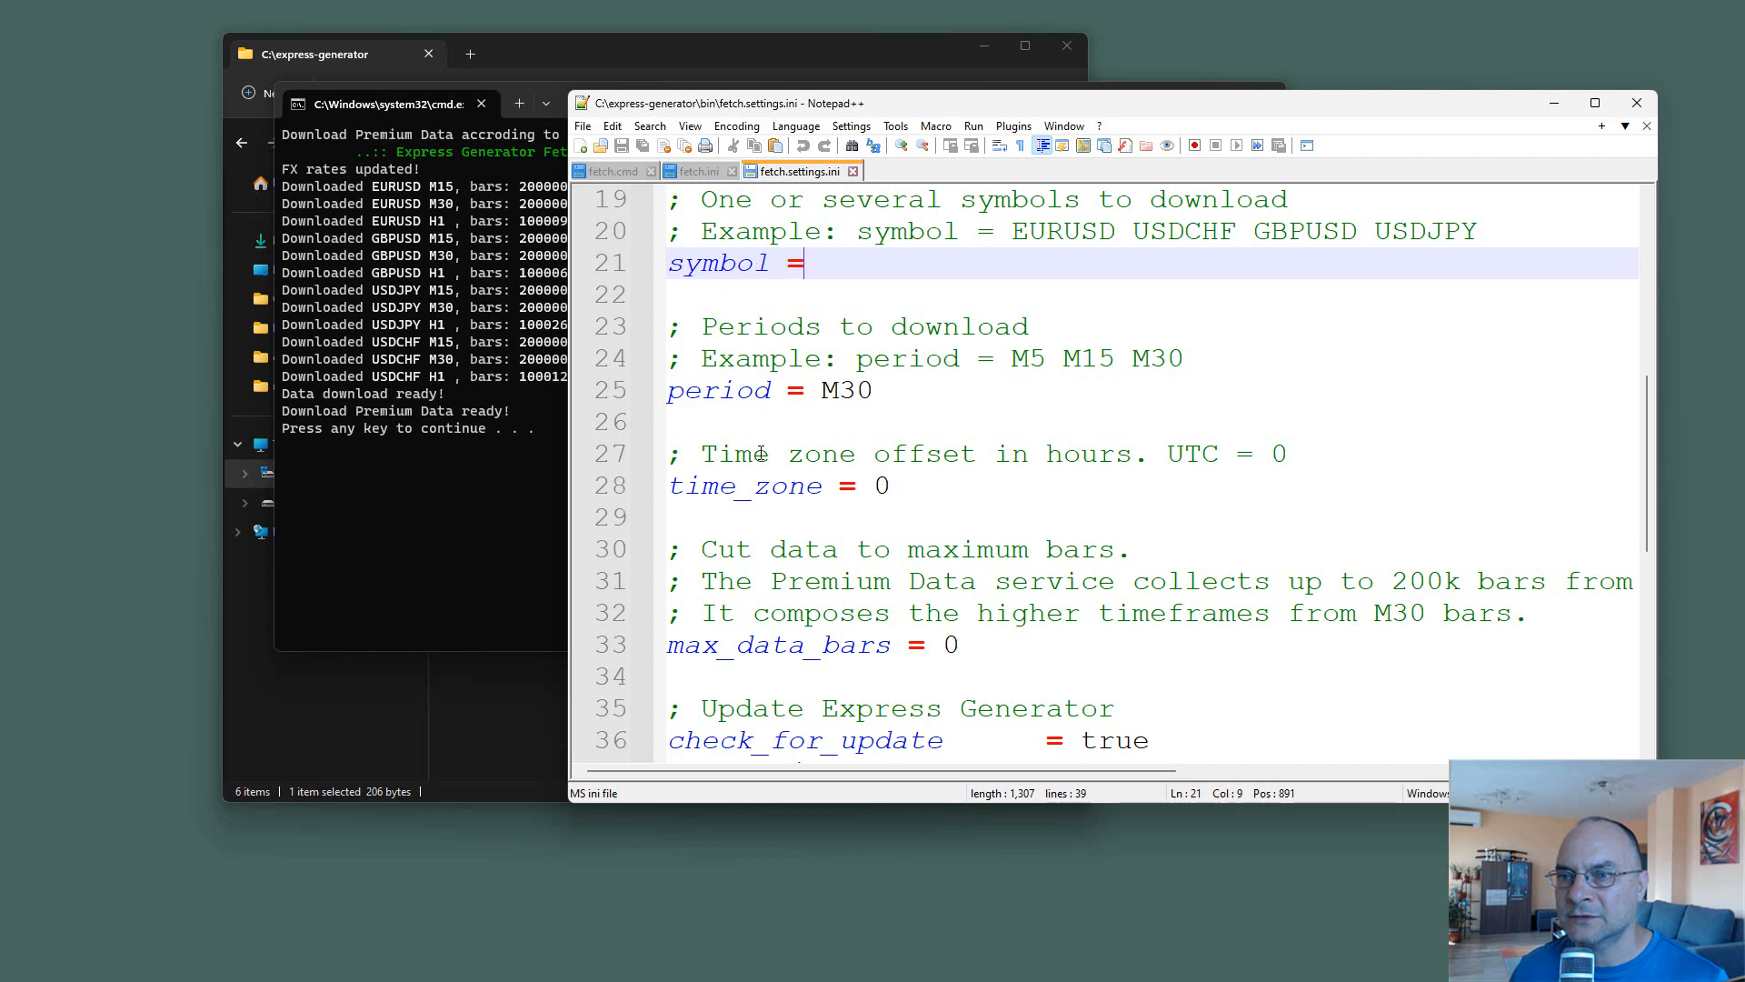
scroll(816, 489, "down", 1)
left_click(816, 486)
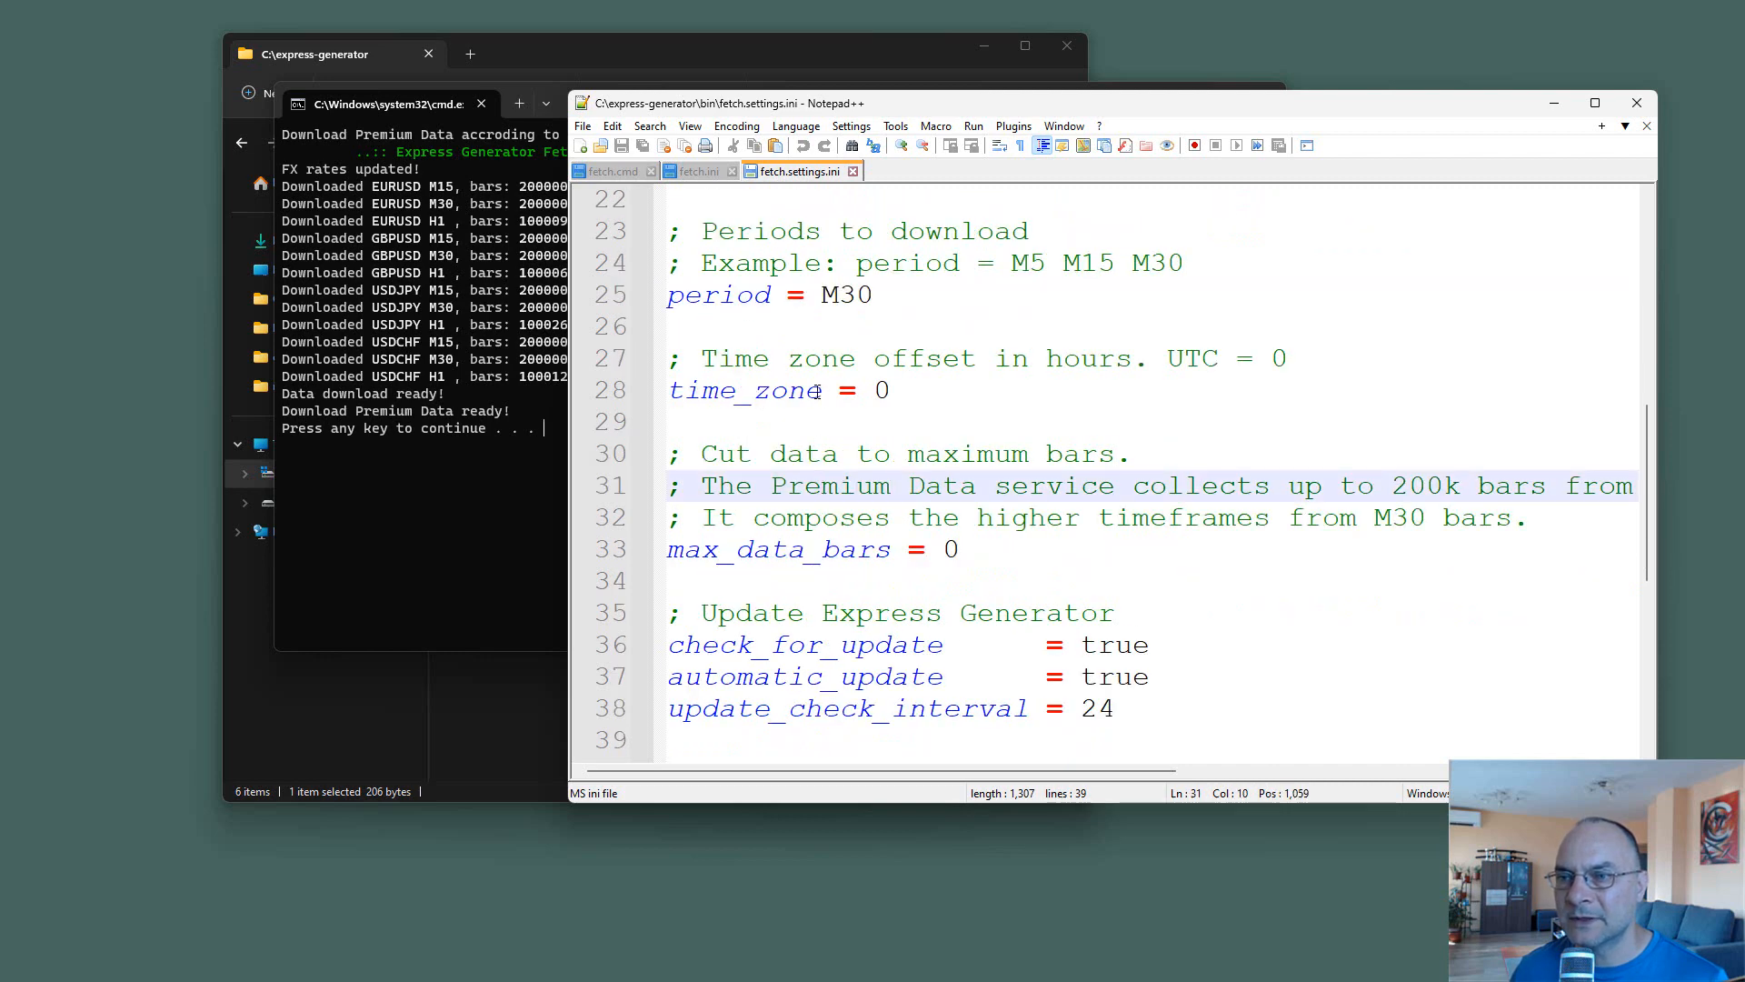
double_click(816, 392)
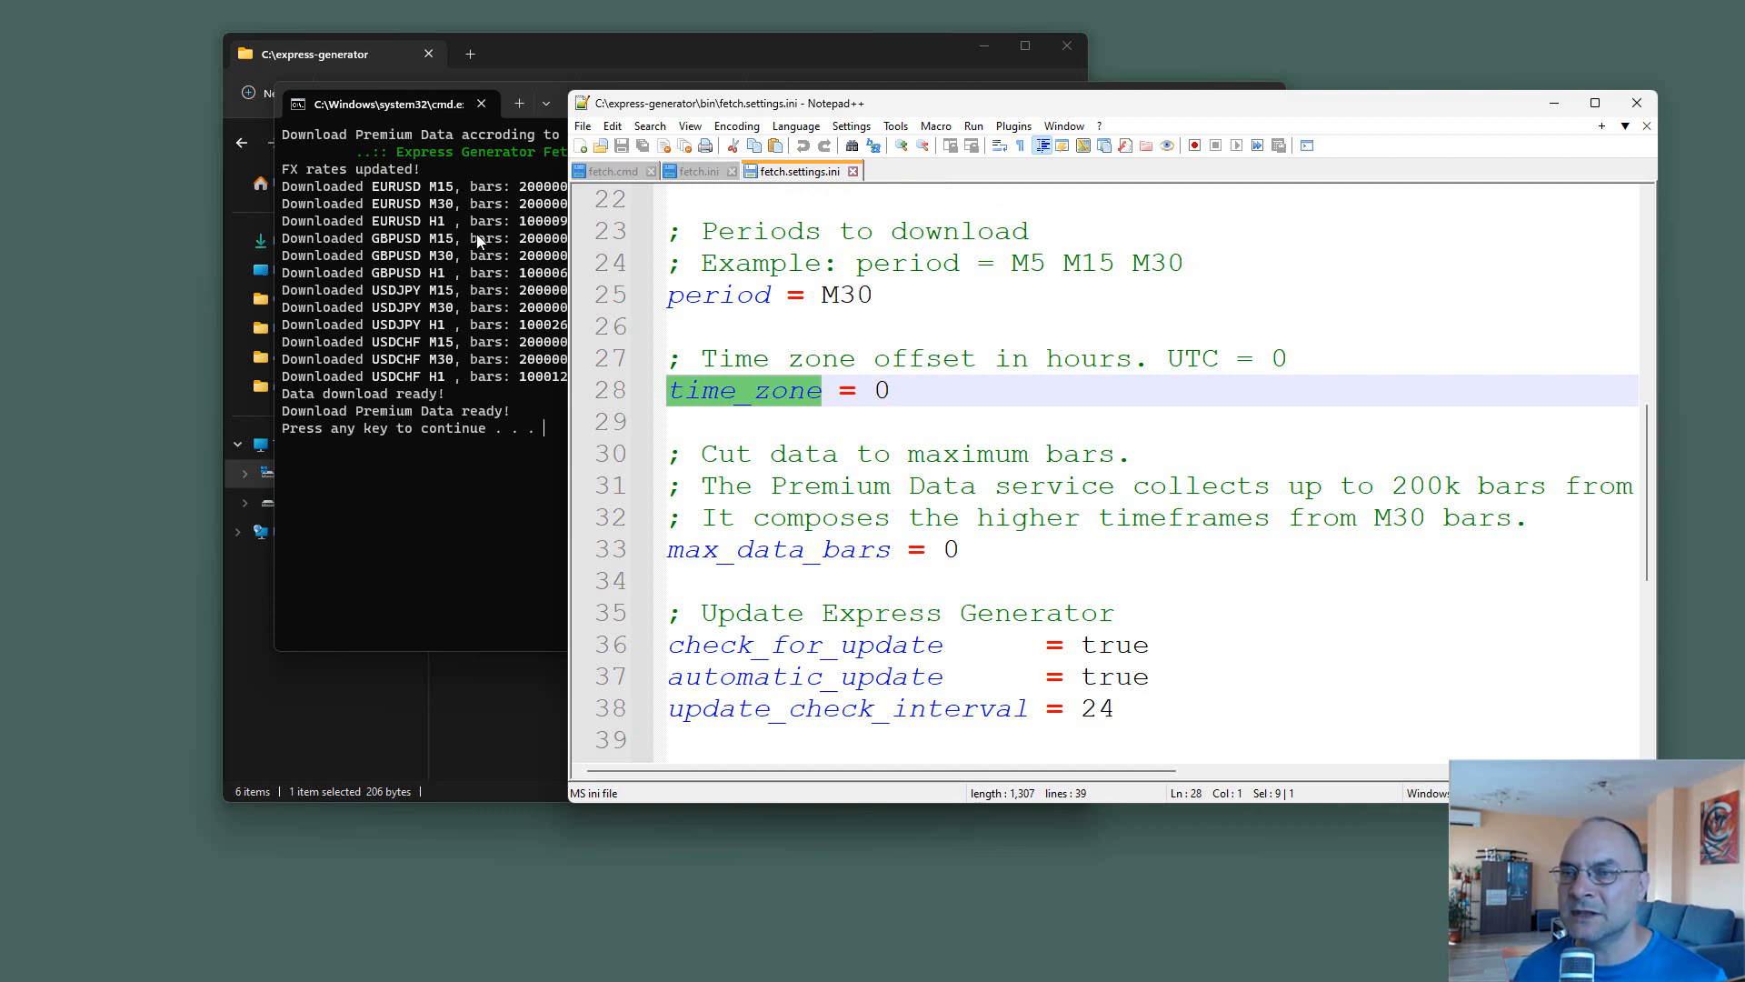
Examine the "UTC = 0" note in the time zone comment and the time_zone setting below it.
left_click(940, 403)
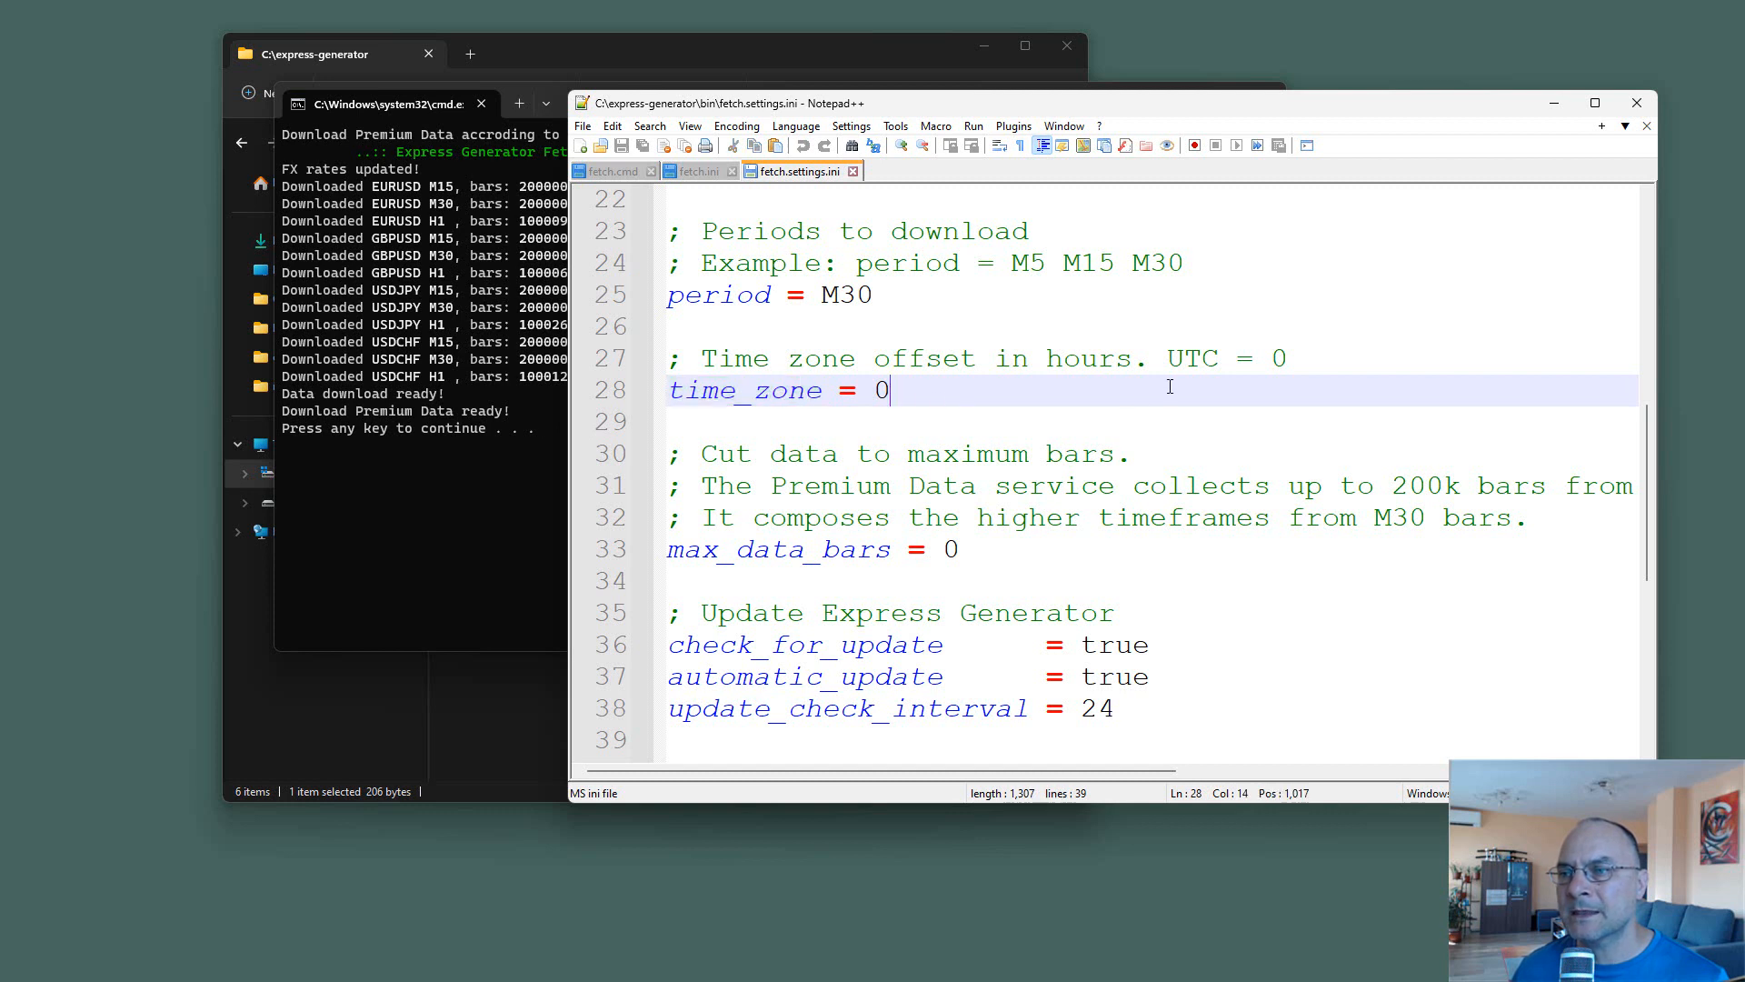
left_click_drag(1167, 359, 1280, 359)
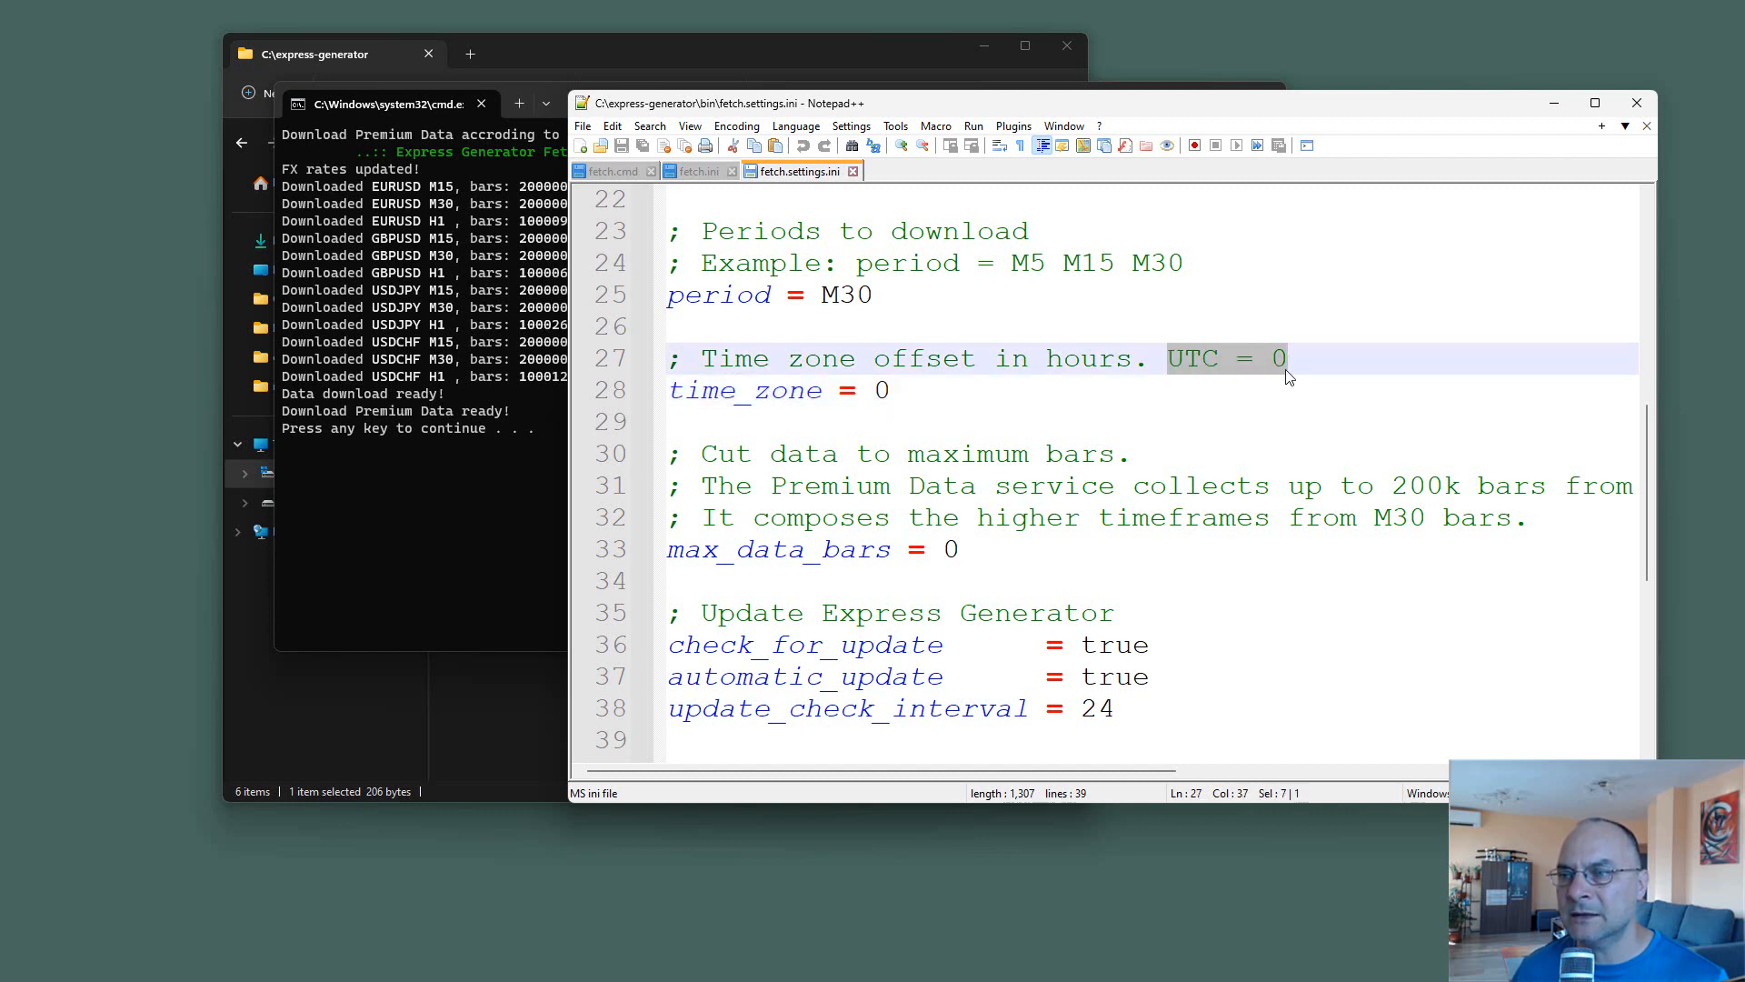
left_click(1209, 376)
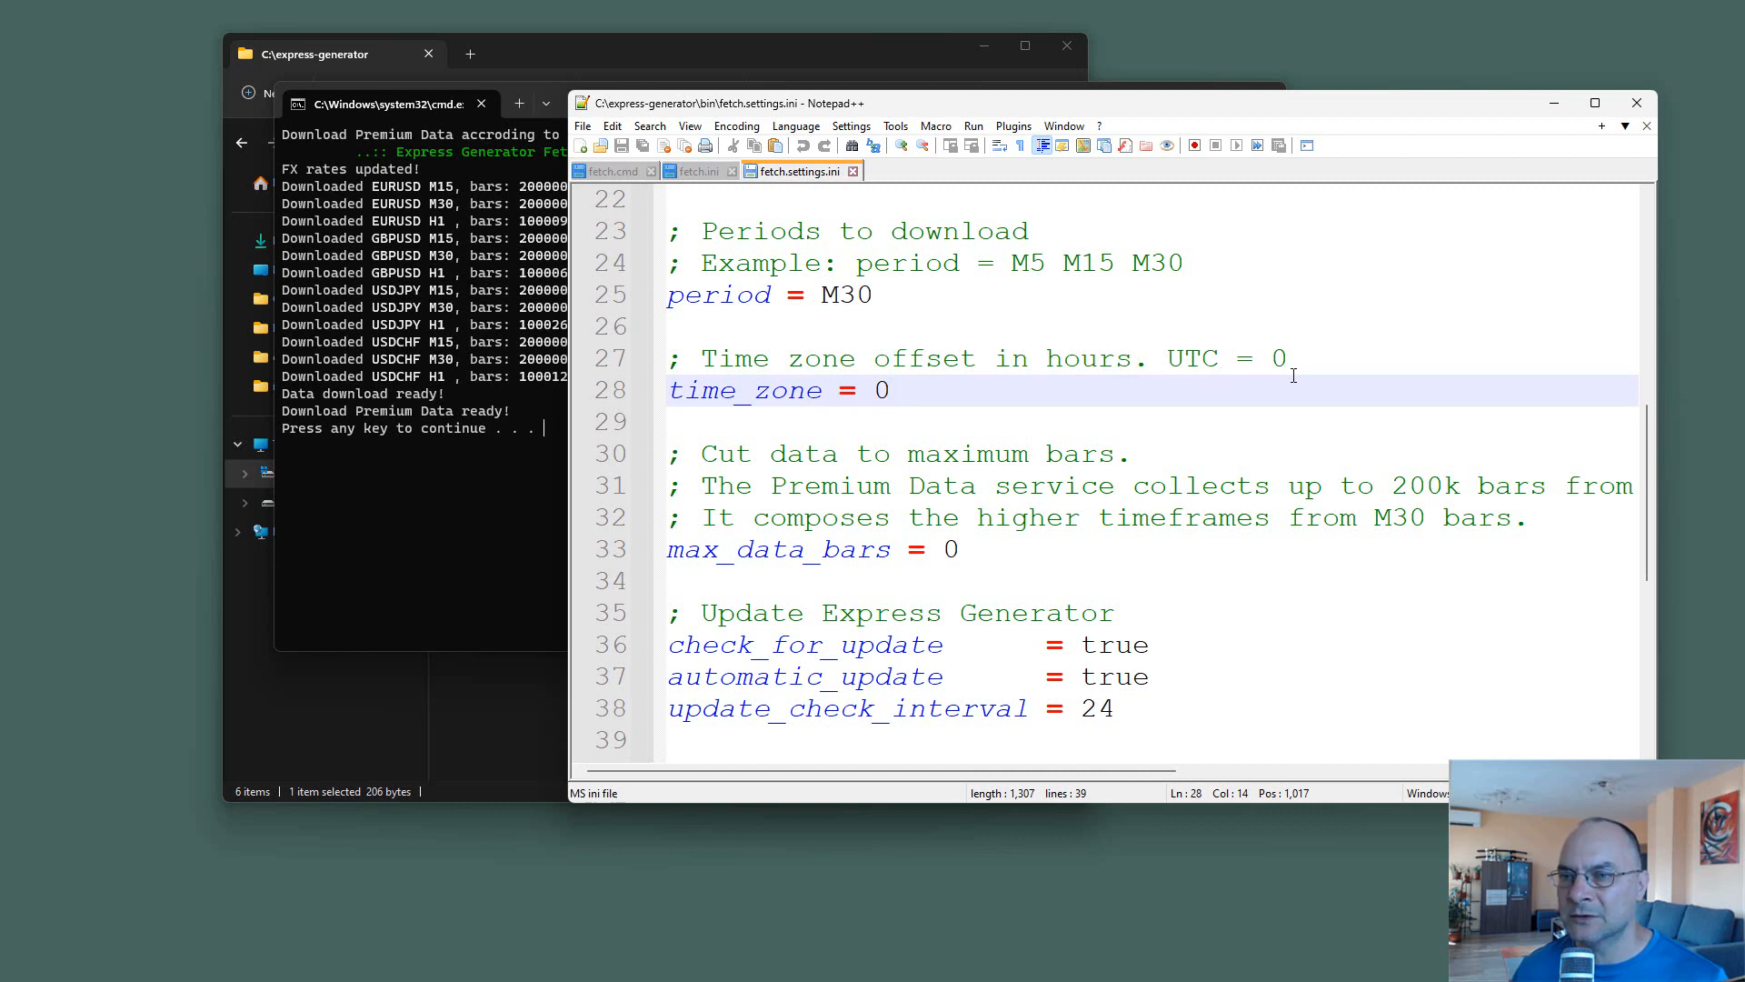
left_click_drag(822, 392, 662, 408)
left_click(720, 417)
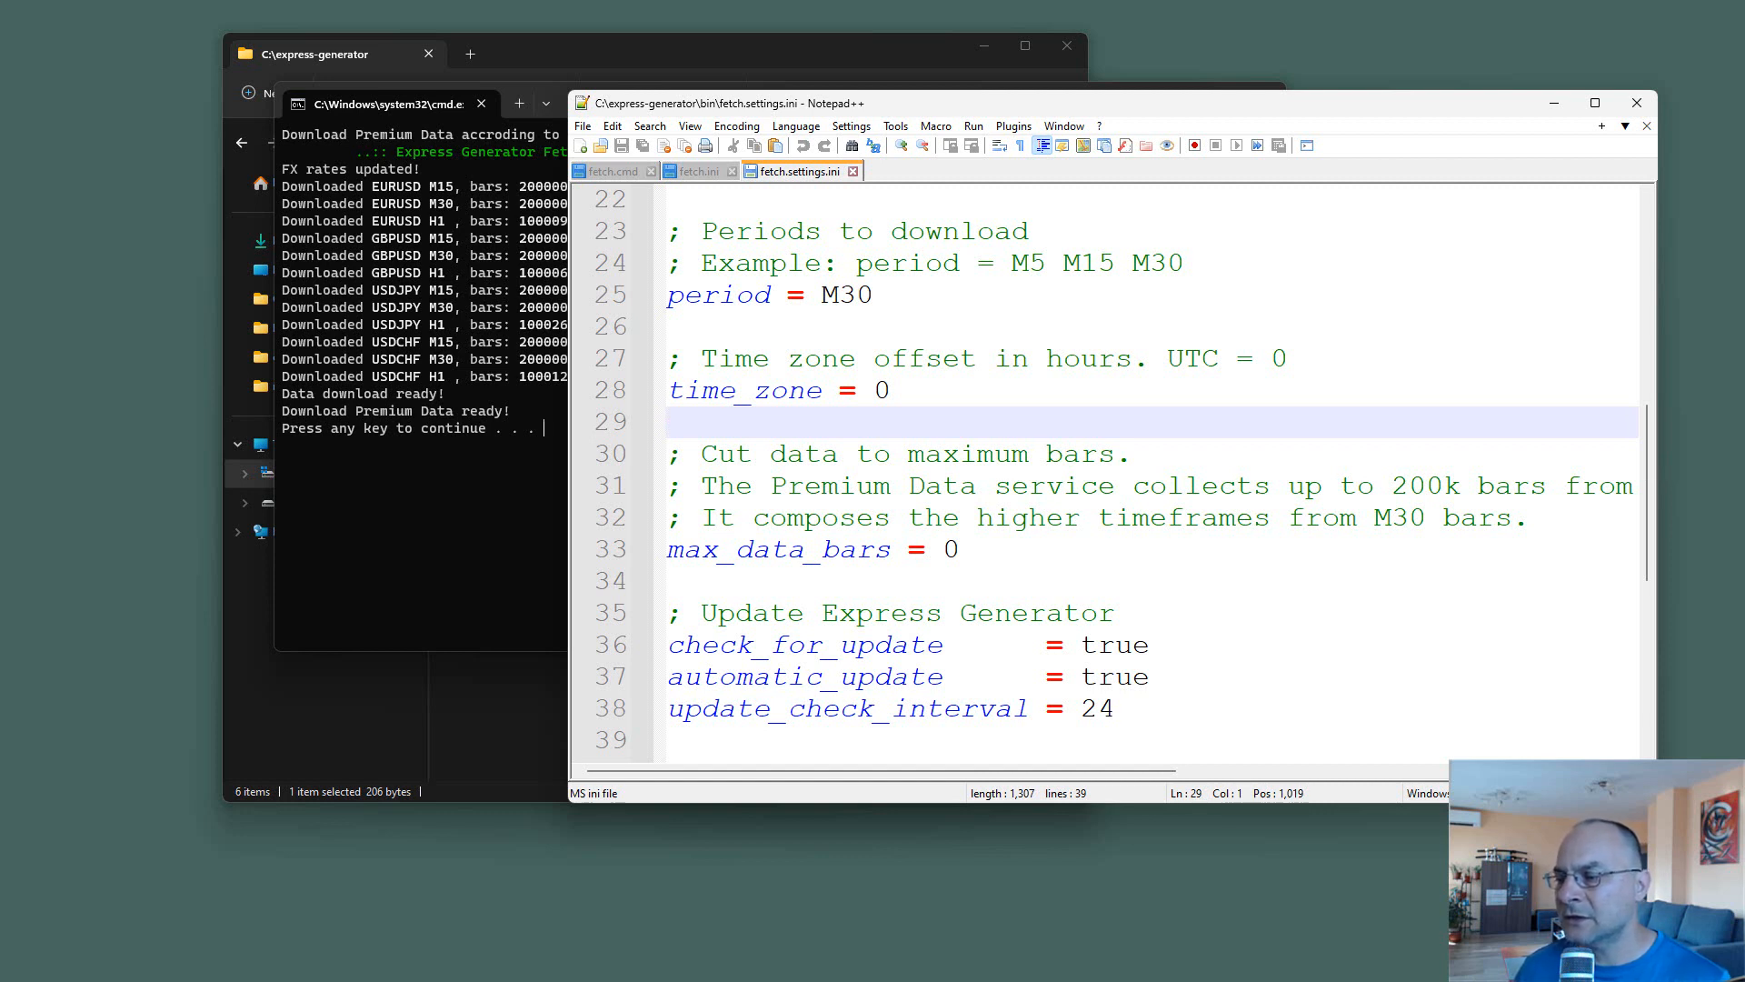
Bring the MetaTrader window fully onto the desktop and minimize the Notepad++, command prompt and File Explorer windows.
key("alt+Tab")
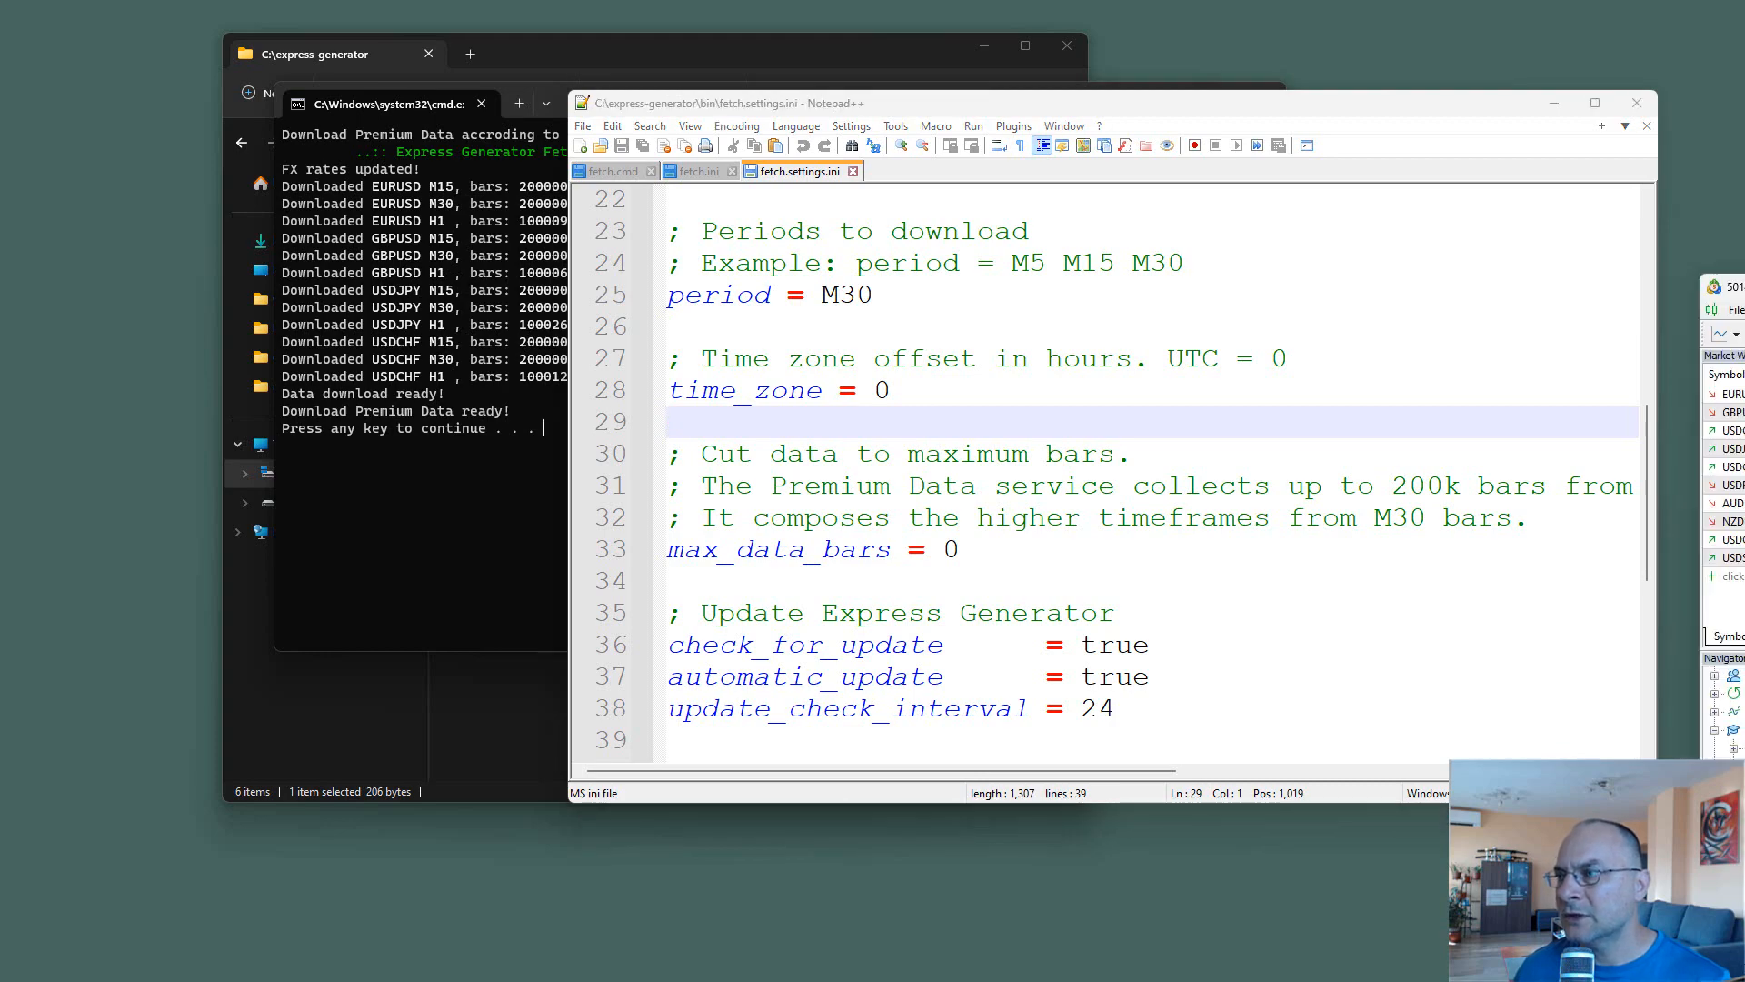
left_click_drag(1735, 286, 1005, 63)
left_click(1551, 102)
left_click(1182, 100)
left_click(984, 47)
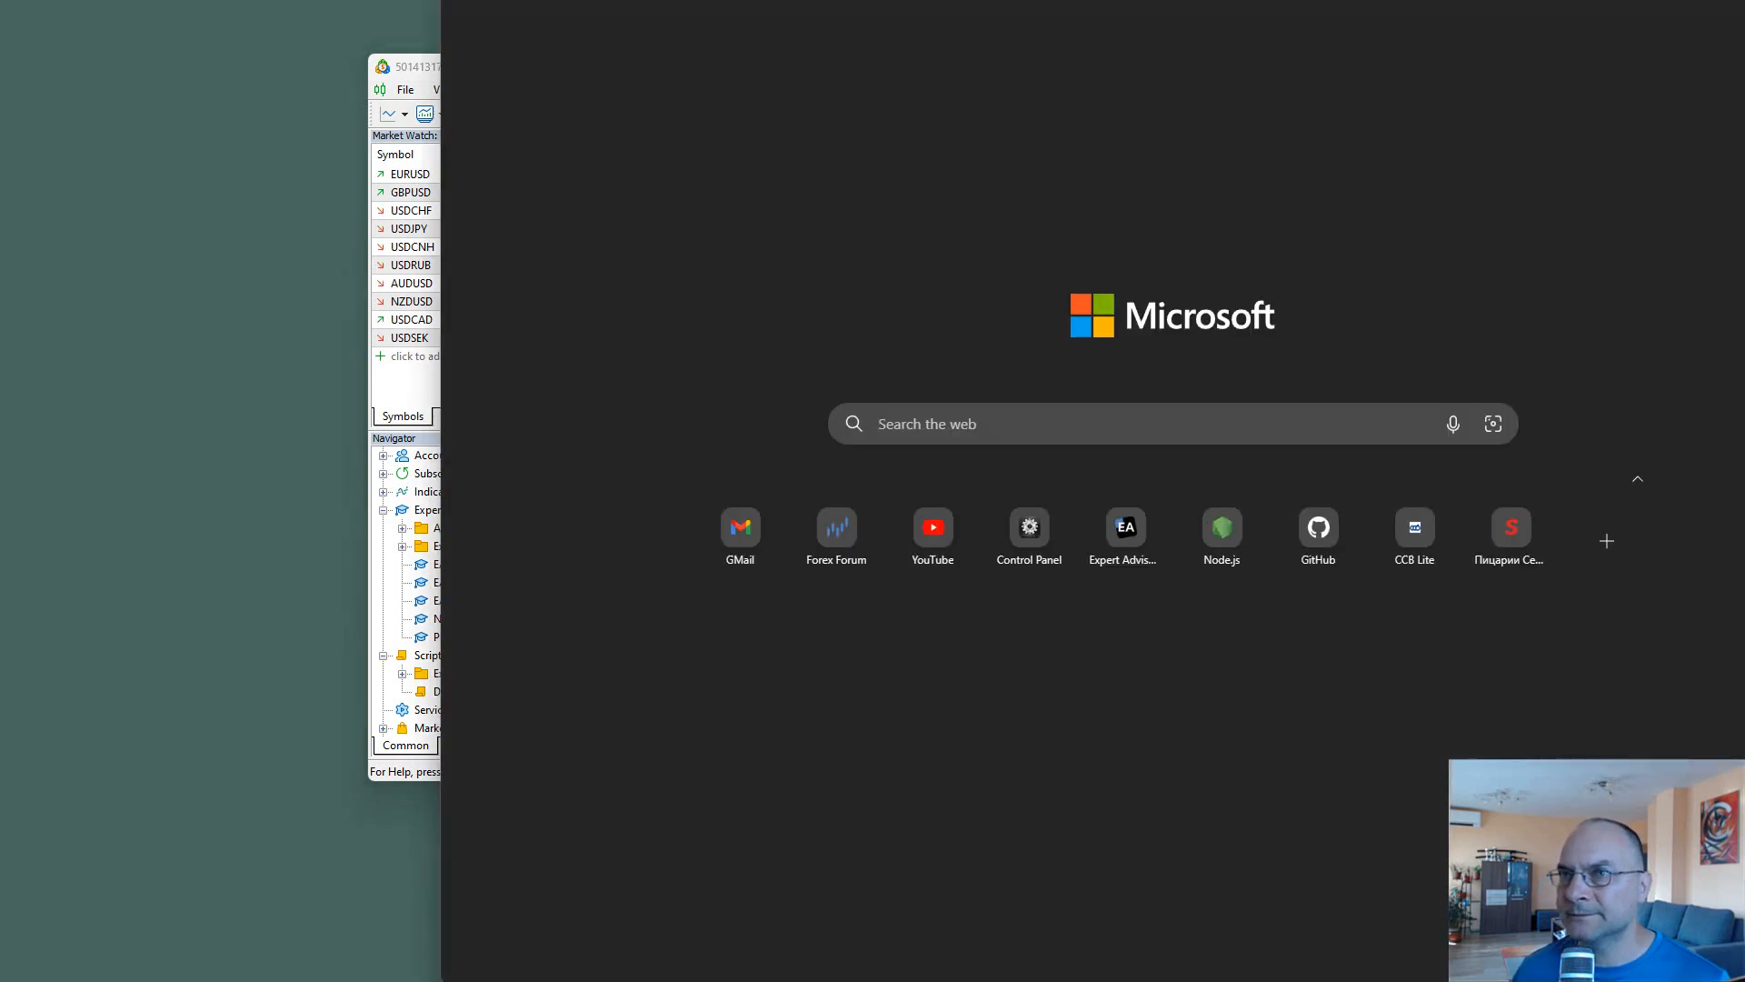
Bring the Edge browser window onto the desktop, collapse the new tab page's quick links, and open time.is.
left_click_drag(1222, 0, 1001, 78)
left_click_drag(218, 61, 584, 363)
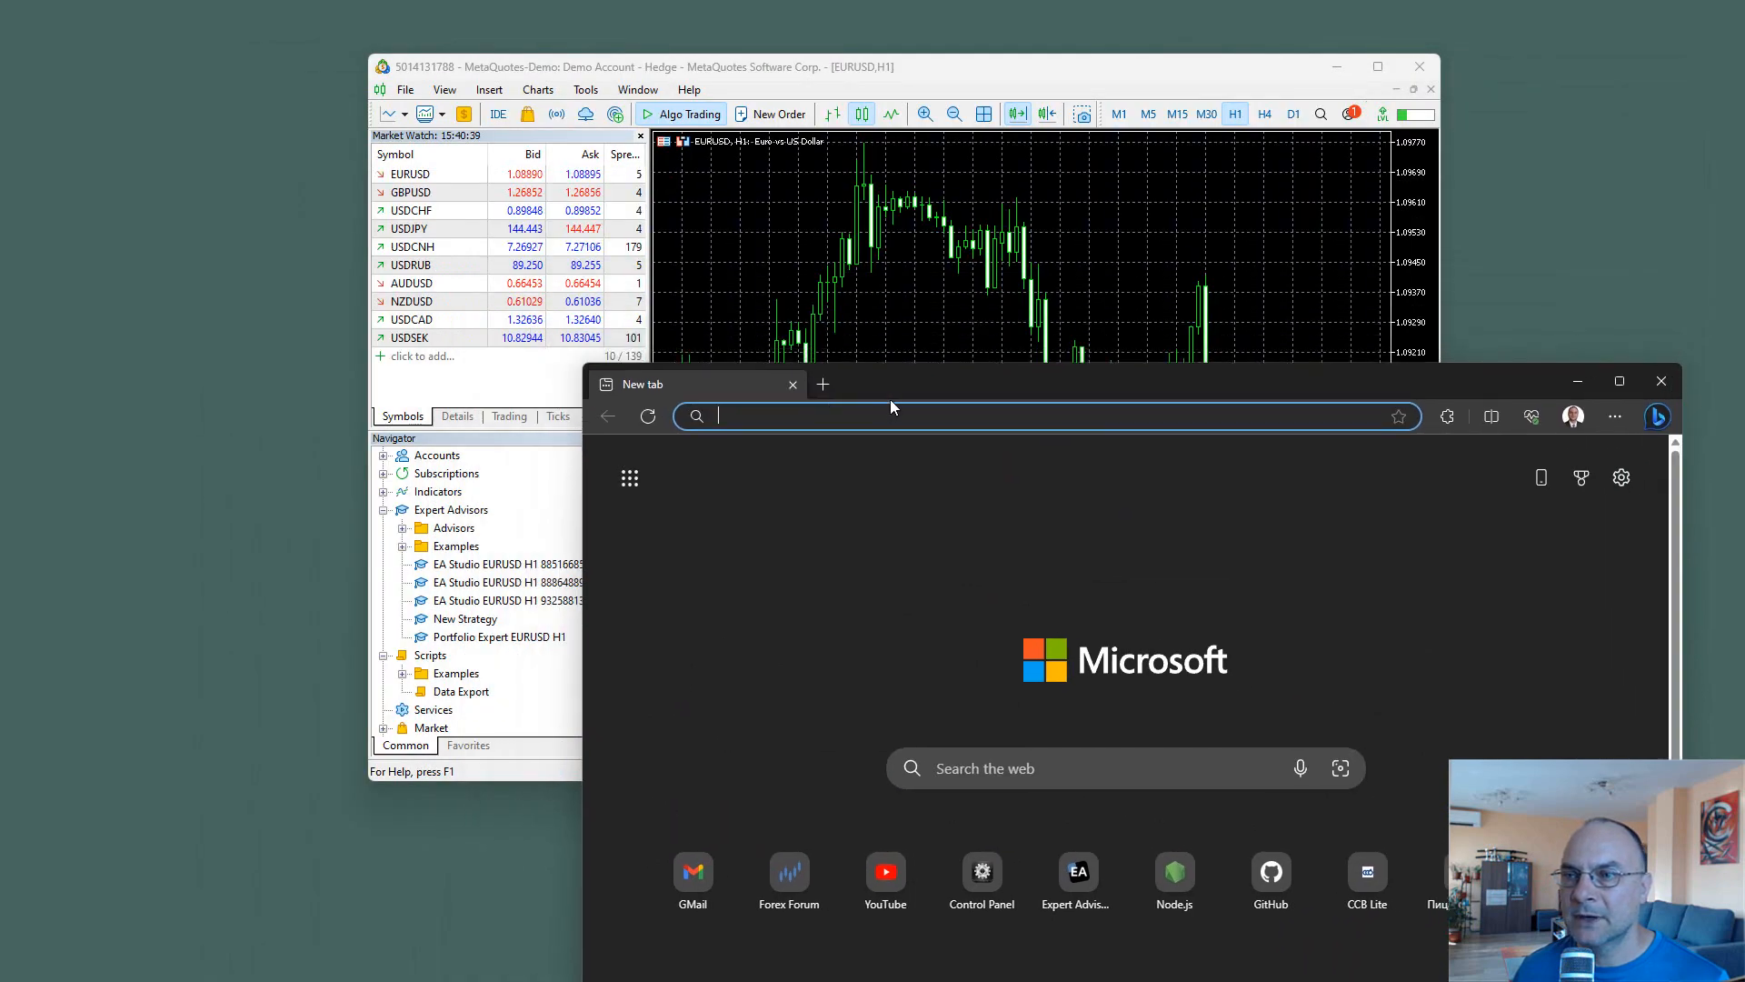
left_click_drag(893, 373, 604, 54)
left_click(1310, 508)
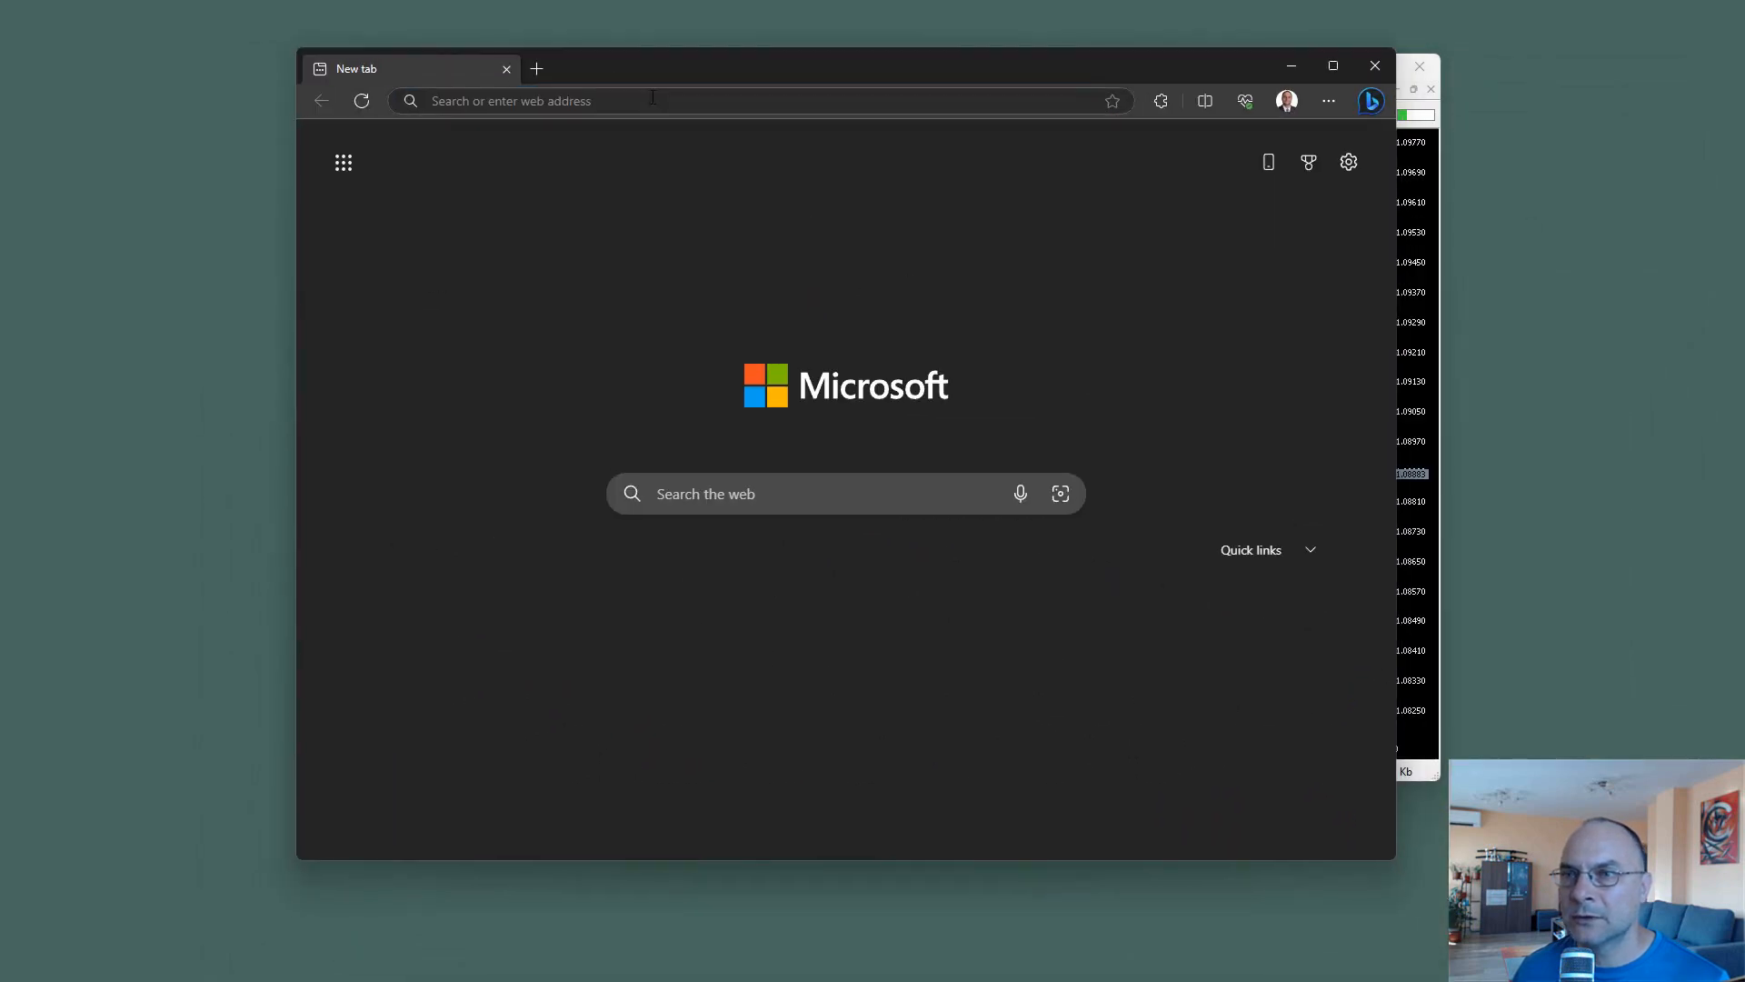
left_click(652, 96)
type("time.is")
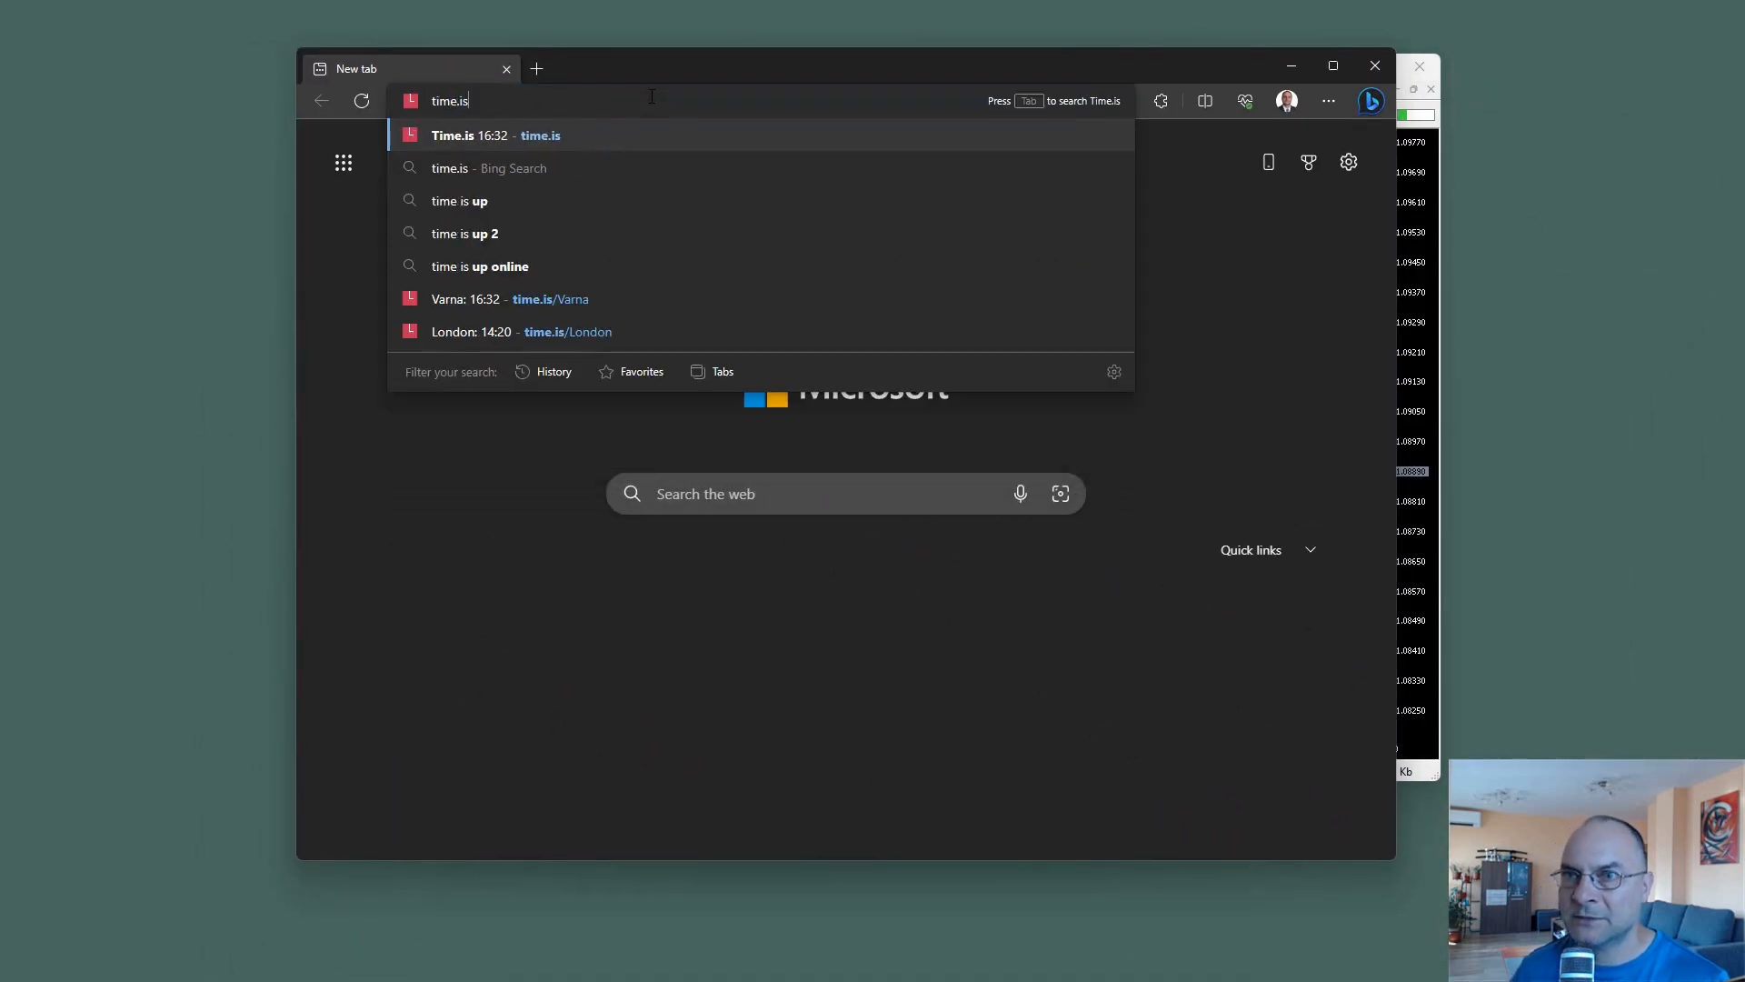
key("Return")
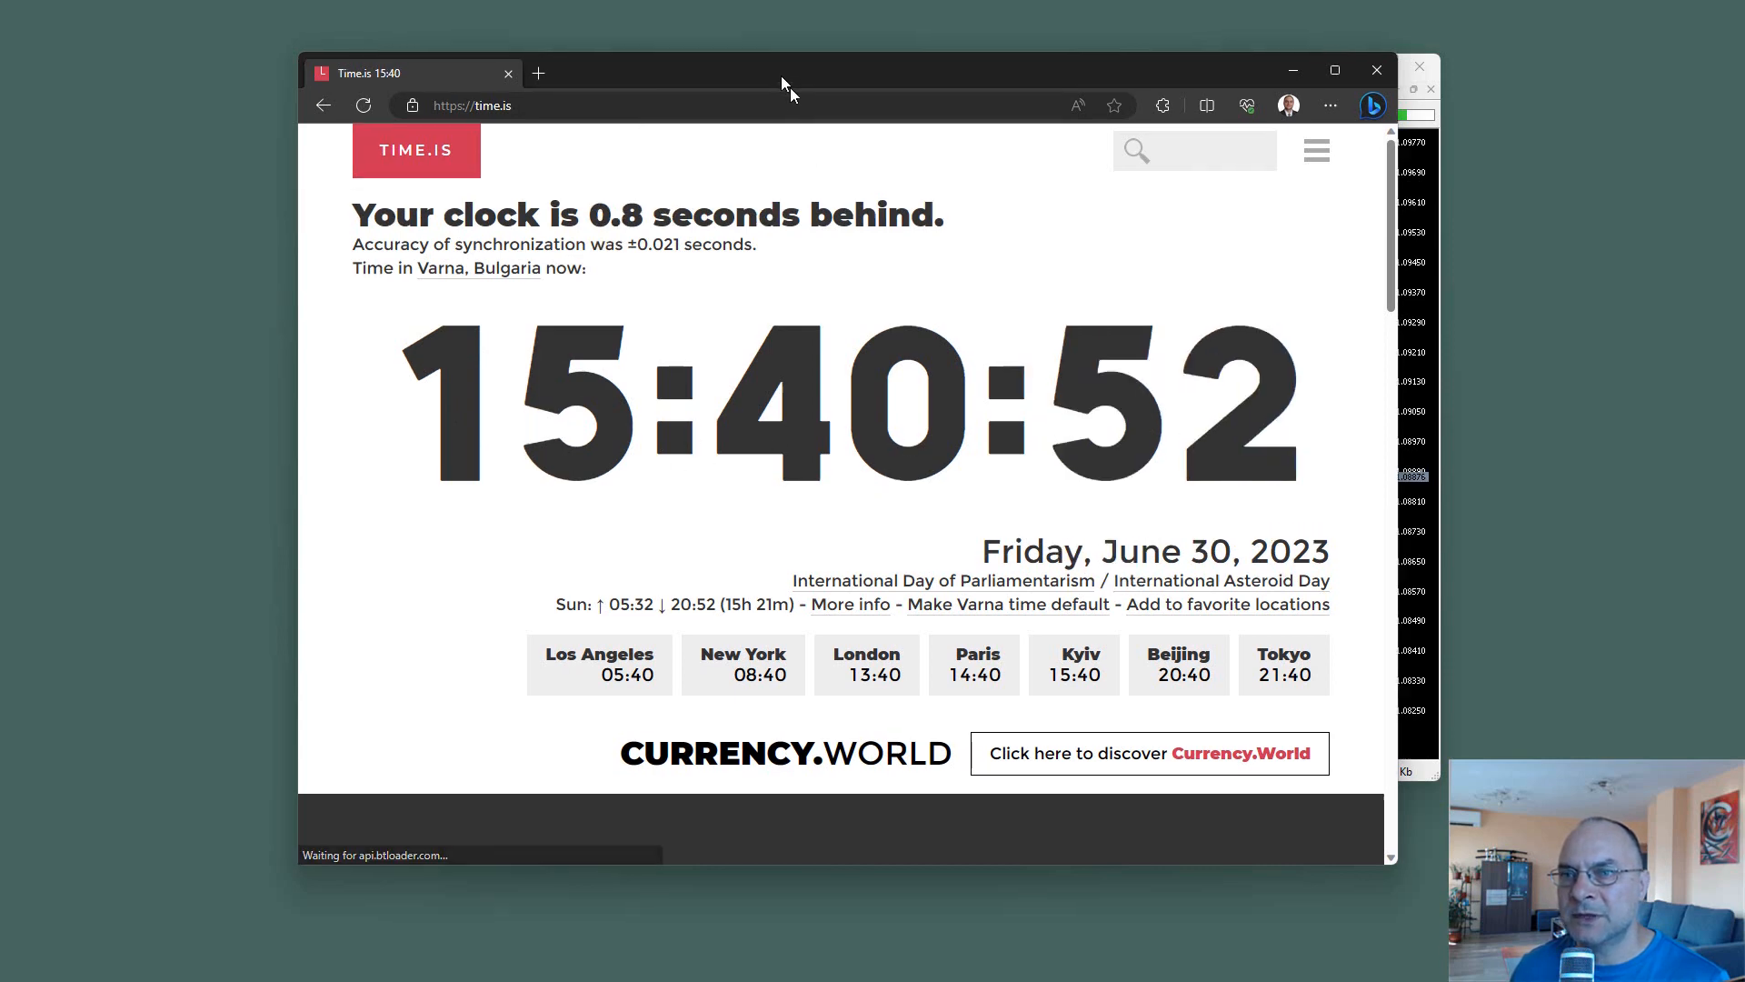
Place the time.is window below MetaTrader's Market Watch clock to compare the times, and open the Varna, Bulgaria time page.
left_click_drag(784, 77, 924, 394)
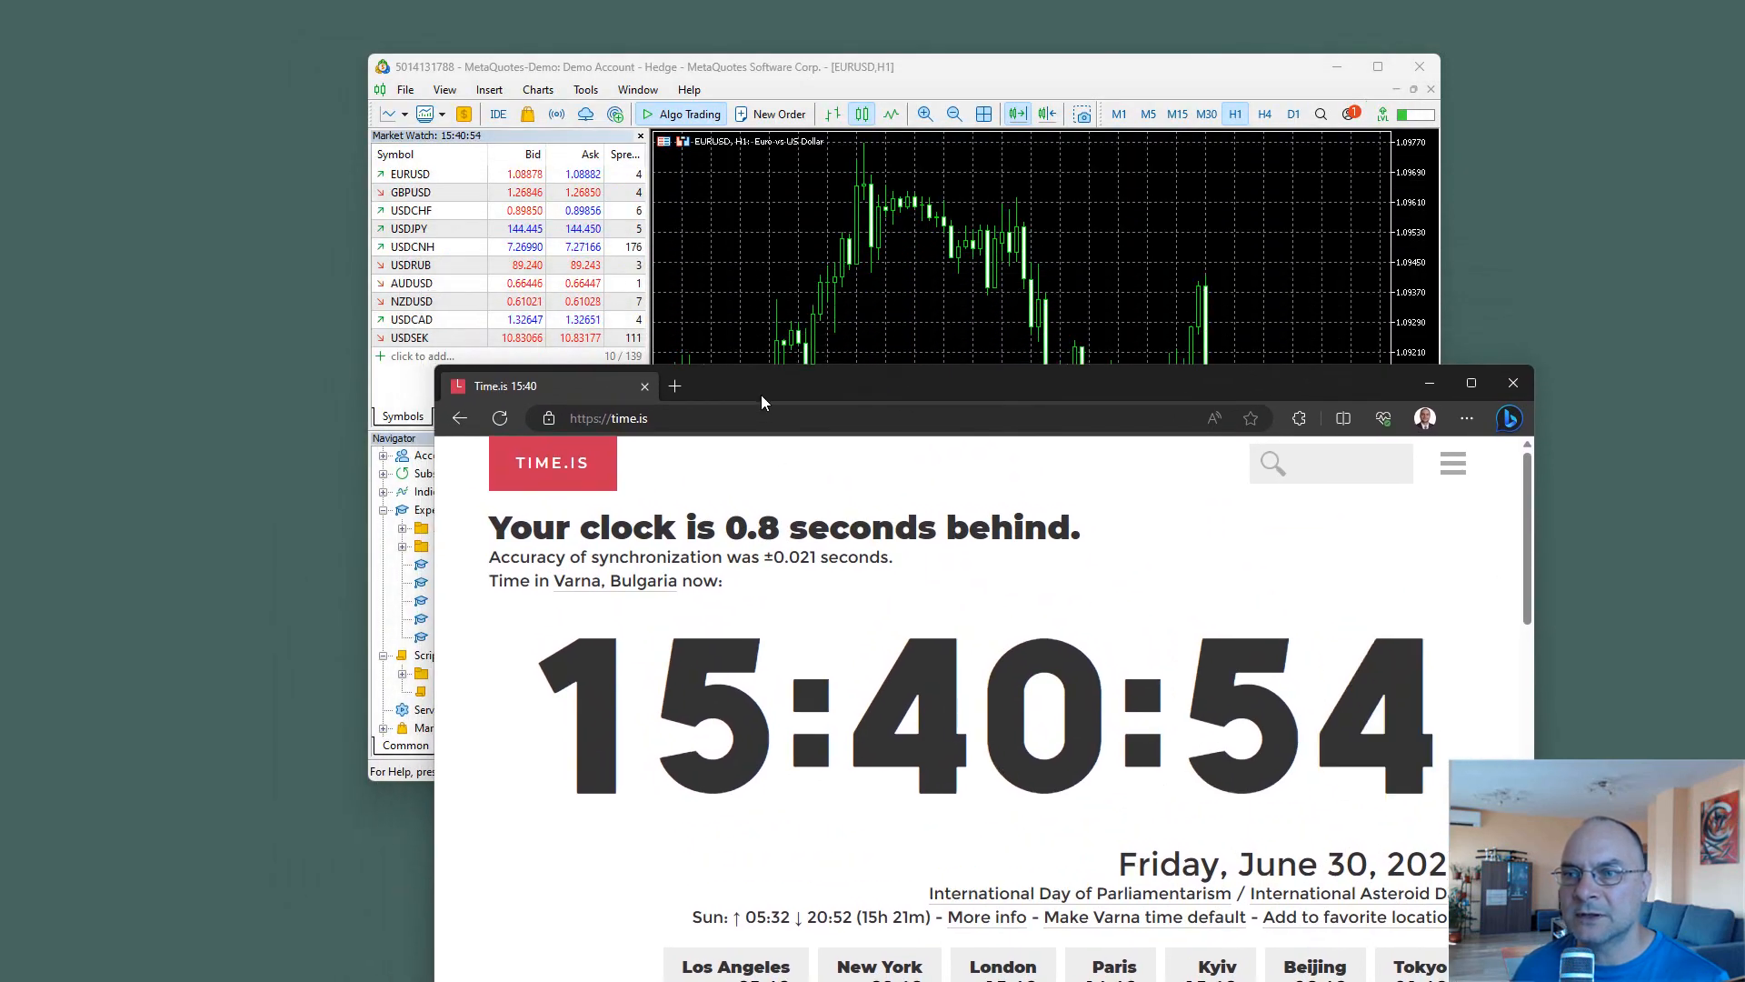
left_click_drag(773, 389, 571, 229)
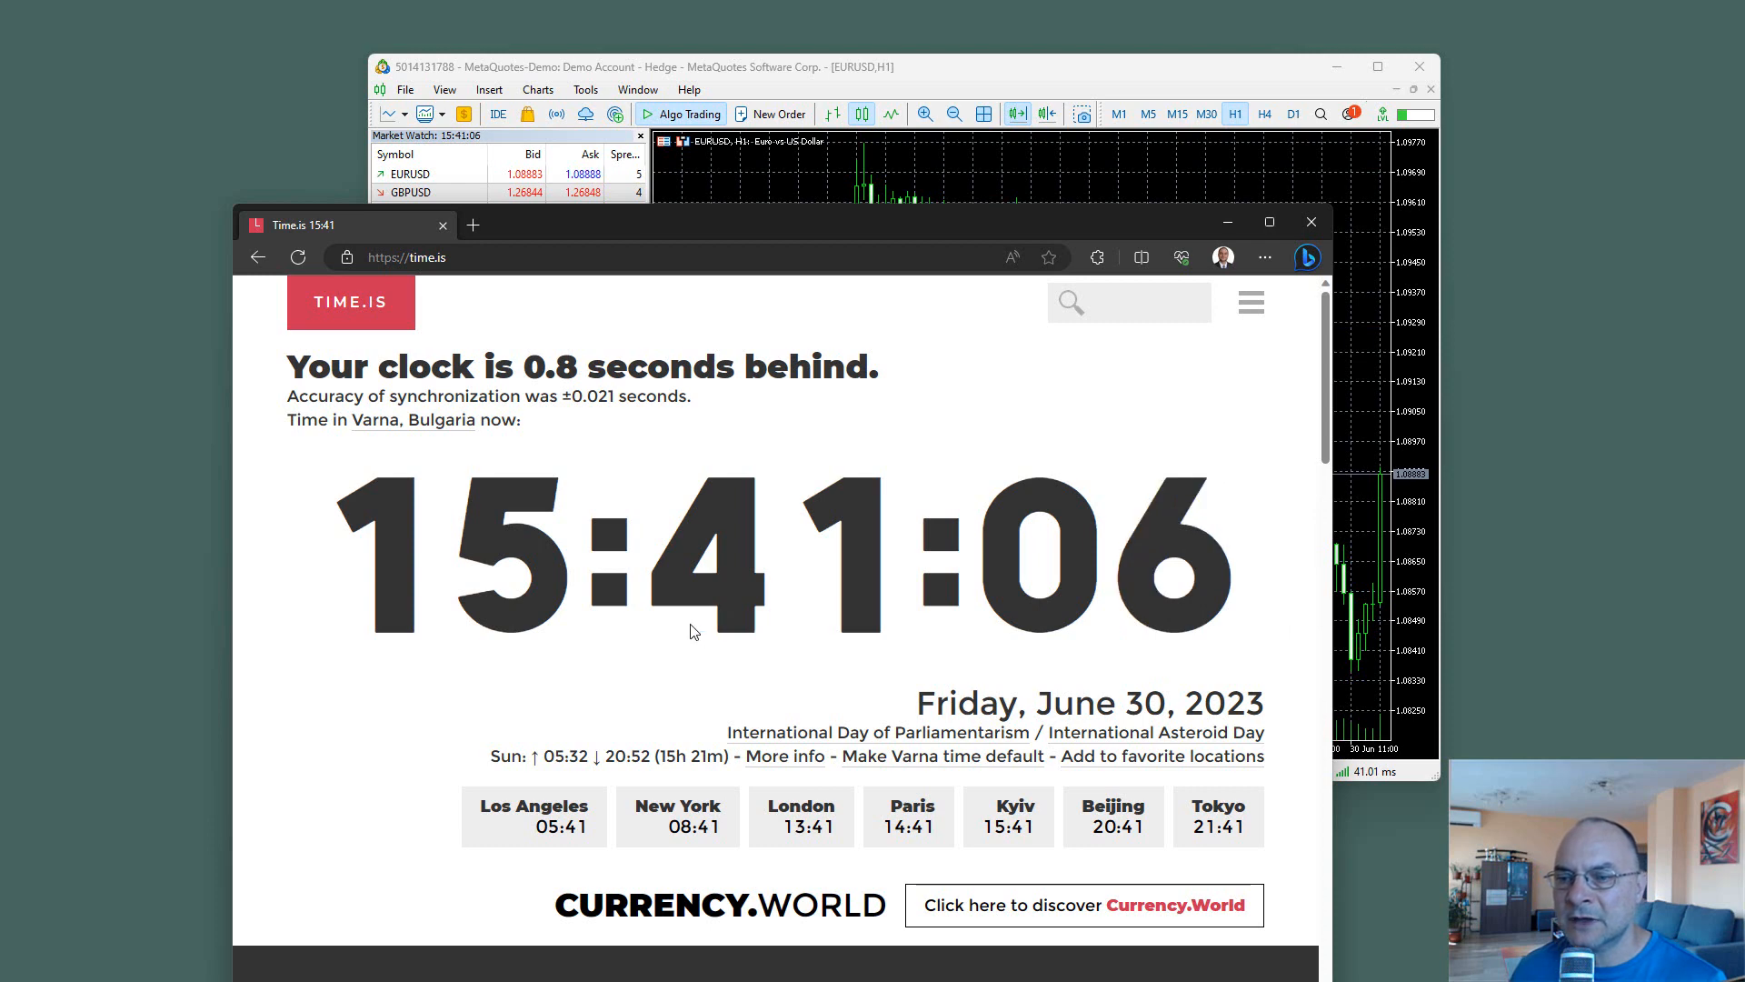
scroll(723, 614, "down", 4)
scroll(726, 618, "up", 4)
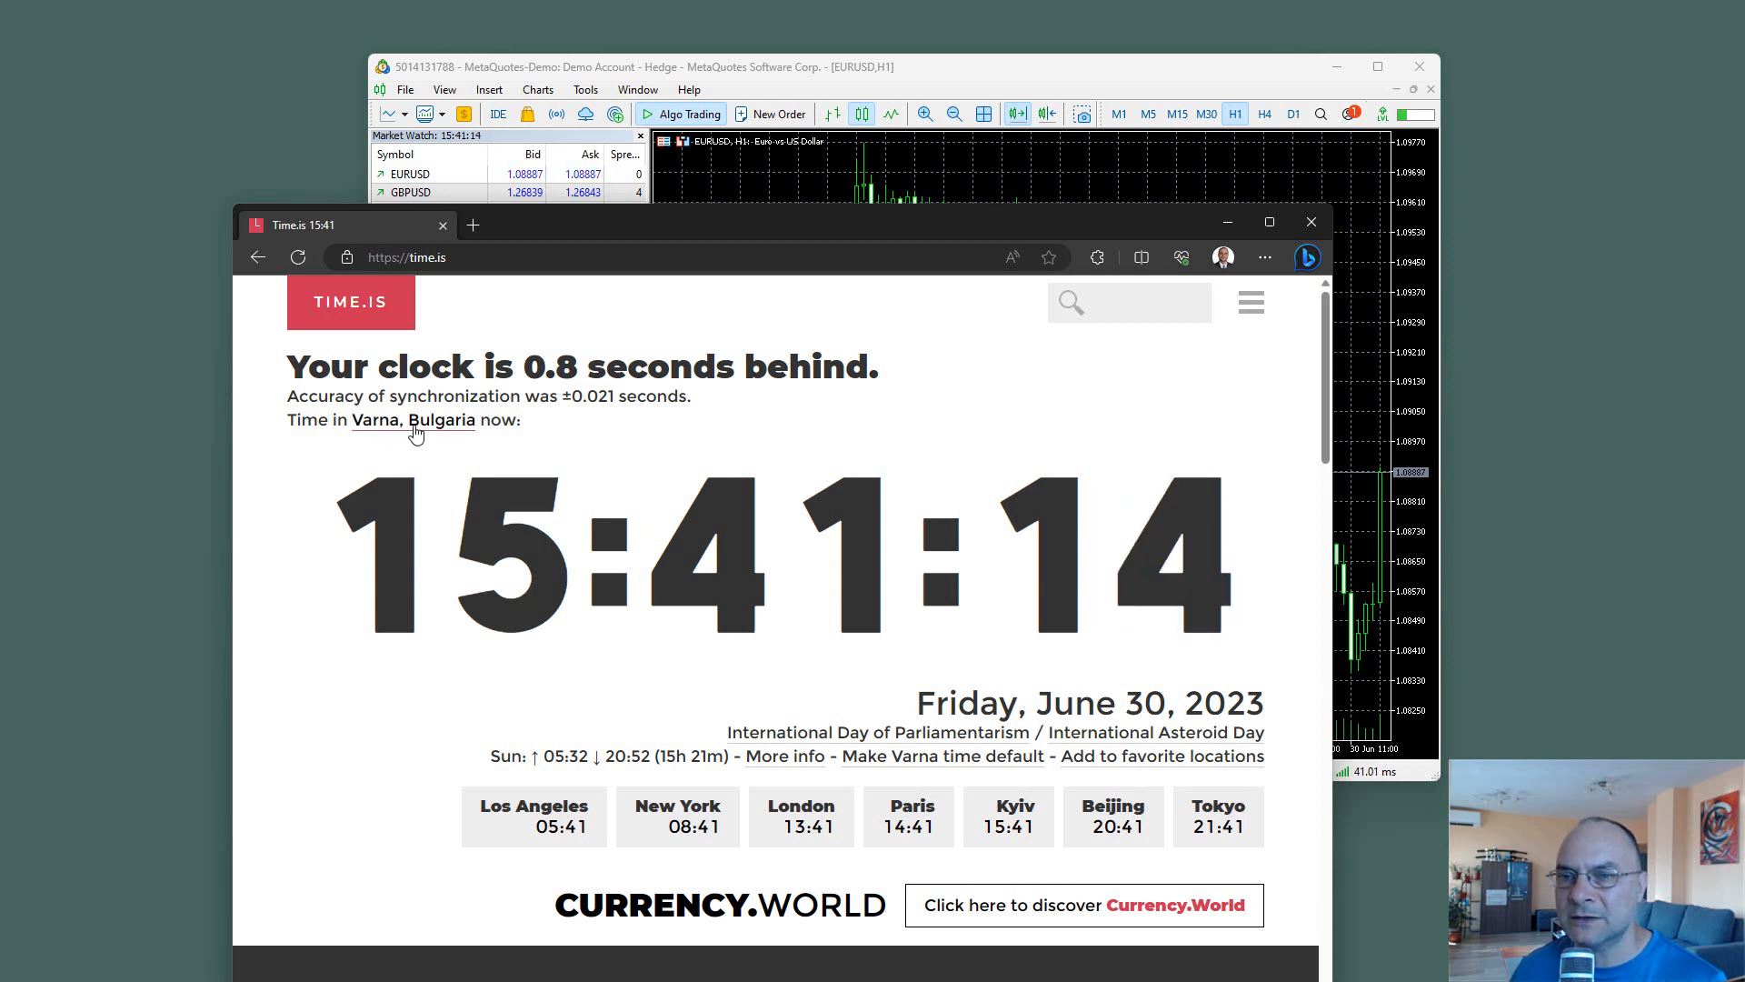
left_click(414, 429)
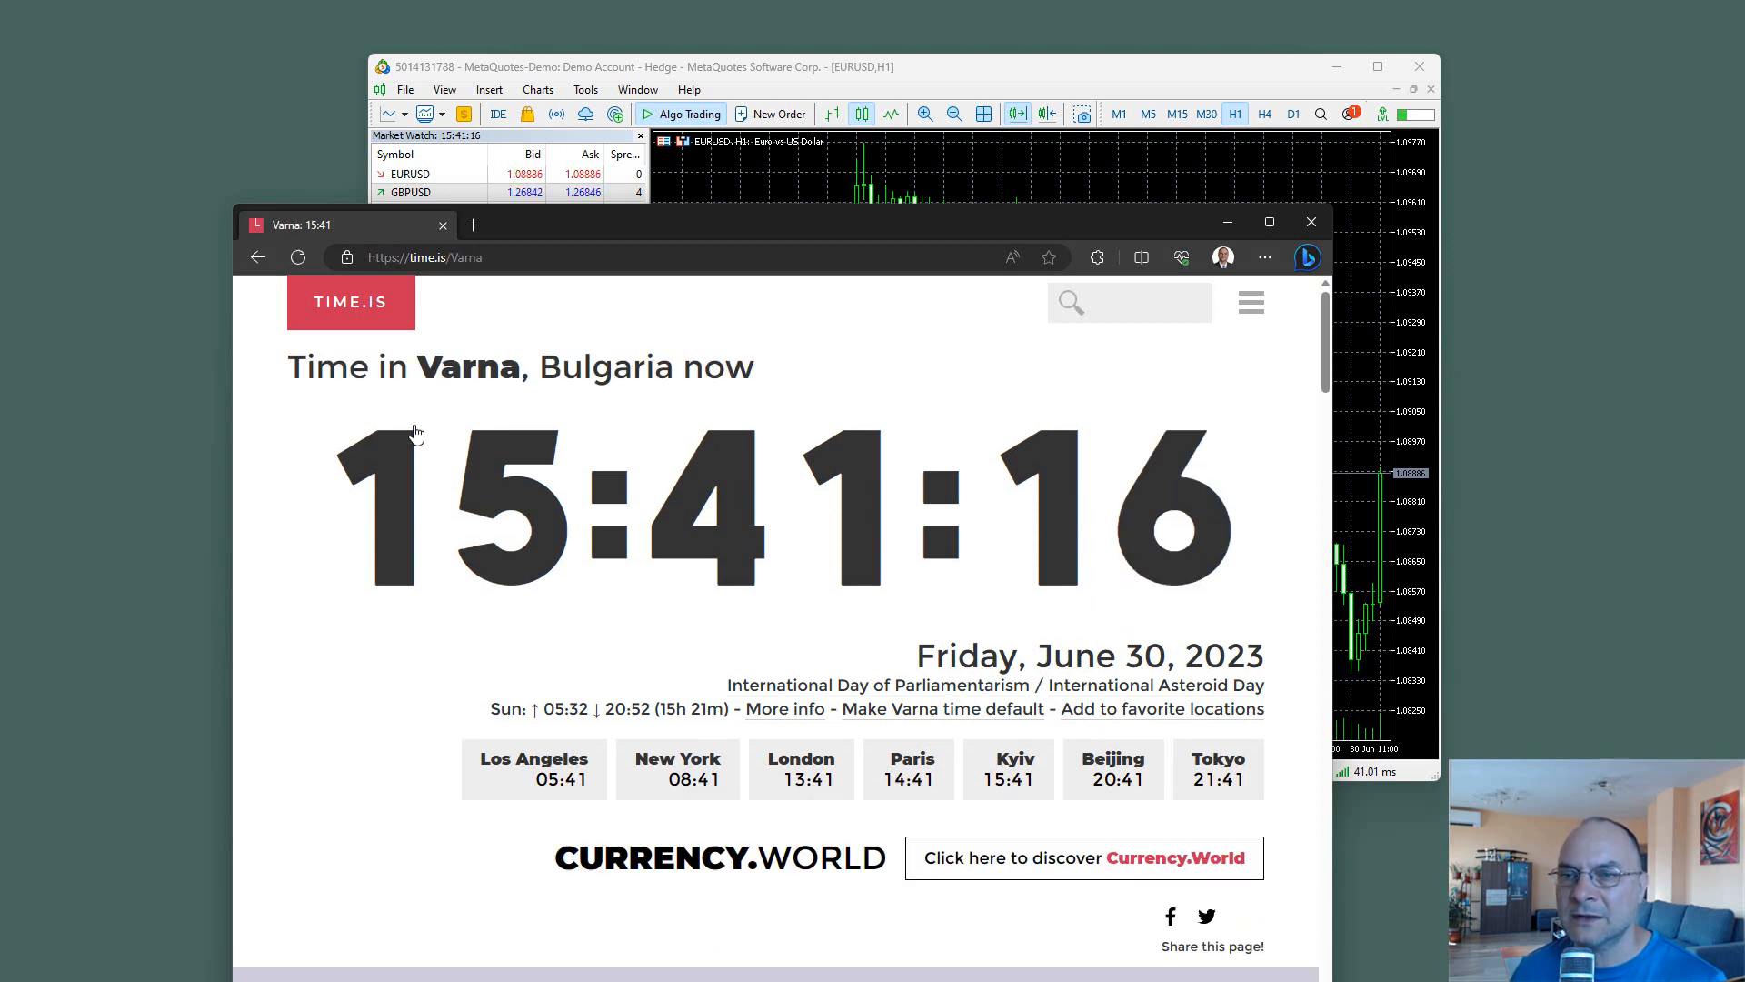
Find the UTC offset in the time zone info for Varna and highlight it.
scroll(796, 445, "down", 5)
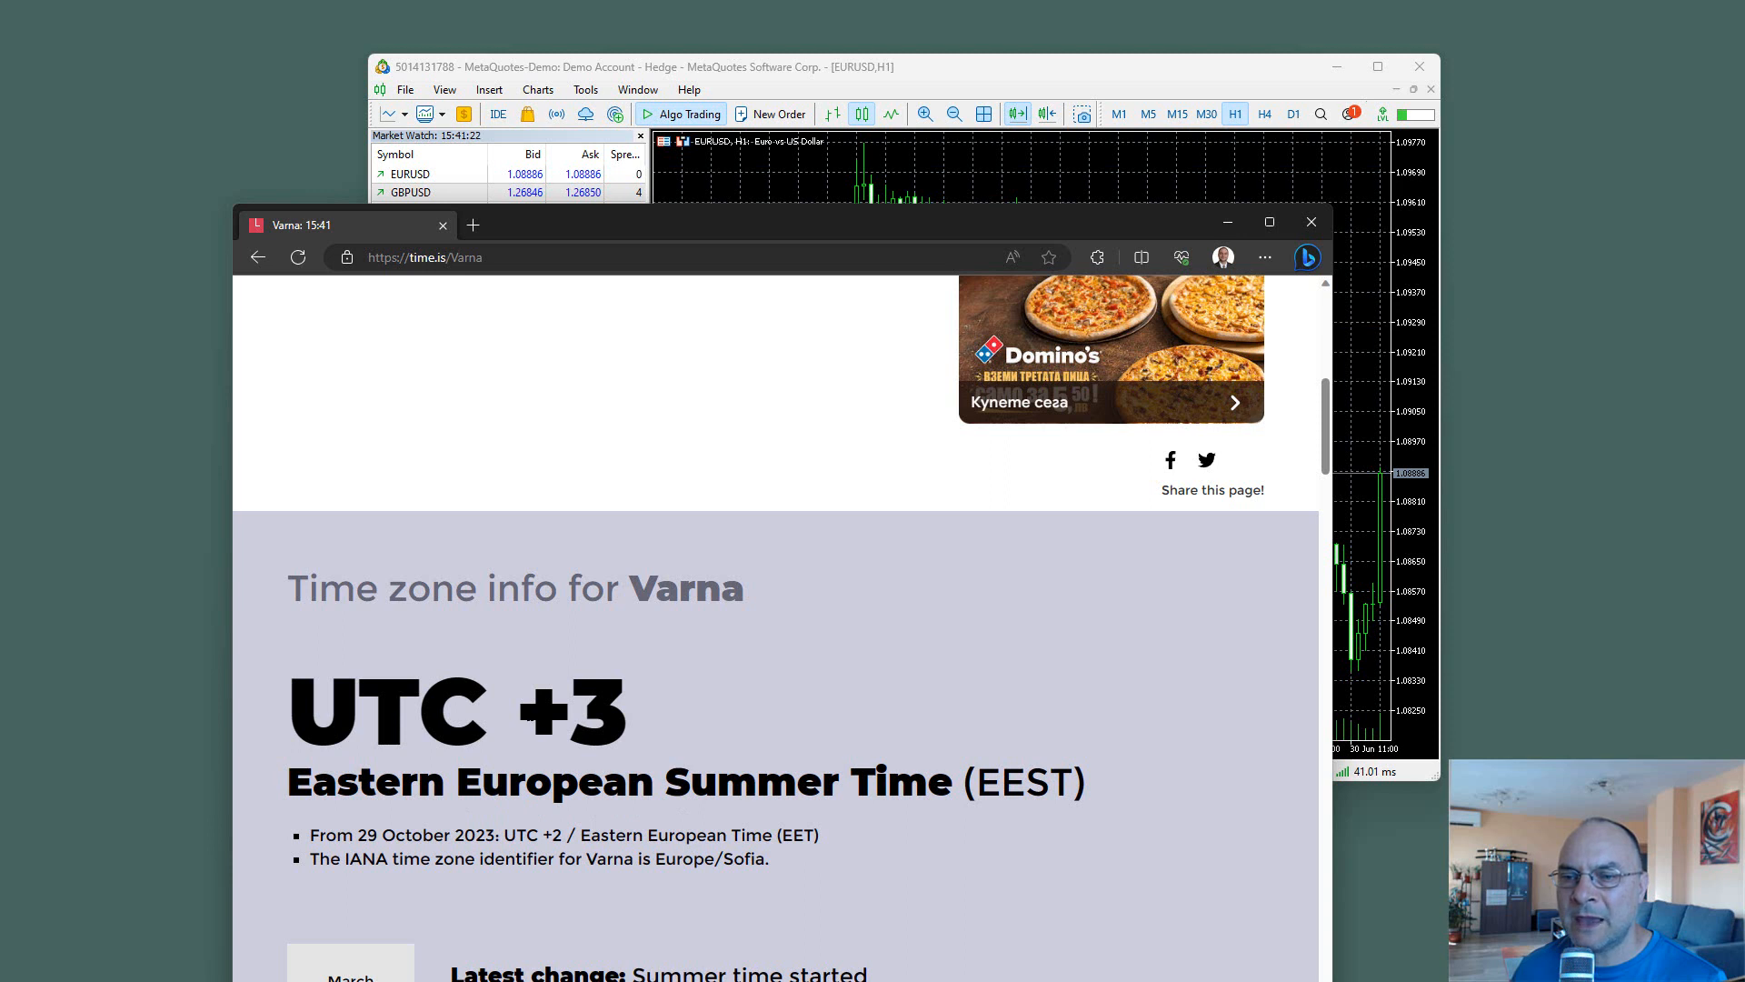
left_click_drag(617, 705, 299, 709)
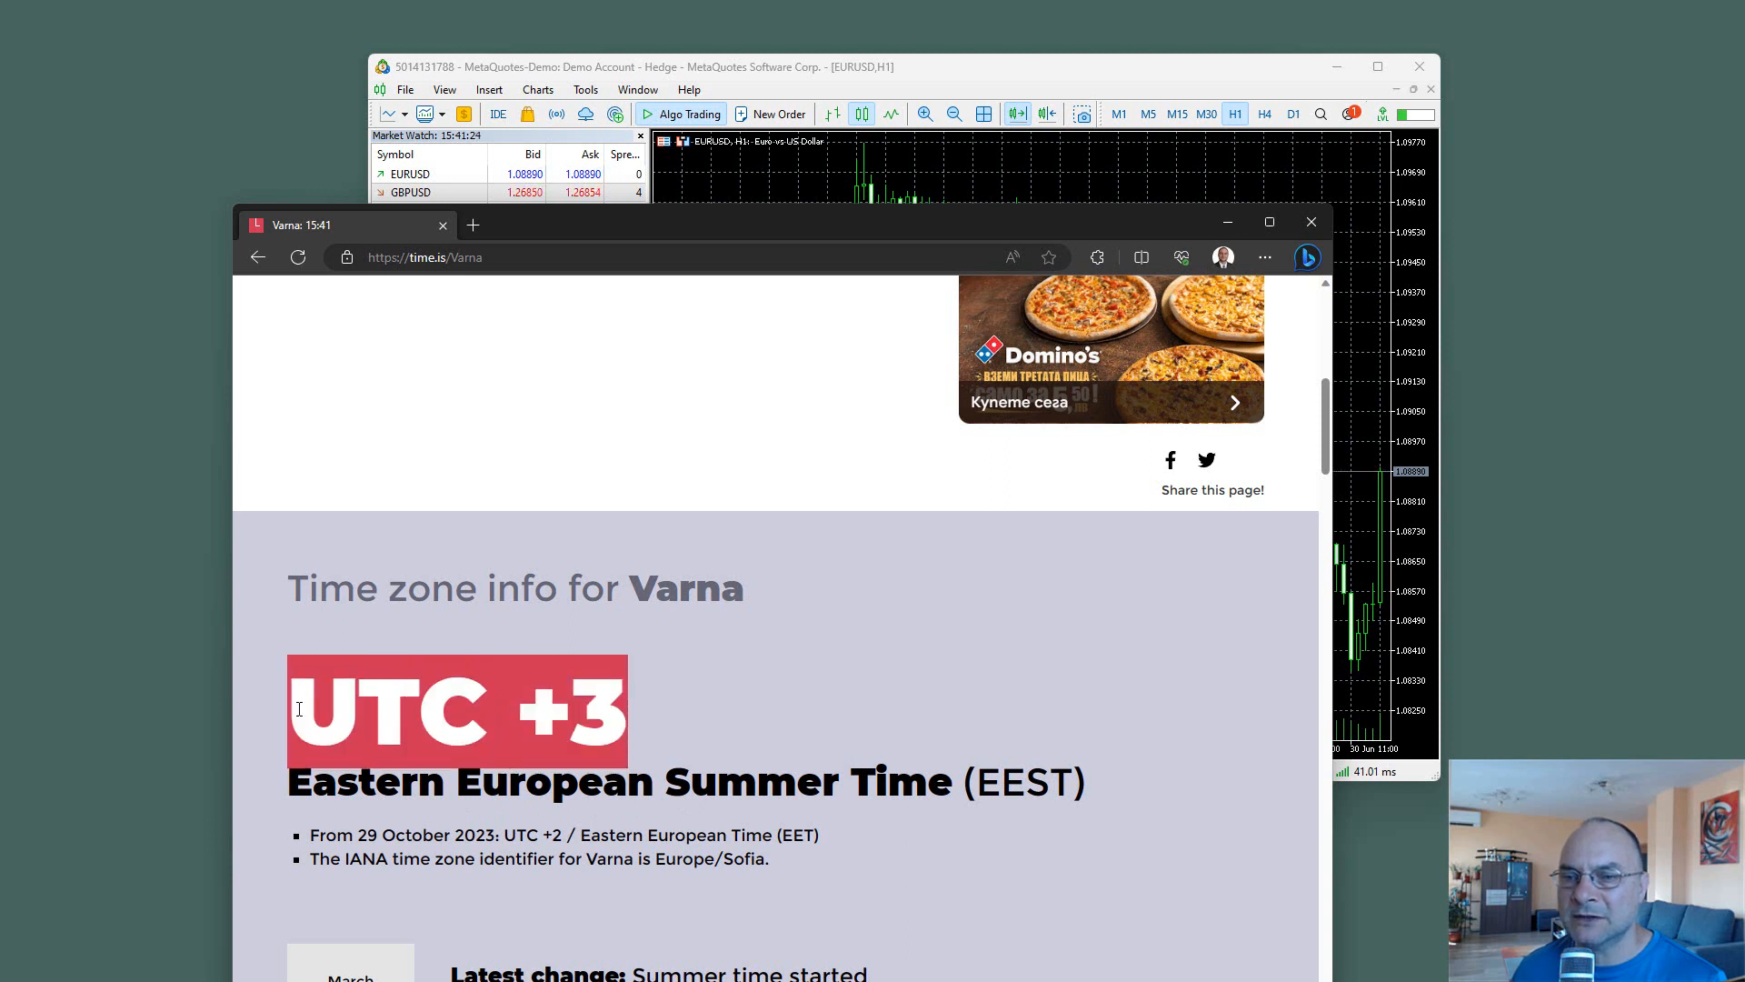
left_click(783, 700)
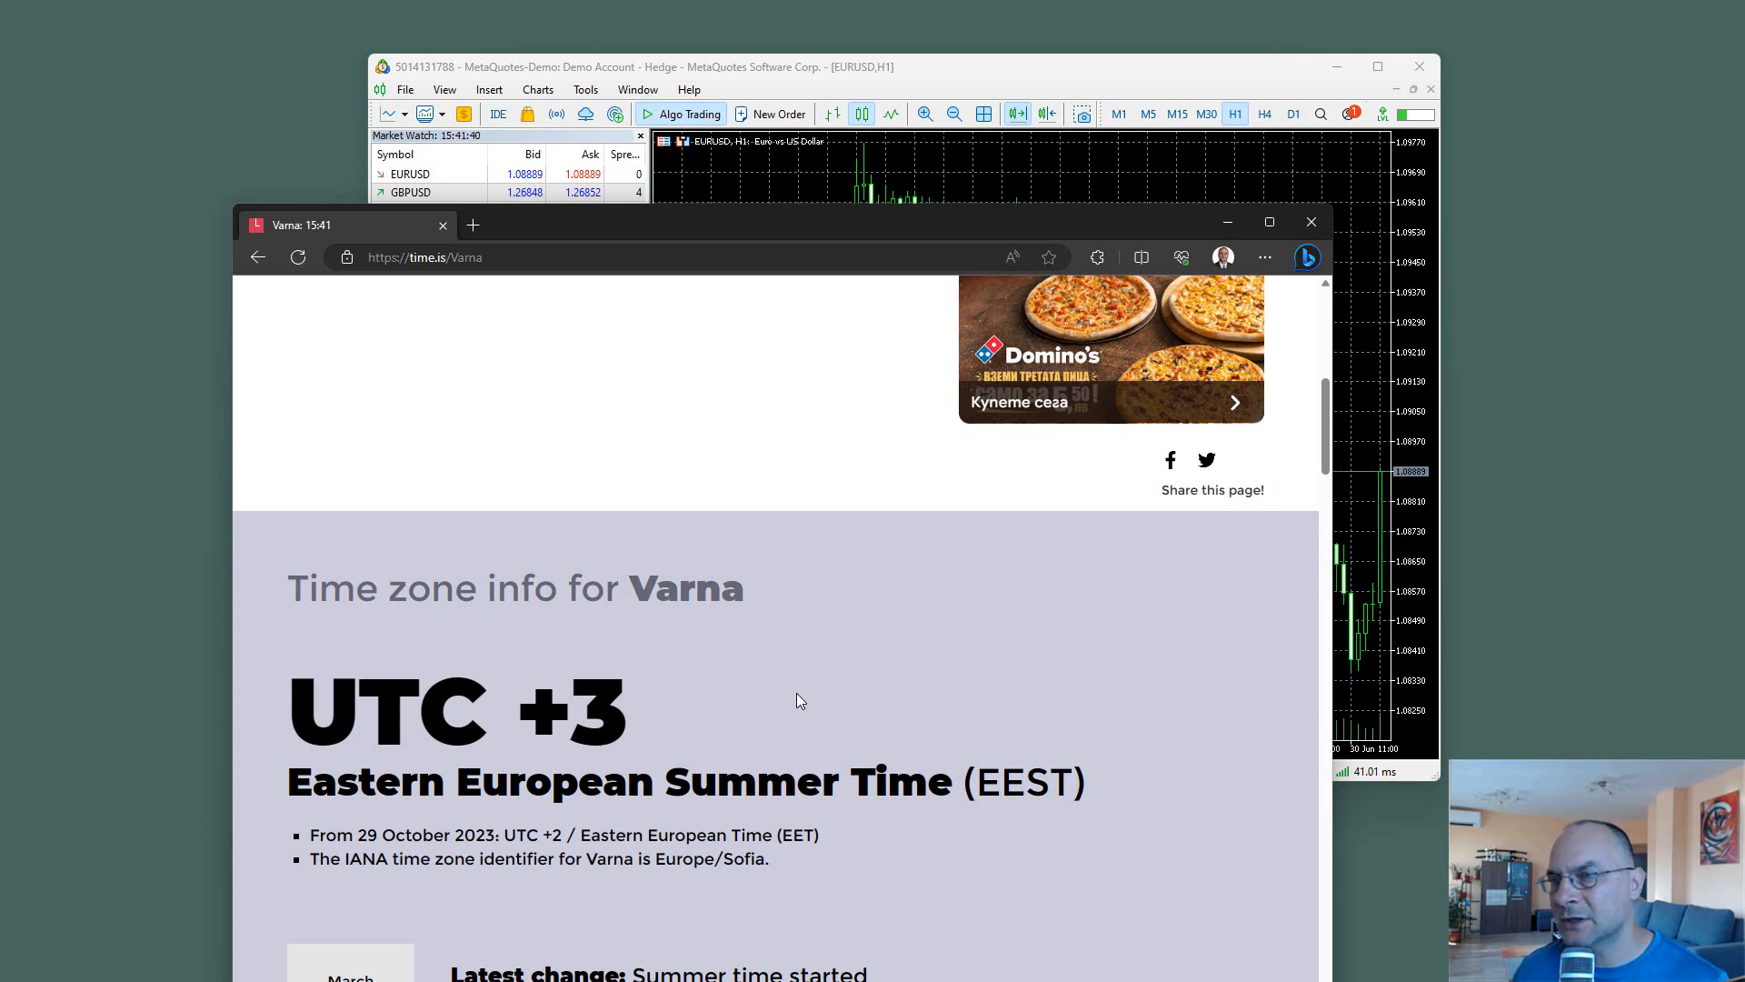
Switch to MetaTrader, move its window clear of the browser page, and inspect the EURUSD H1 chart at closer zoom before restoring the zoom.
left_click(929, 87)
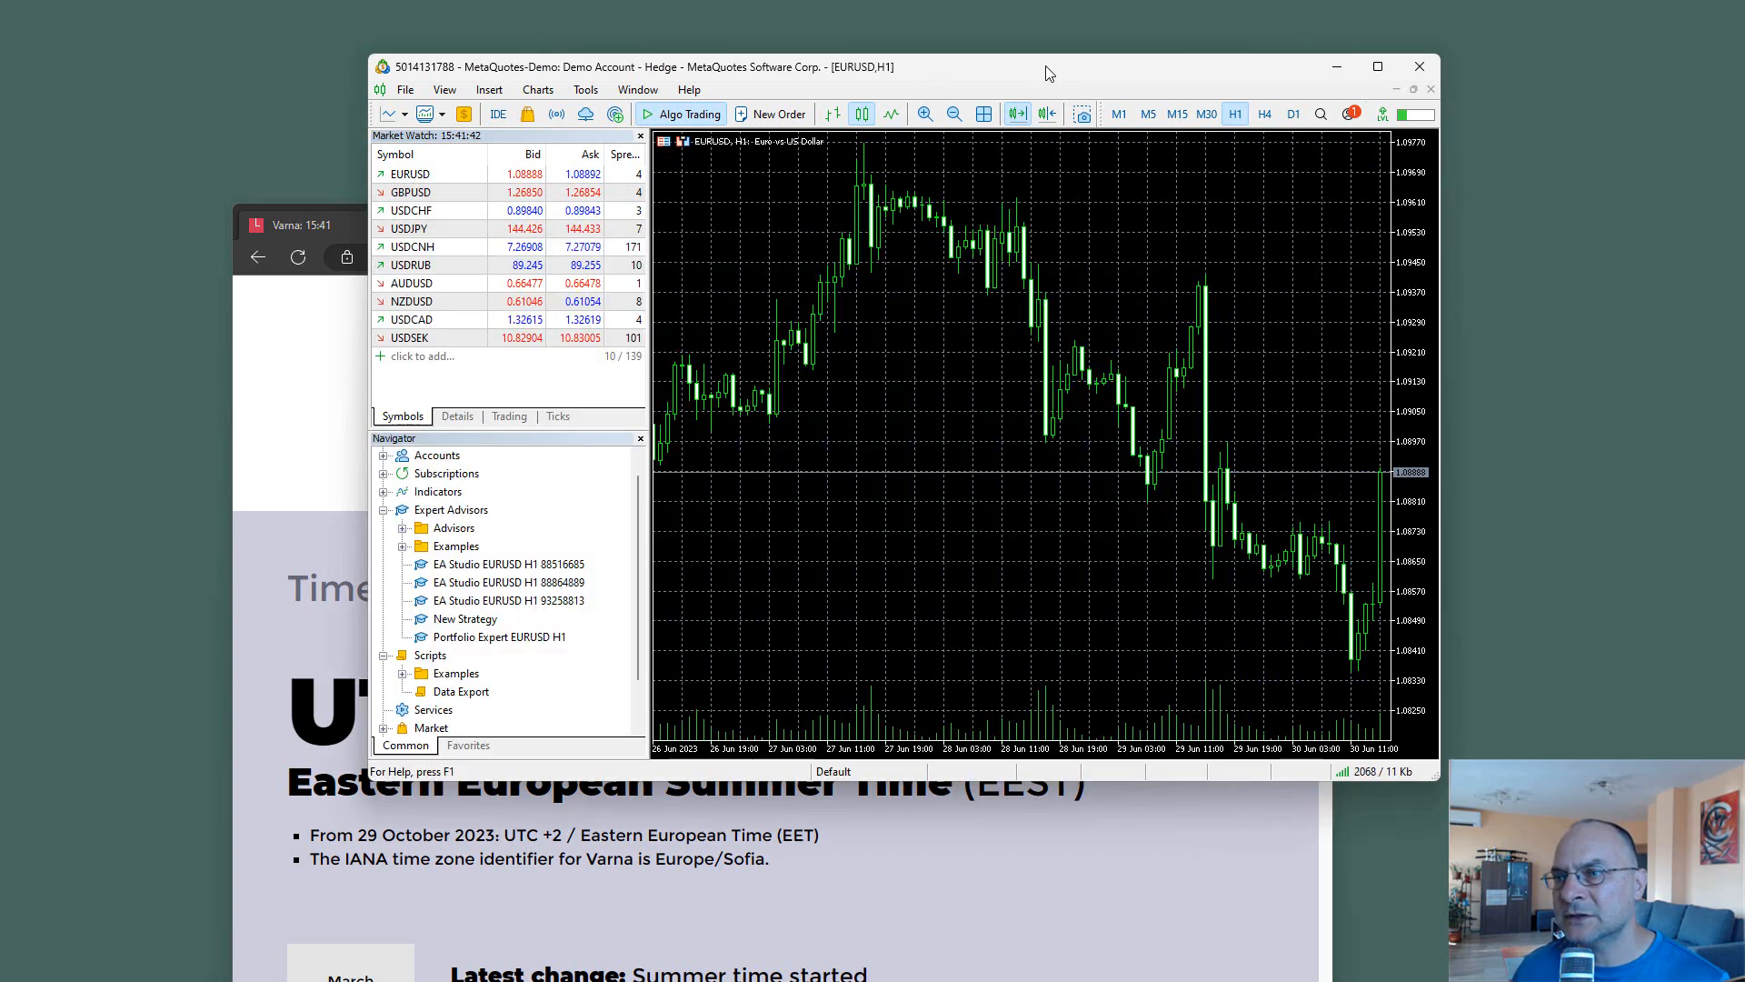
left_click_drag(1046, 73, 1224, 59)
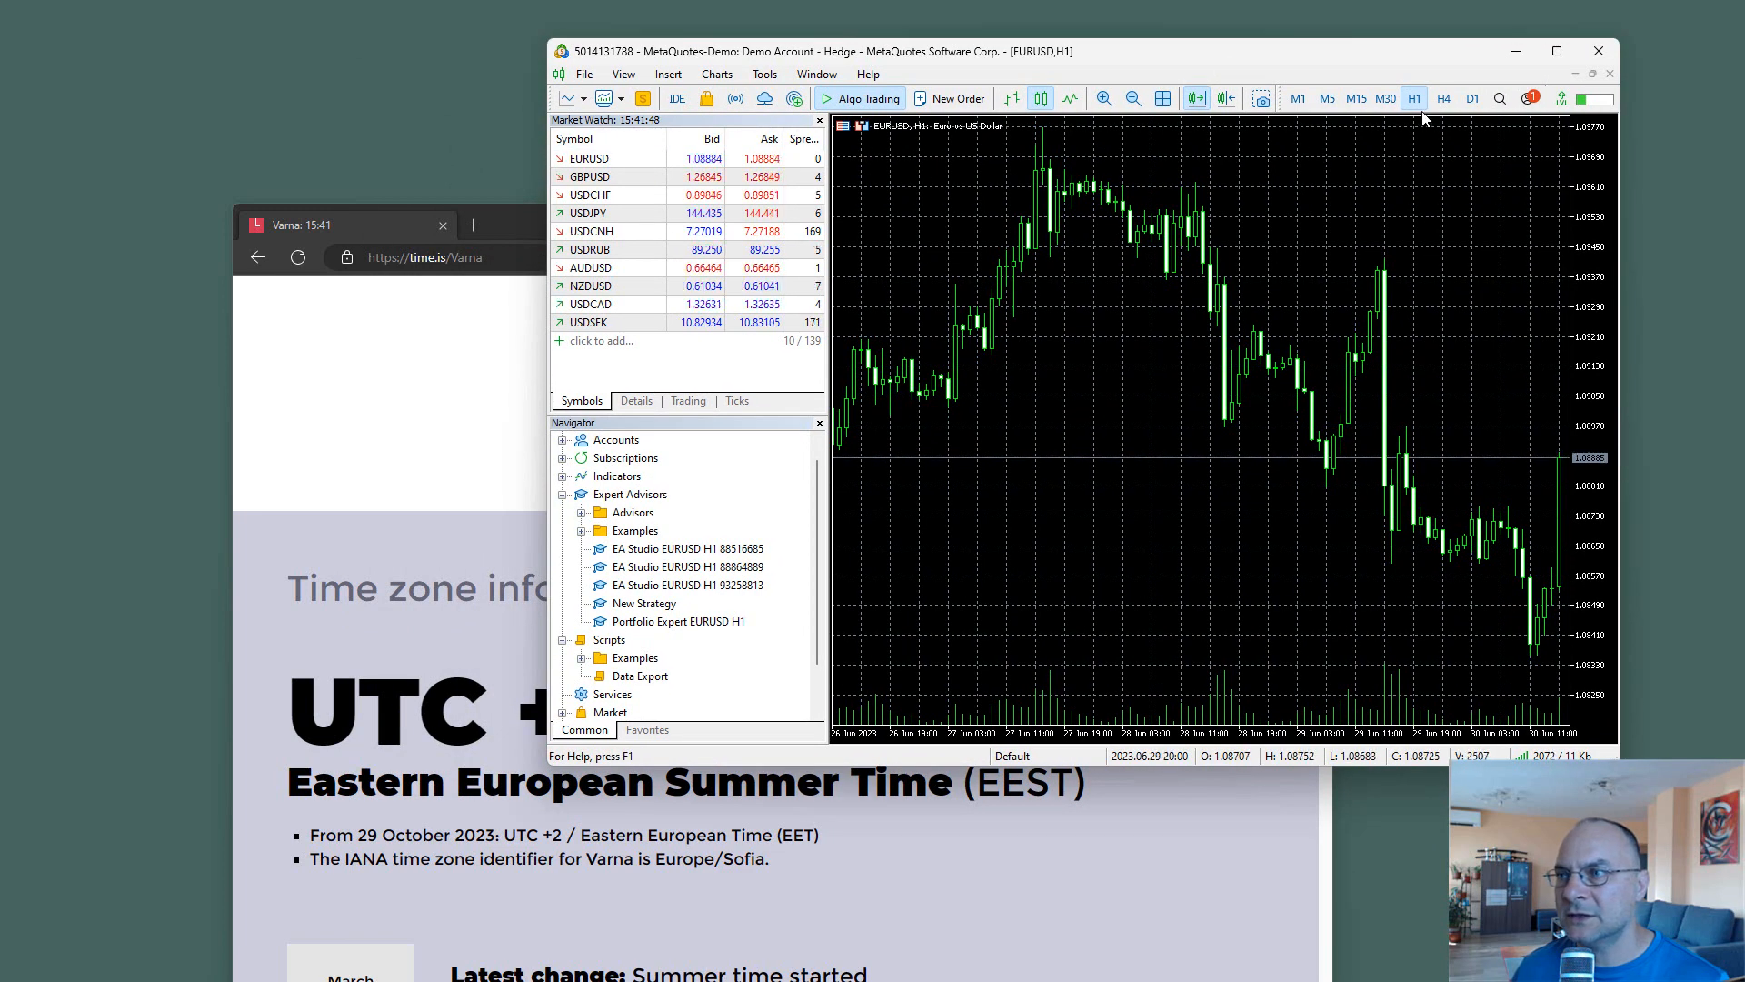
left_click(1104, 99)
left_click(1103, 99)
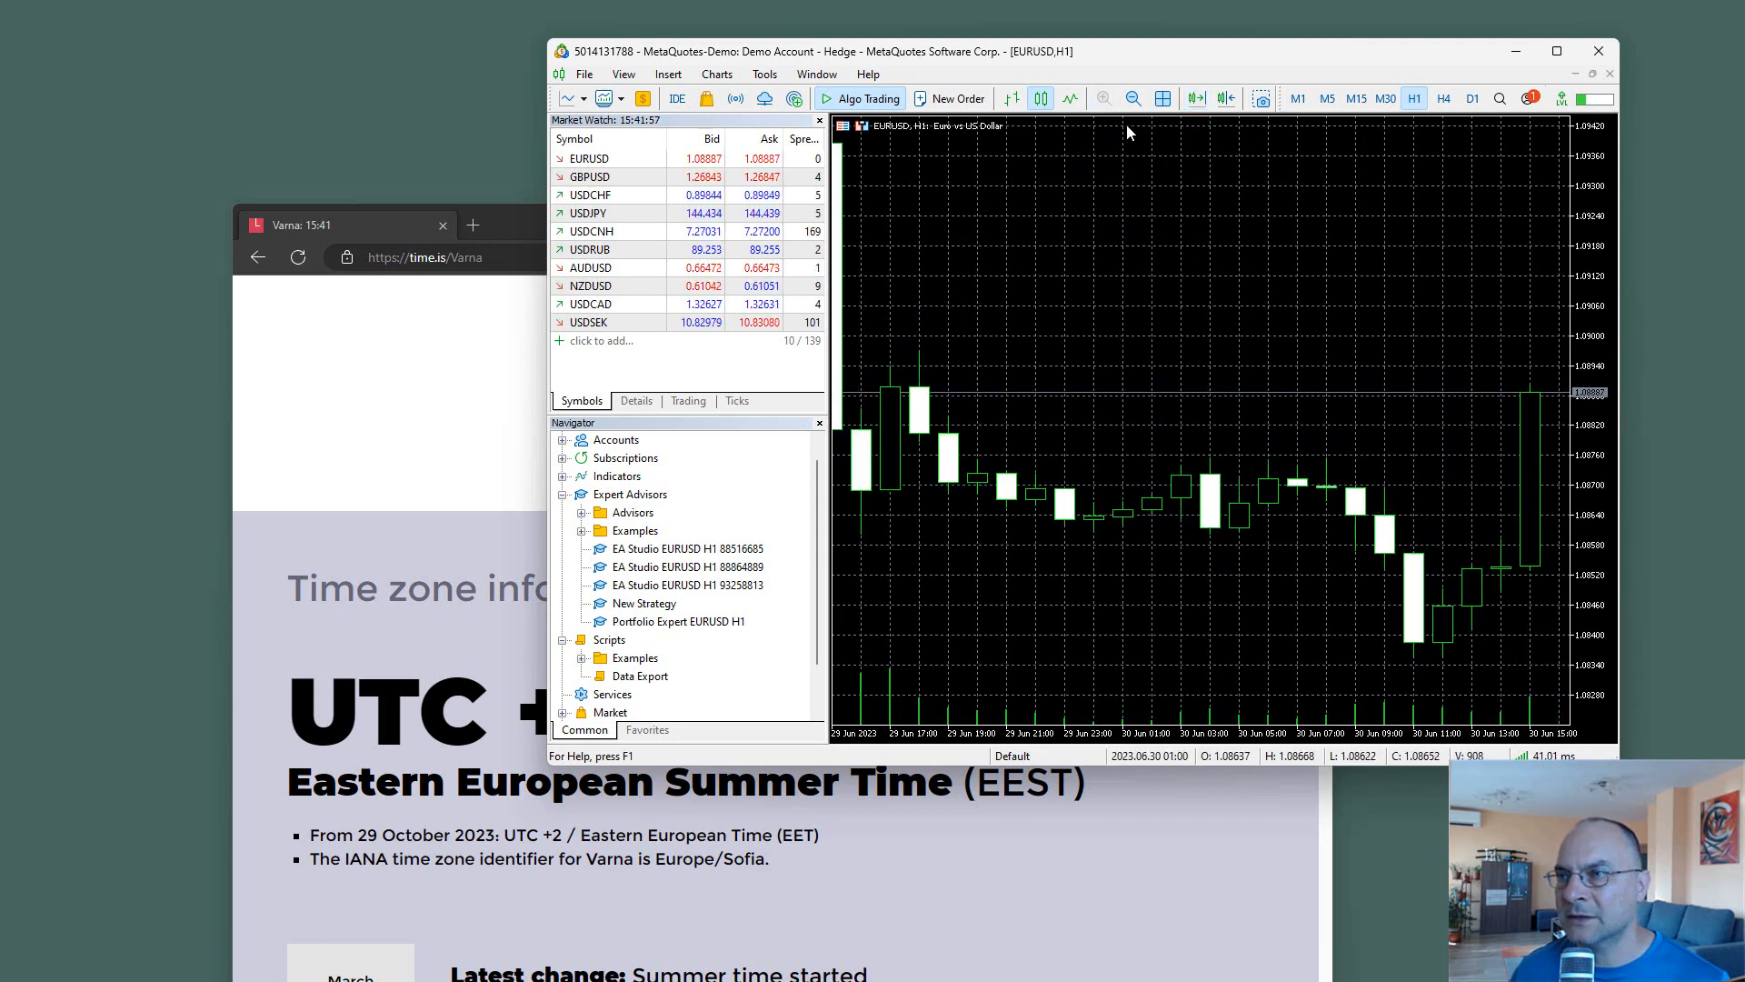
key("minus")
key("minus")
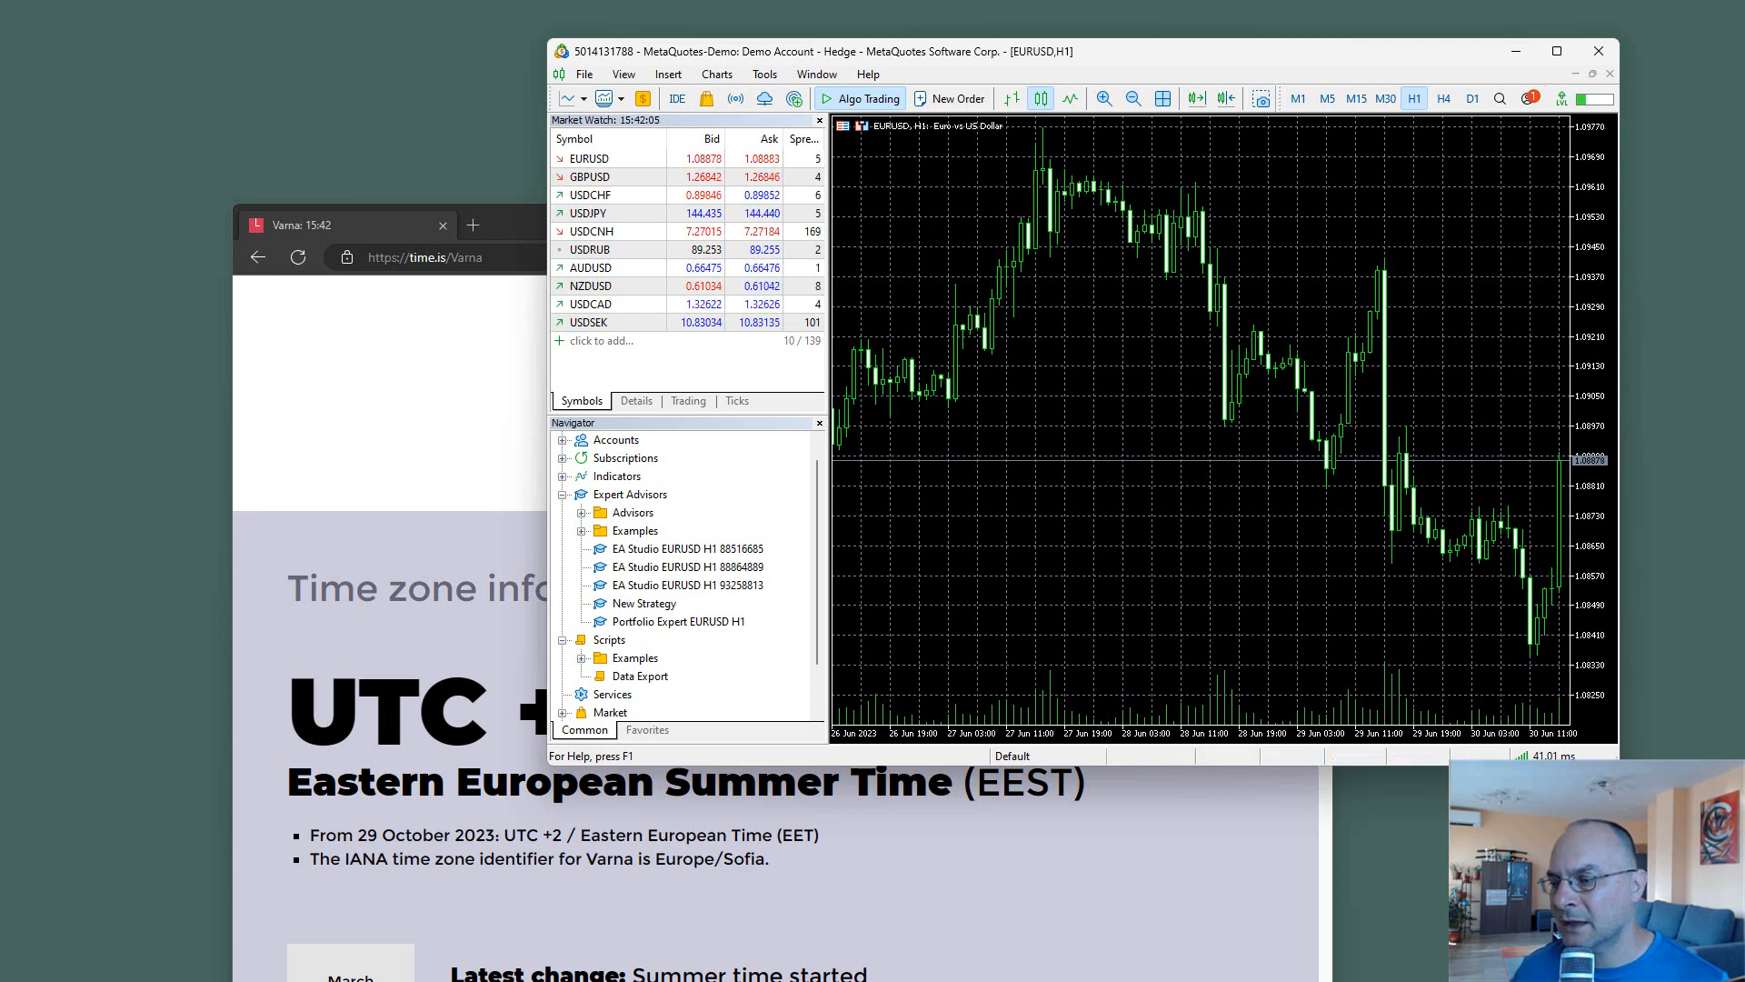
Switch to the Edge window, open eas.forexsb.com in place of the time page, and move the window higher on the desktop.
left_click(428, 401)
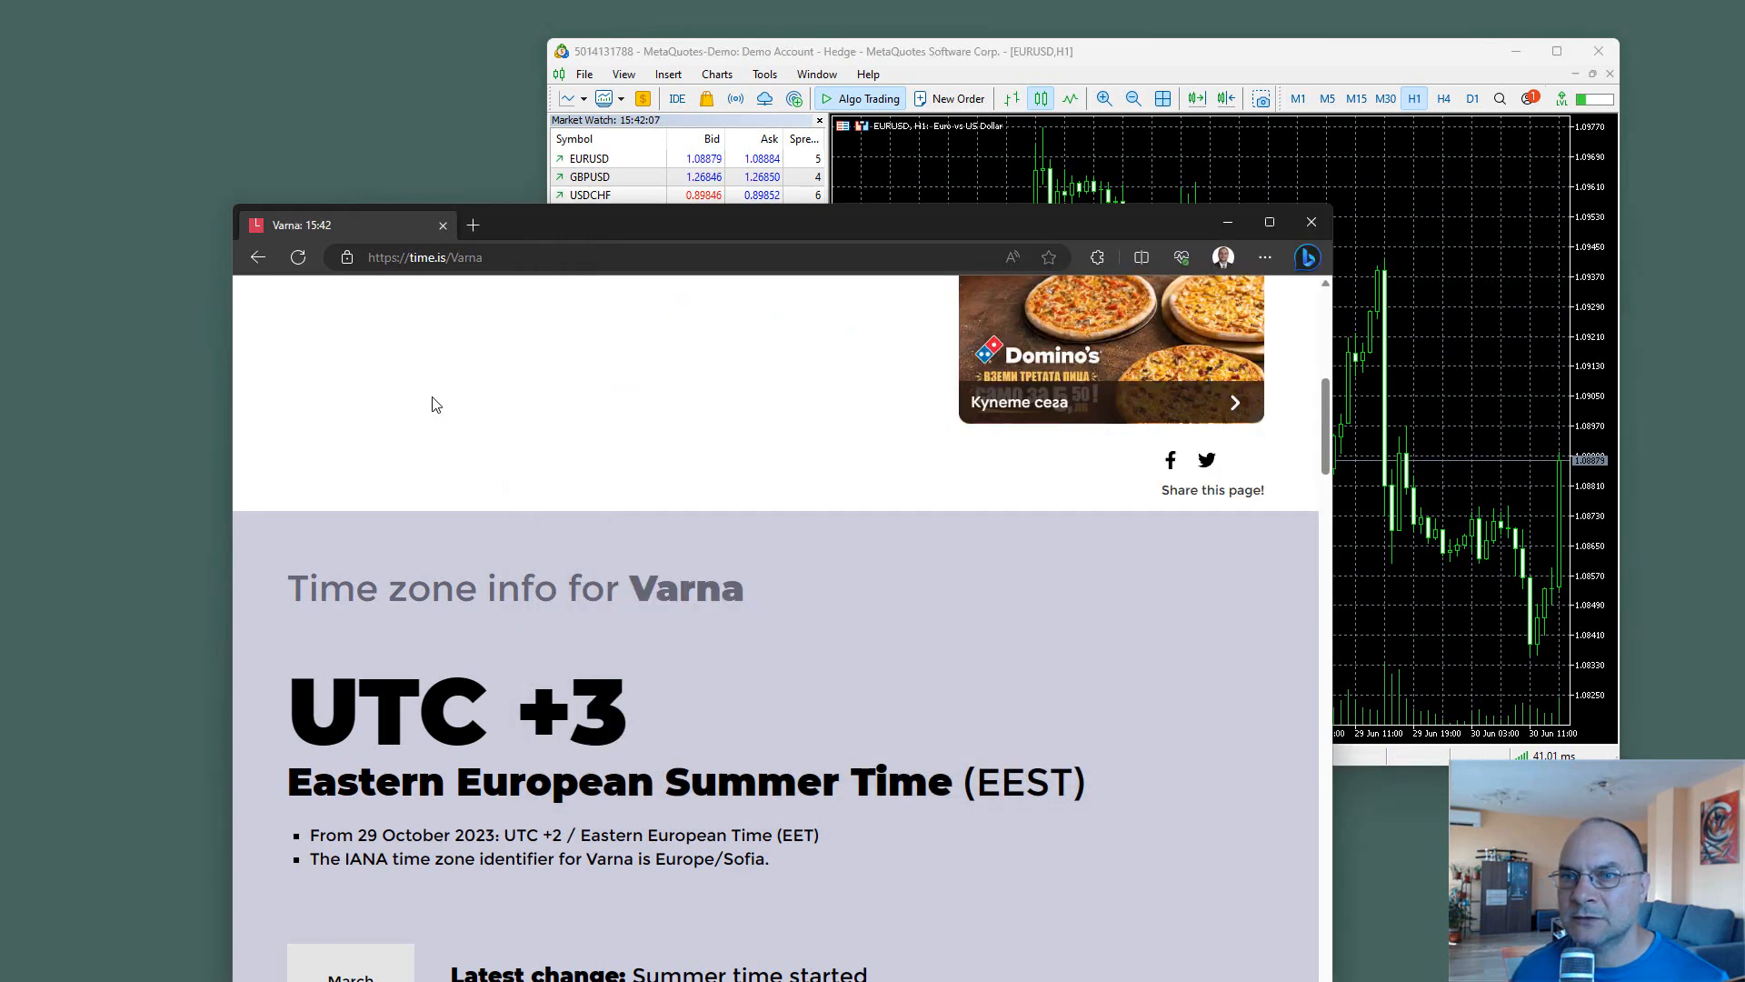
left_click(509, 258)
type("eas.")
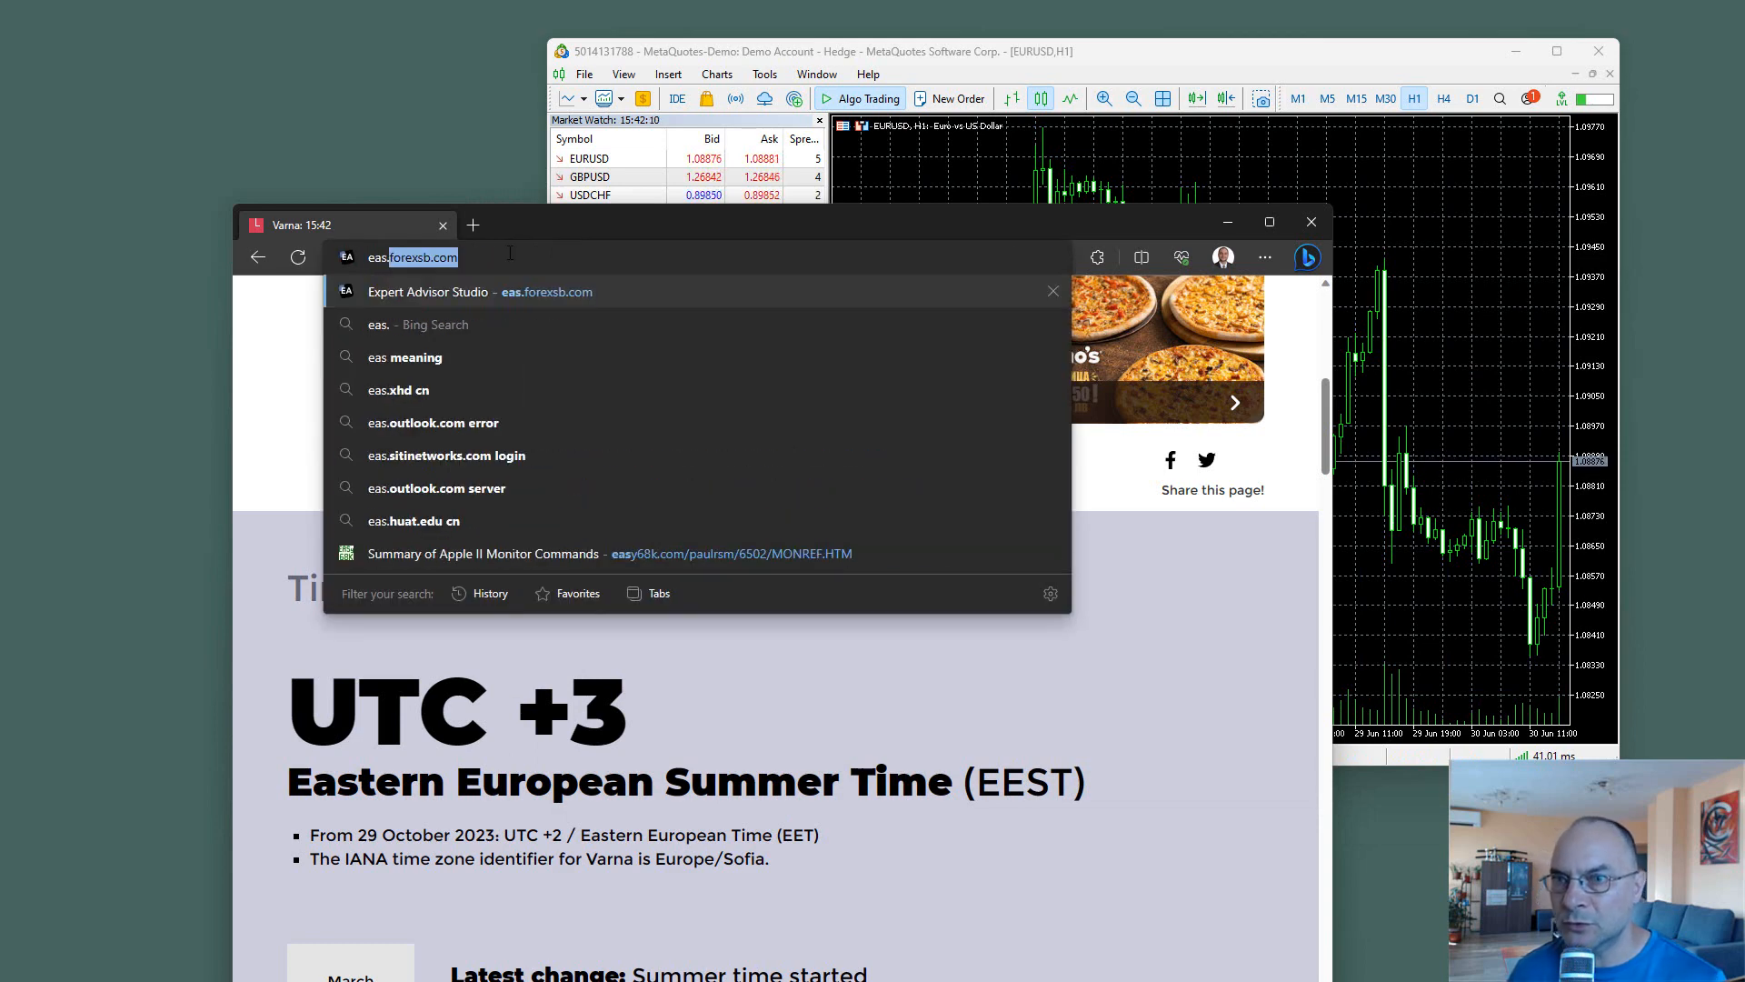
key("Return")
left_click_drag(600, 223, 516, 94)
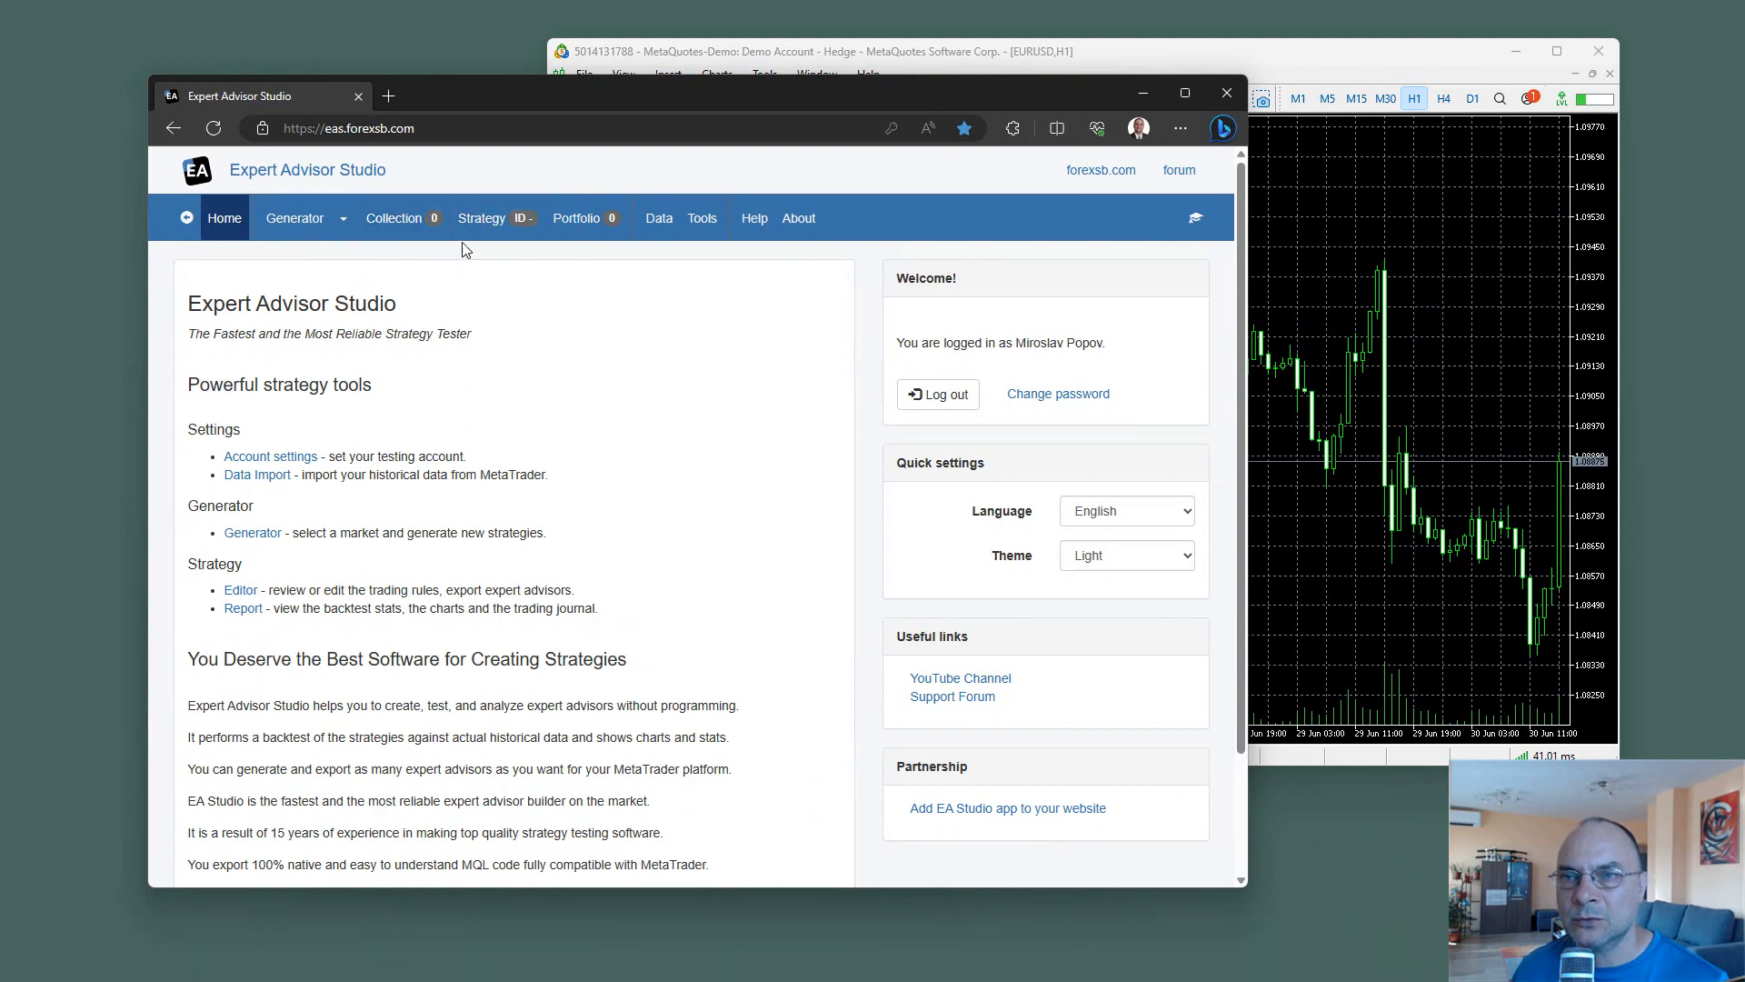
Open the strategy editor, compare its EURUSD H1 market selection with MetaTrader's chart, and open the full indicator chart.
left_click(482, 228)
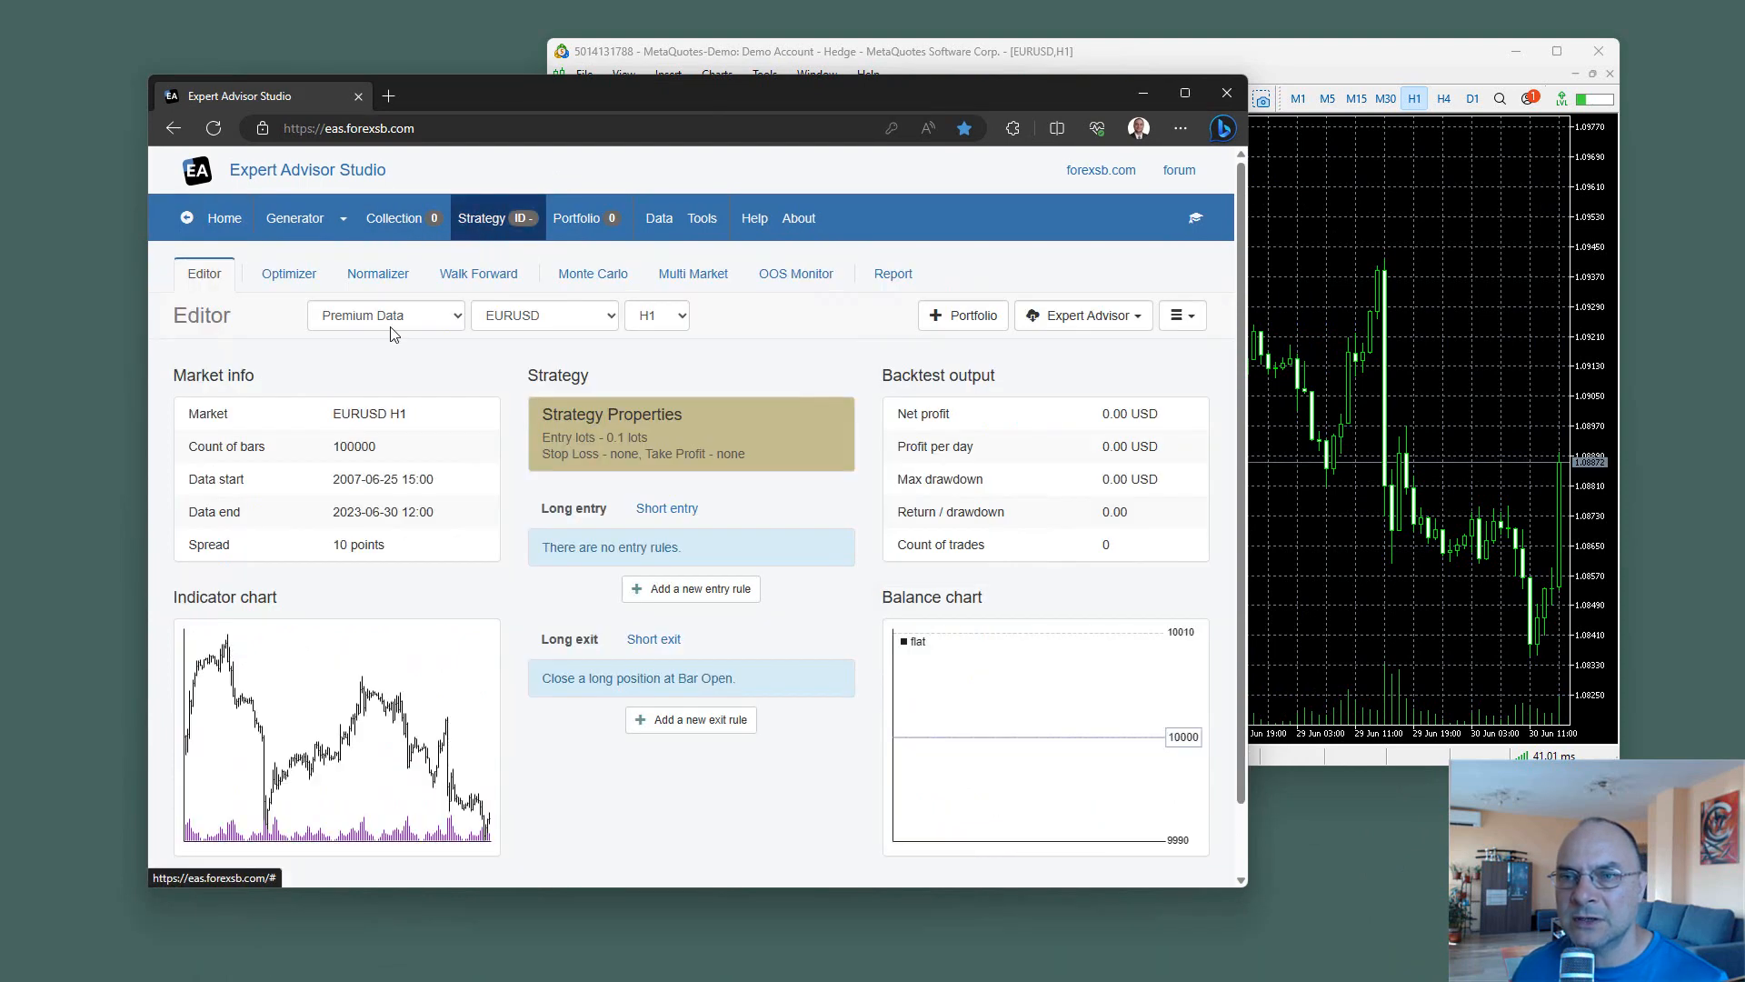
left_click(675, 321)
left_click(763, 326)
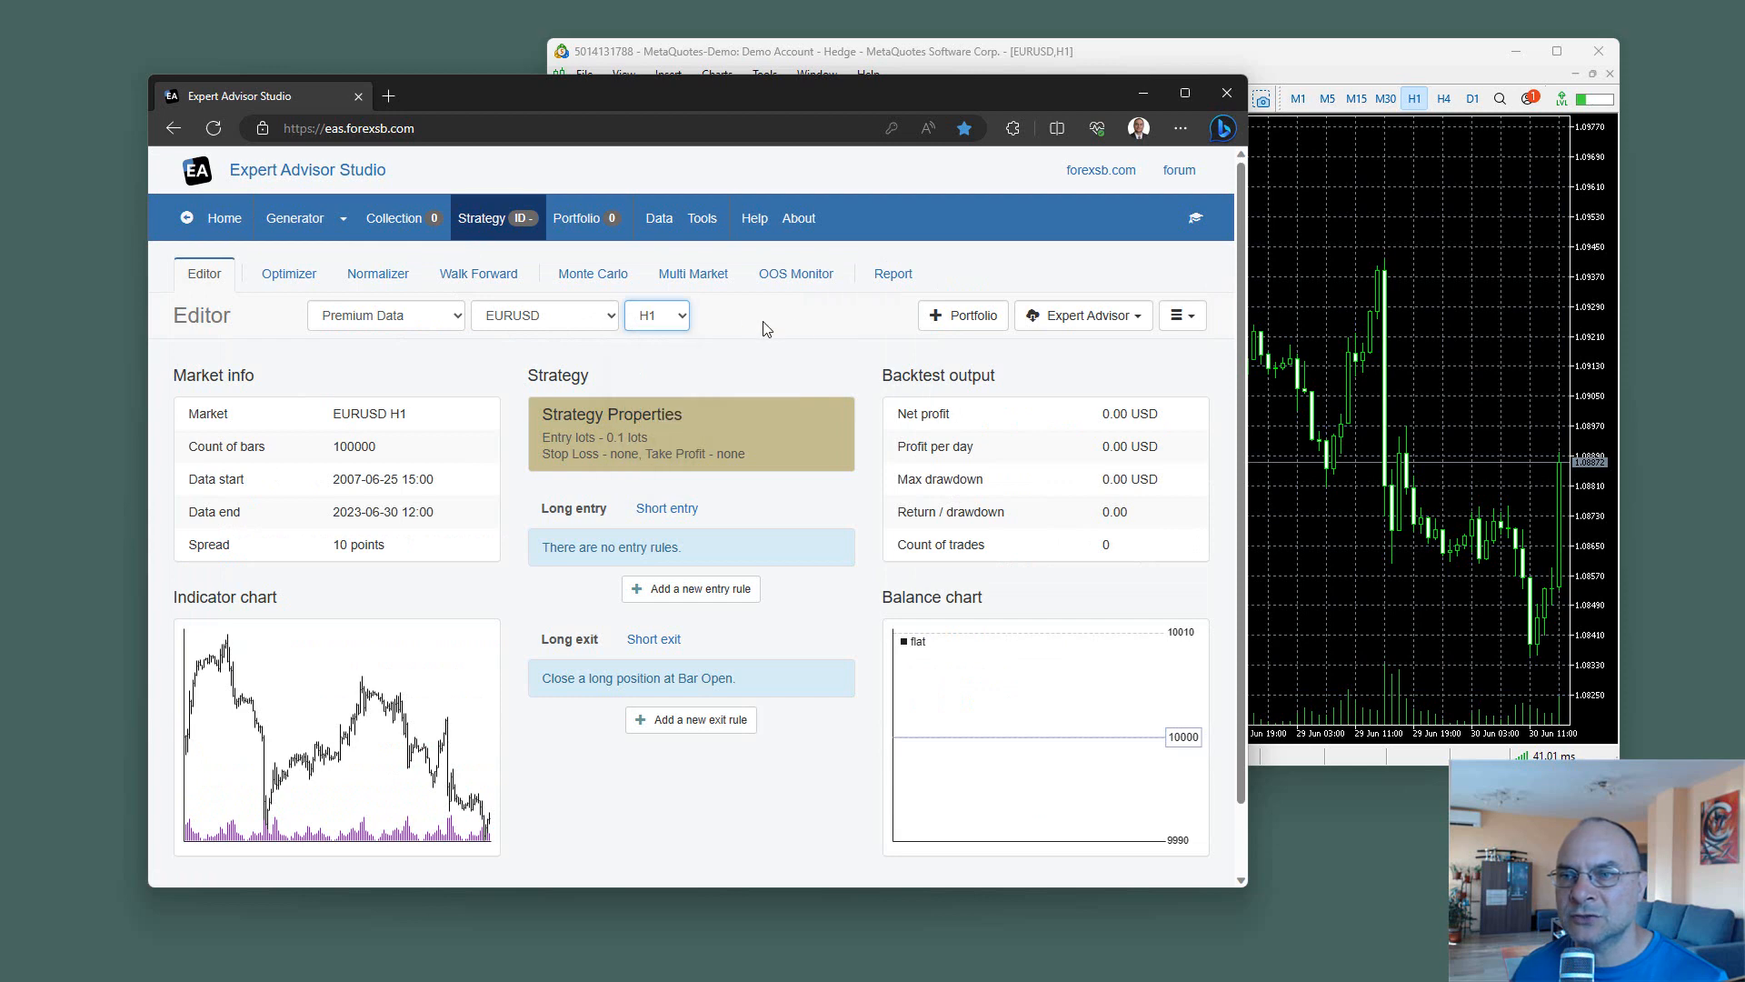
left_click(1373, 72)
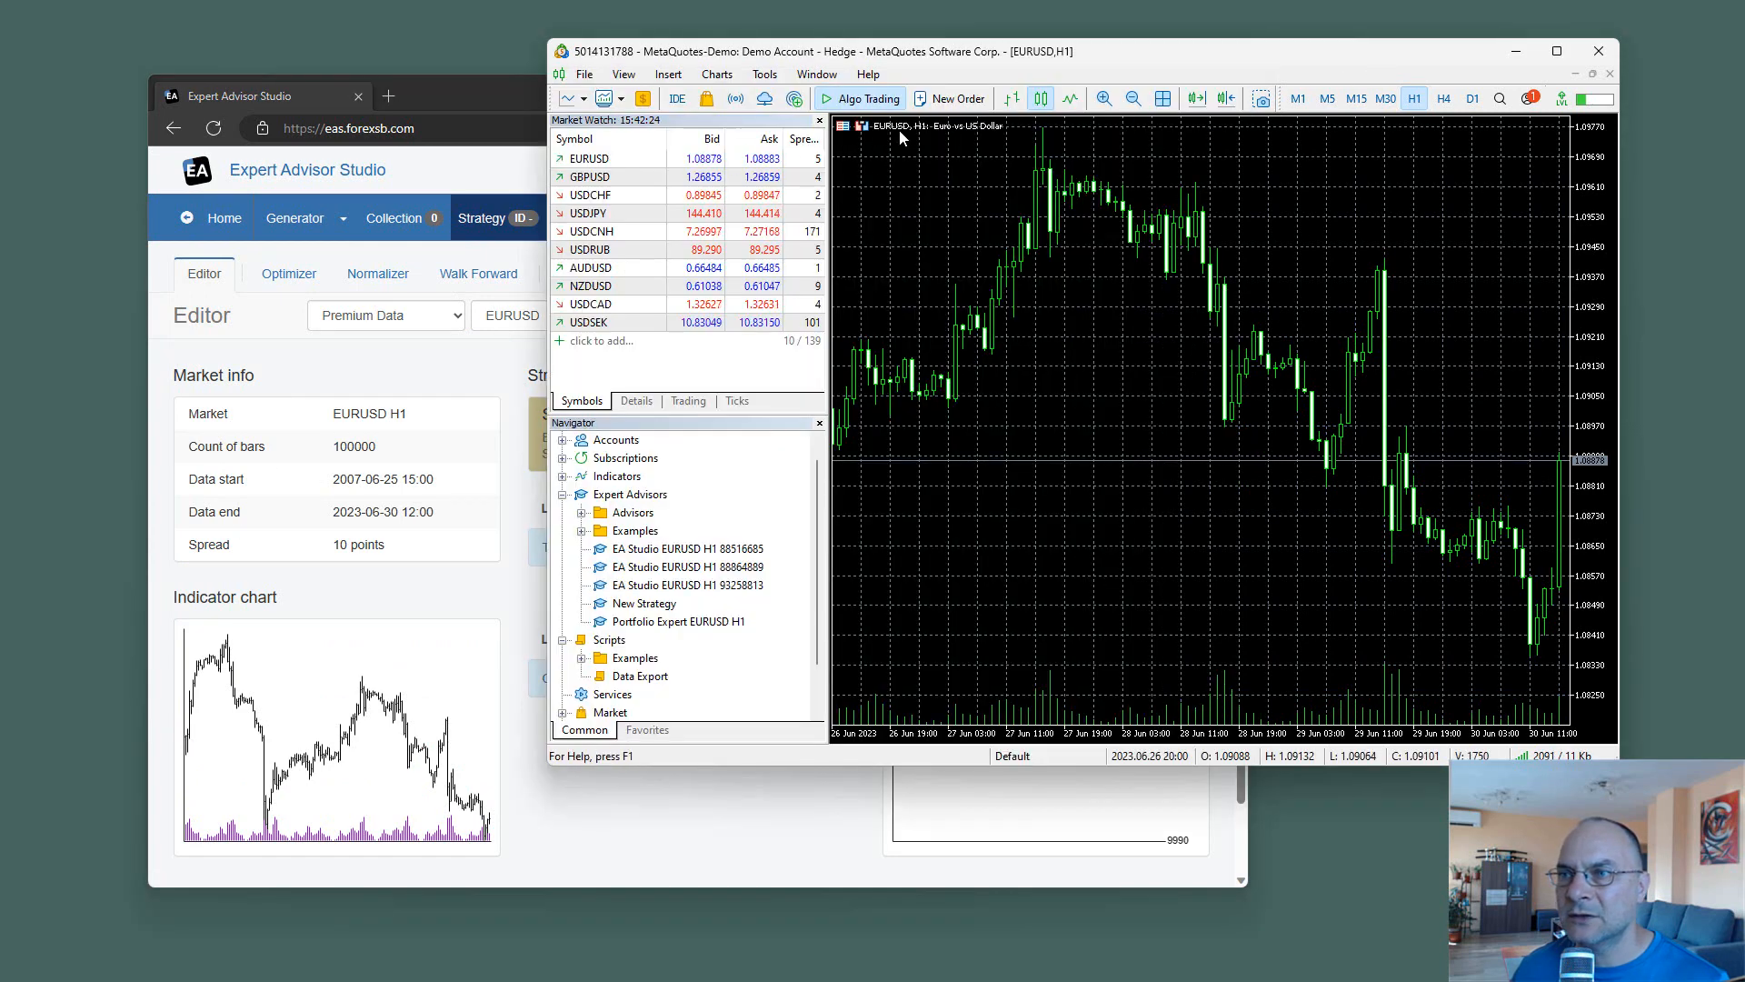
left_click(370, 363)
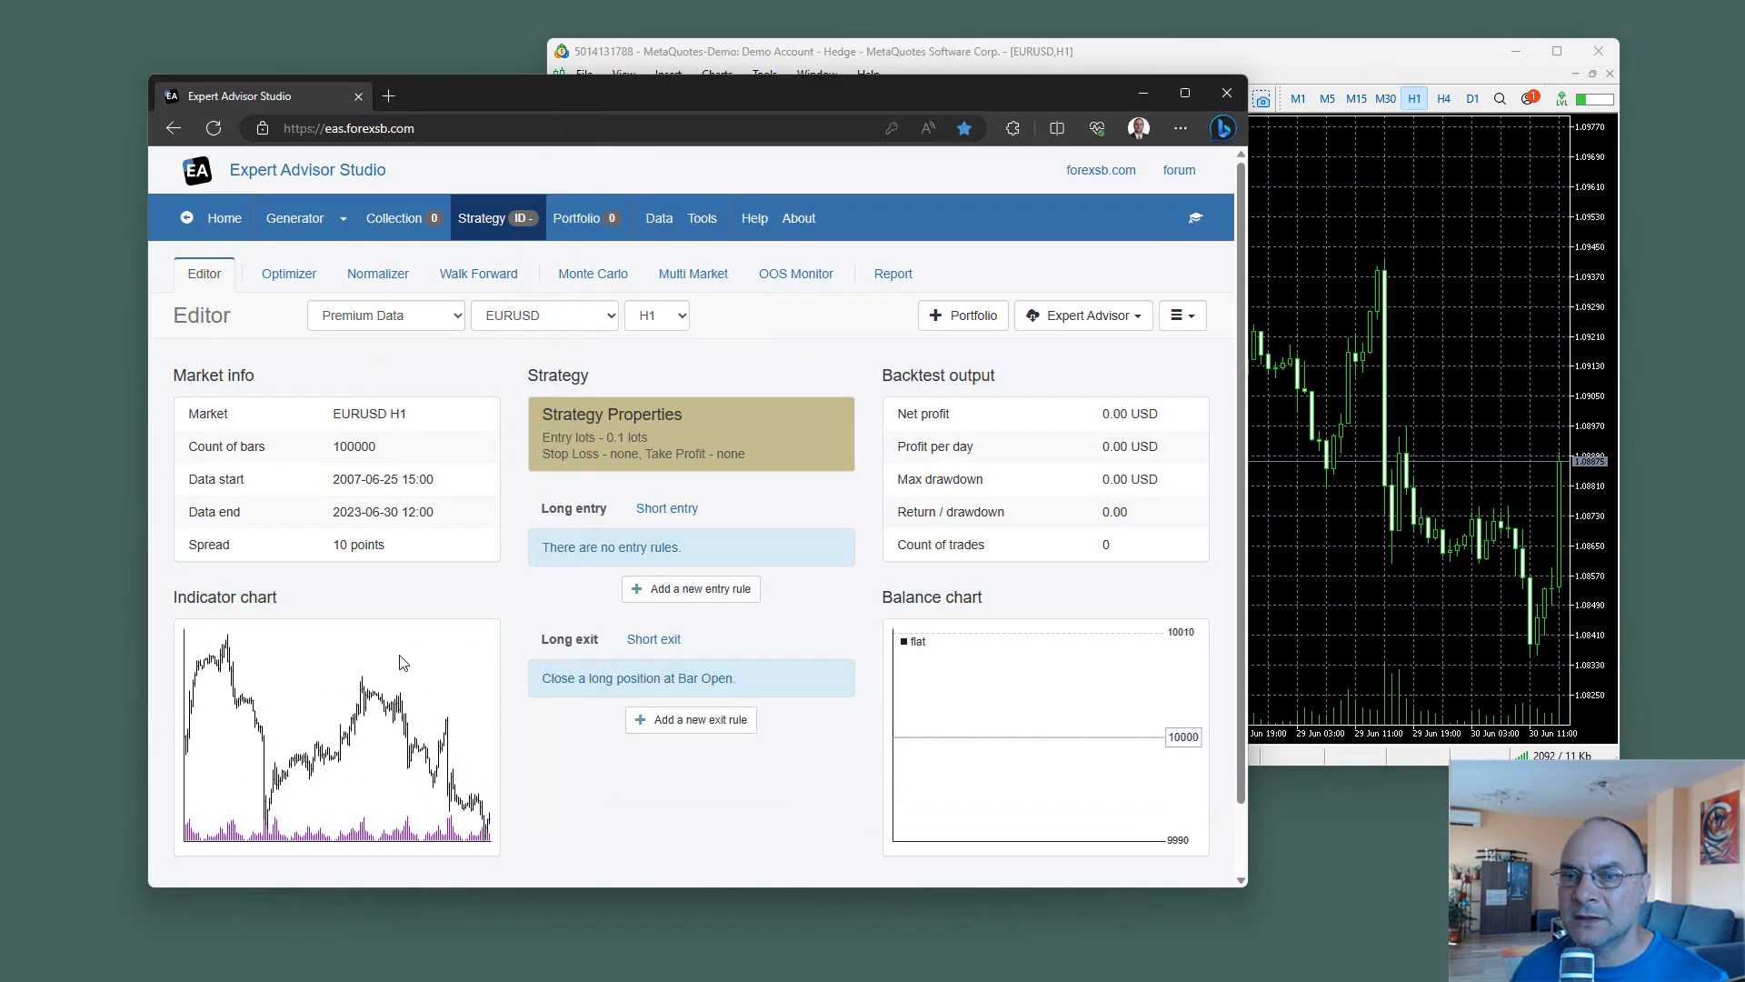
left_click(284, 724)
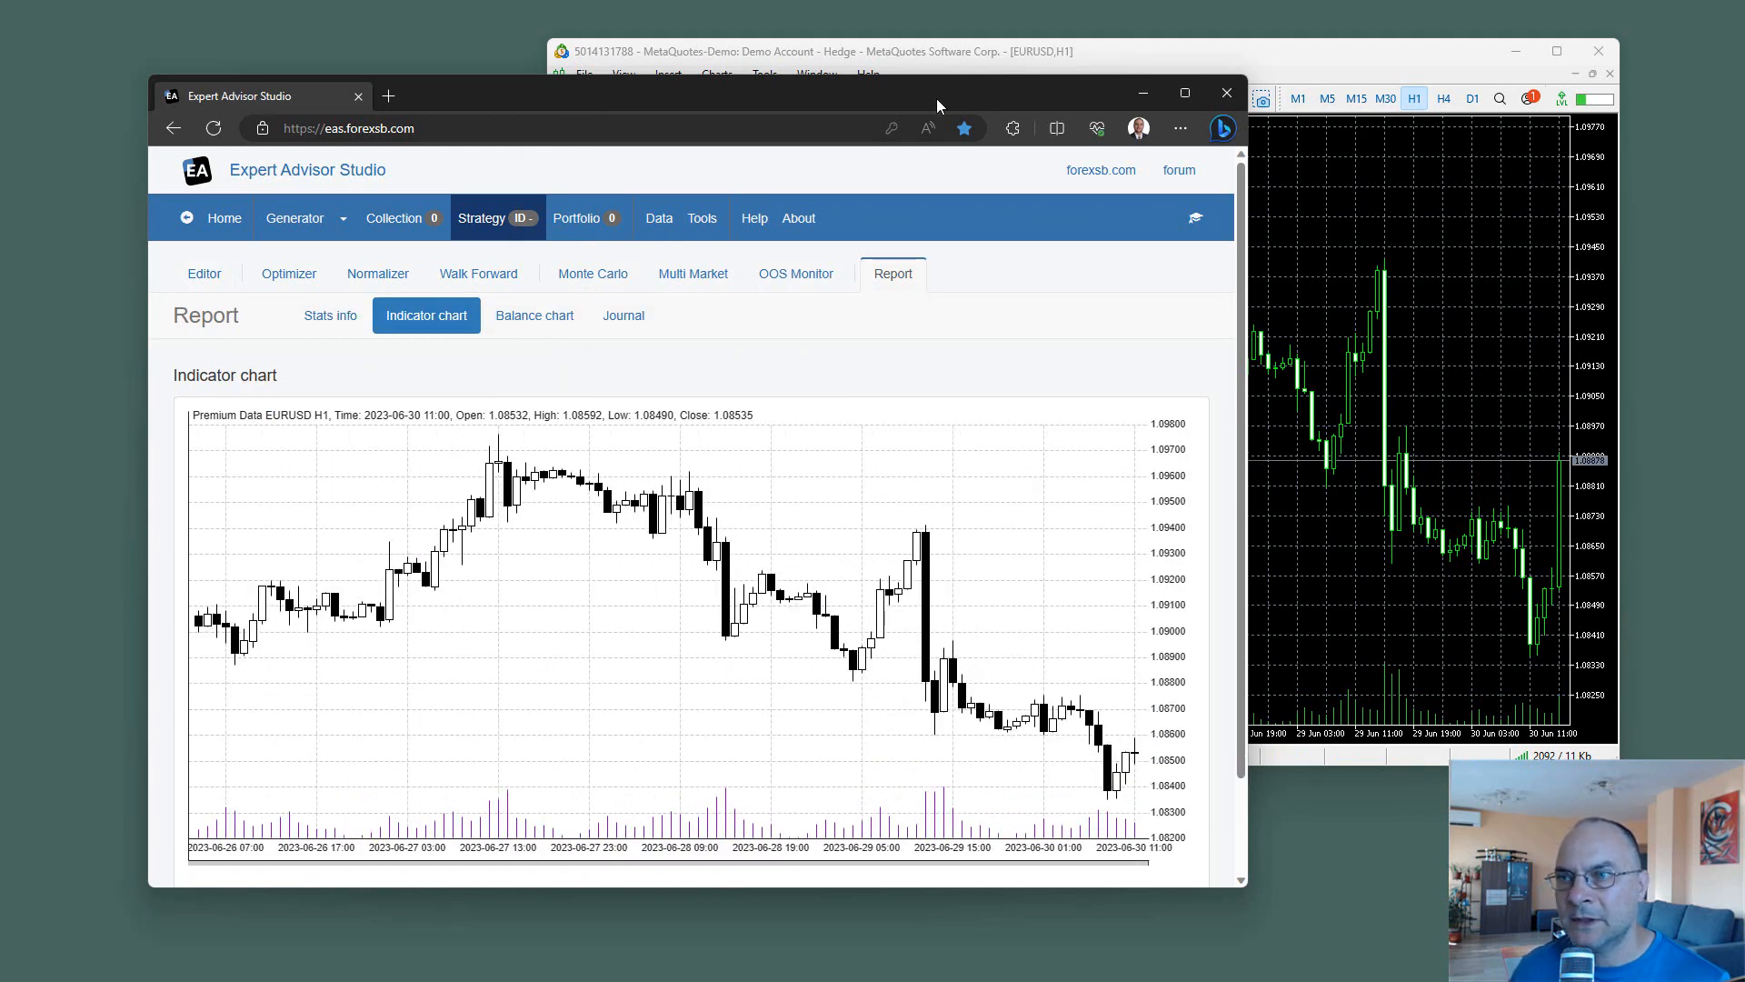
Zoom in on MetaTrader's chart and arrange both windows so the two EURUSD H1 charts can be compared, extending the browser window downward.
left_click_drag(936, 98, 915, 138)
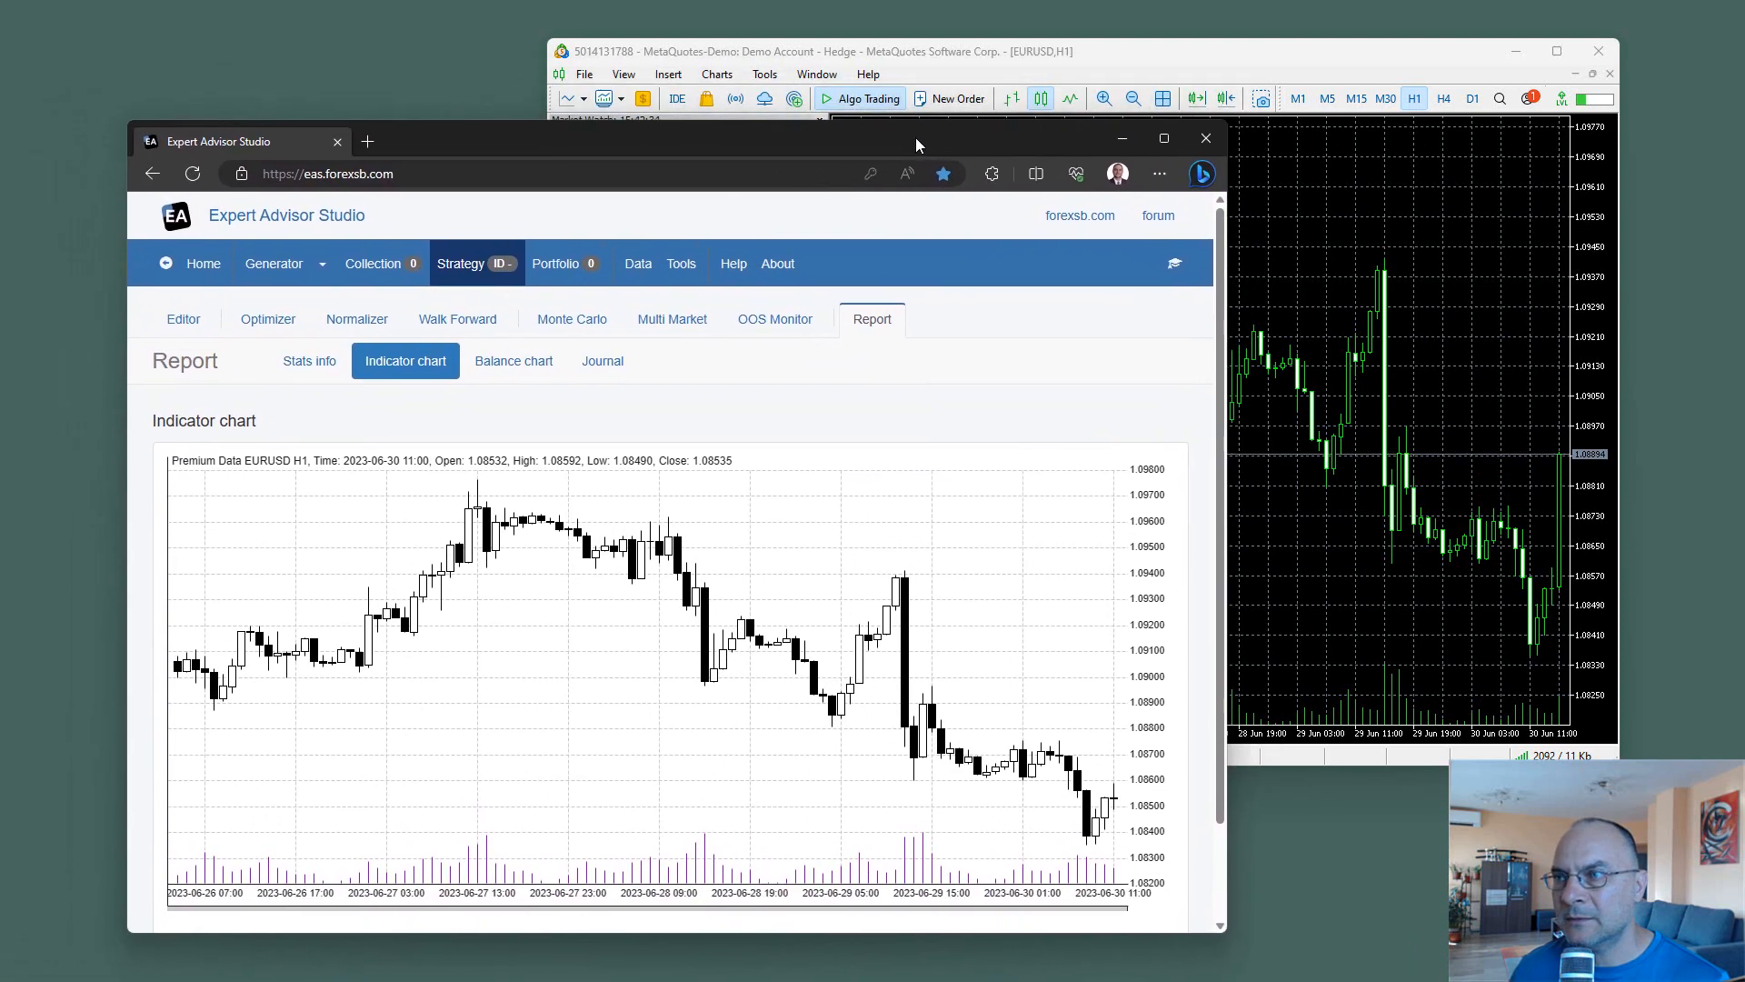
left_click(1270, 63)
key("plus")
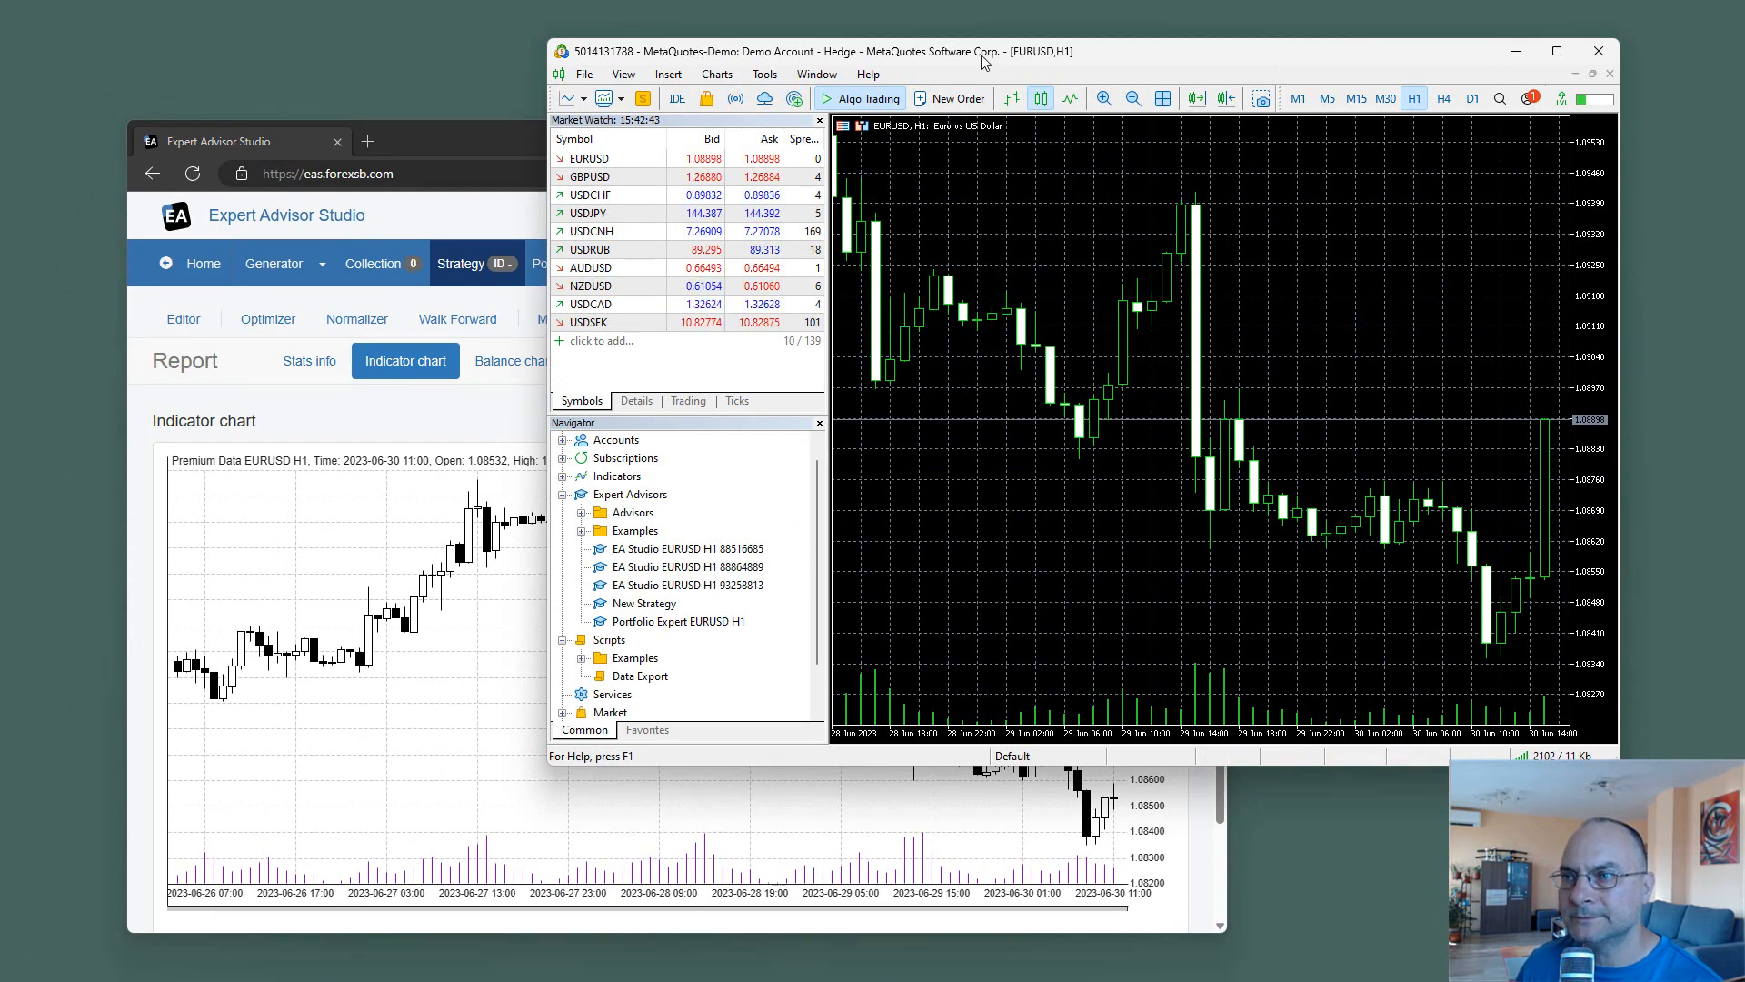
left_click_drag(801, 63, 870, 87)
left_click_drag(536, 137, 389, 87)
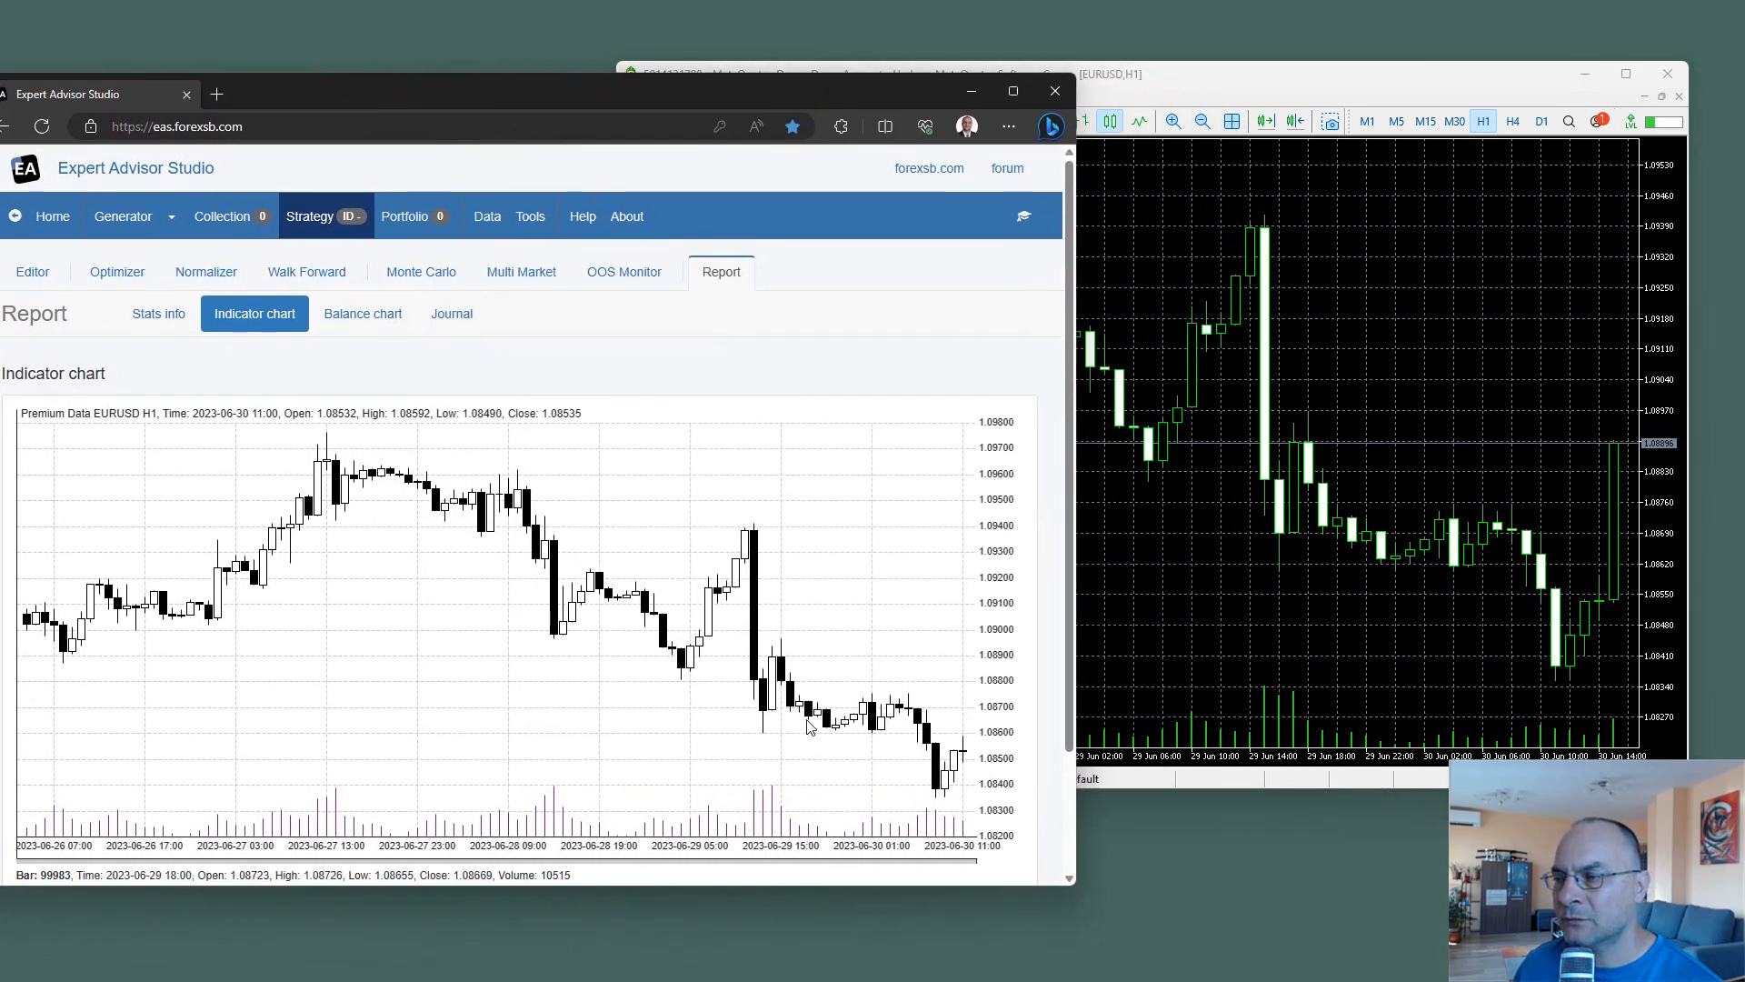
left_click_drag(764, 96, 910, 33)
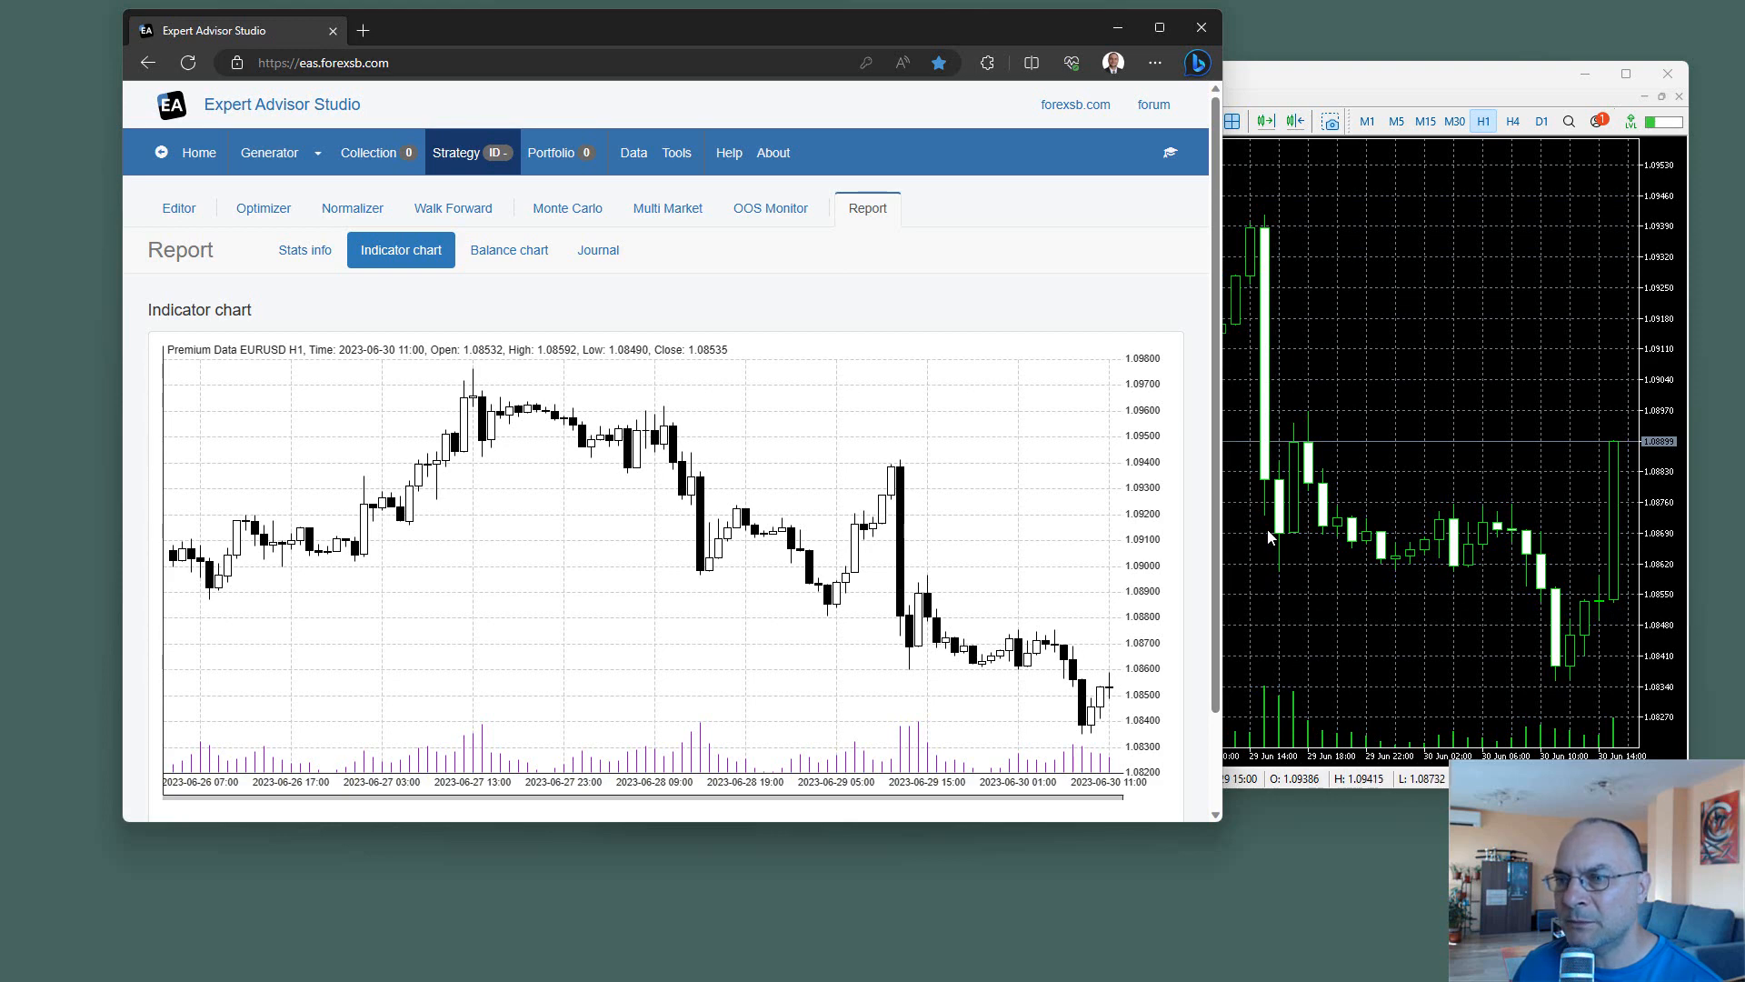
left_click_drag(863, 26, 837, 0)
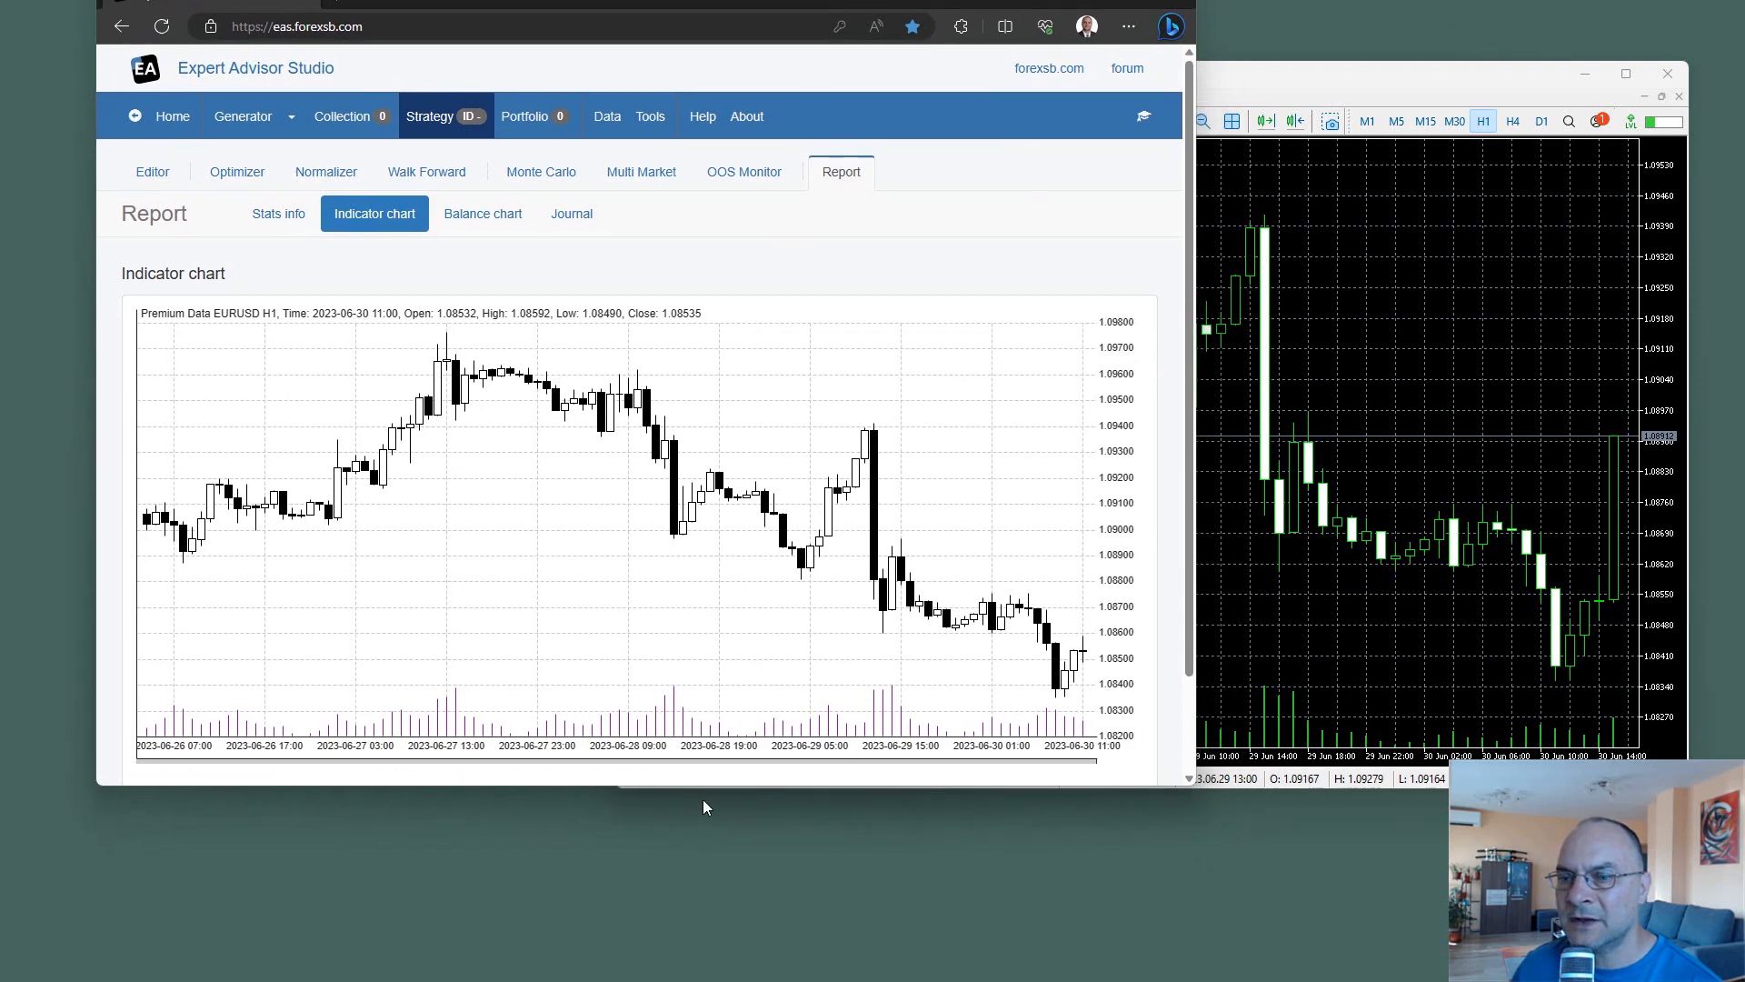
left_click_drag(472, 784, 442, 898)
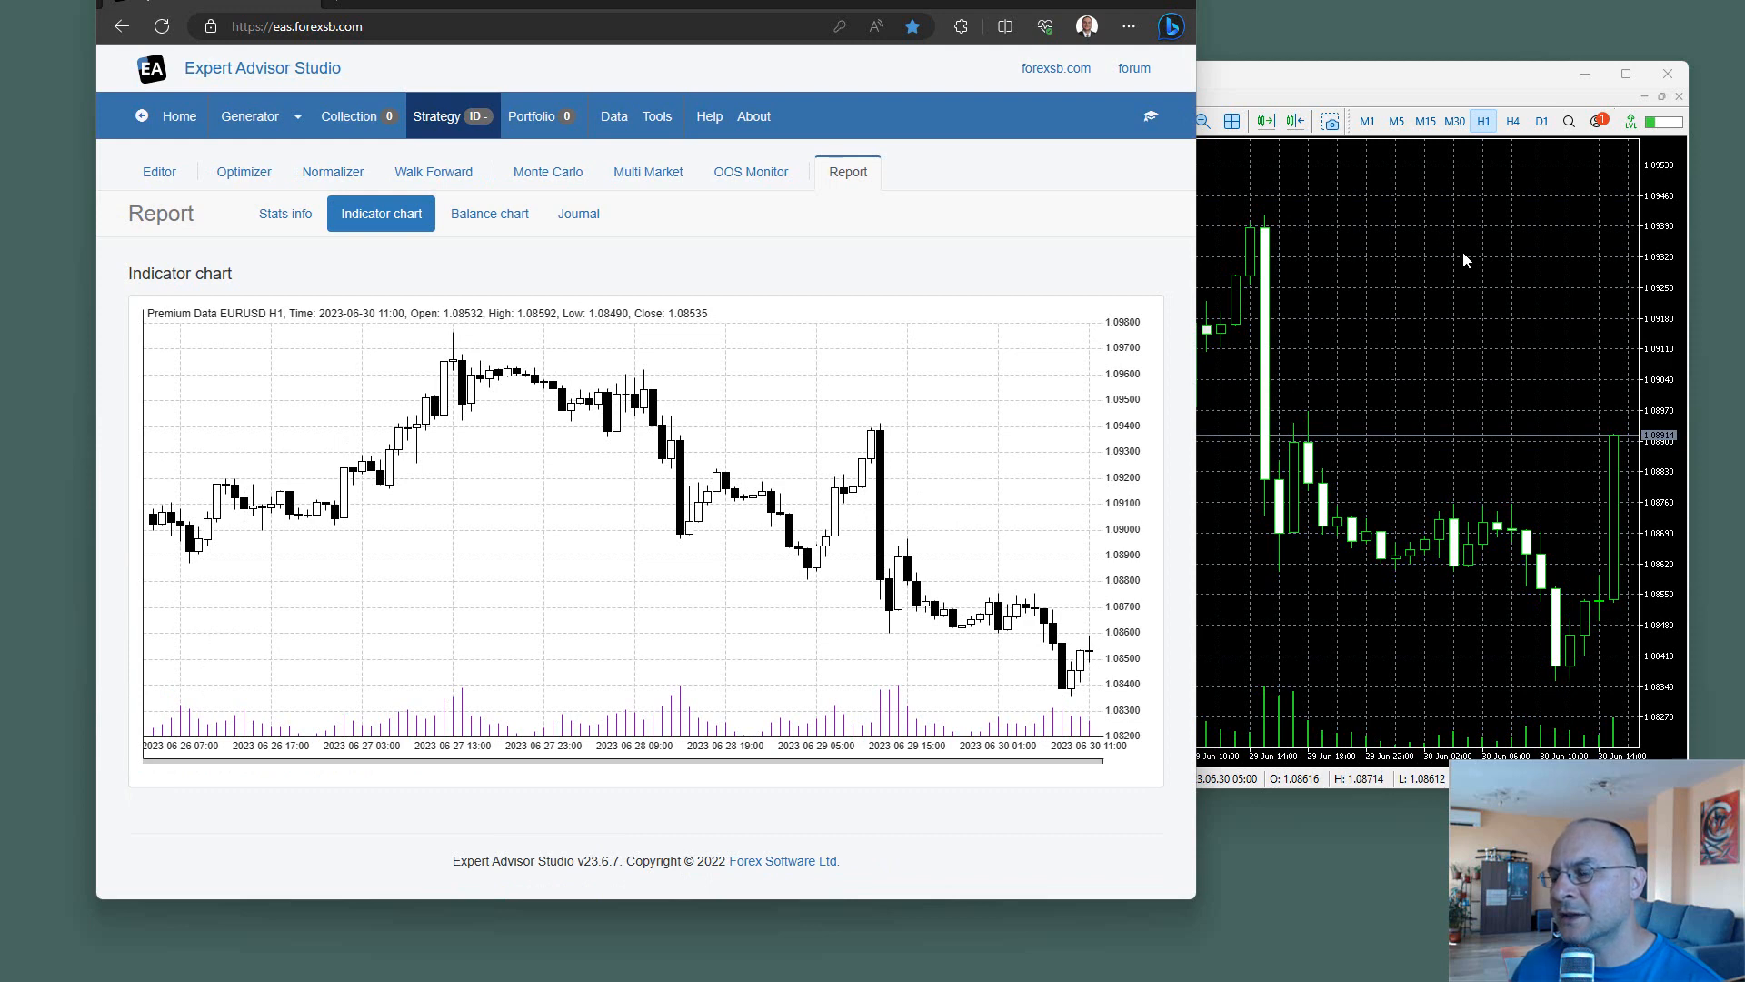
Compare the time and prices of the large bearish candle on 29 June 2023 between MetaTrader's chart and the Premium Data indicator chart.
left_click_drag(1323, 76, 1350, 77)
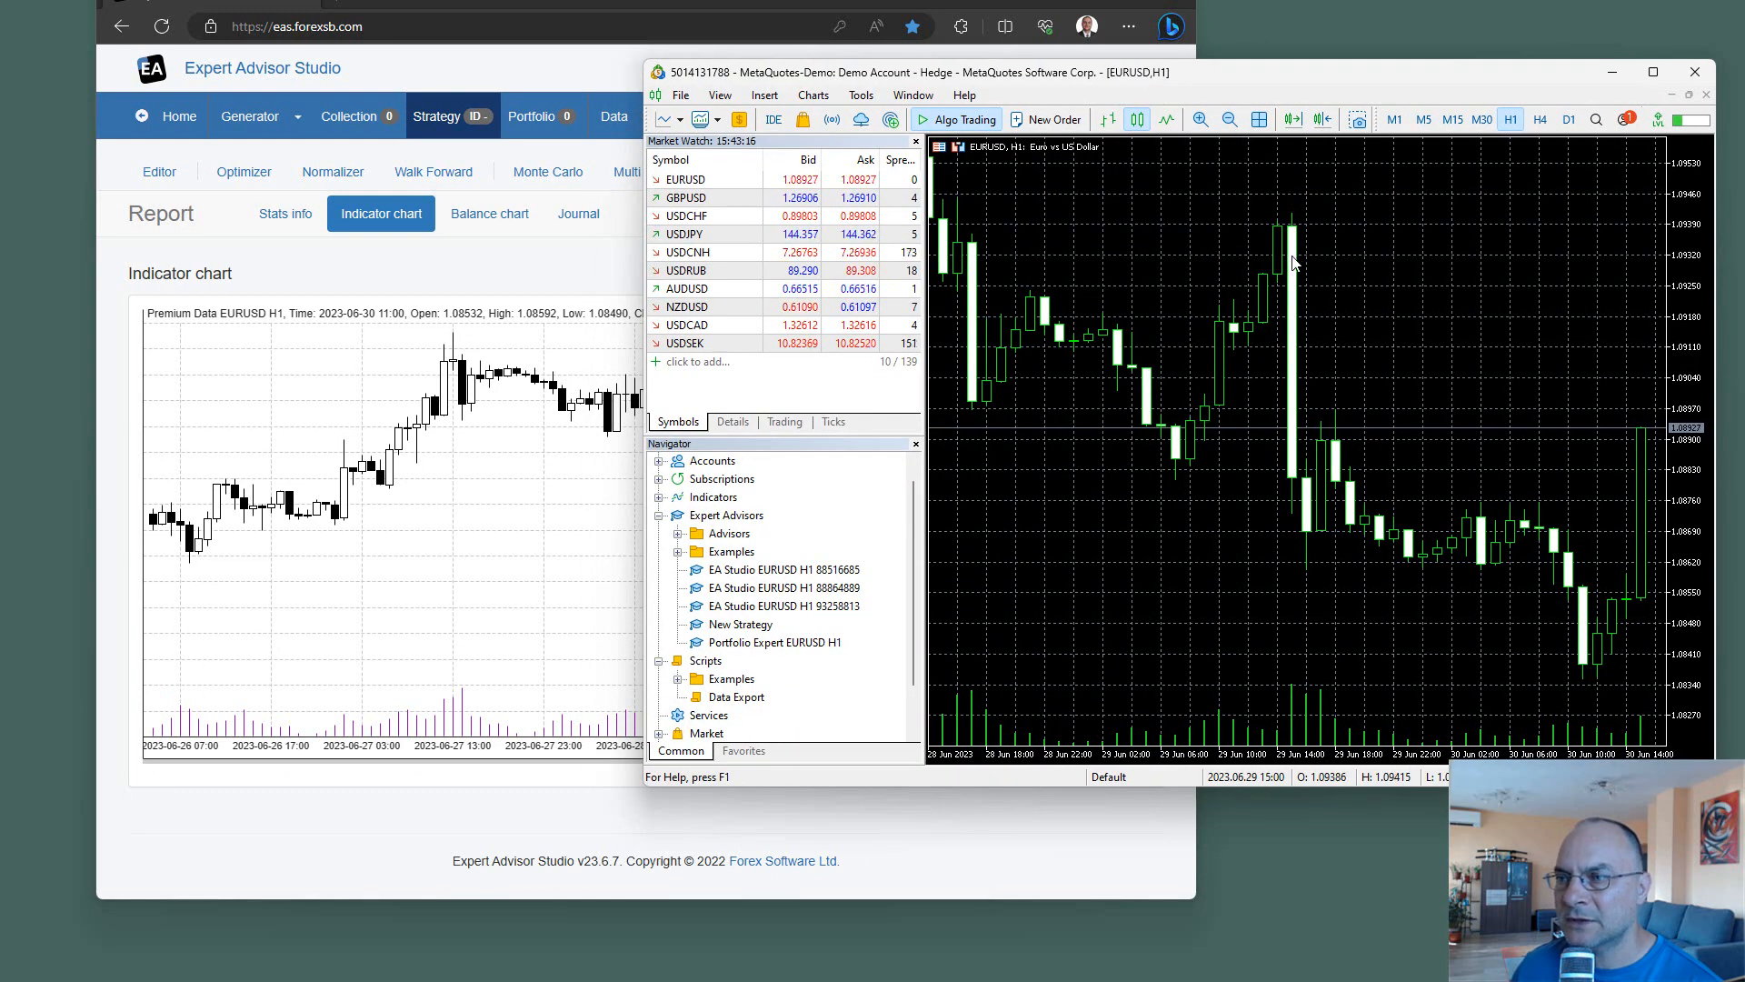
mouse_move(1297, 489)
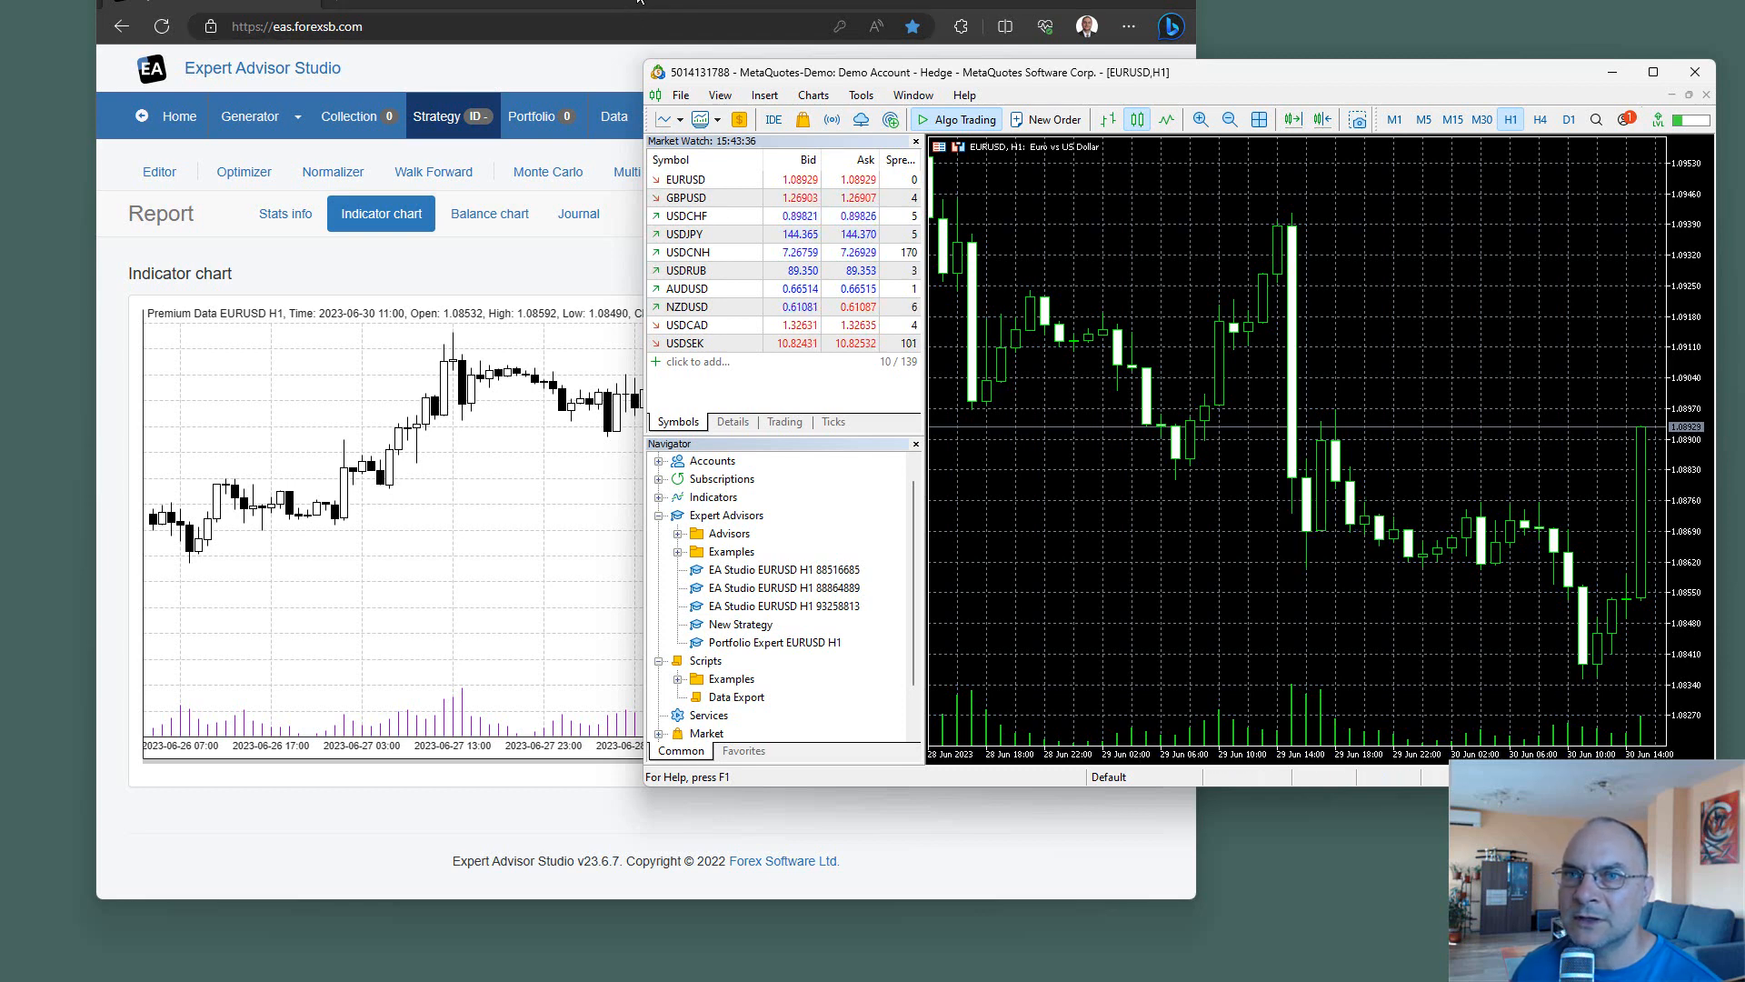
left_click_drag(634, 2, 624, 42)
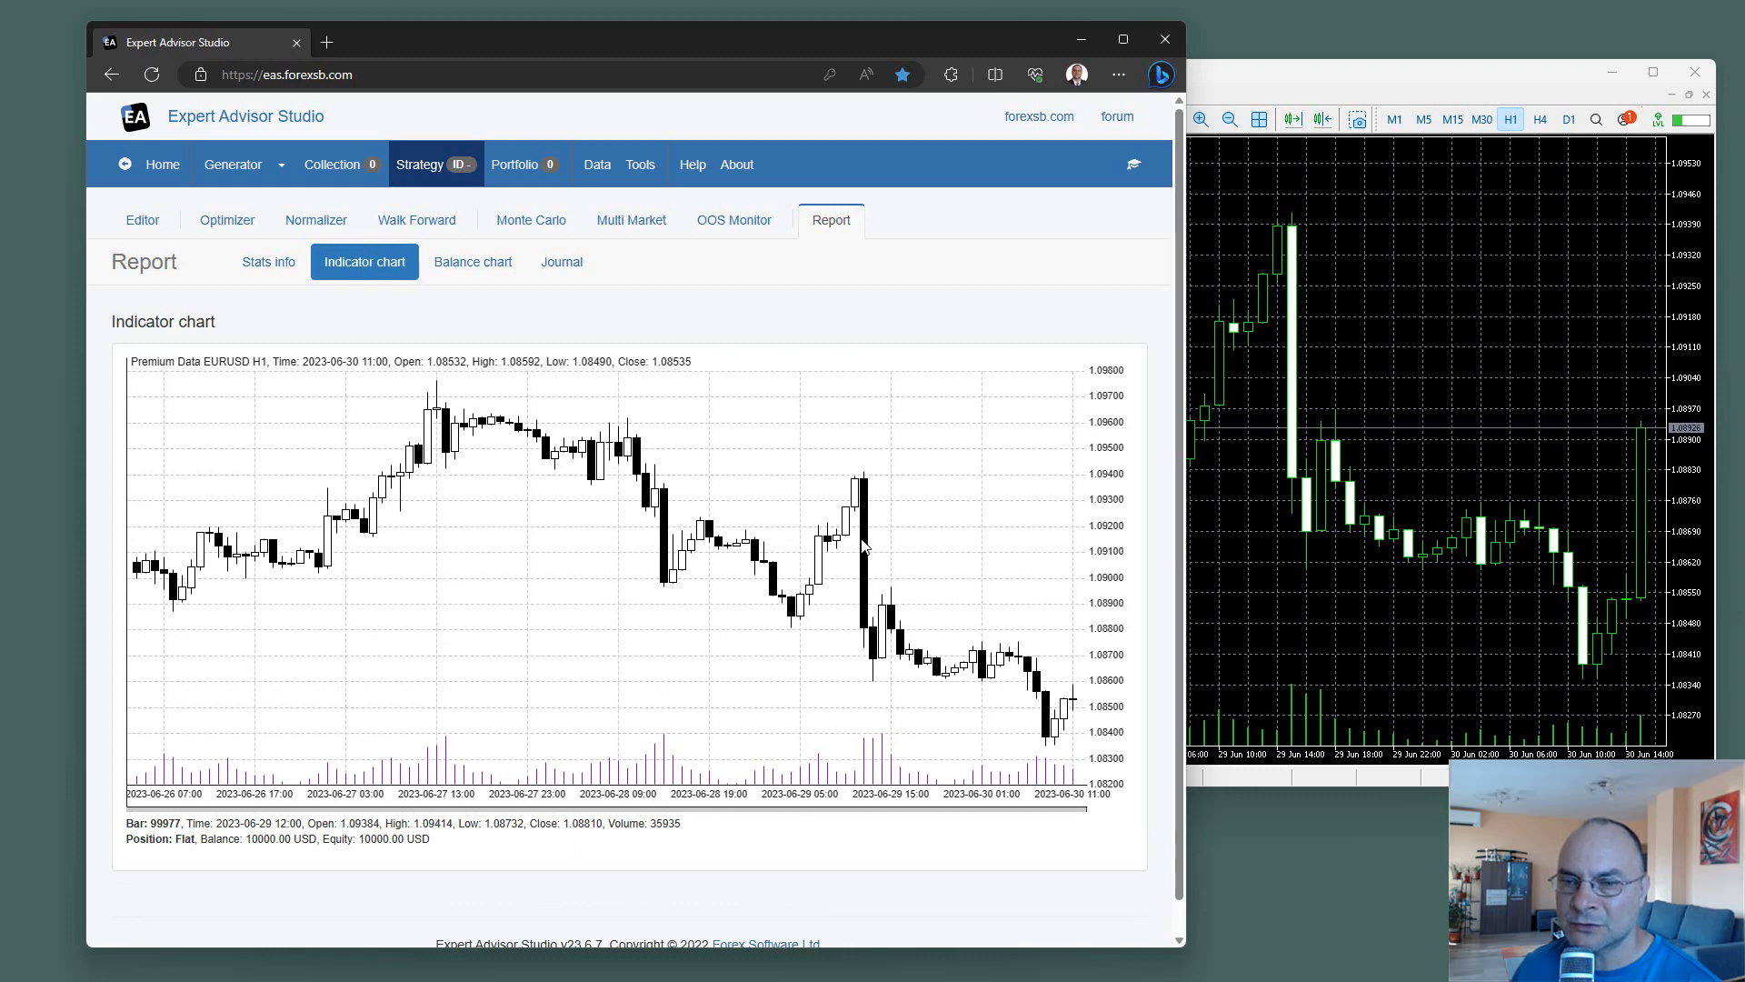
left_click(1374, 68)
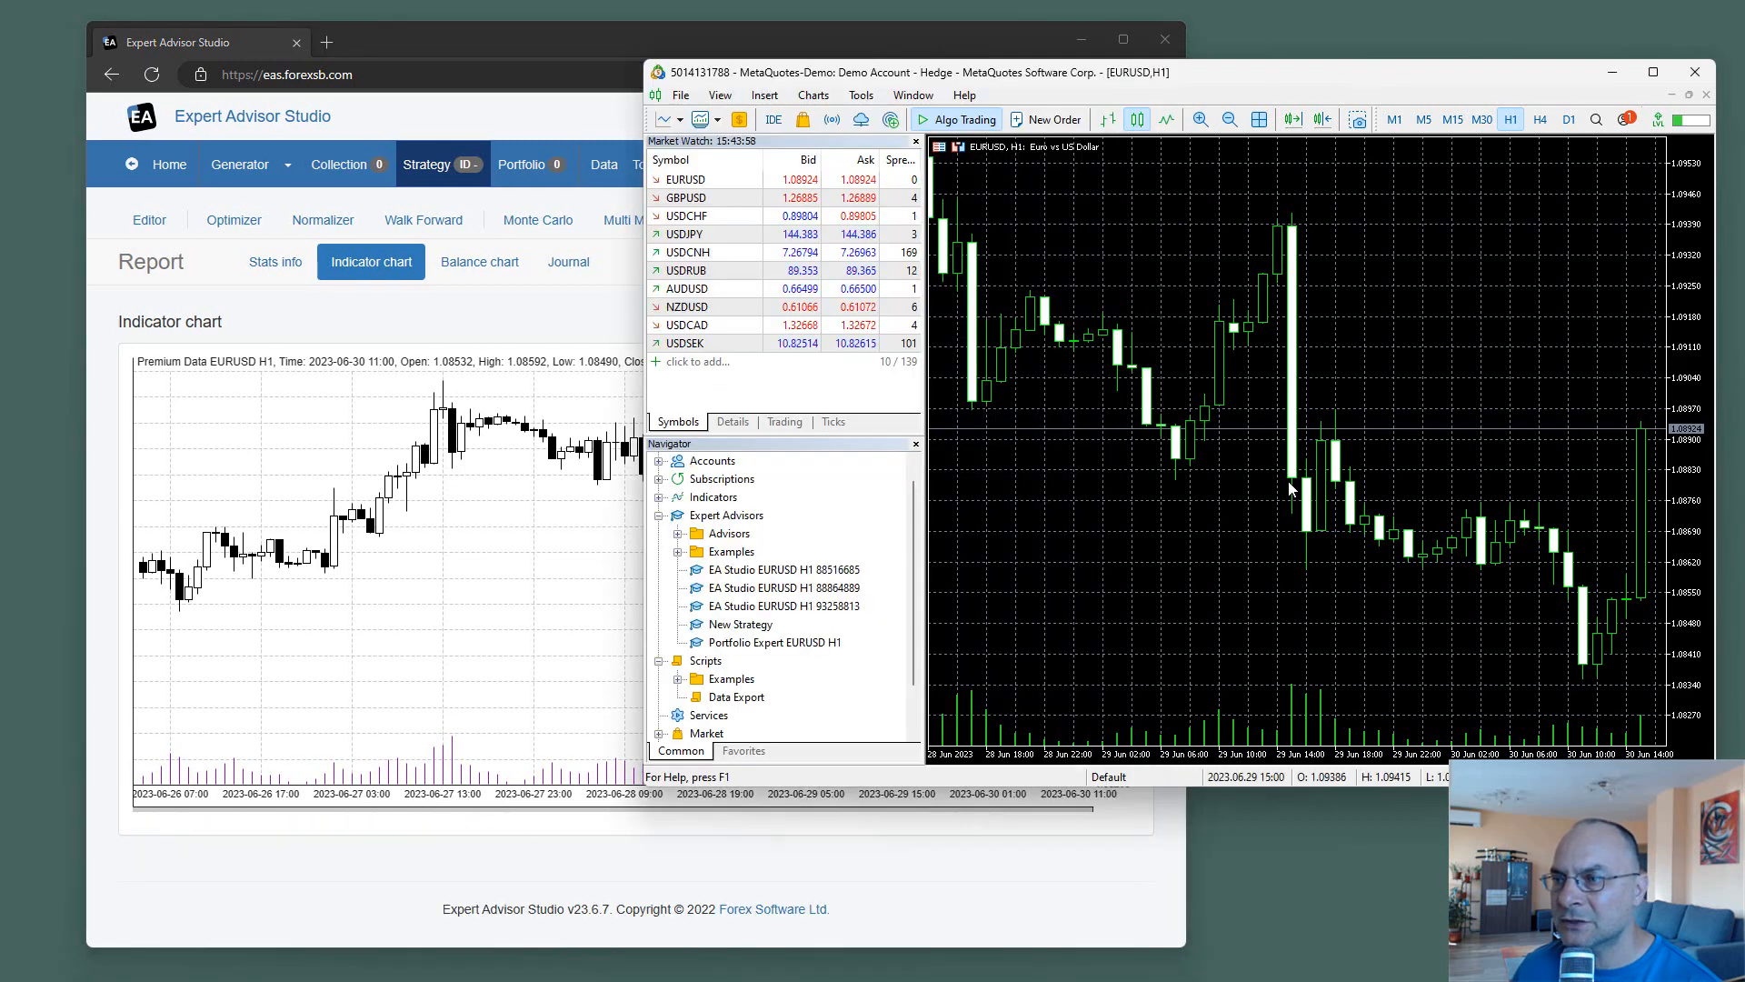
mouse_move(1296, 483)
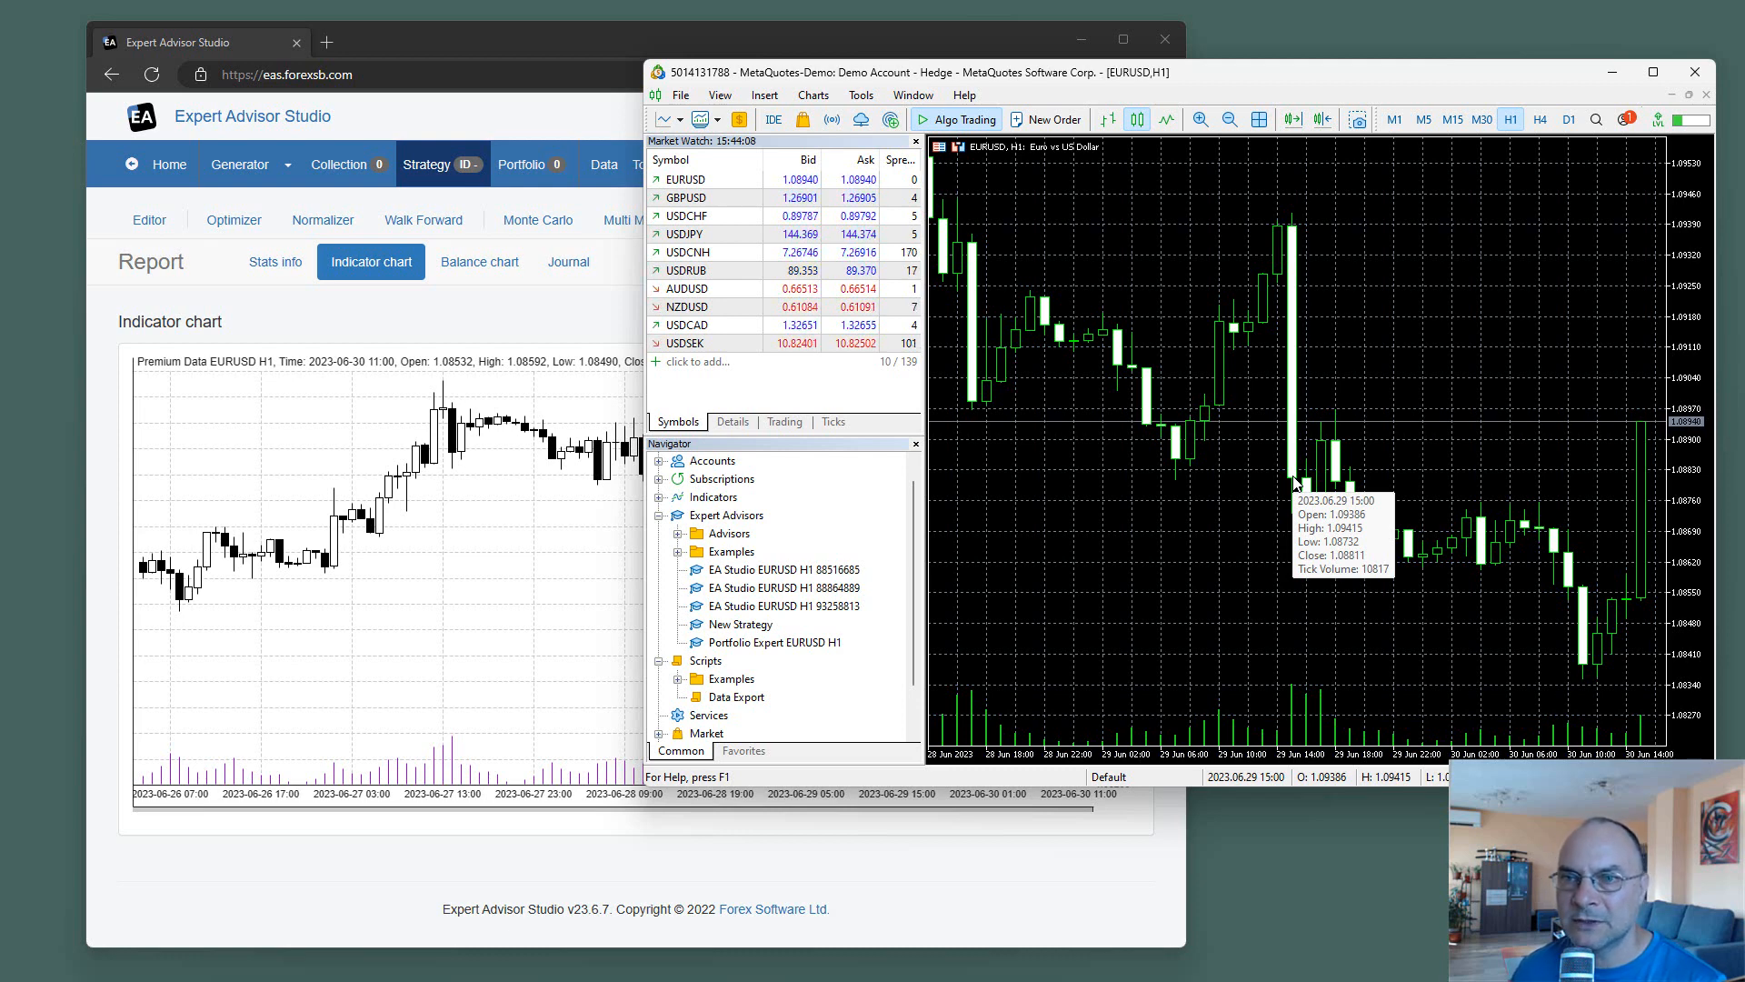
left_click(520, 327)
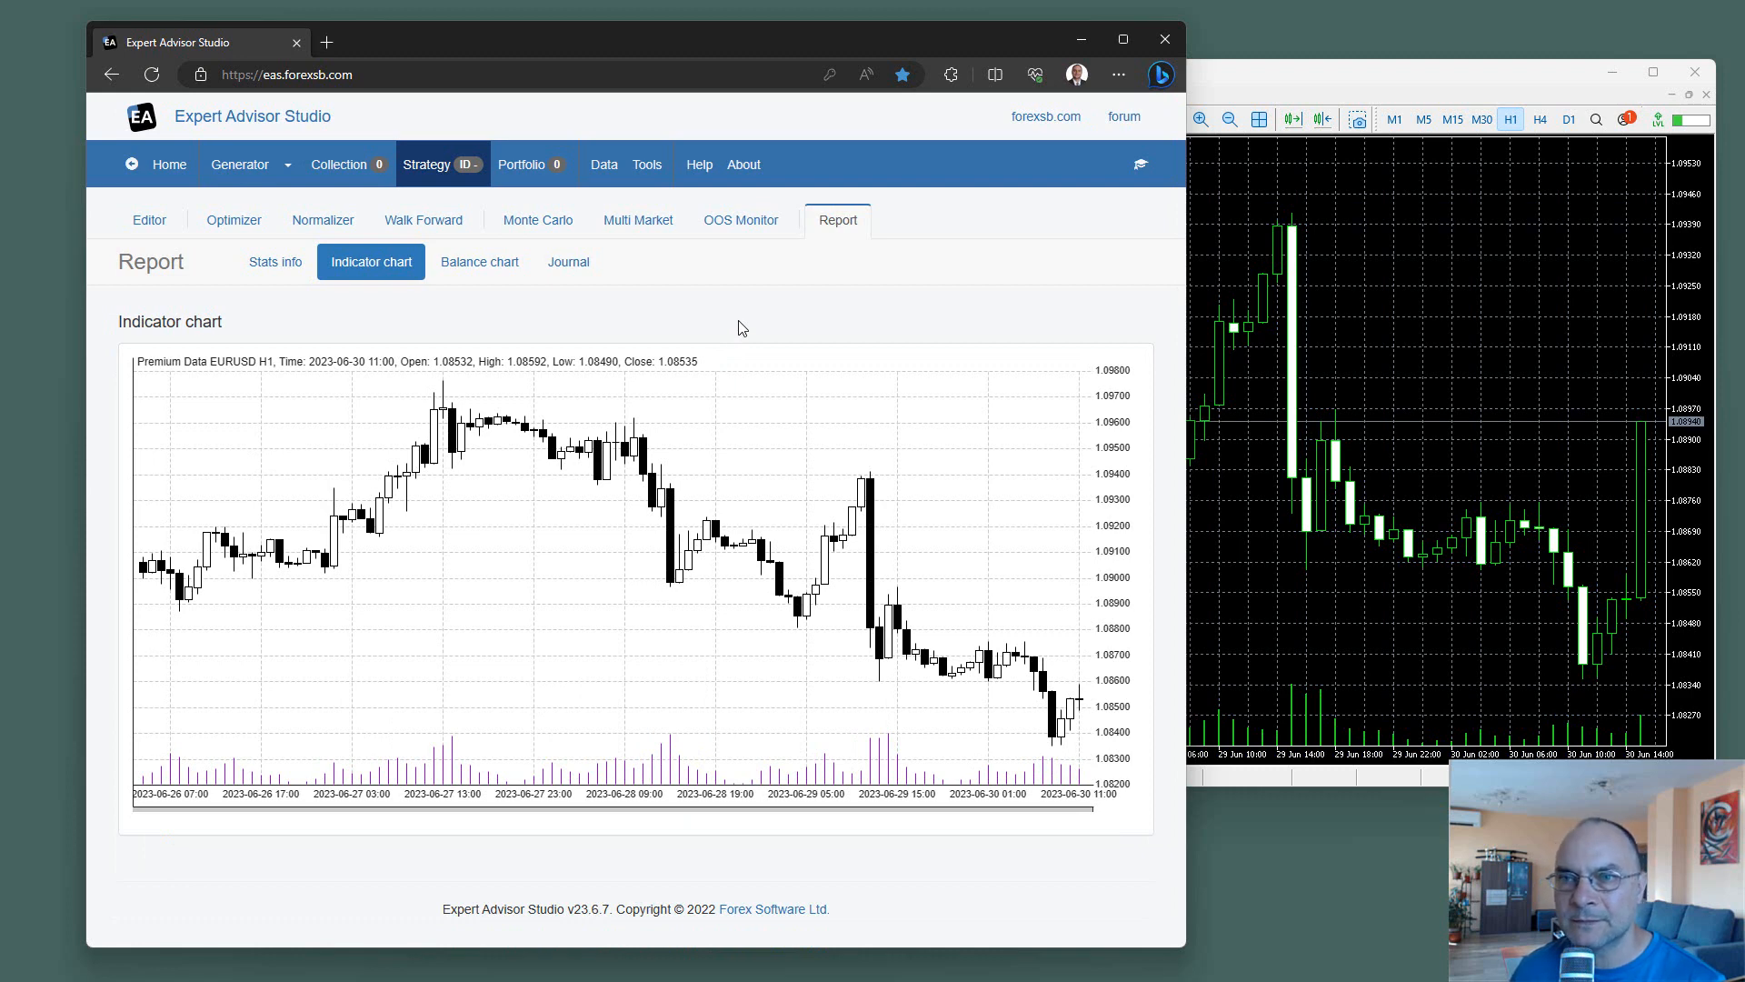
Set the Premium Data timezone to (GMT+03:00) Baghdad.
left_click(603, 173)
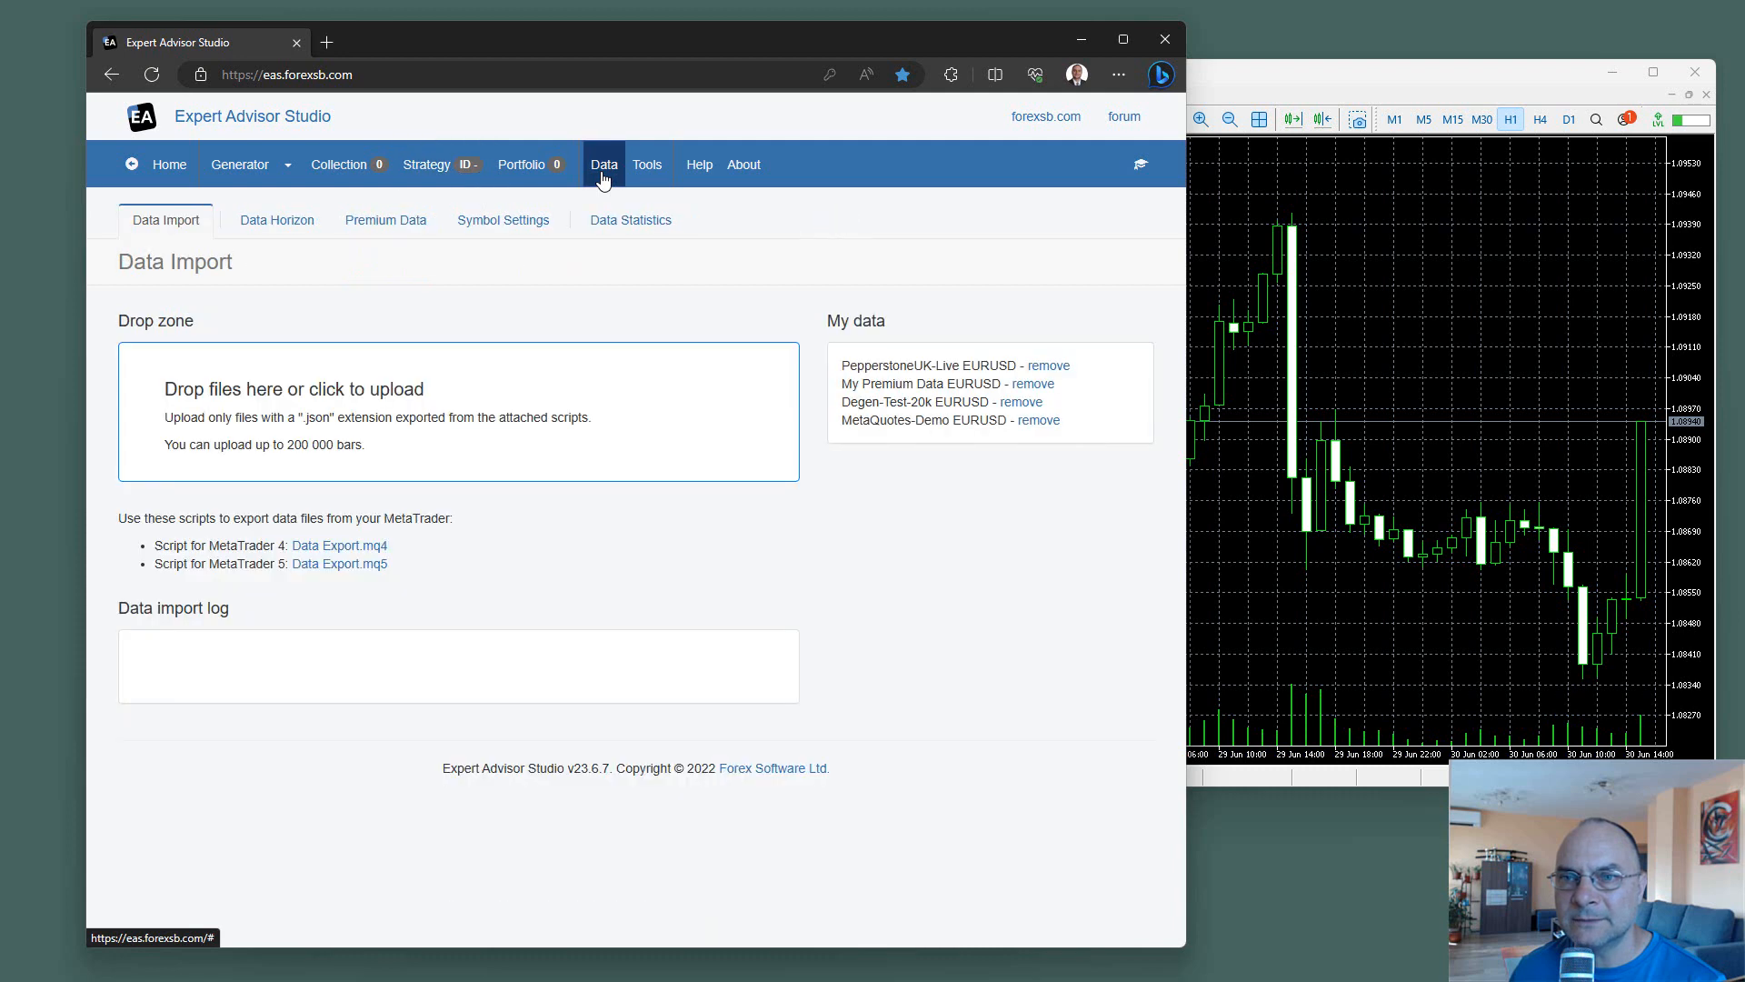
left_click(409, 227)
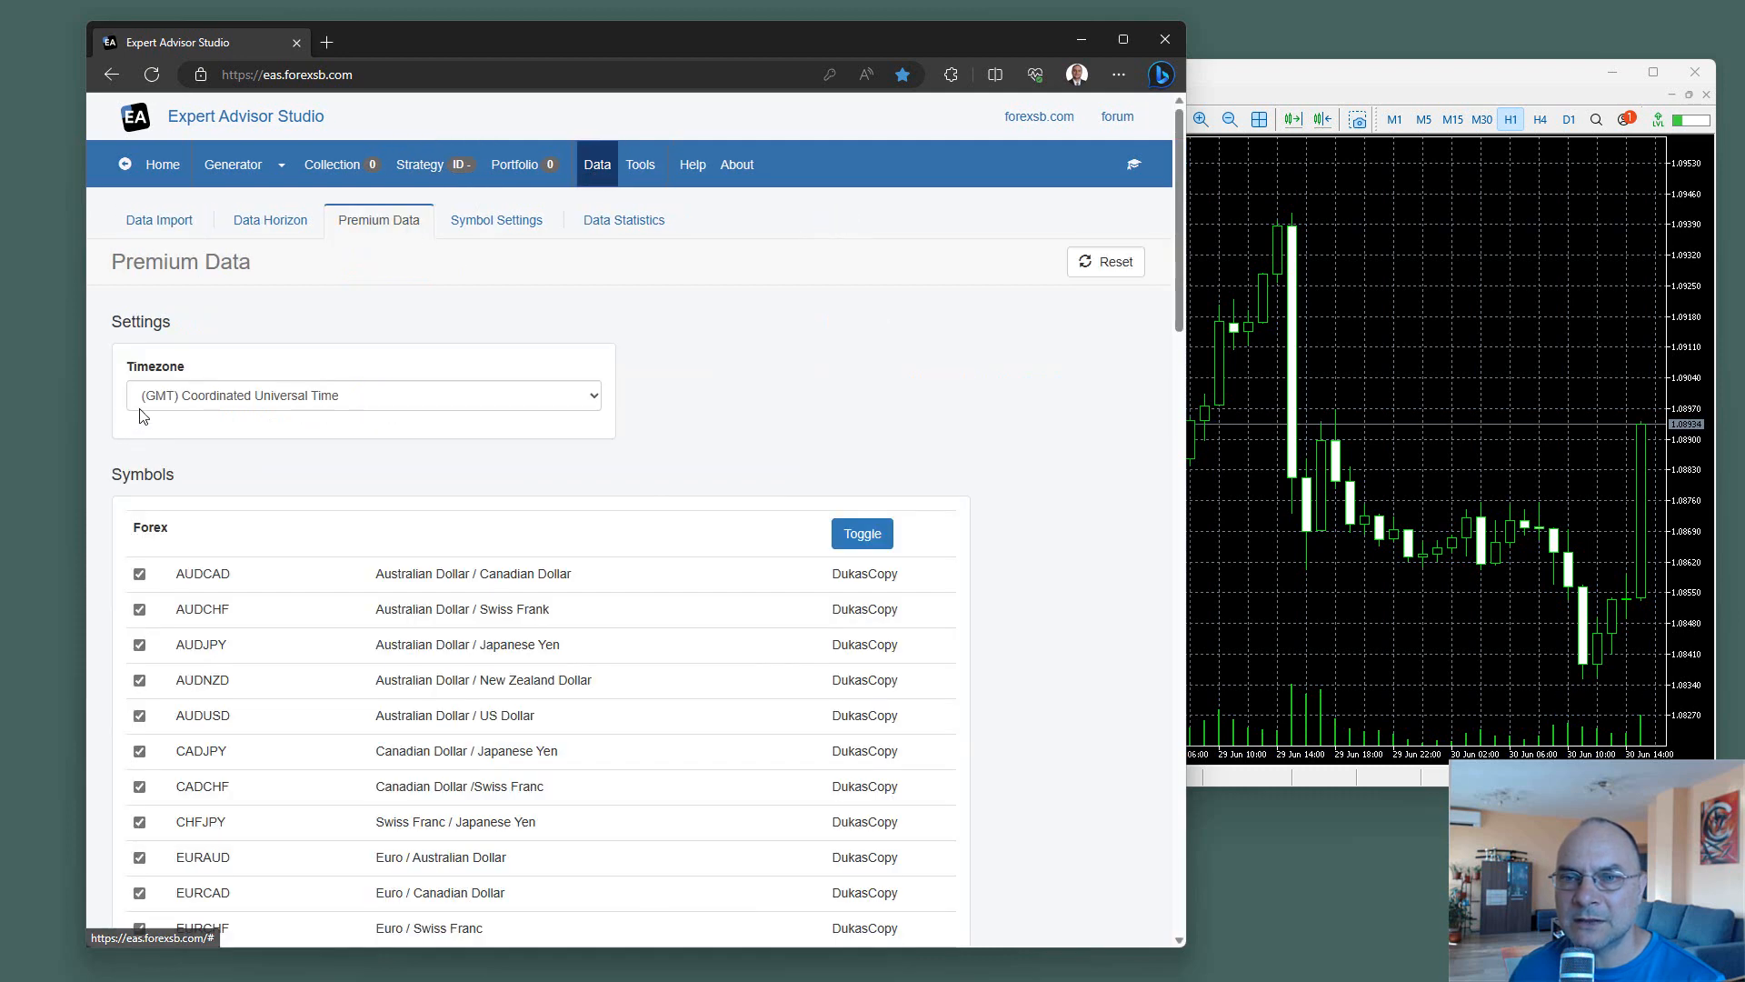
left_click(594, 402)
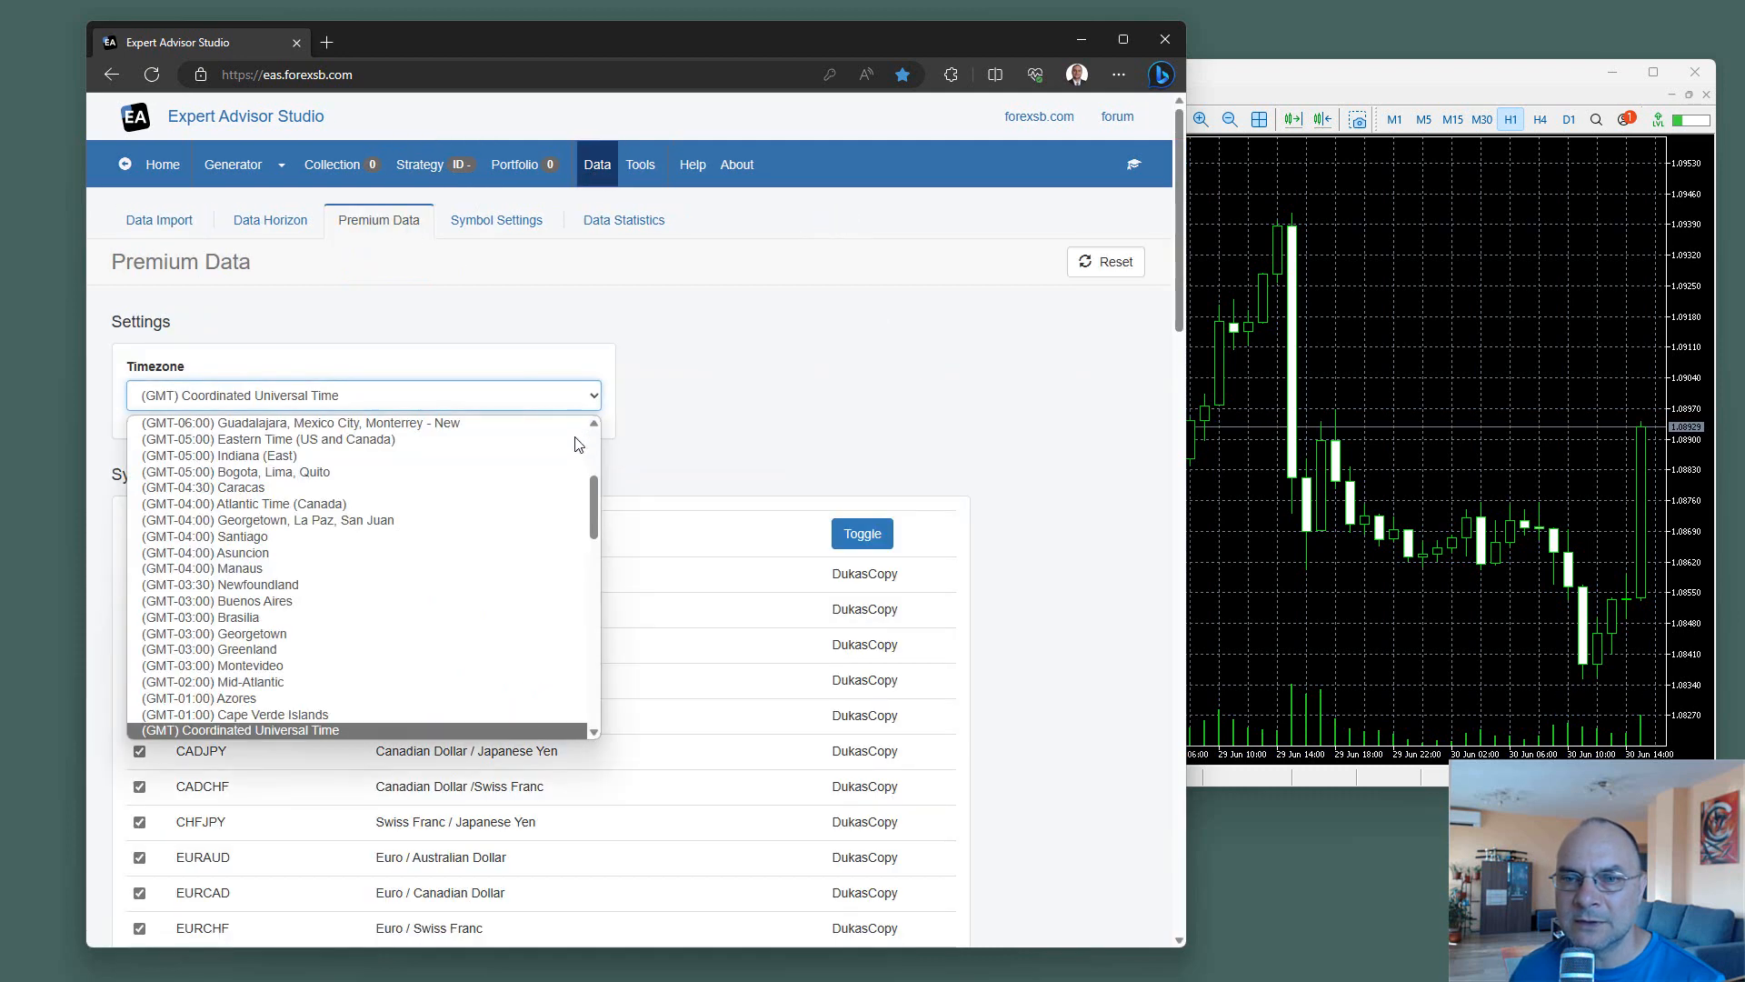
scroll(571, 483, "down", 7)
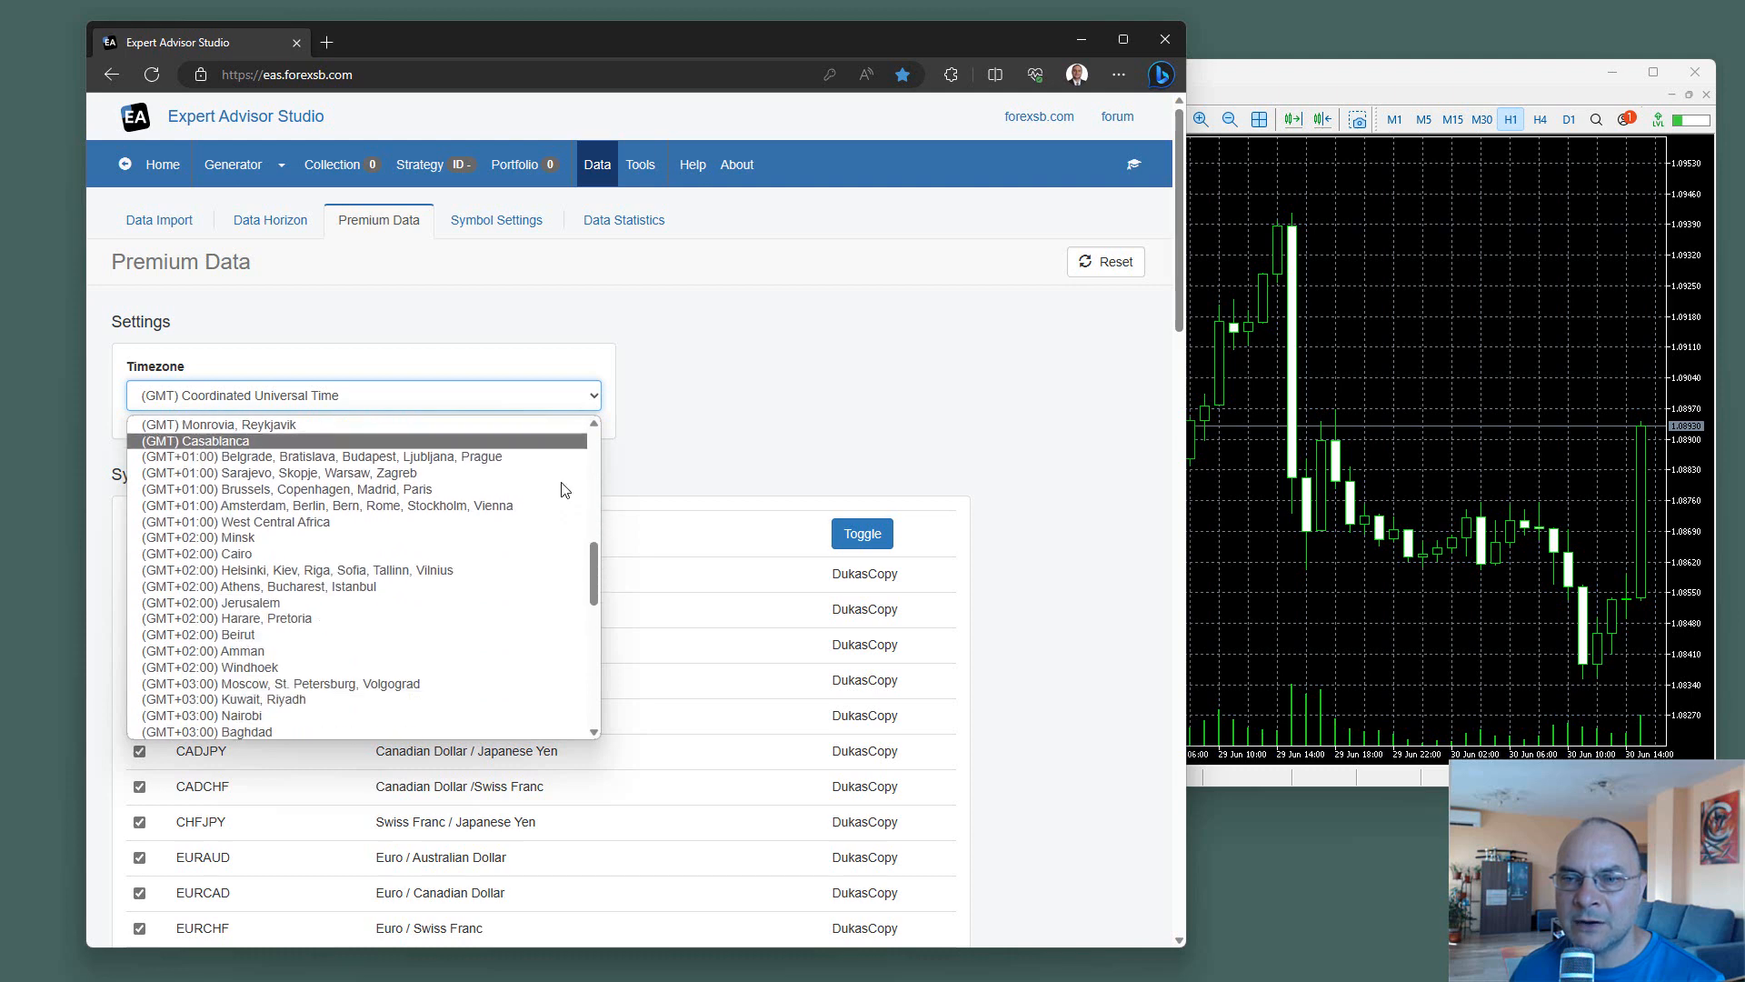
scroll(564, 489, "down", 3)
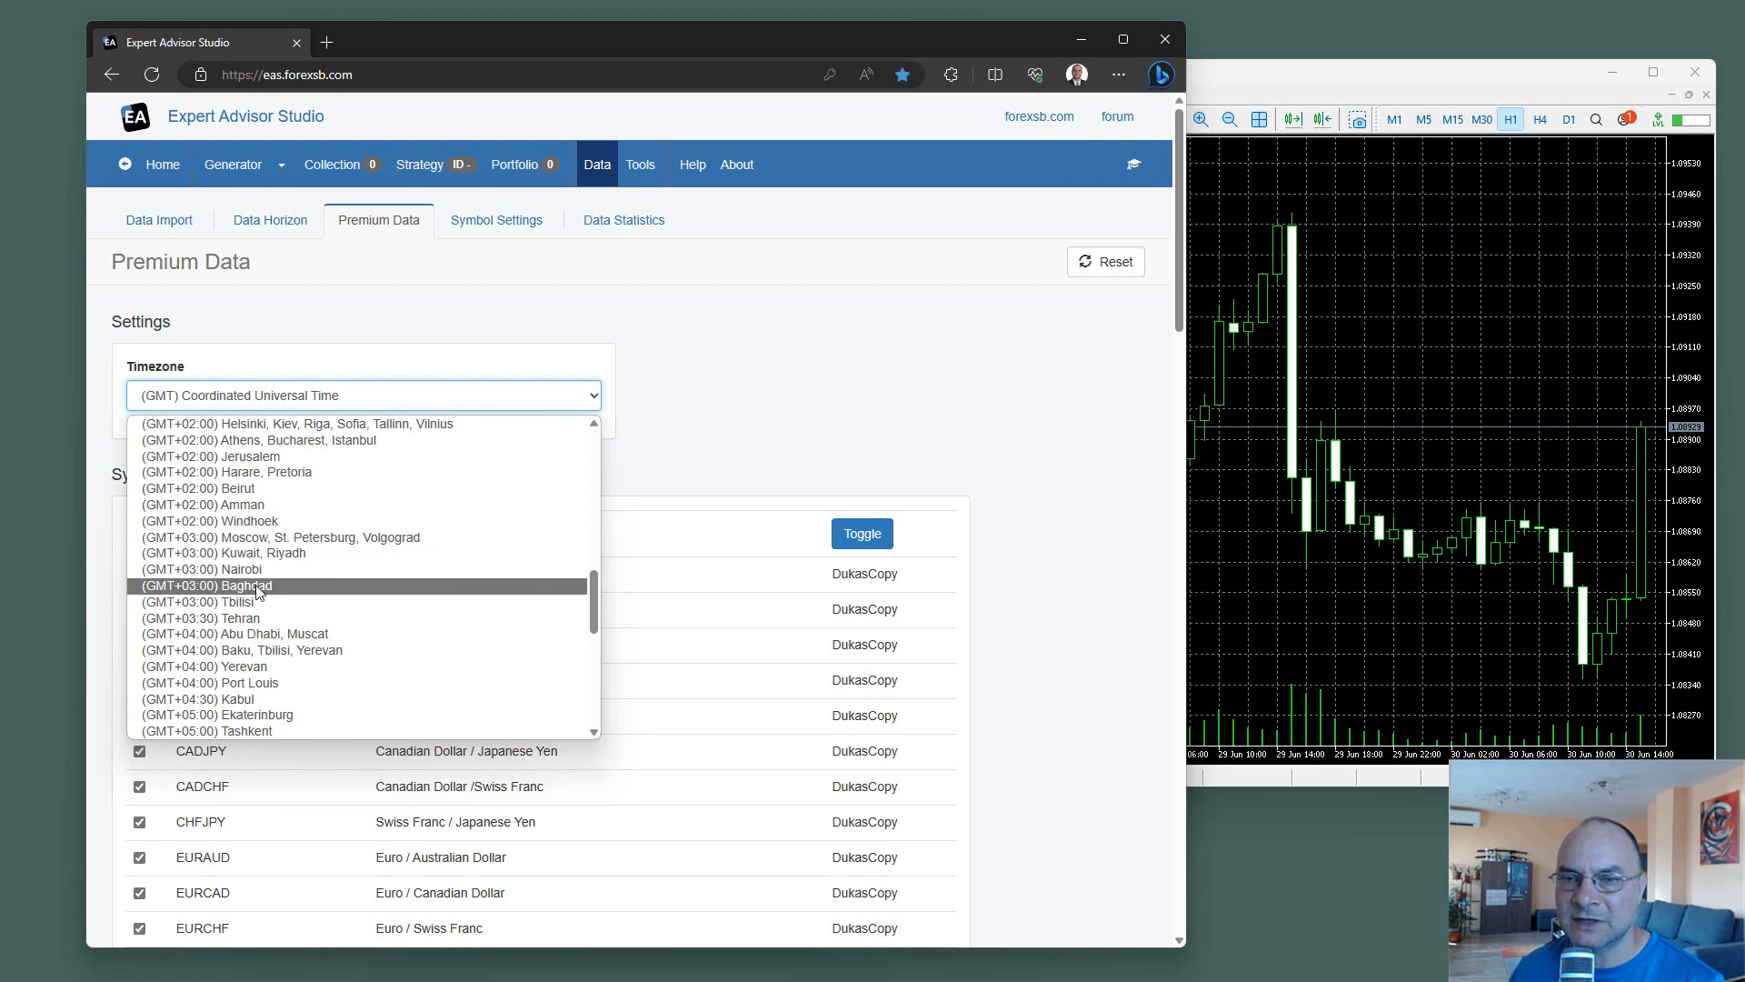
left_click(286, 583)
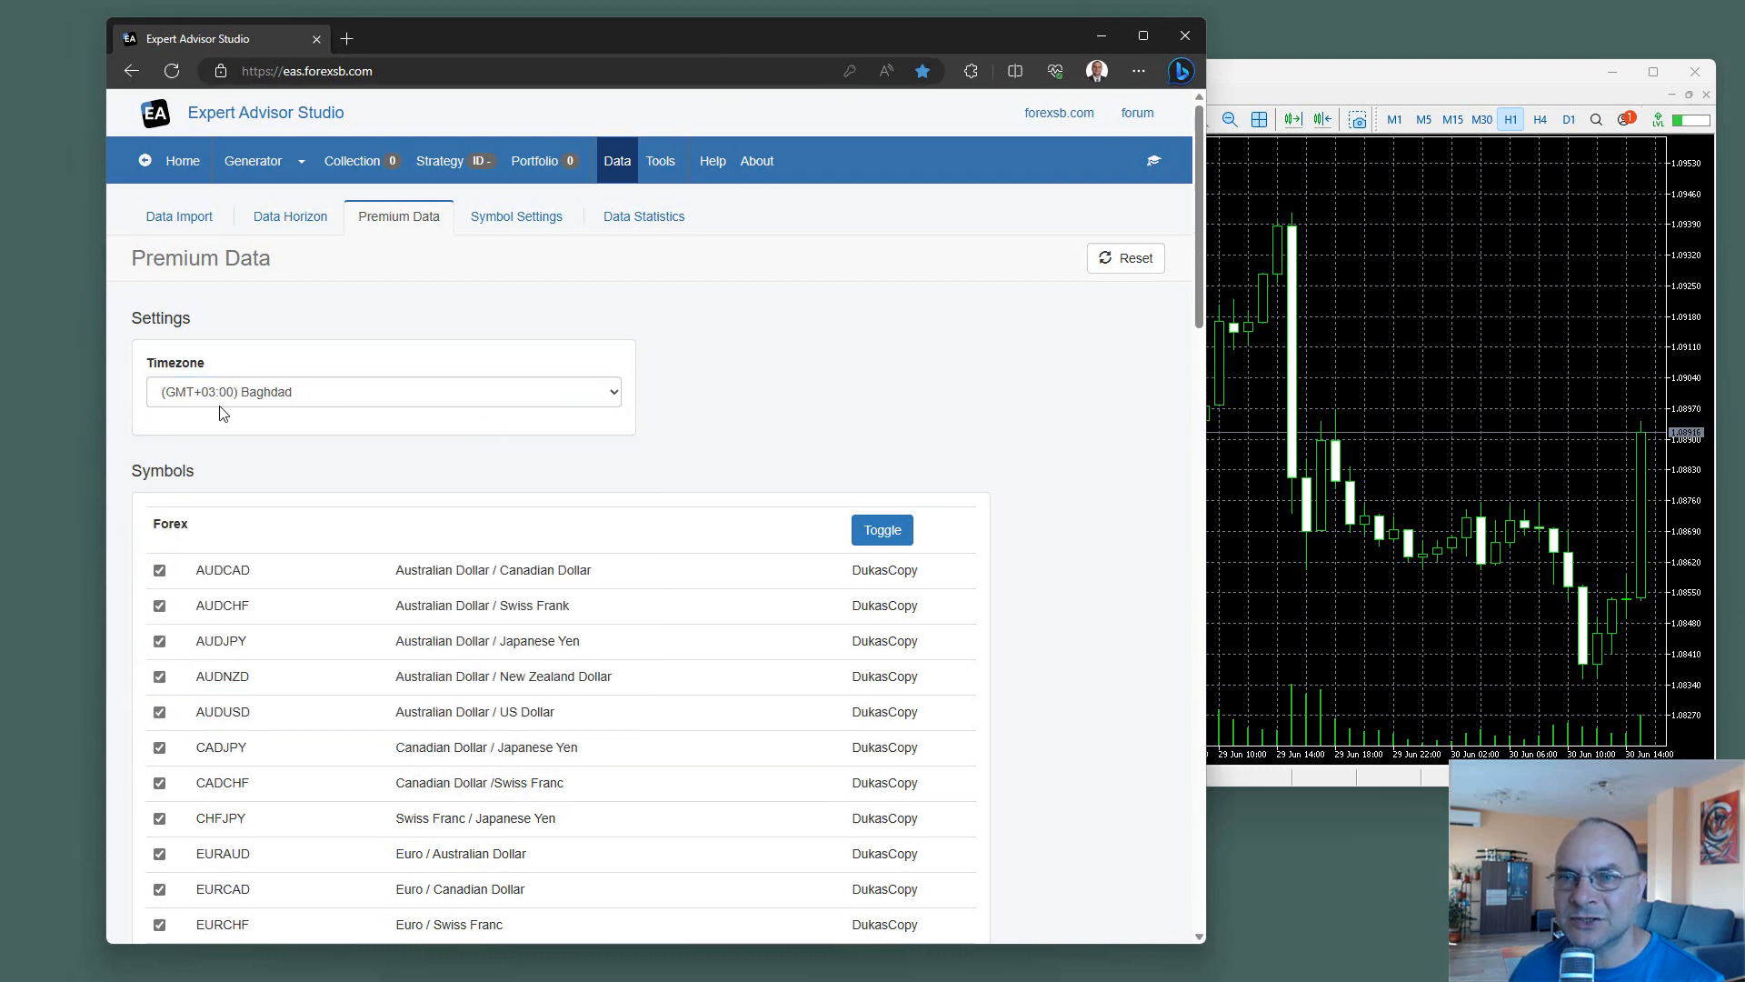
Reopen the strategy's full indicator chart and check the time of the large bearish candle on 29 June 2023.
left_click(438, 172)
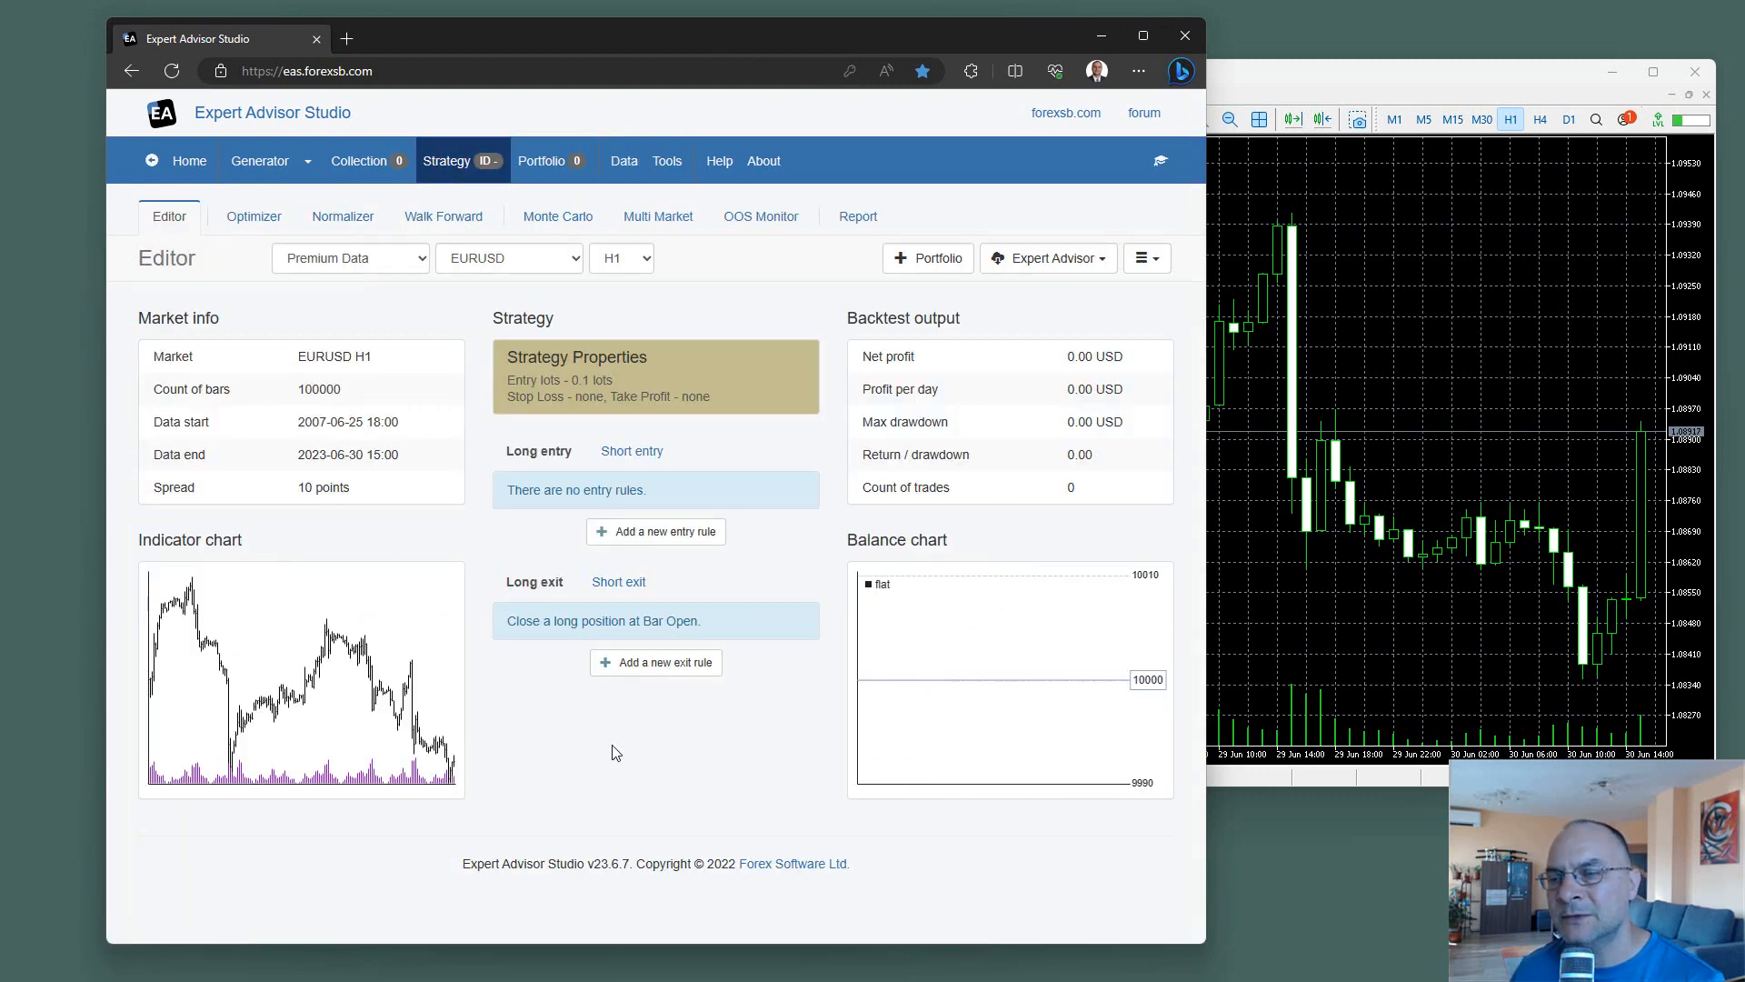
left_click(345, 689)
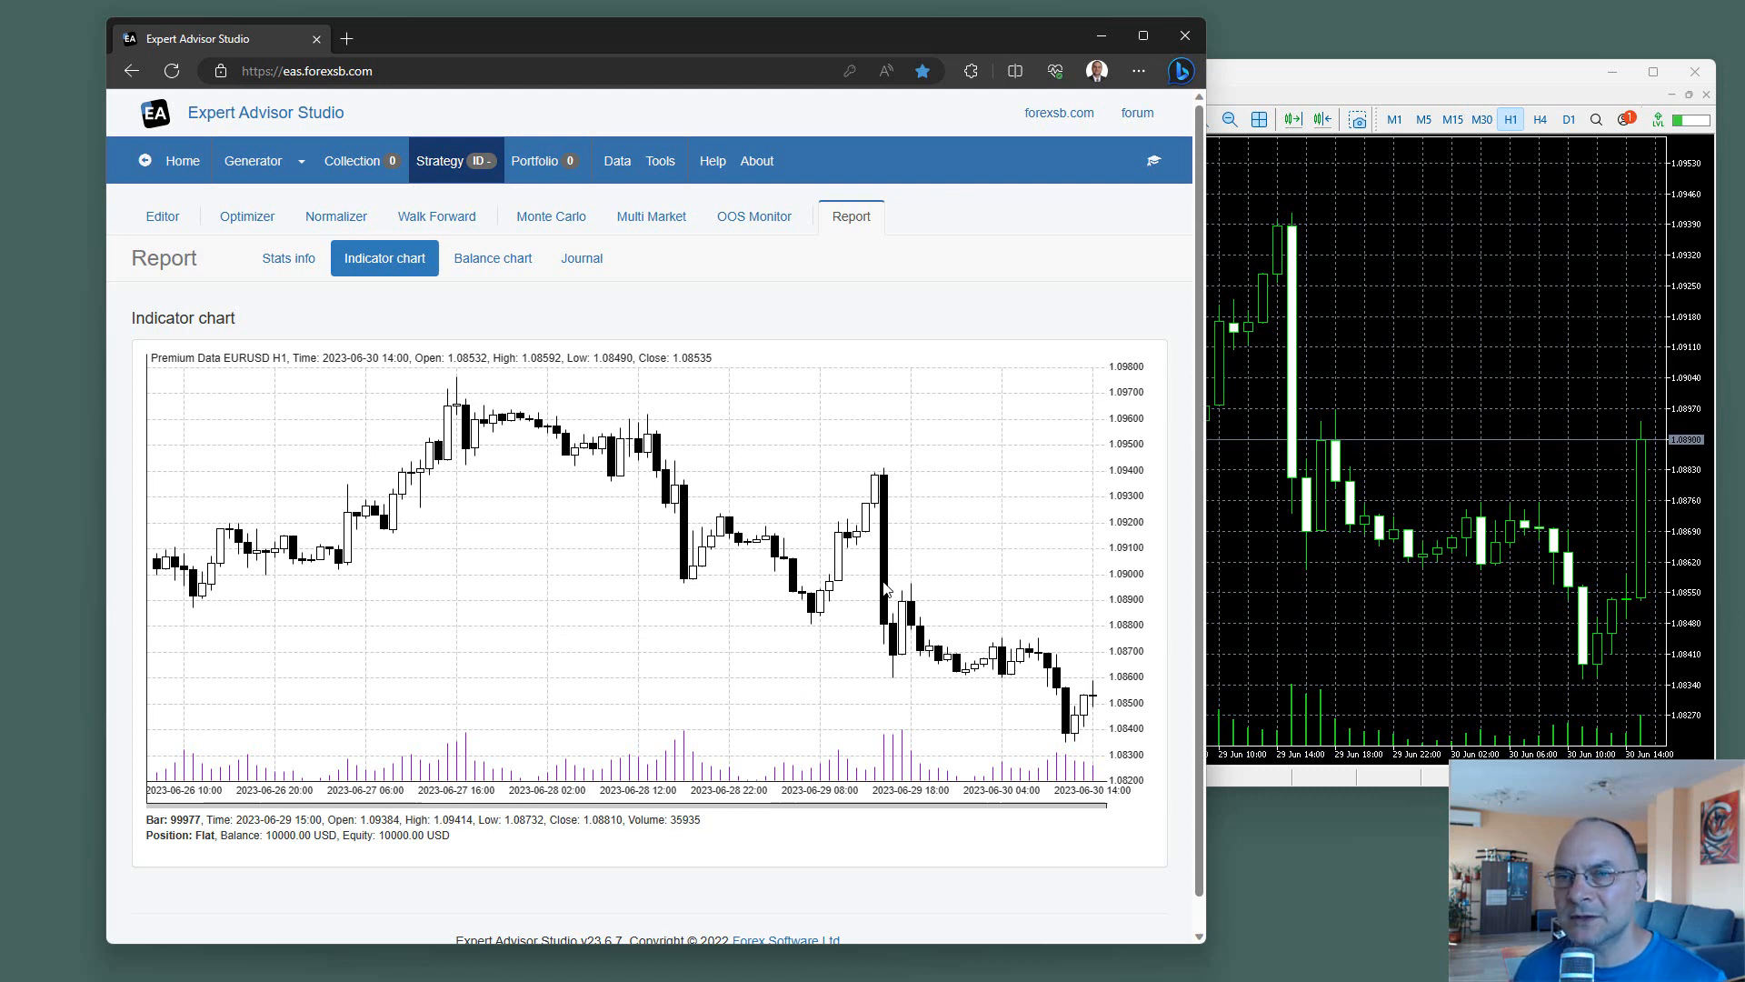
Switch to Notepad++ and add a time-zone = 3 line below fx_rates in fetch.ini.
left_click(1101, 36)
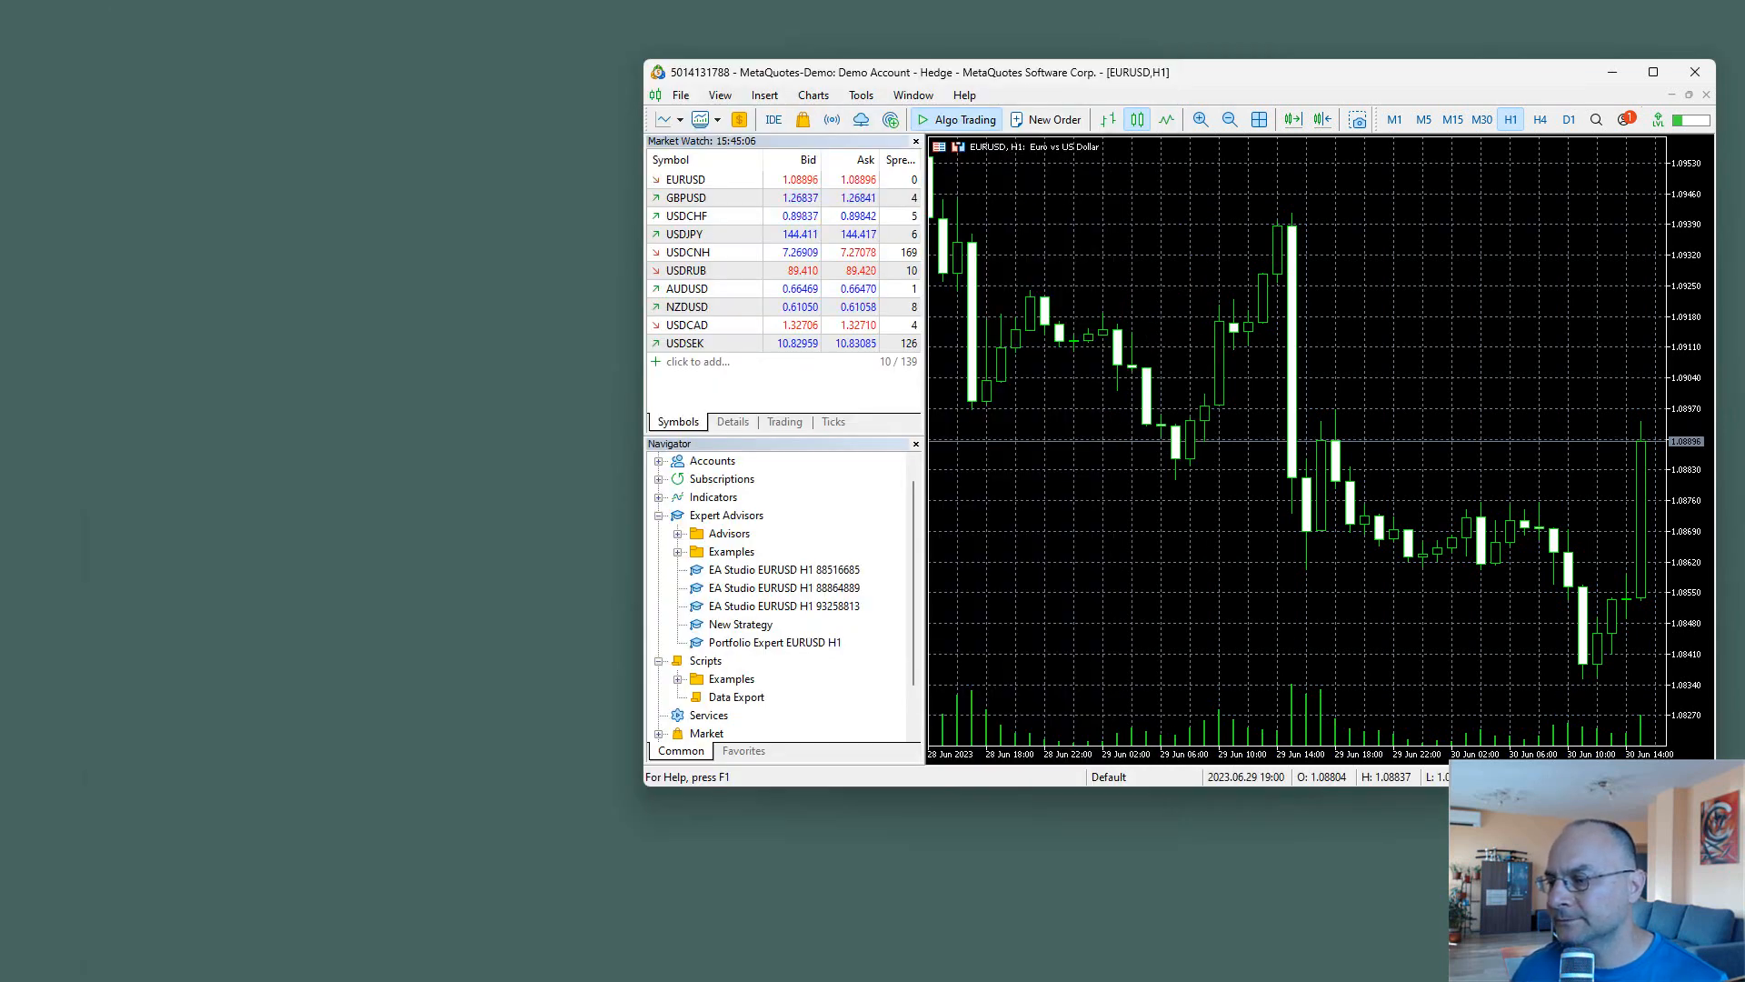
key("alt+Tab")
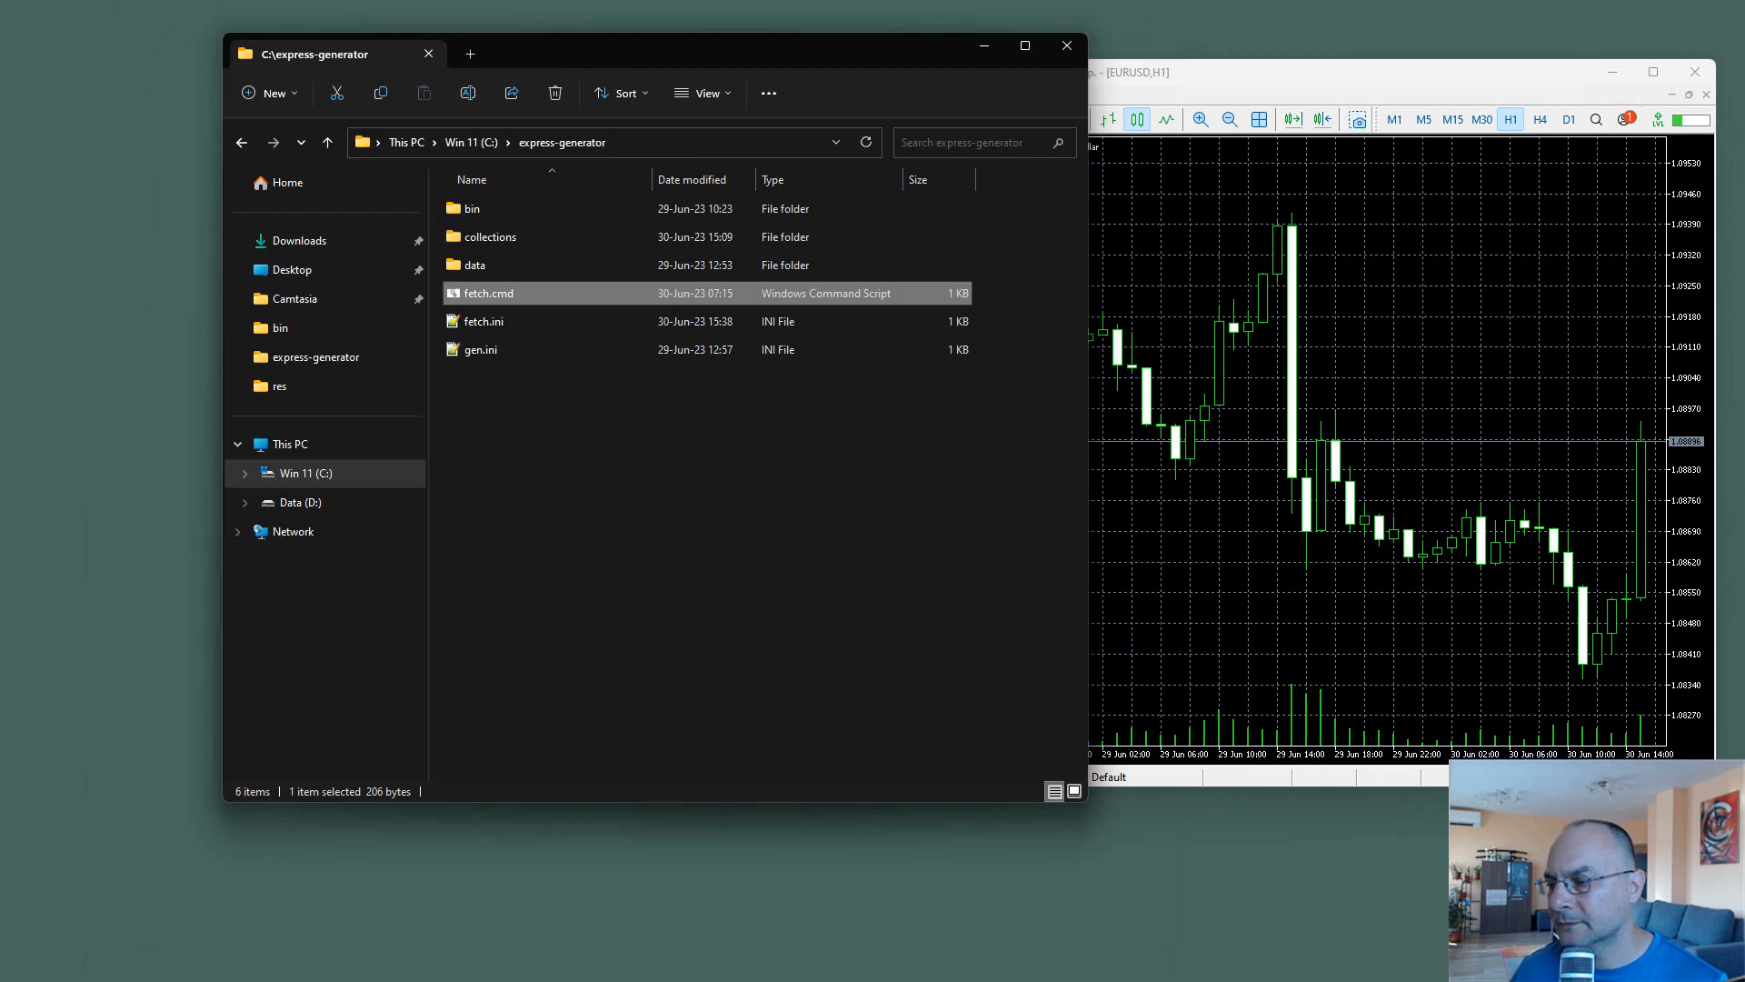
key("alt+Tab")
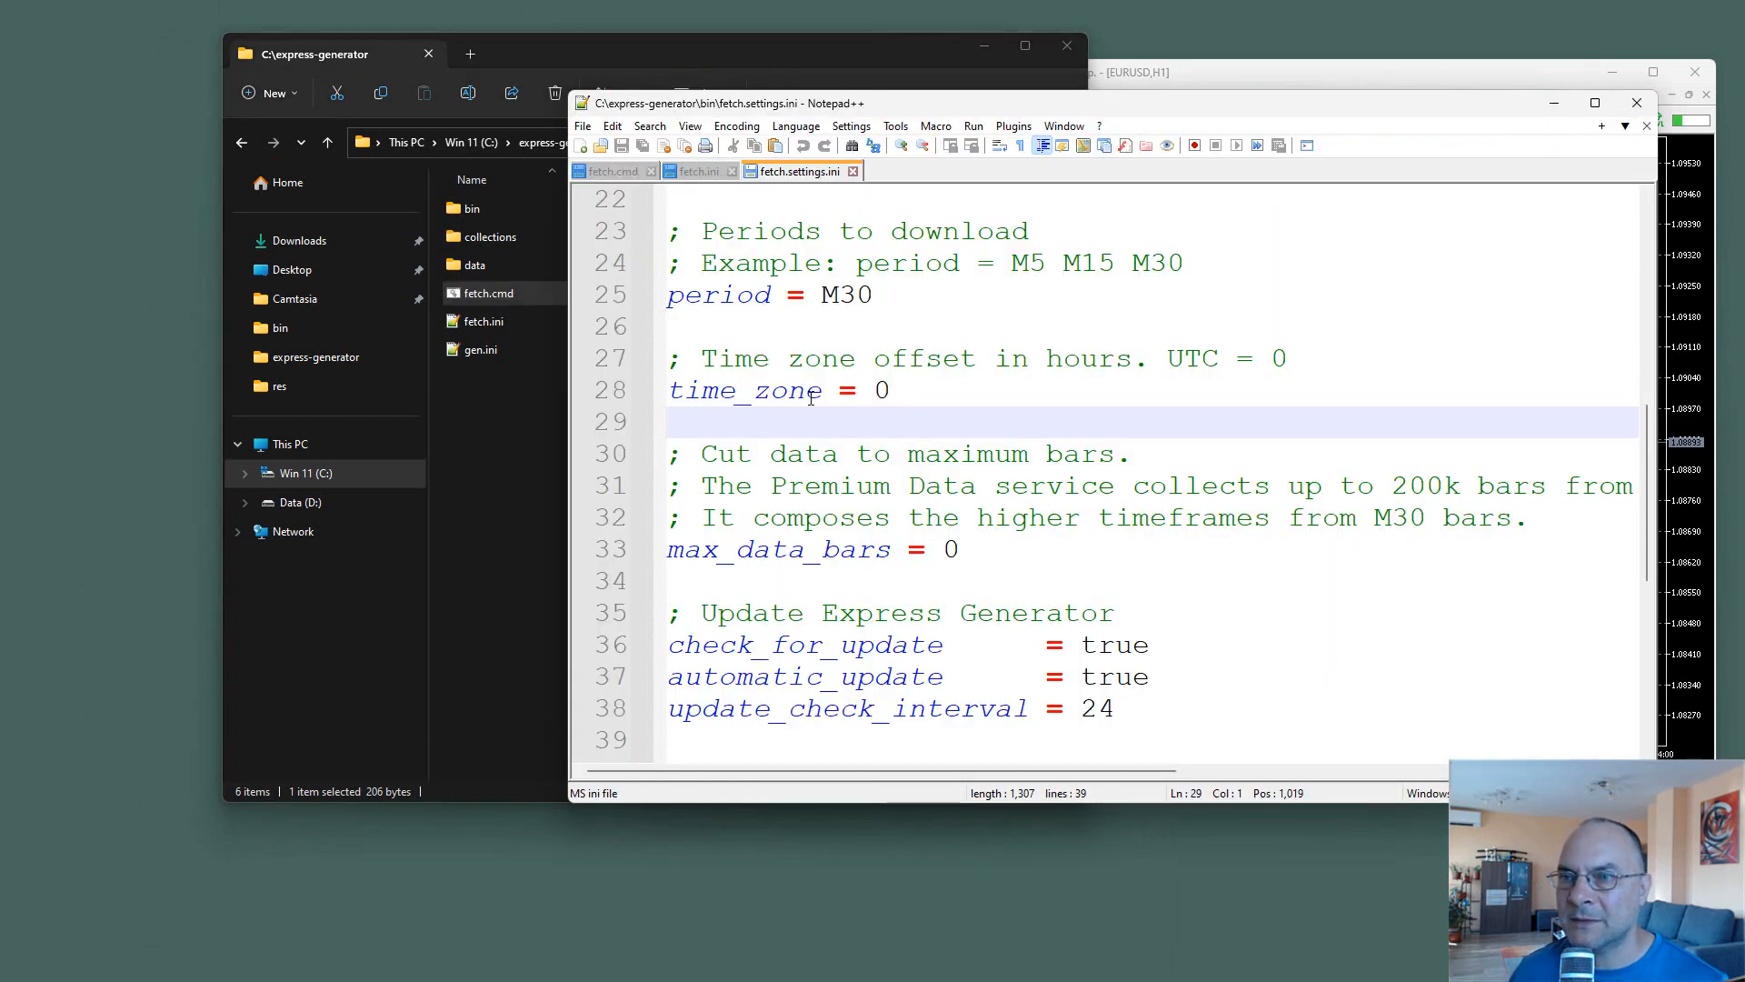
left_click(690, 174)
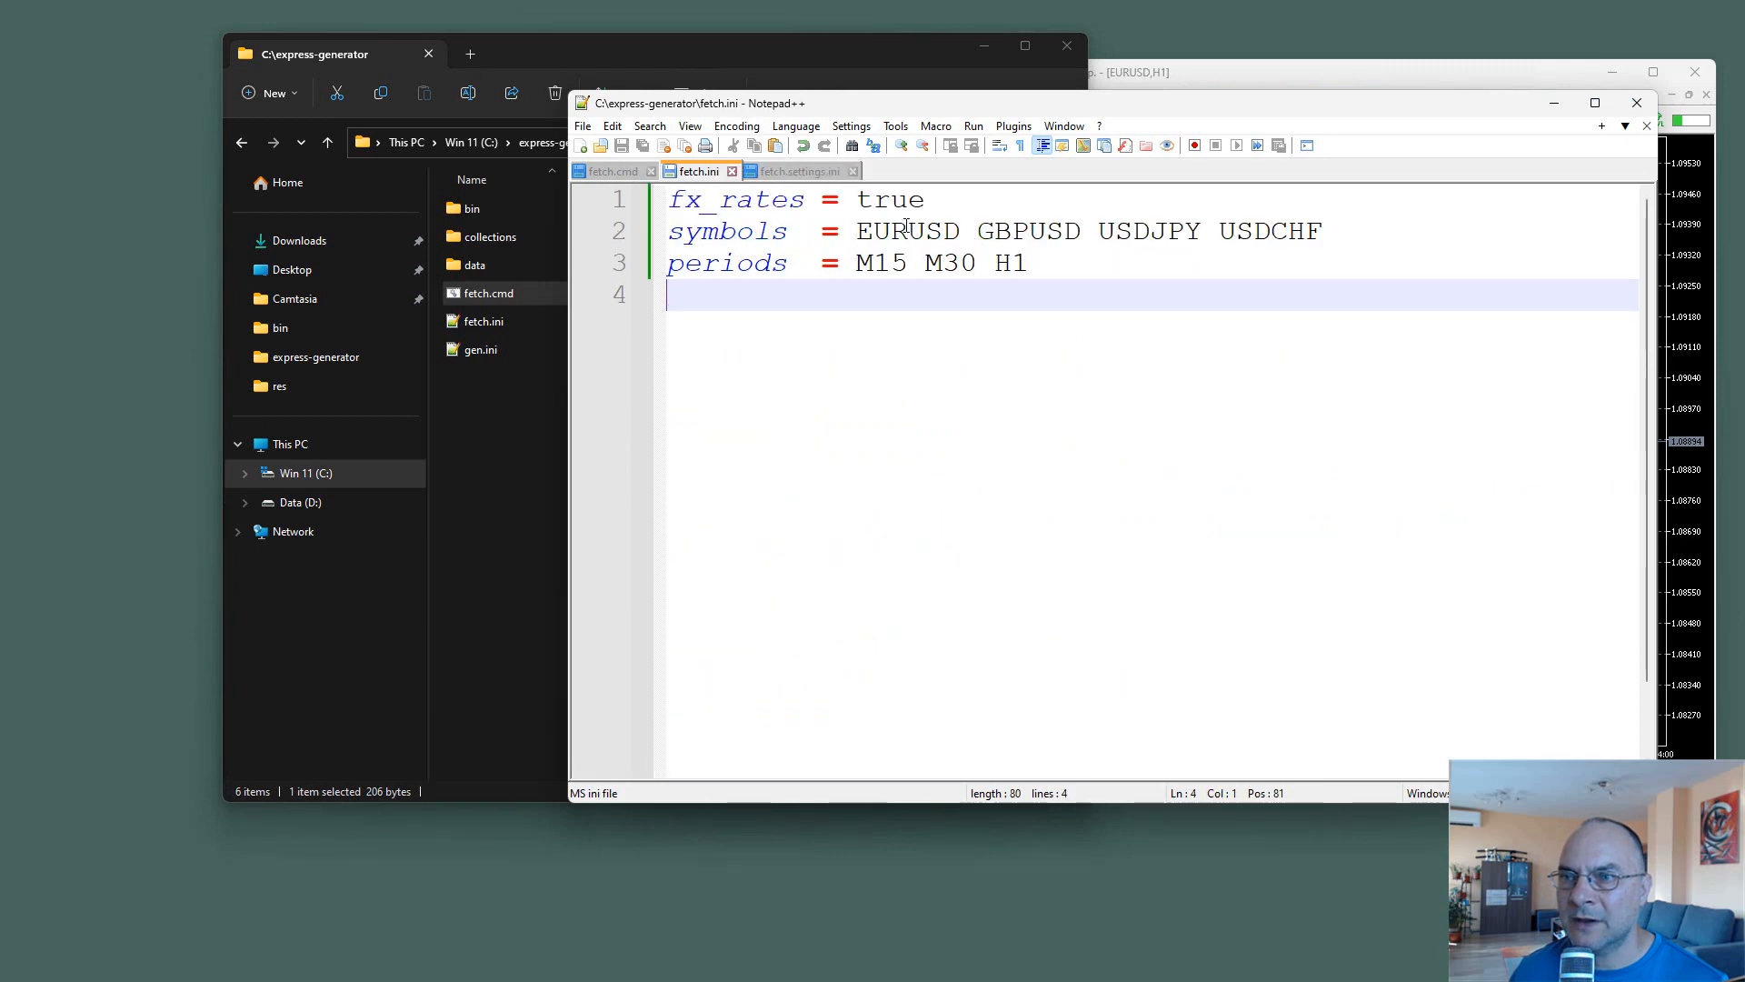
left_click(991, 215)
key("Return")
type("time-")
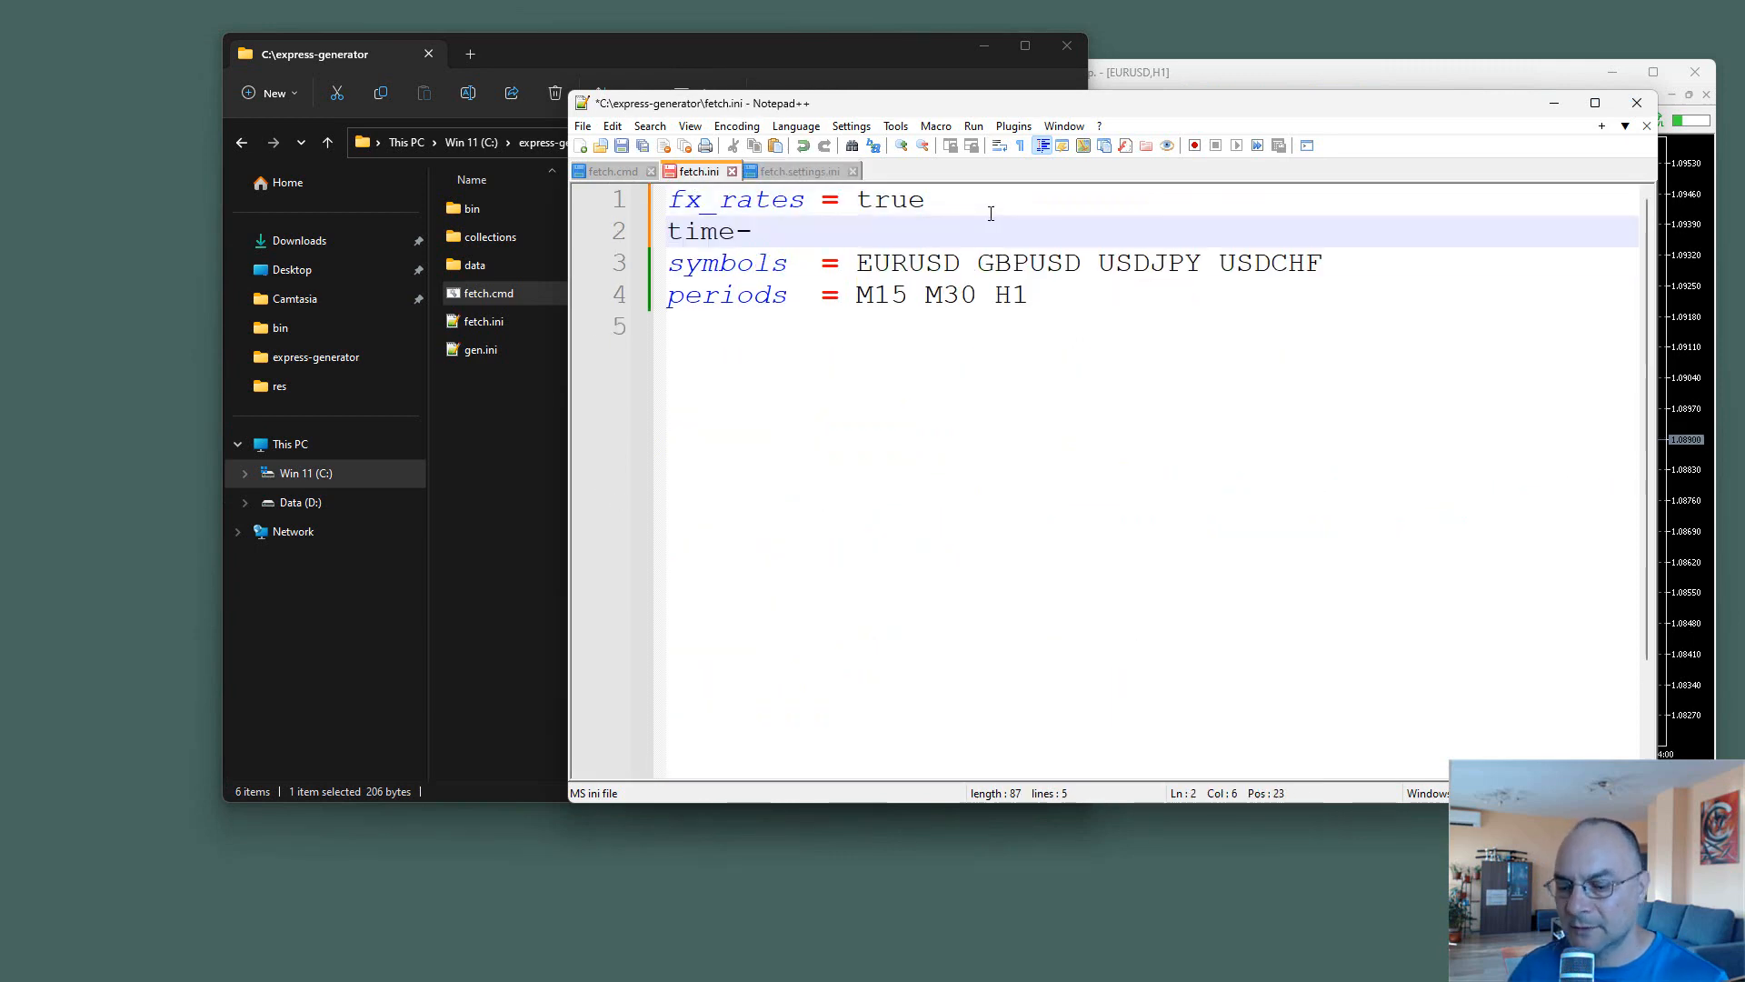
type("zone = 3")
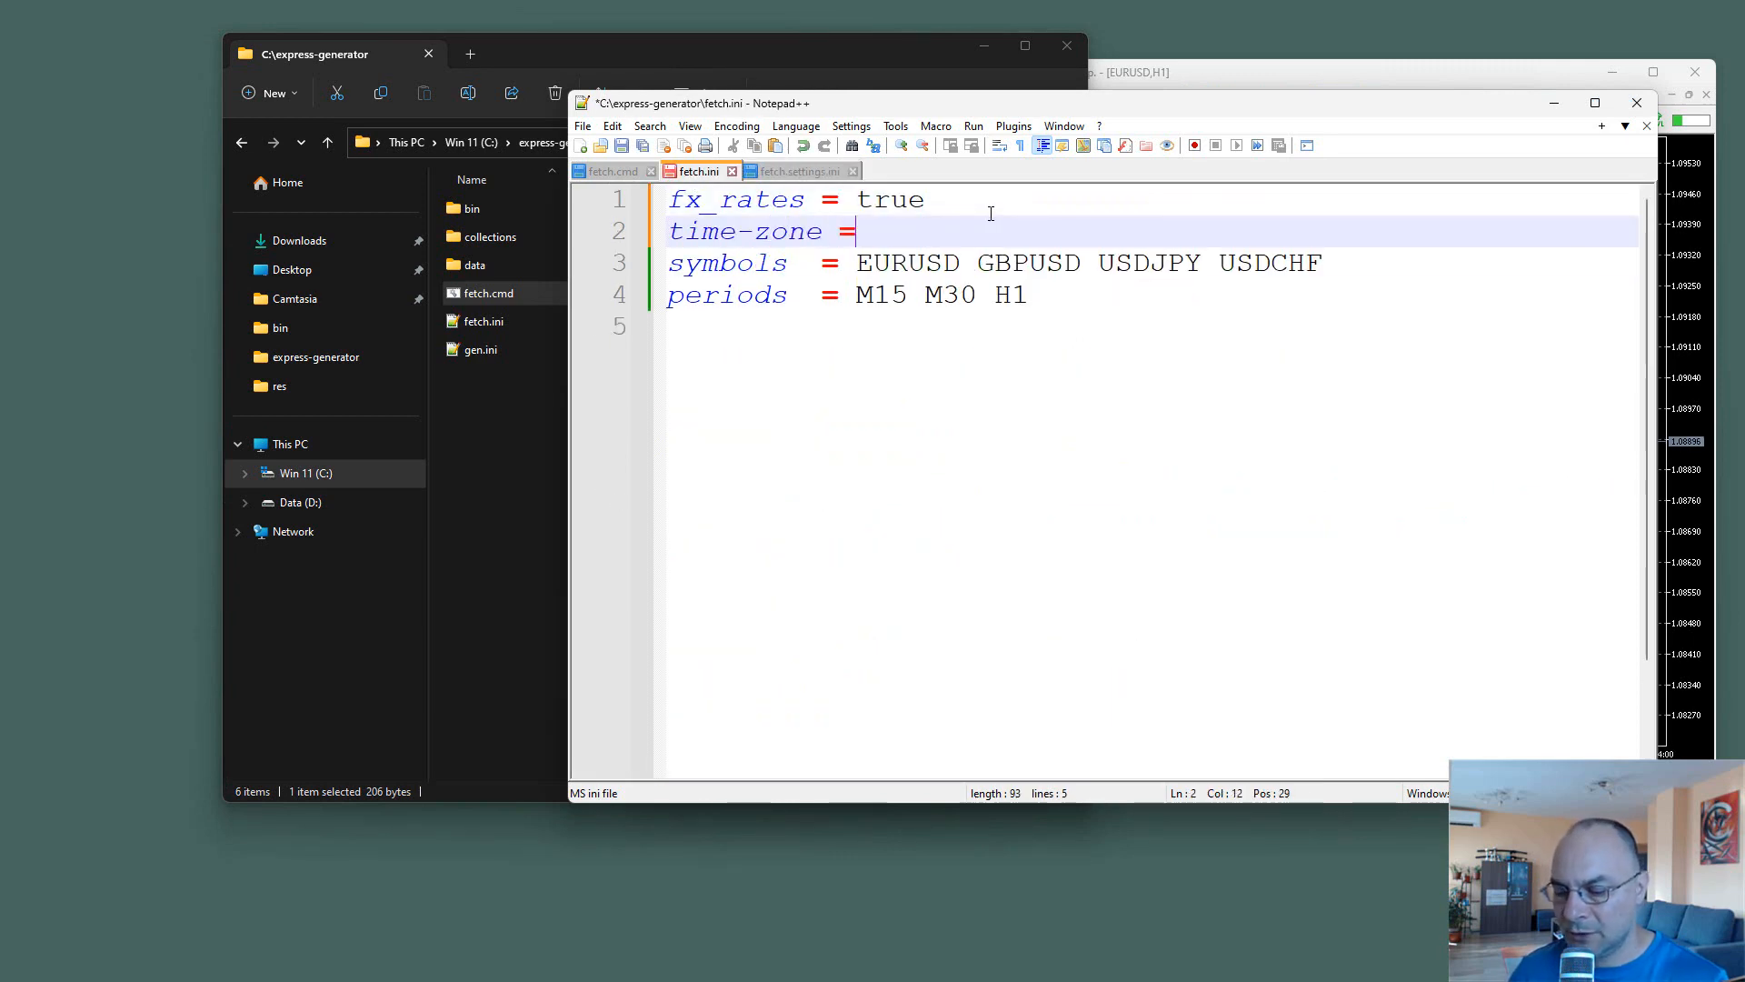
Align the equals signs of the settings in fetch.ini and save the file.
key("Left")
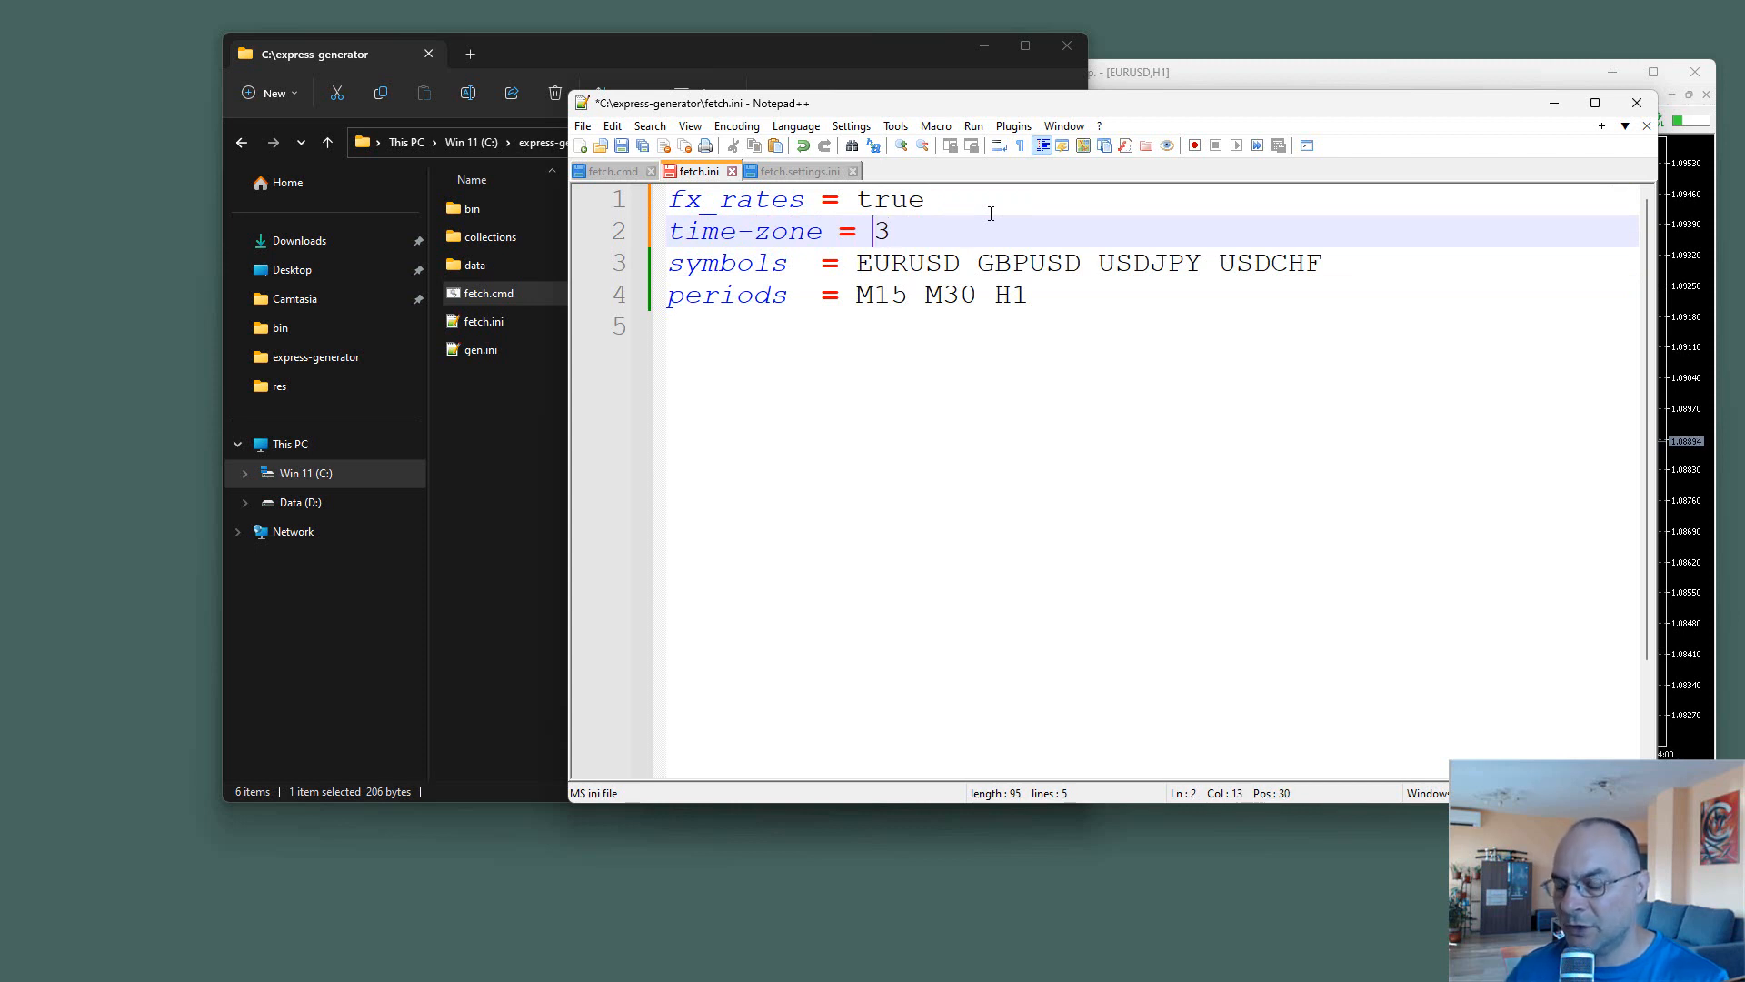
key("Up")
key("Left")
key("Left")
key("Left")
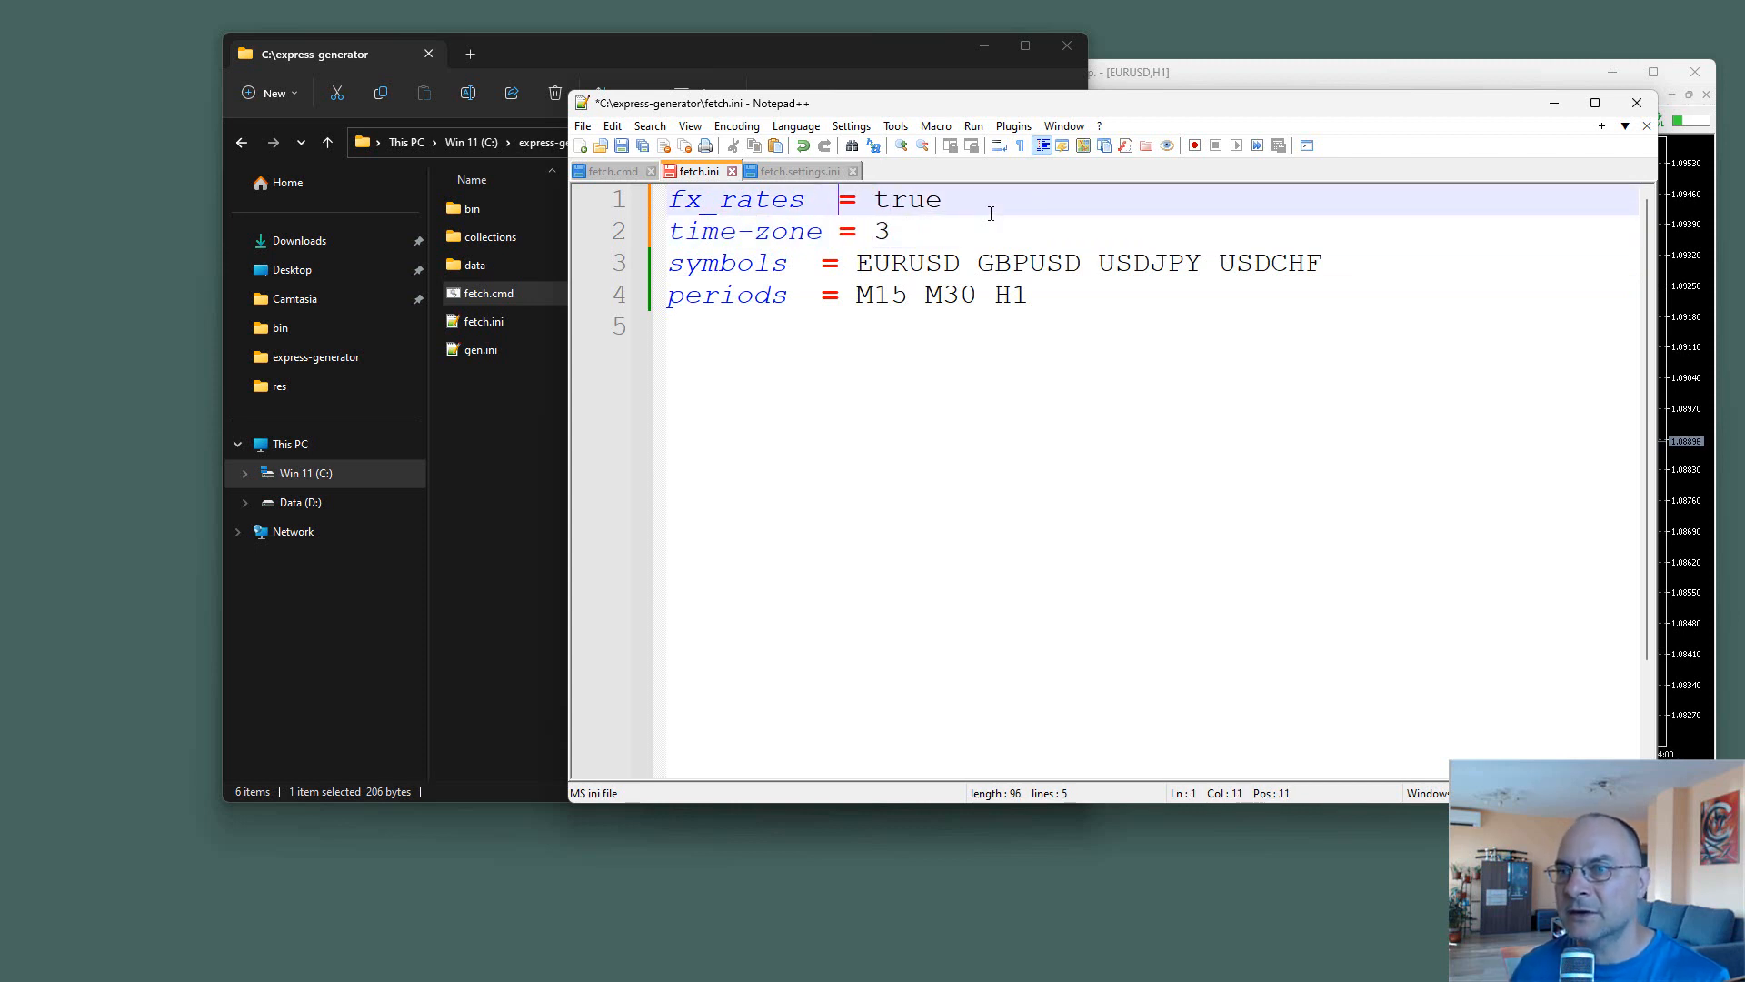
left_click(991, 216)
key("ctrl+s")
Examine the max_data_bars setting and its comments about maximum bars in fetch.settings.ini.
left_click(795, 173)
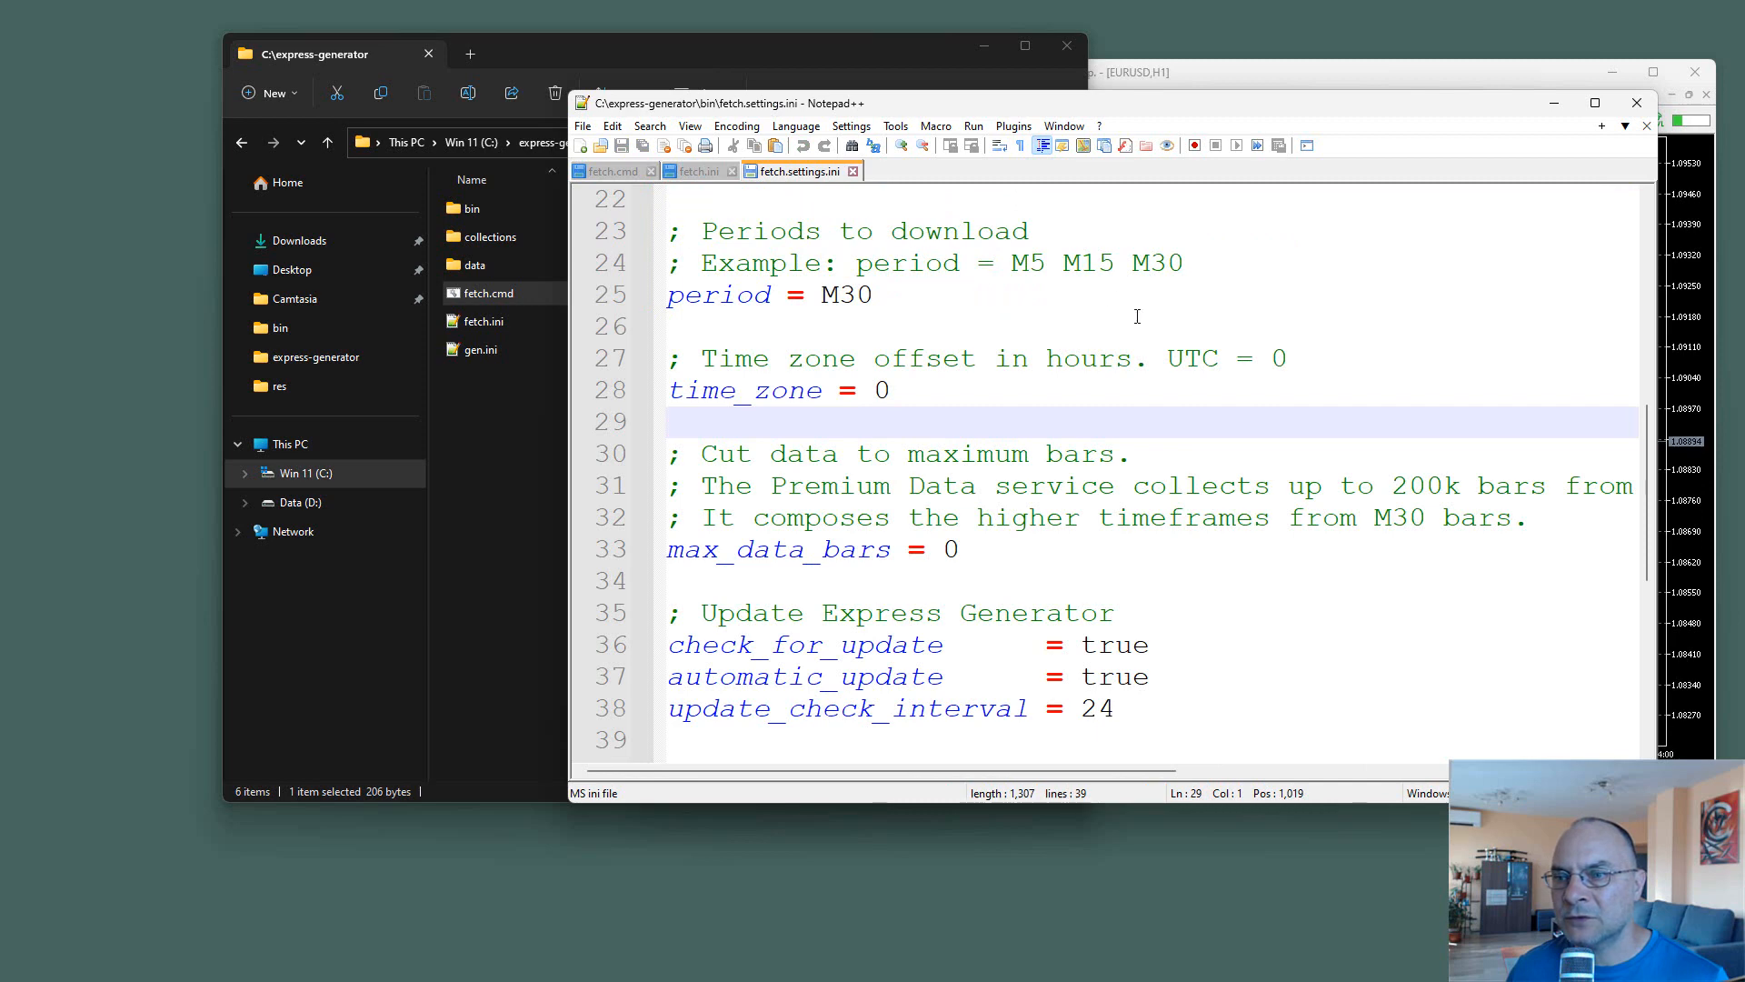
scroll(1137, 315, "down", 2)
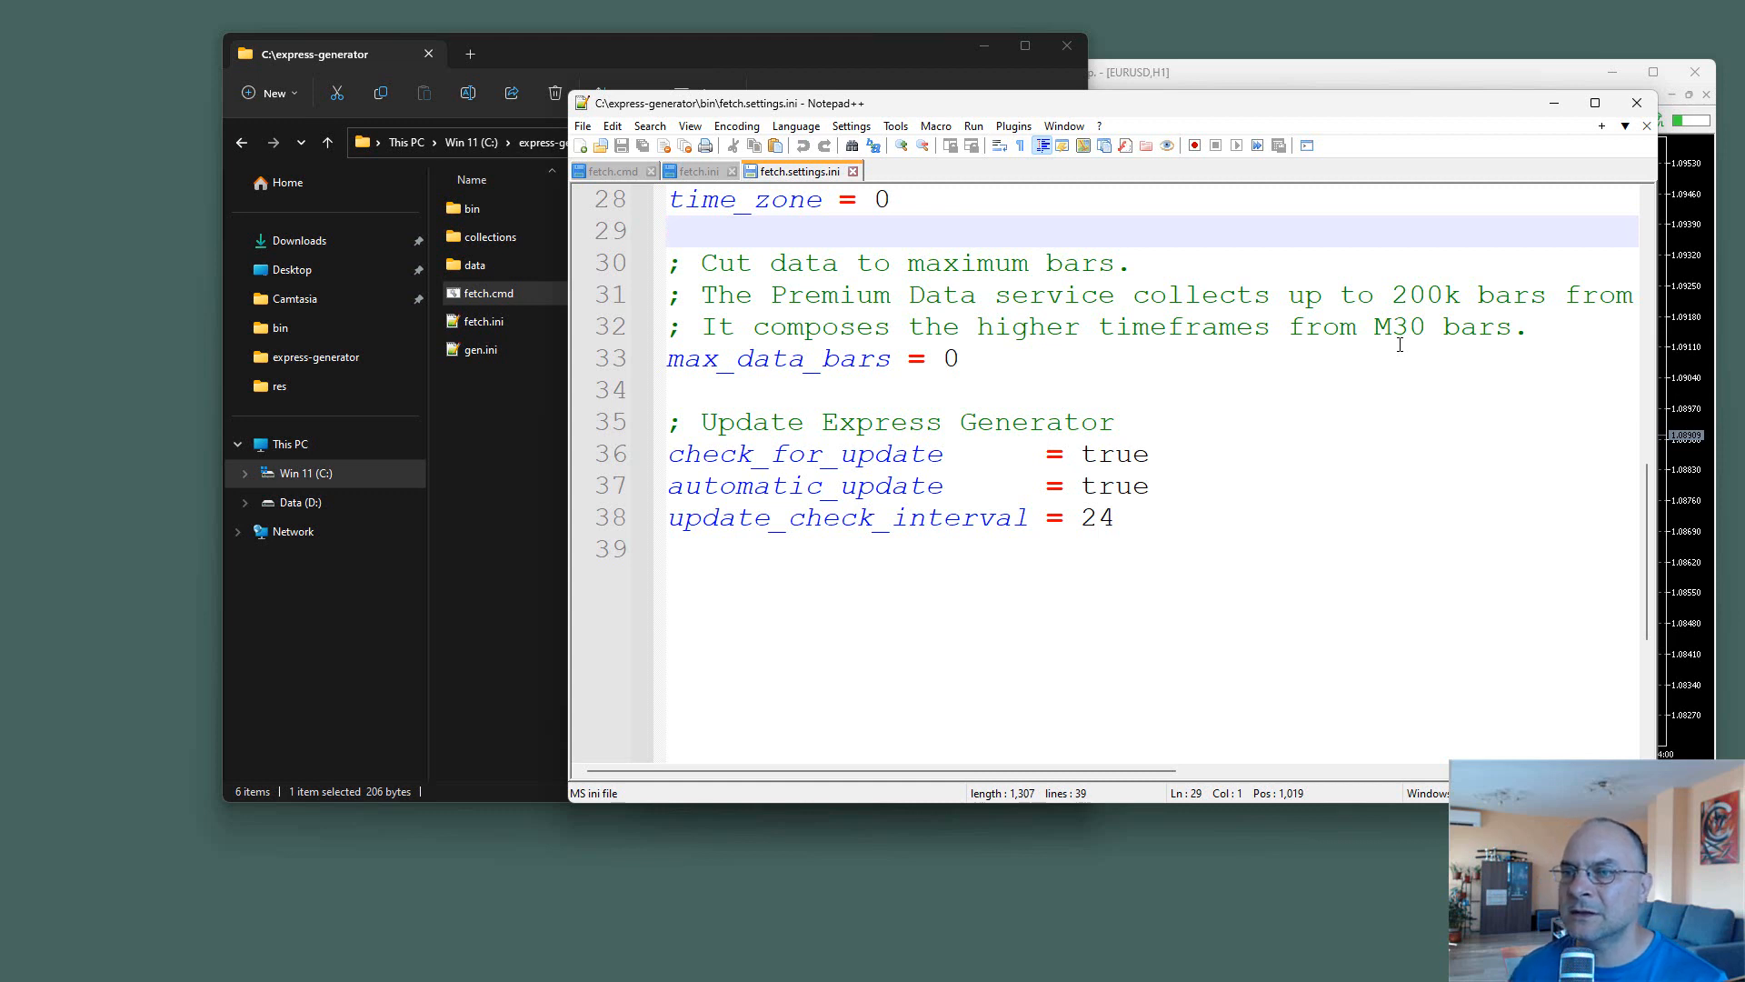
double_click(1387, 329)
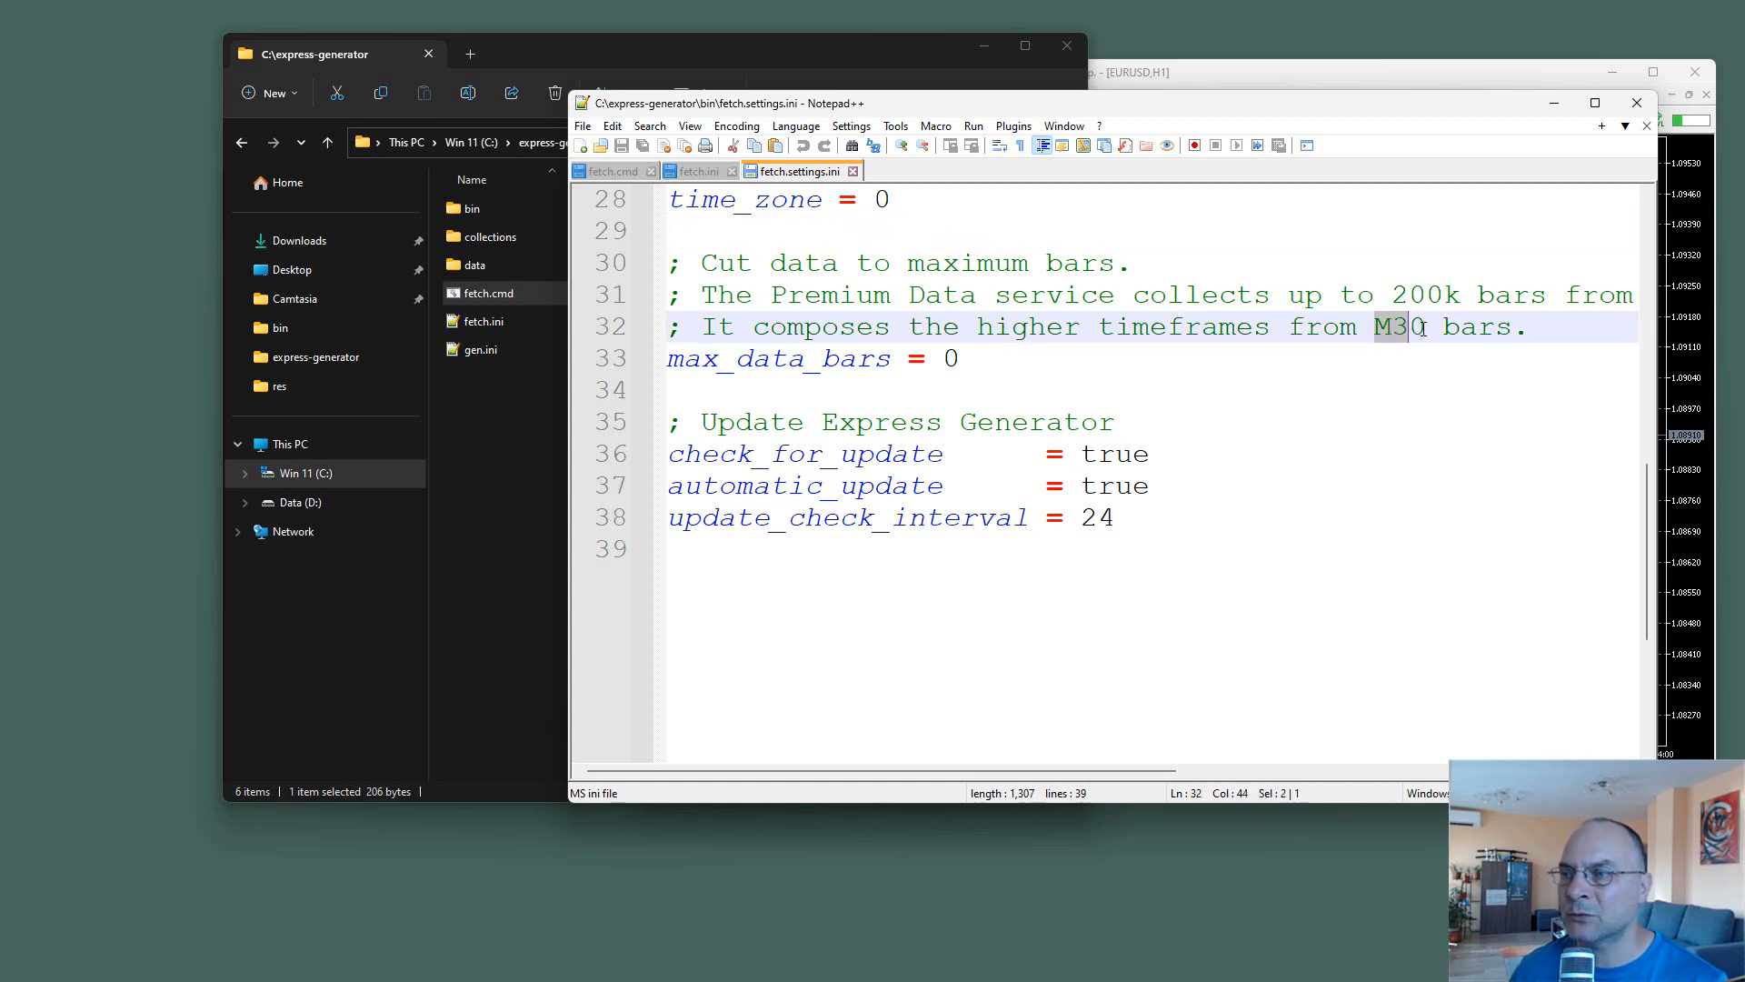
left_click(1416, 363)
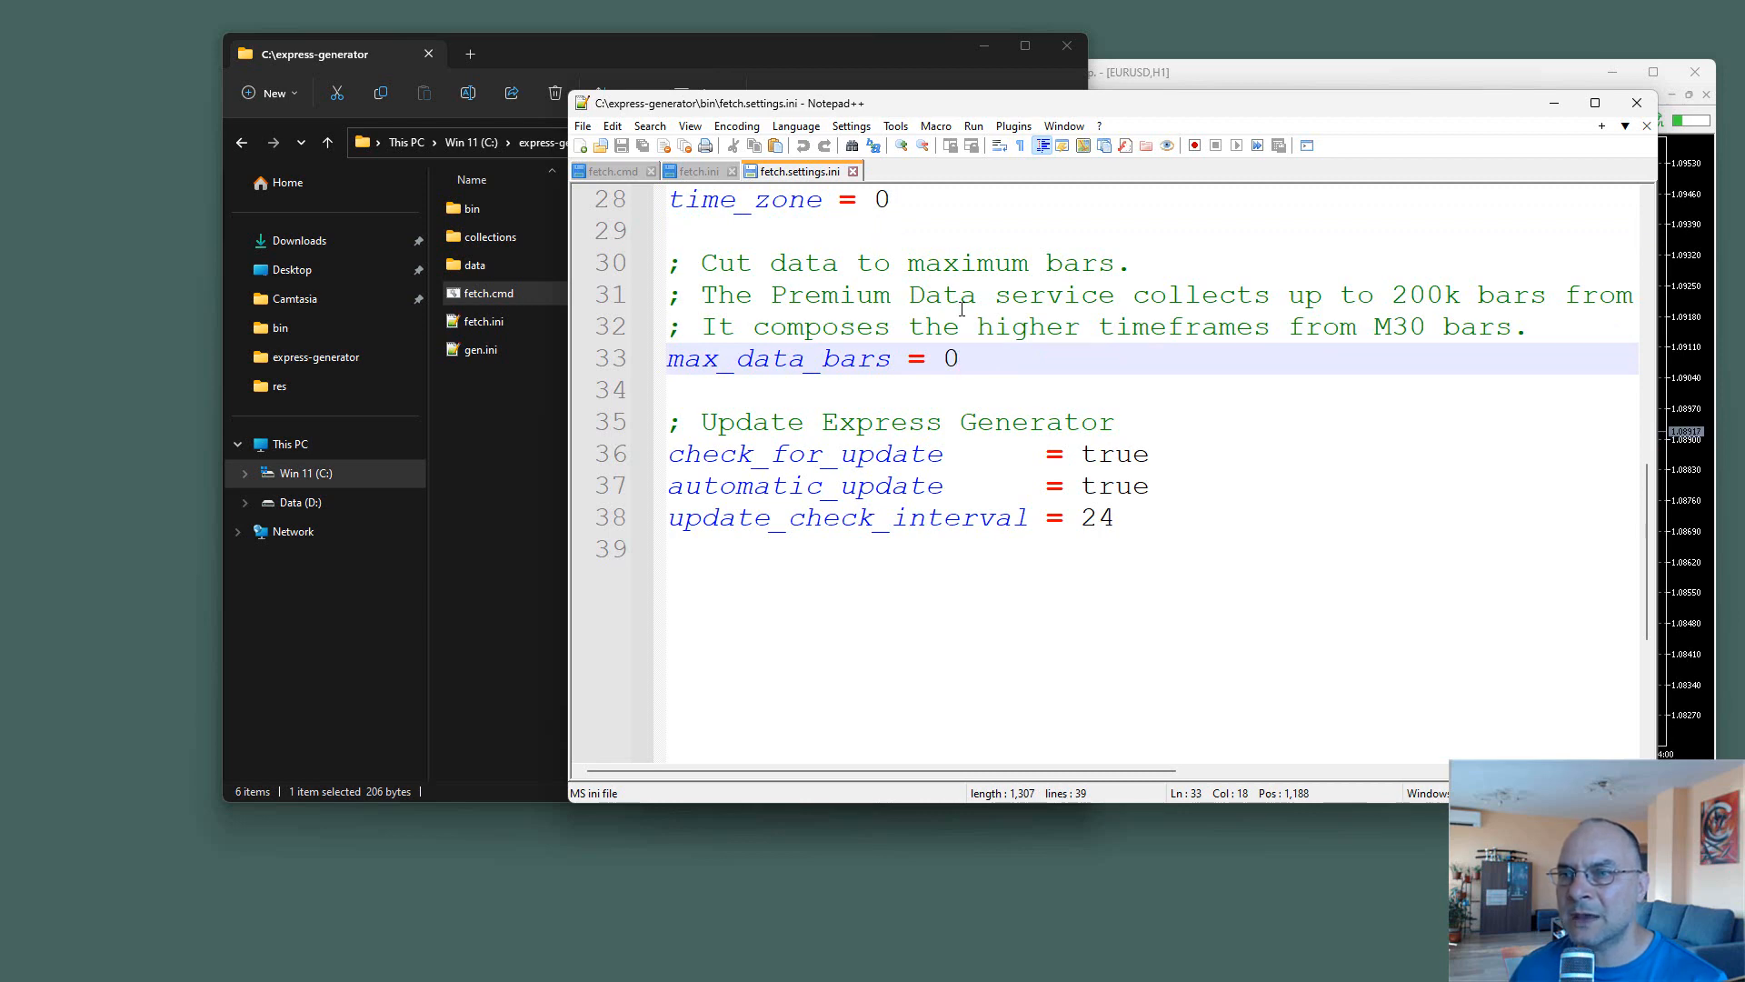
scroll(961, 309, "up", 1)
left_click(609, 171)
left_click(698, 171)
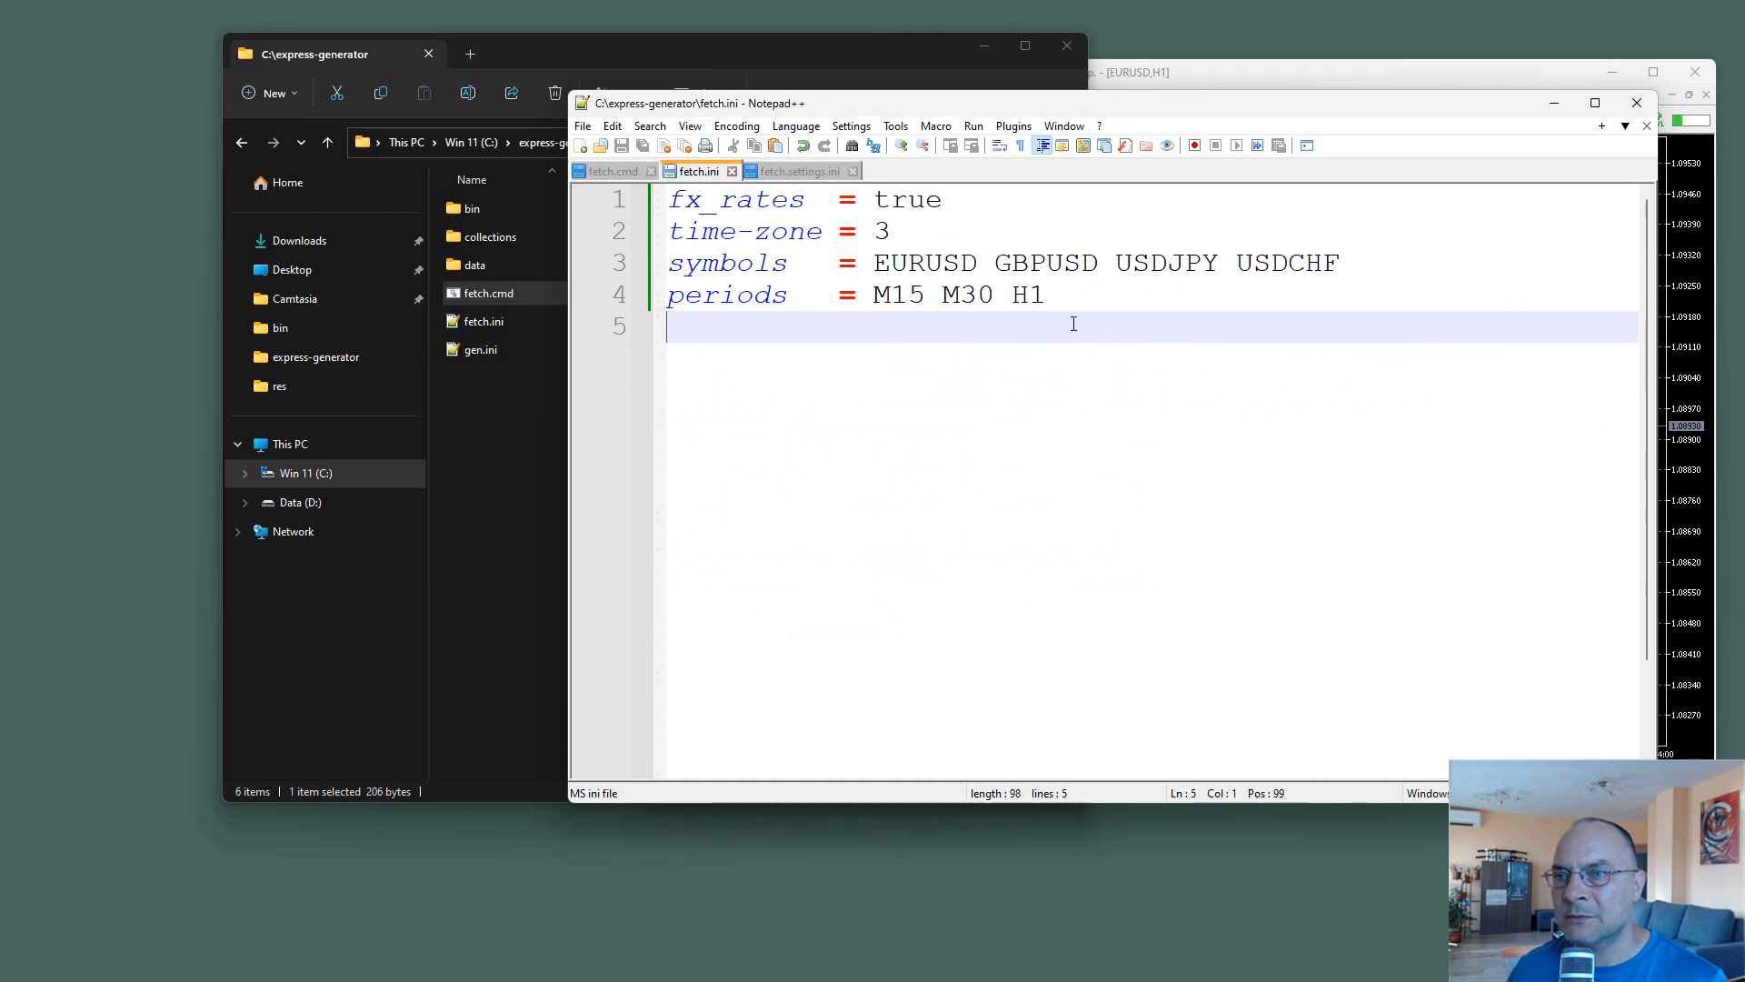
Copy the max_data_bars name from fetch.settings.ini into a new last line of fetch.ini and set it to 50000.
left_click(750, 174)
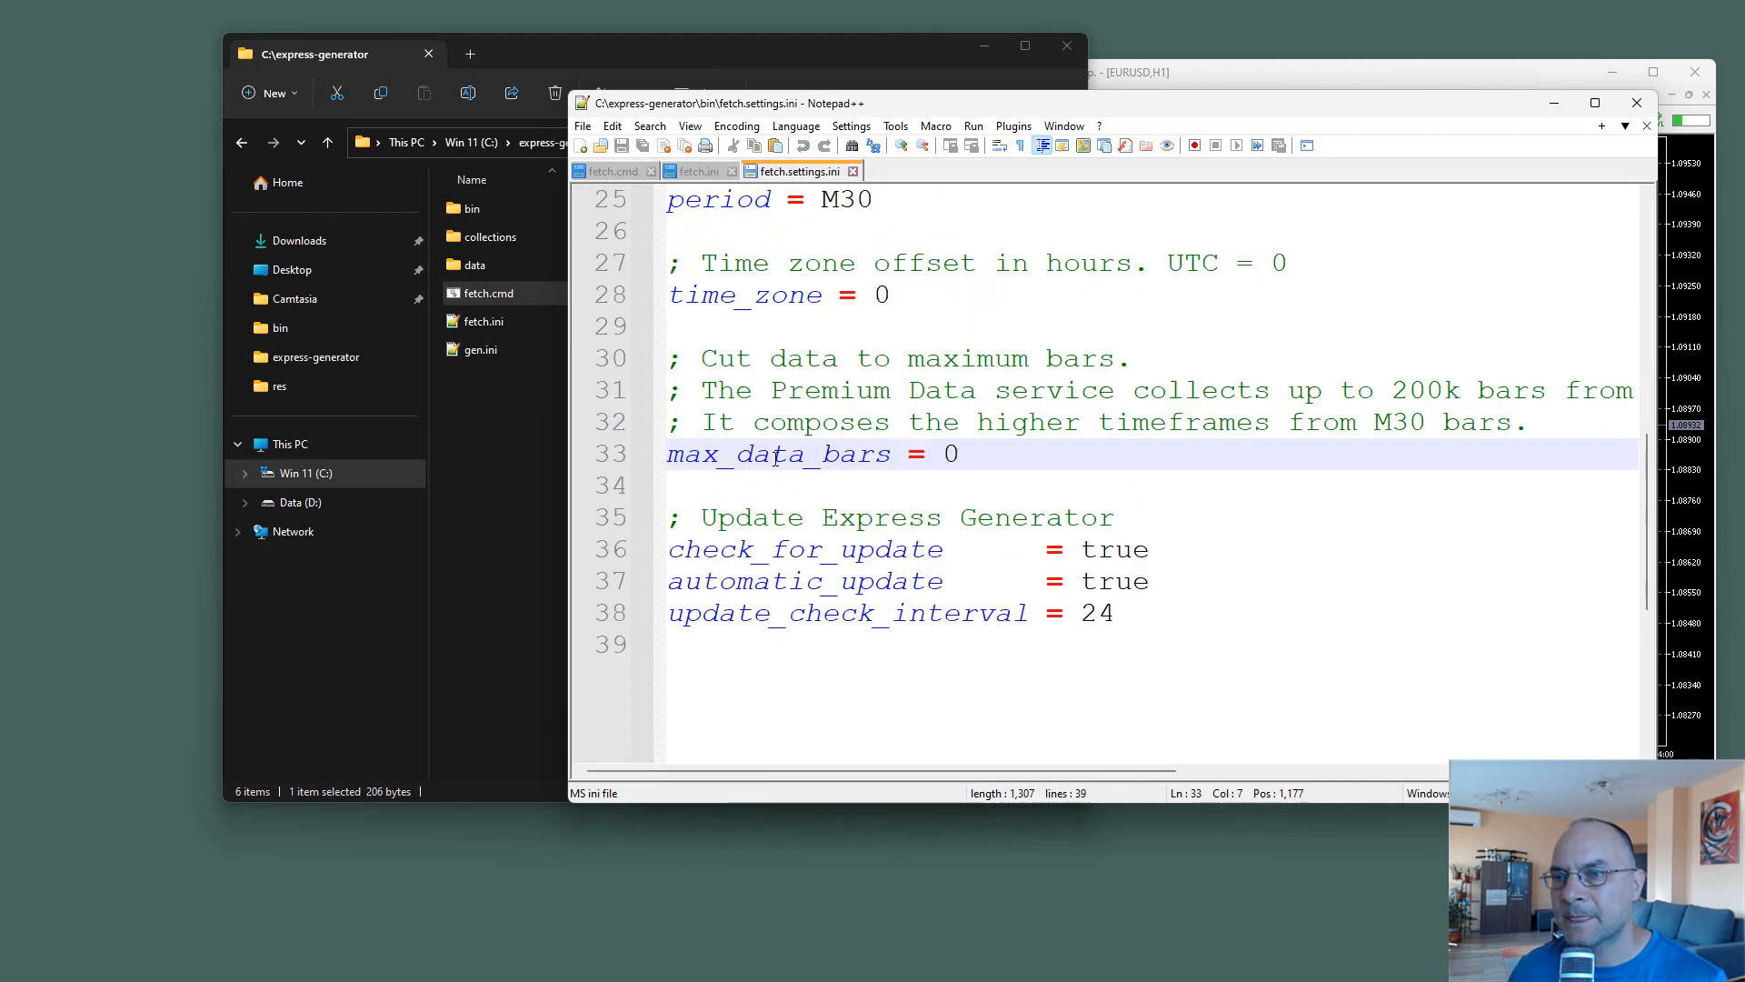
double_click(776, 455)
key("ctrl+c")
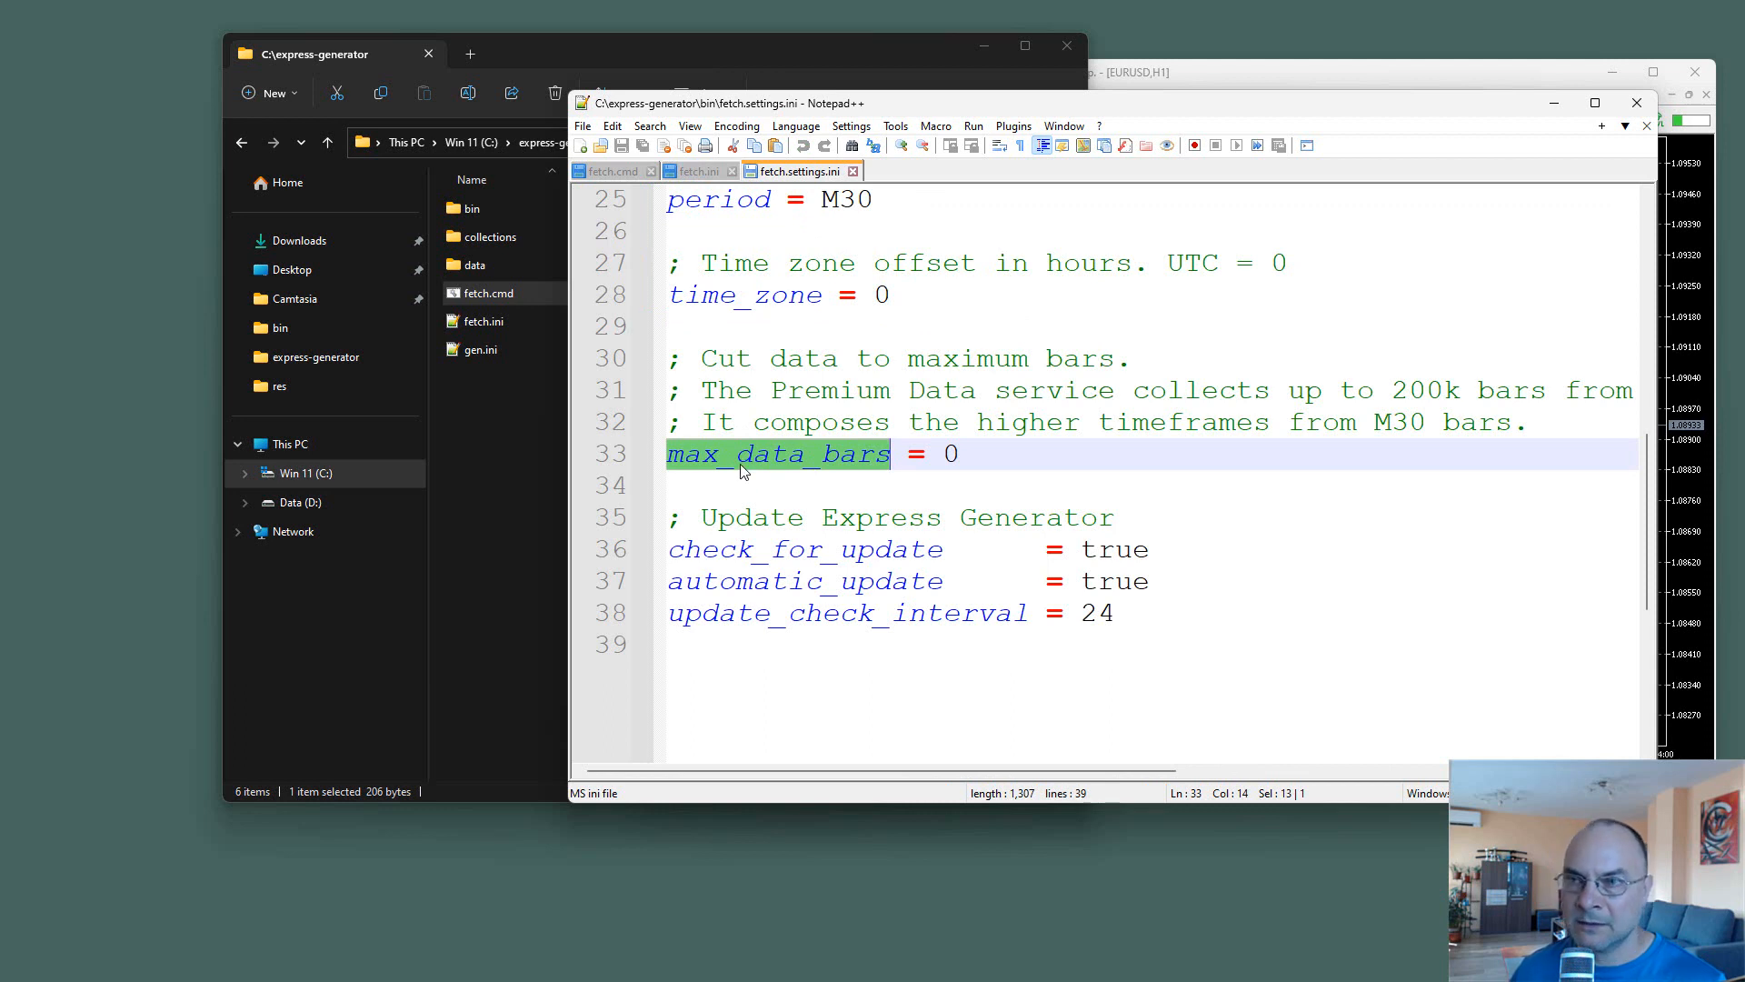
left_click(691, 173)
key("ctrl+v")
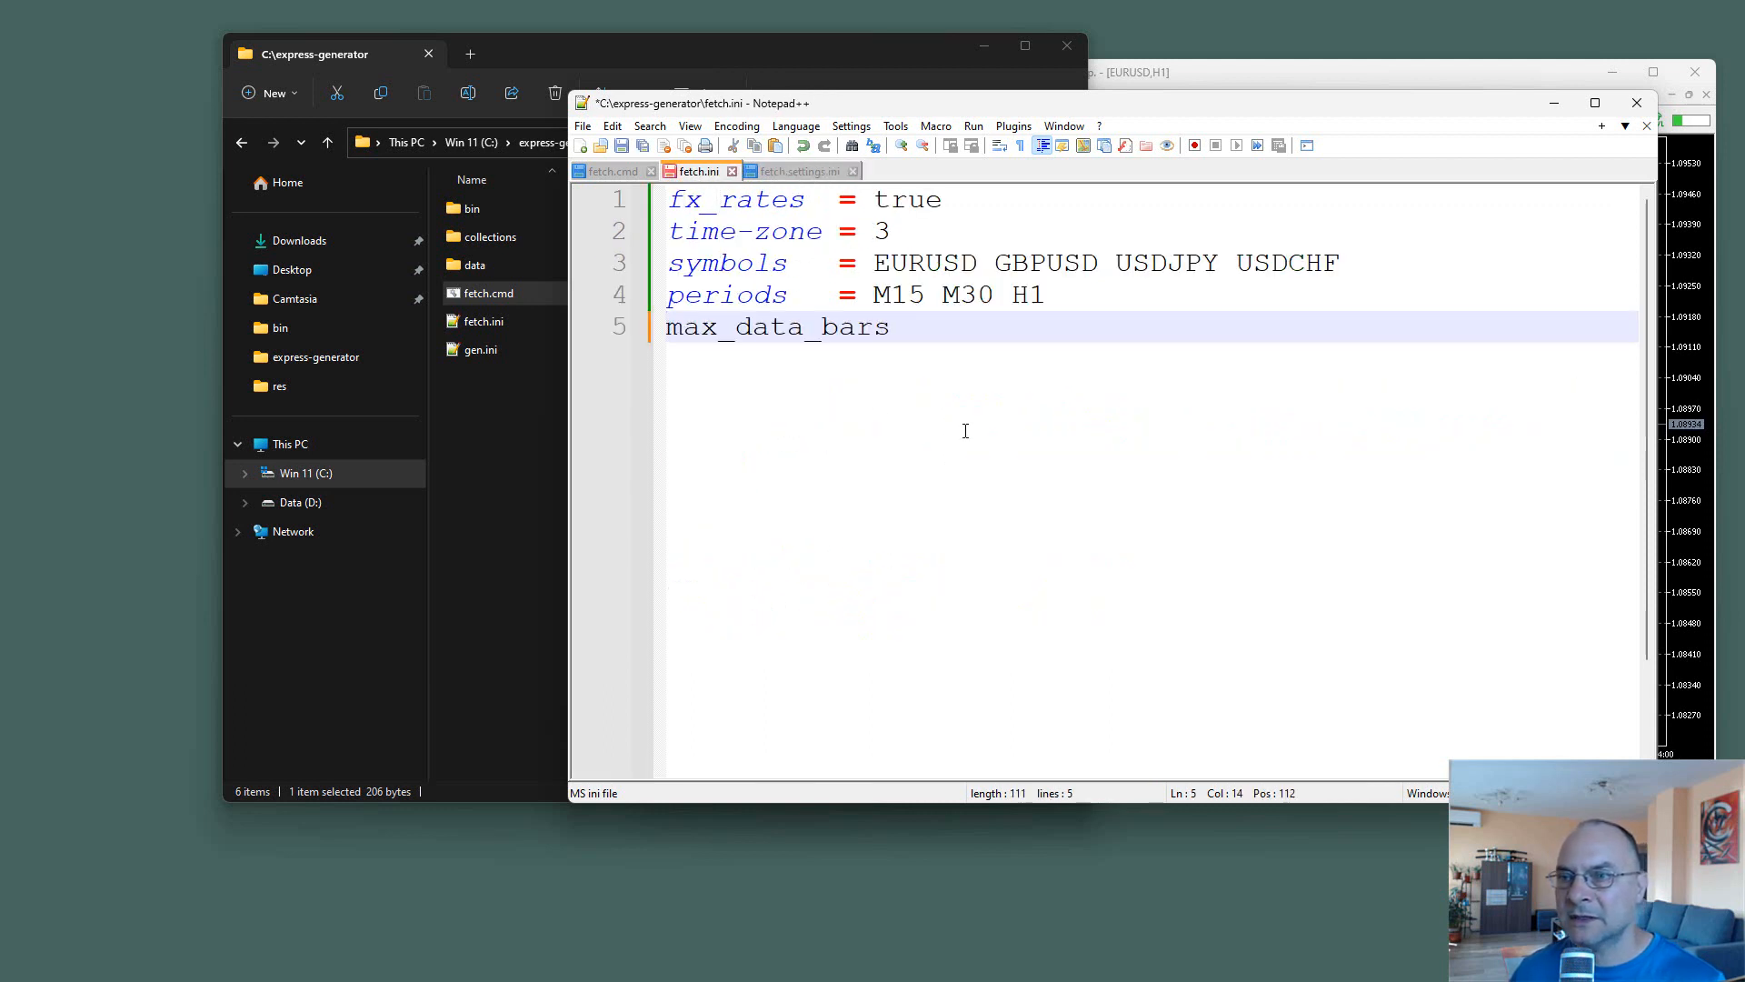
type("= ")
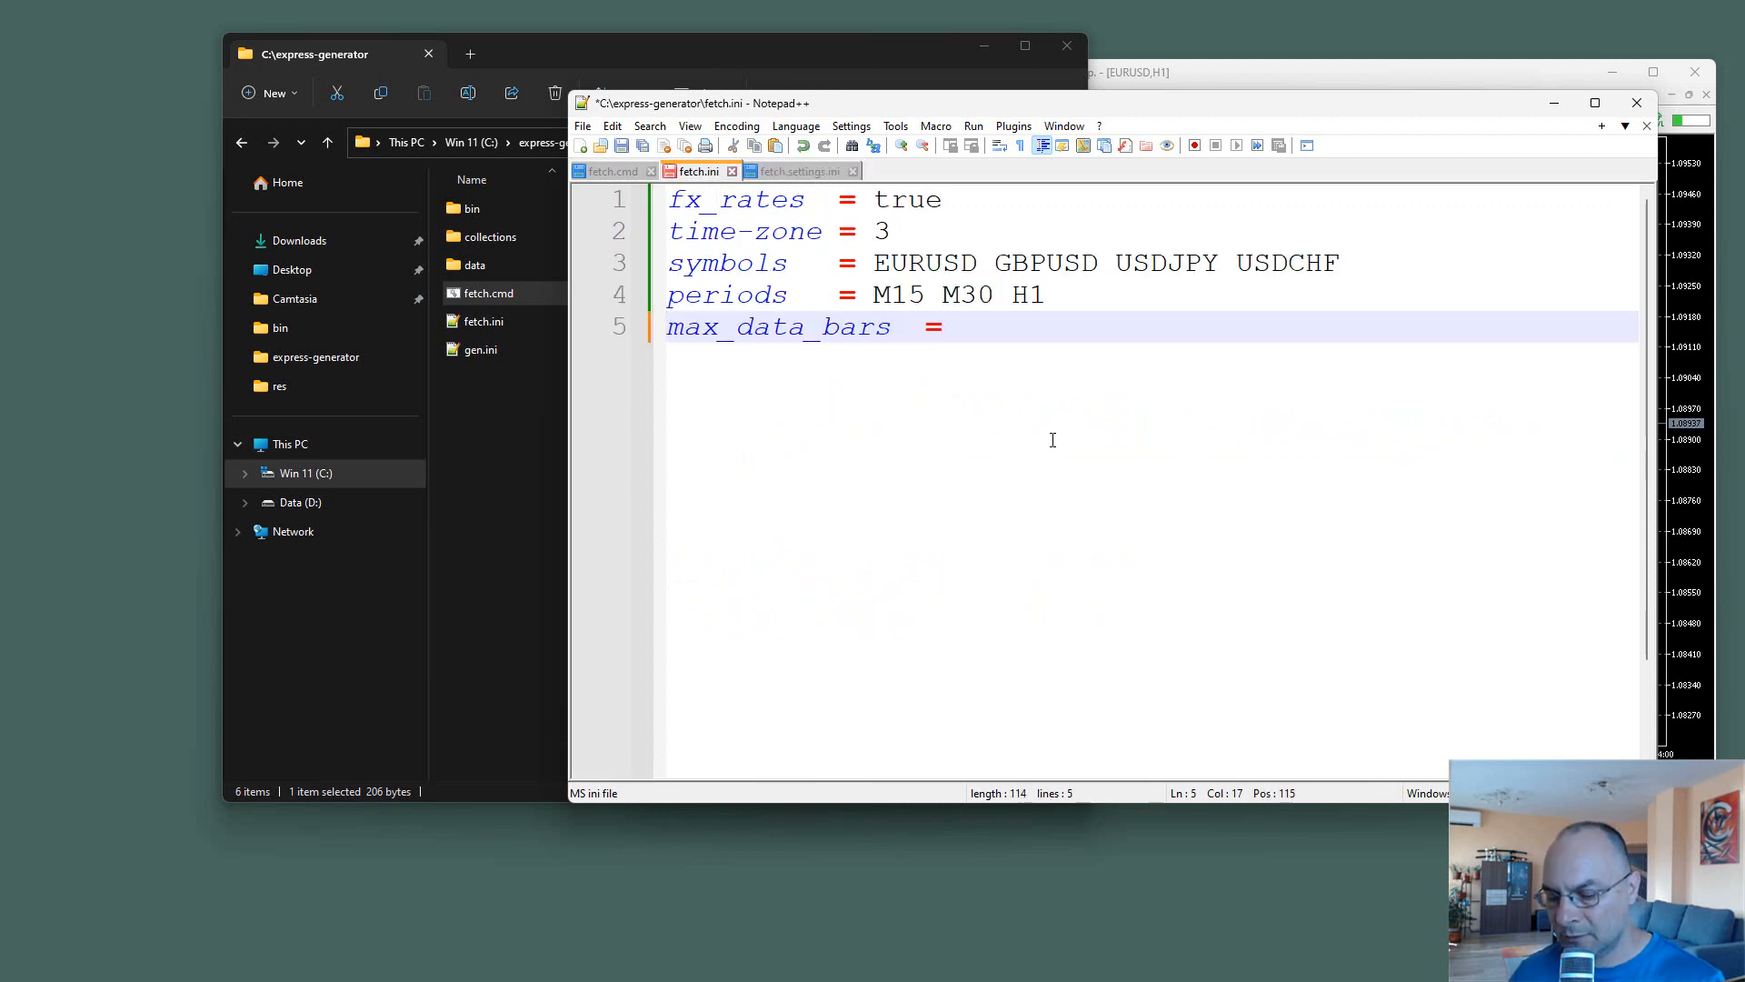
type("50000")
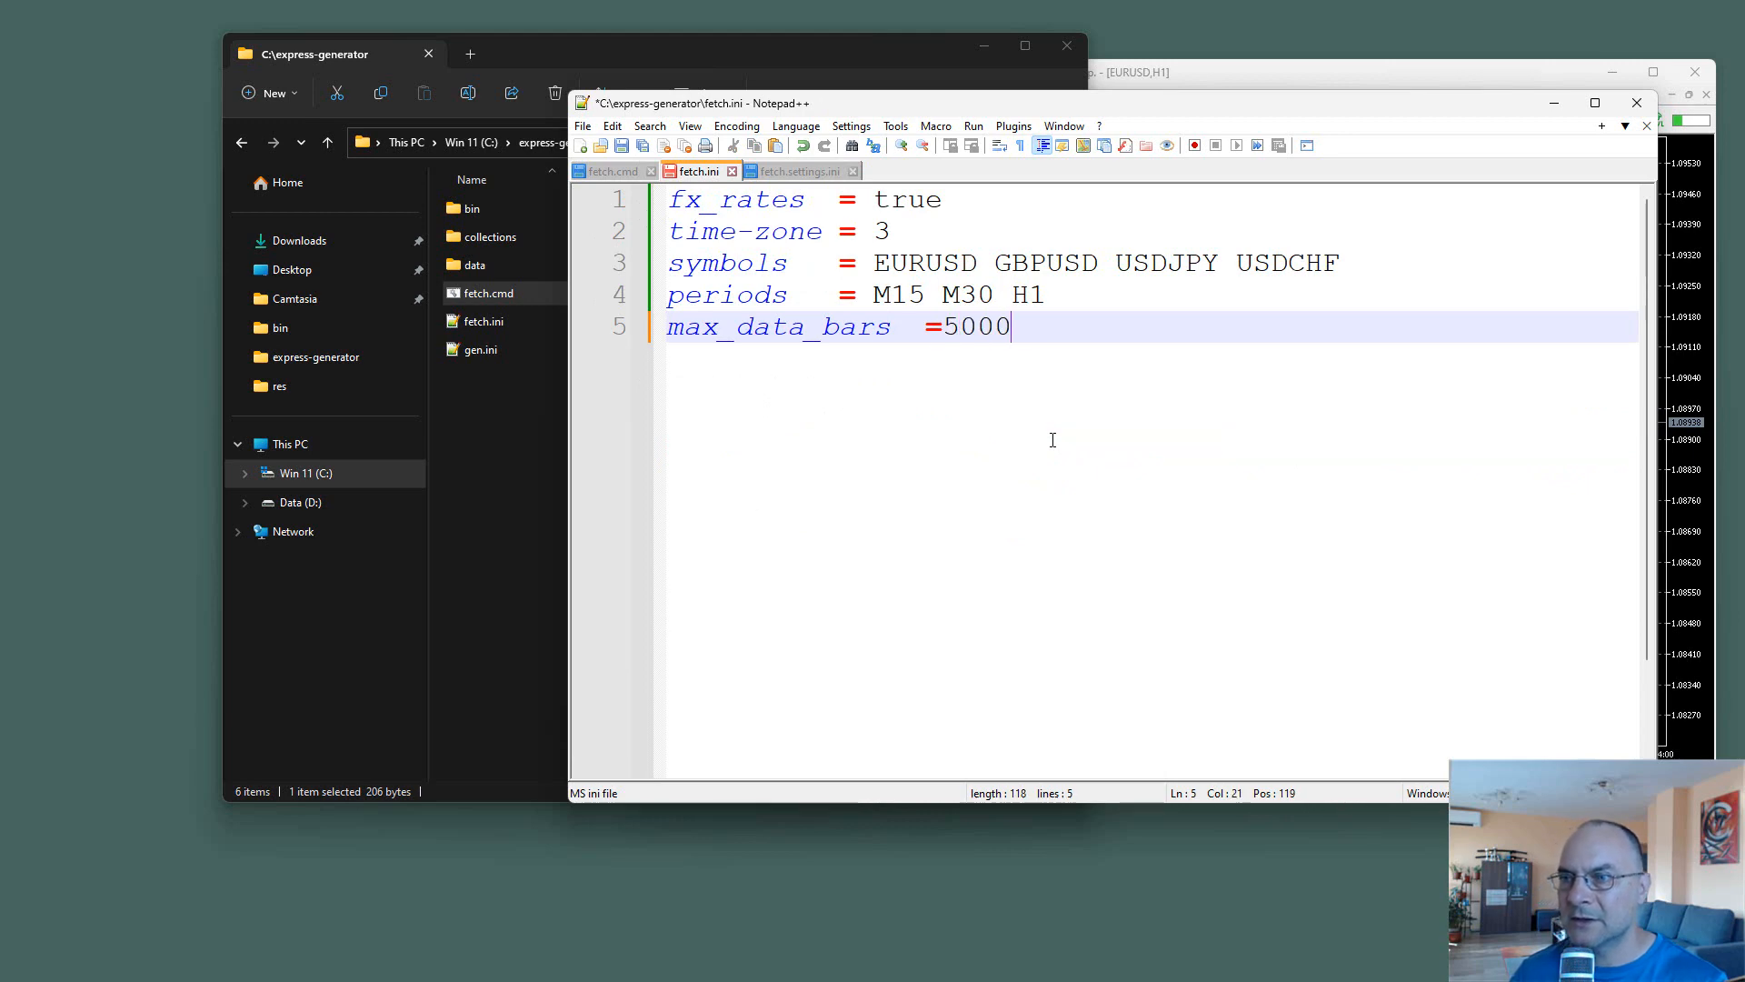
In PowerShell, correct the misspelled --time-zone option, set it to 3, and run node bin\fetch for EURUSD GBPUSD on M15 M30 H1.
key("Left")
key("Left")
key("Left")
key("Left")
key("Left")
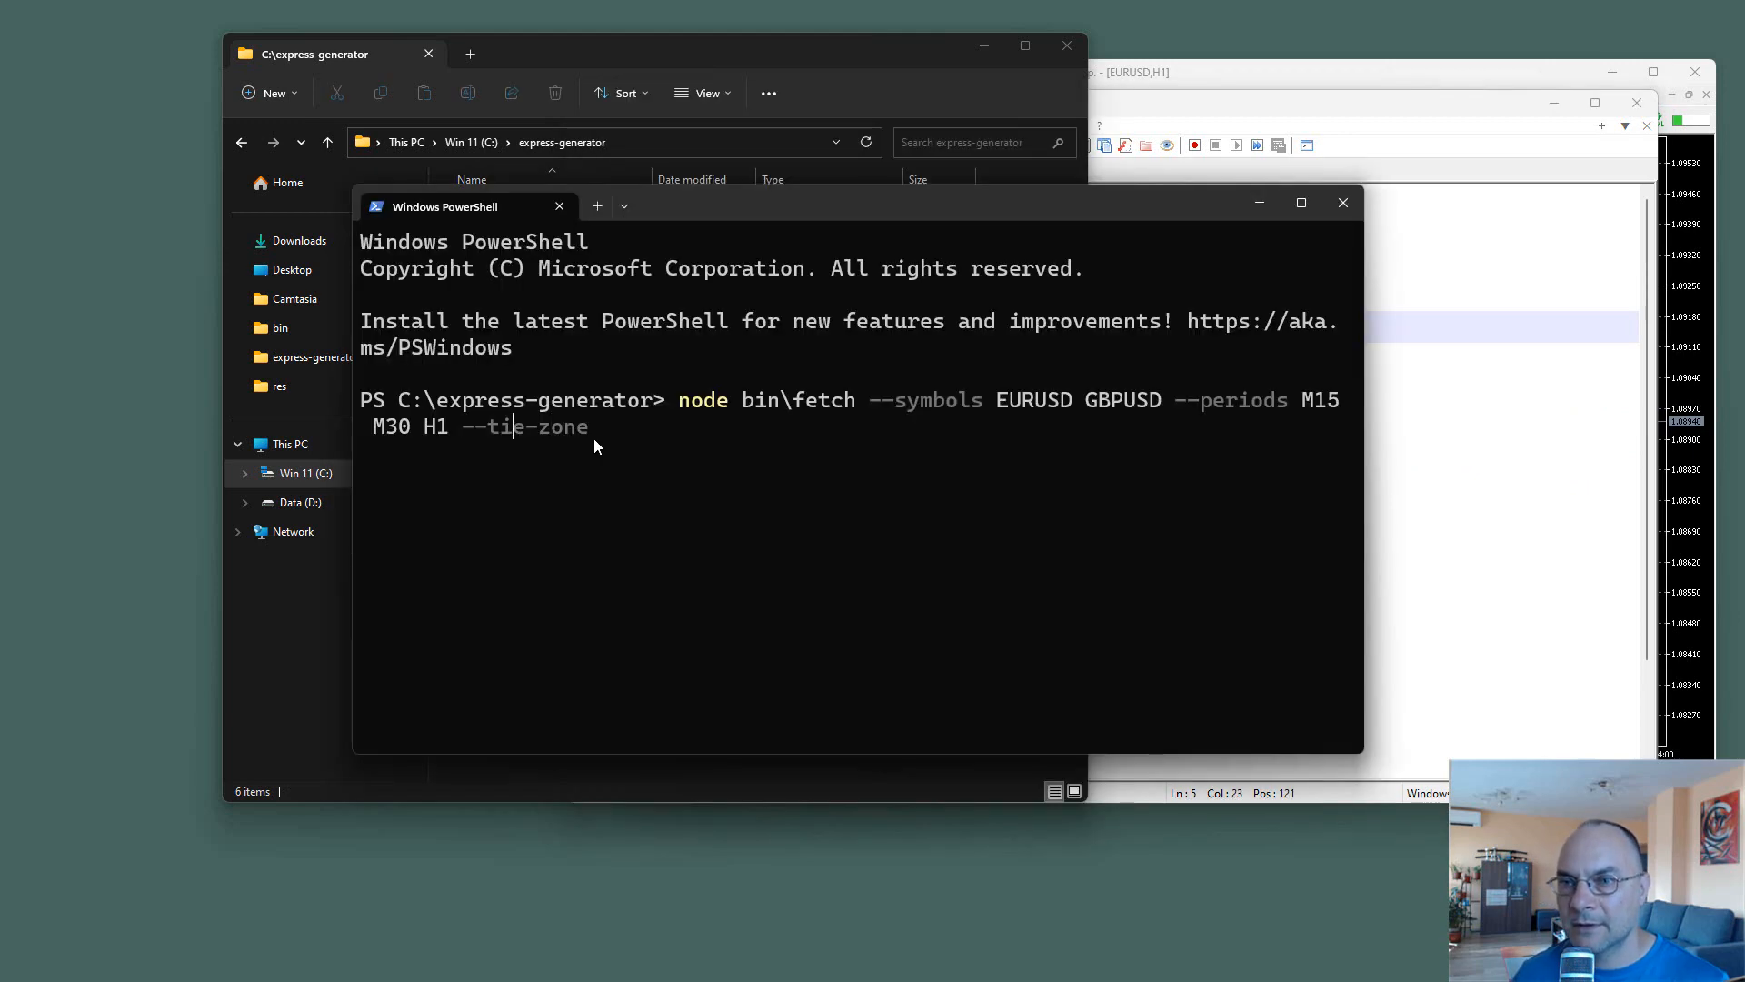
type("m")
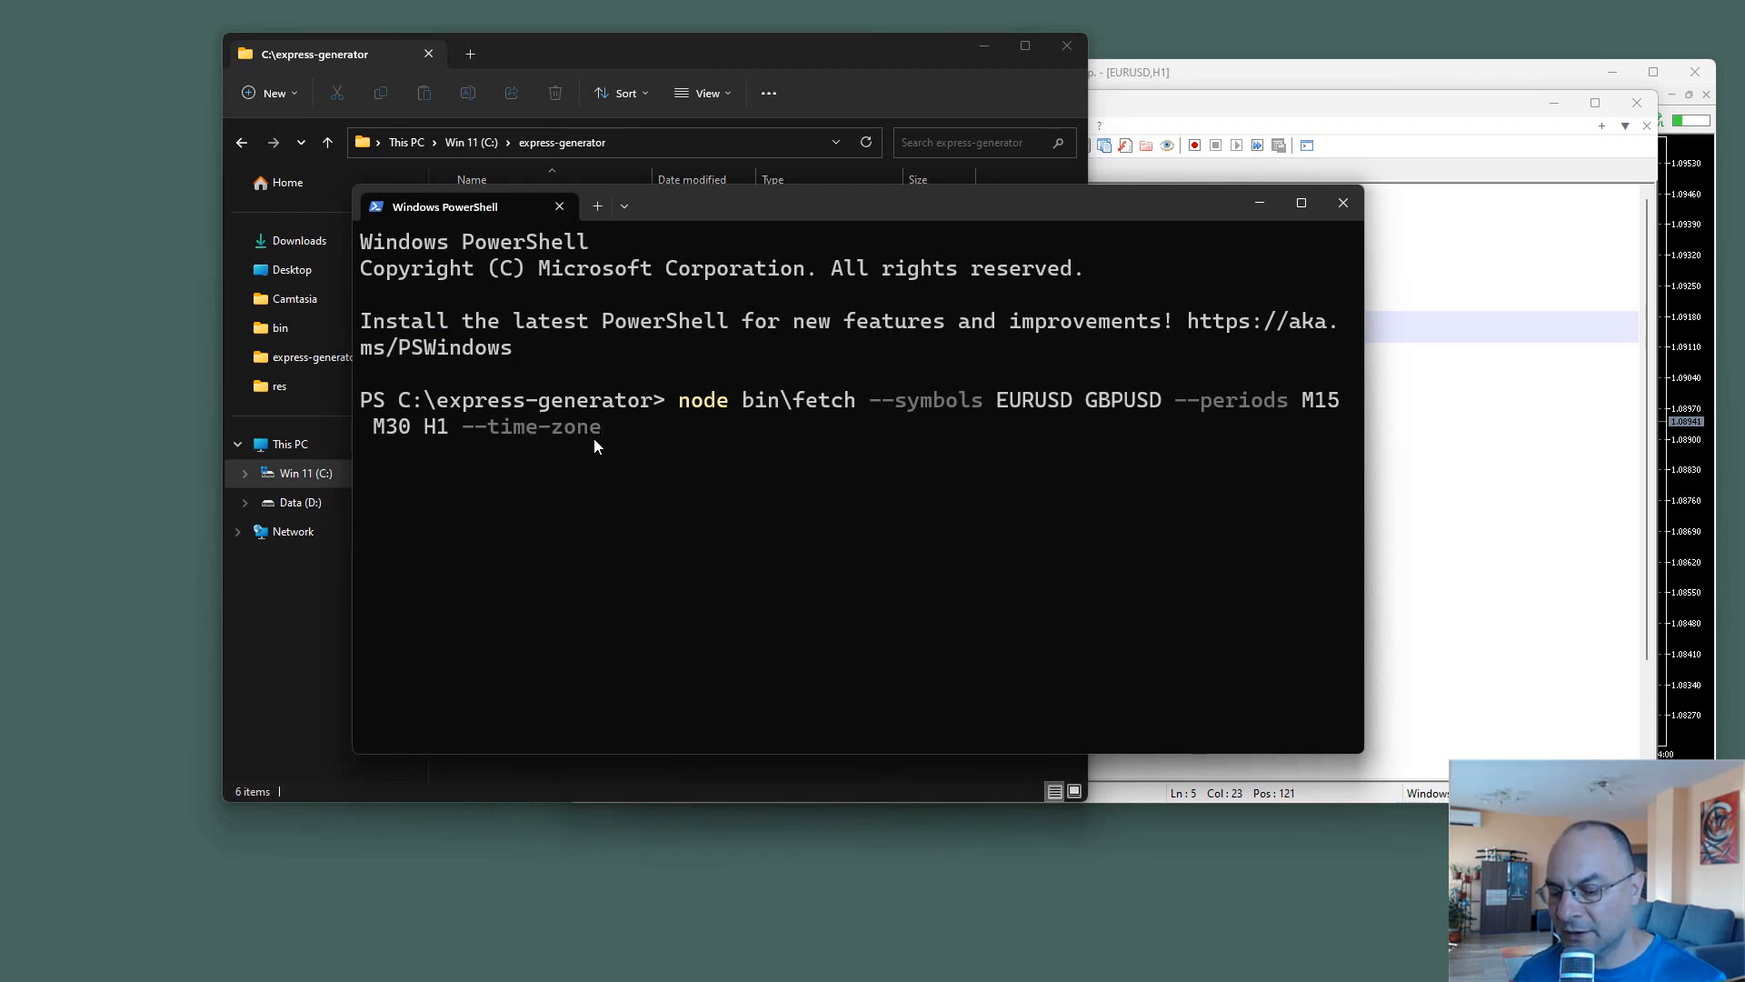
key("End")
type("3")
key("Return")
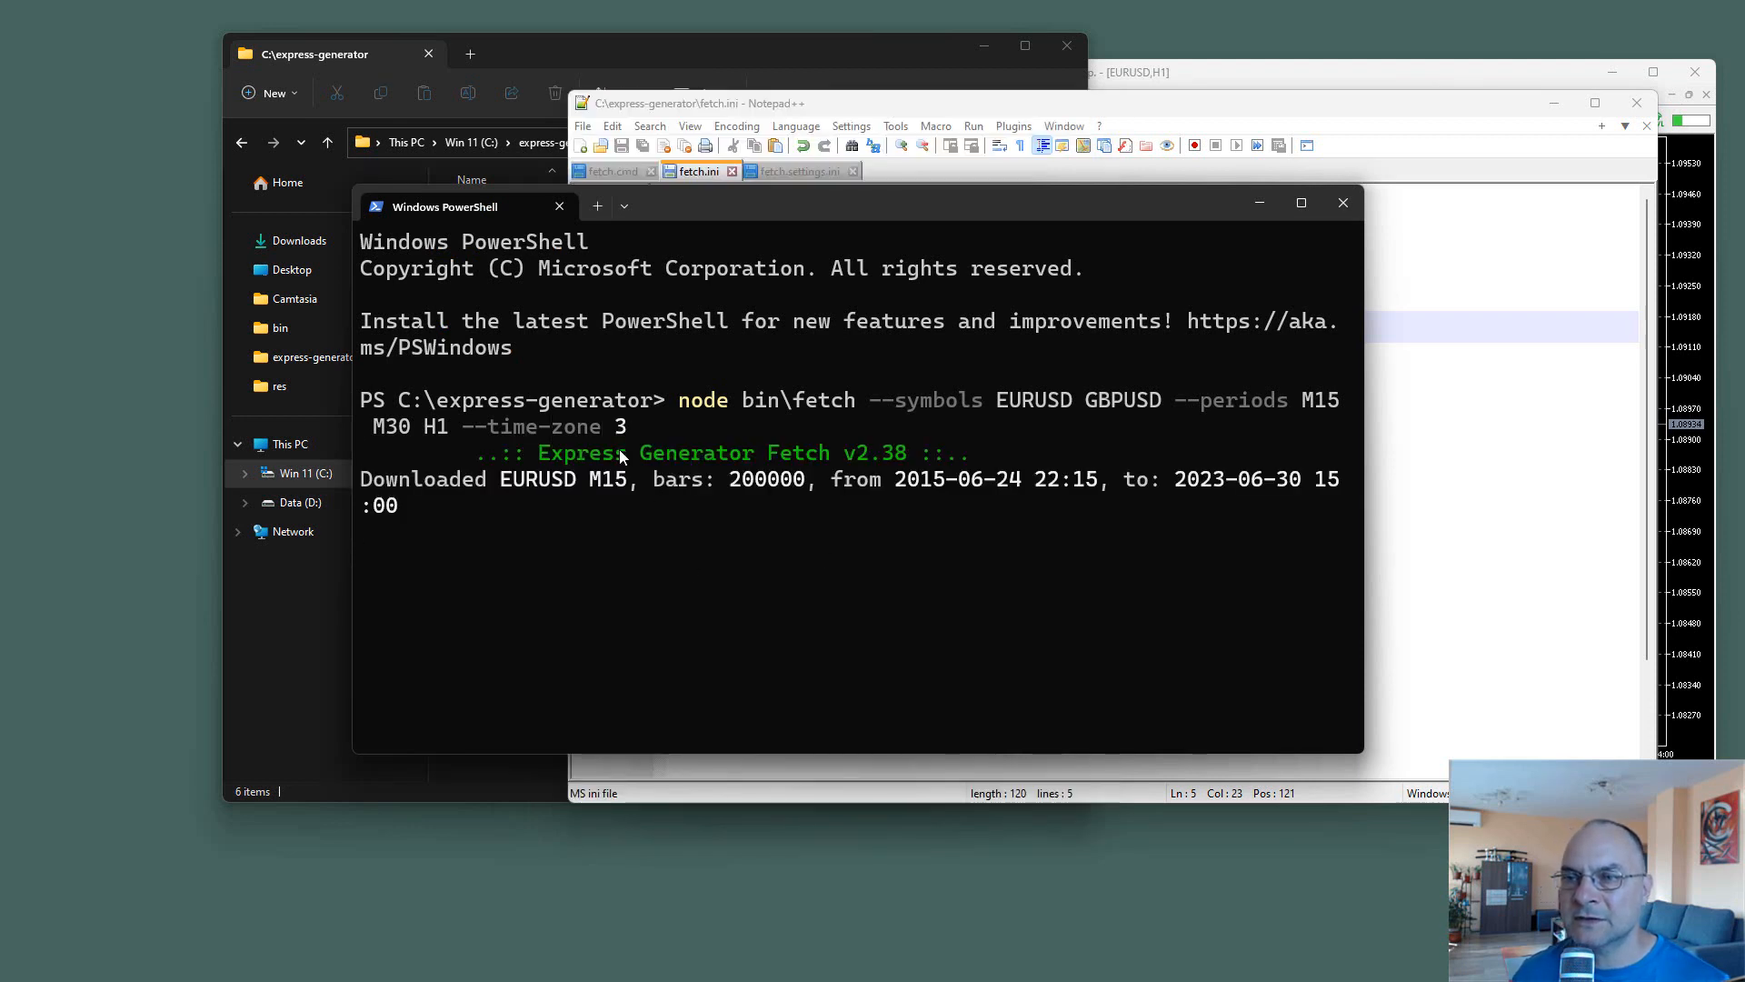
scroll(1067, 393, "down", 3)
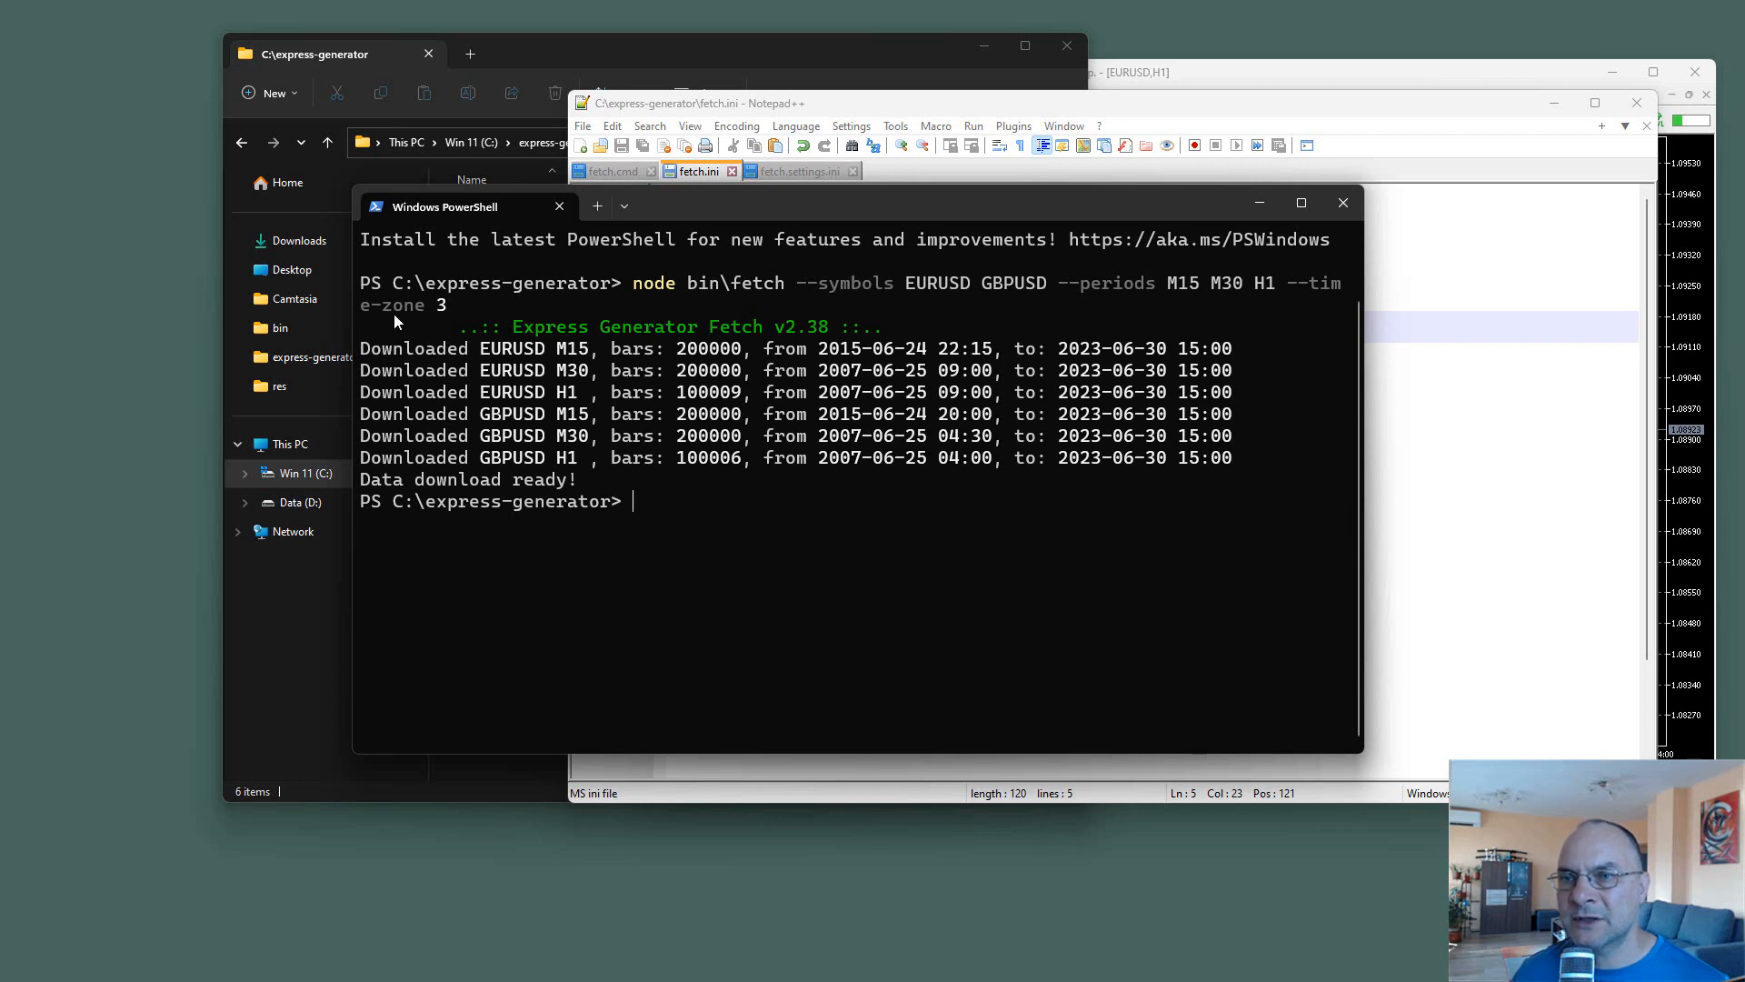
key("ctrl+minus")
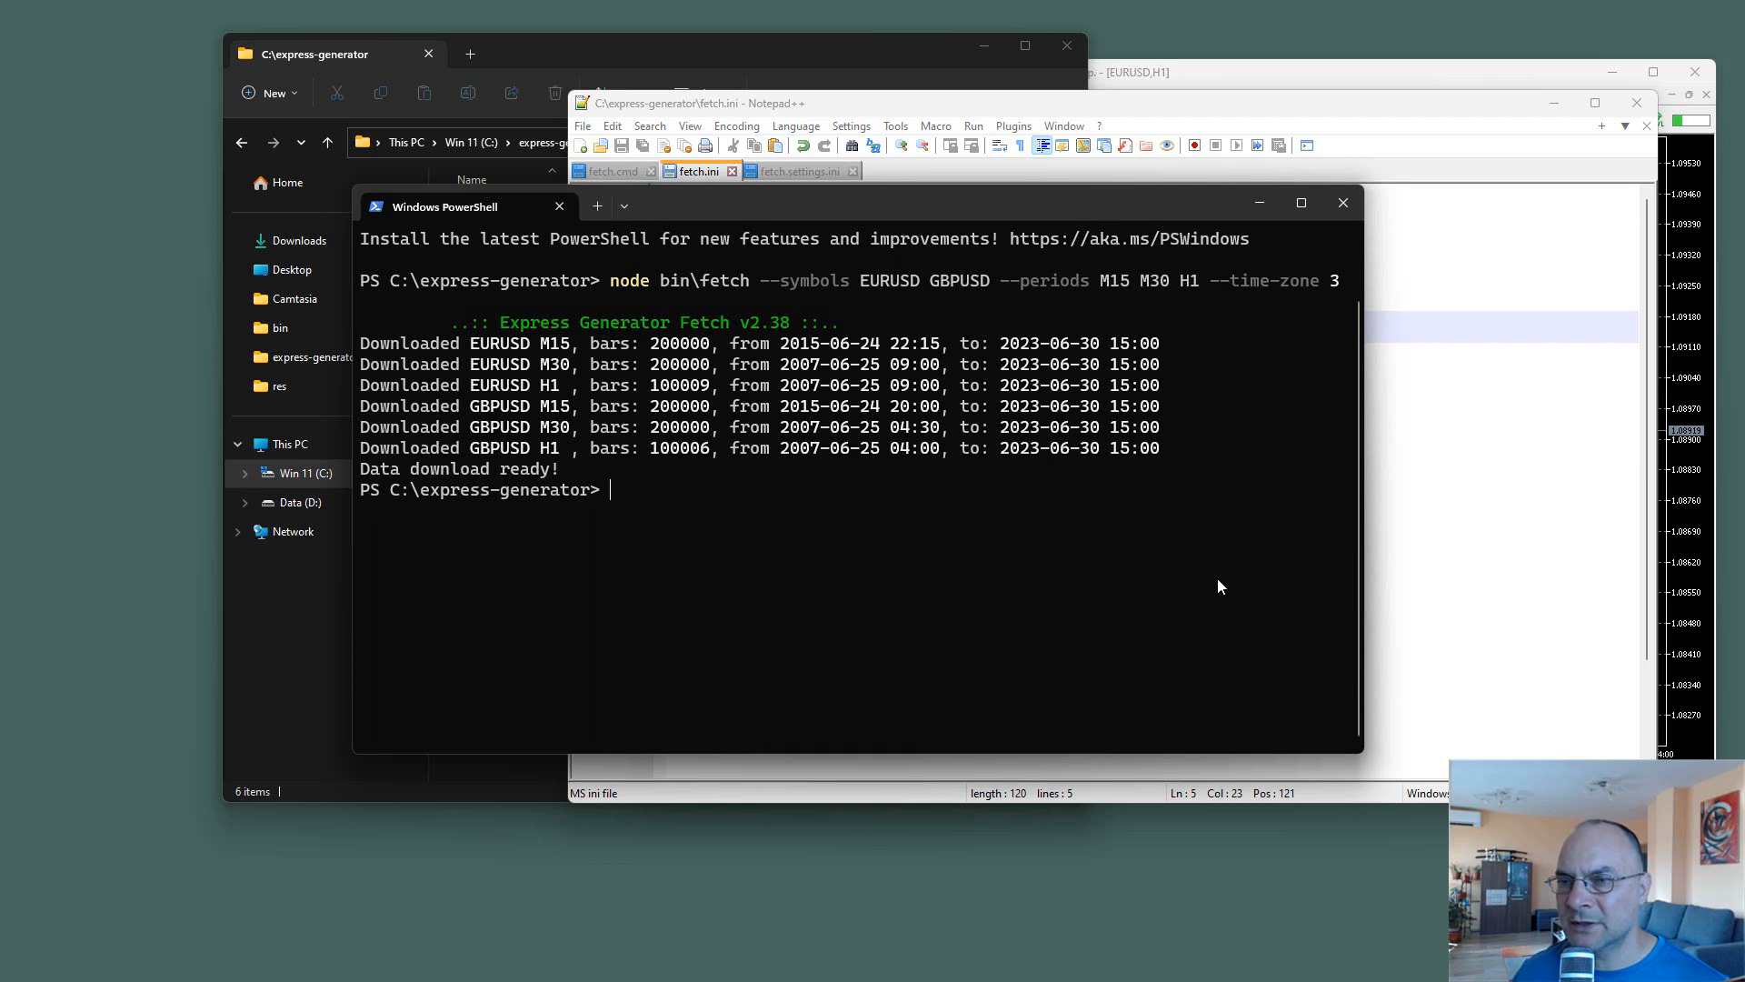
Rerun the node bin\fetch command for EURUSD GBPUSD on M15 M30 H1 without the --time-zone option.
key("Up")
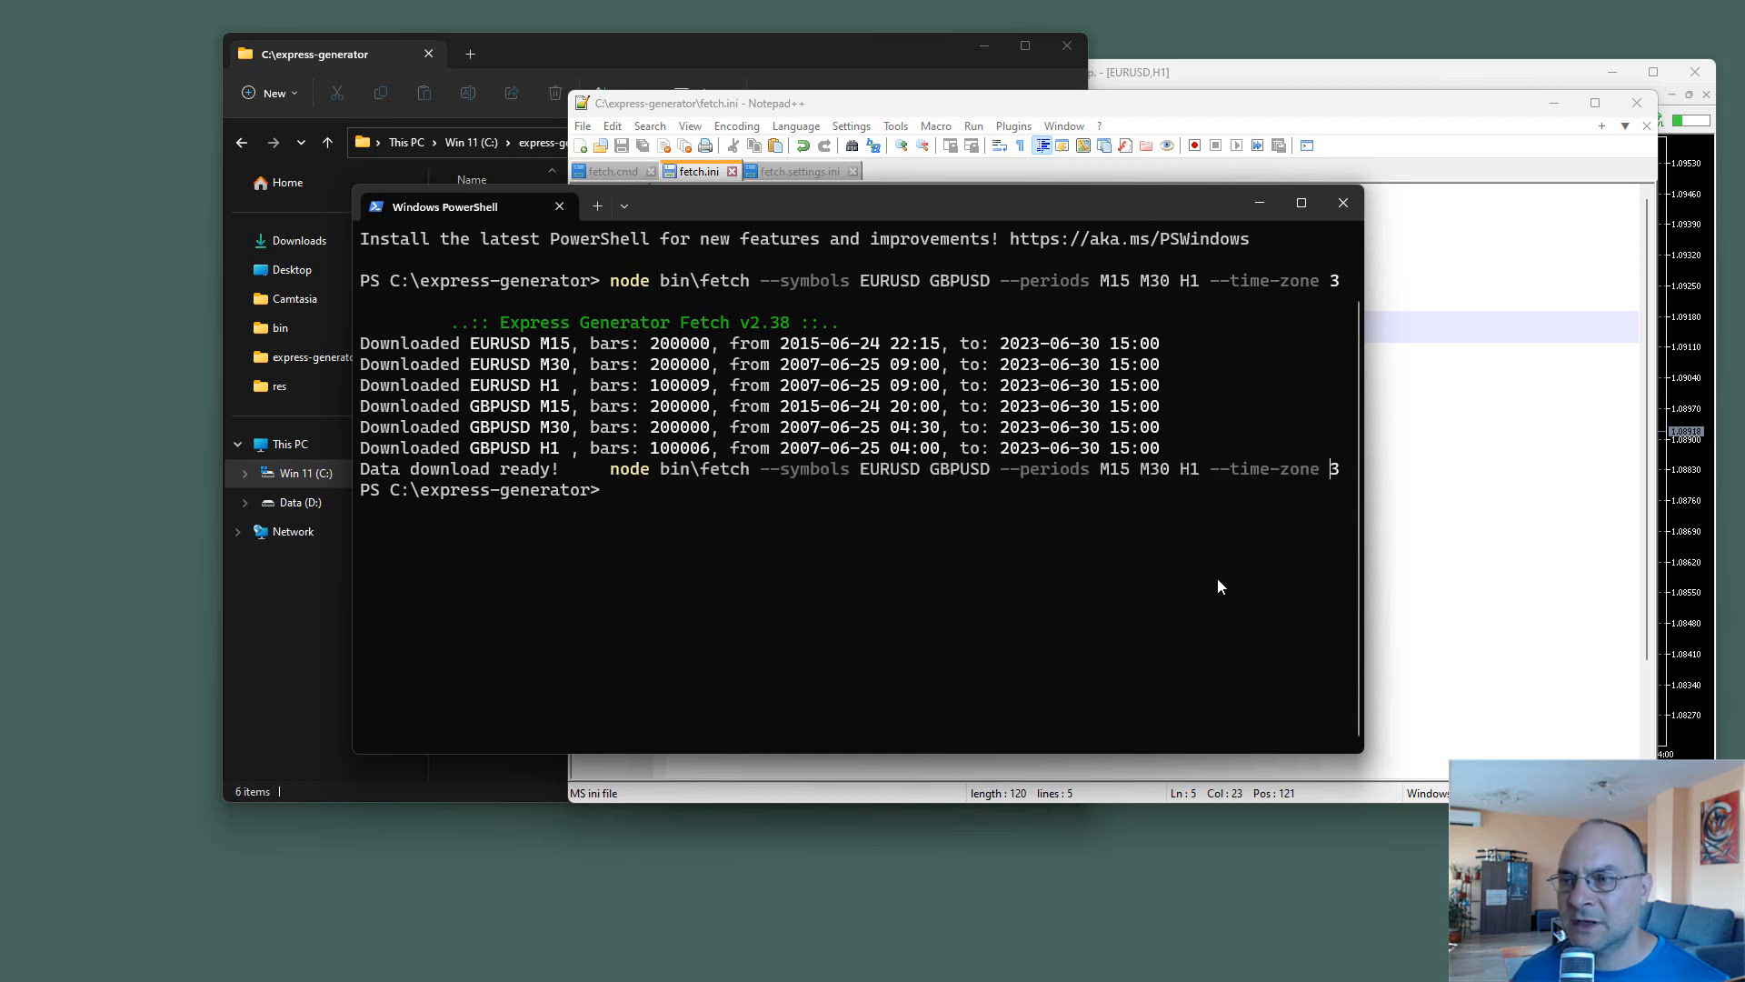
key("Down")
key("Return")
key("Return")
key("Return")
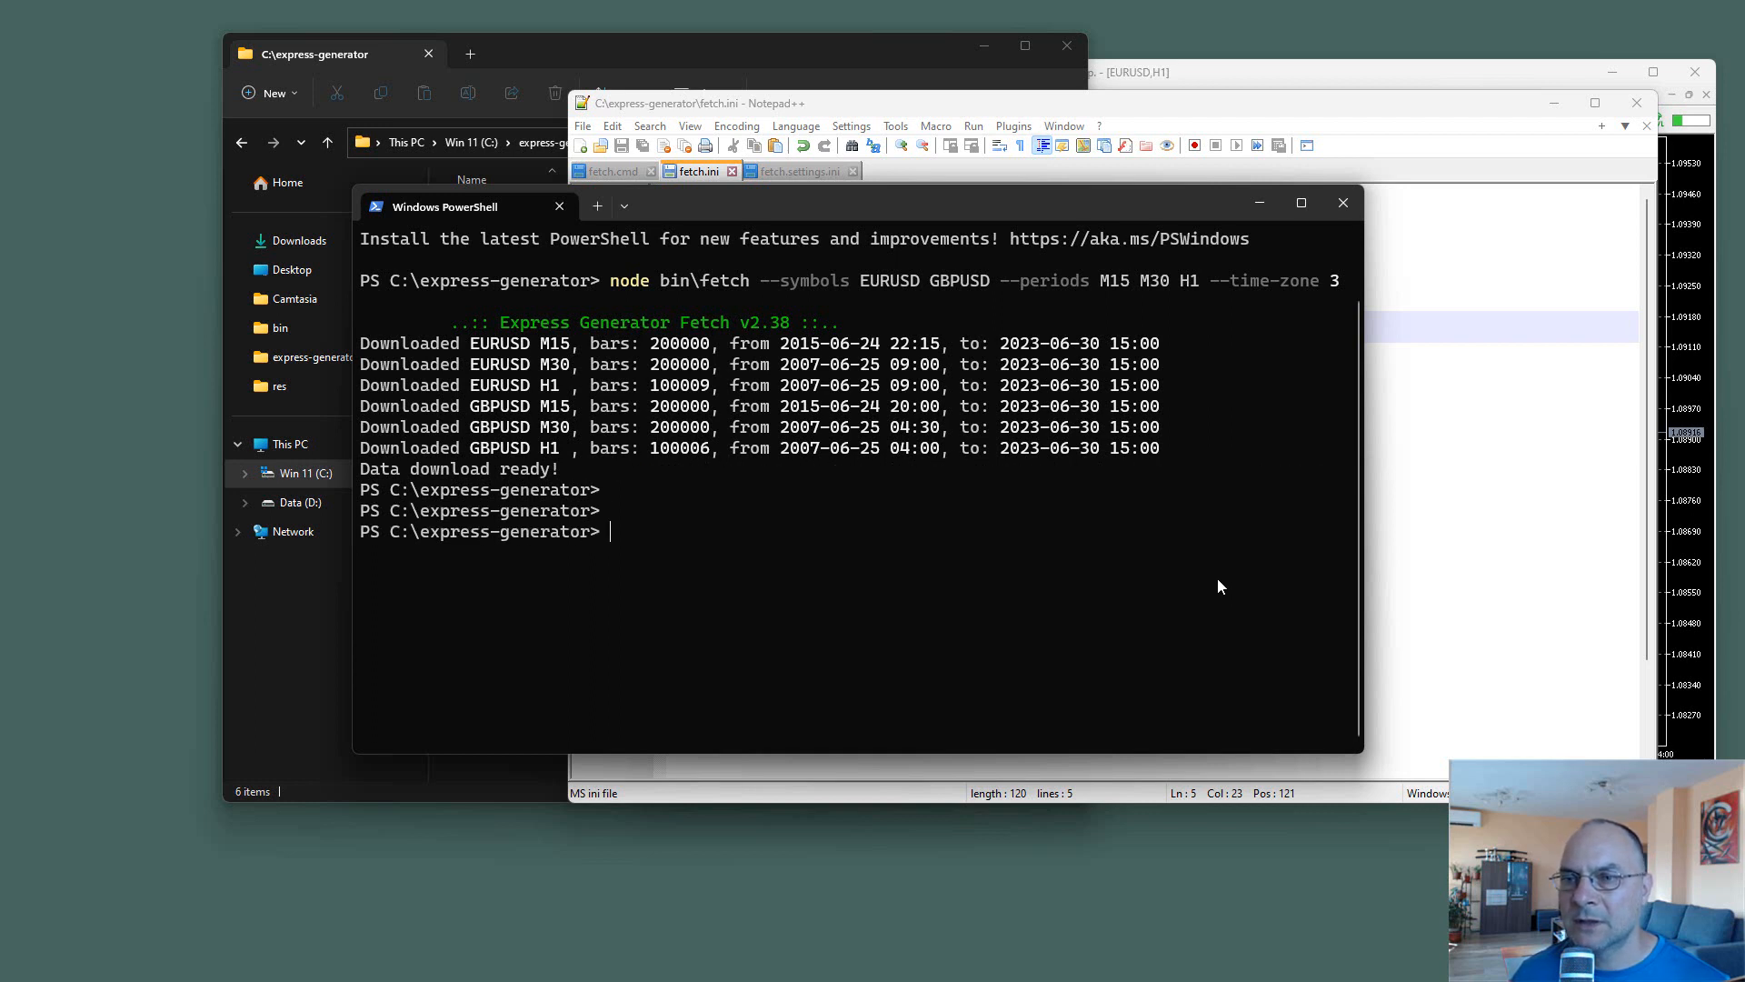
key("Up")
key("BackSpace")
key("BackSpace")
key("BackSpace")
key("BackSpace")
key("BackSpace")
key("BackSpace")
key("BackSpace")
key("BackSpace")
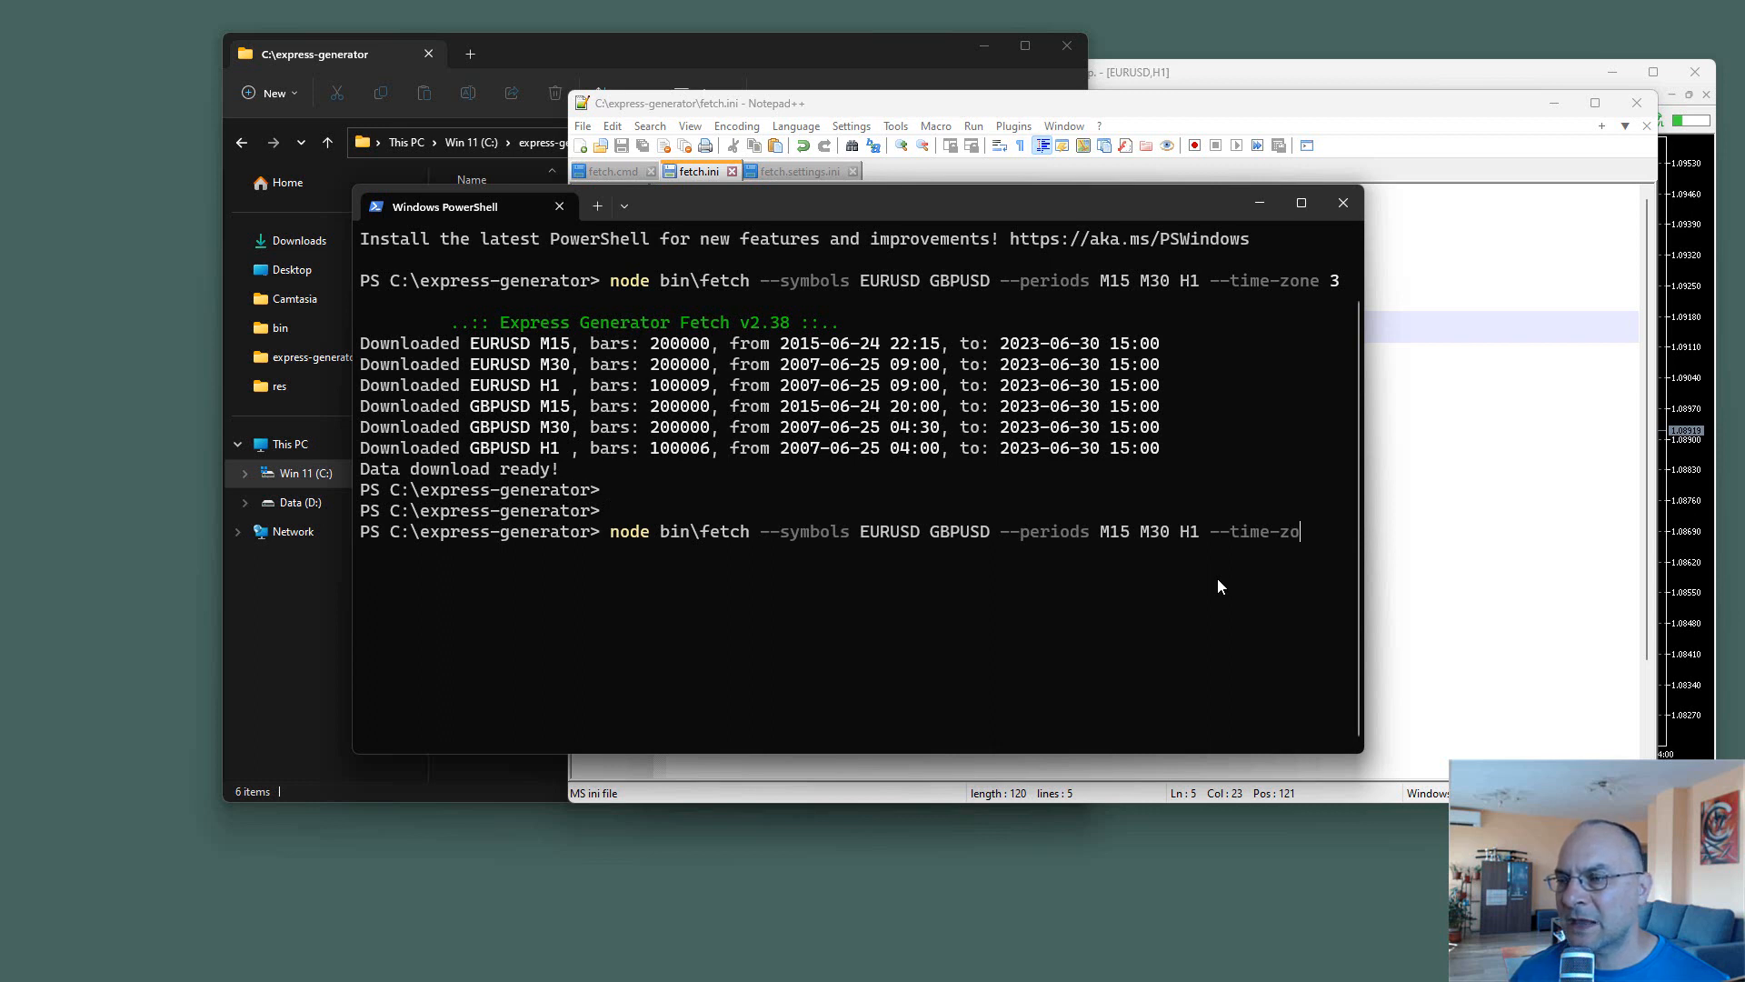
key("BackSpace")
key("BackSpace")
key("BackSpace")
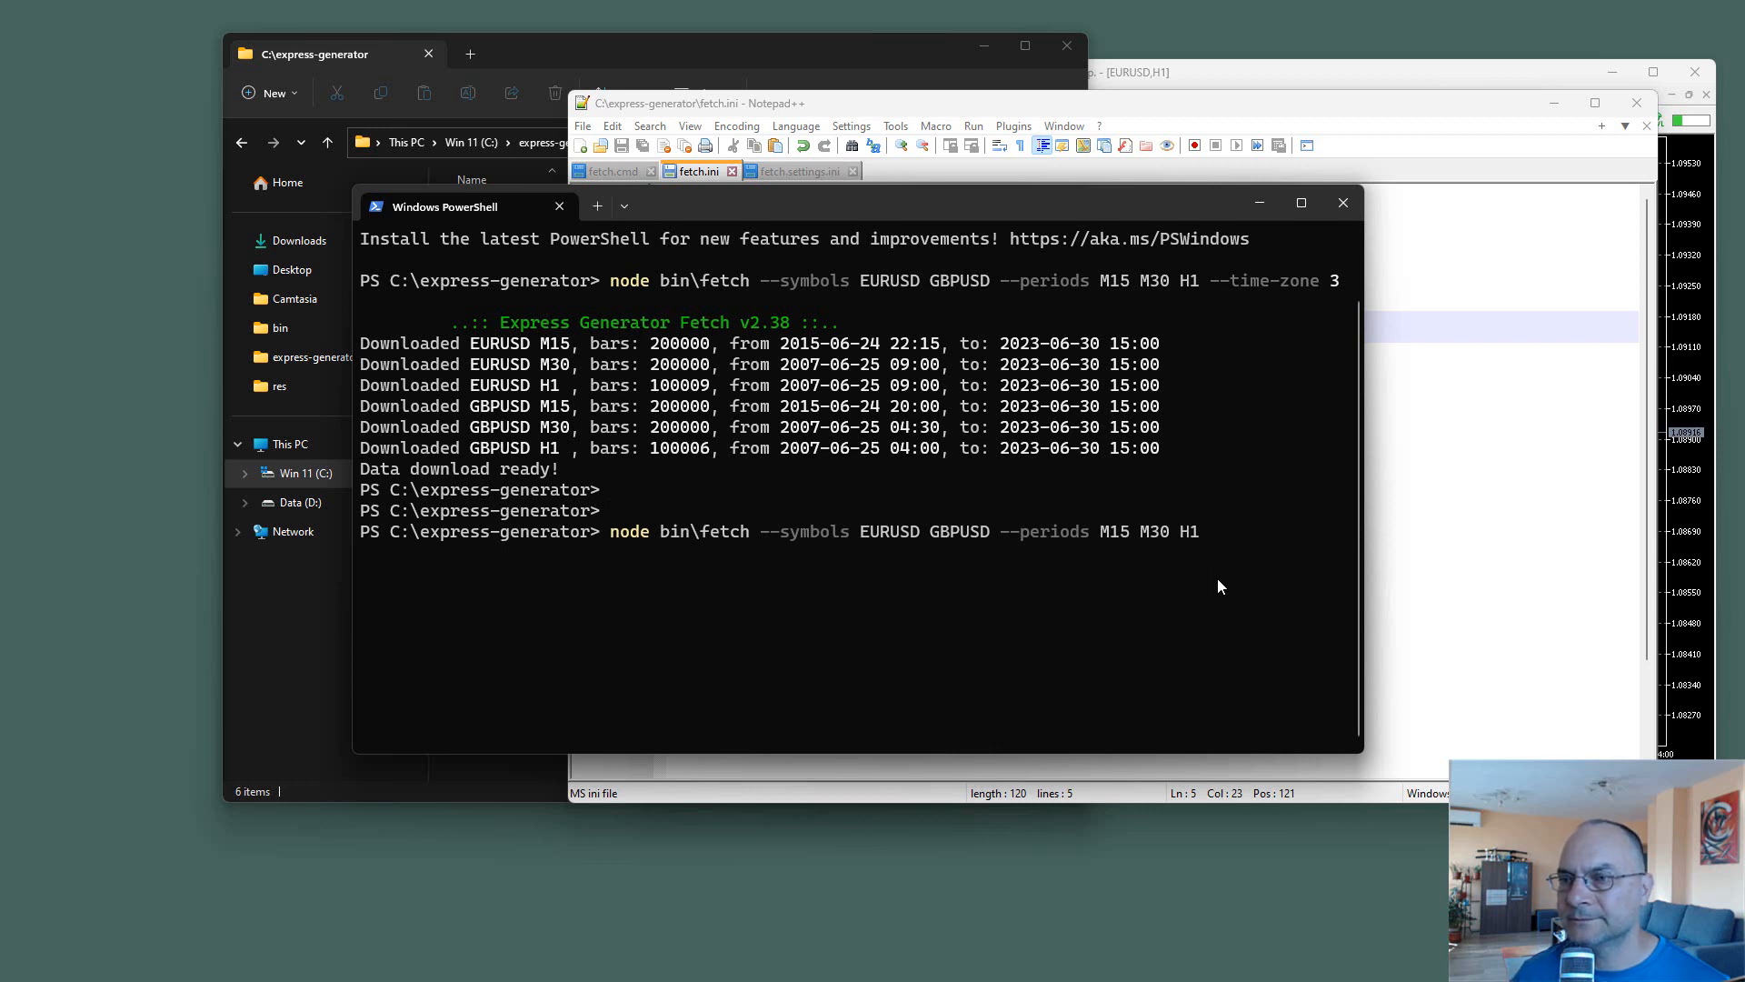
key("Return")
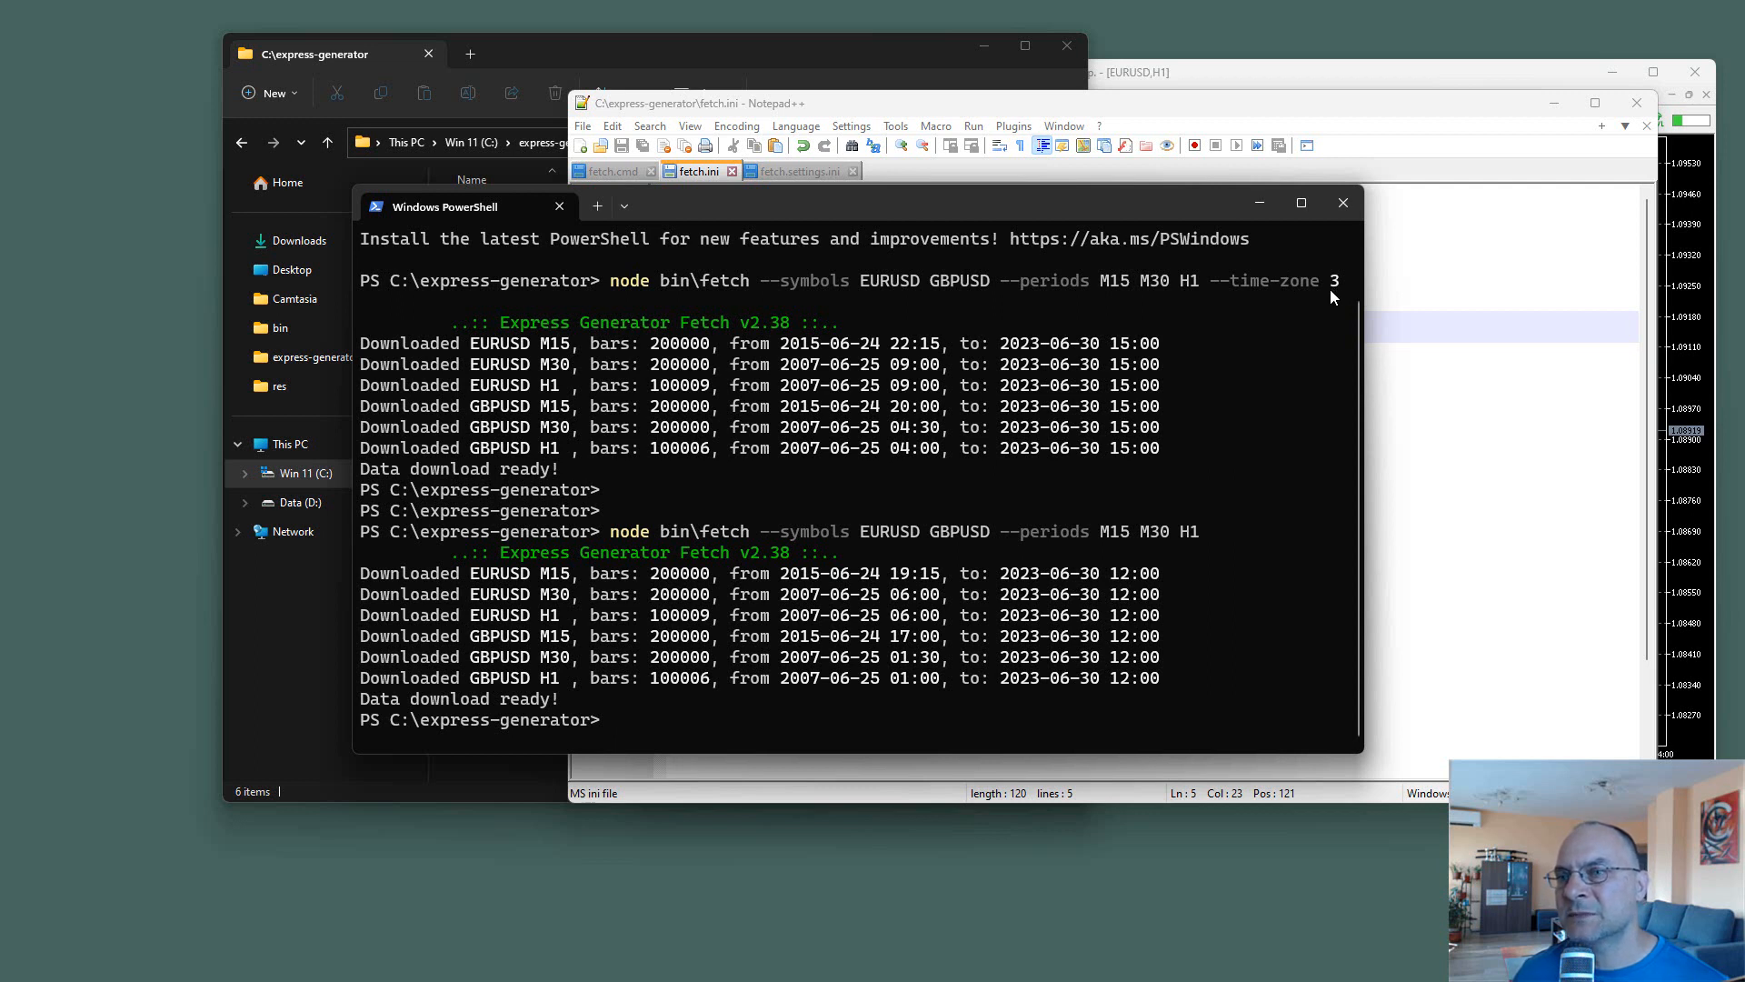
Switch back to Notepad++ and check the max_data_bars value in fetch.ini.
left_click(1528, 370)
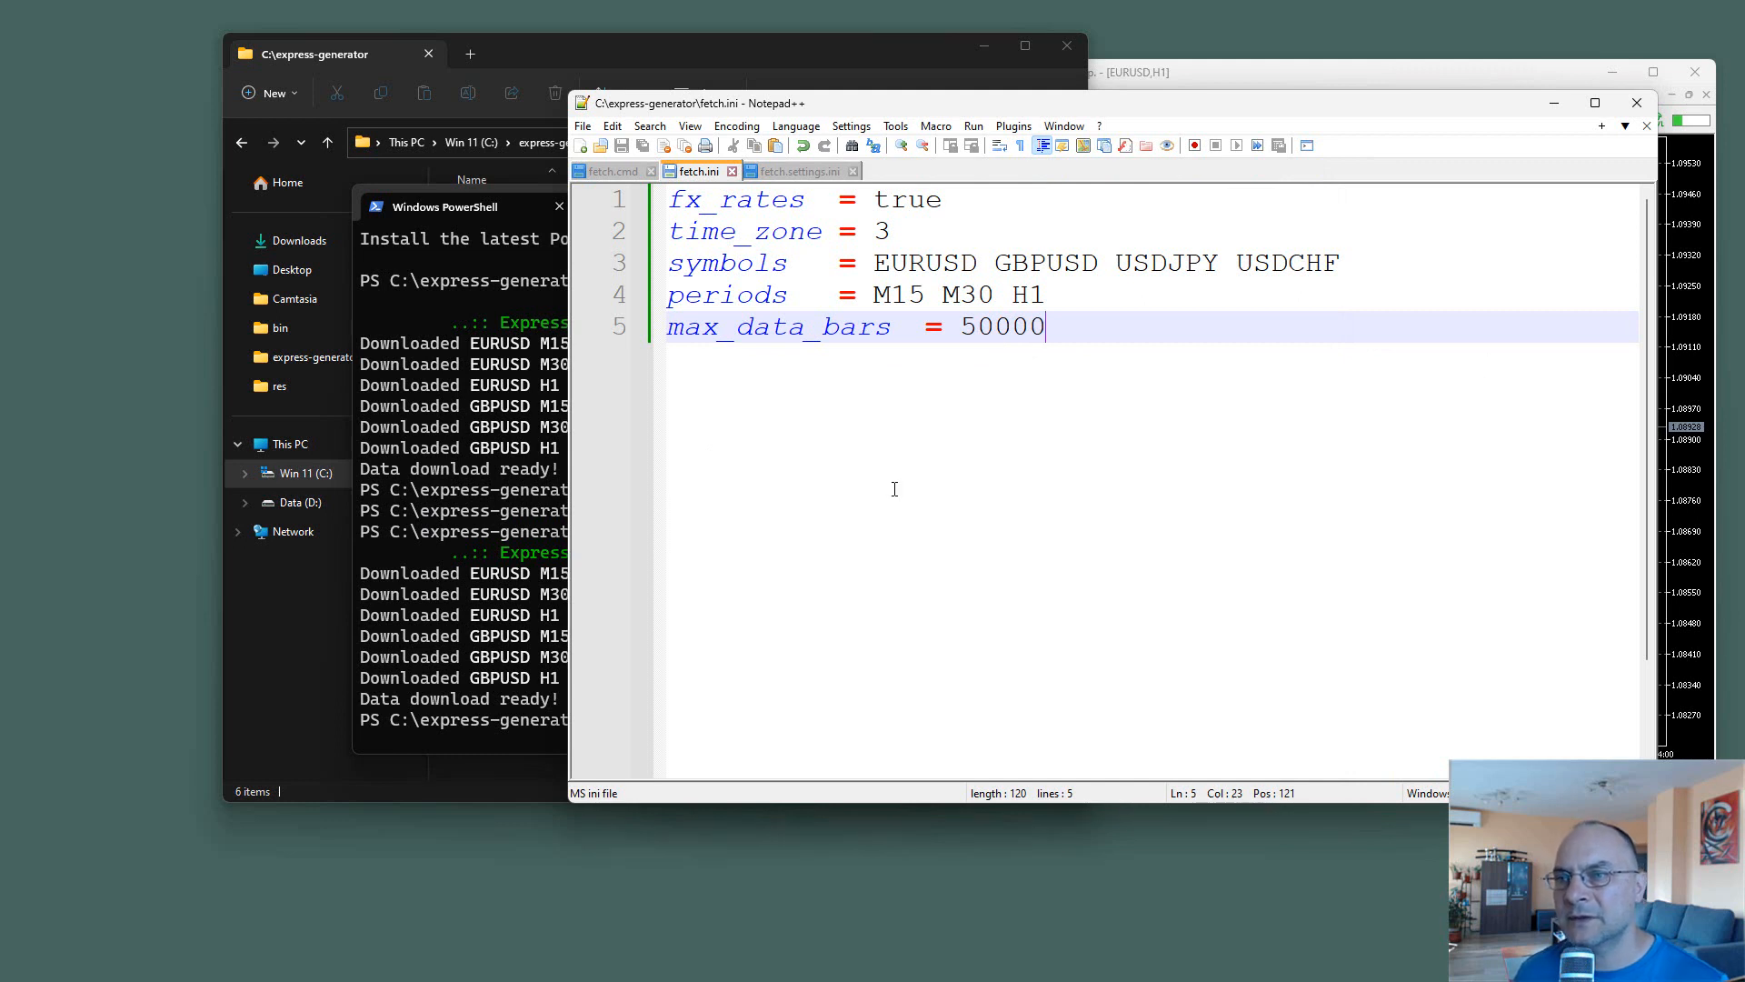
key("Left")
key("Left")
key("Left")
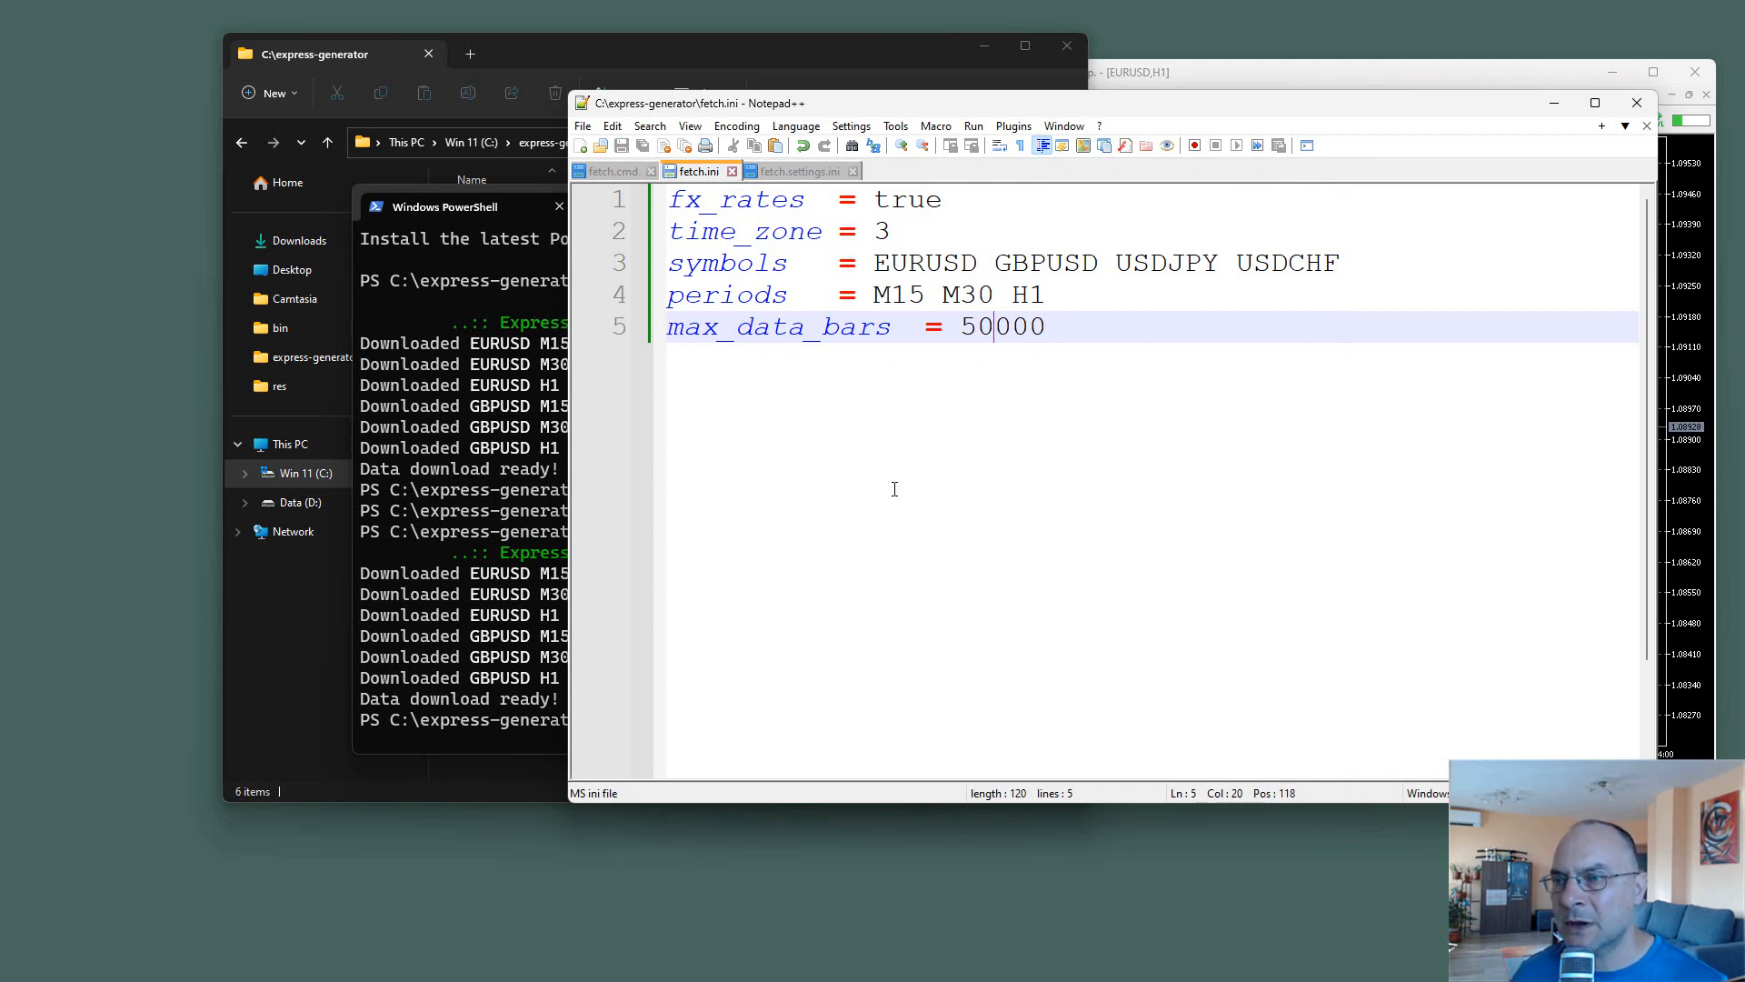
In PowerShell, recall the node bin\fetch command with --time-zone, remove that option and set --periods to H1 only.
left_click(472, 534)
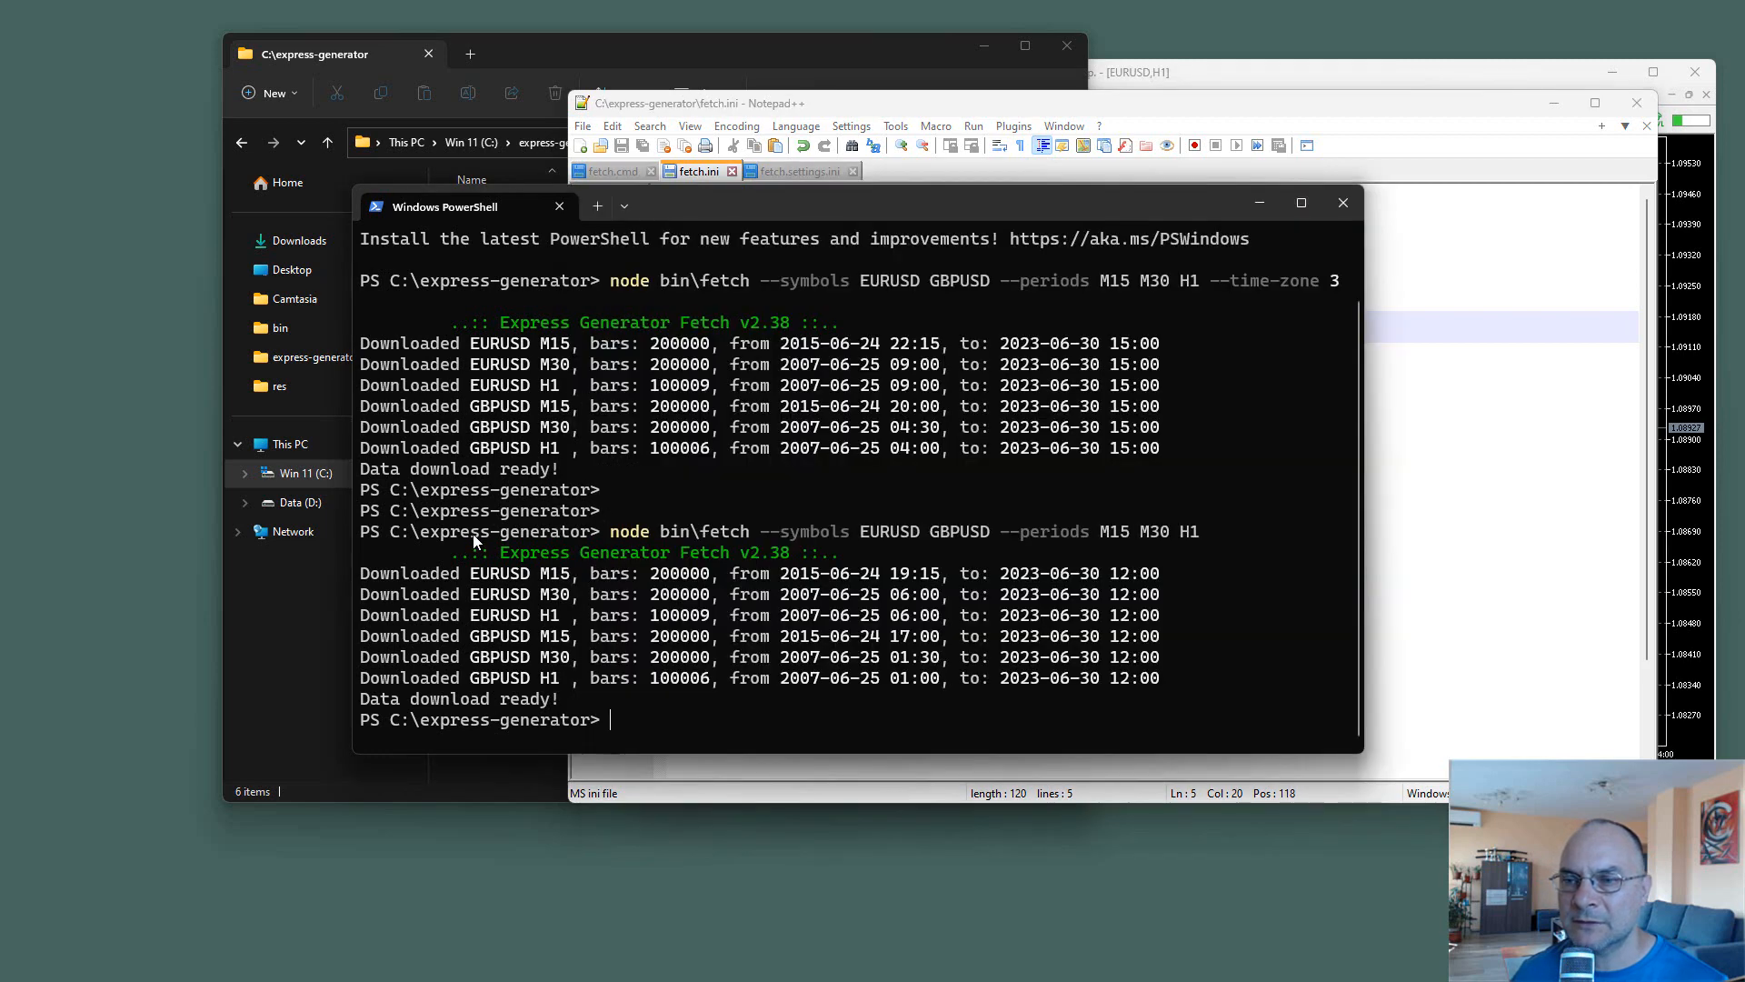
key("Up")
key("Up")
key("Up")
key("Up")
key("Up")
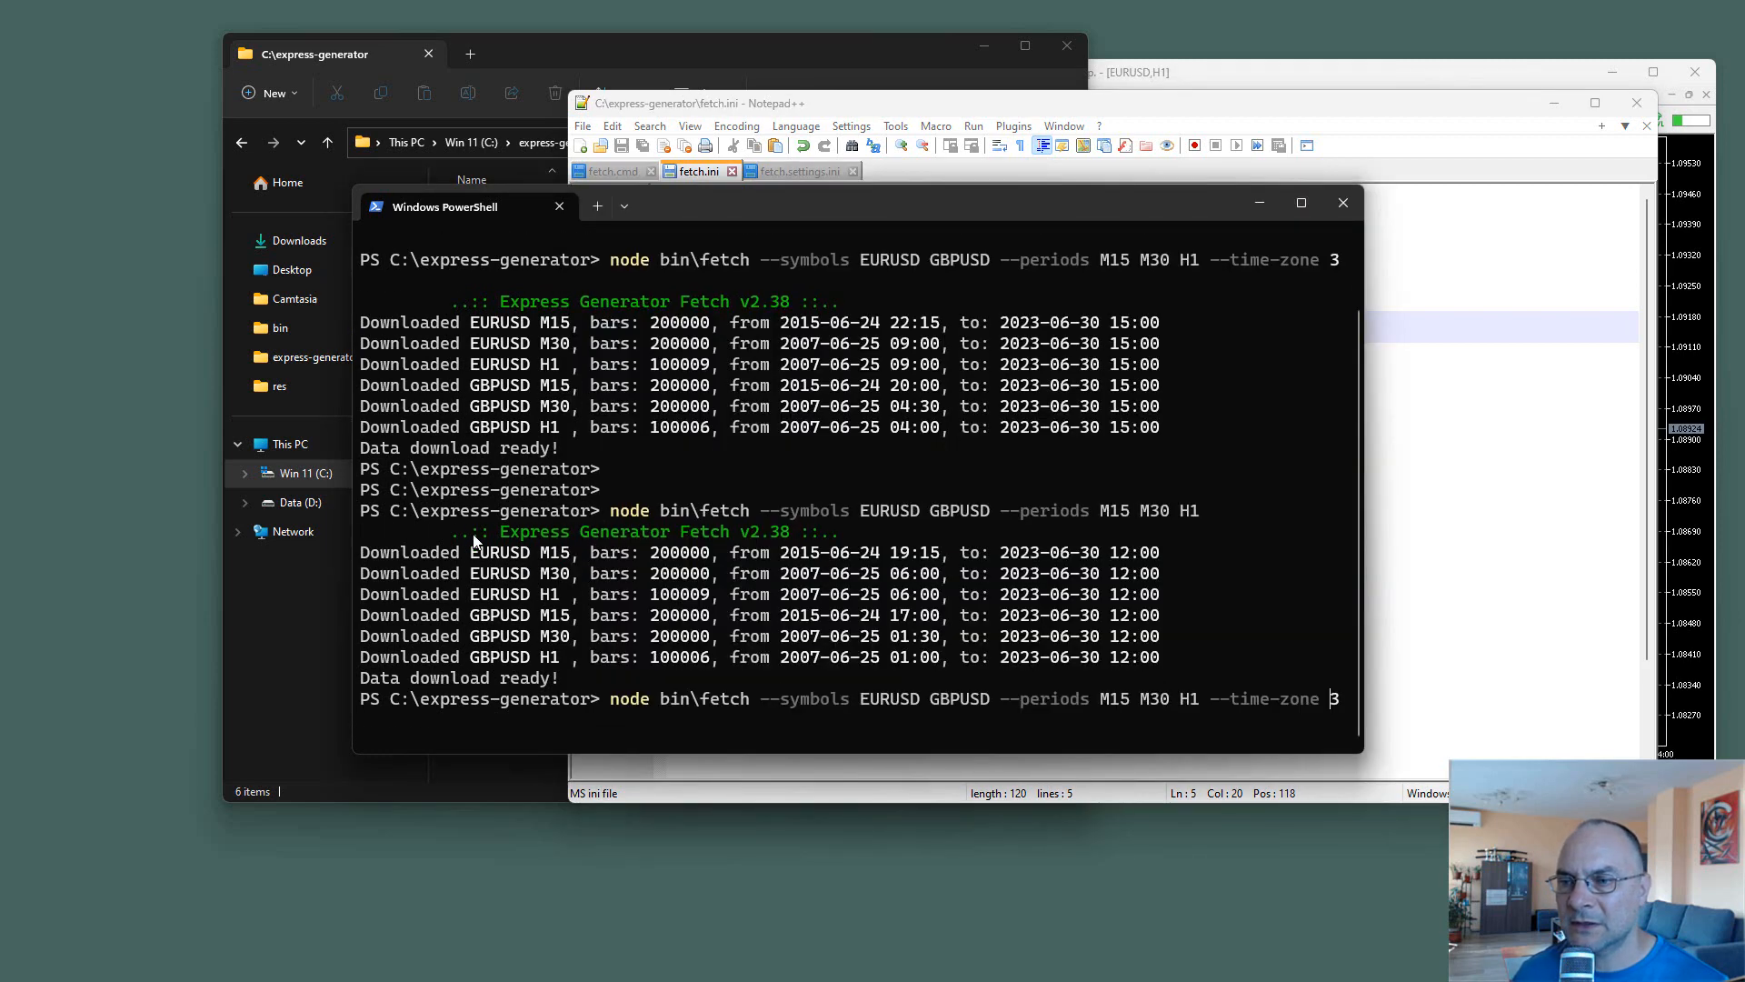
key("BackSpace")
key("BackSpace")
key("BackSpace")
key("BackSpace")
key("BackSpace")
key("BackSpace")
key("BackSpace")
key("BackSpace")
key("BackSpace")
key("BackSpace")
key("BackSpace")
key("BackSpace")
key("BackSpace")
key("BackSpace")
key("BackSpace")
key("BackSpace")
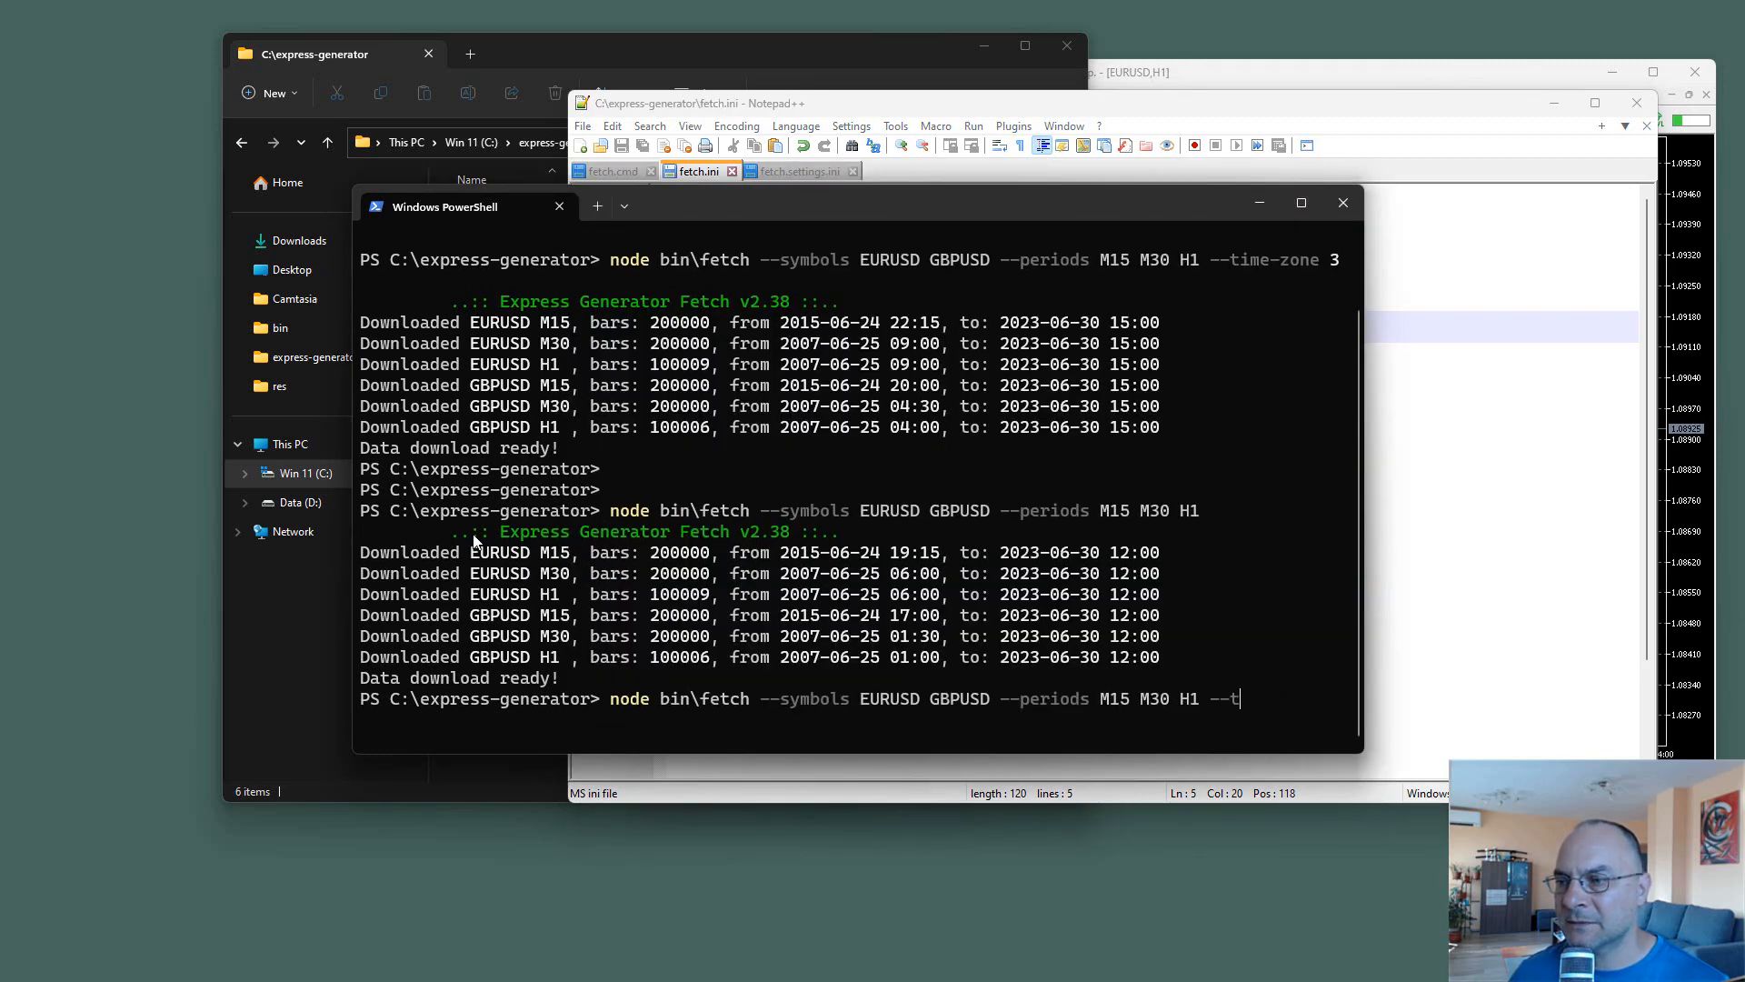
key("BackSpace")
key("BackSpace")
key("BackSpace")
key("BackSpace")
key("BackSpace")
key("BackSpace")
key("BackSpace")
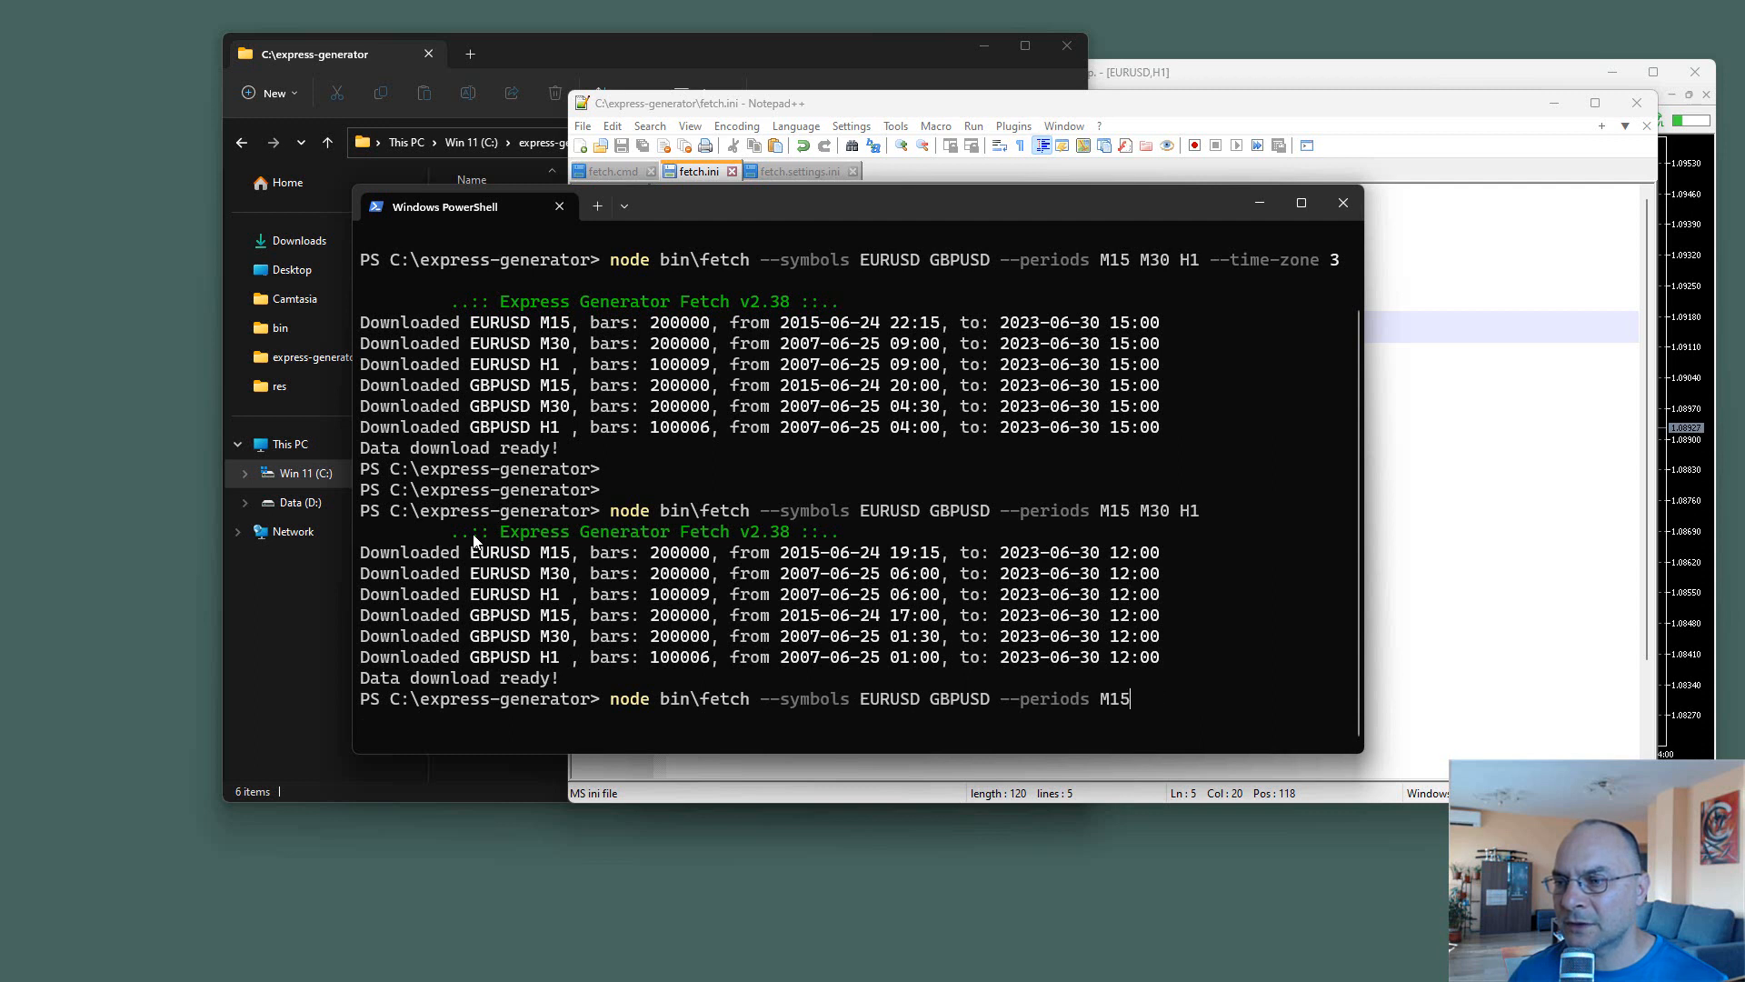
type("H")
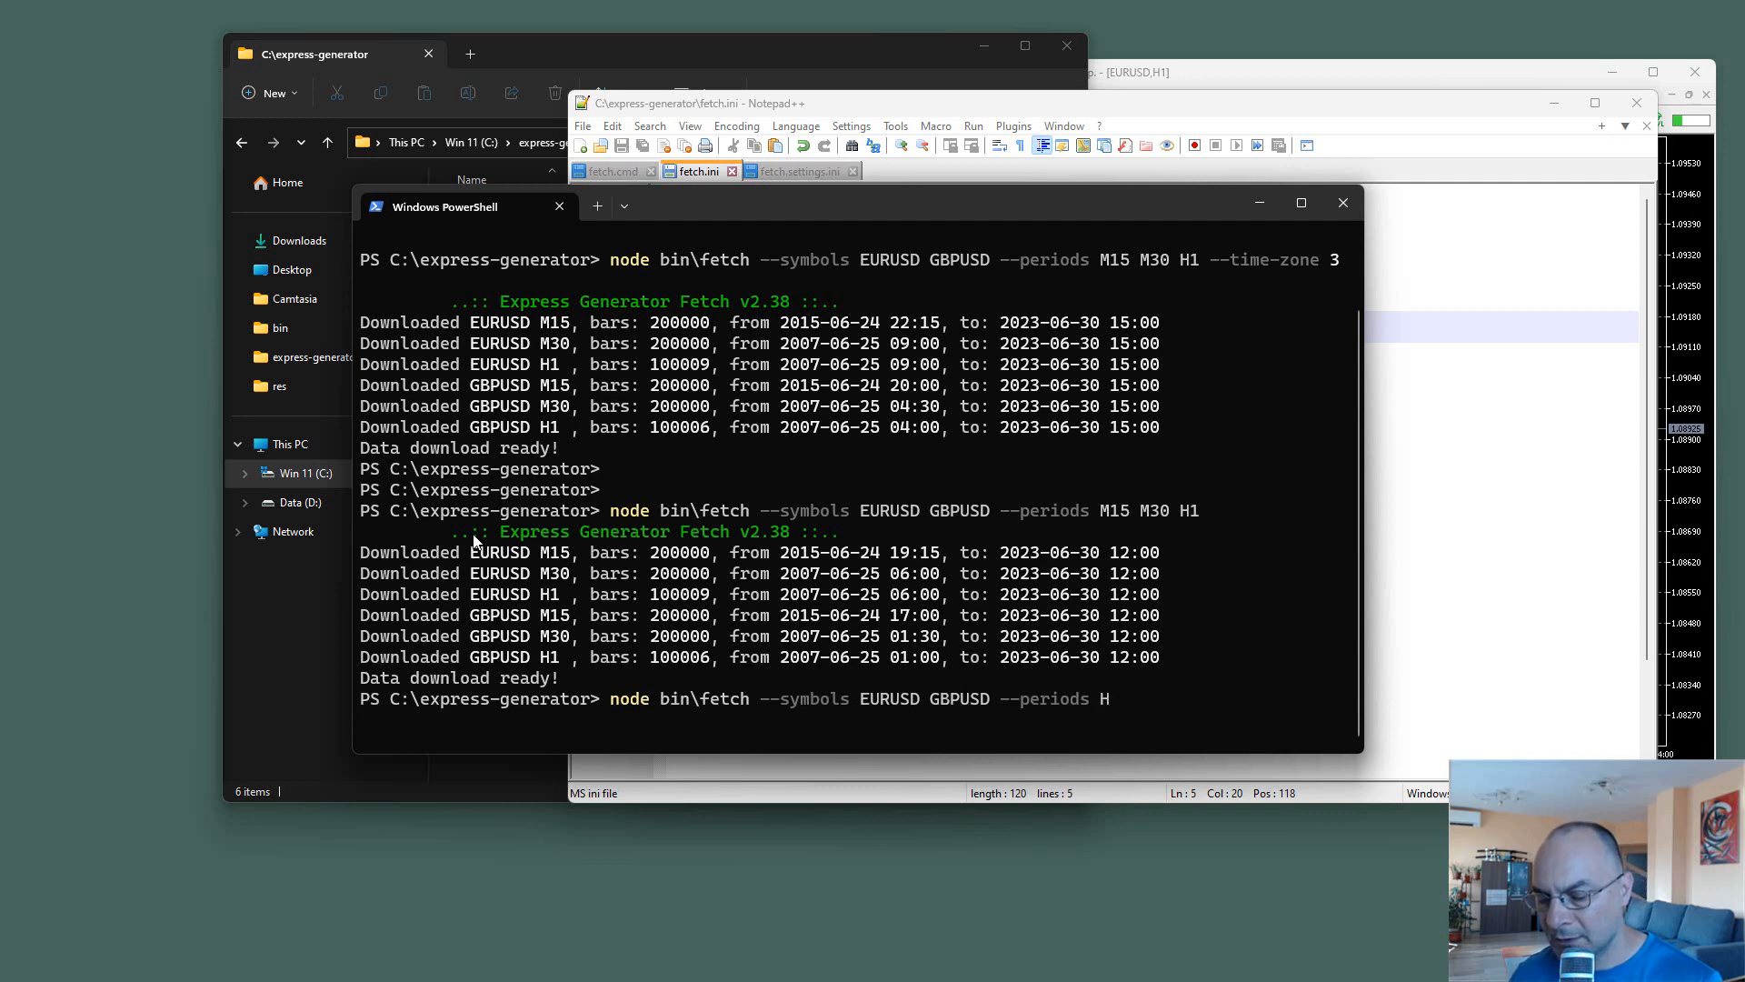
type("1")
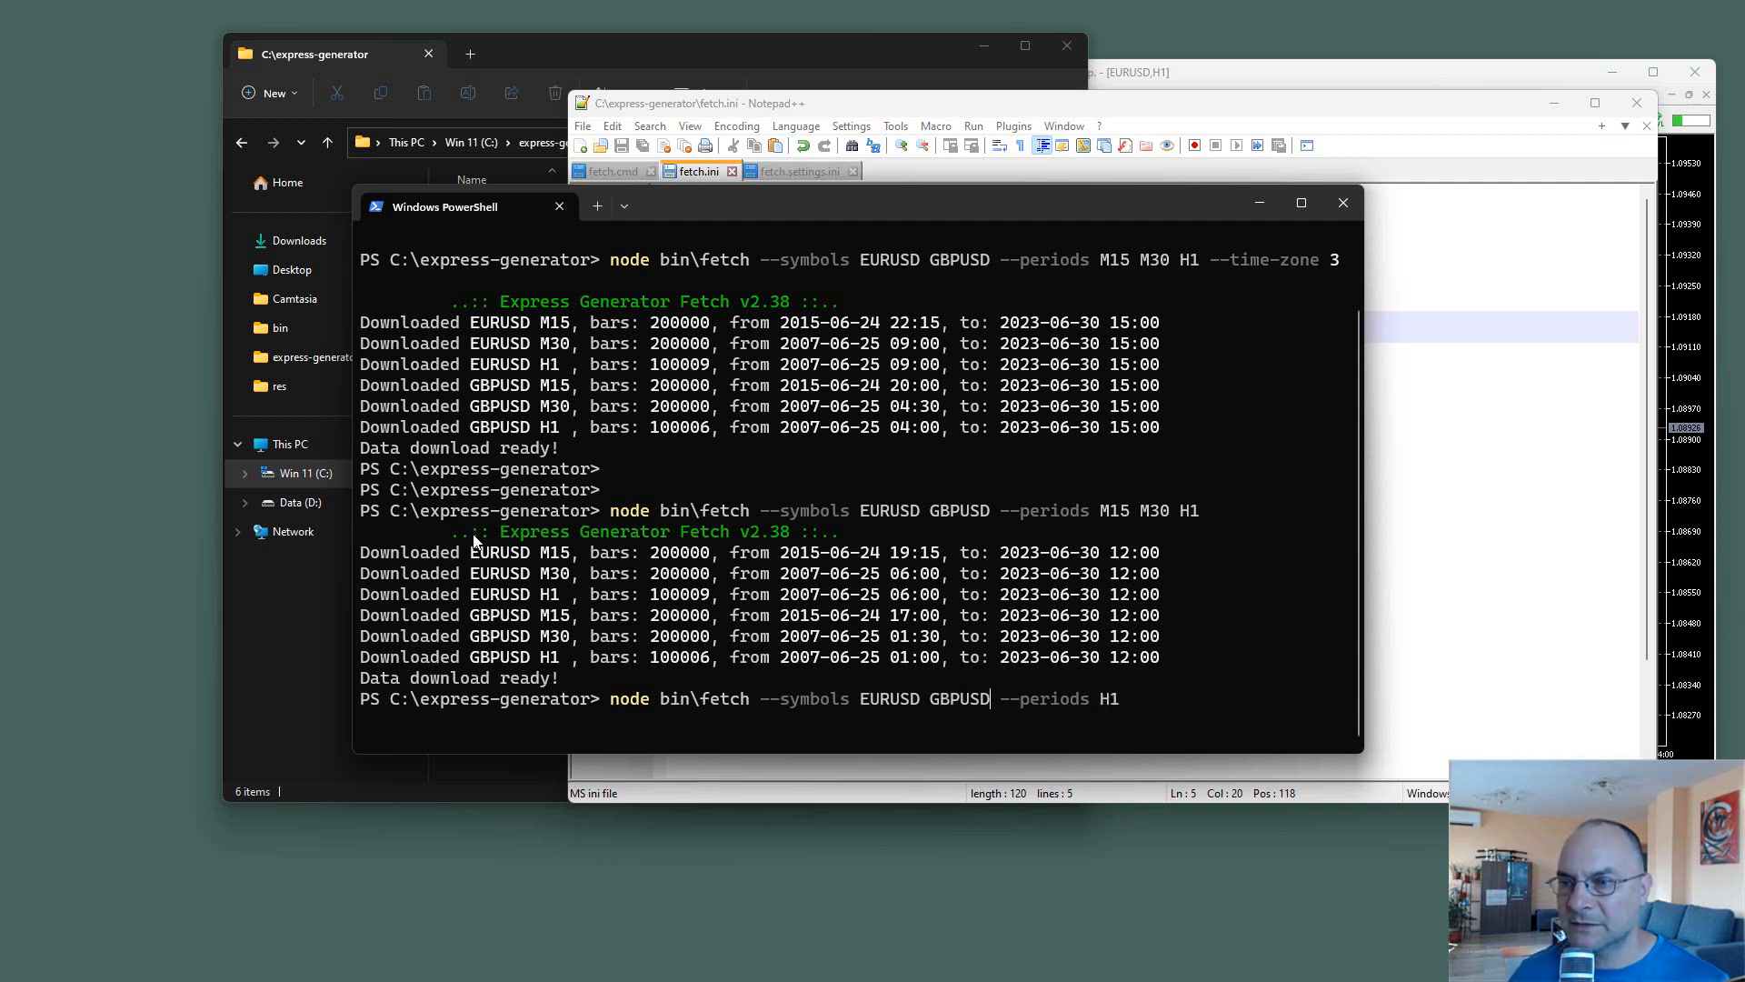
Remove GBPUSD from the pending fetch command and change its options to the singular --symbol EURUSD and --period H1.
key("BackSpace")
key("BackSpace")
key("BackSpace")
key("BackSpace")
key("BackSpace")
key("BackSpace")
key("BackSpace")
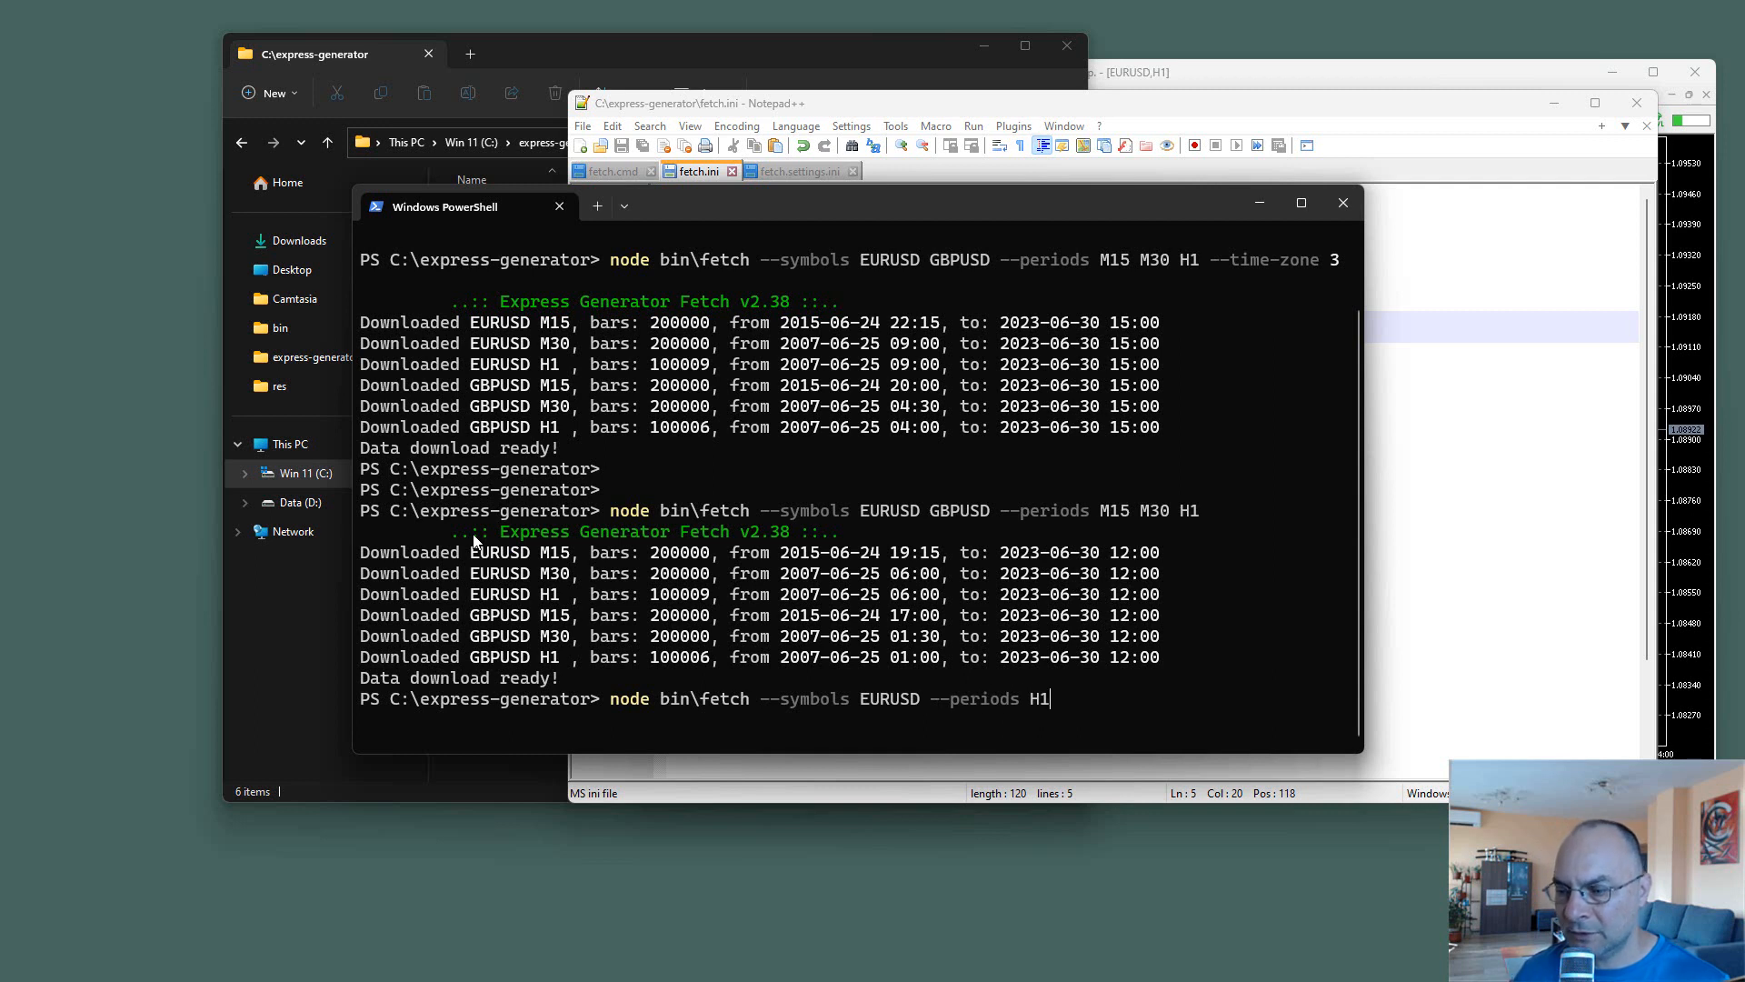
key("Left")
key("Left")
key("Left")
key("Left")
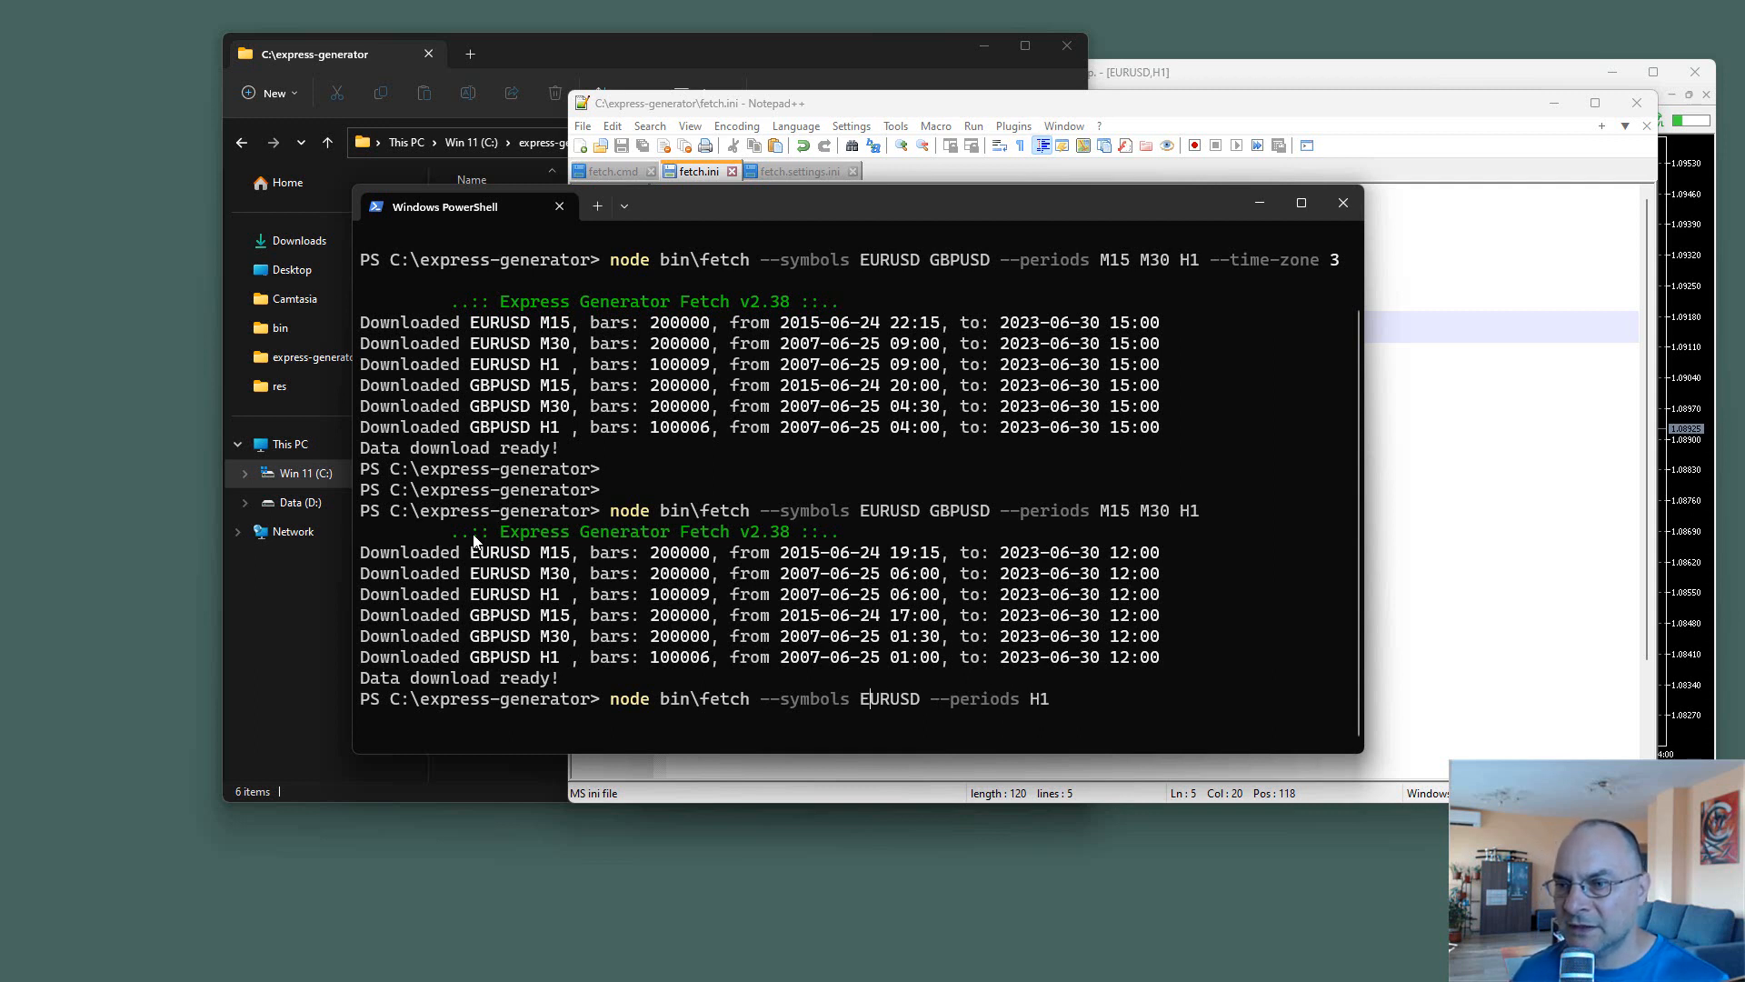
key("Left")
key("BackSpace")
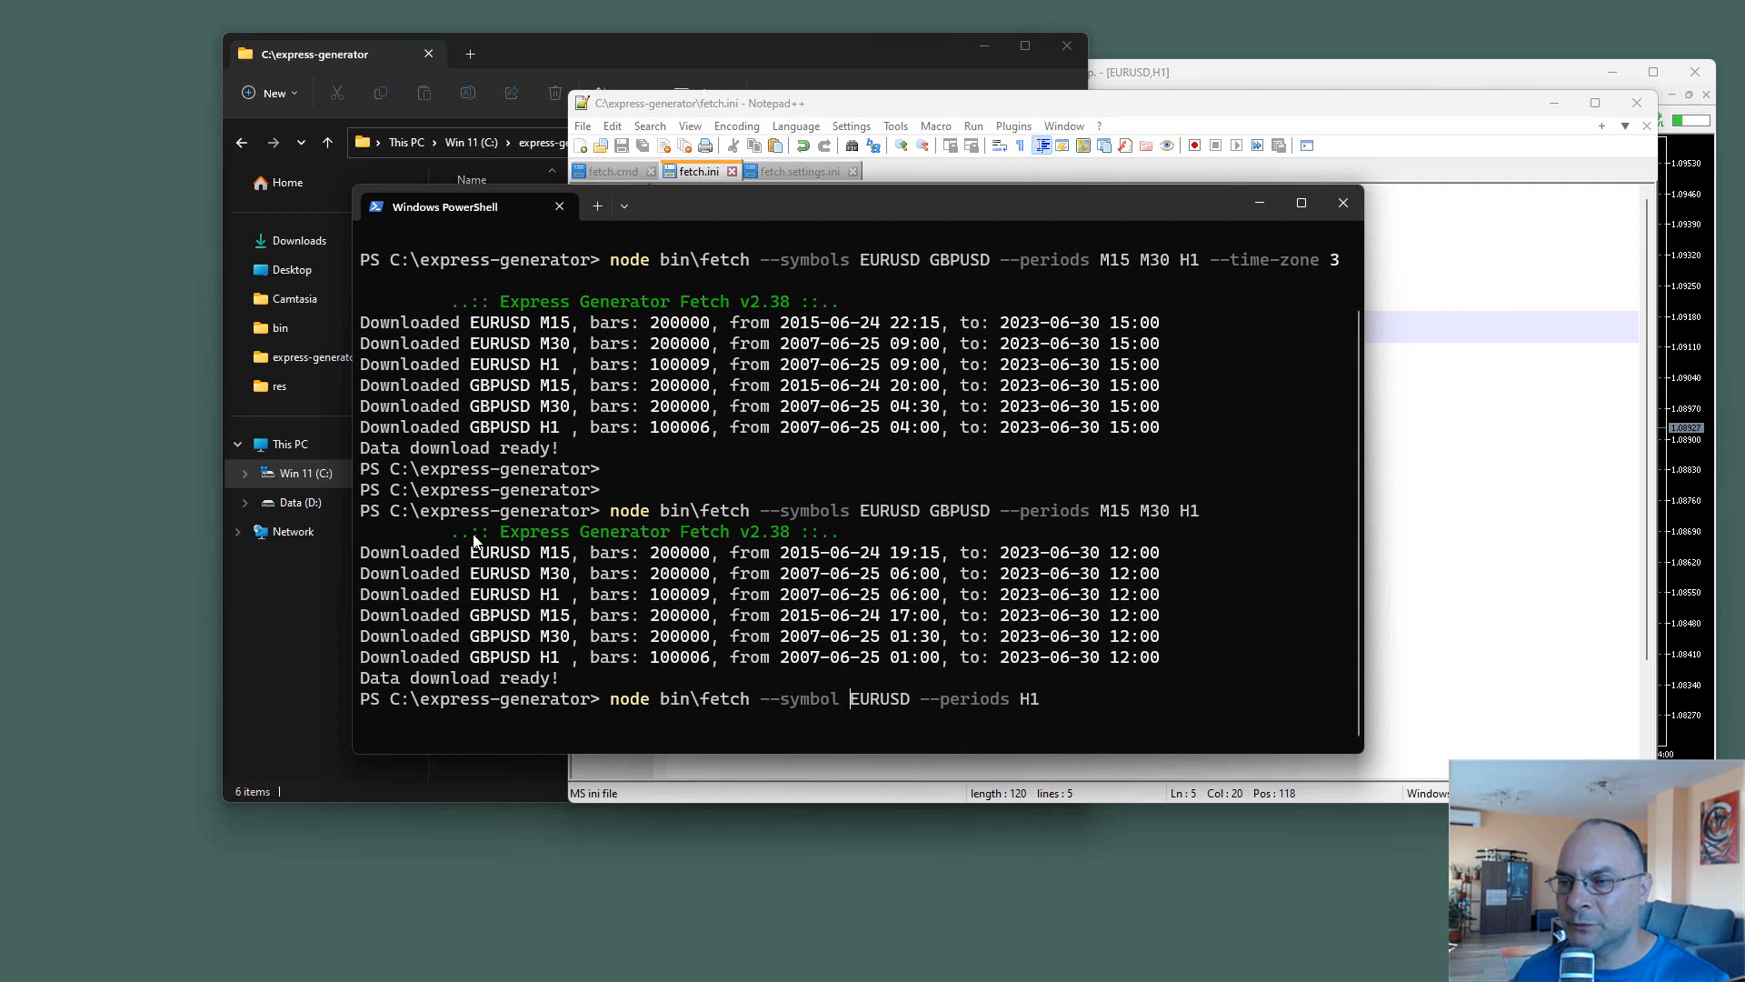
key("BackSpace")
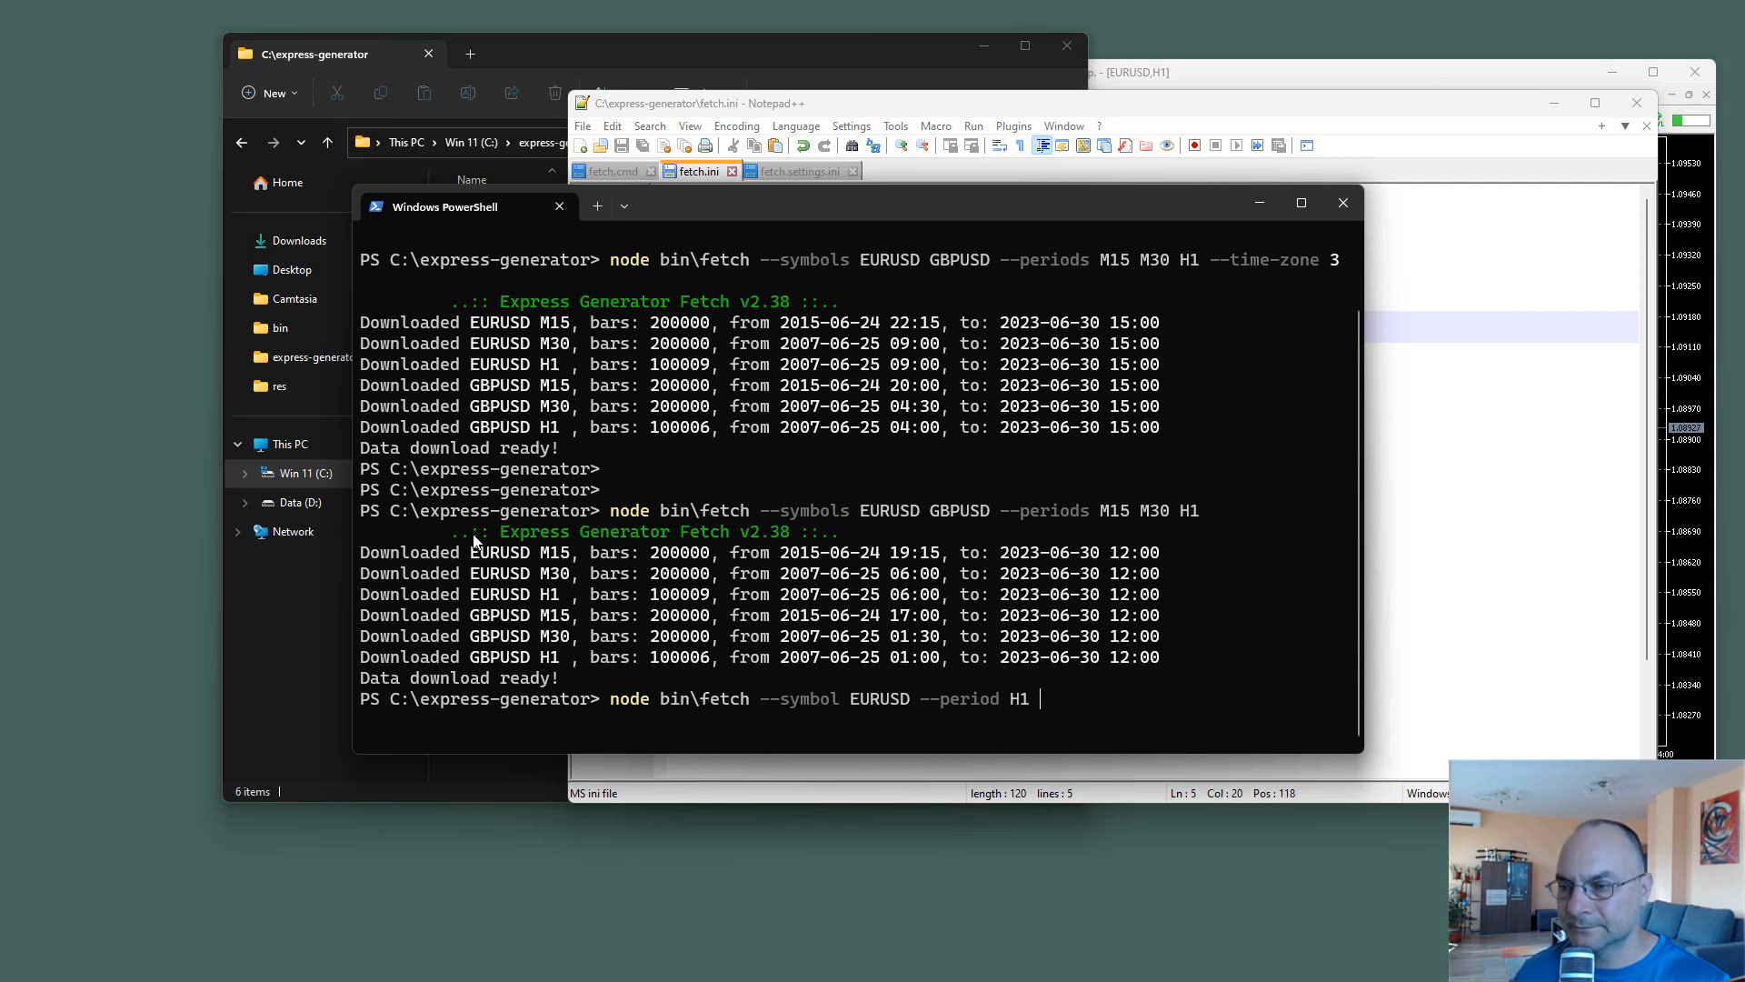
Add --max-data-bars 1000 to the fetch command for EURUSD H1 and run it.
type("--max")
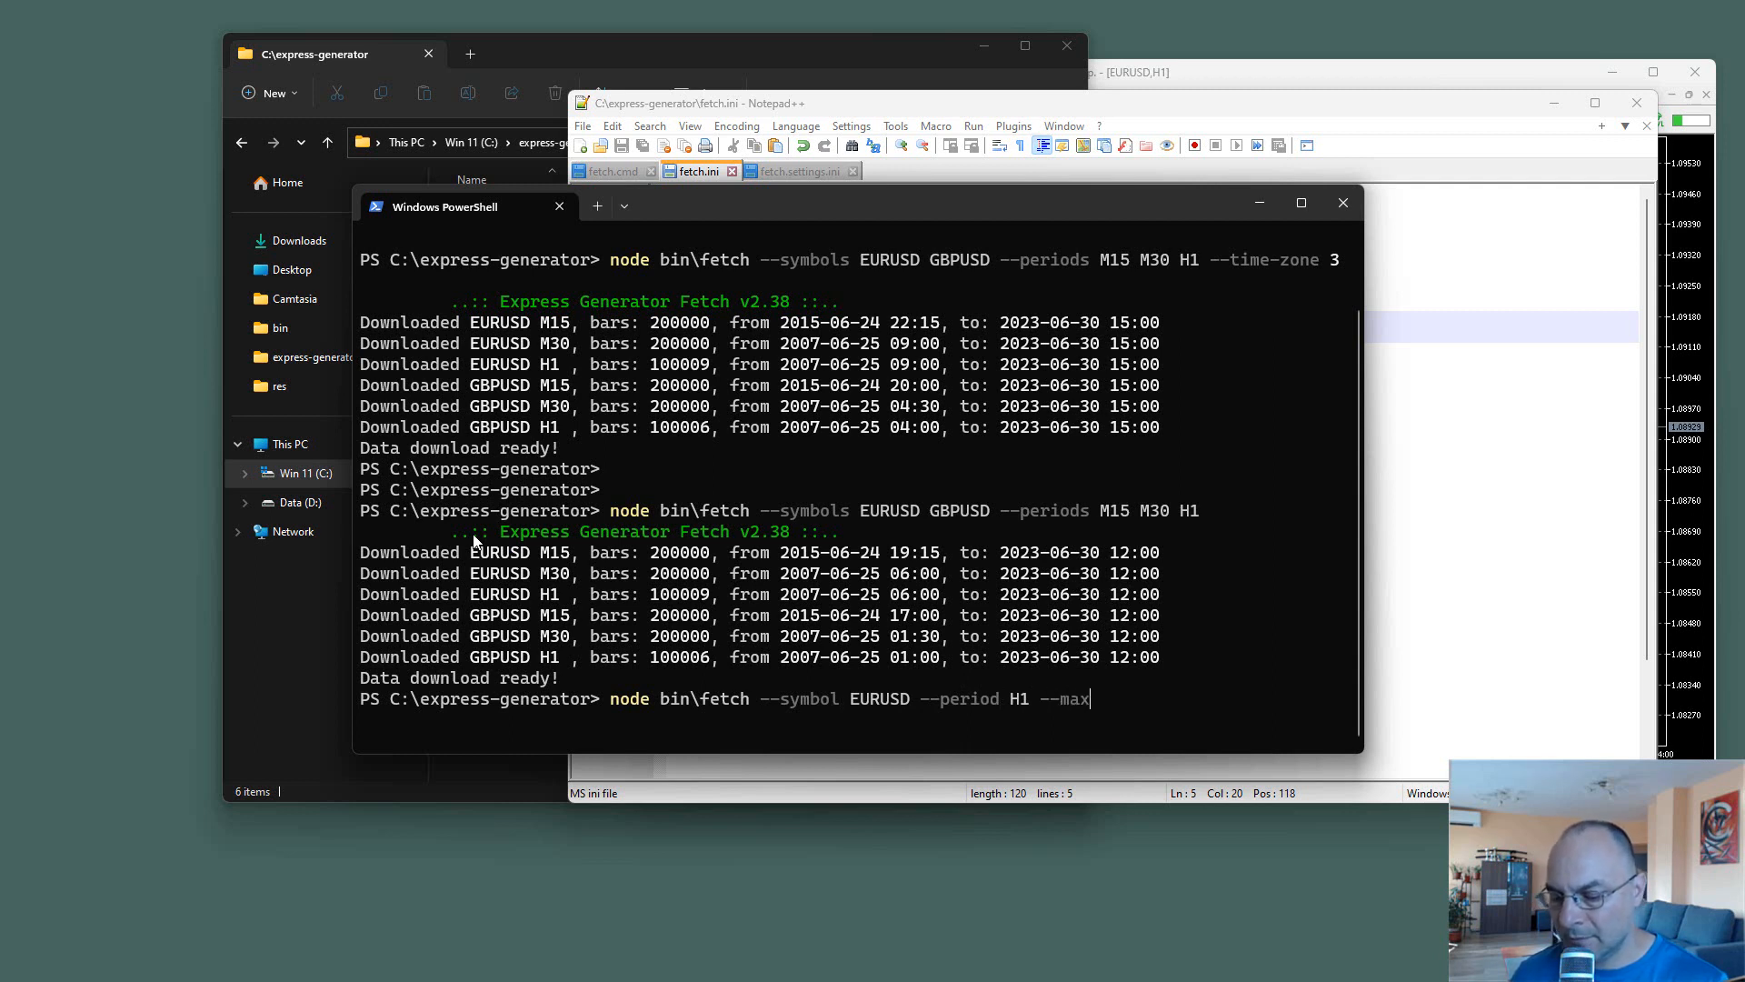
type("-data-")
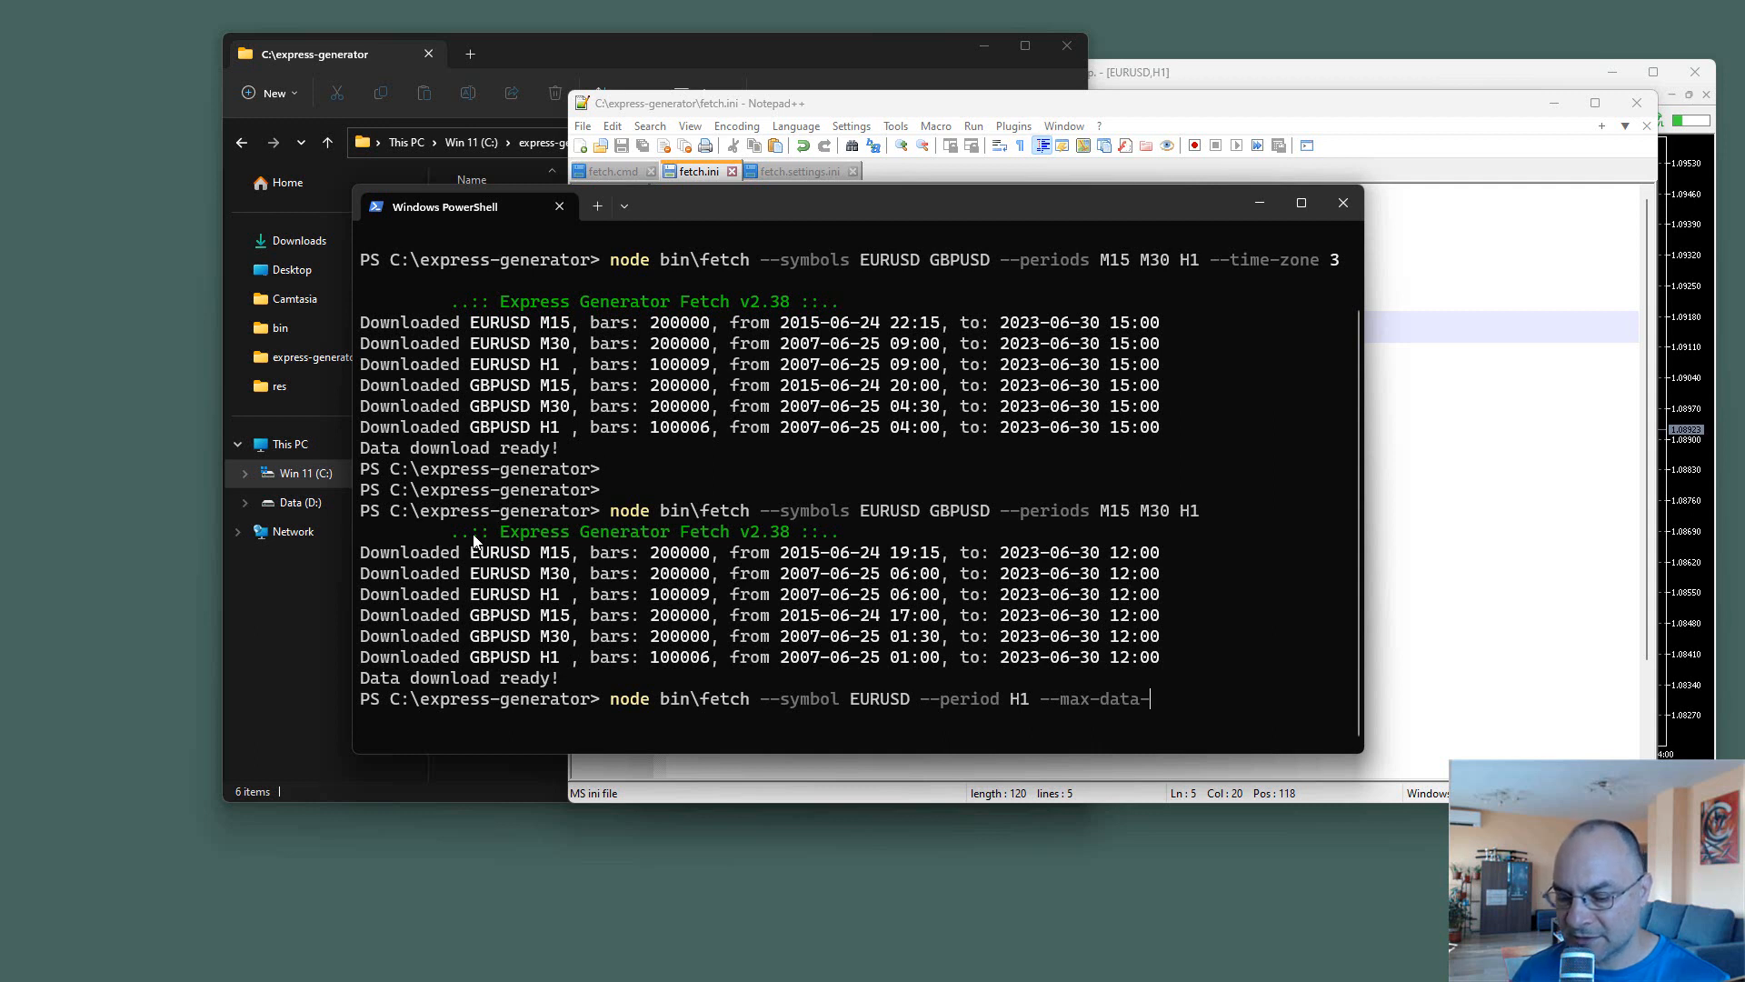
type("bars")
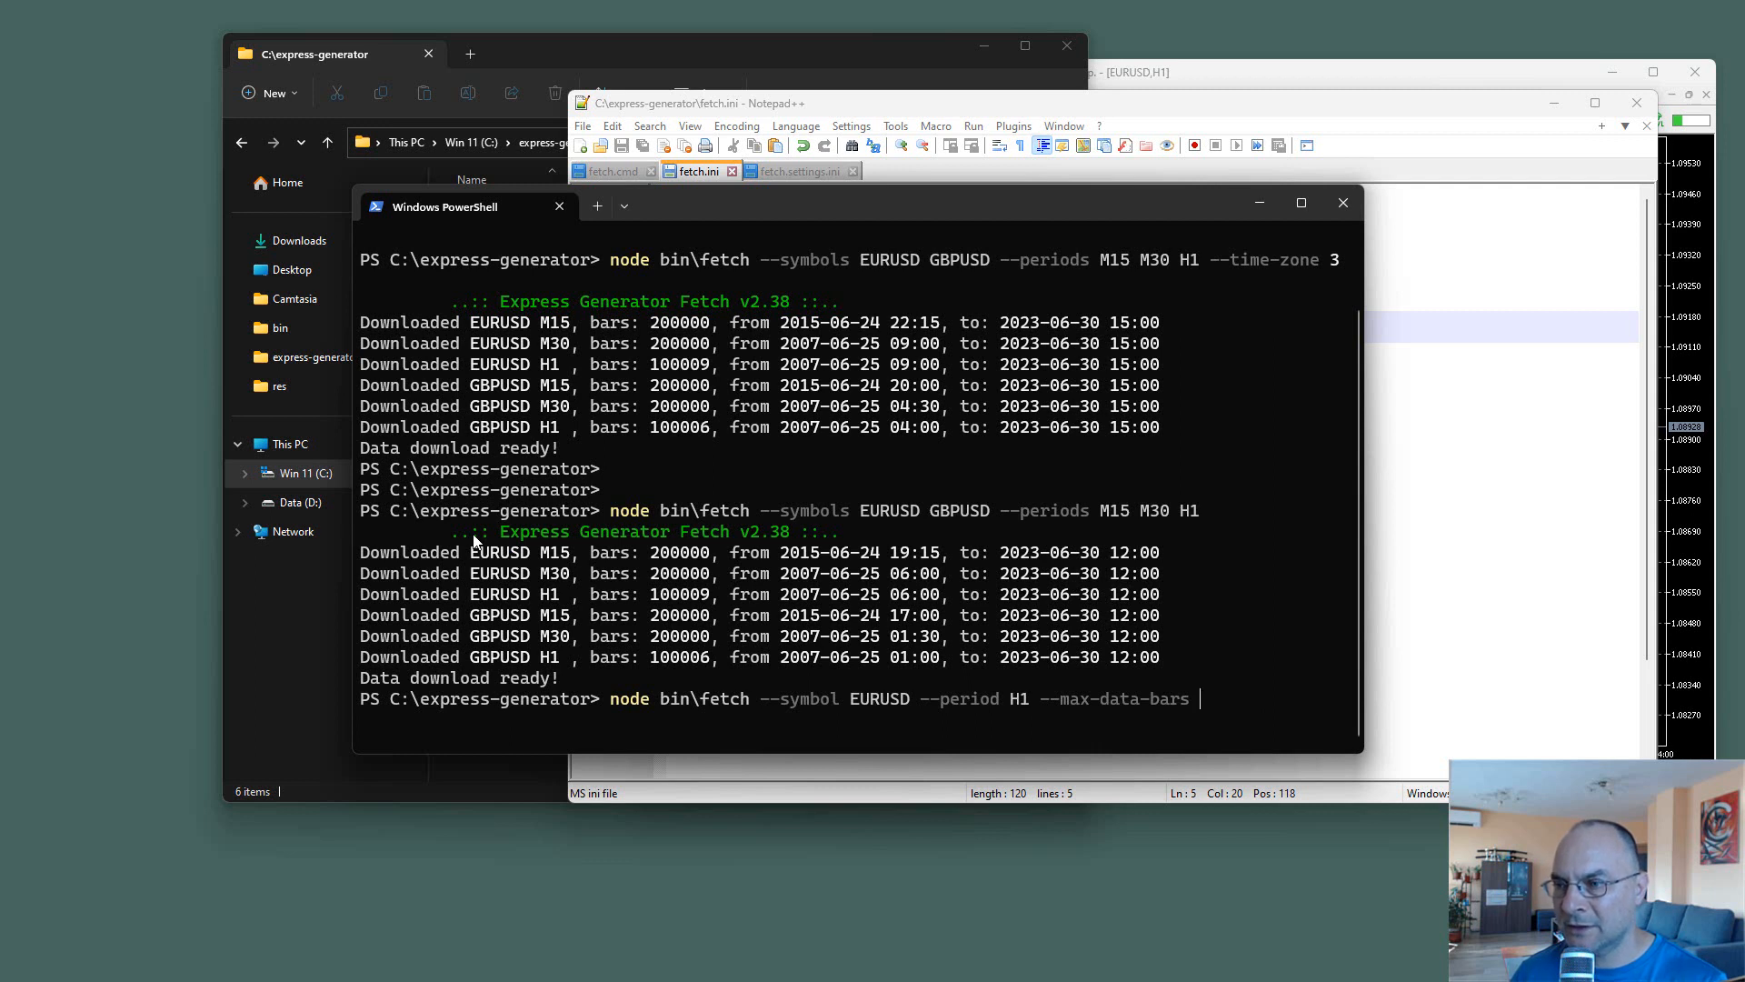
type("1000")
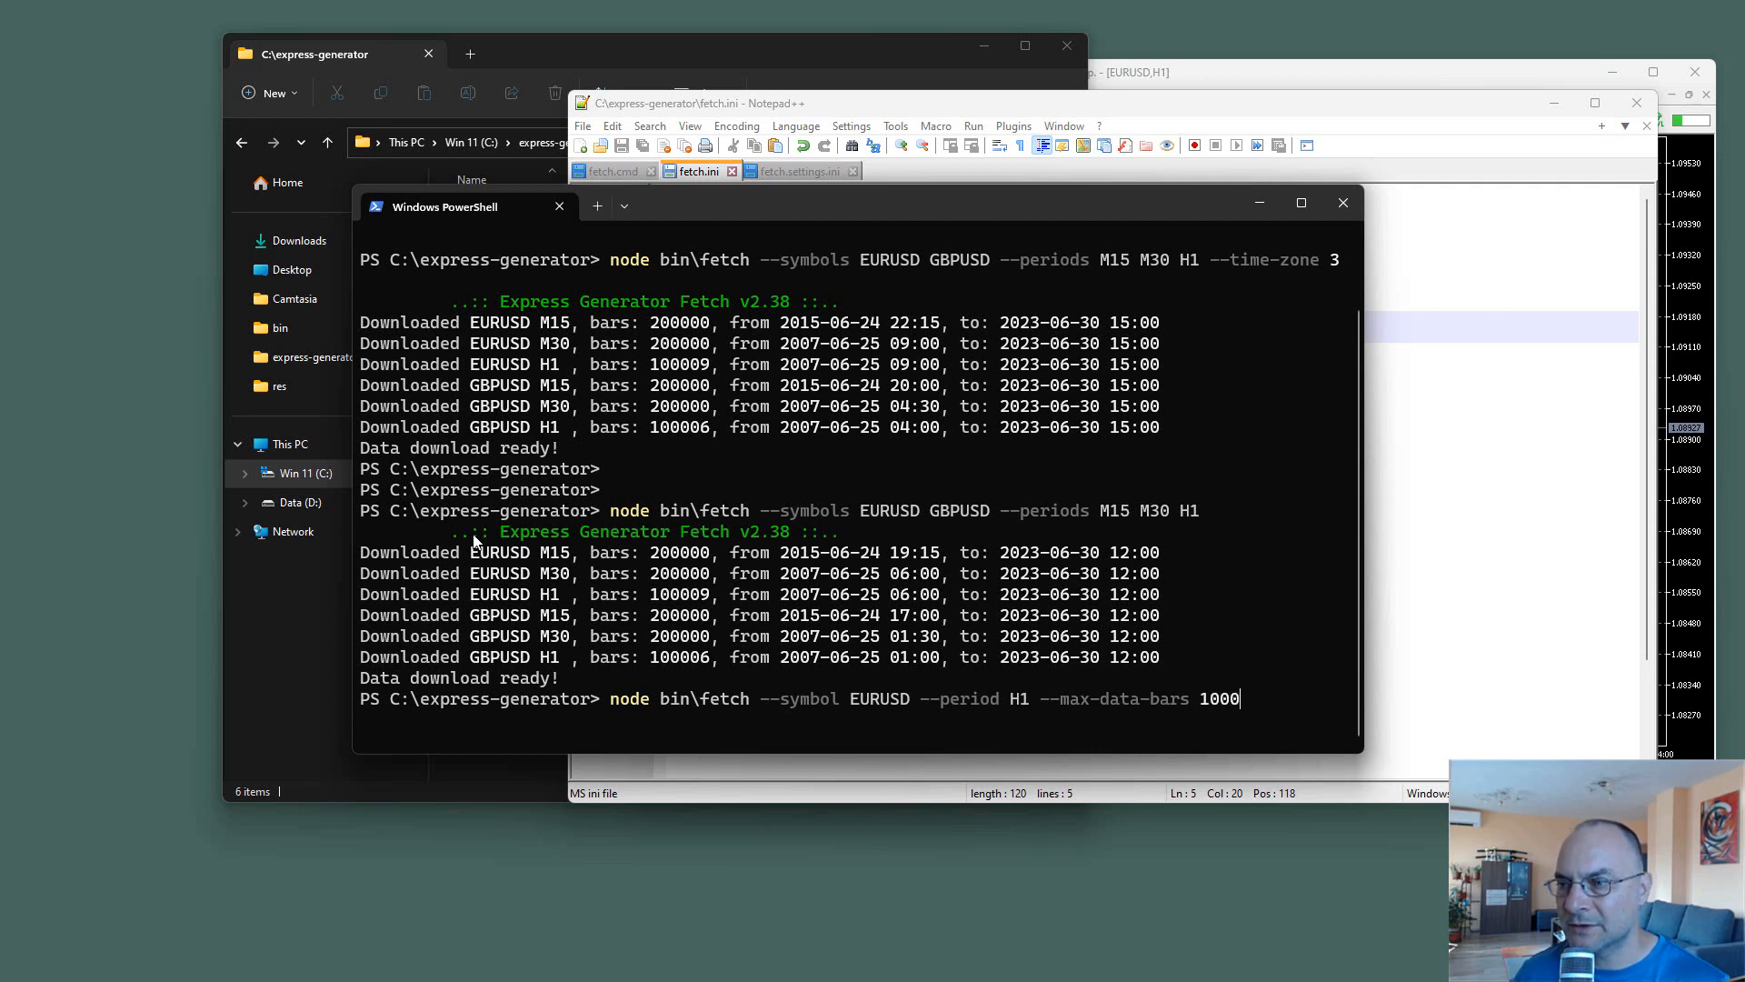
key("Return")
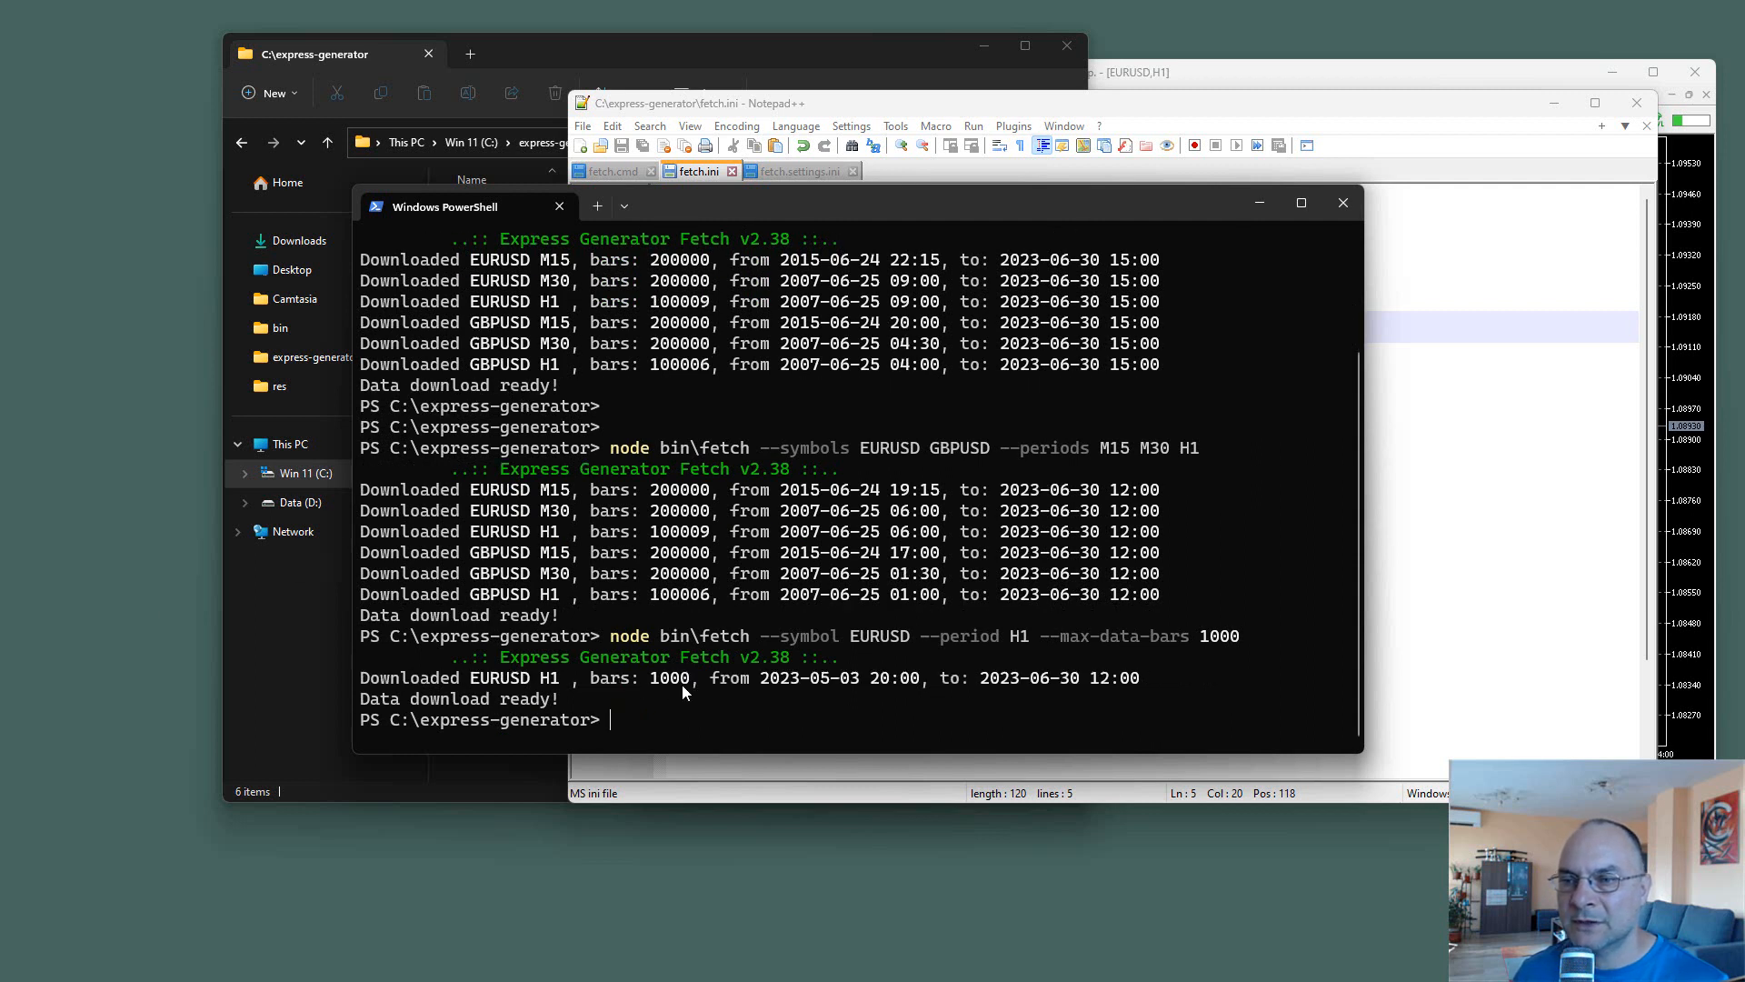
Switch to File Explorer, open the Premium folder inside data, and move the PowerShell window clear of the file list.
left_click(516, 55)
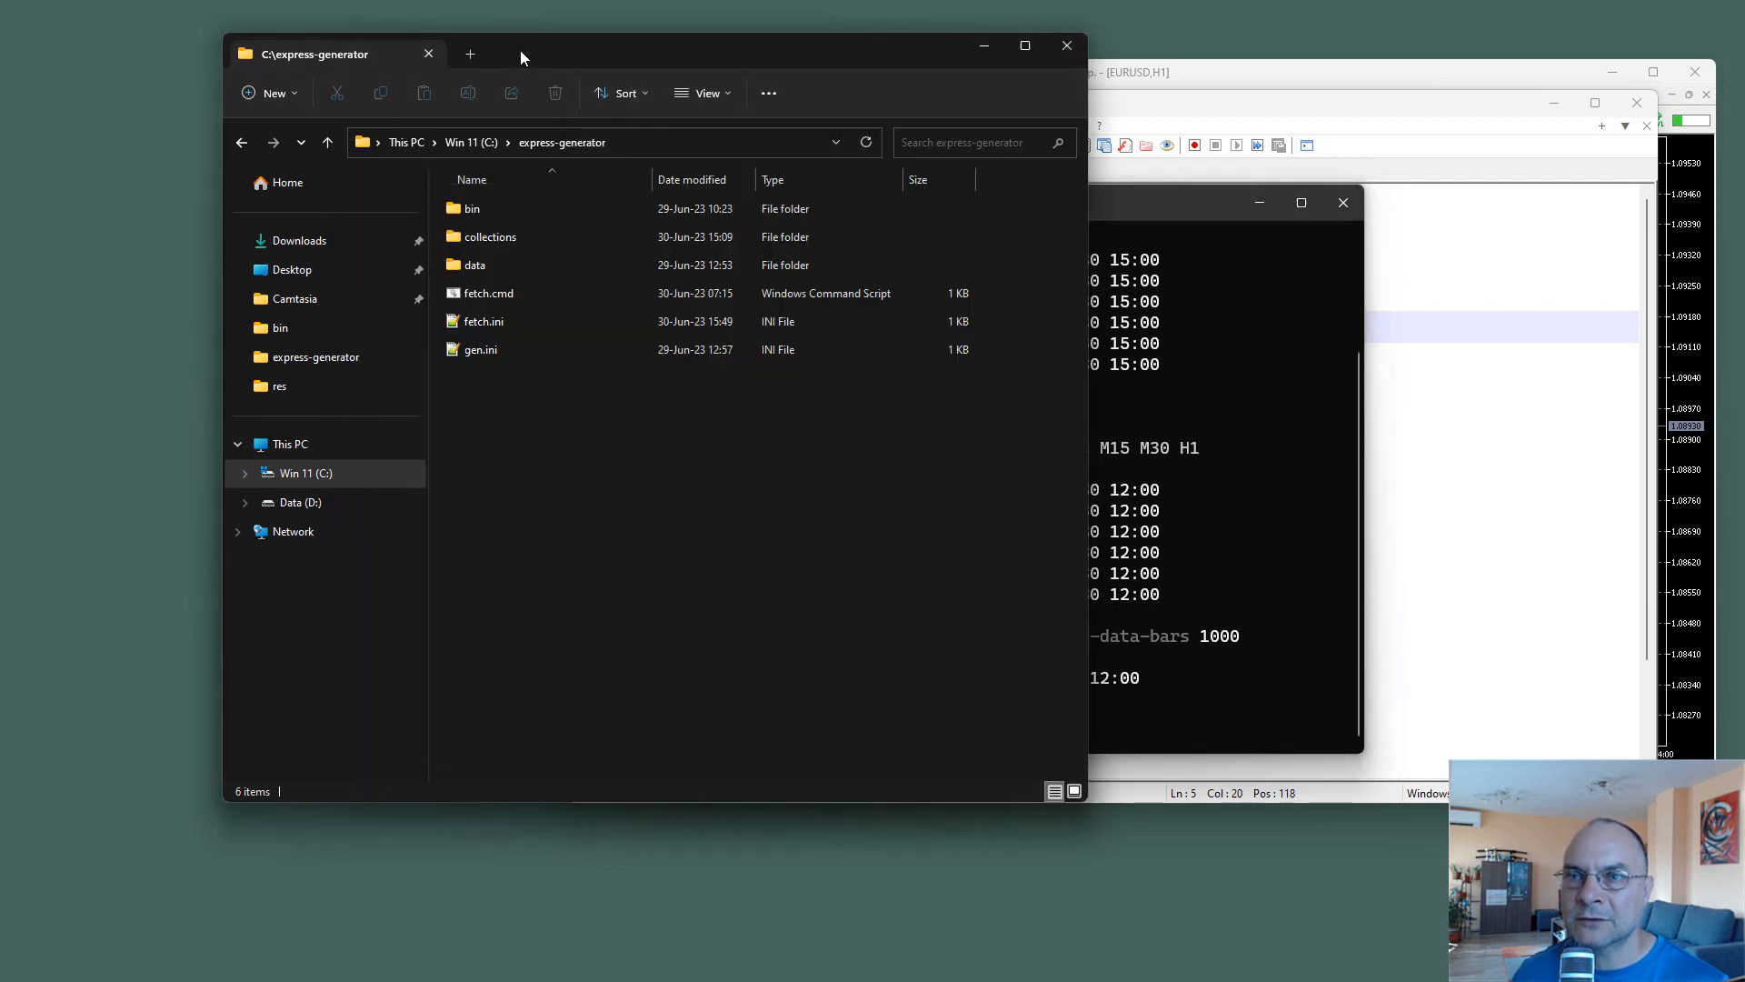
double_click(452, 265)
left_click(450, 238)
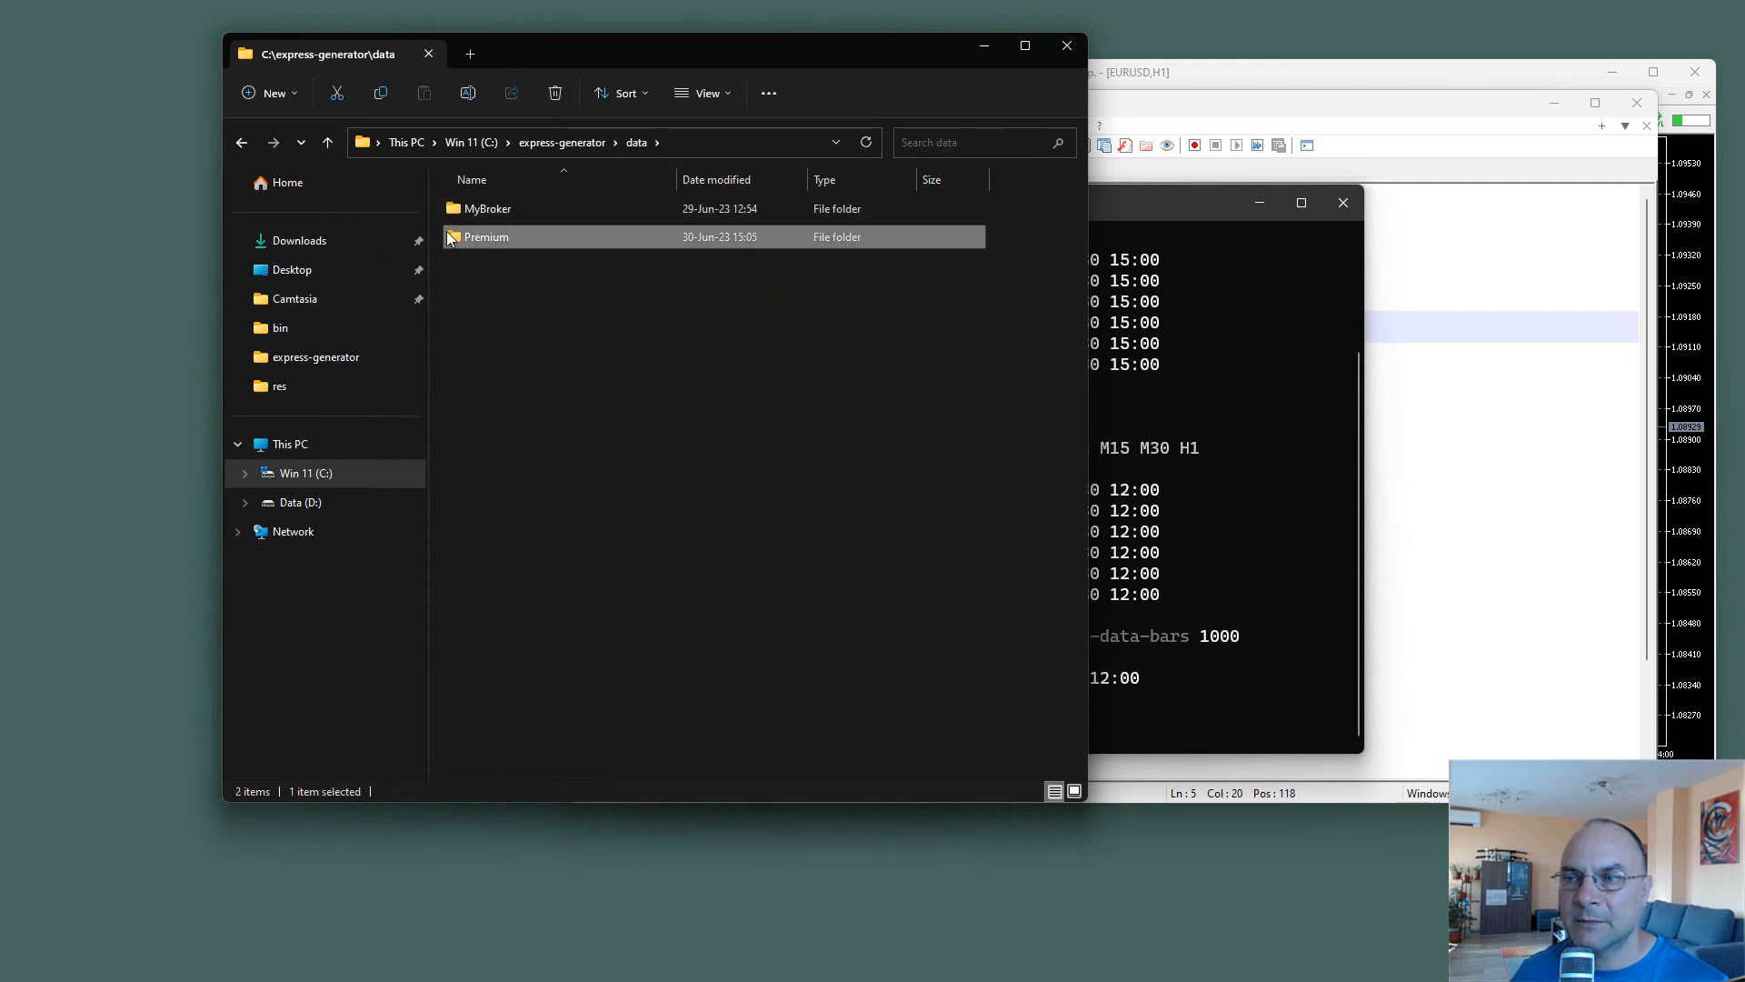
double_click(449, 239)
left_click_drag(1110, 199, 1347, 202)
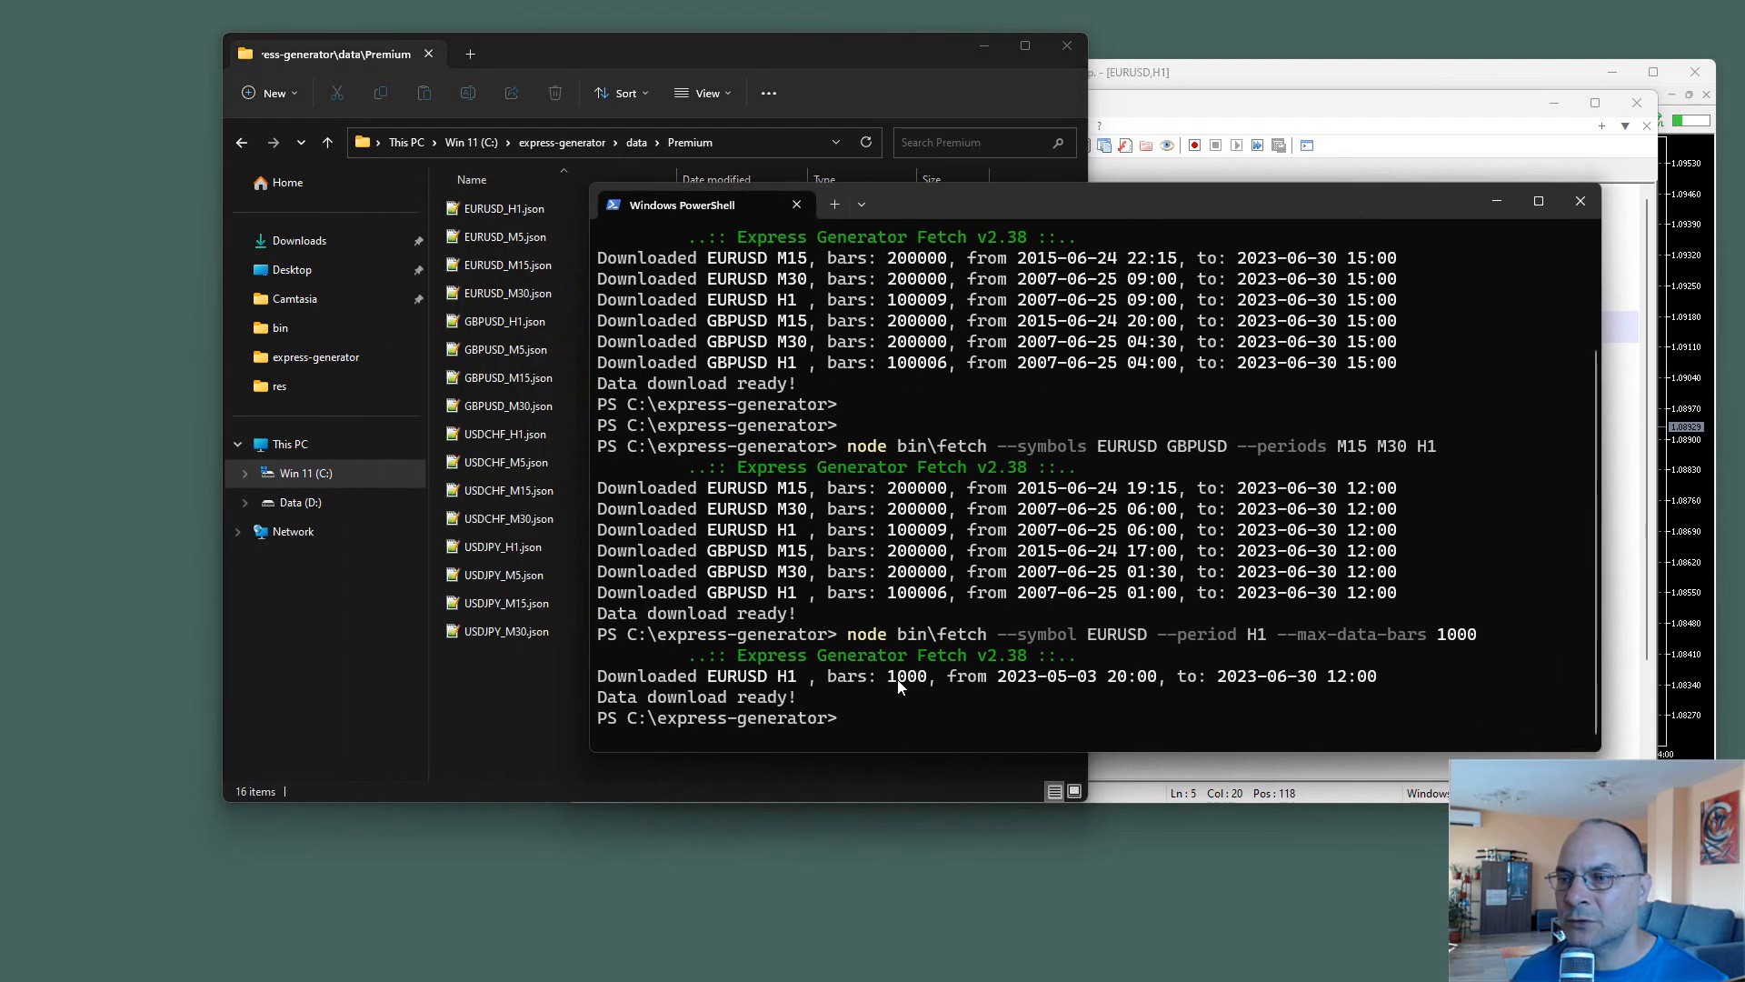
left_click(493, 669)
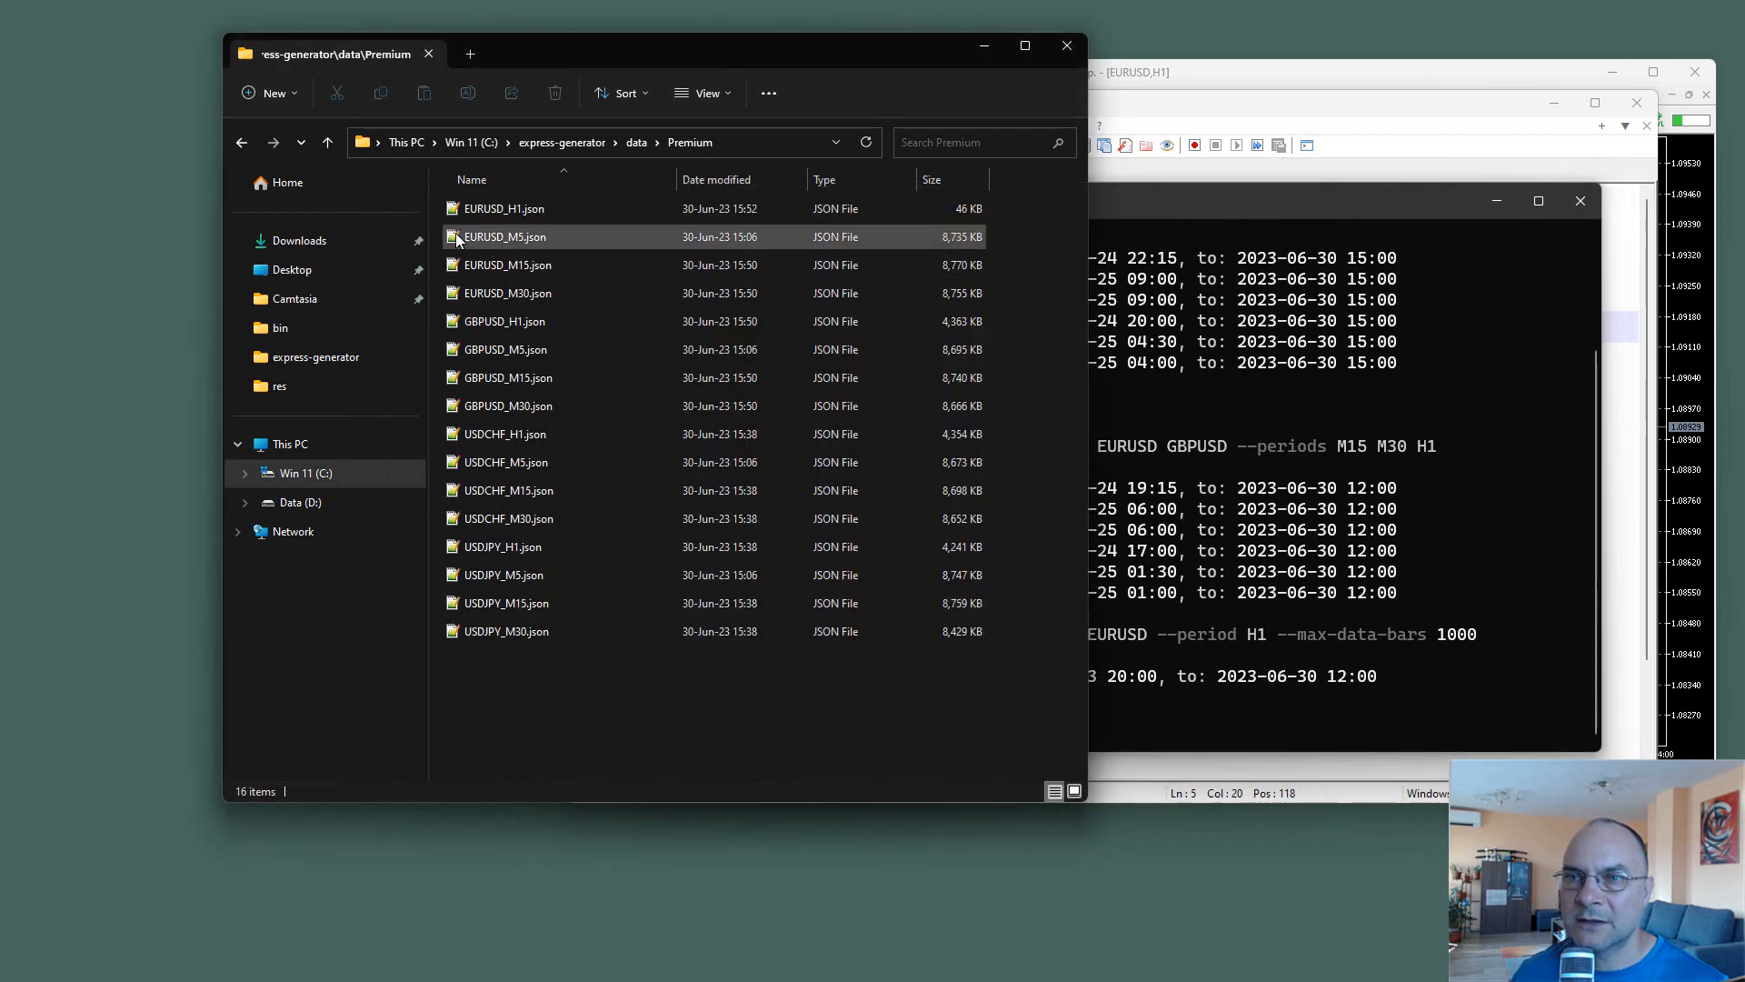
Open EURUSD_H1.json from the Premium folder in Notepad++ and turn on word wrap.
left_click(524, 213)
right_click(522, 209)
left_click(592, 266)
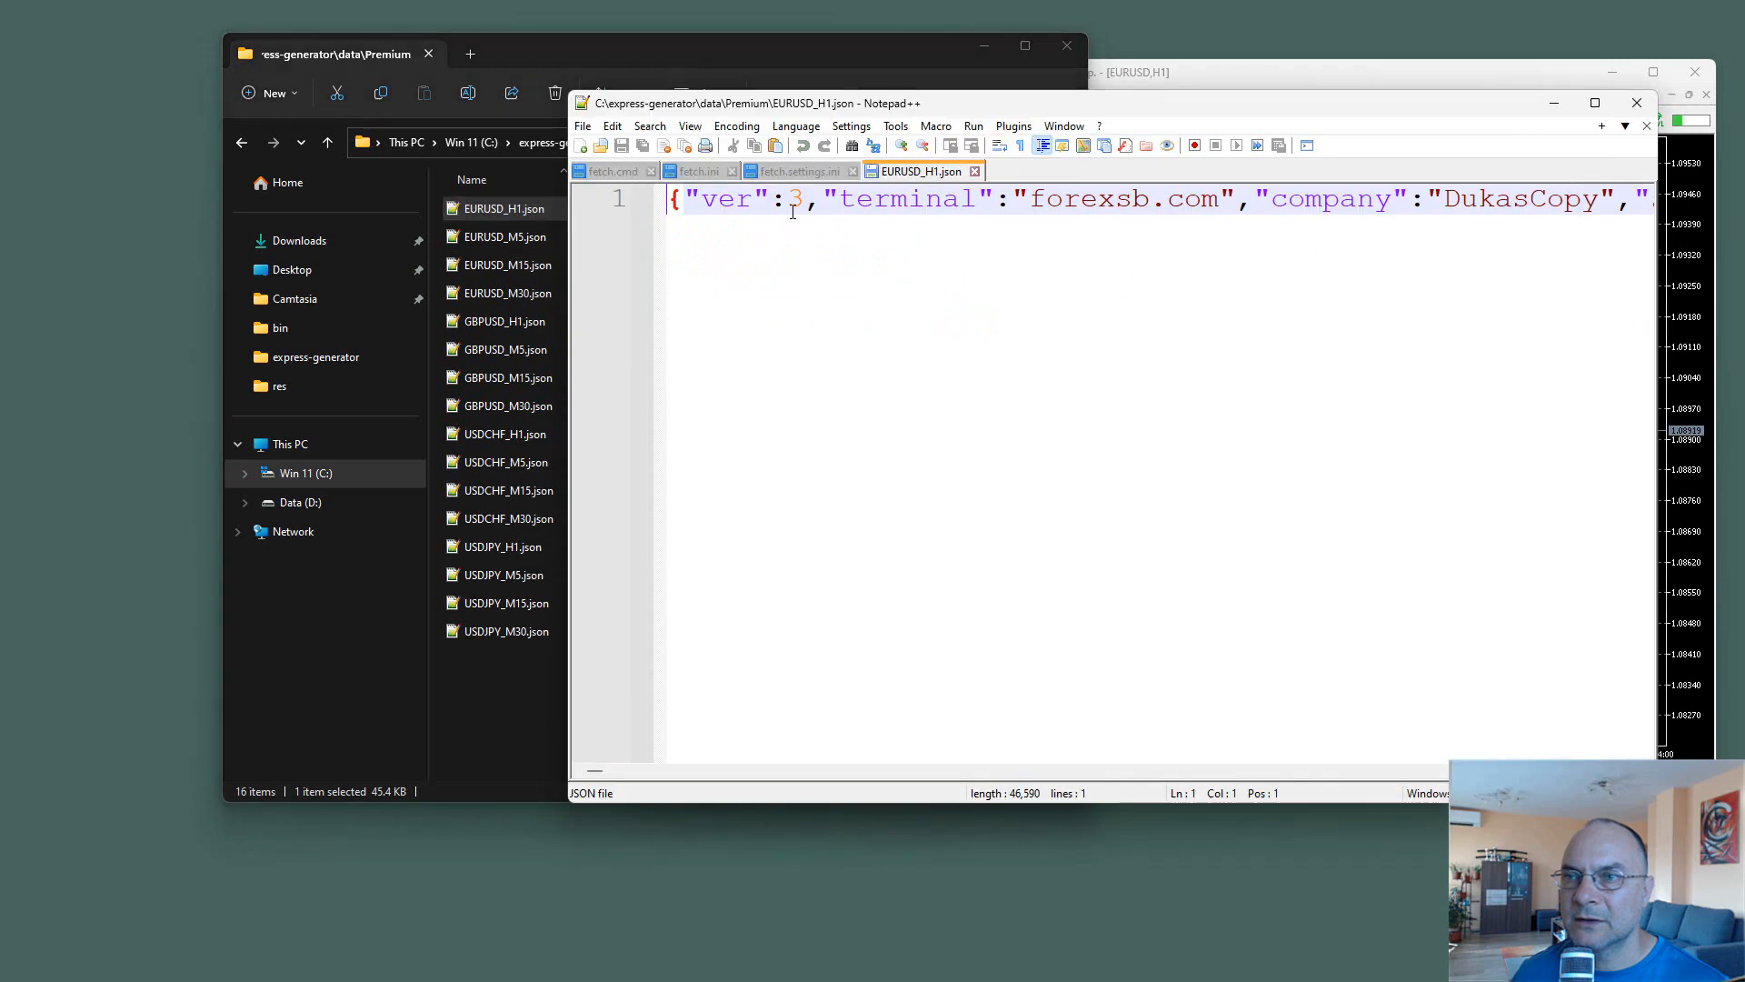
left_click(999, 146)
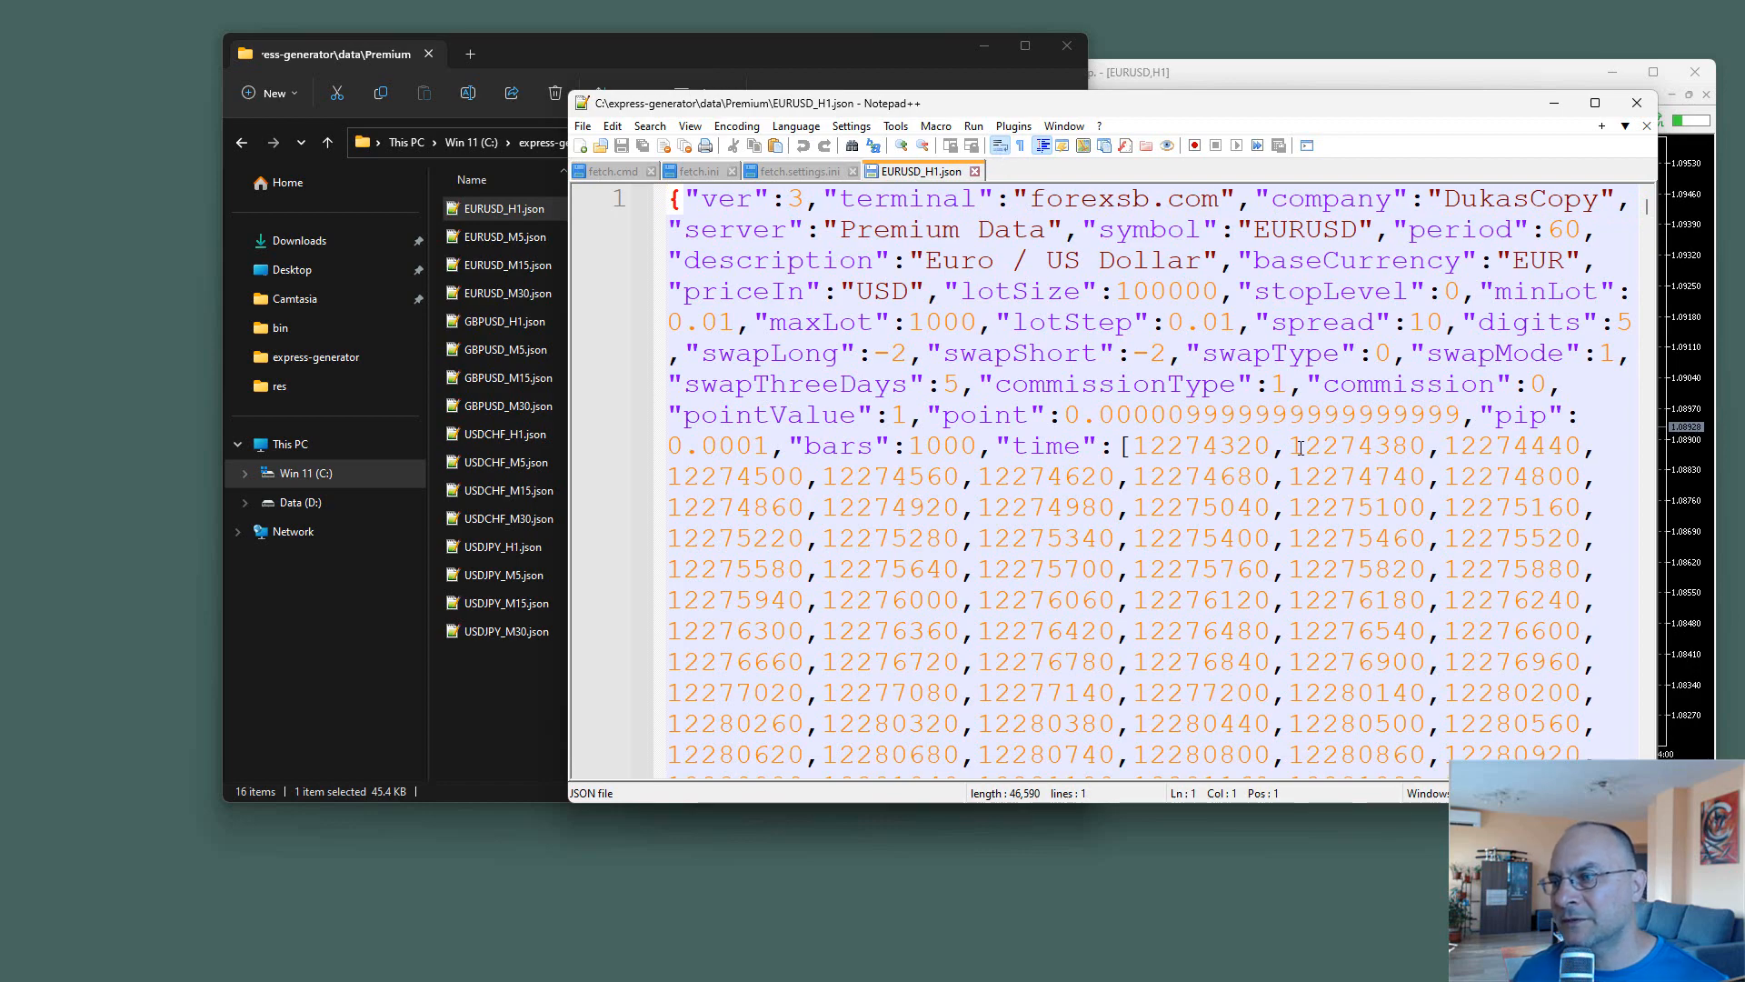
Skim the start of the EURUSD_H1.json data and widen the Notepad++ window to show more per line.
scroll(1533, 385, "down", 2)
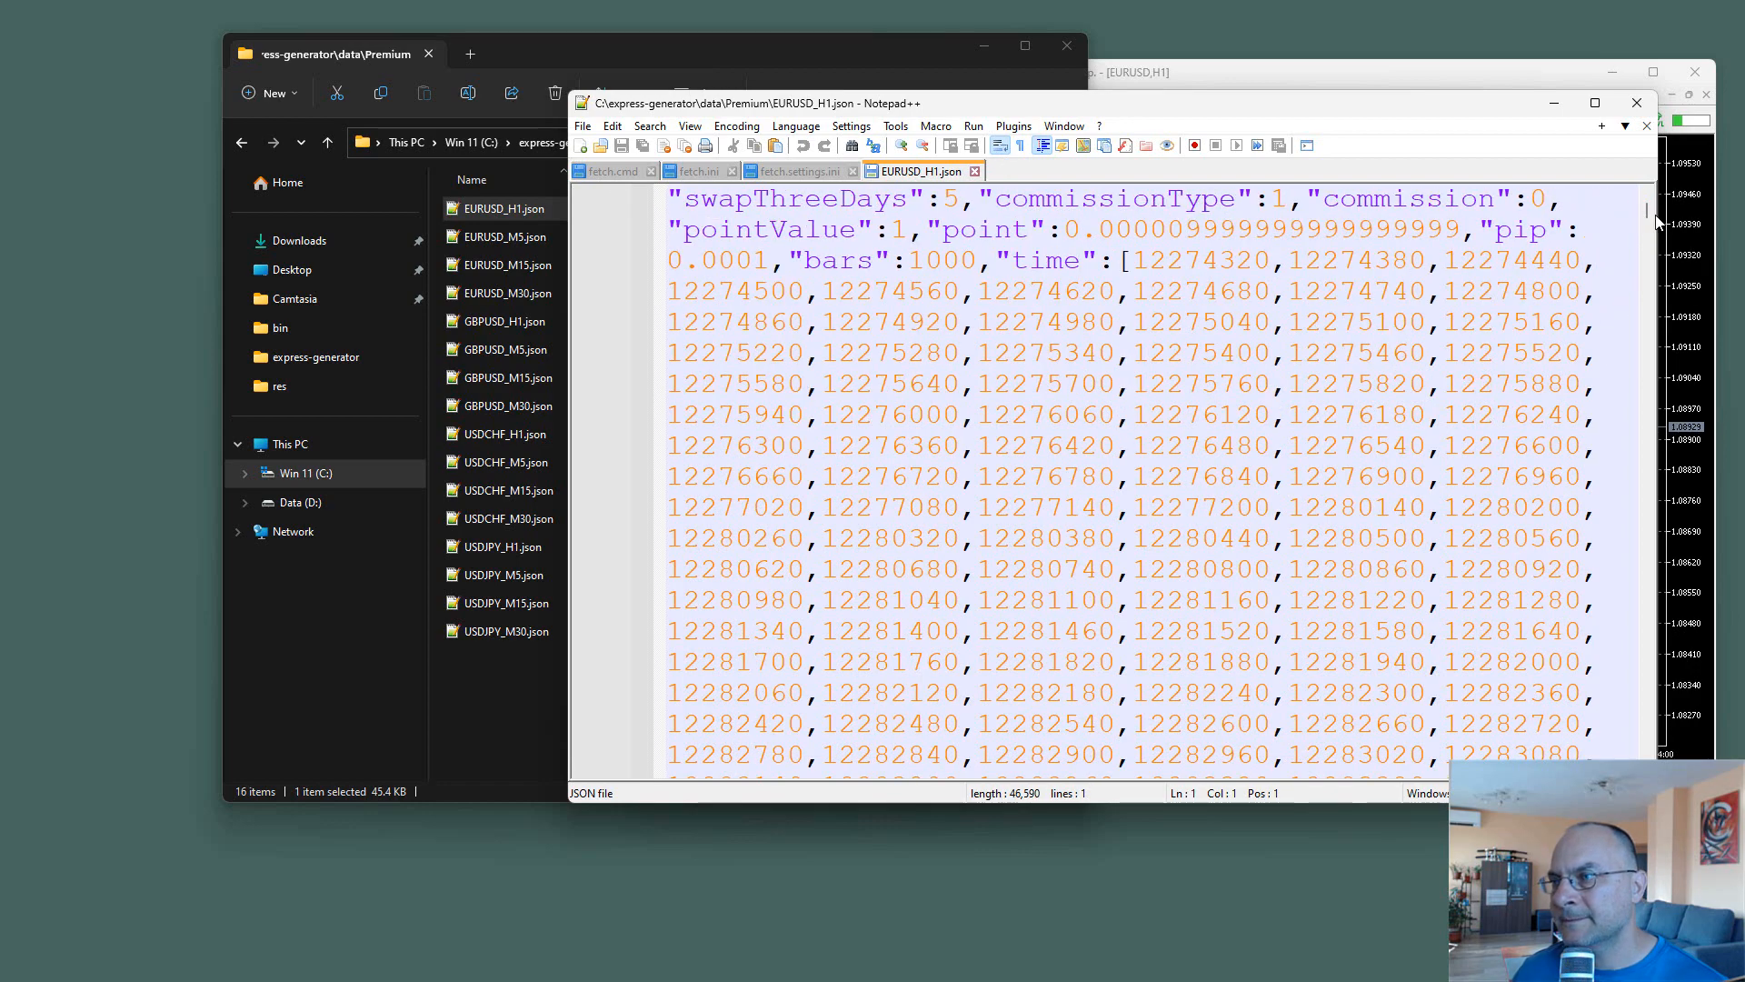
scroll(1648, 213, "up", 2)
mouse_move(1648, 211)
left_mouse_down()
mouse_move(1630, 584)
mouse_move(1644, 725)
mouse_move(1668, 193)
left_mouse_up()
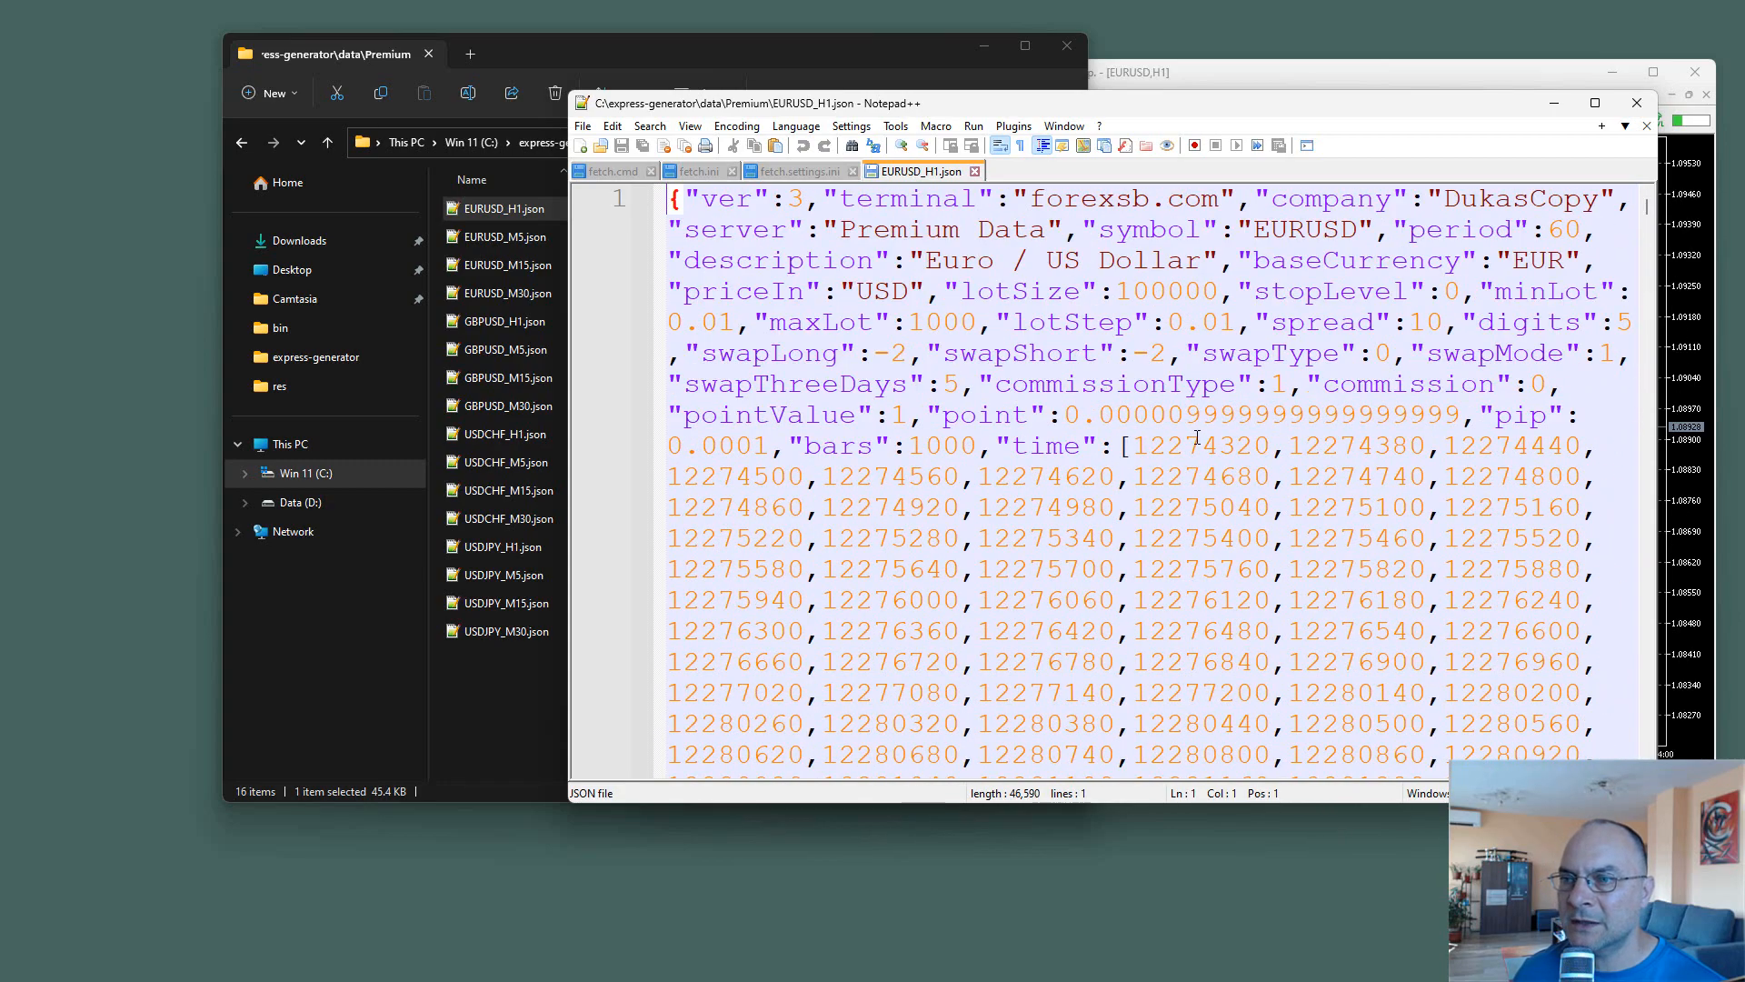
left_click_drag(566, 326, 261, 293)
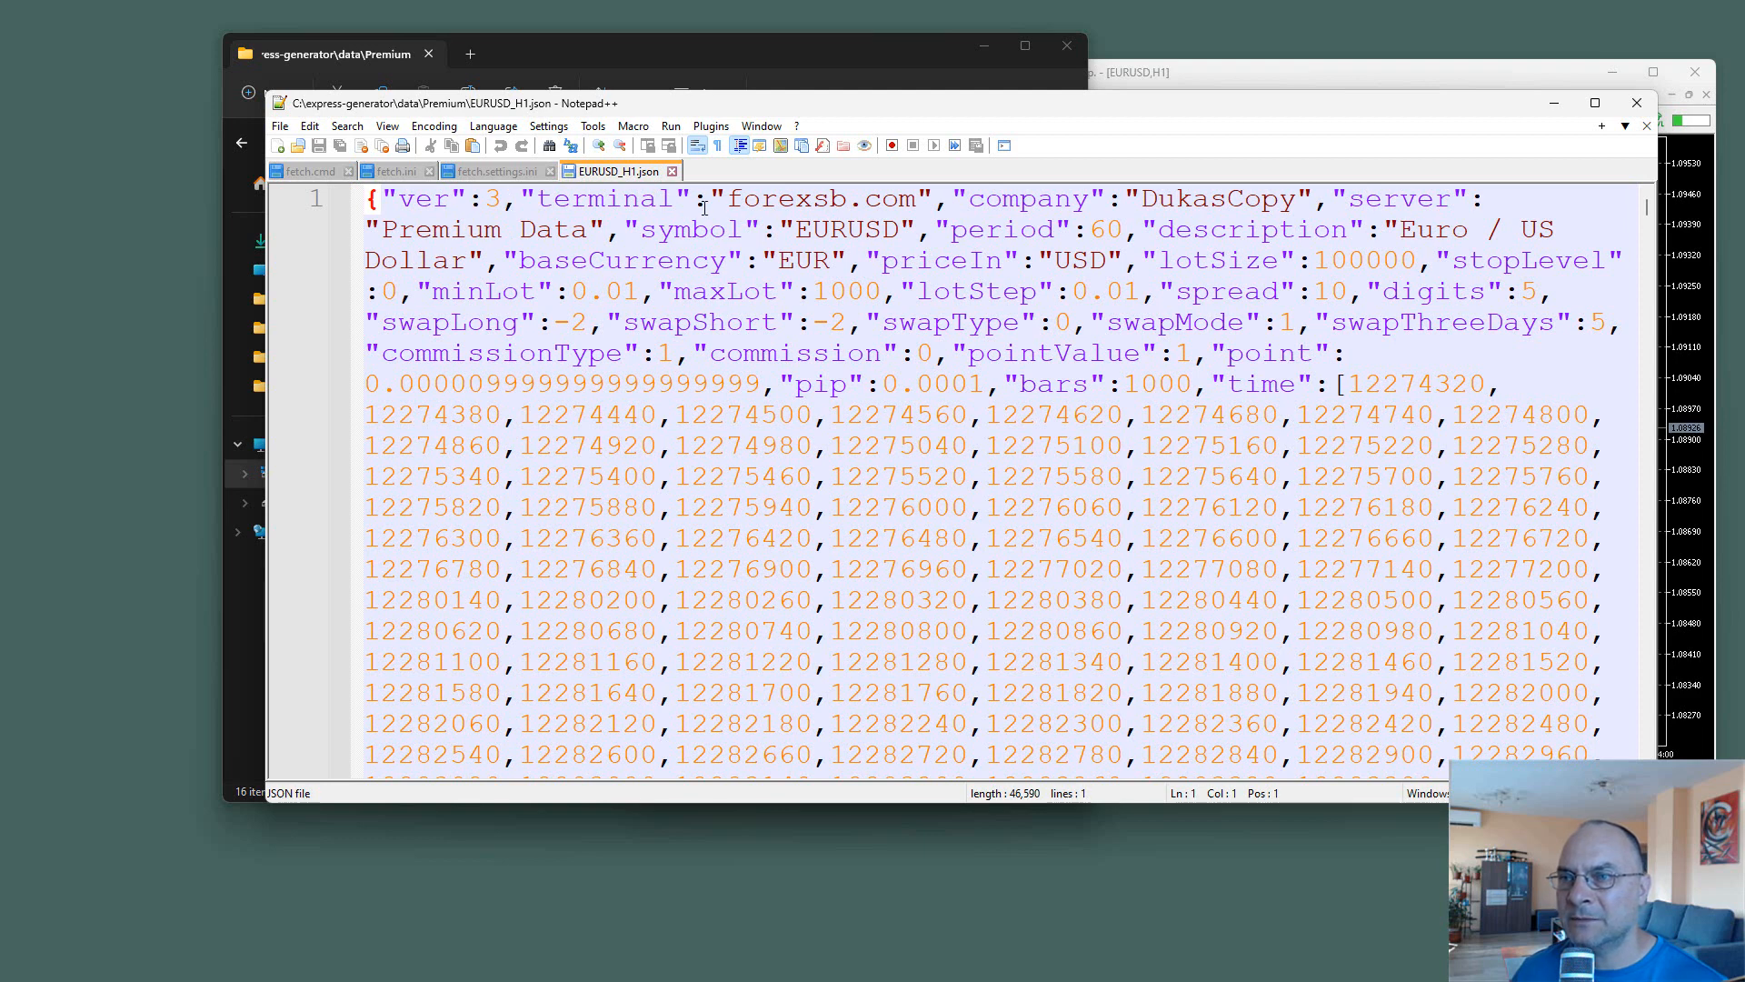
Examine the company, server, period, priceIn and lotSize values in the EURUSD_H1.json header.
left_click_drag(1140, 202, 1302, 204)
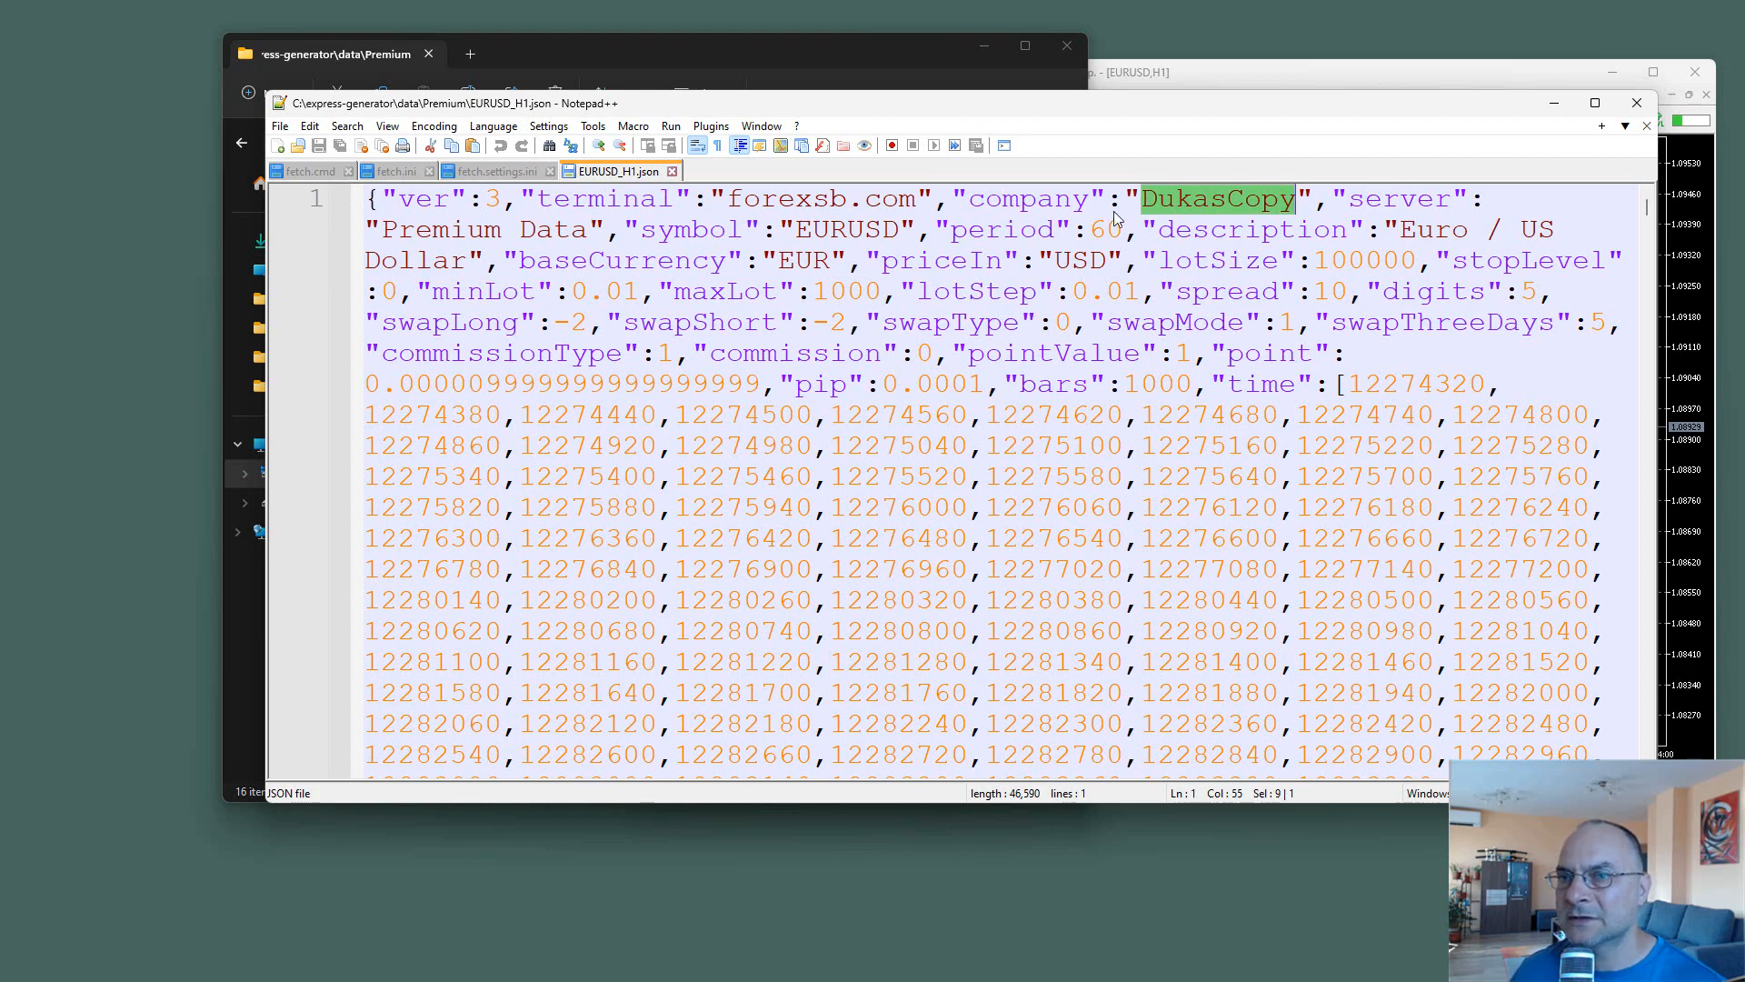
left_click_drag(592, 231, 387, 237)
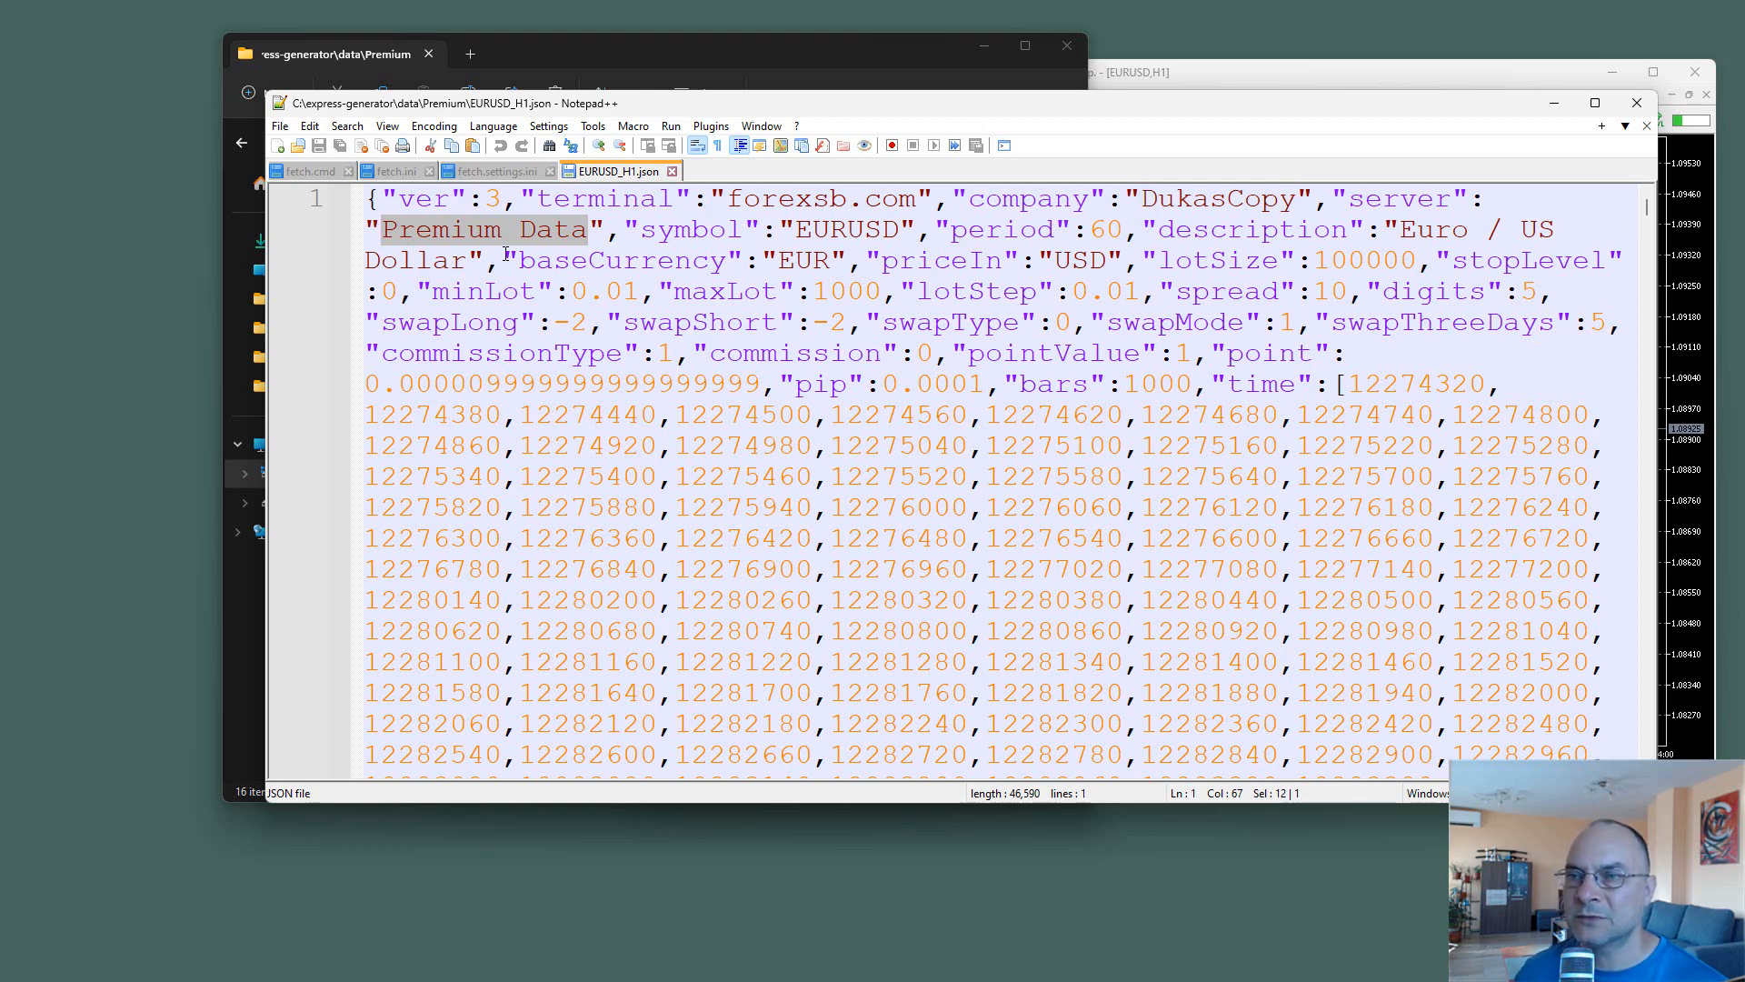
left_click(1118, 232)
key("ctrl+shift+Left")
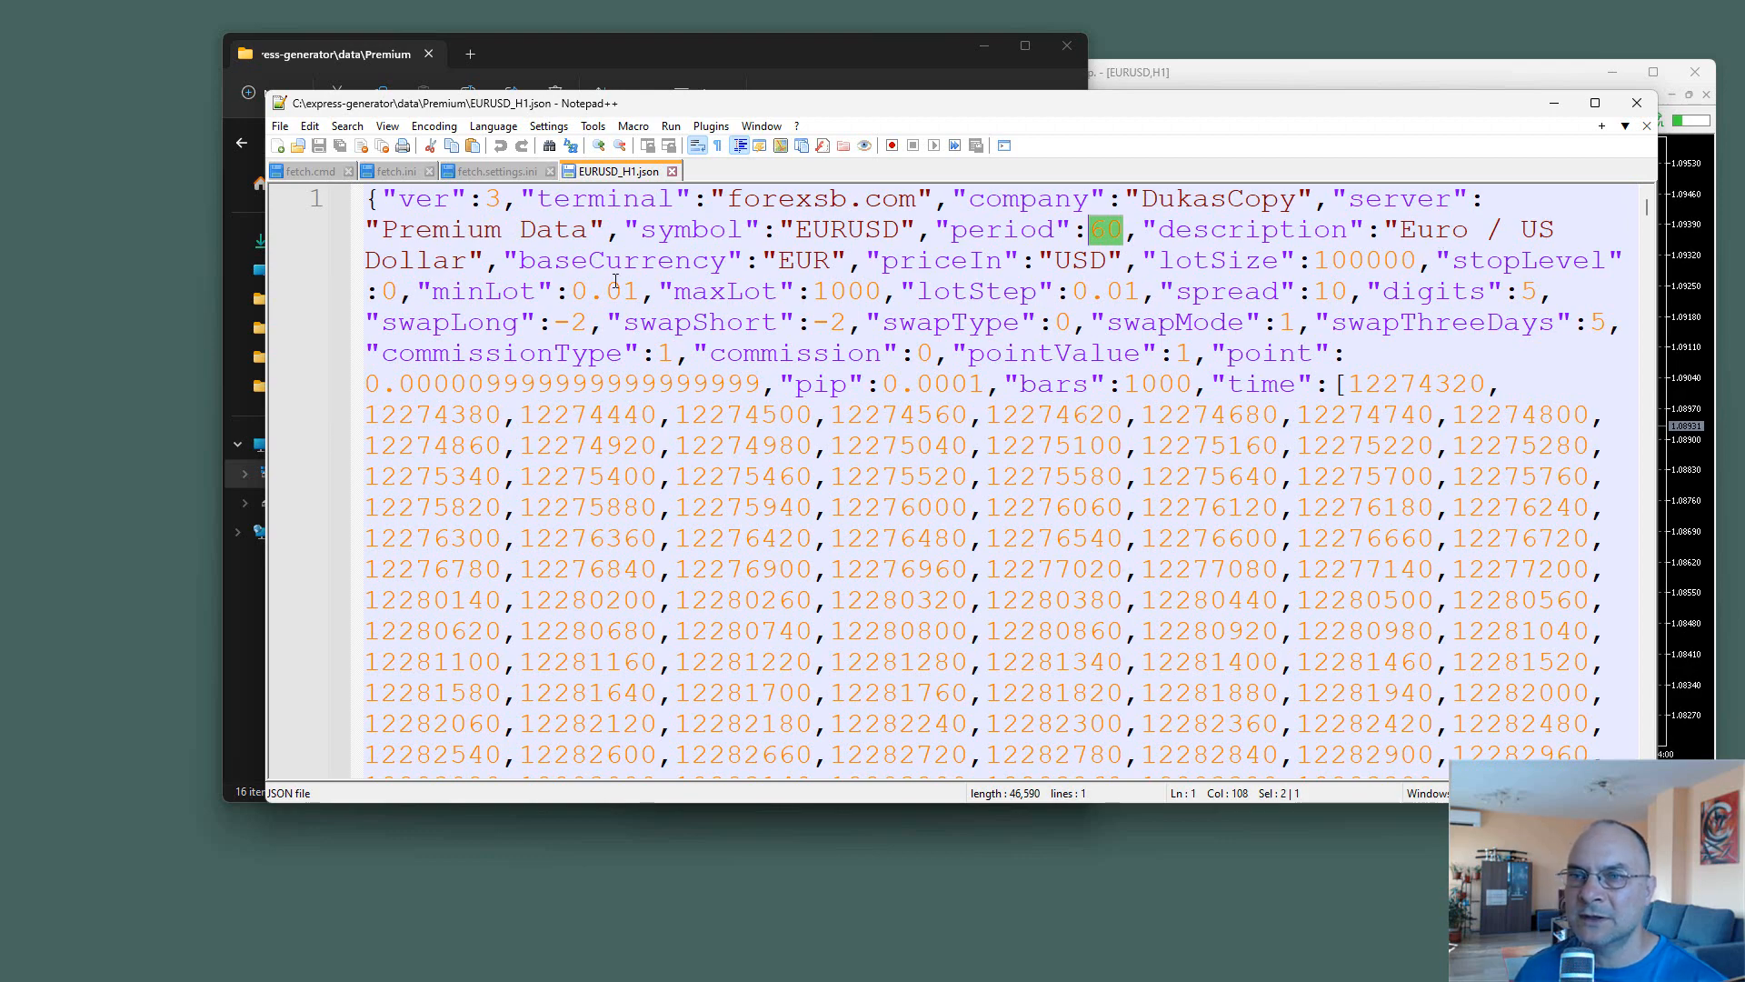
double_click(1064, 260)
left_click(1361, 260)
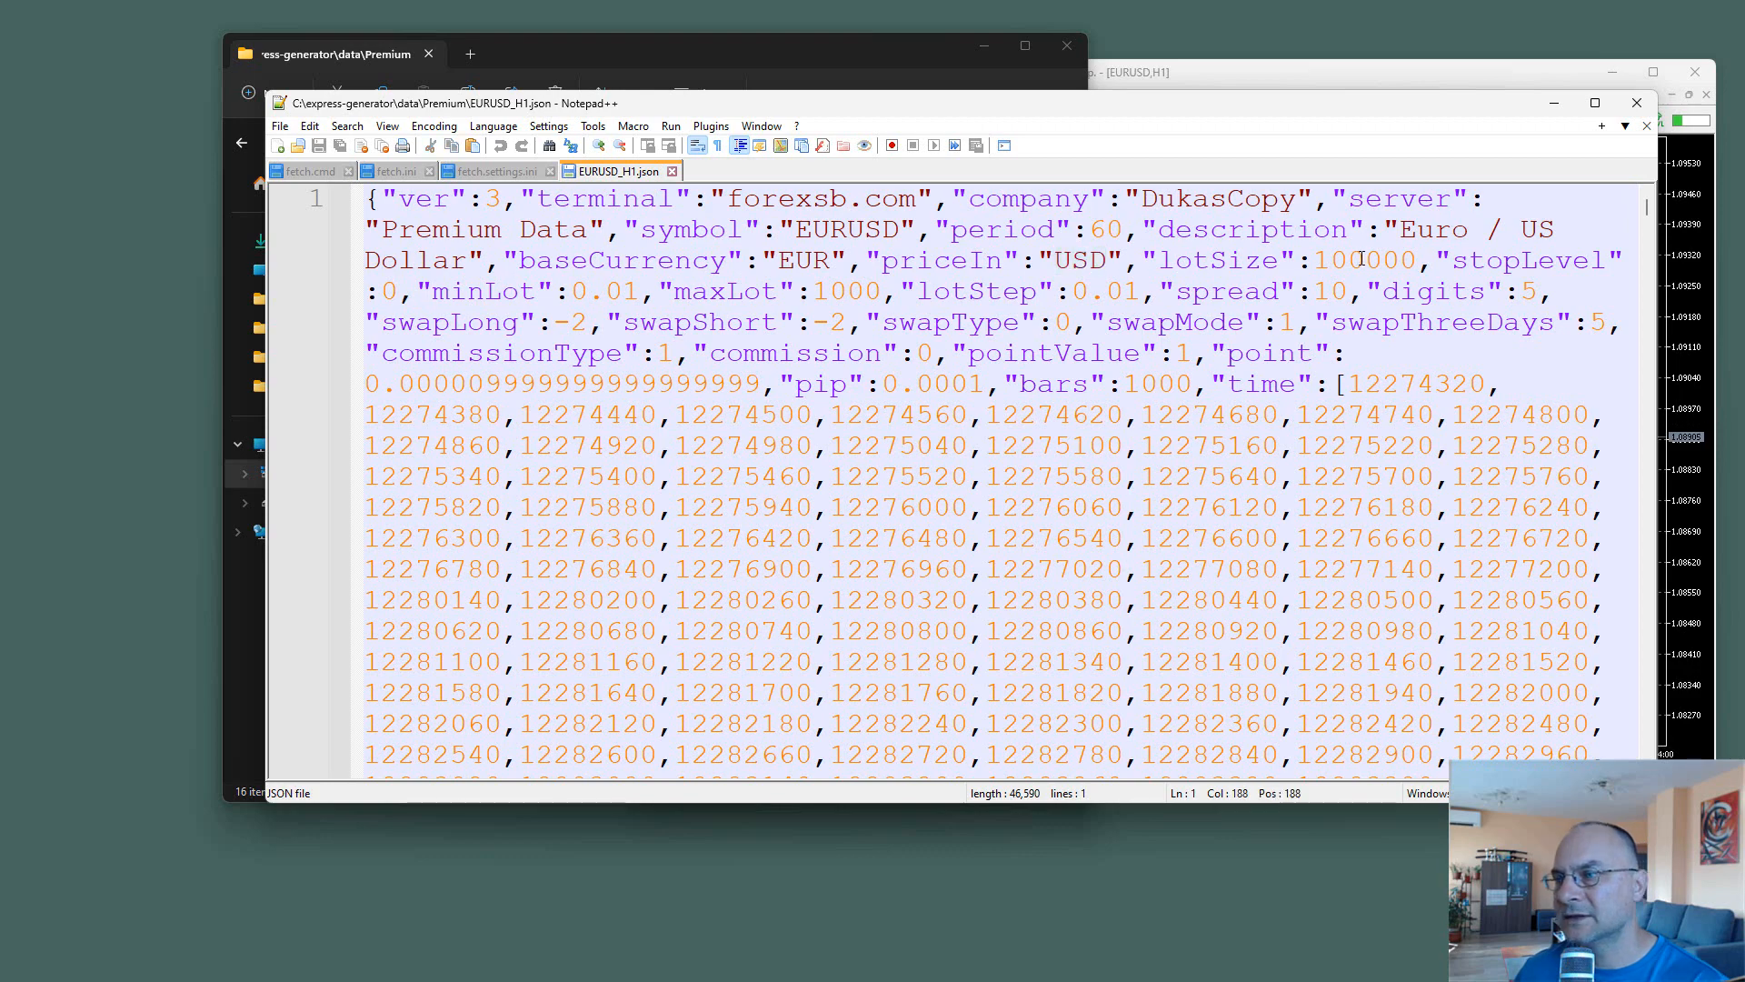
left_click_drag(1361, 260, 1314, 260)
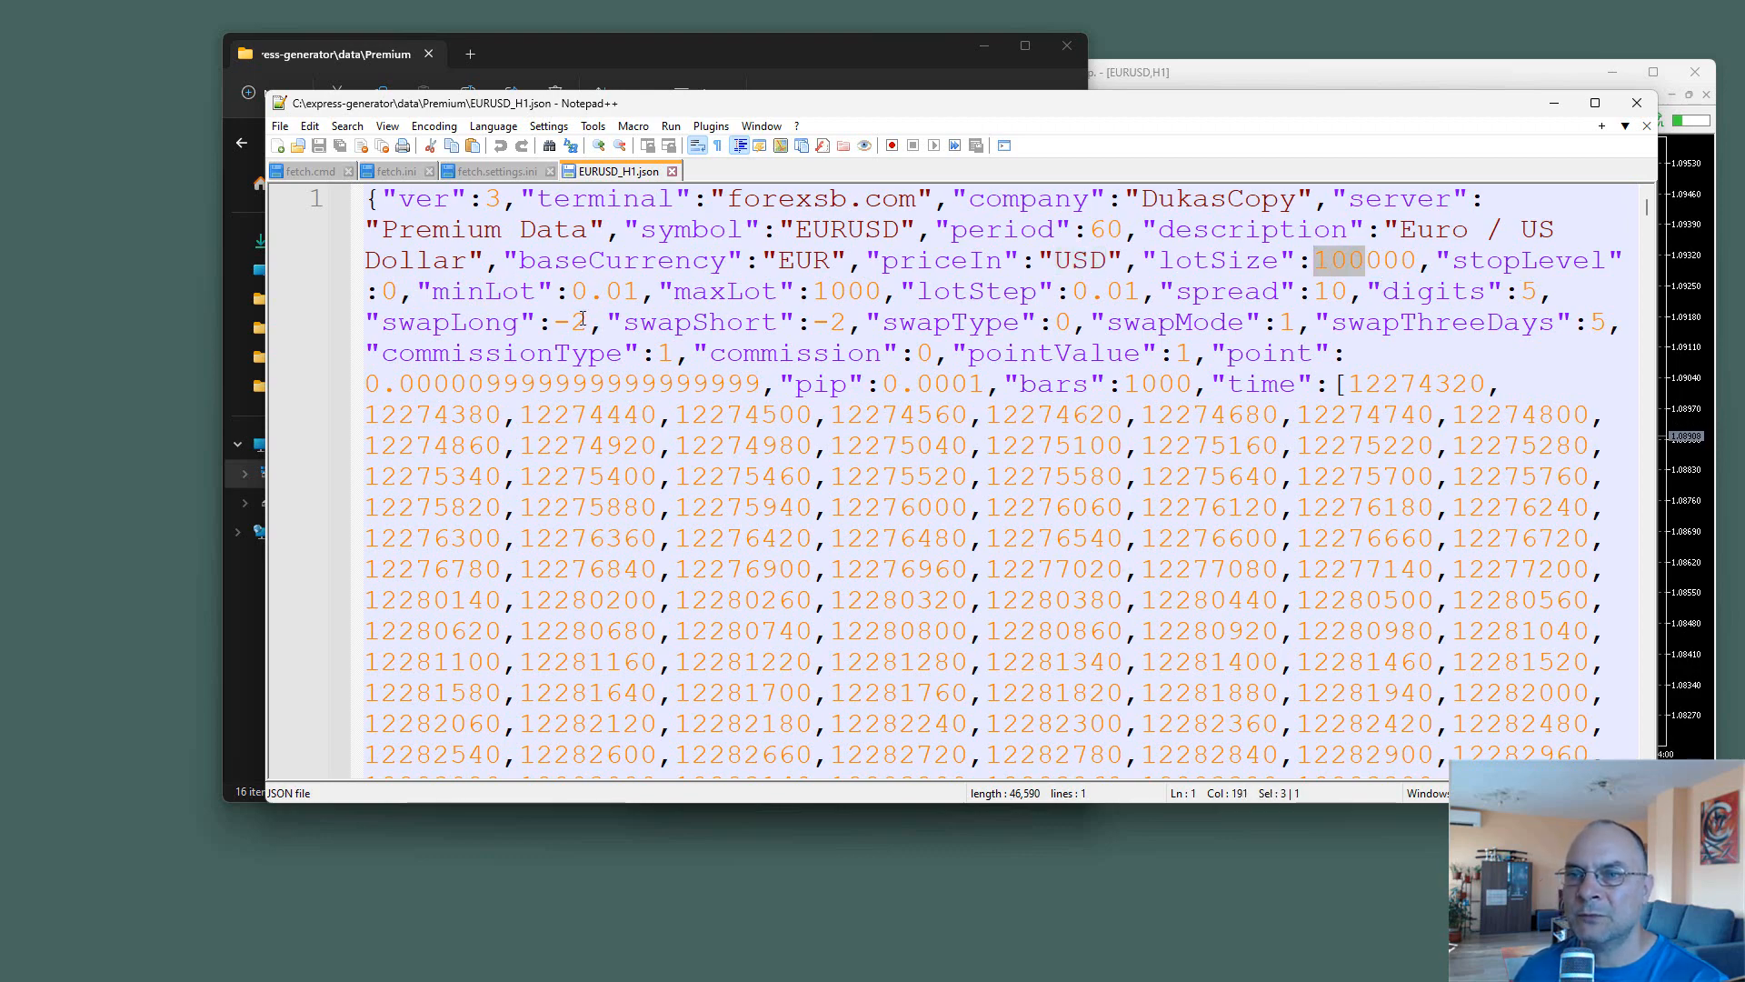
Examine the swapLong, swapShort and commission values in EURUSD_H1.json, and close the file.
left_click_drag(624, 322, 847, 323)
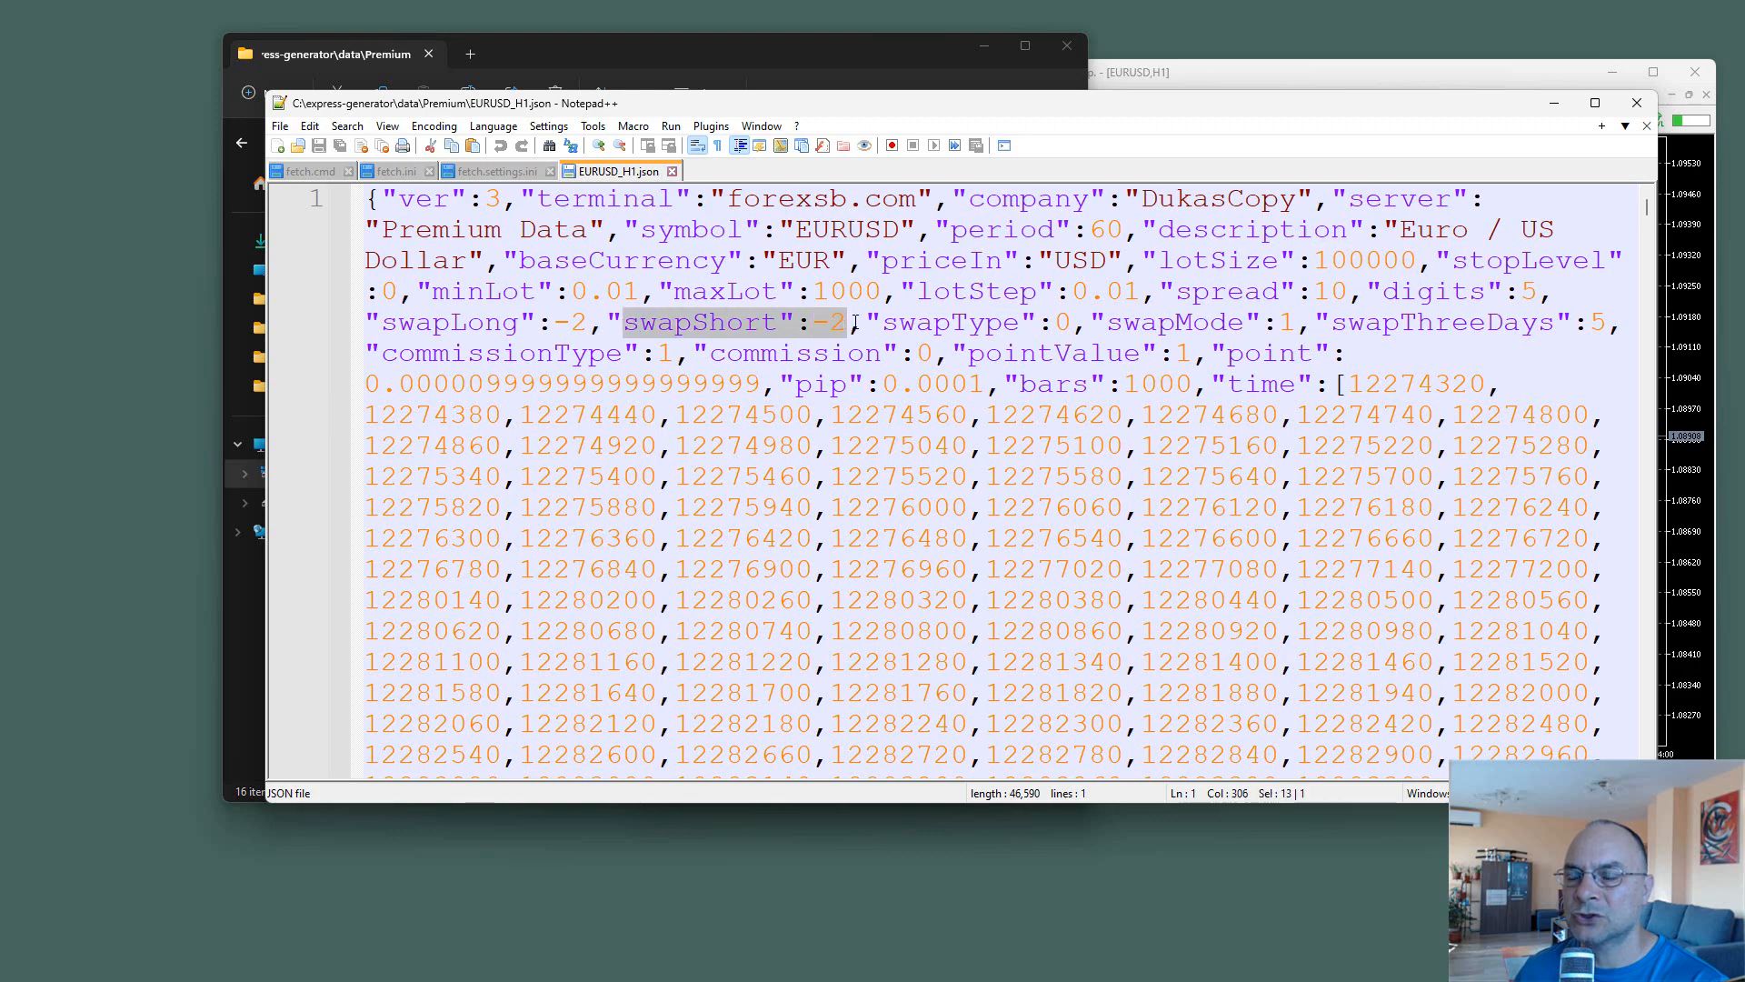
left_click(988, 390)
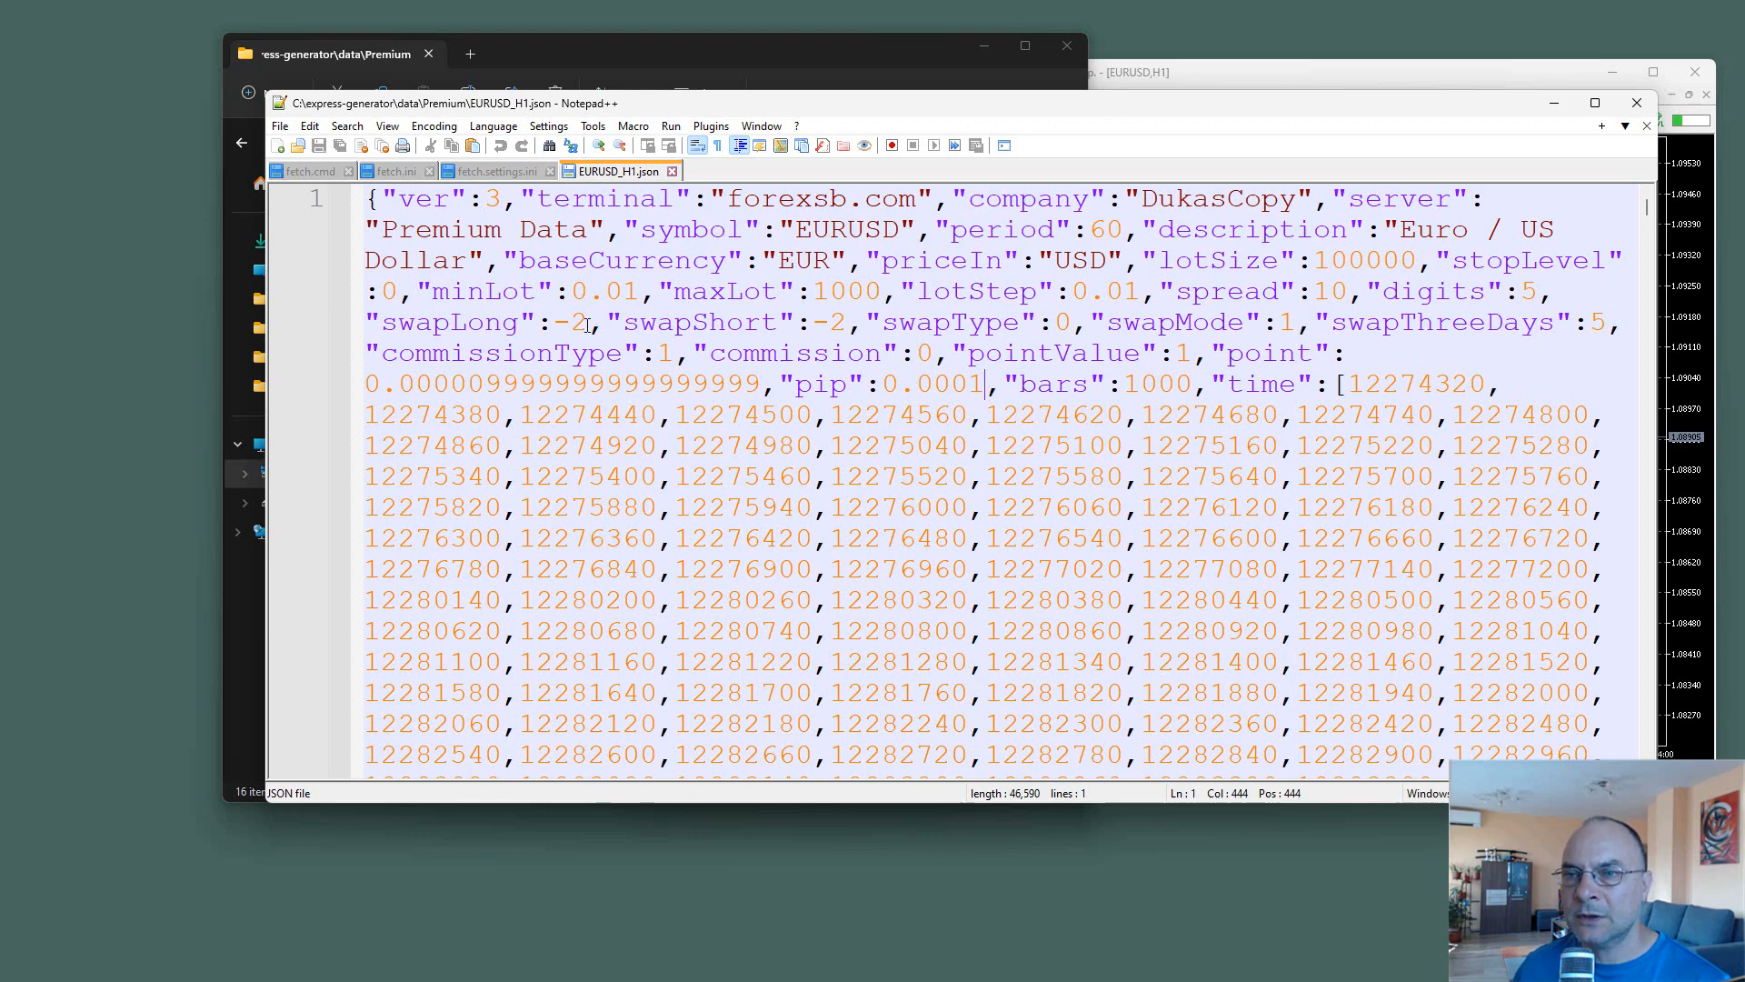
left_click_drag(587, 325, 557, 328)
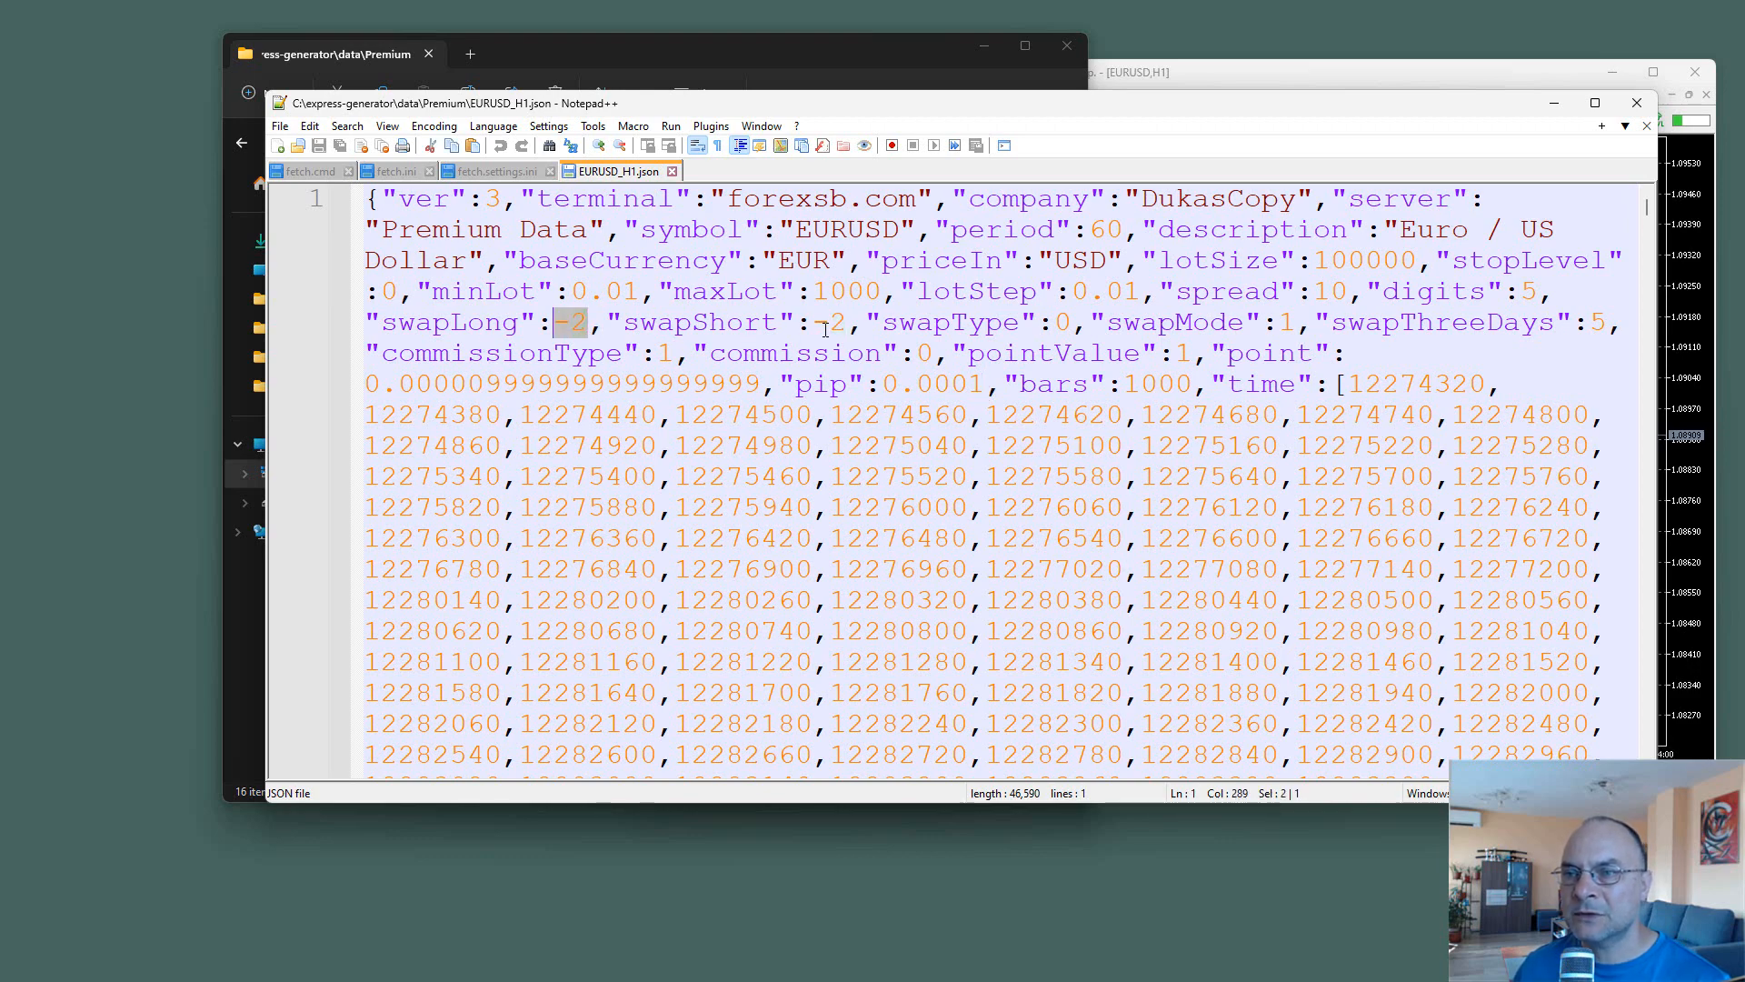
left_click_drag(847, 325, 811, 325)
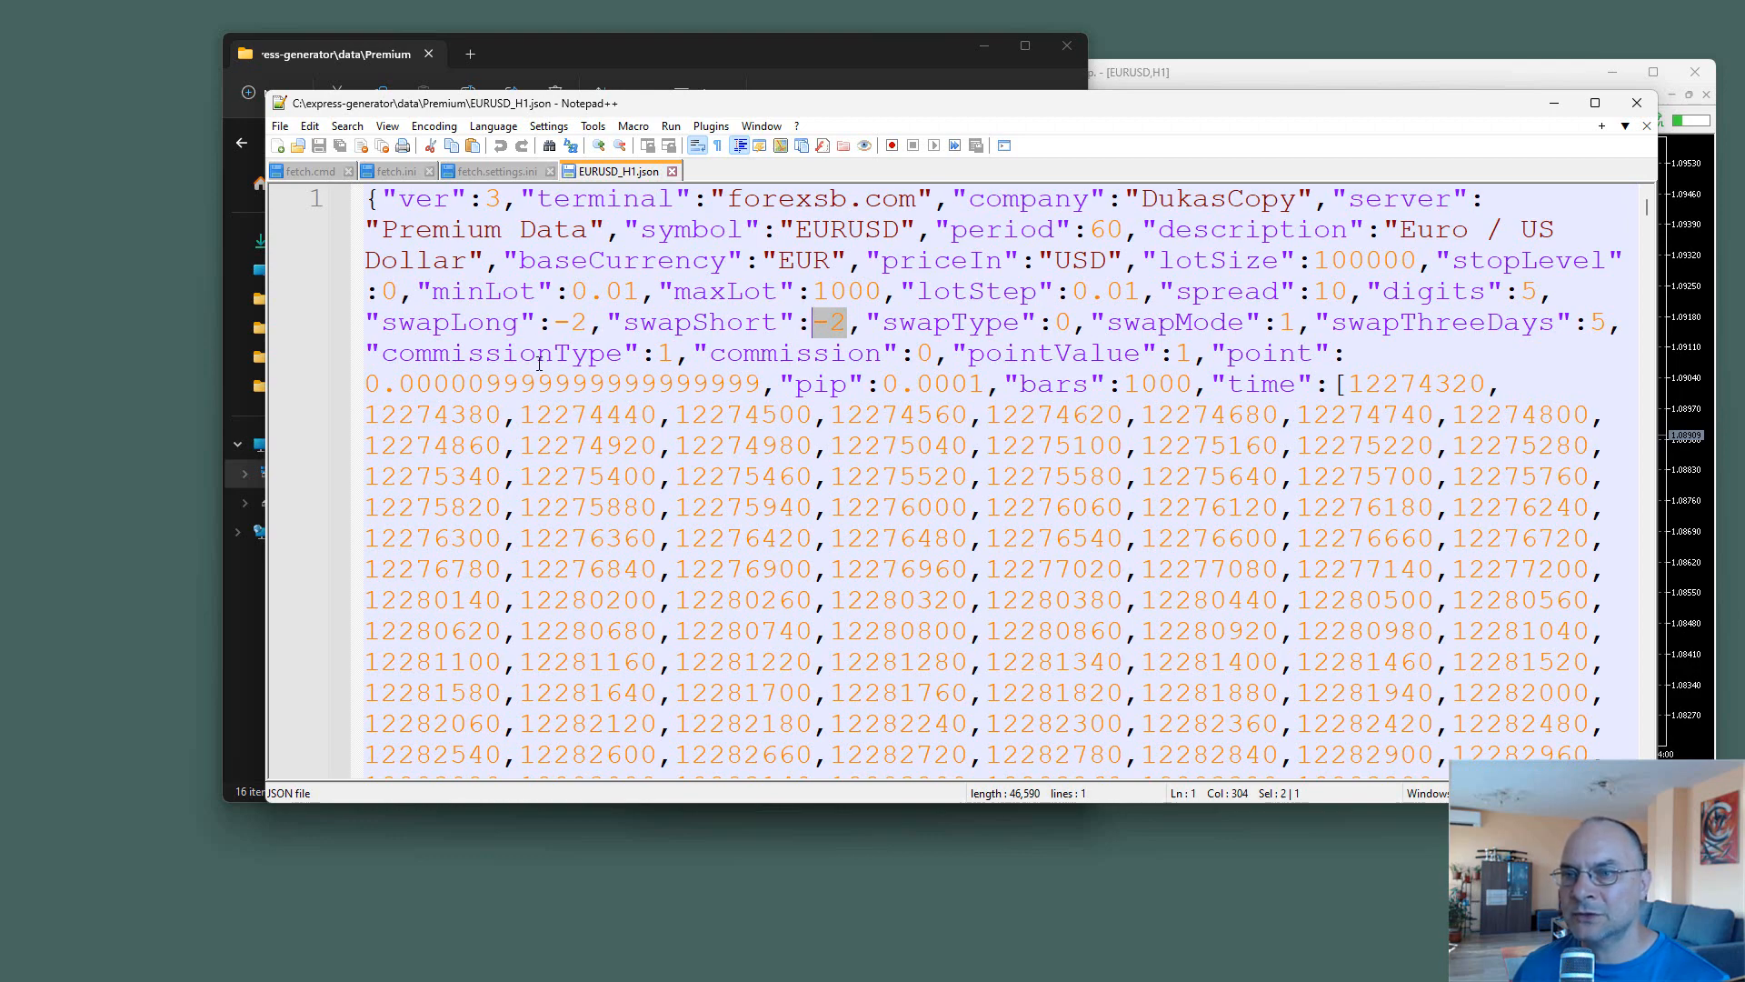
double_click(923, 354)
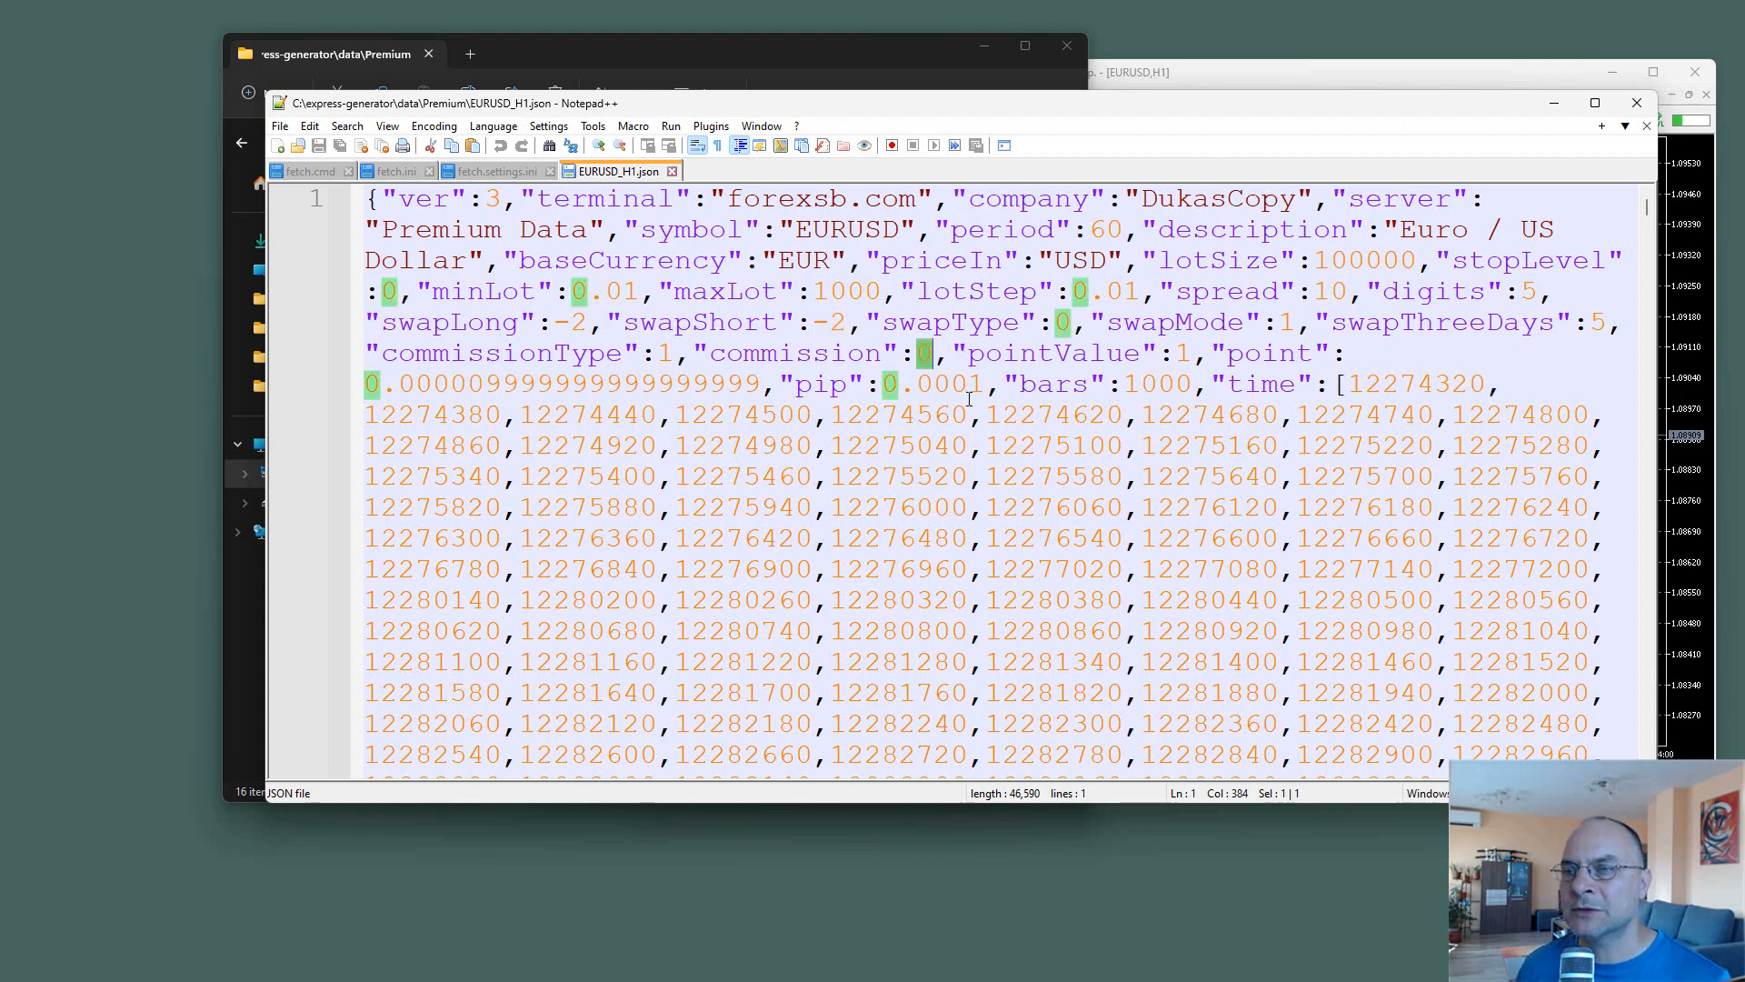
left_click(672, 171)
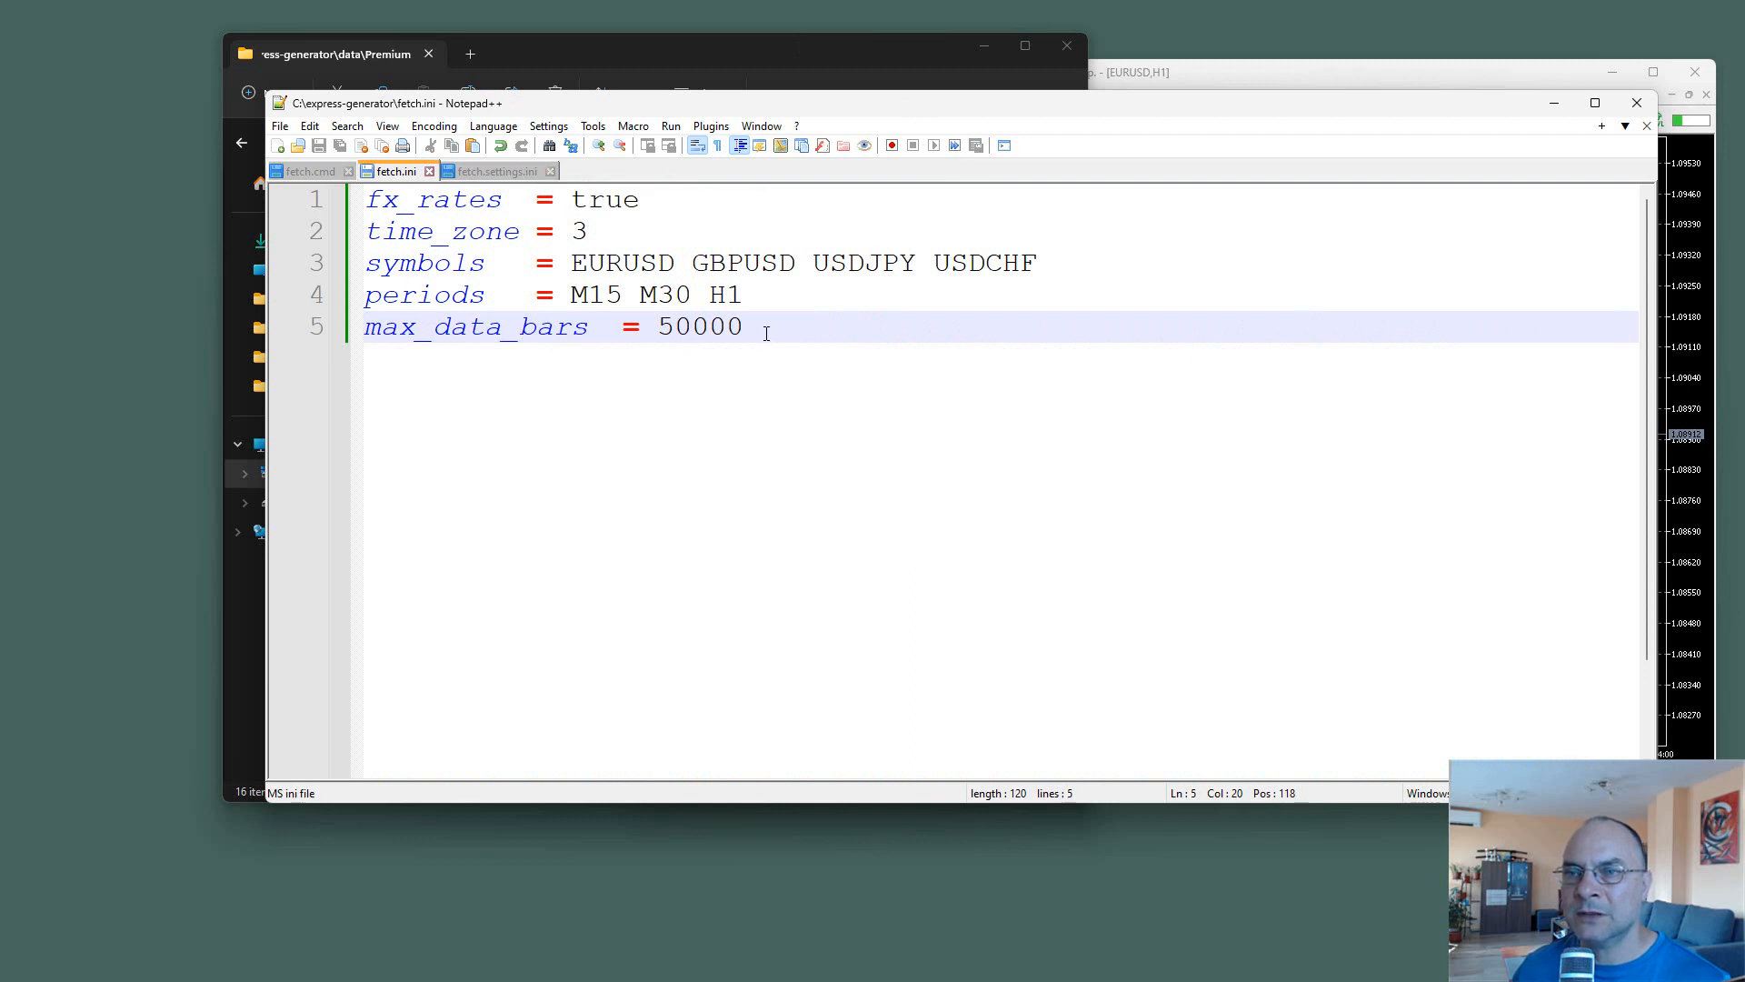
Close fetch.ini, fetch.settings.ini and fetch.cmd, and exit Notepad++.
left_click_drag(767, 331, 322, 200)
left_click(741, 435)
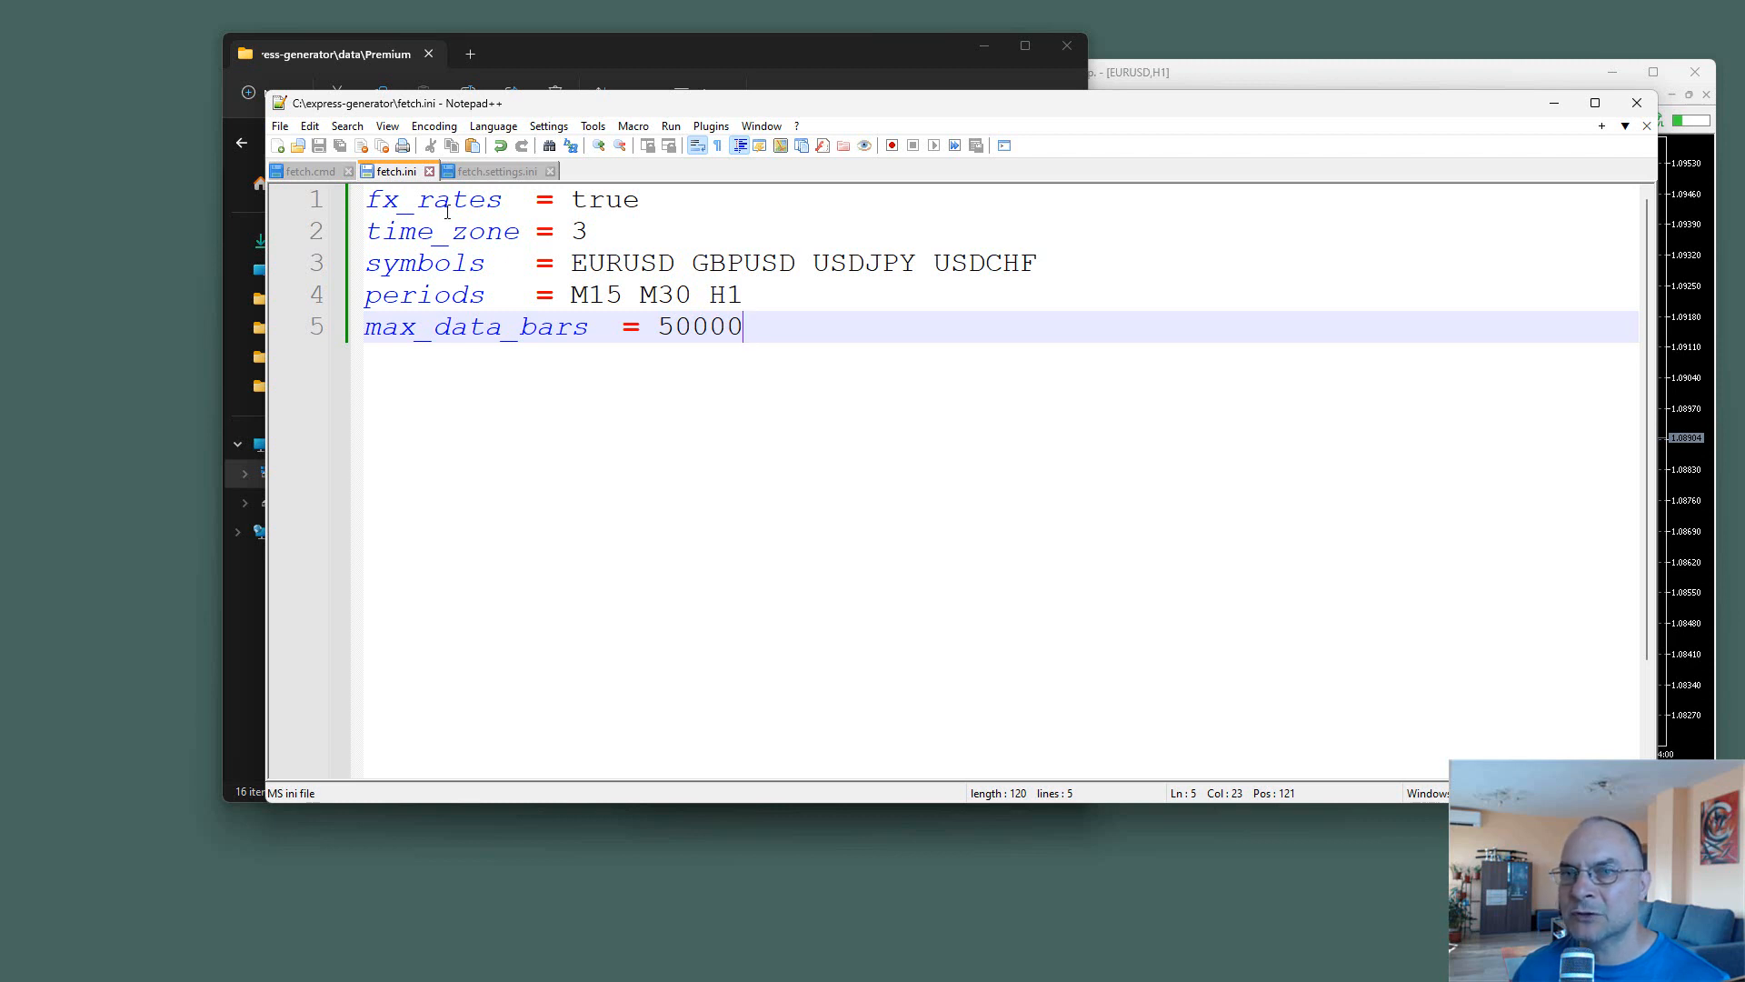
left_click(430, 172)
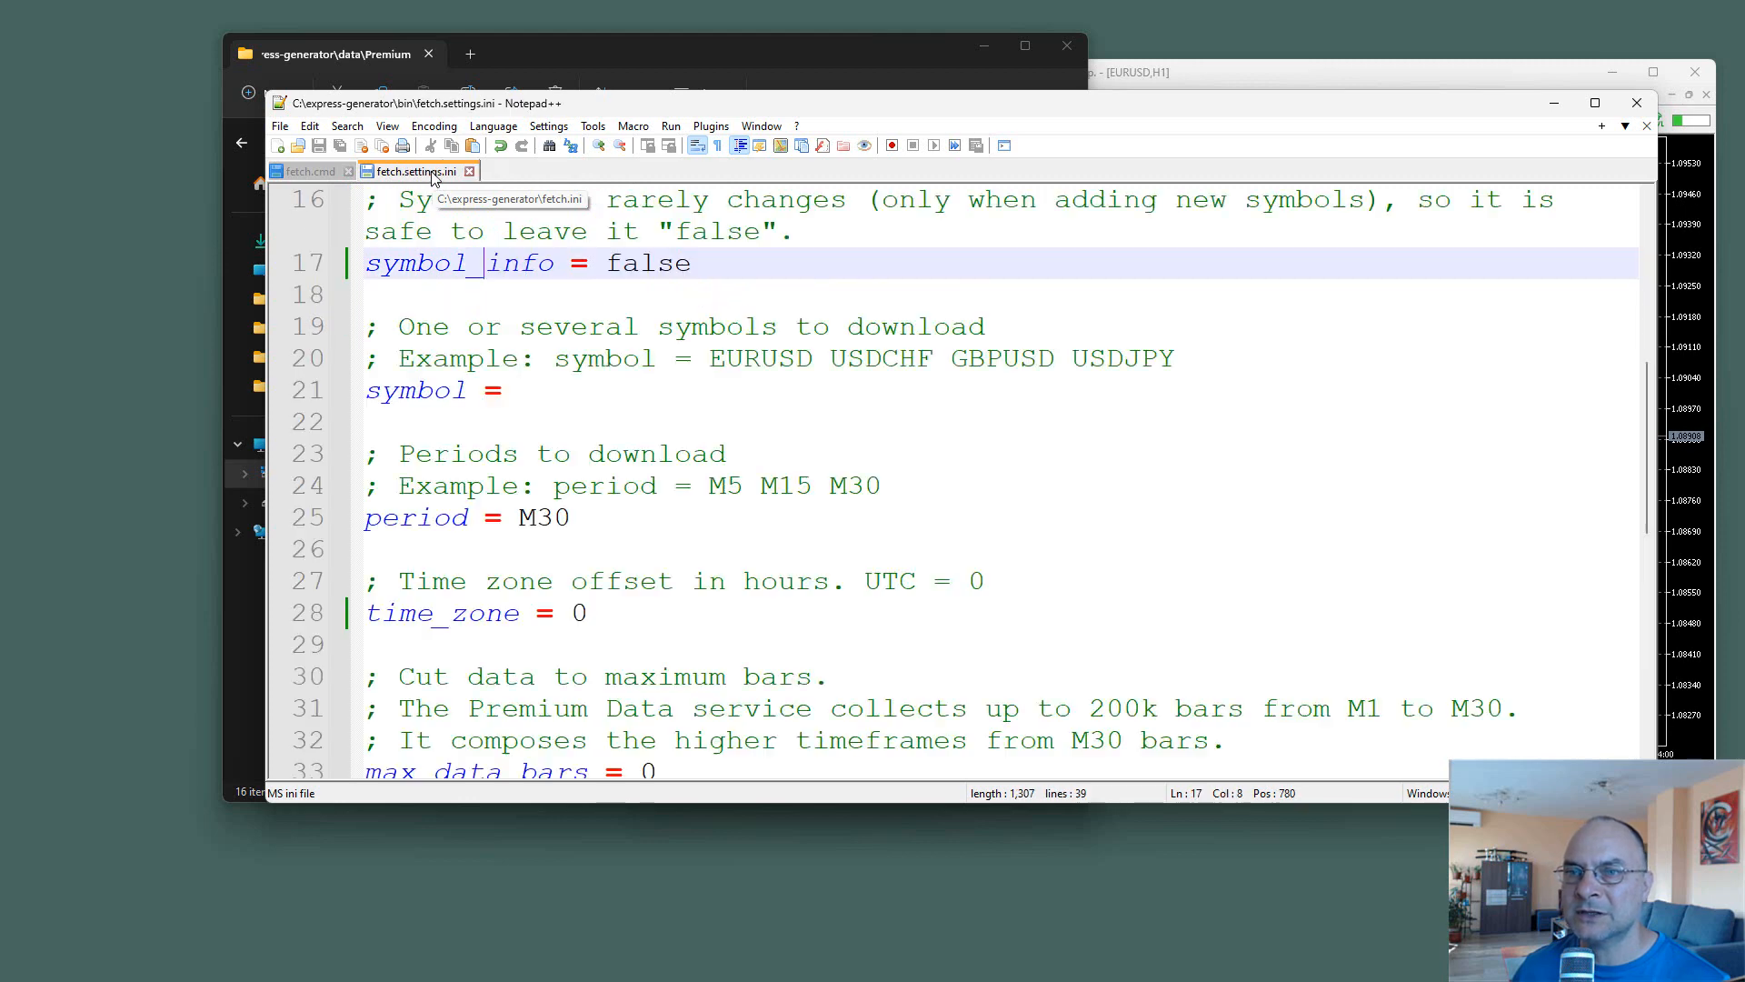
left_click(470, 173)
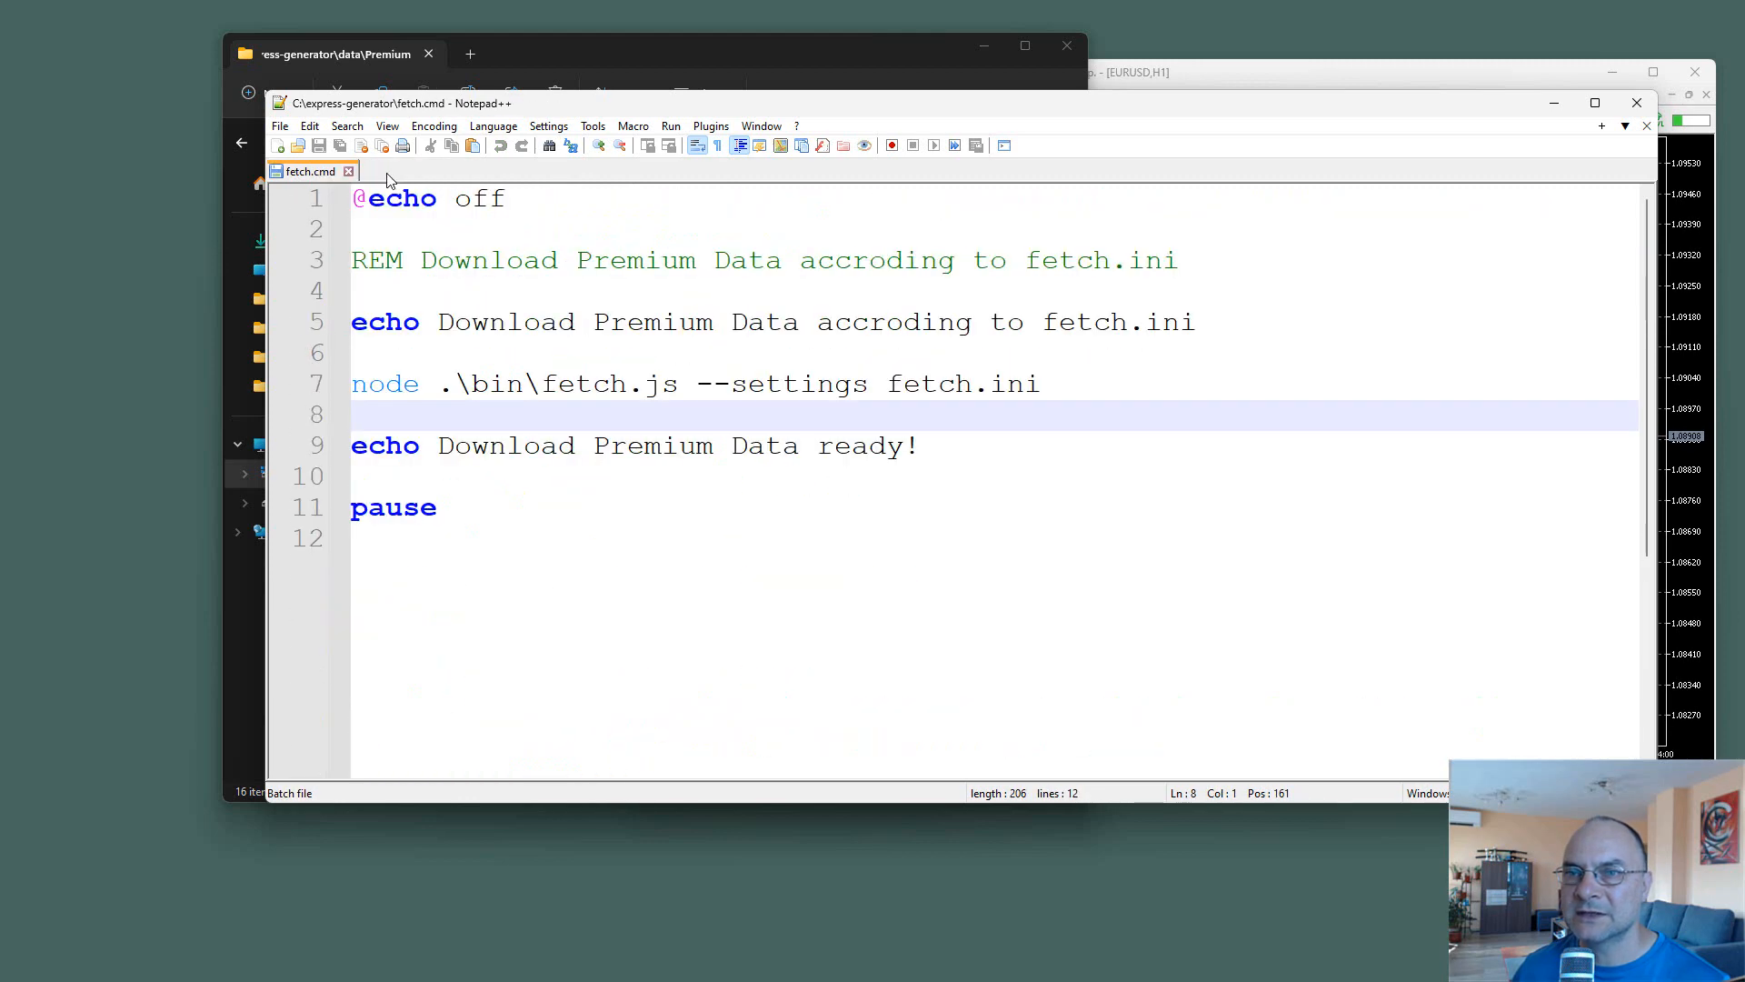
left_click(348, 171)
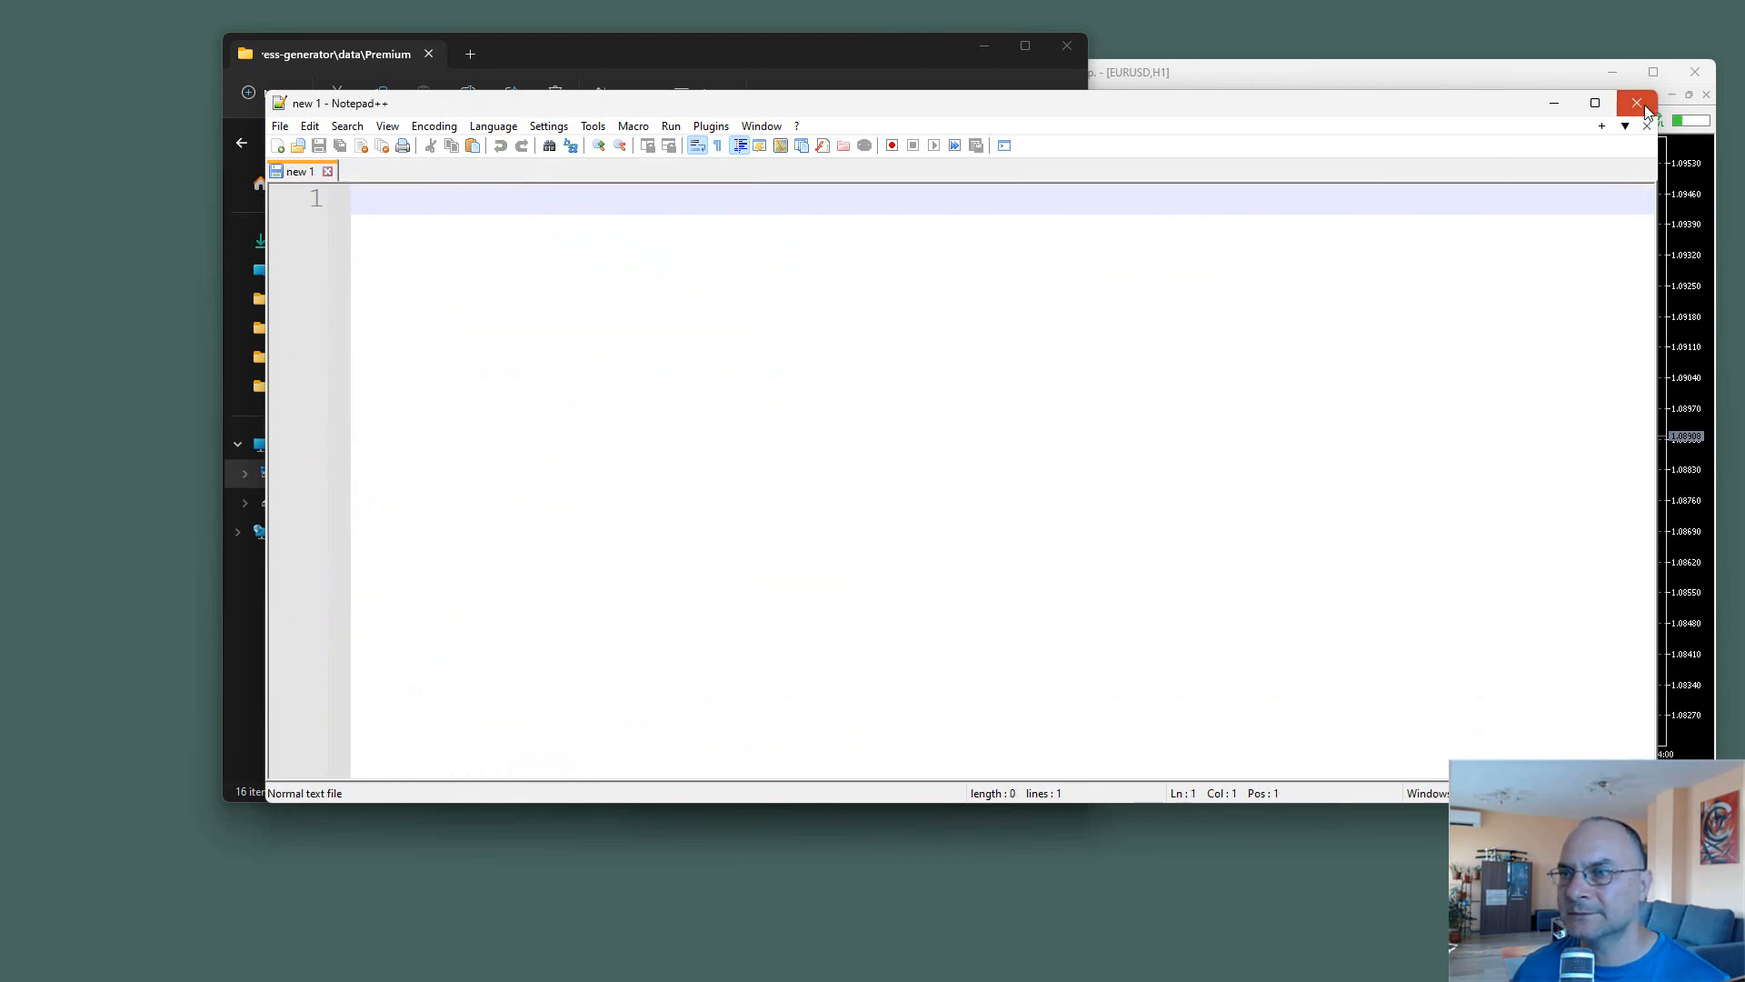
left_click(1636, 101)
Open gen.settings.ini from the express-generator\bin folder in Notepad++.
left_click(559, 142)
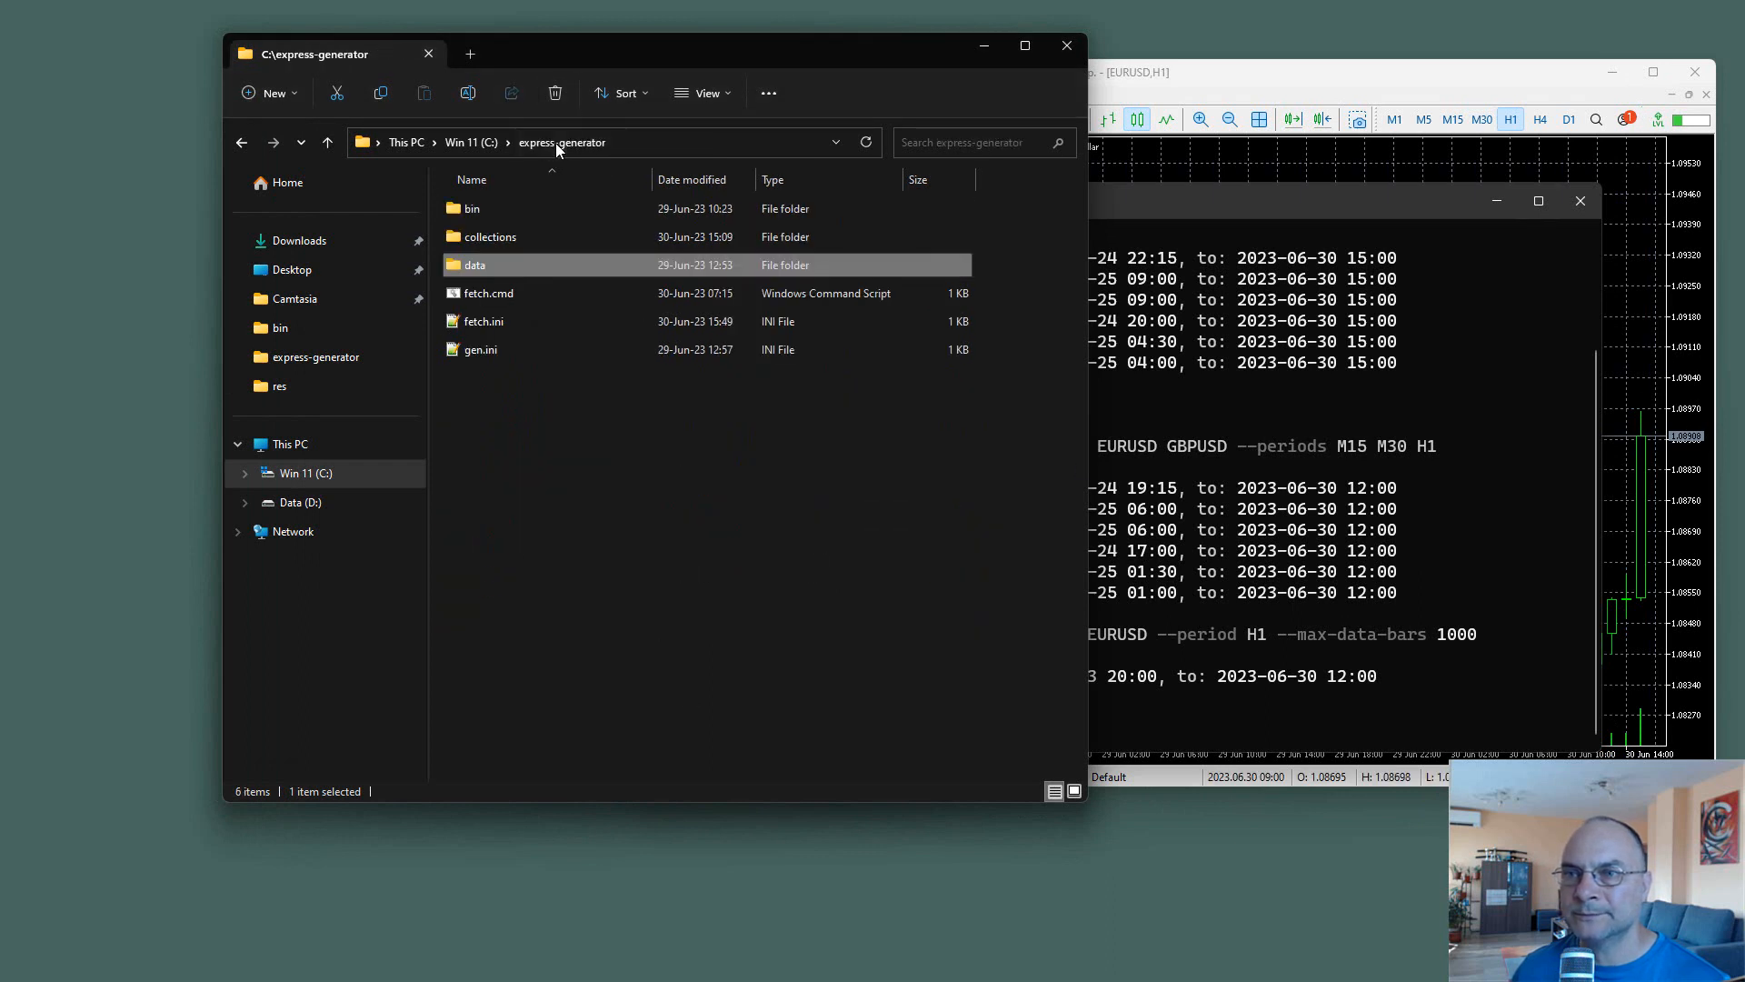
double_click(451, 208)
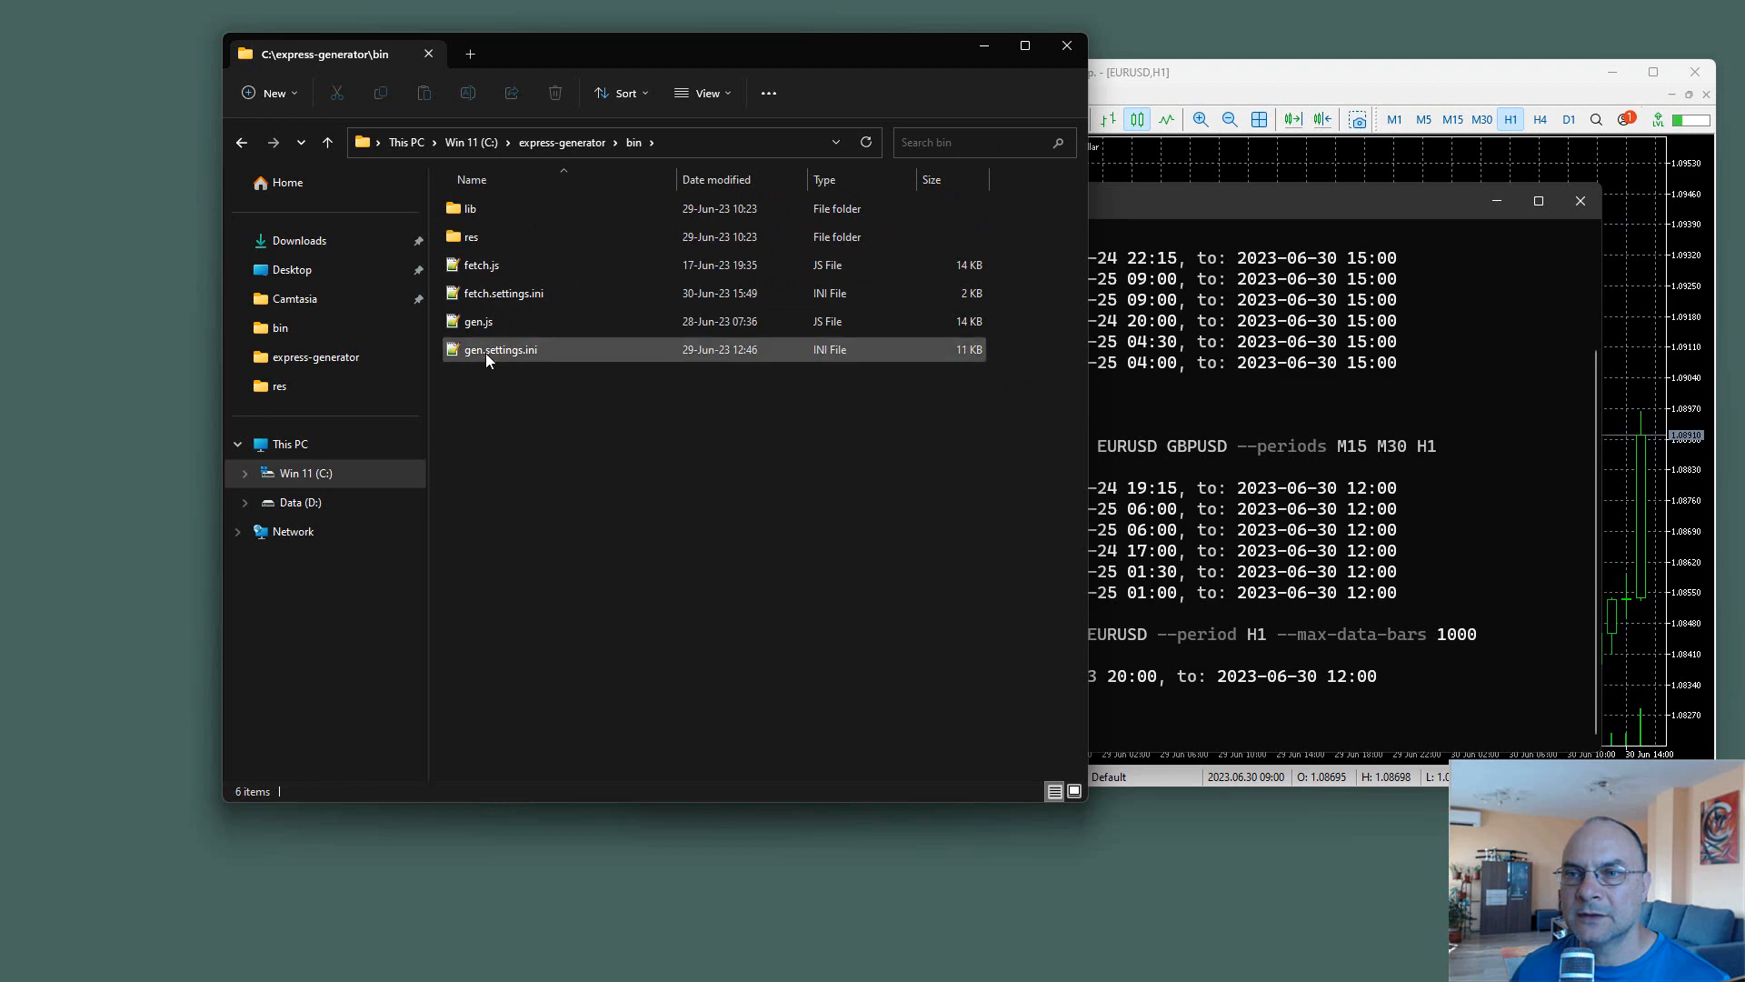
double_click(488, 349)
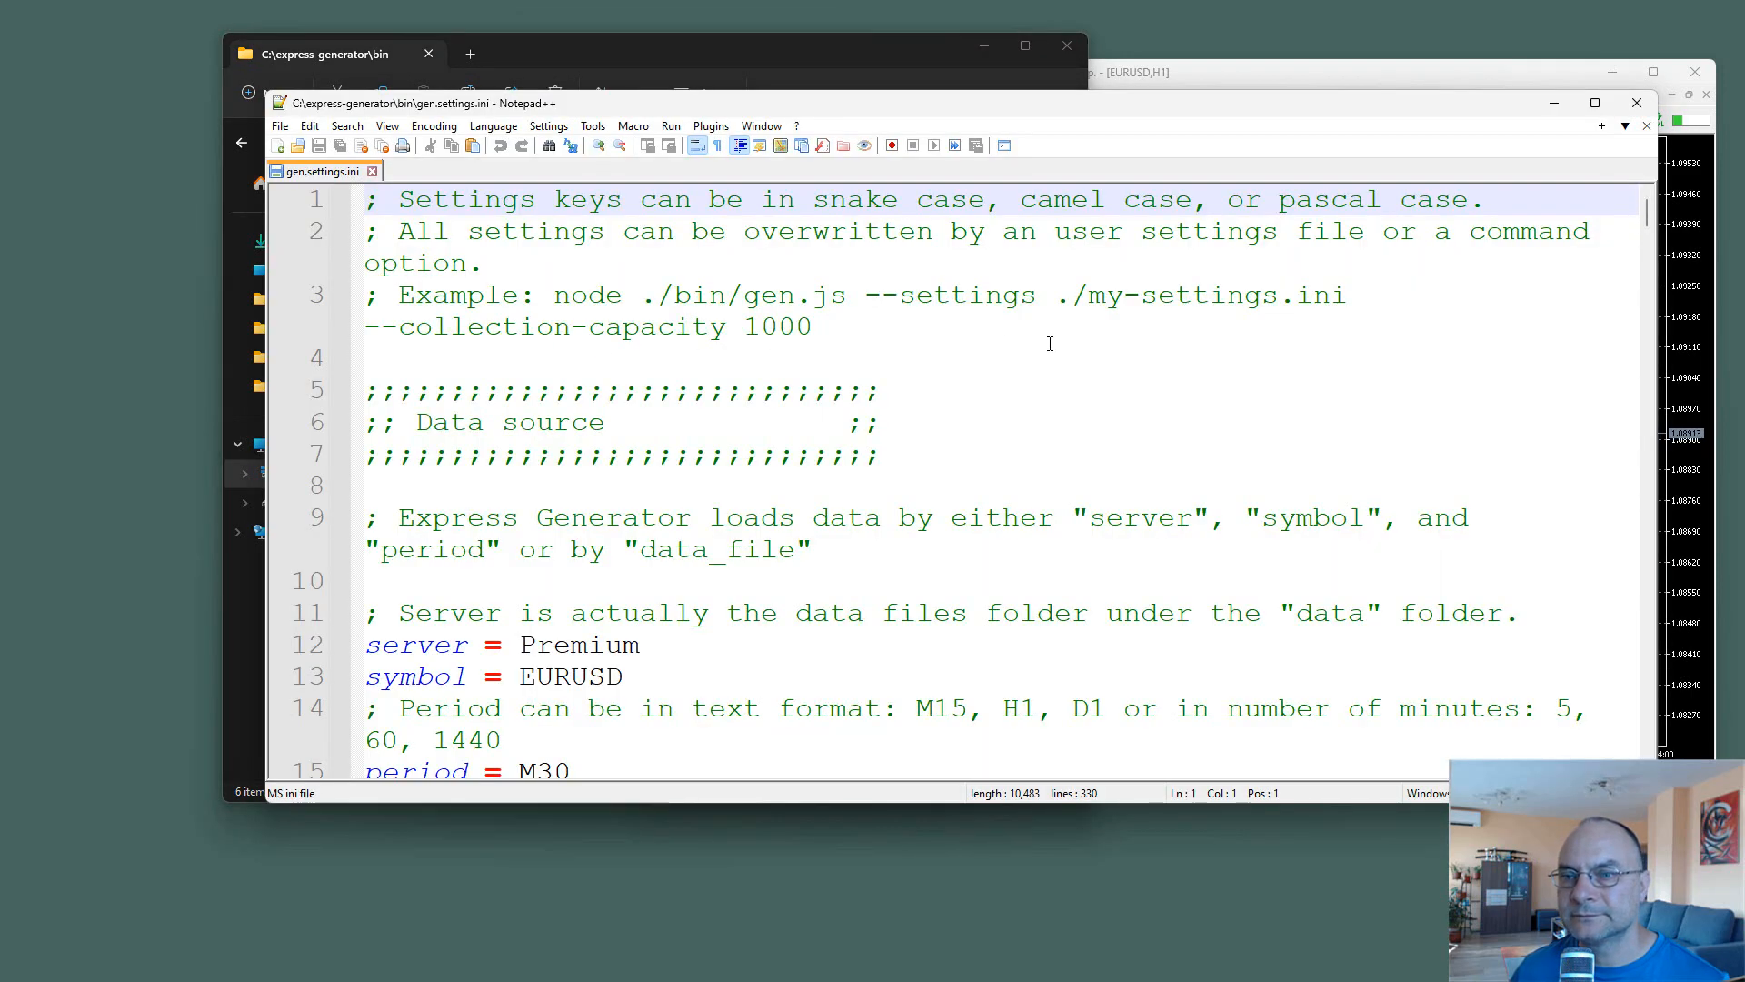
Examine the data source and data_file settings in gen.settings.ini, and skim the remaining sections down to Miscellaneous.
scroll(1051, 346, "down", 3)
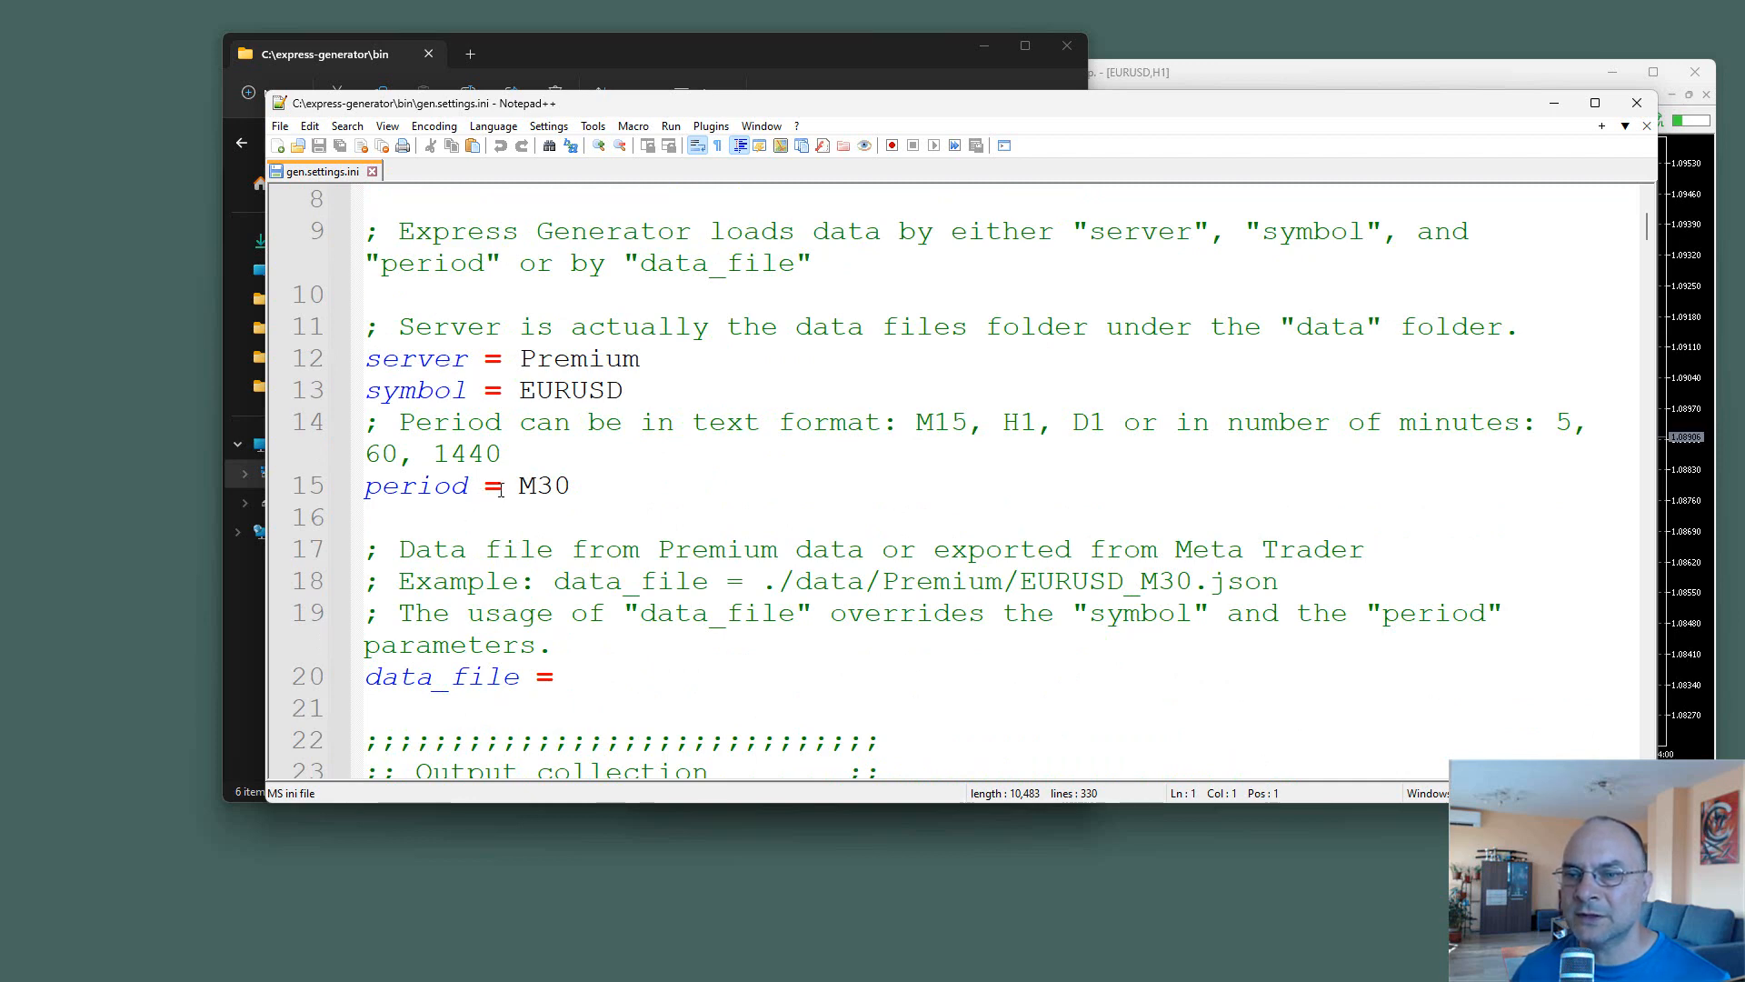
scroll(422, 515, "down", 2)
left_click_drag(556, 487, 315, 479)
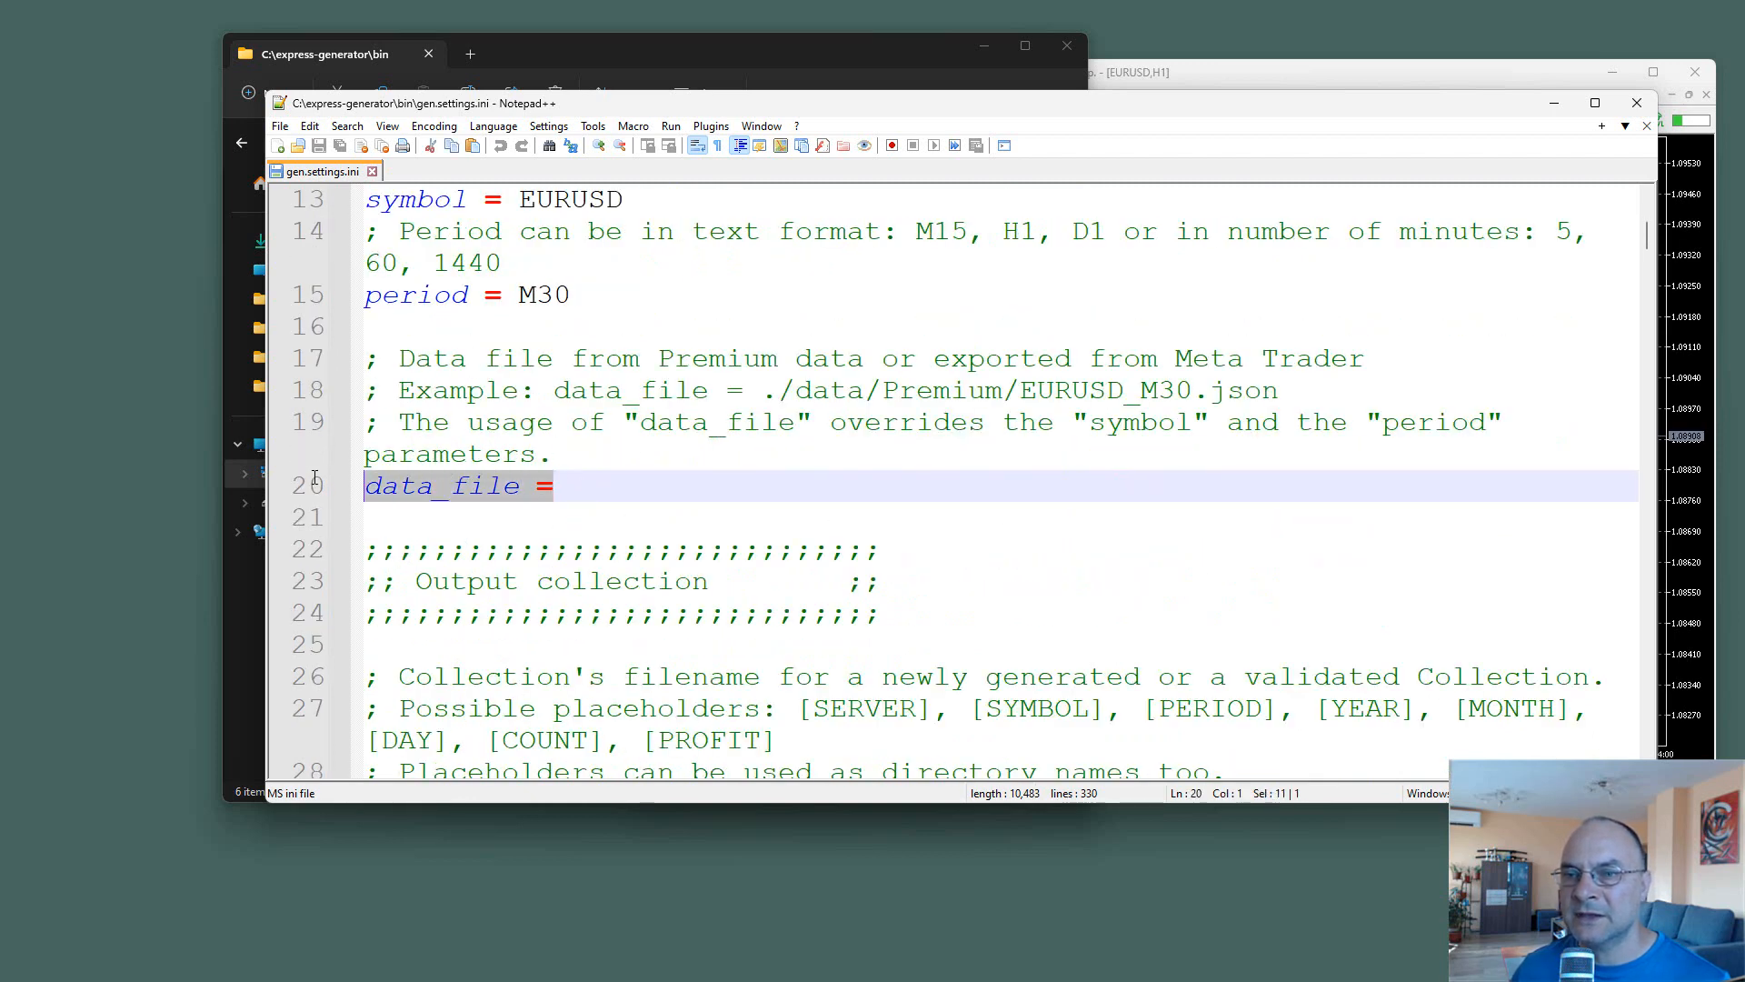
left_click(687, 520)
left_click_drag(556, 487, 346, 486)
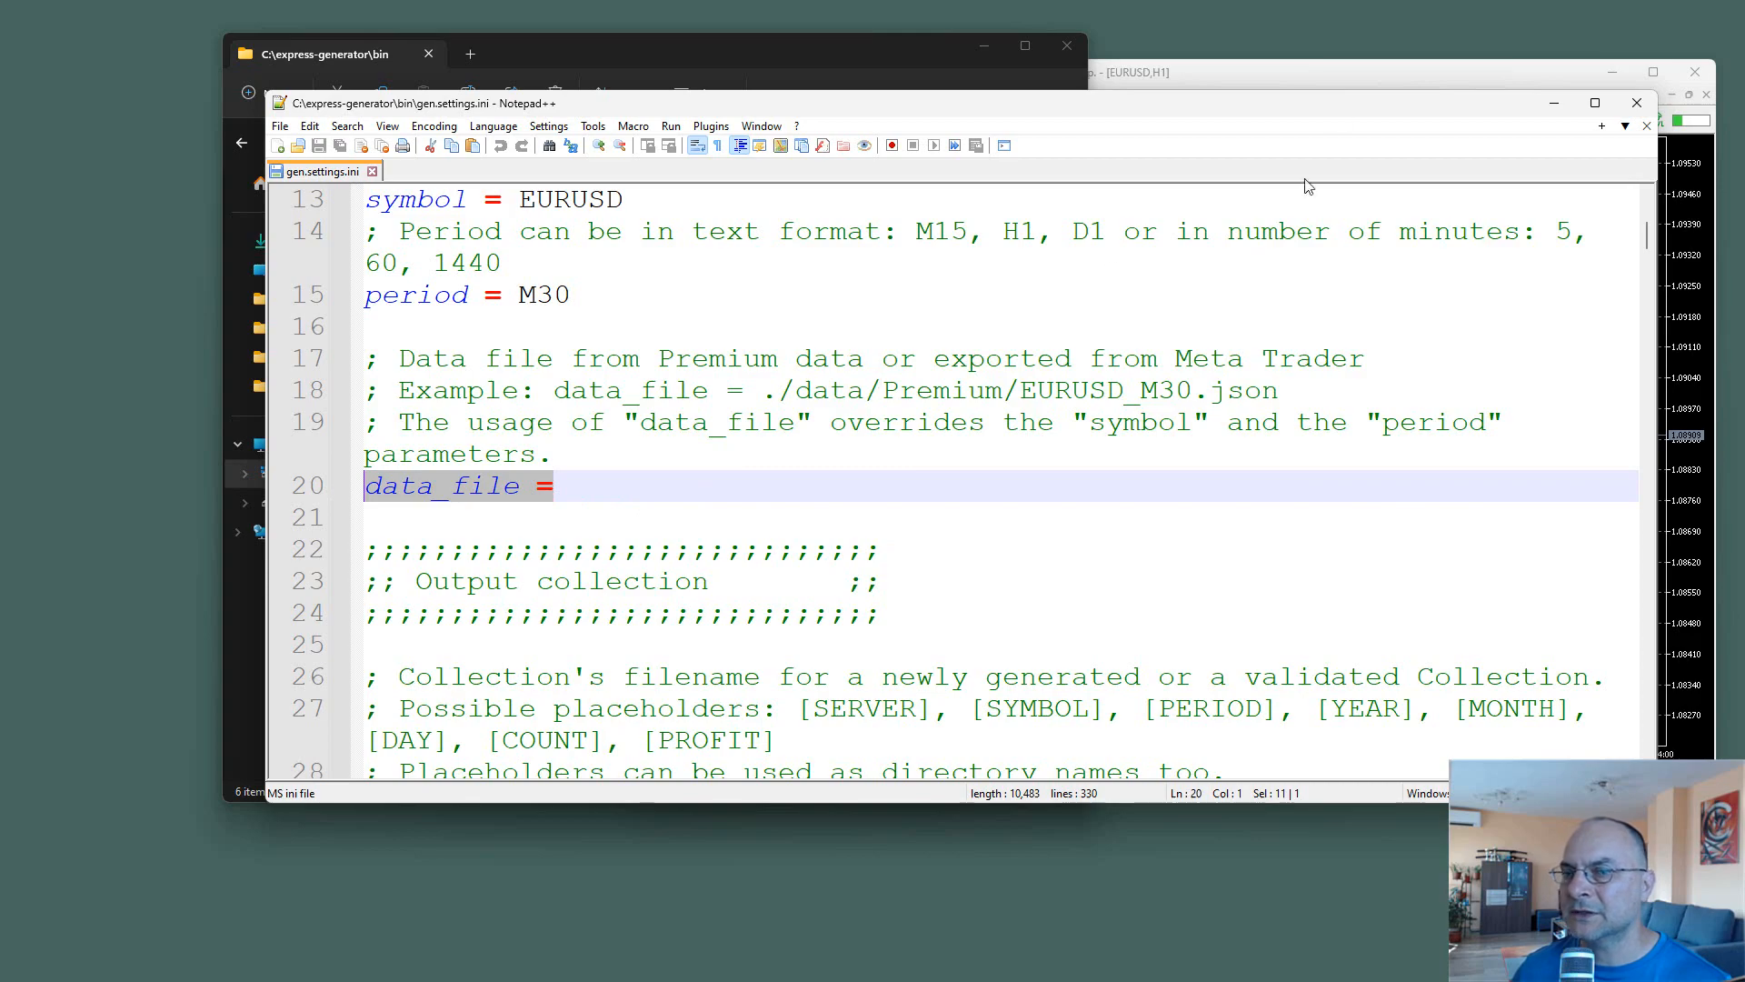
scroll(1038, 448, "down", 18)
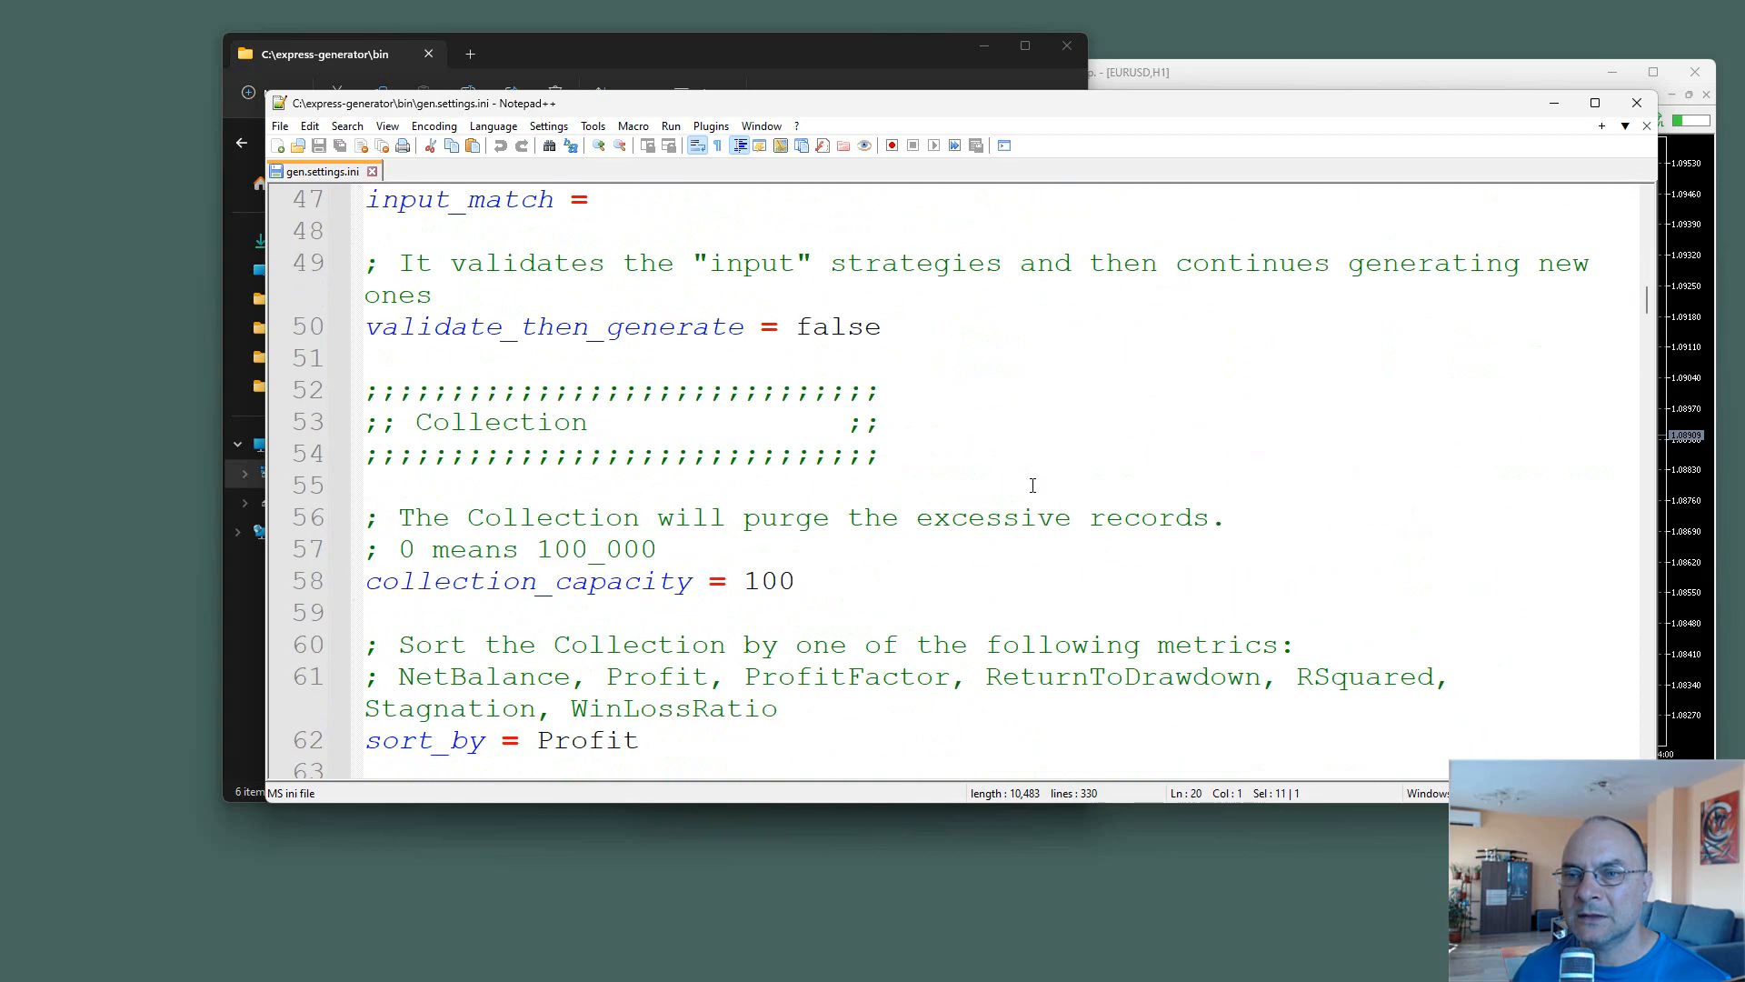
scroll(1032, 484, "down", 20)
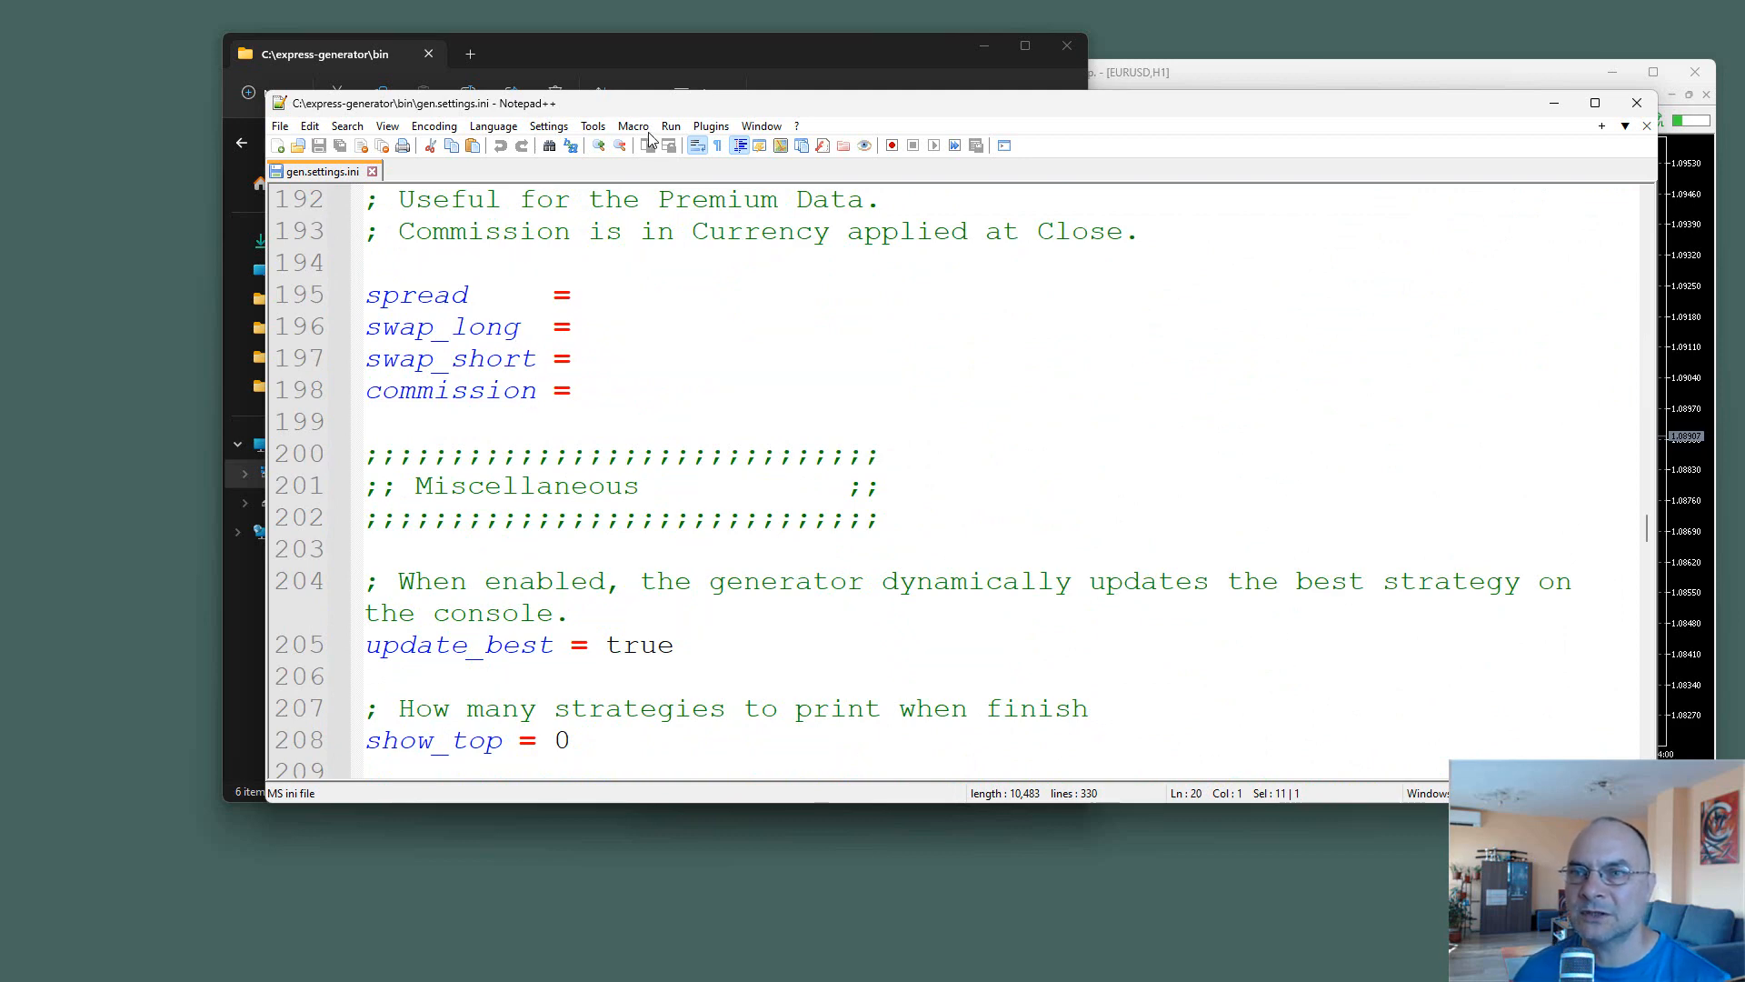
Move the Notepad++ window aside and go back to the express-generator folder in File Explorer.
left_click_drag(650, 109, 920, 451)
left_click(473, 416)
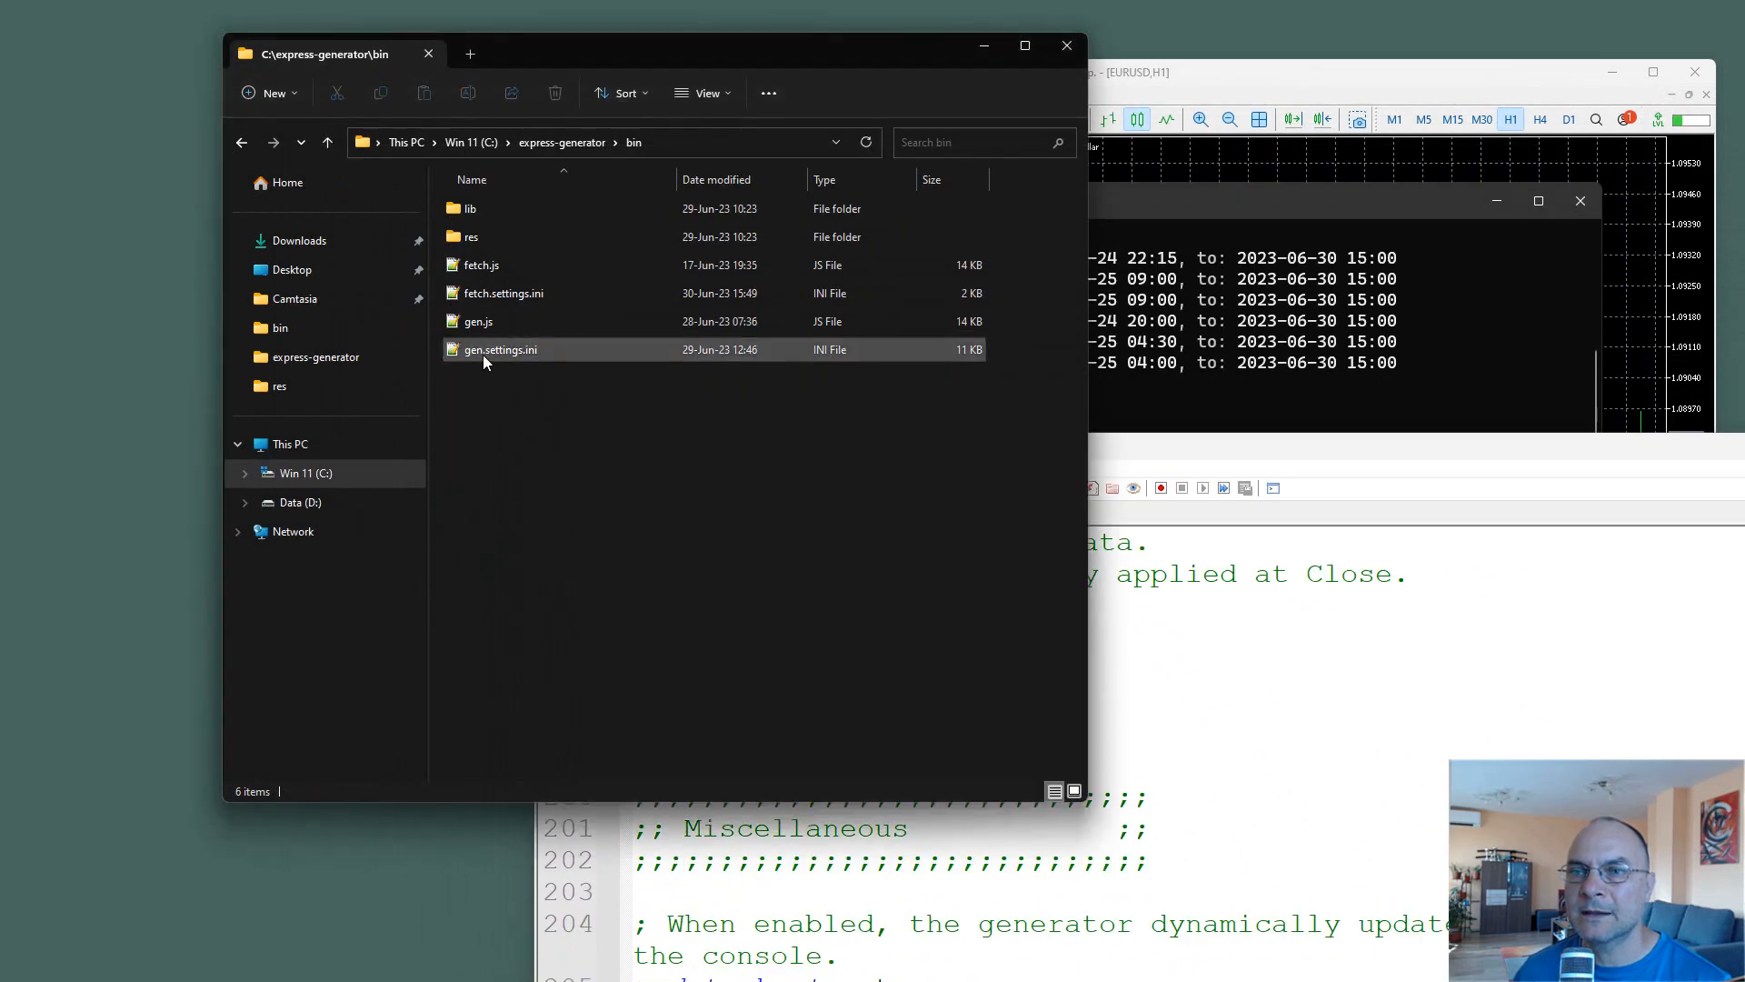
left_click(562, 142)
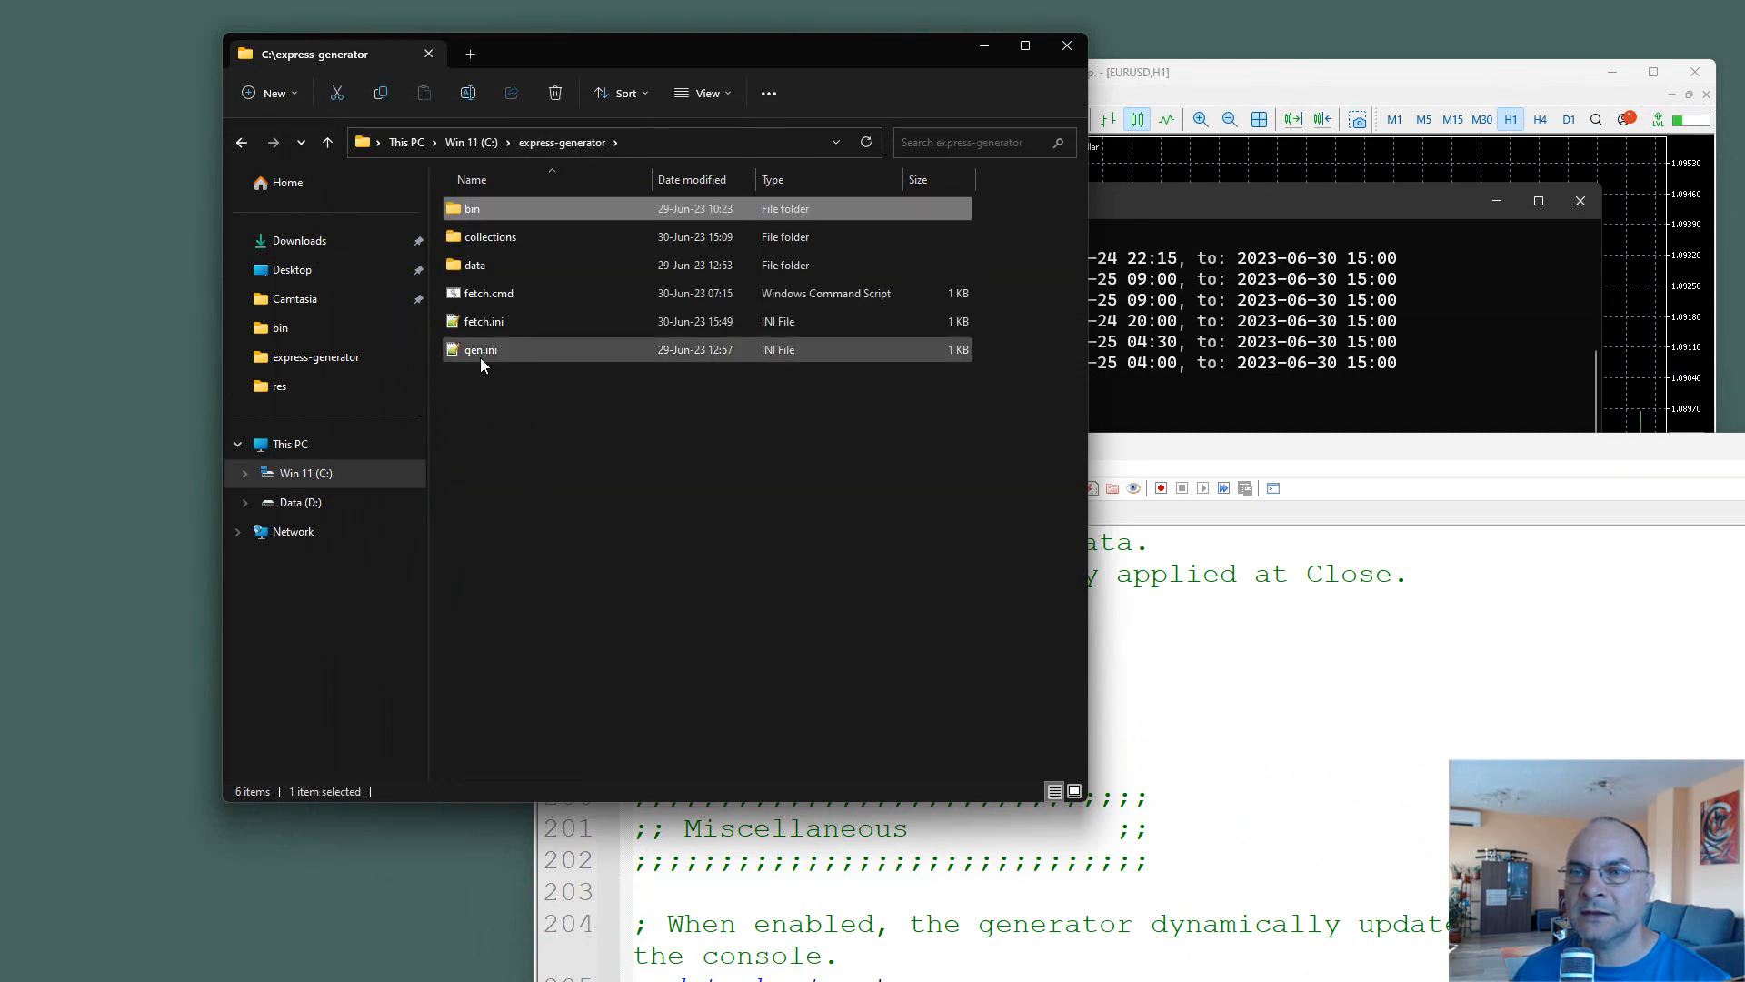
left_click(582, 473)
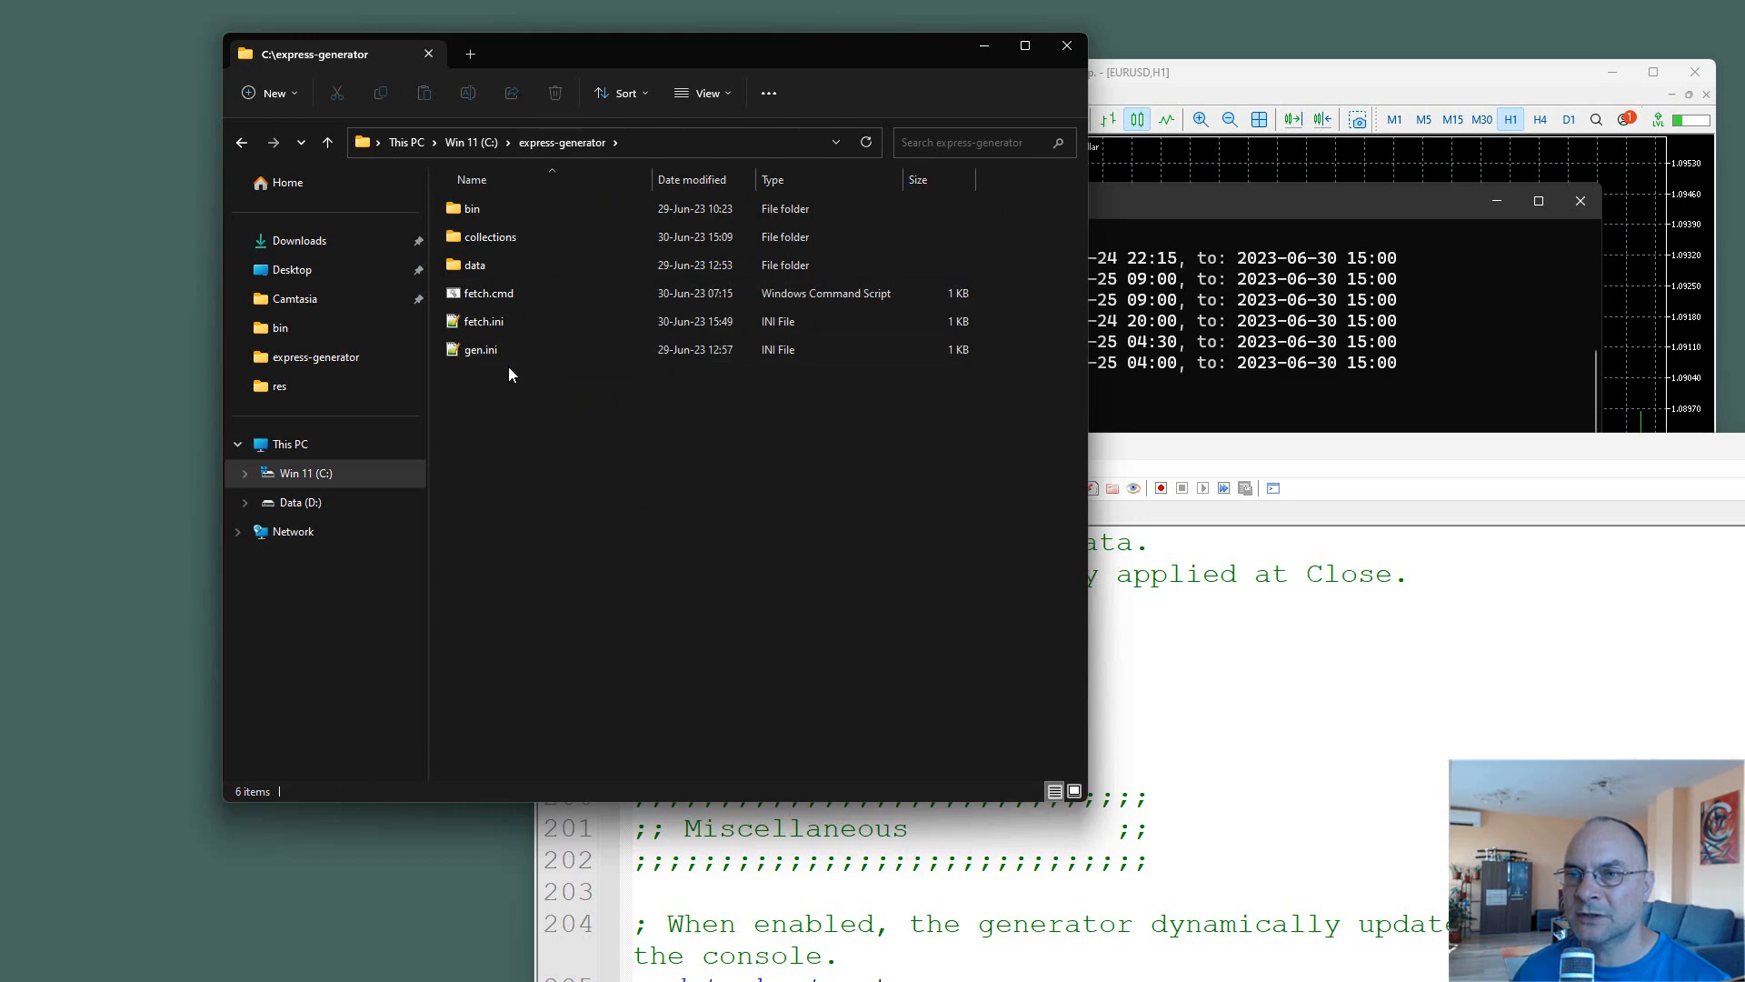
right_click(527, 420)
left_click(1055, 327)
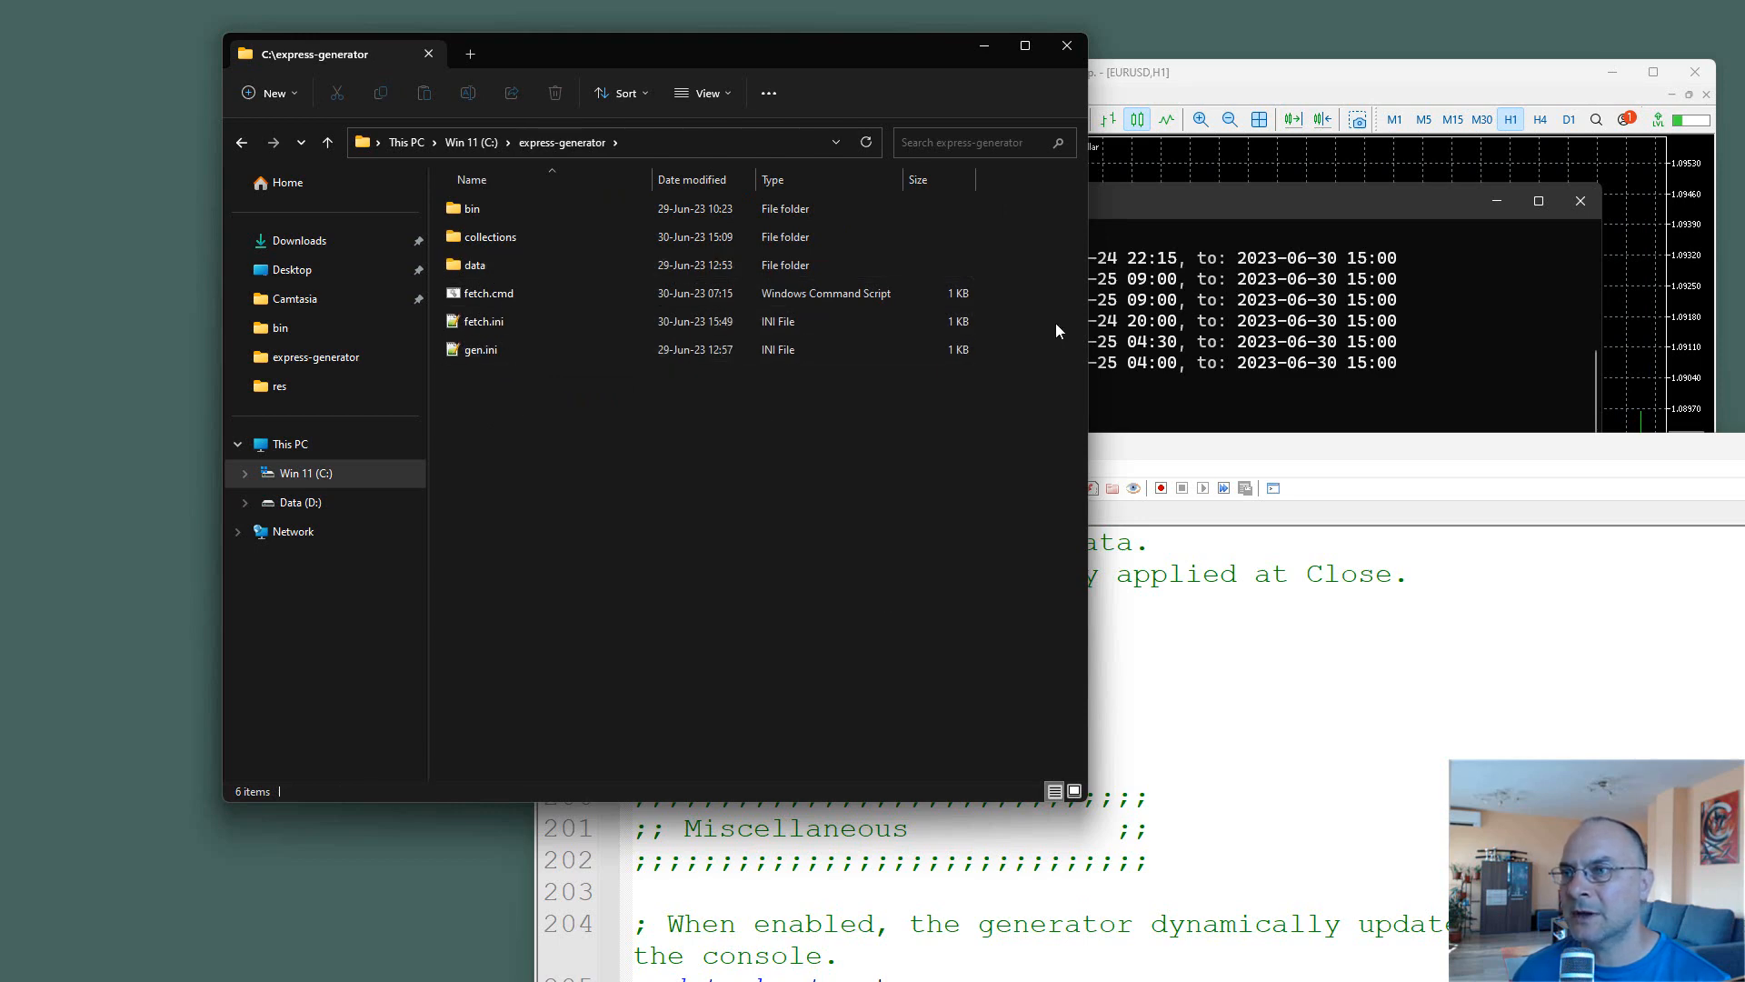
Create a new file in Notepad++ and save it as gen.cmd in the express-generator folder.
left_click(1269, 555)
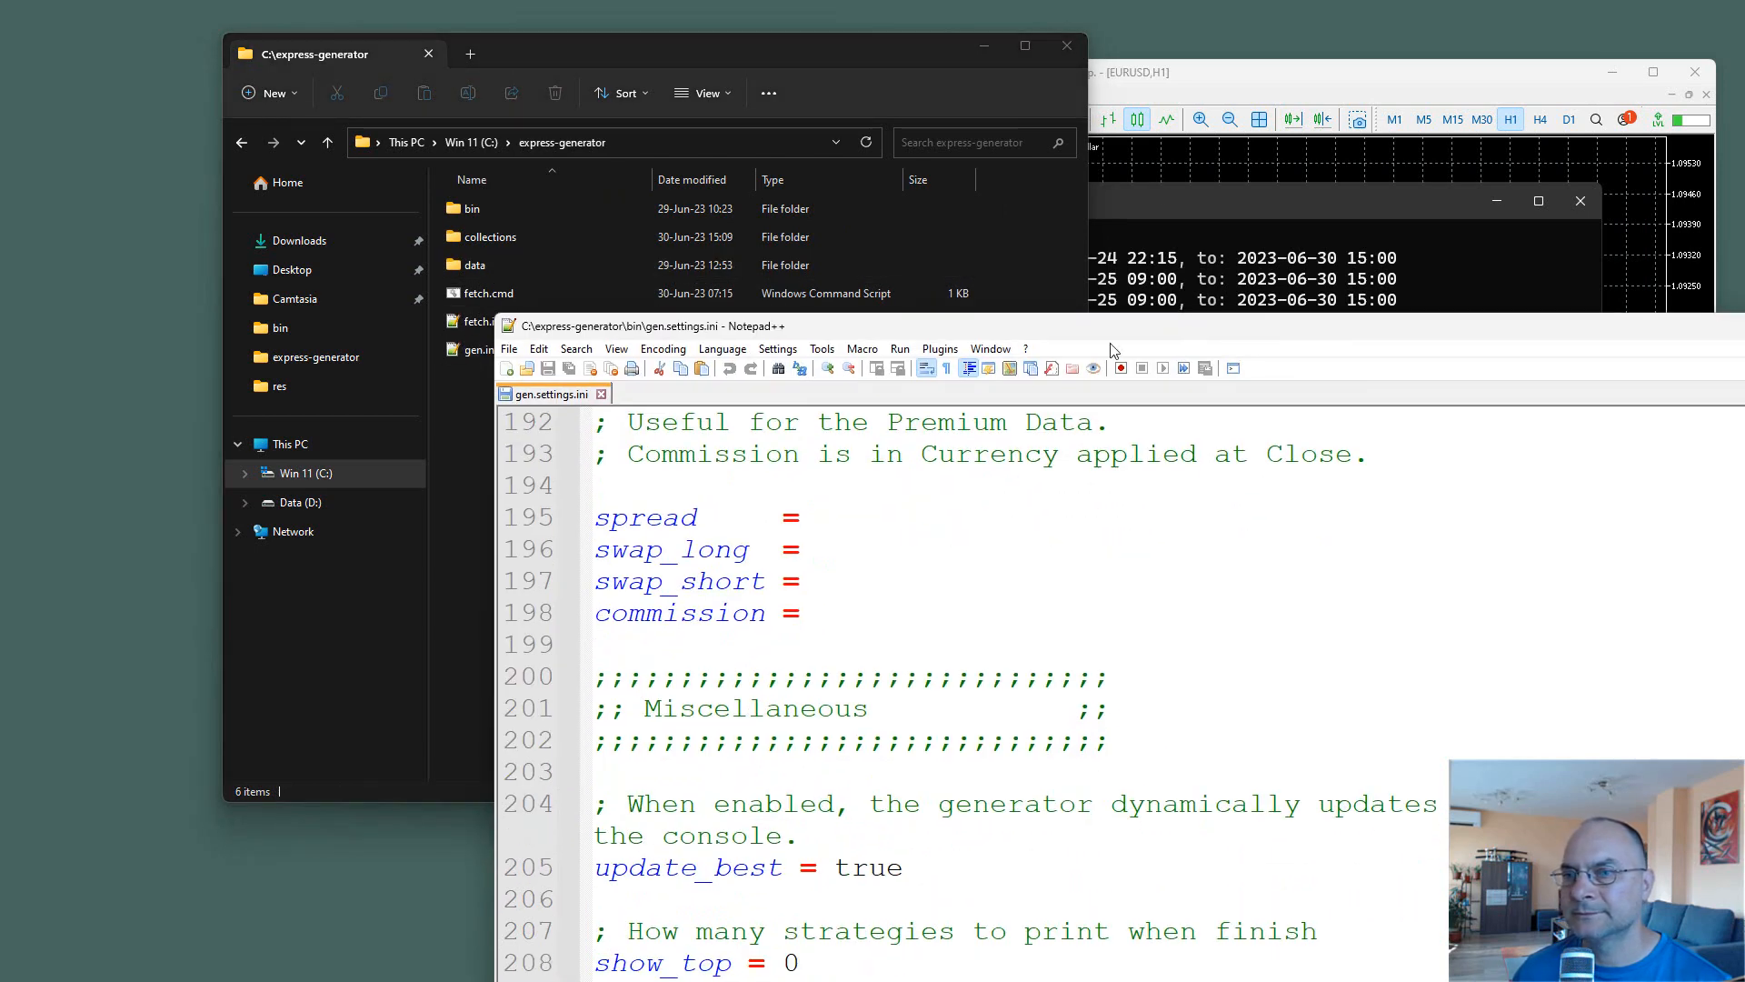
left_click(506, 368)
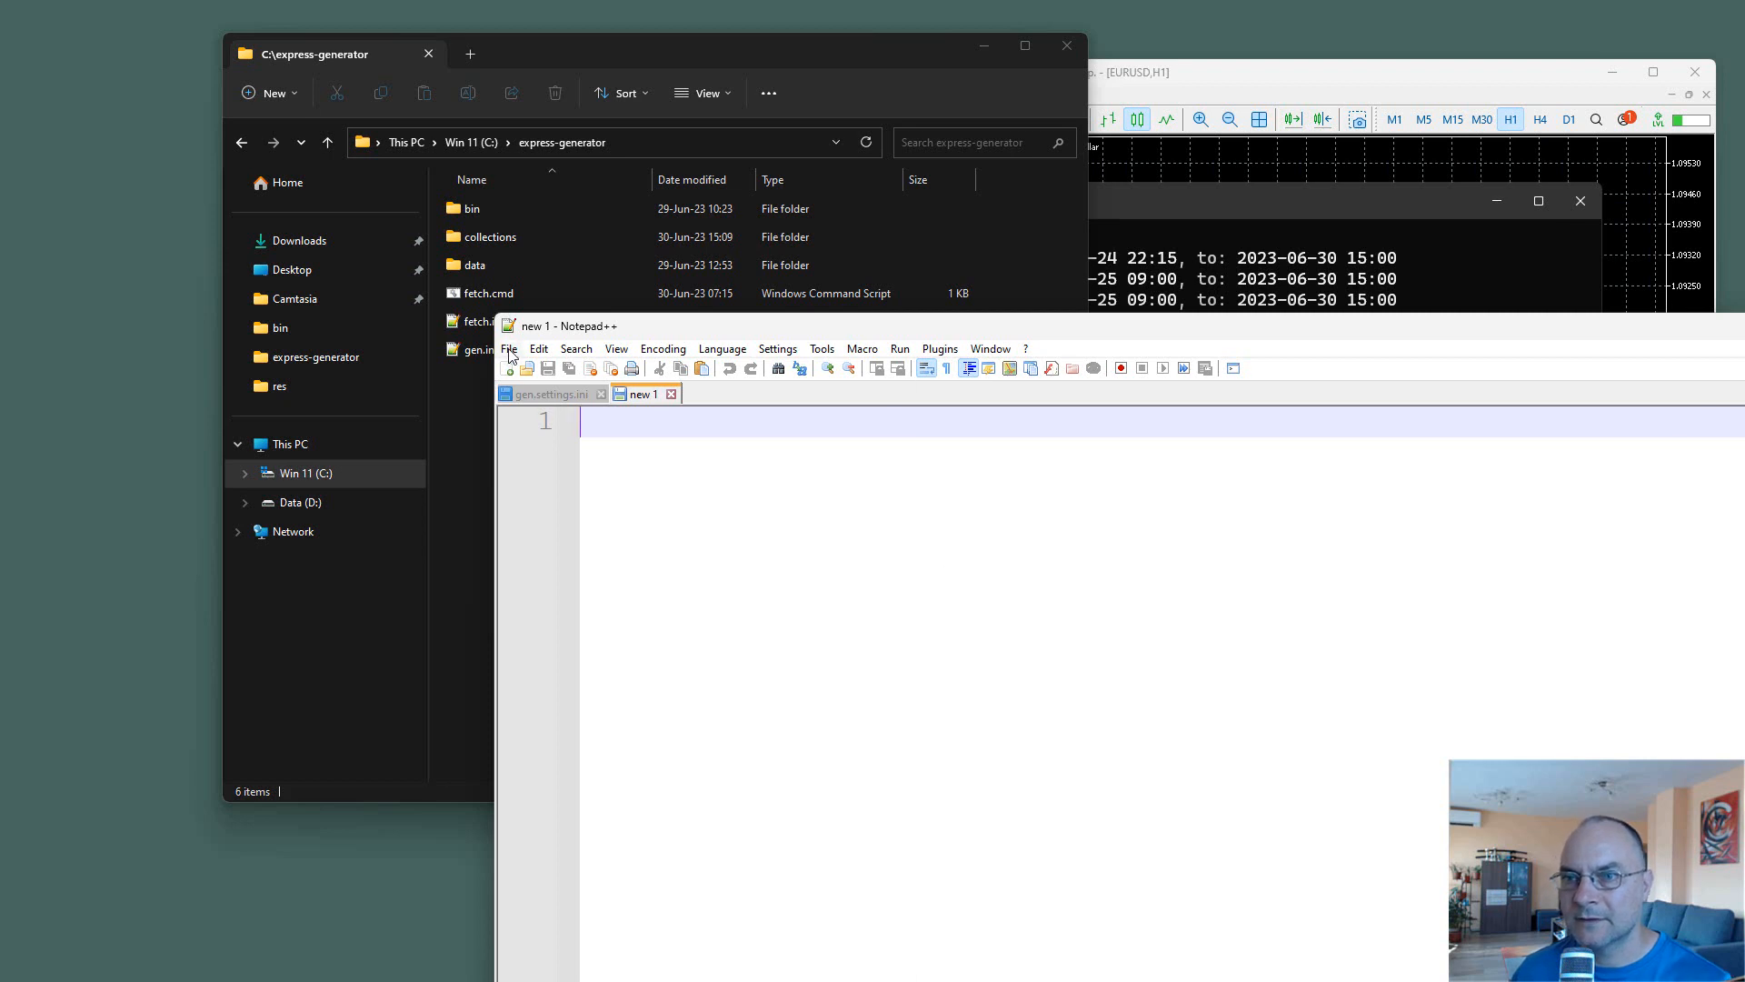
left_click(509, 349)
left_click(603, 510)
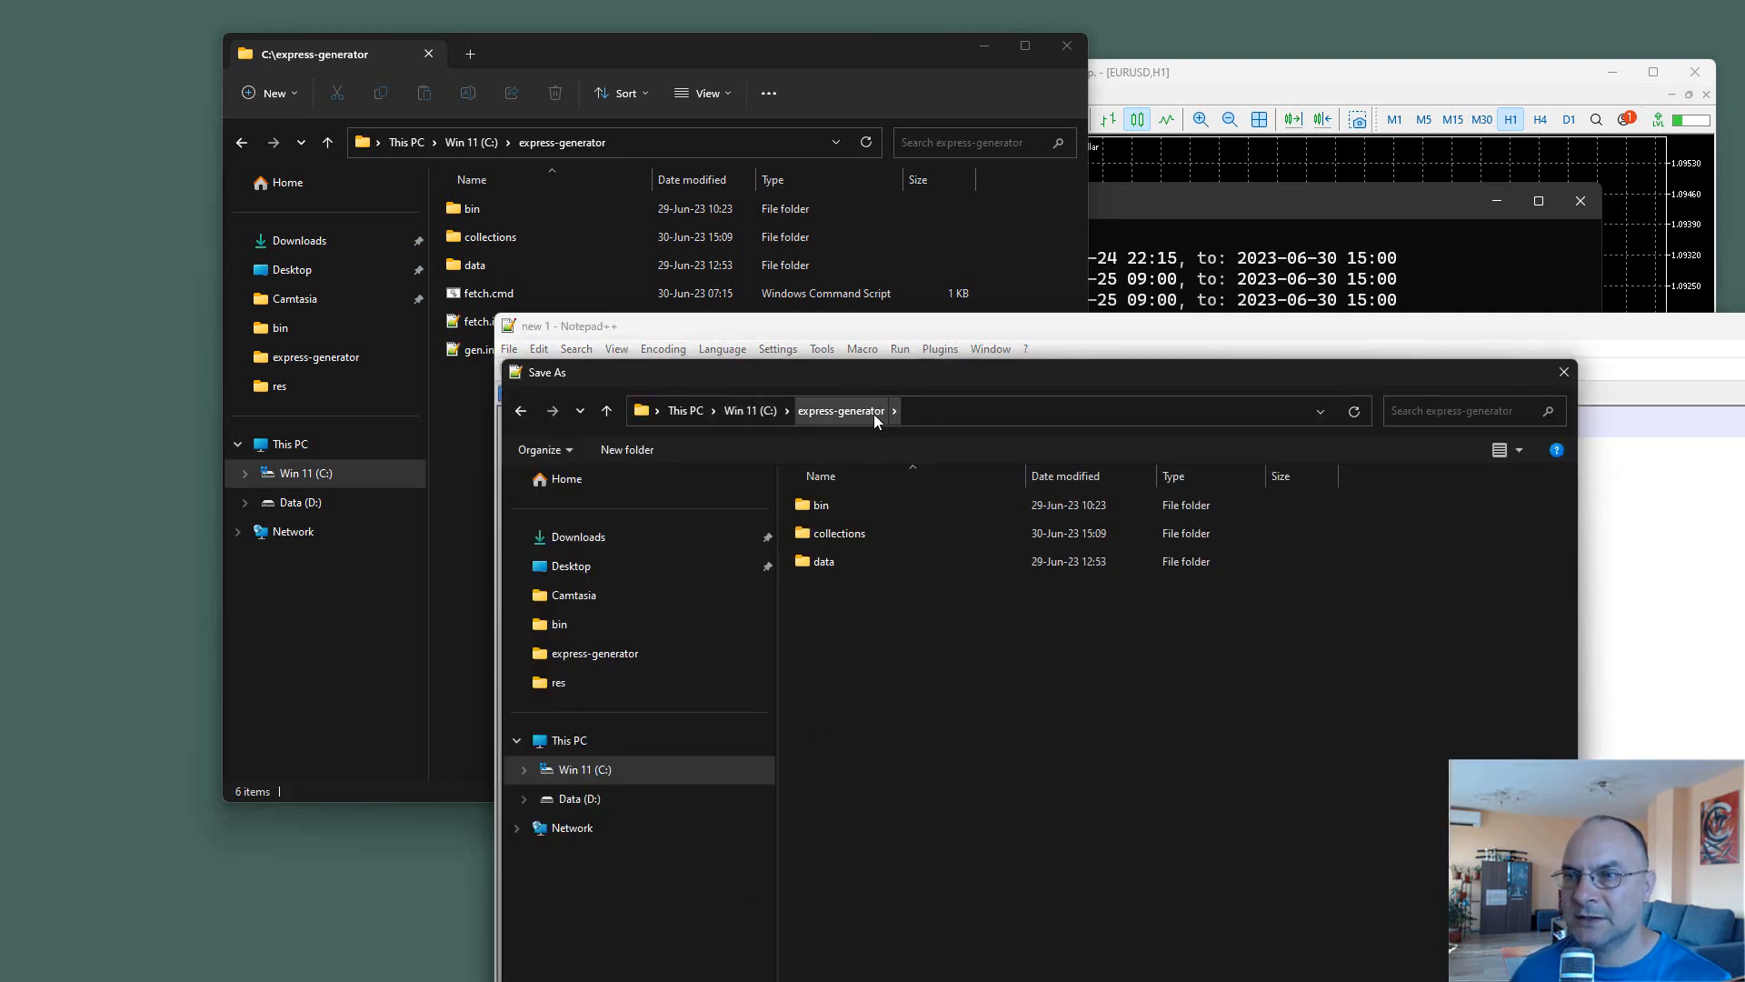
left_click_drag(890, 379, 864, 78)
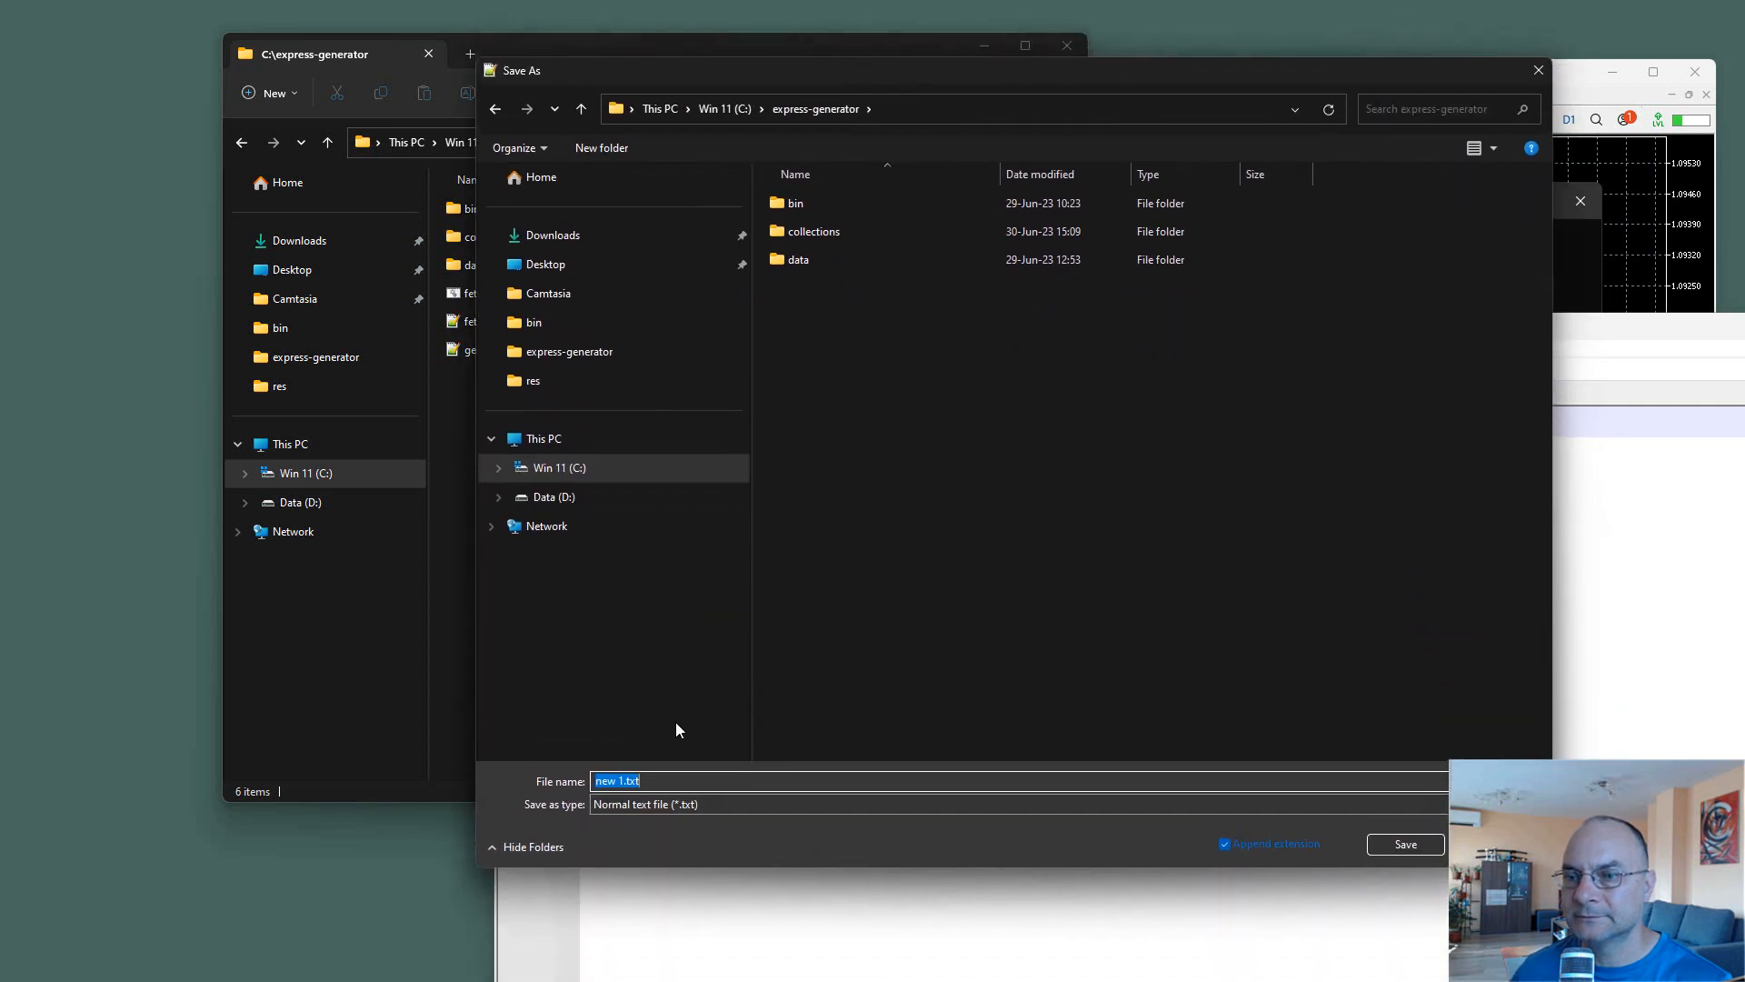
type("gen")
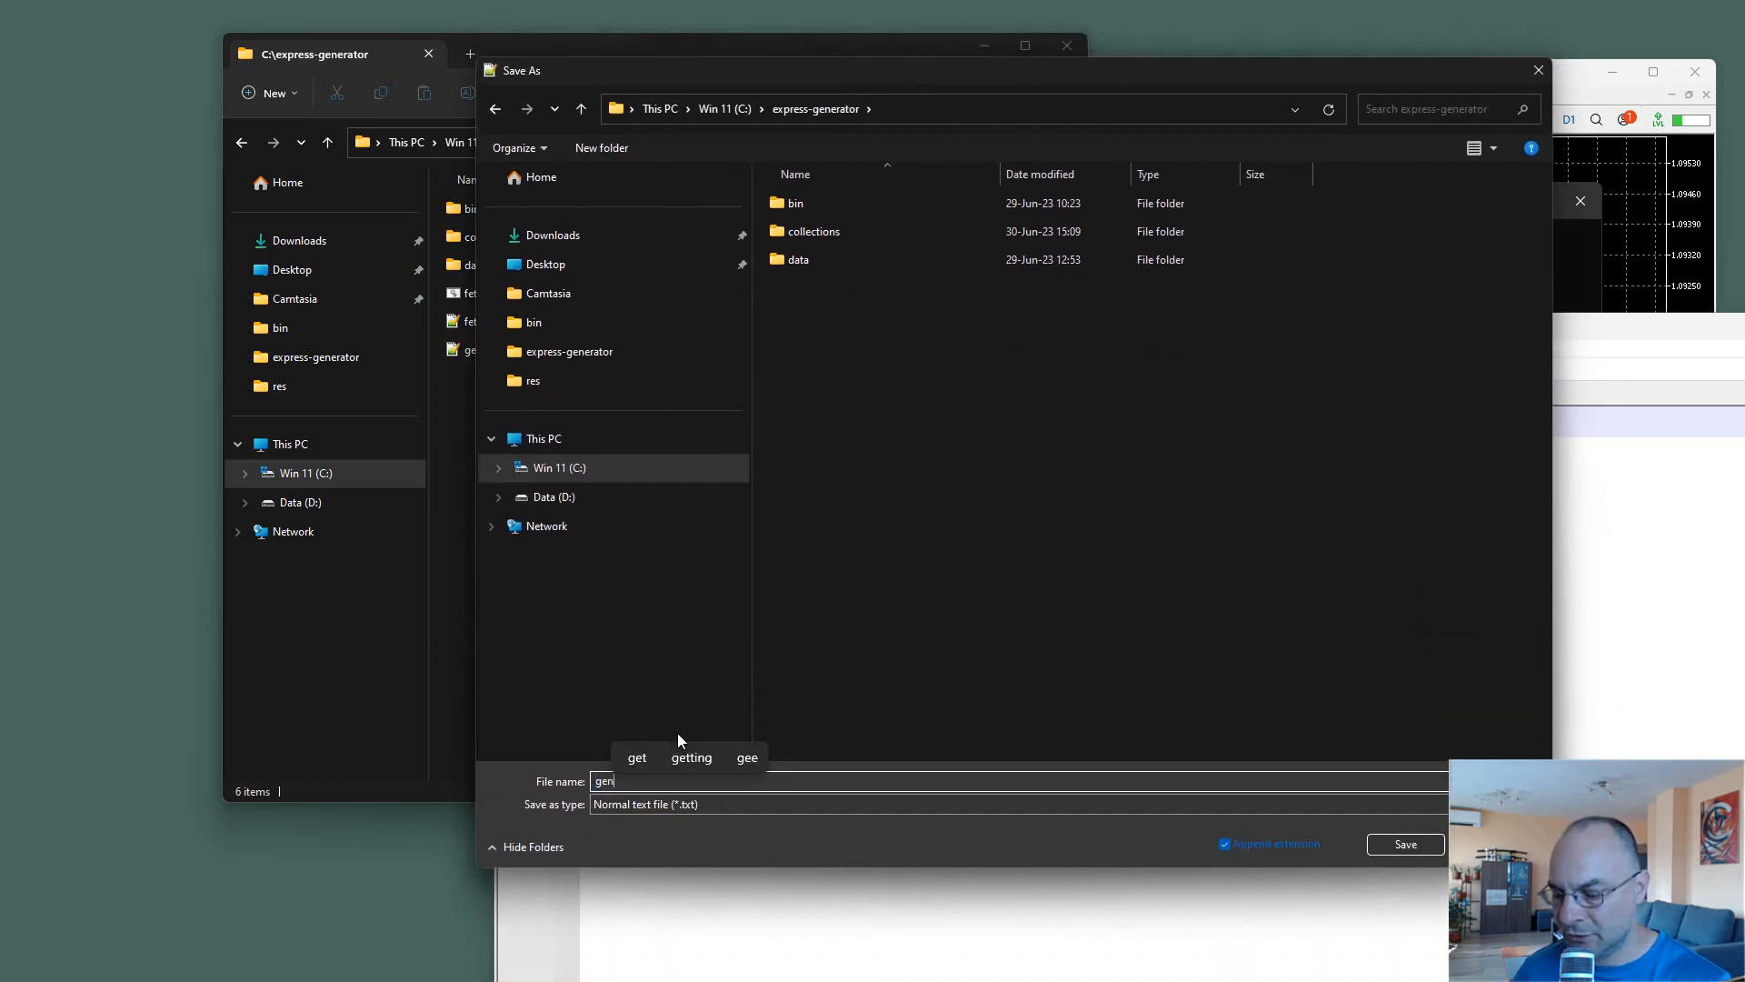
type(".cmd")
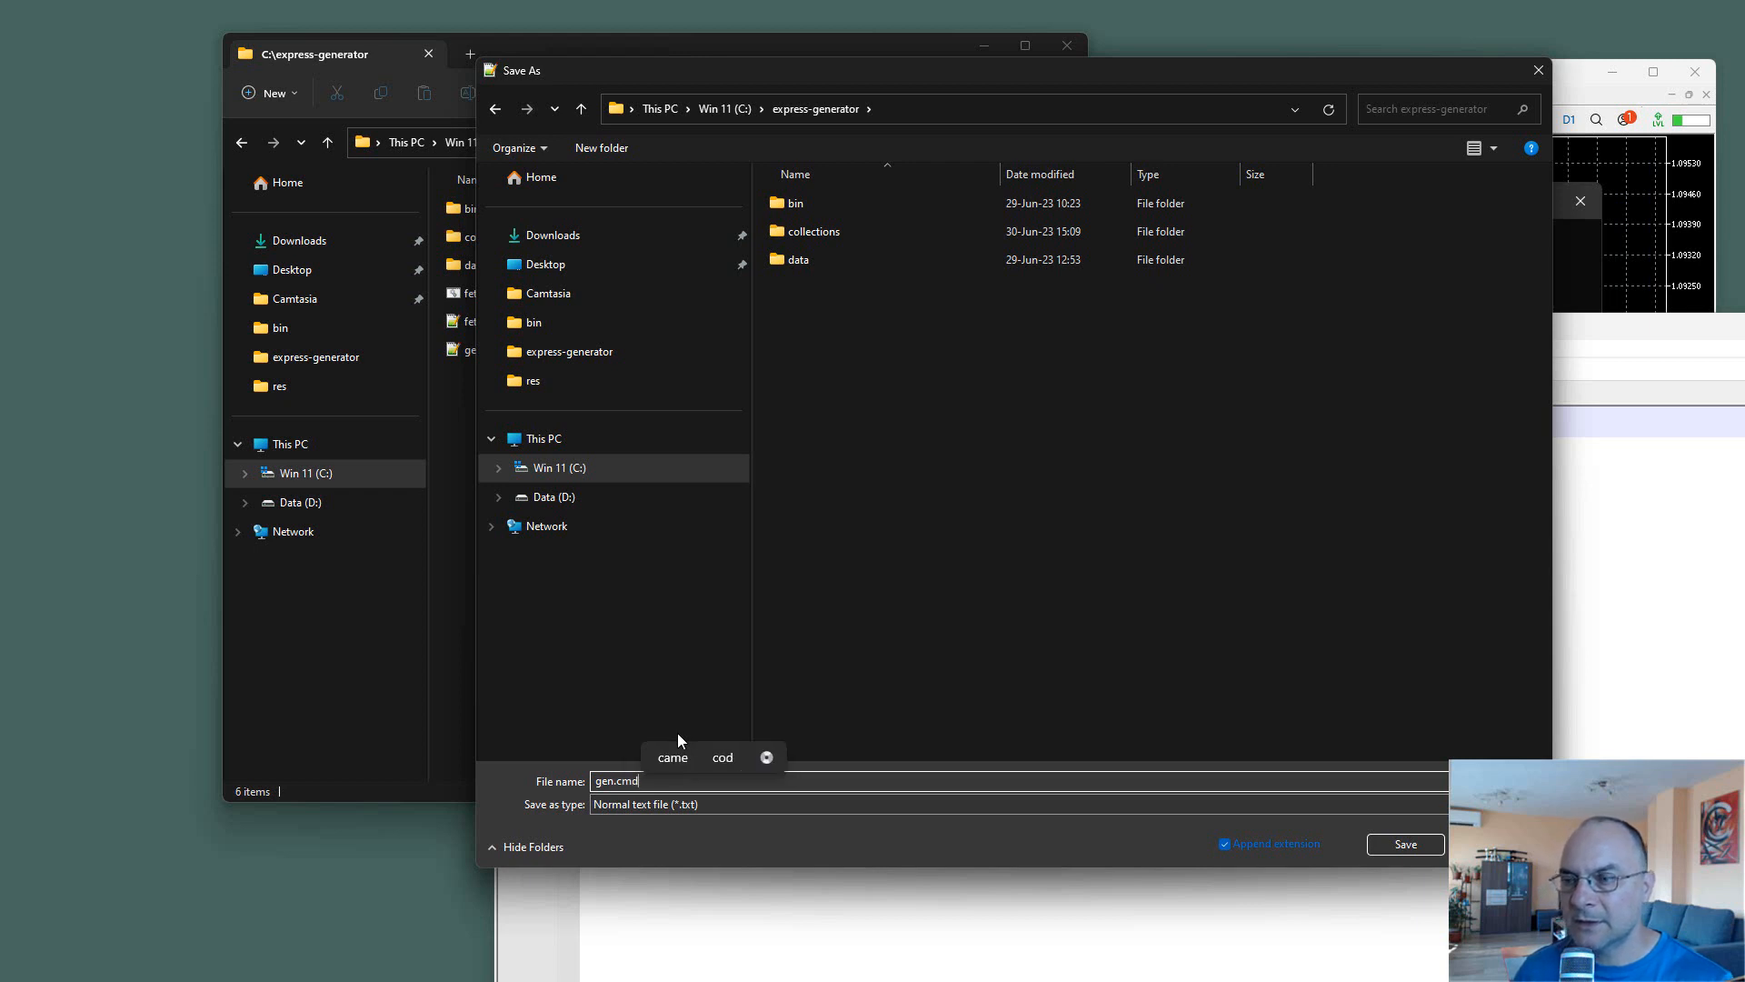
key("Return")
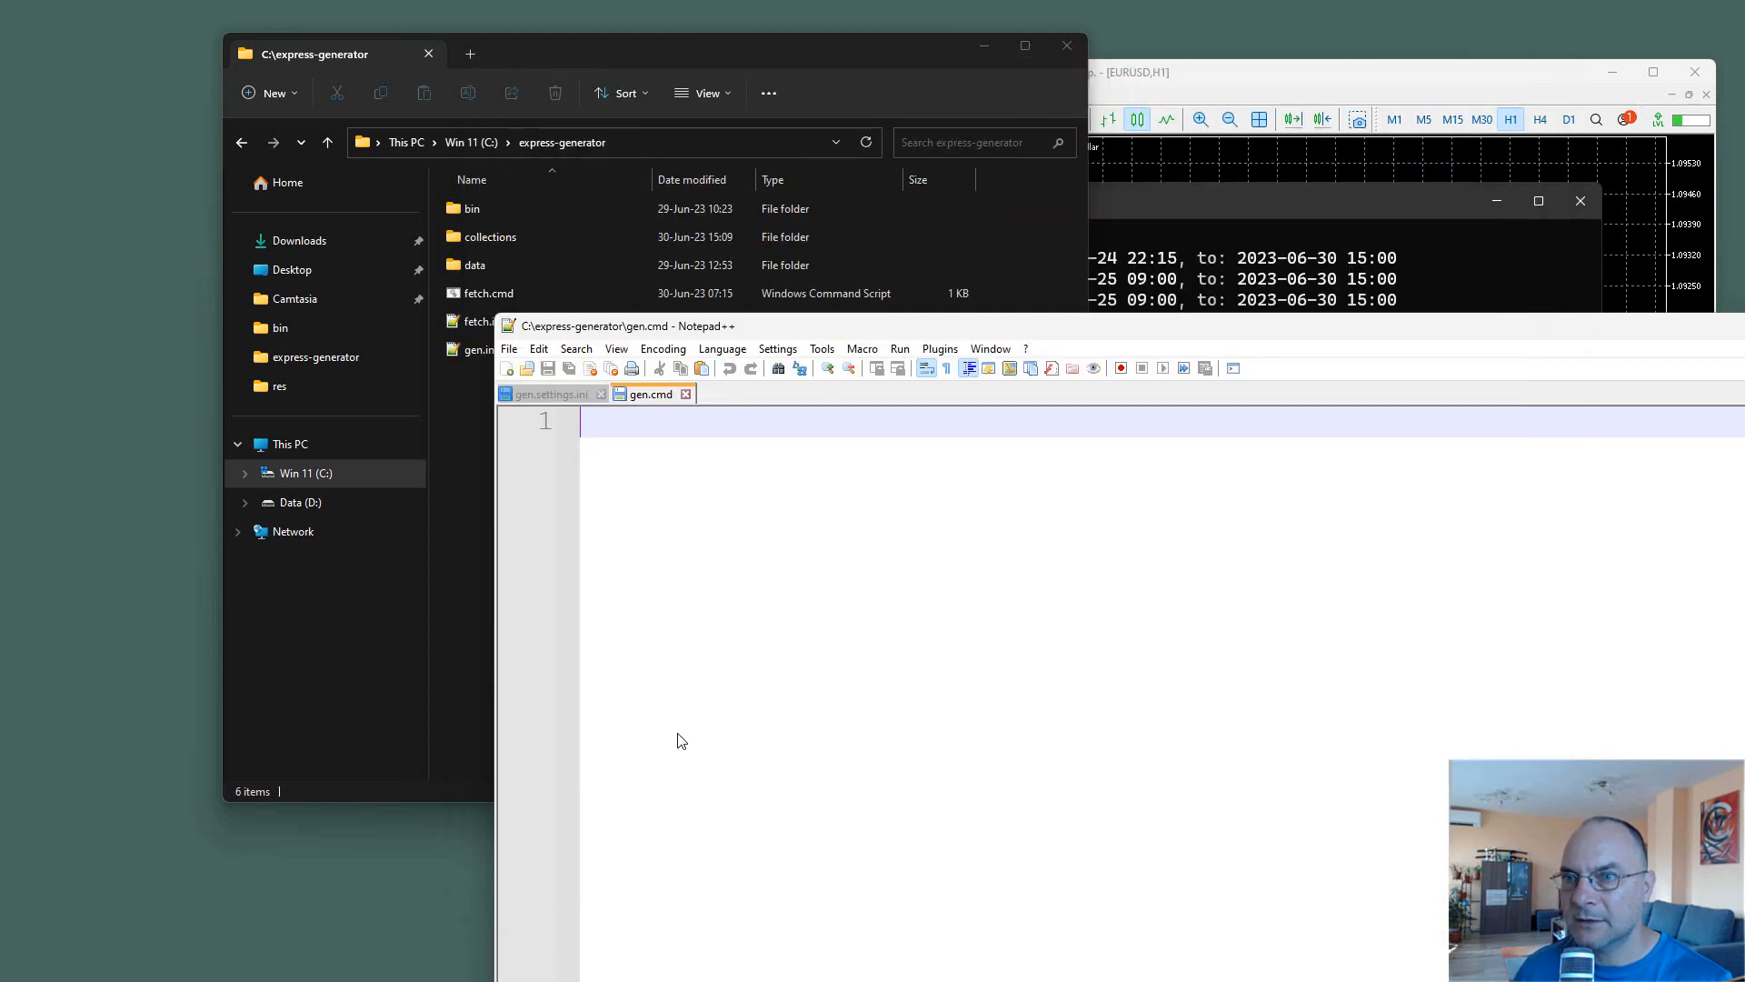
Copy the entire contents of fetch.cmd into gen.cmd, and close fetch.cmd.
left_click_drag(800, 328, 971, 267)
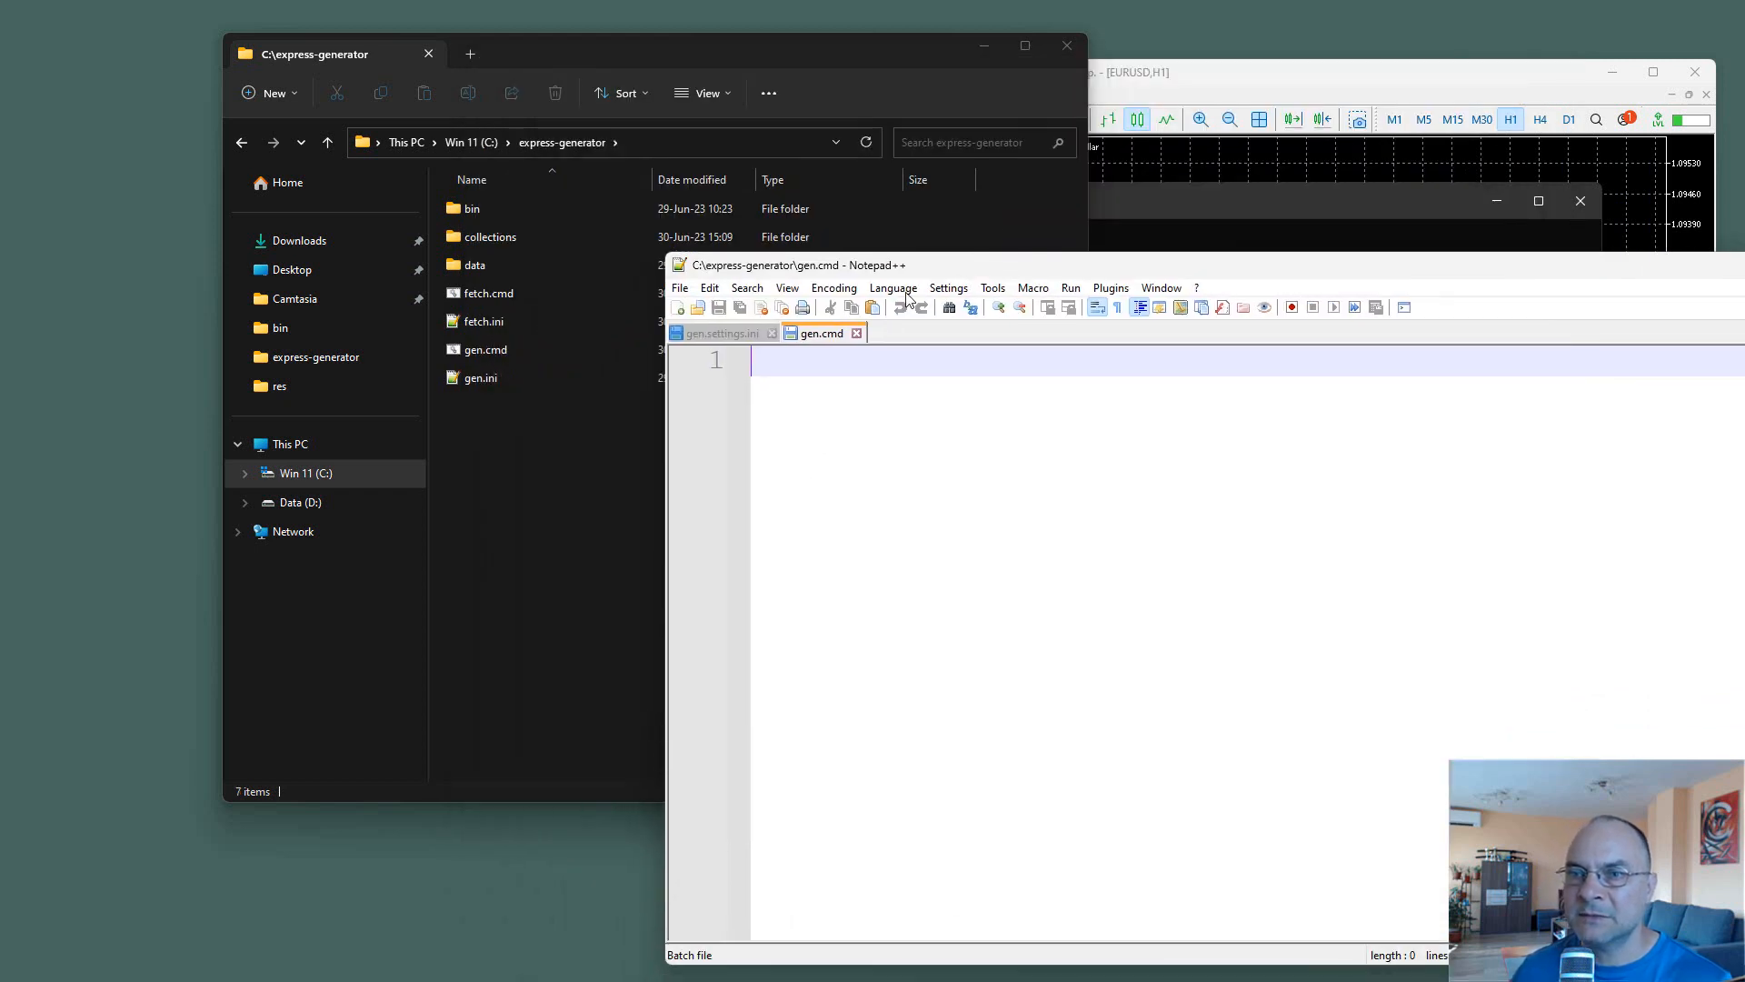
left_click(507, 451)
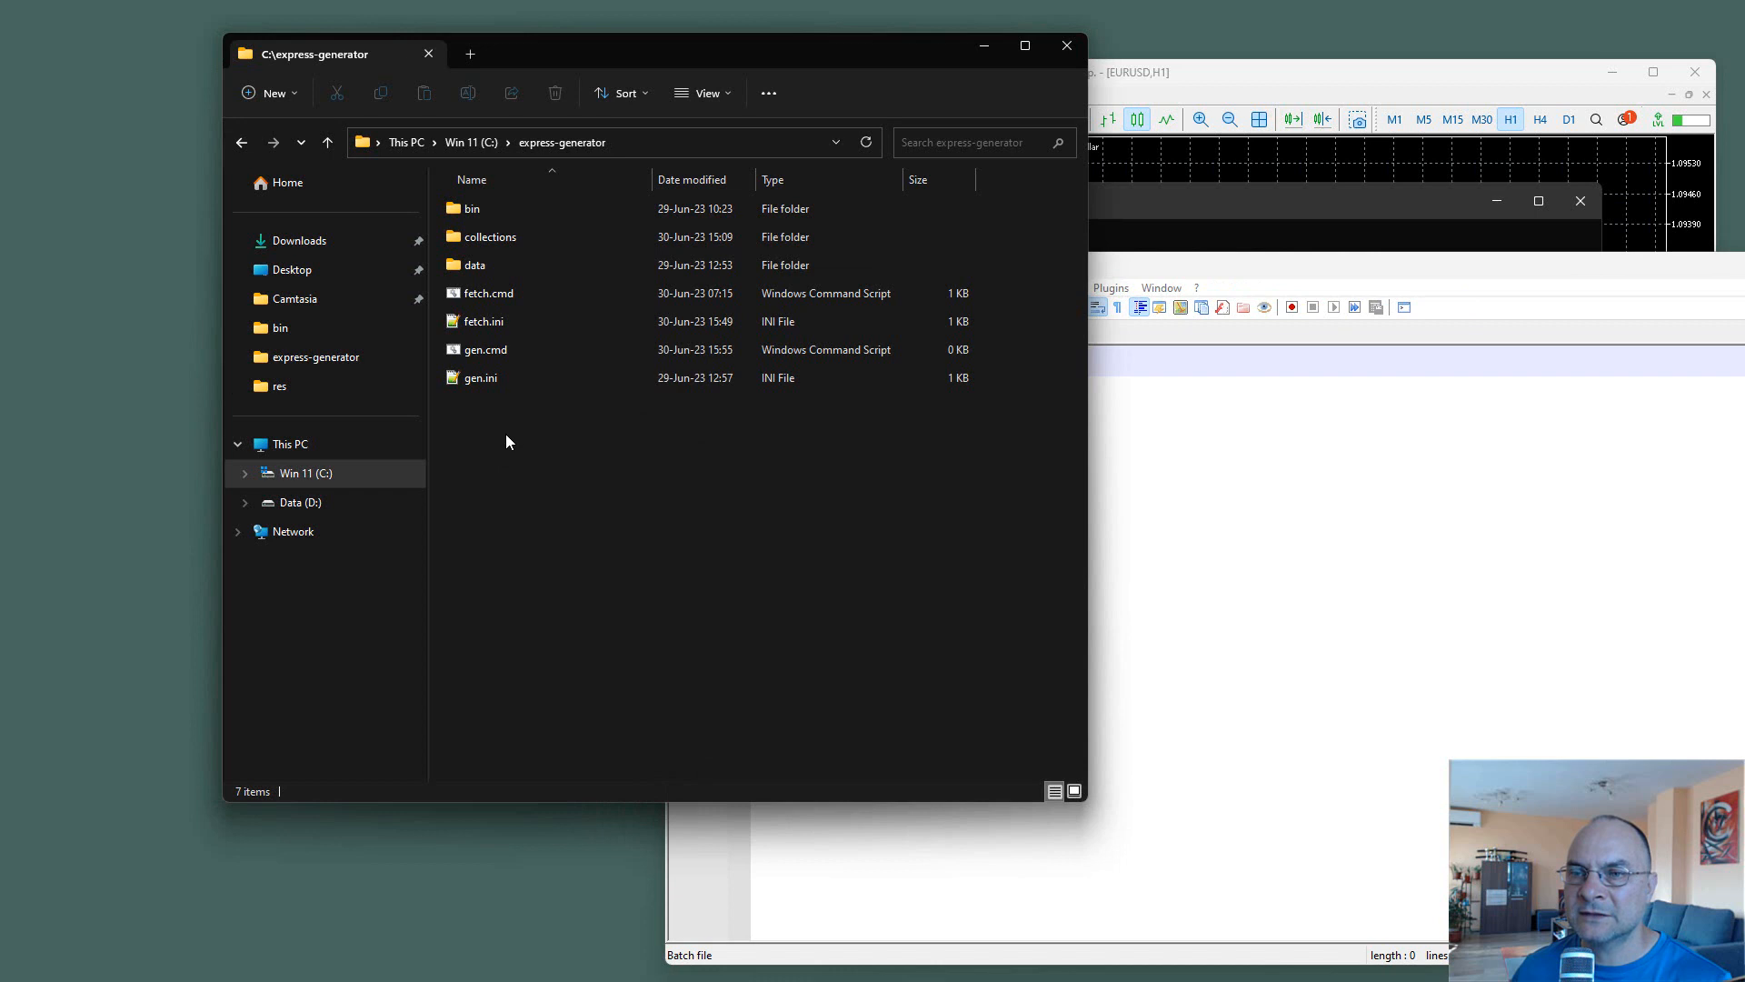
right_click(488, 293)
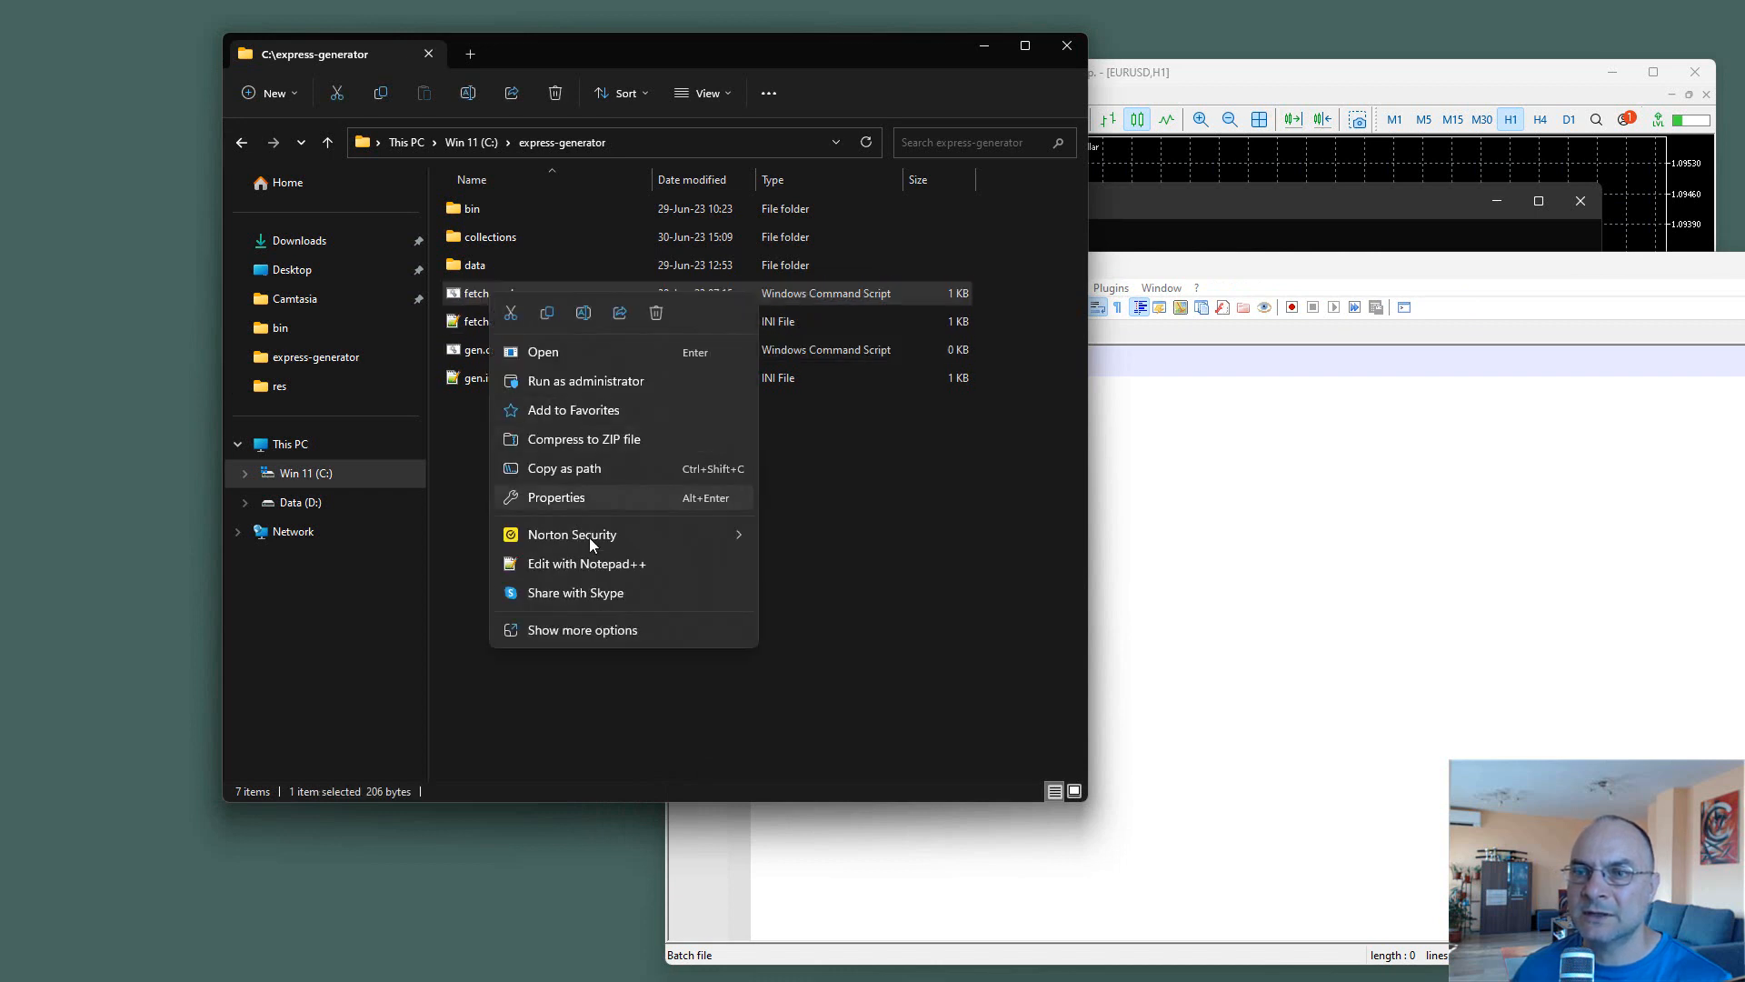
left_click(576, 564)
left_click_drag(876, 700, 685, 347)
key("ctrl+c")
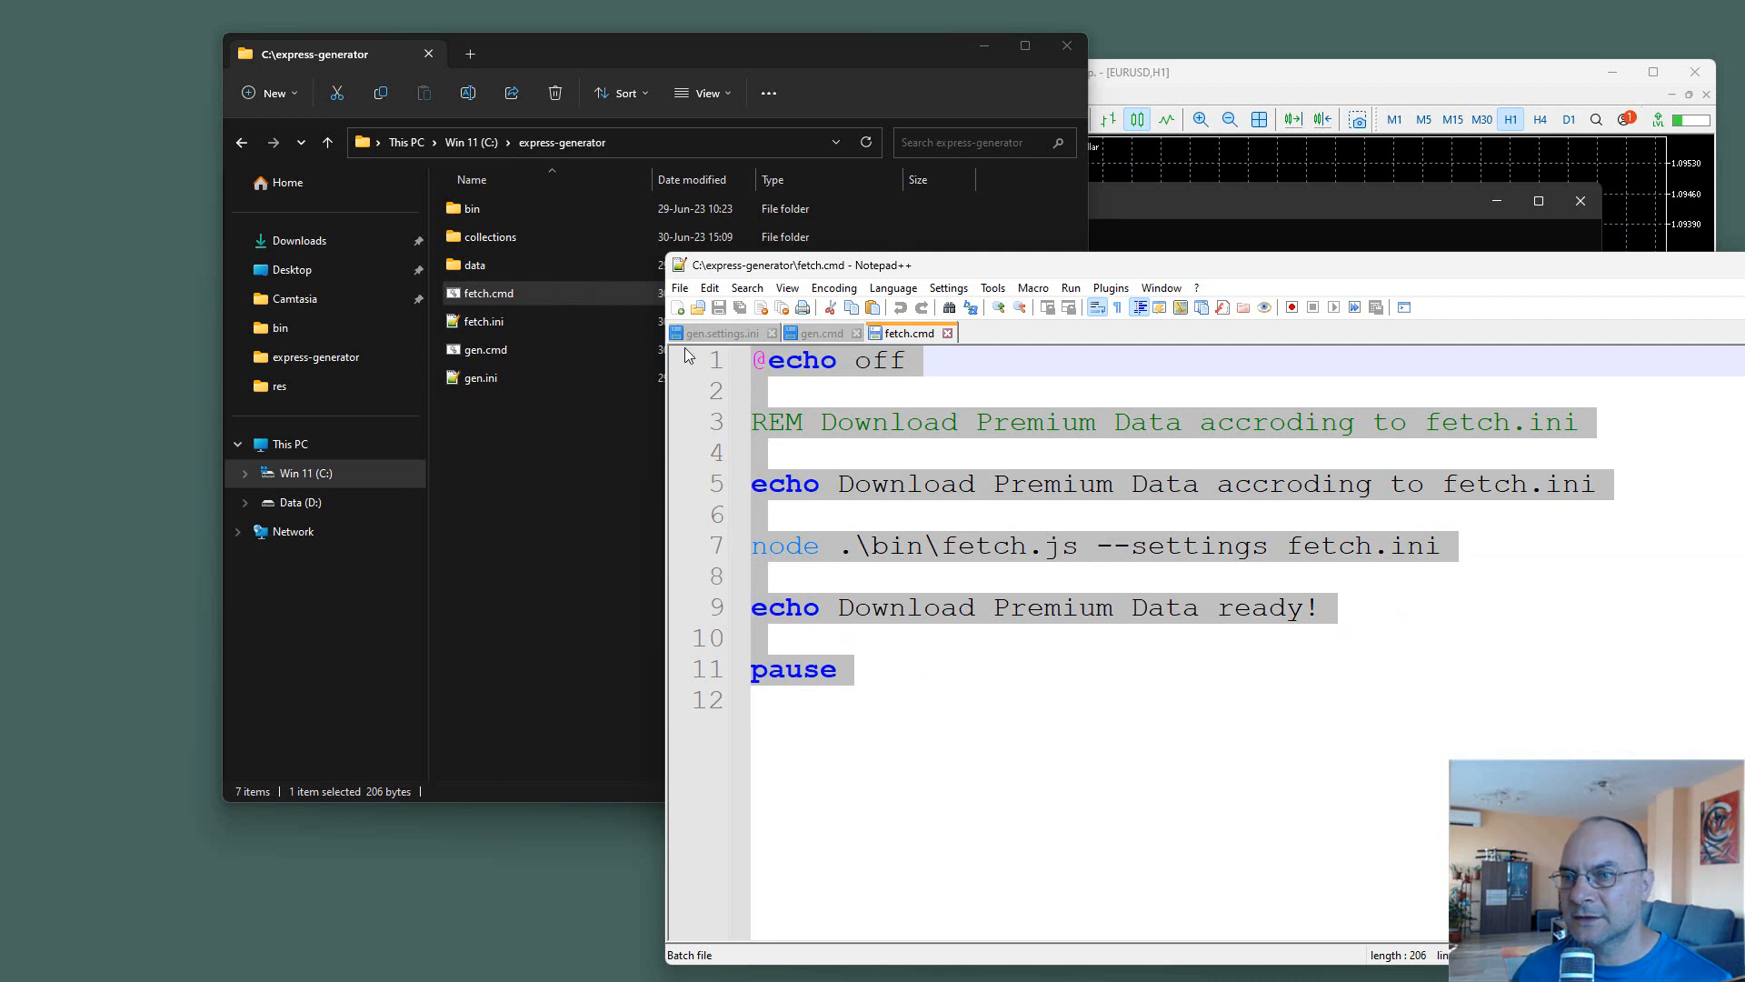
left_click(814, 335)
key("ctrl+v")
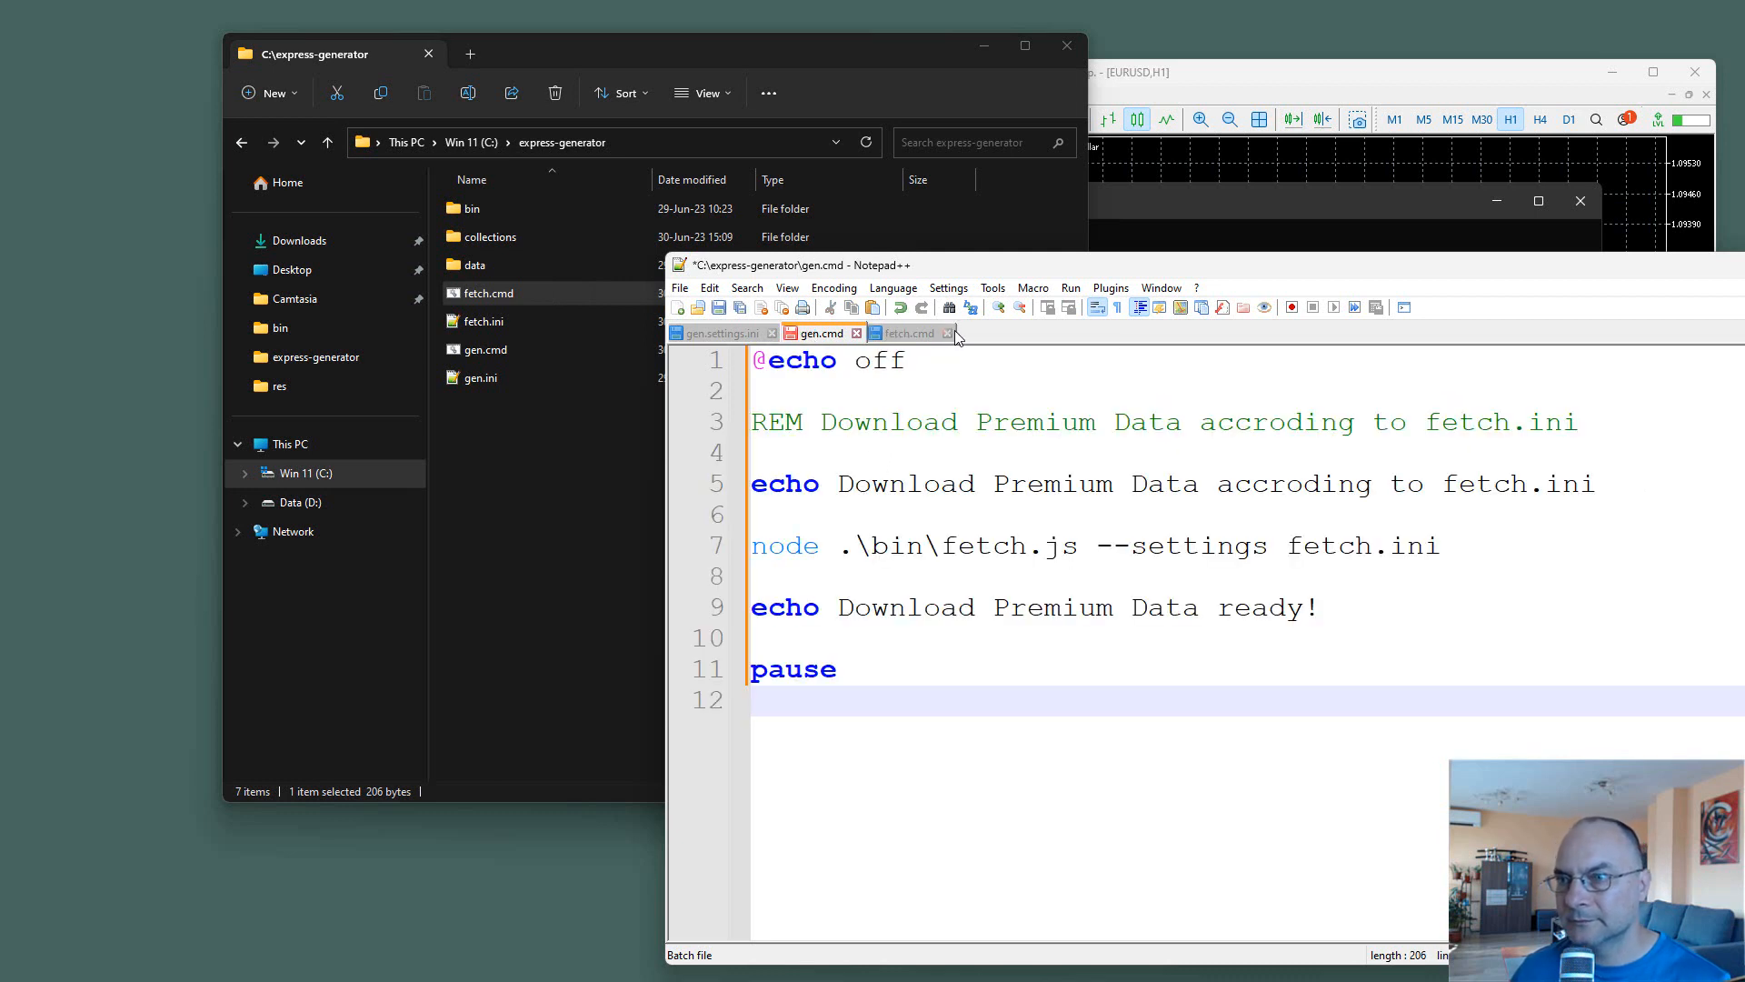
left_click(948, 334)
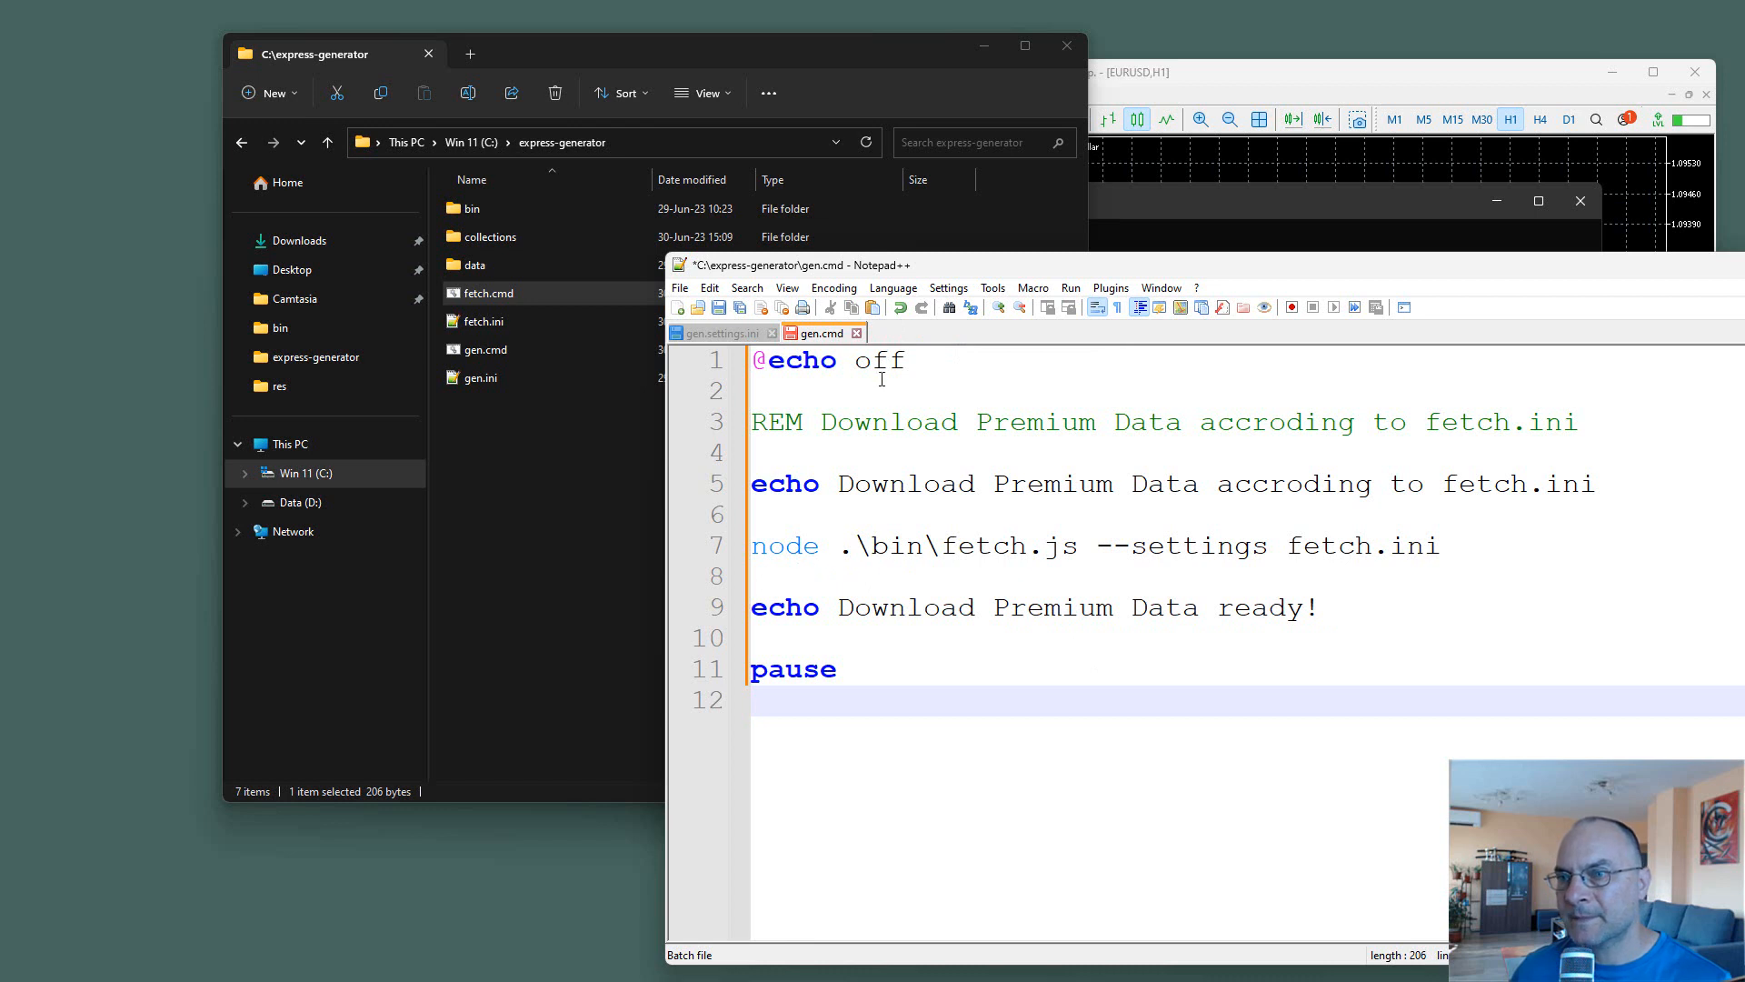
Change the node command in gen.cmd to run .\bin\gen.js with --settings gen.ini.
double_click(956, 553)
type("gen")
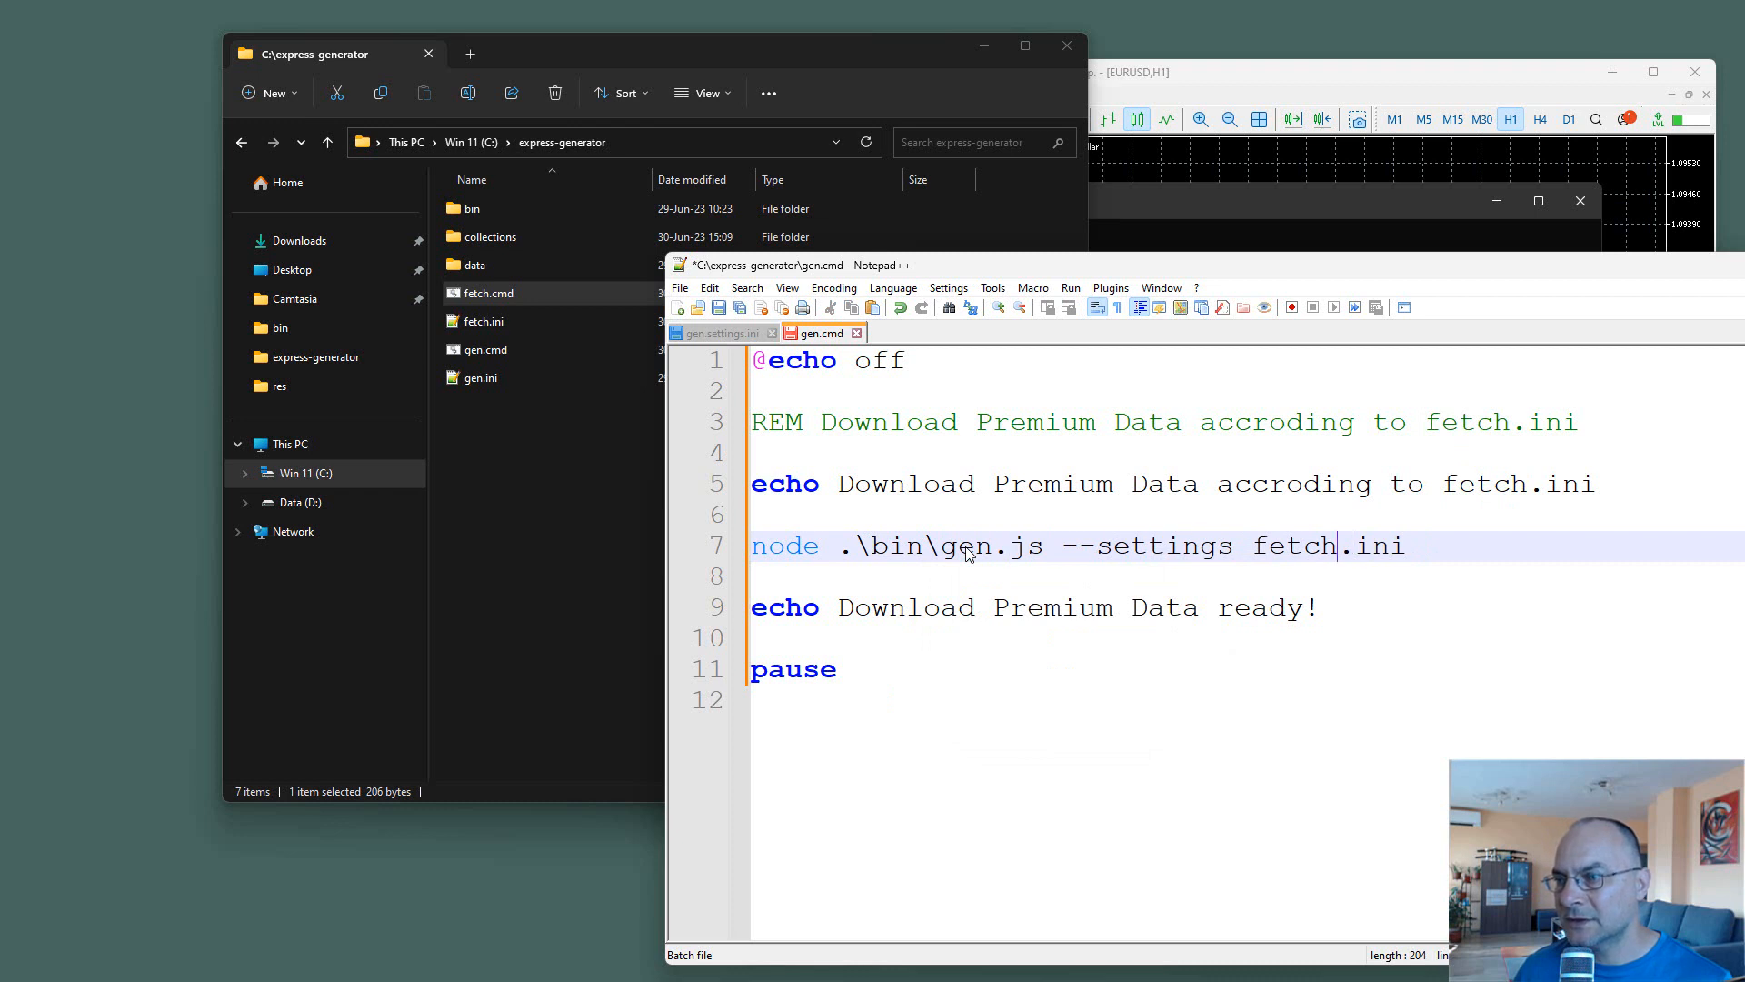
key("ctrl+shift+Left")
type("gen")
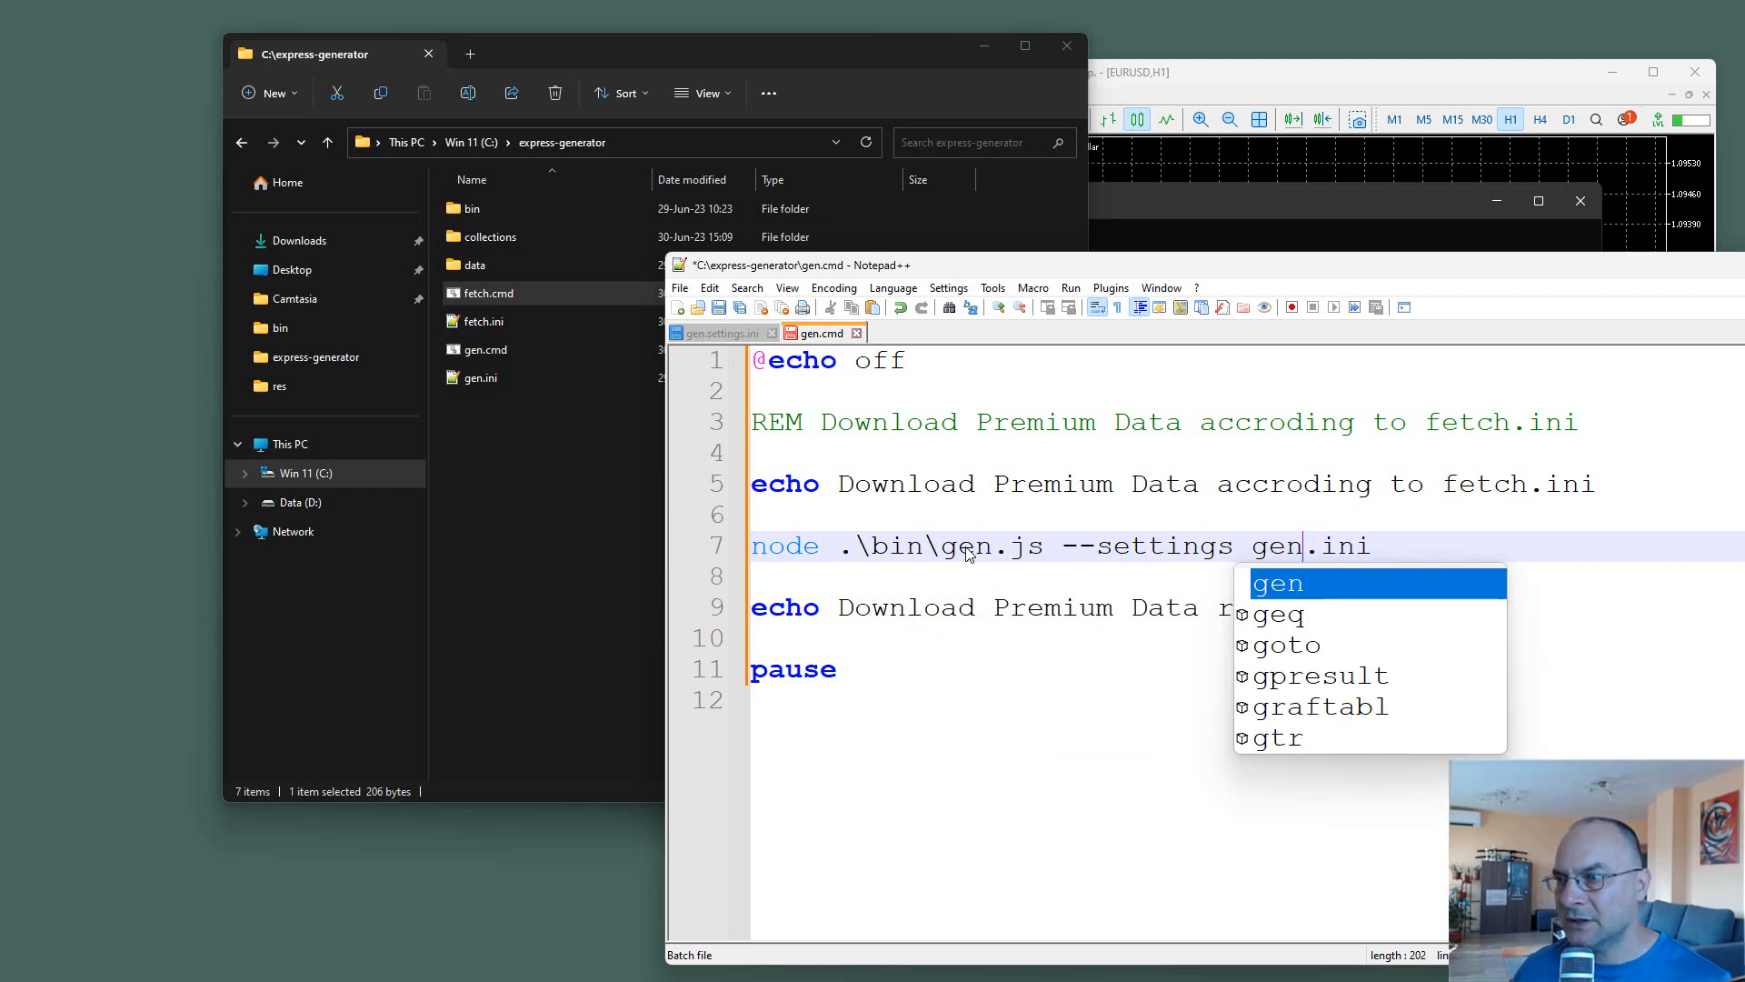
left_click(1469, 525)
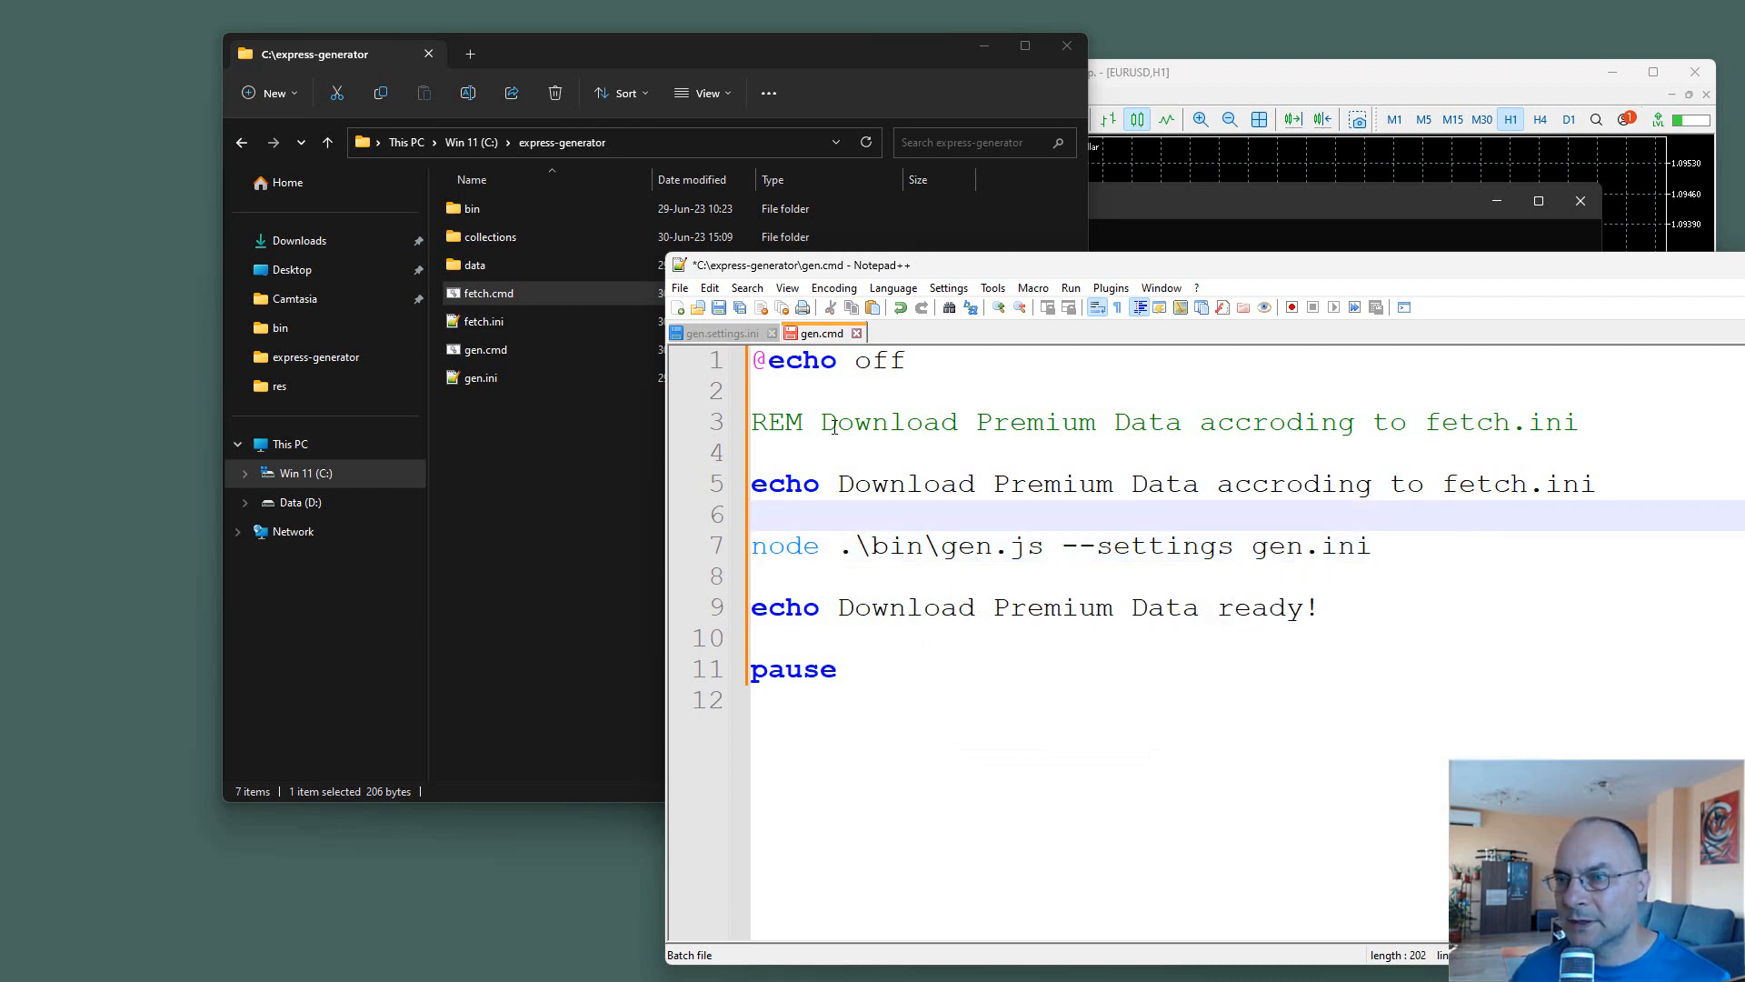
Replace the REM comment text in gen.cmd with "Run Express Generator with gen.ini settings".
left_click_drag(822, 421, 1622, 425)
type("Run")
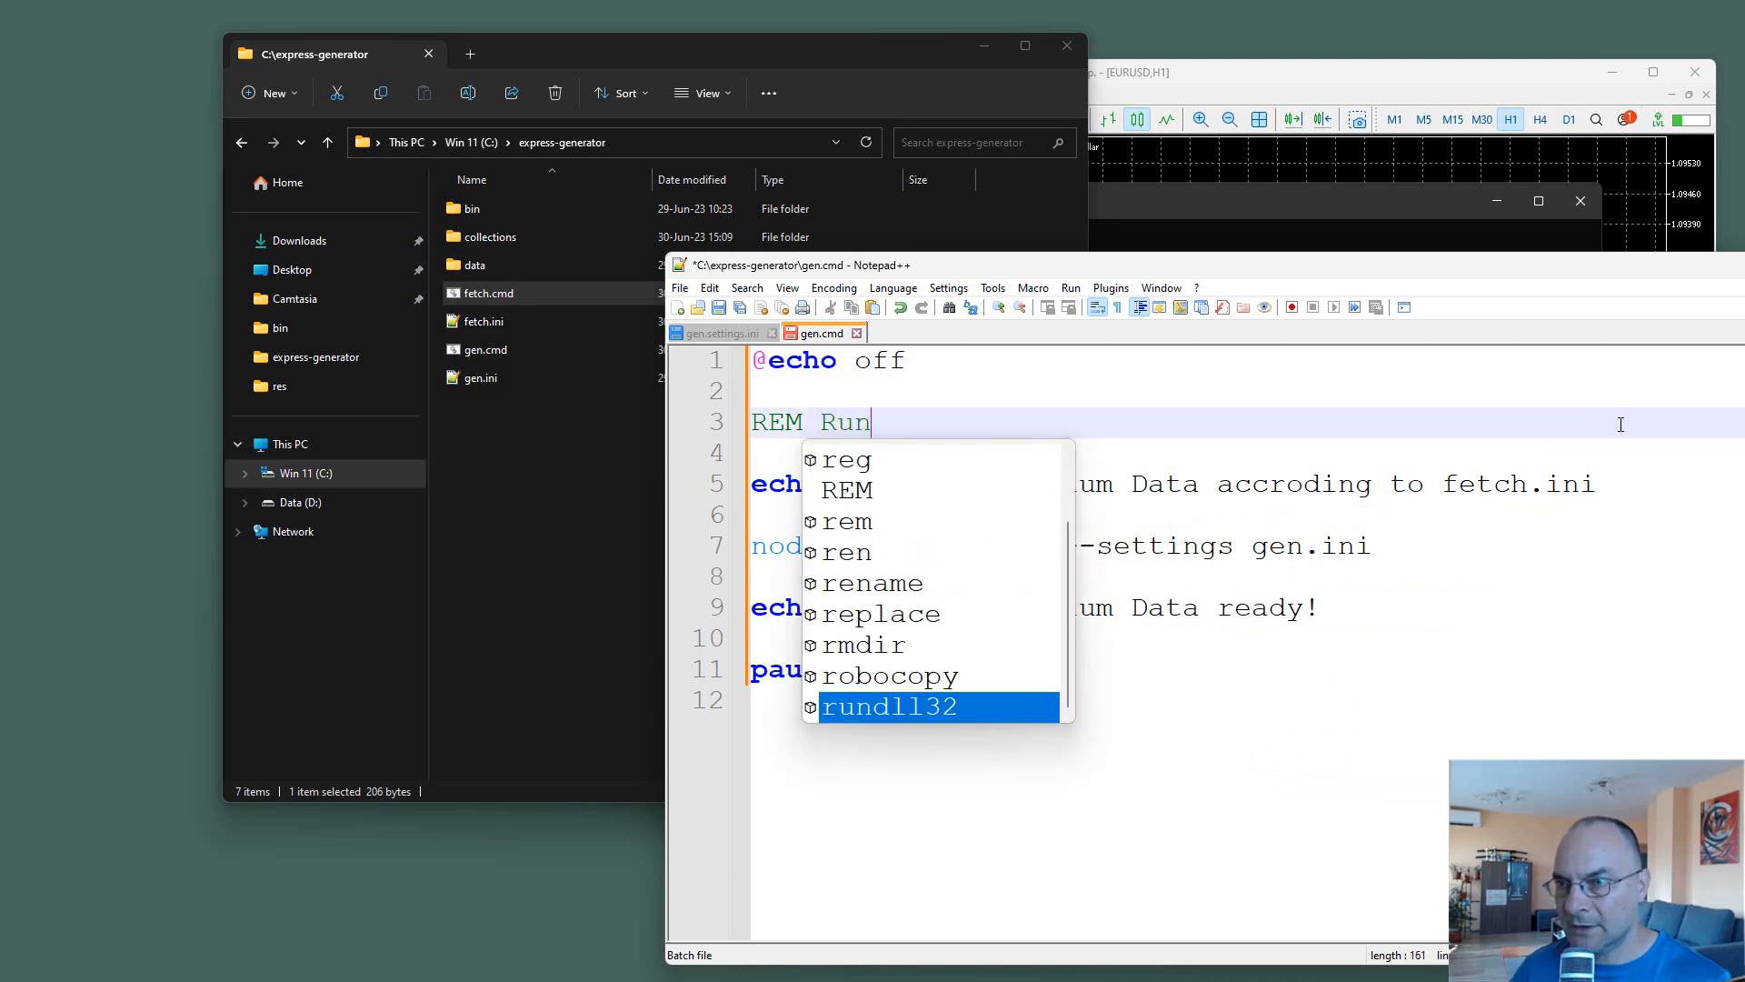
type(" Express")
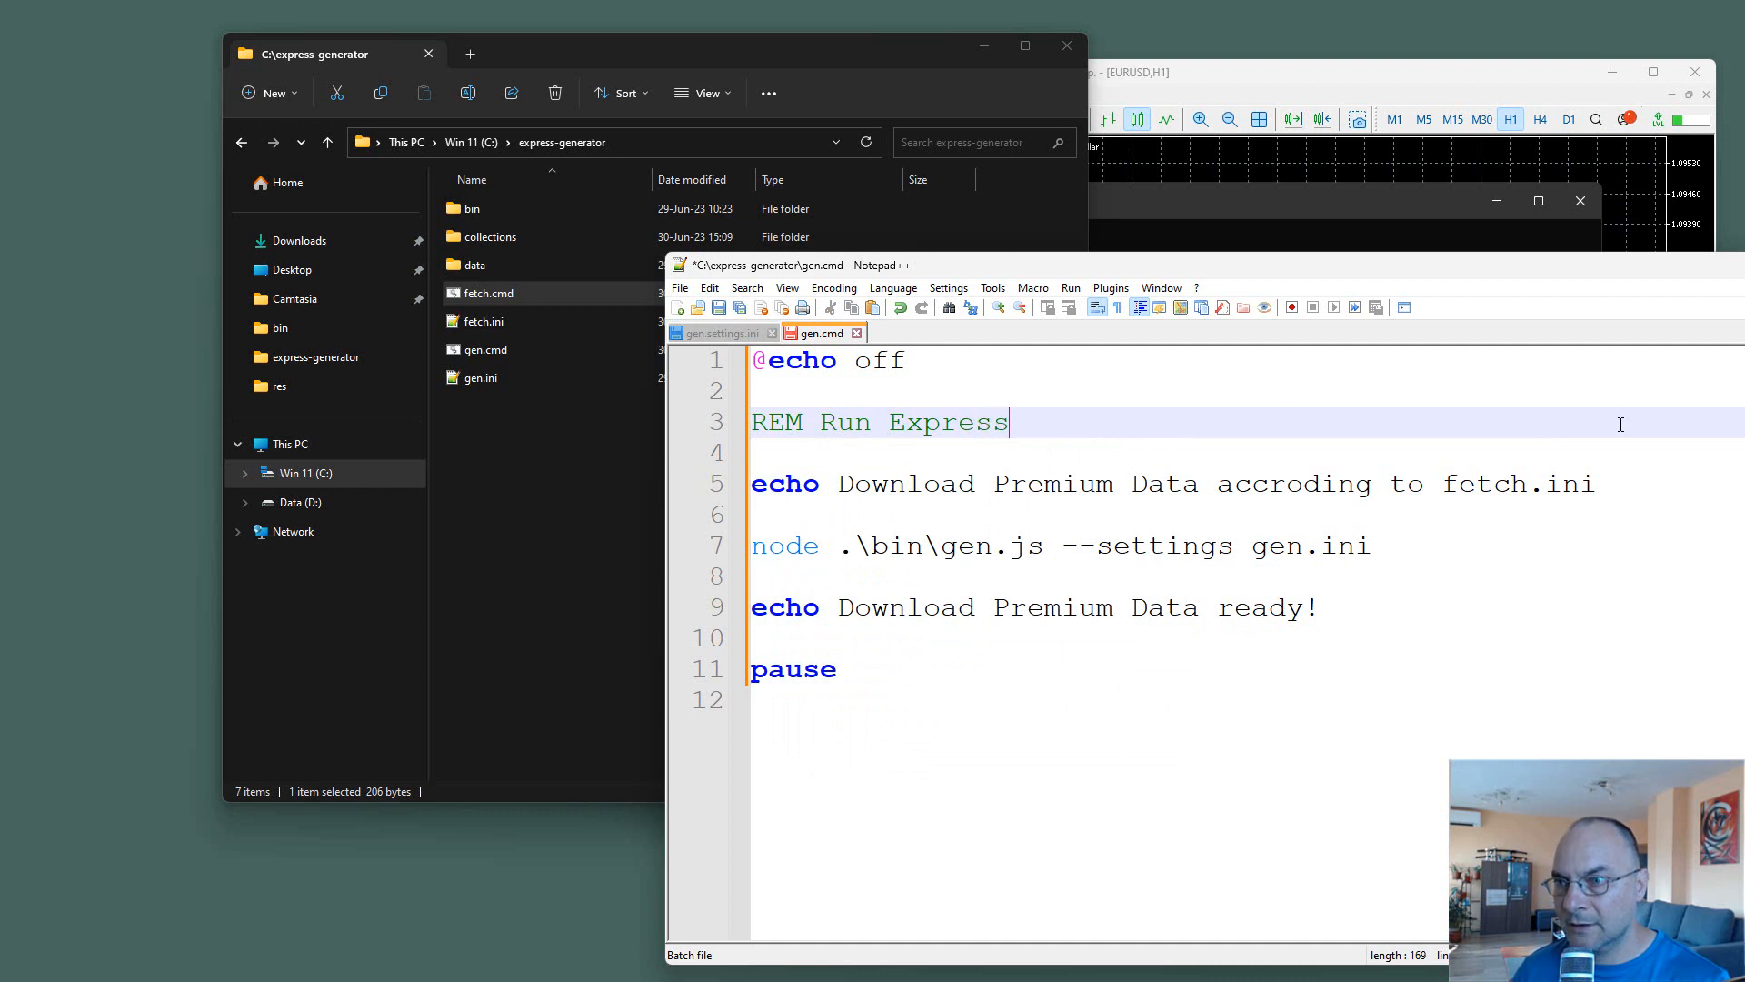
type(" Gener")
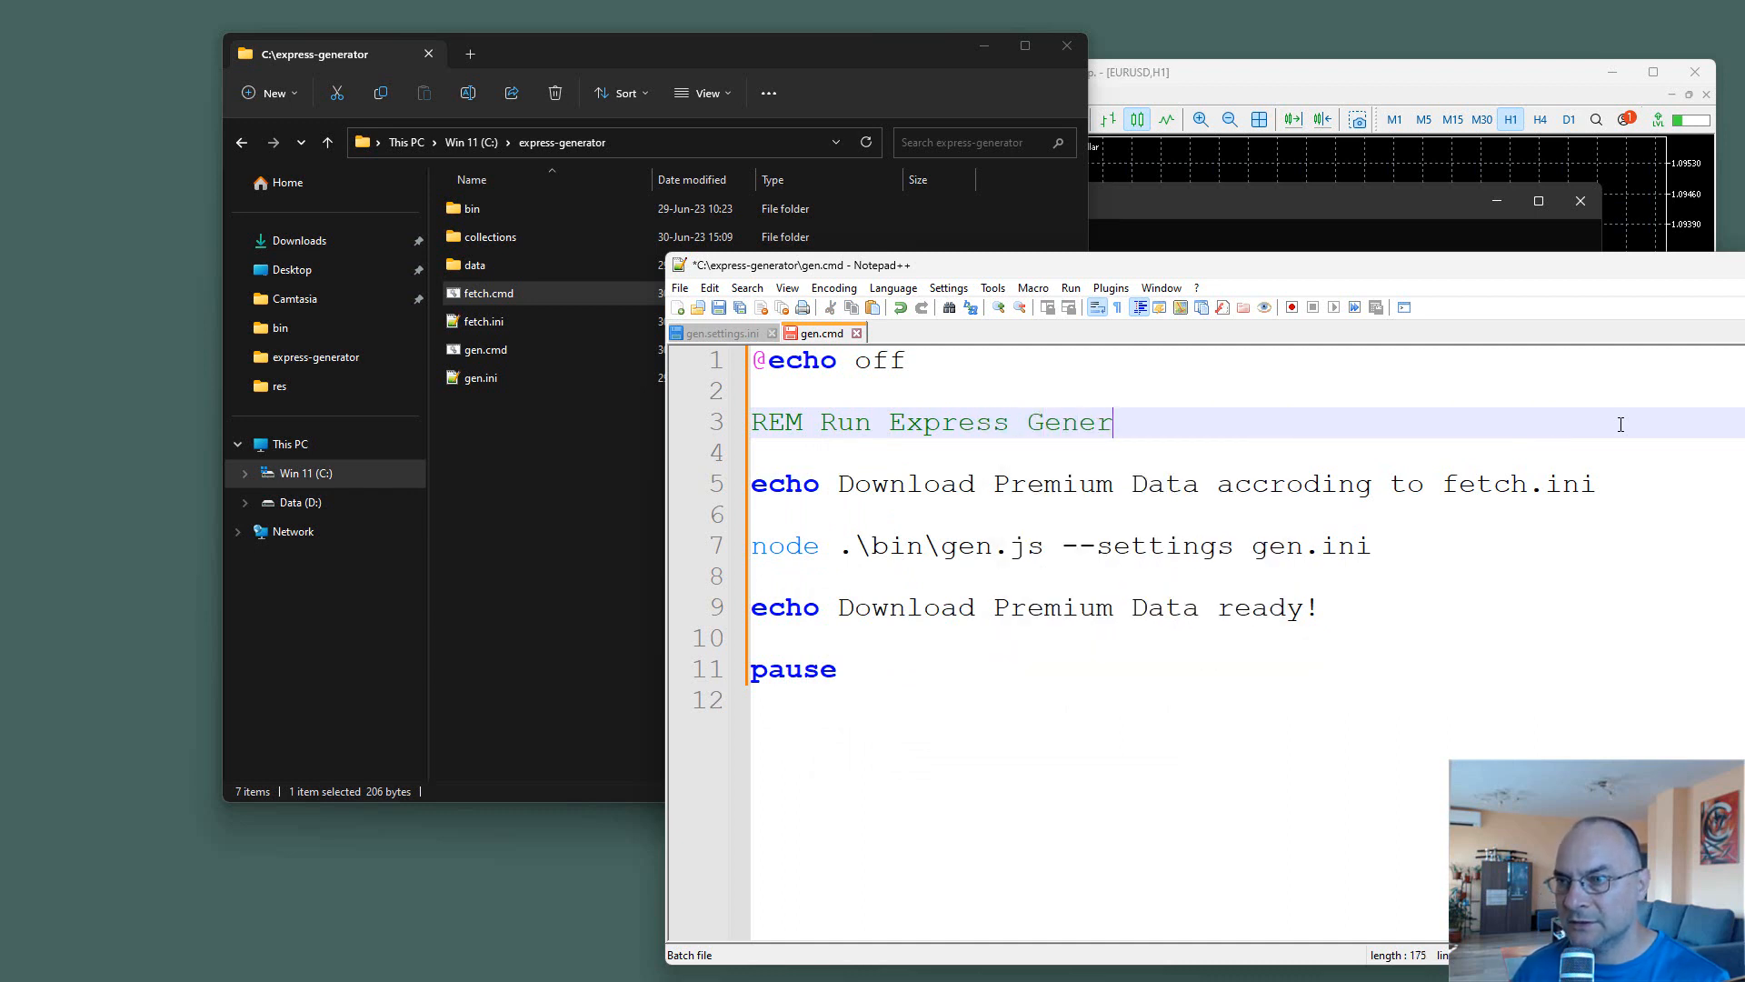
type("ator ")
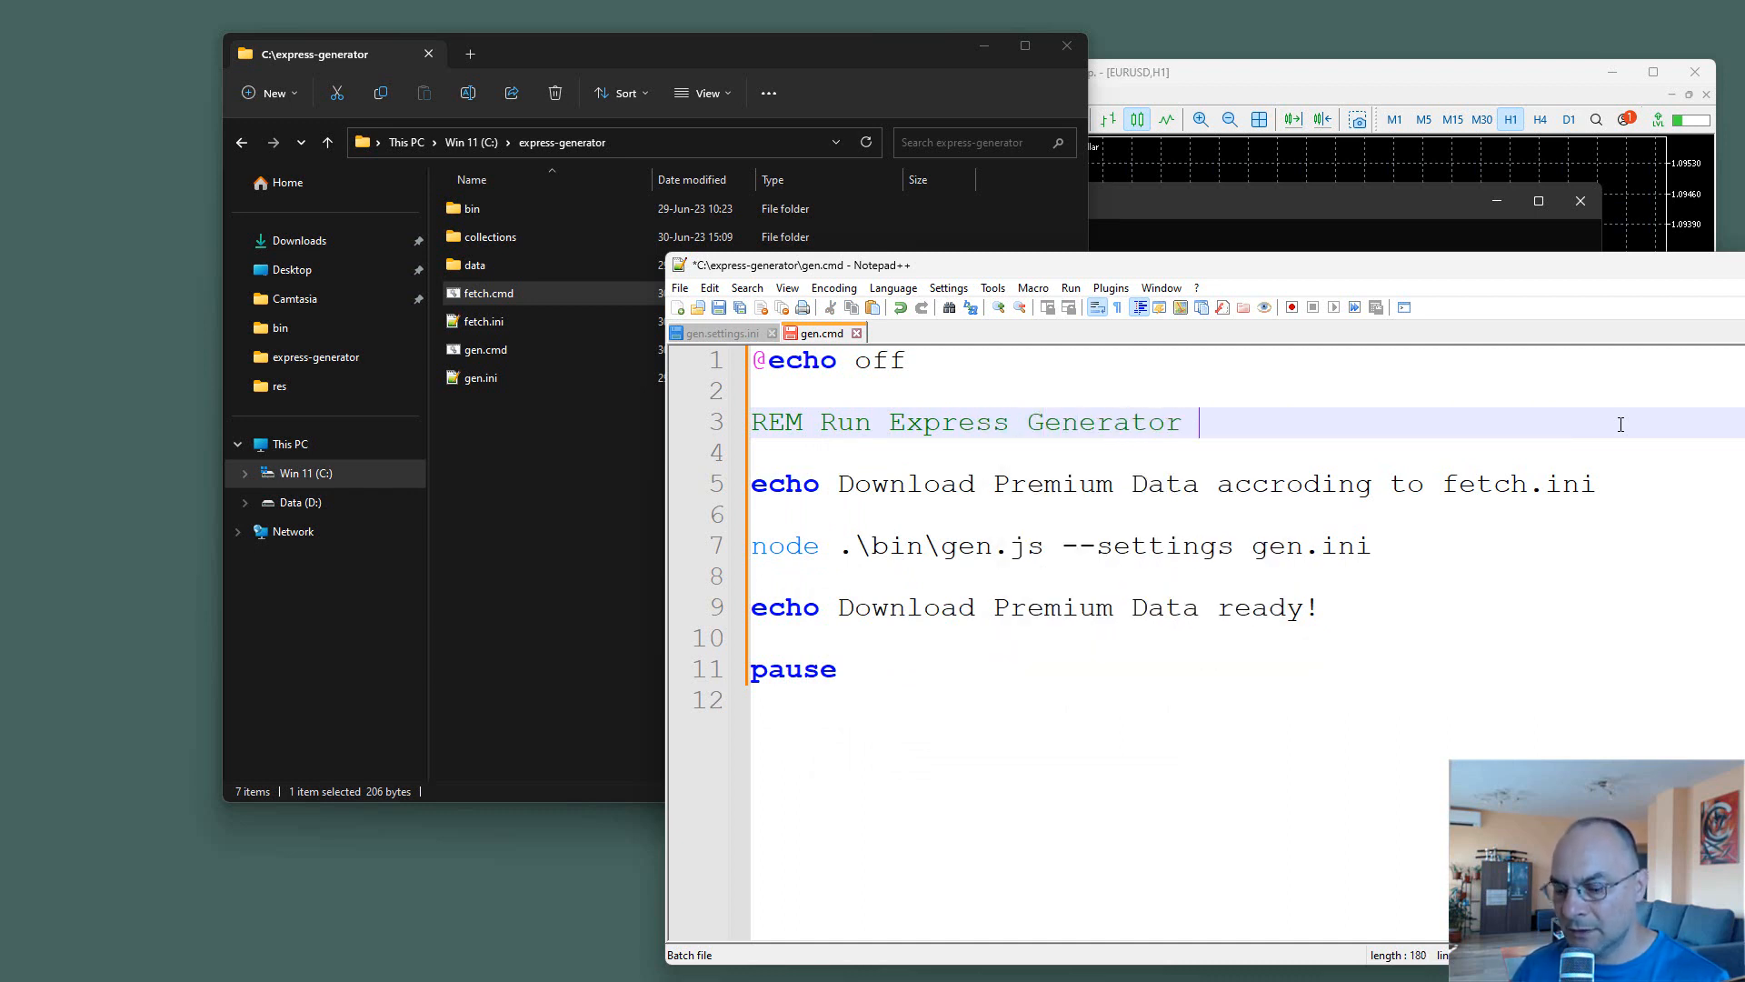
type("with ge")
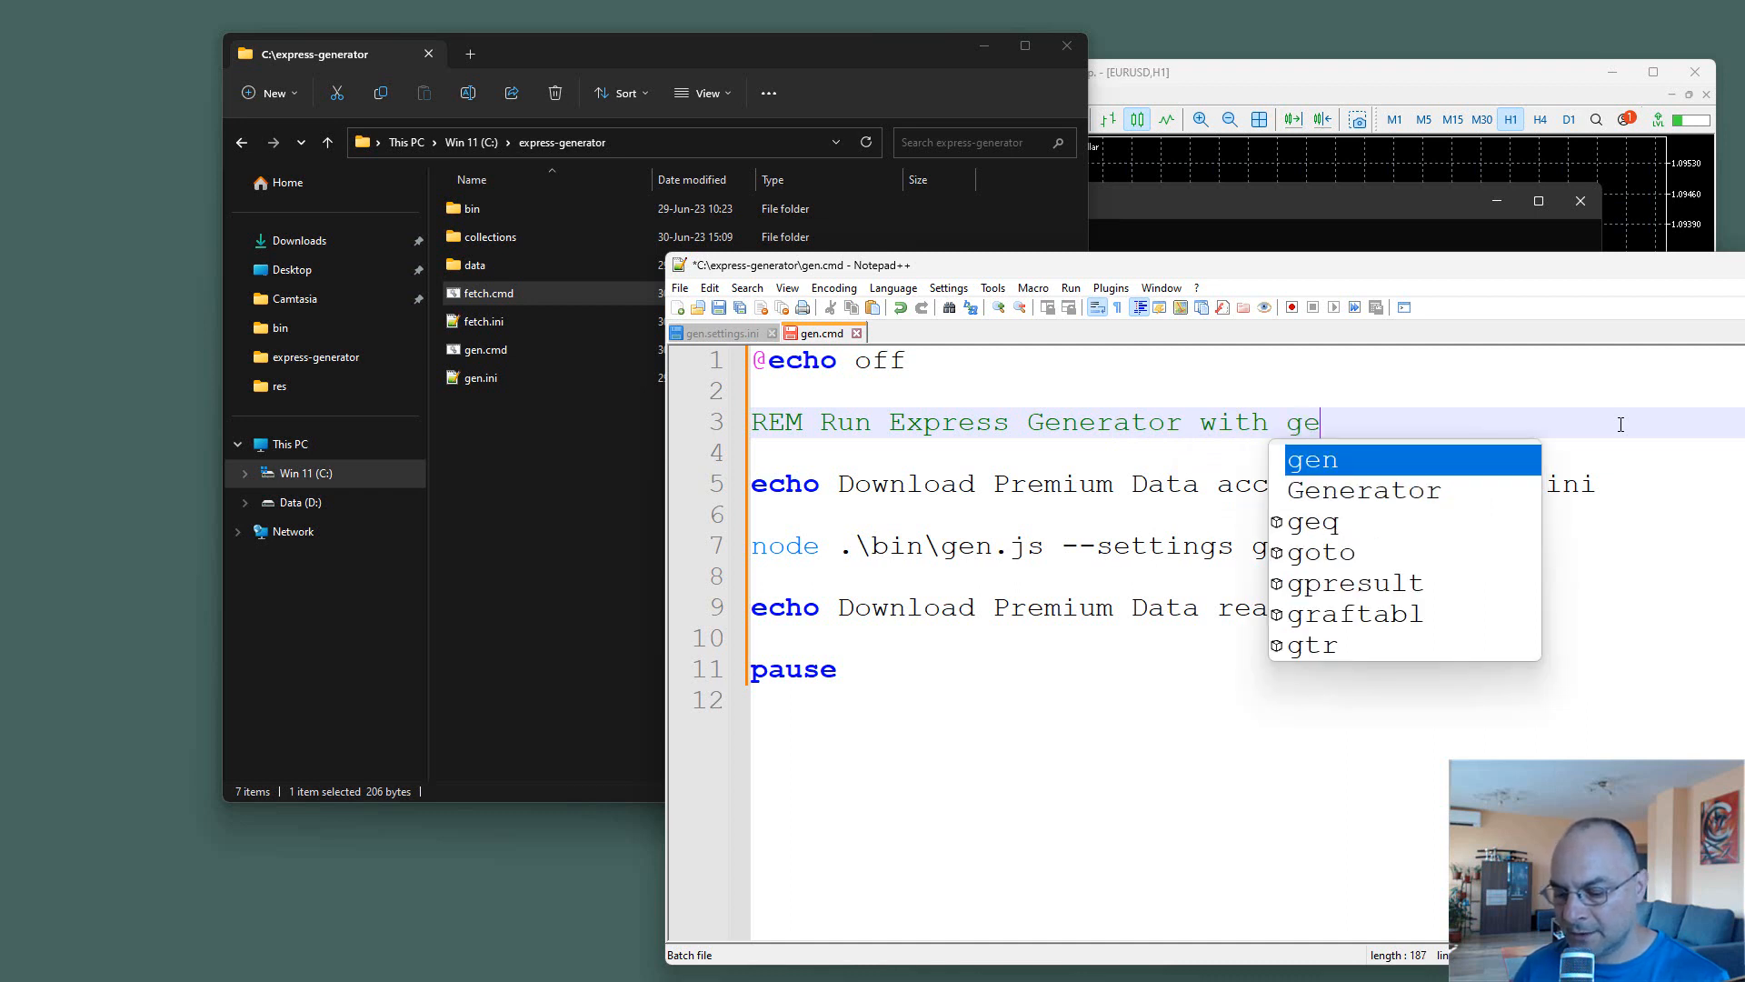
type("n.ini s")
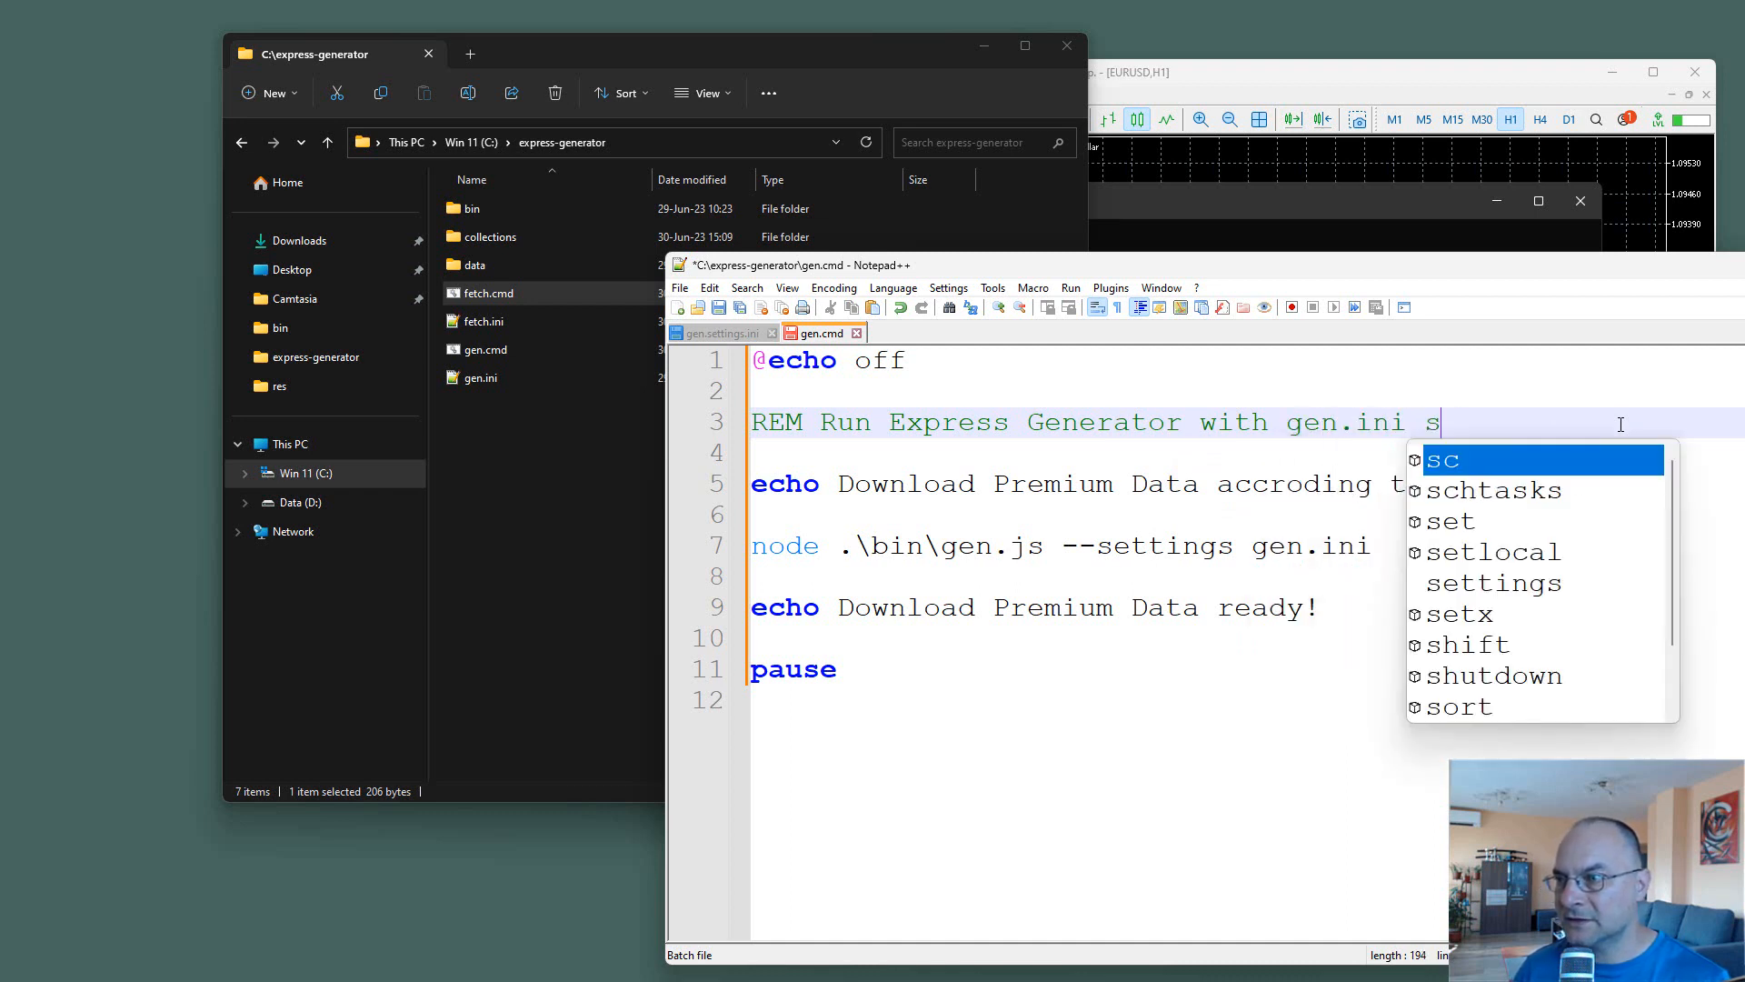
type("ettings")
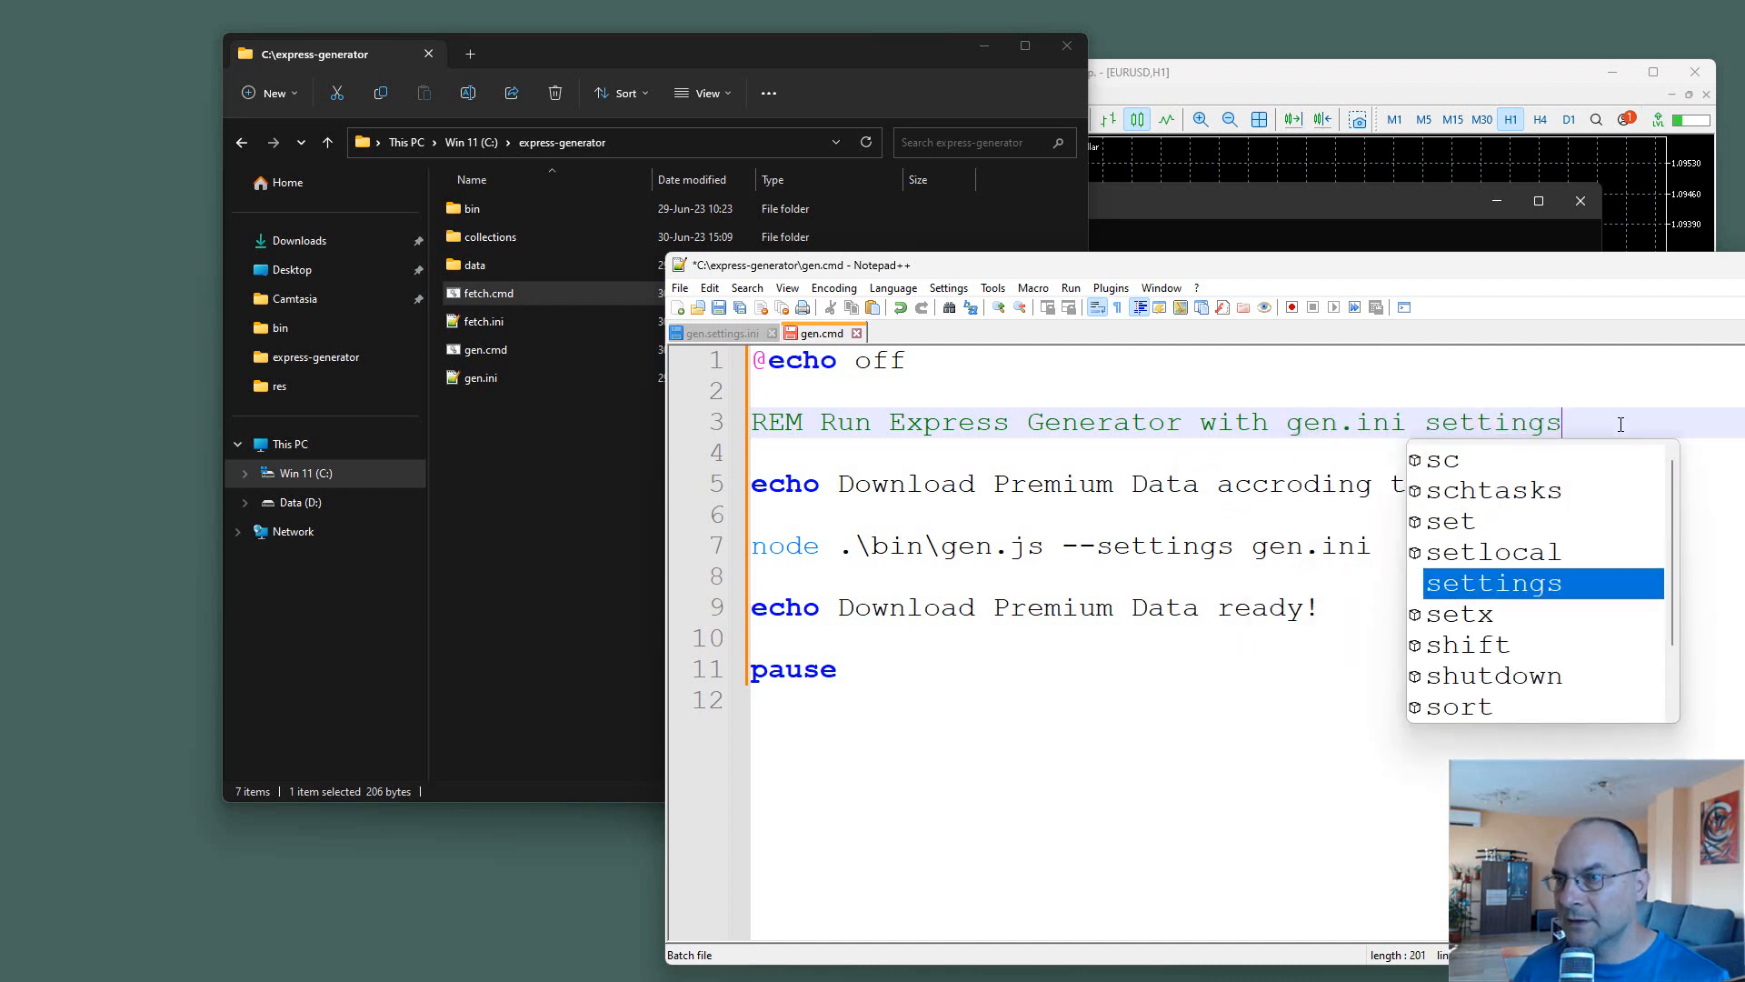
Copy the REM comment's text over the message of the first echo line in gen.cmd.
key("ctrl+shift+Left")
key("ctrl+shift+Left")
key("ctrl+shift+Left")
key("ctrl+shift+Left")
key("ctrl+shift+Left")
key("ctrl+shift+Left")
key("ctrl+shift+Left")
key("ctrl+shift+Left")
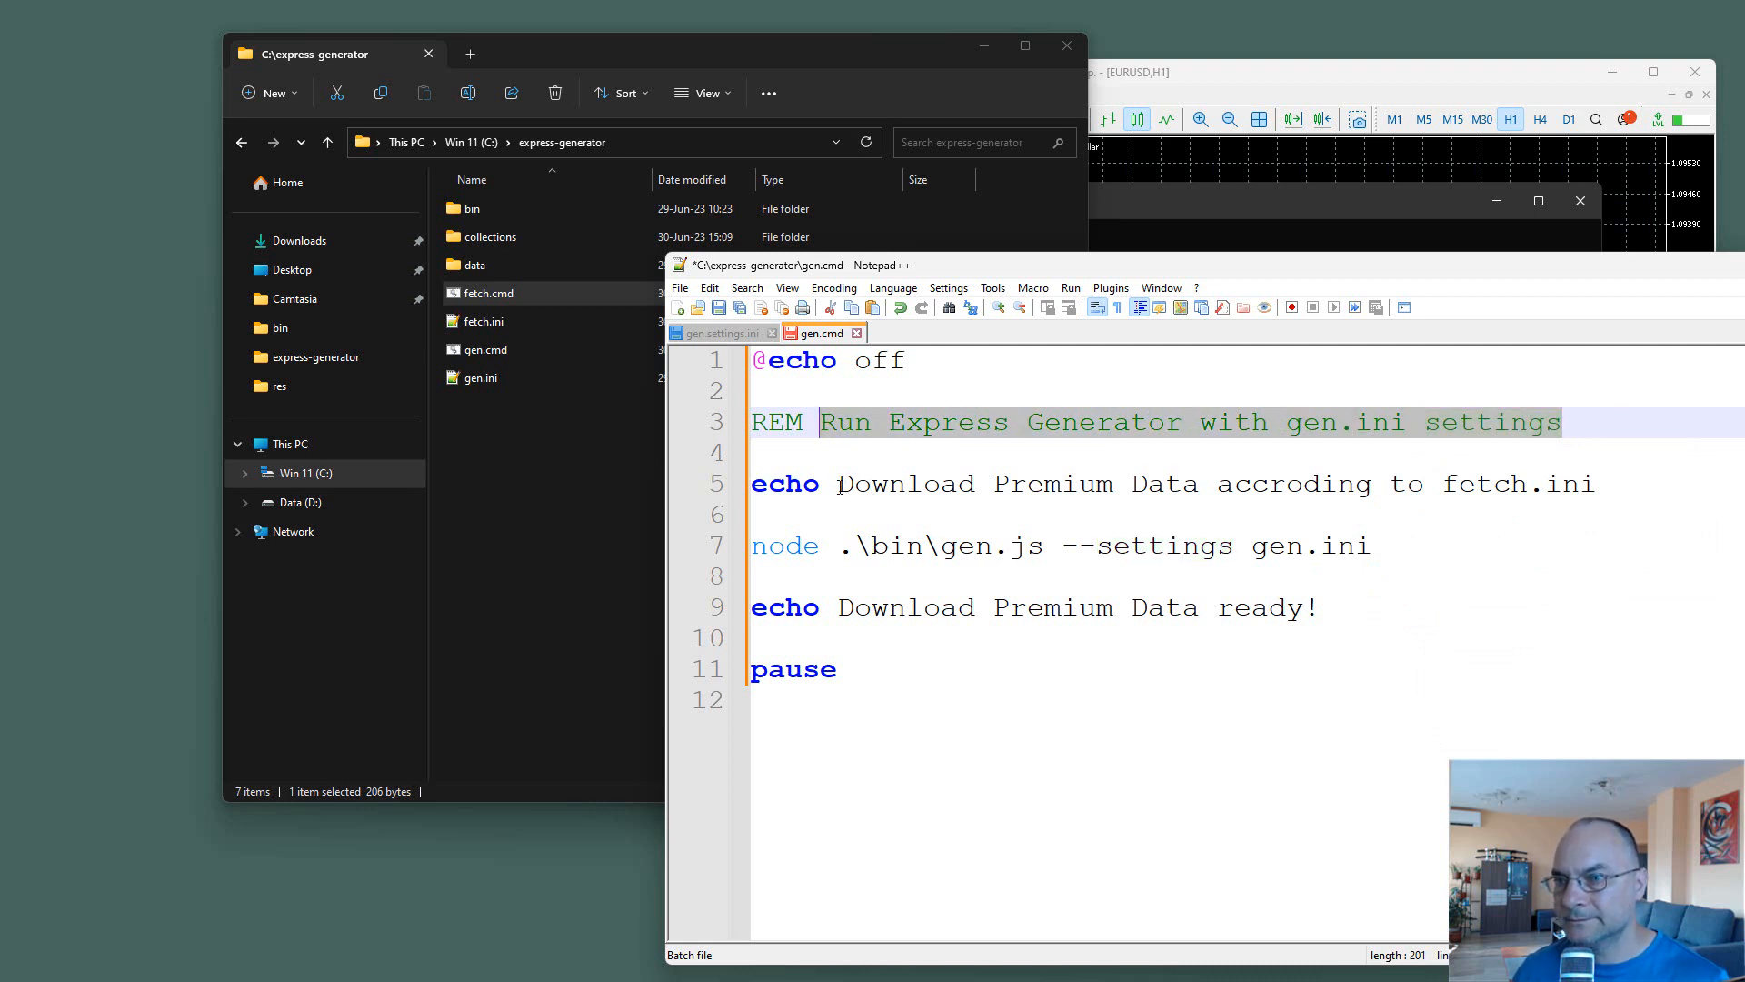
key("ctrl+c")
left_click_drag(837, 485, 1597, 486)
key("ctrl+v")
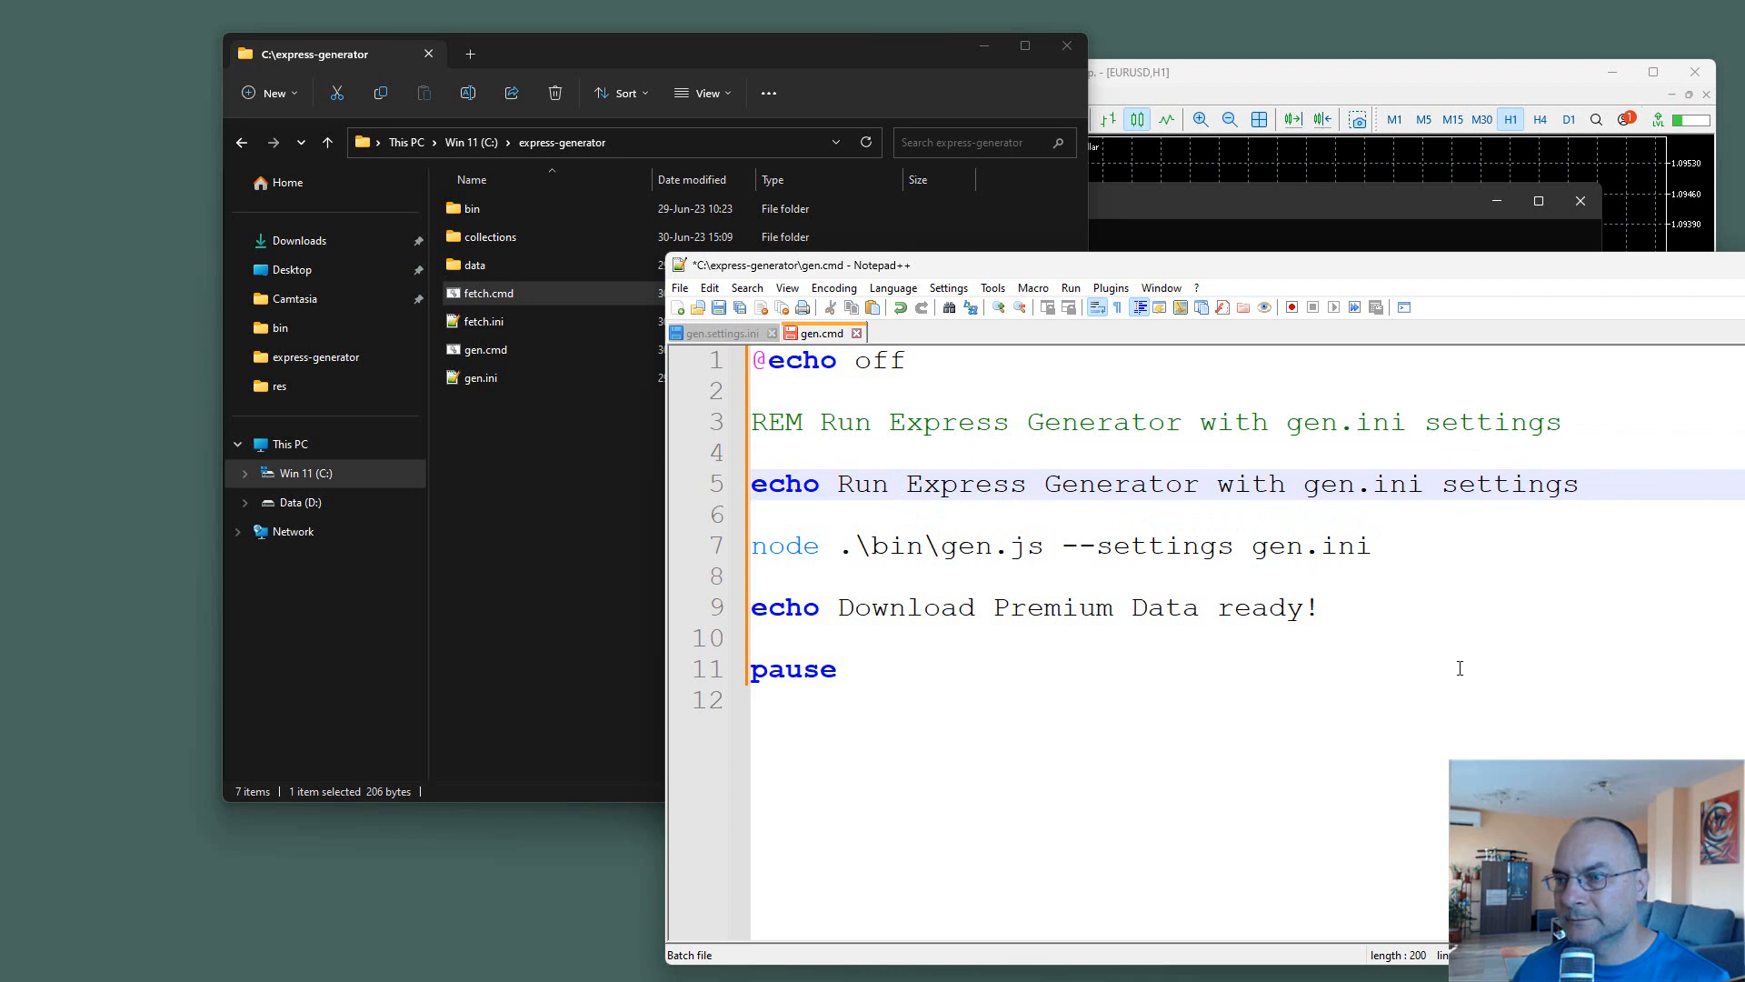
Change the final echo message in gen.cmd to "Generator is ready!" and save the file.
left_click_drag(839, 608, 1198, 607)
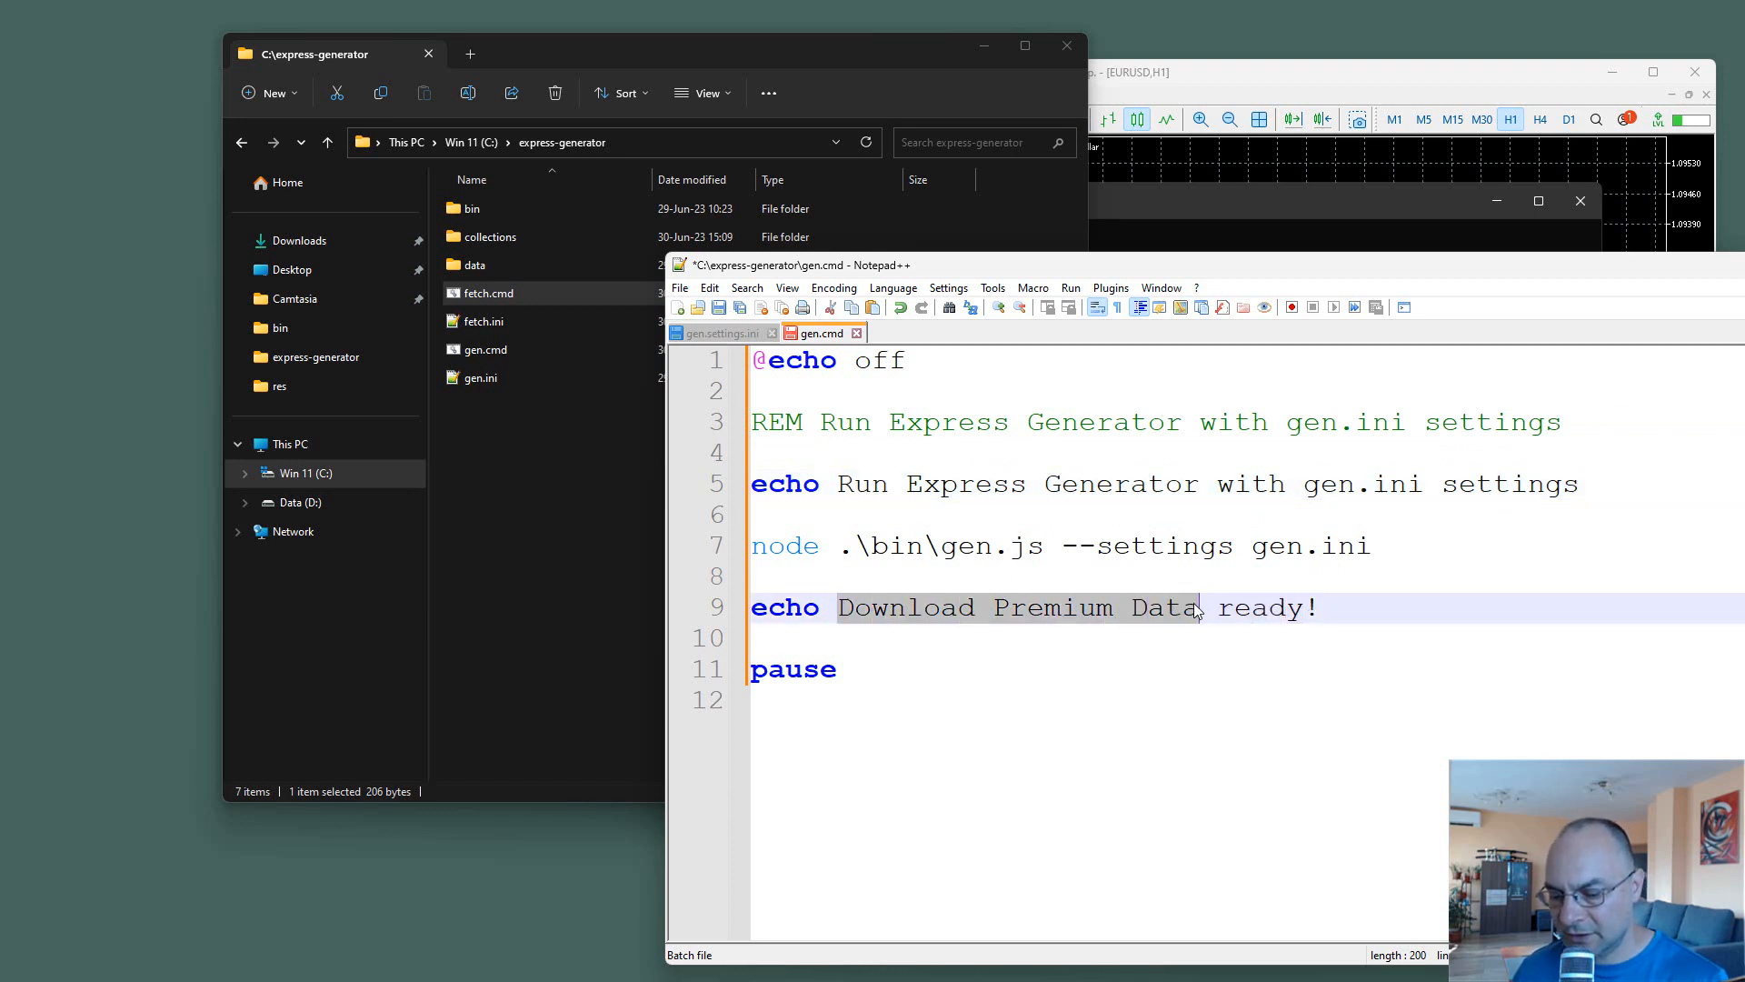
type("Generator is")
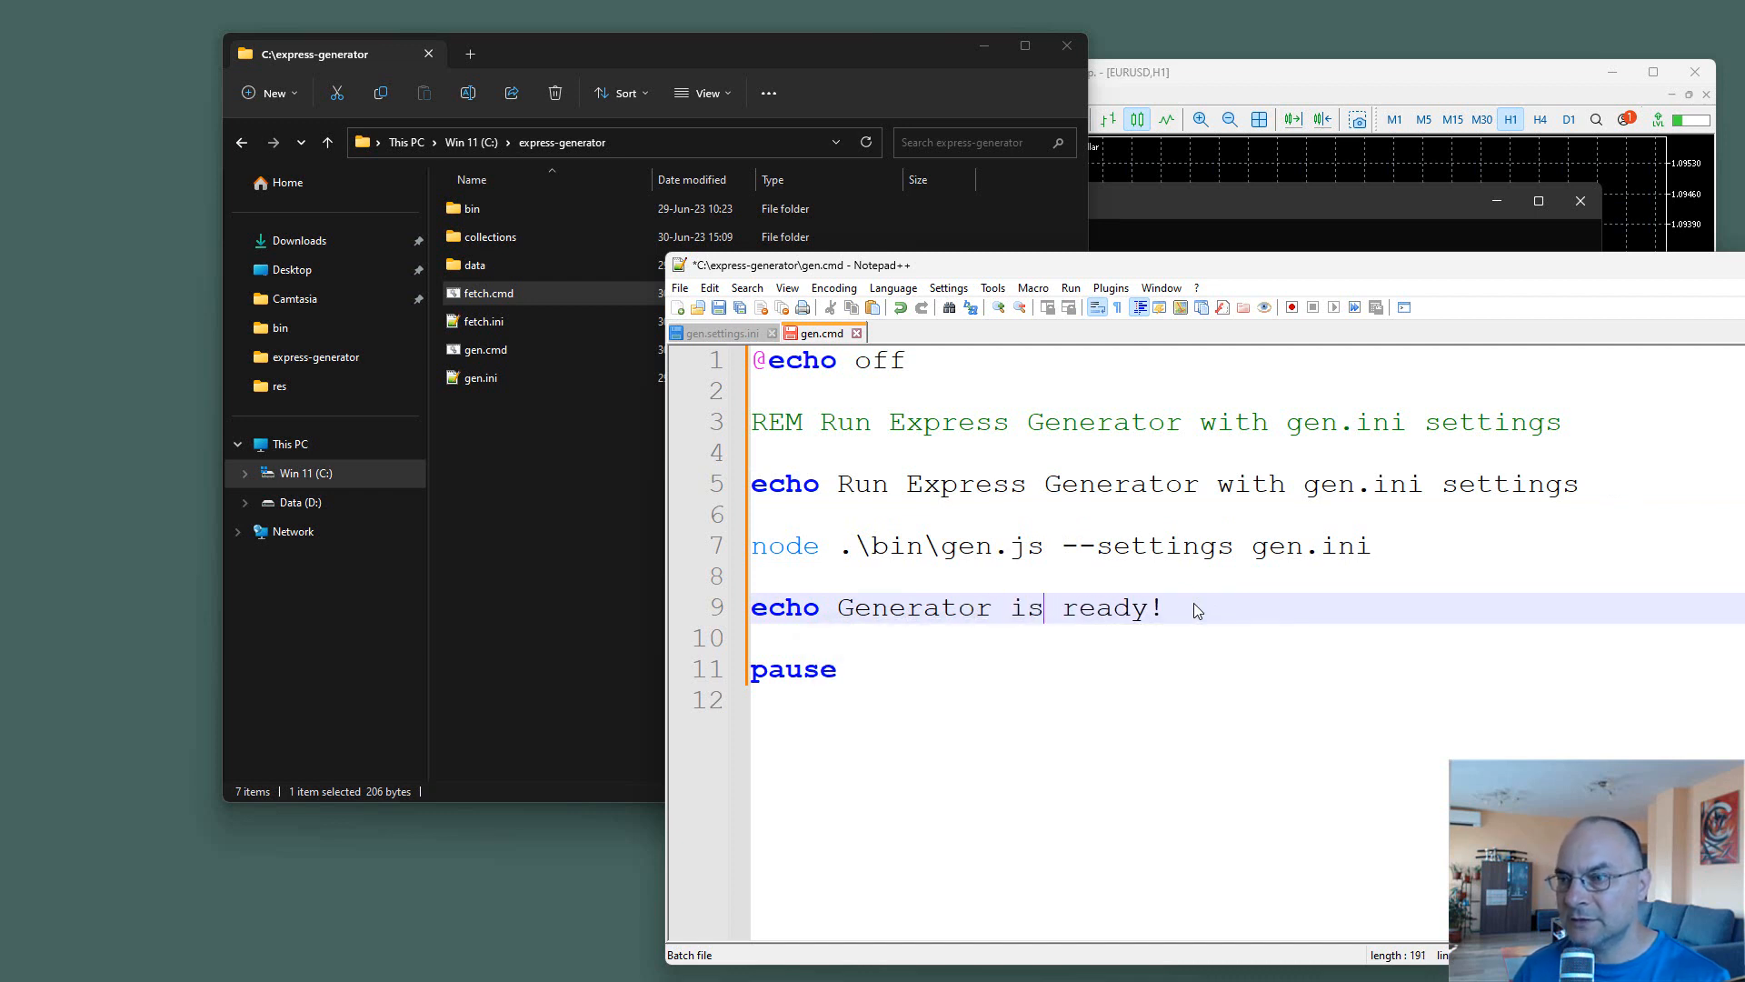
key("Down")
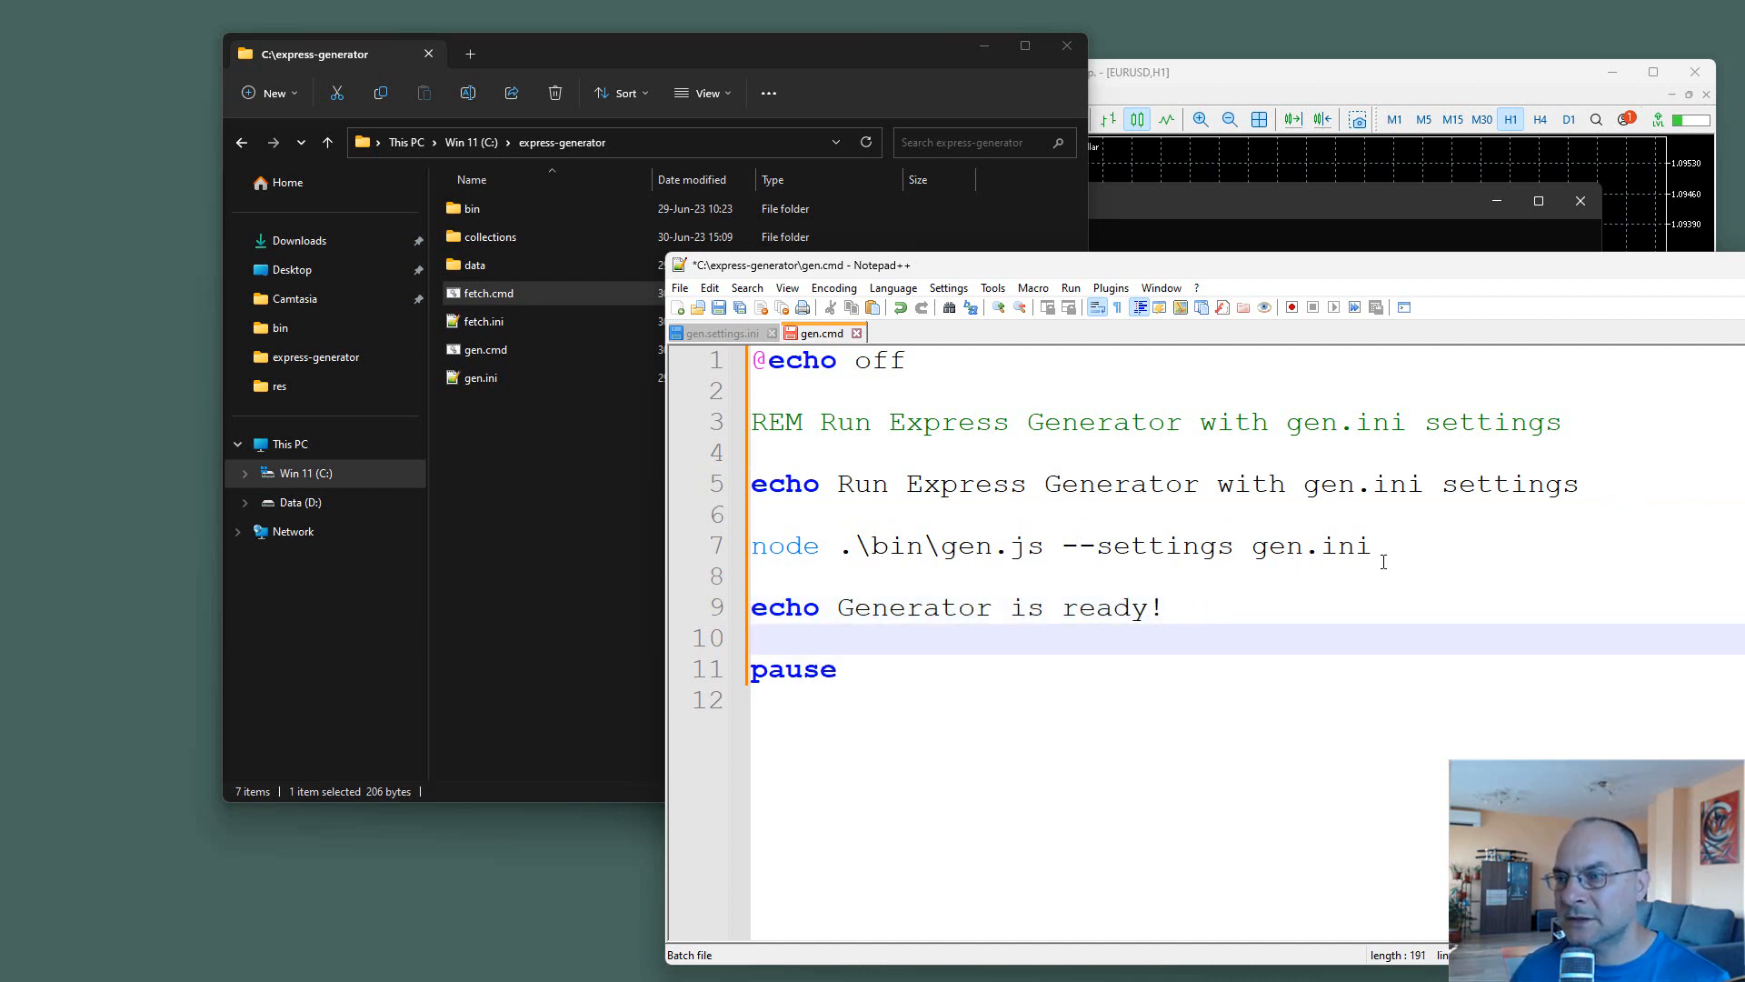
key("ctrl+s")
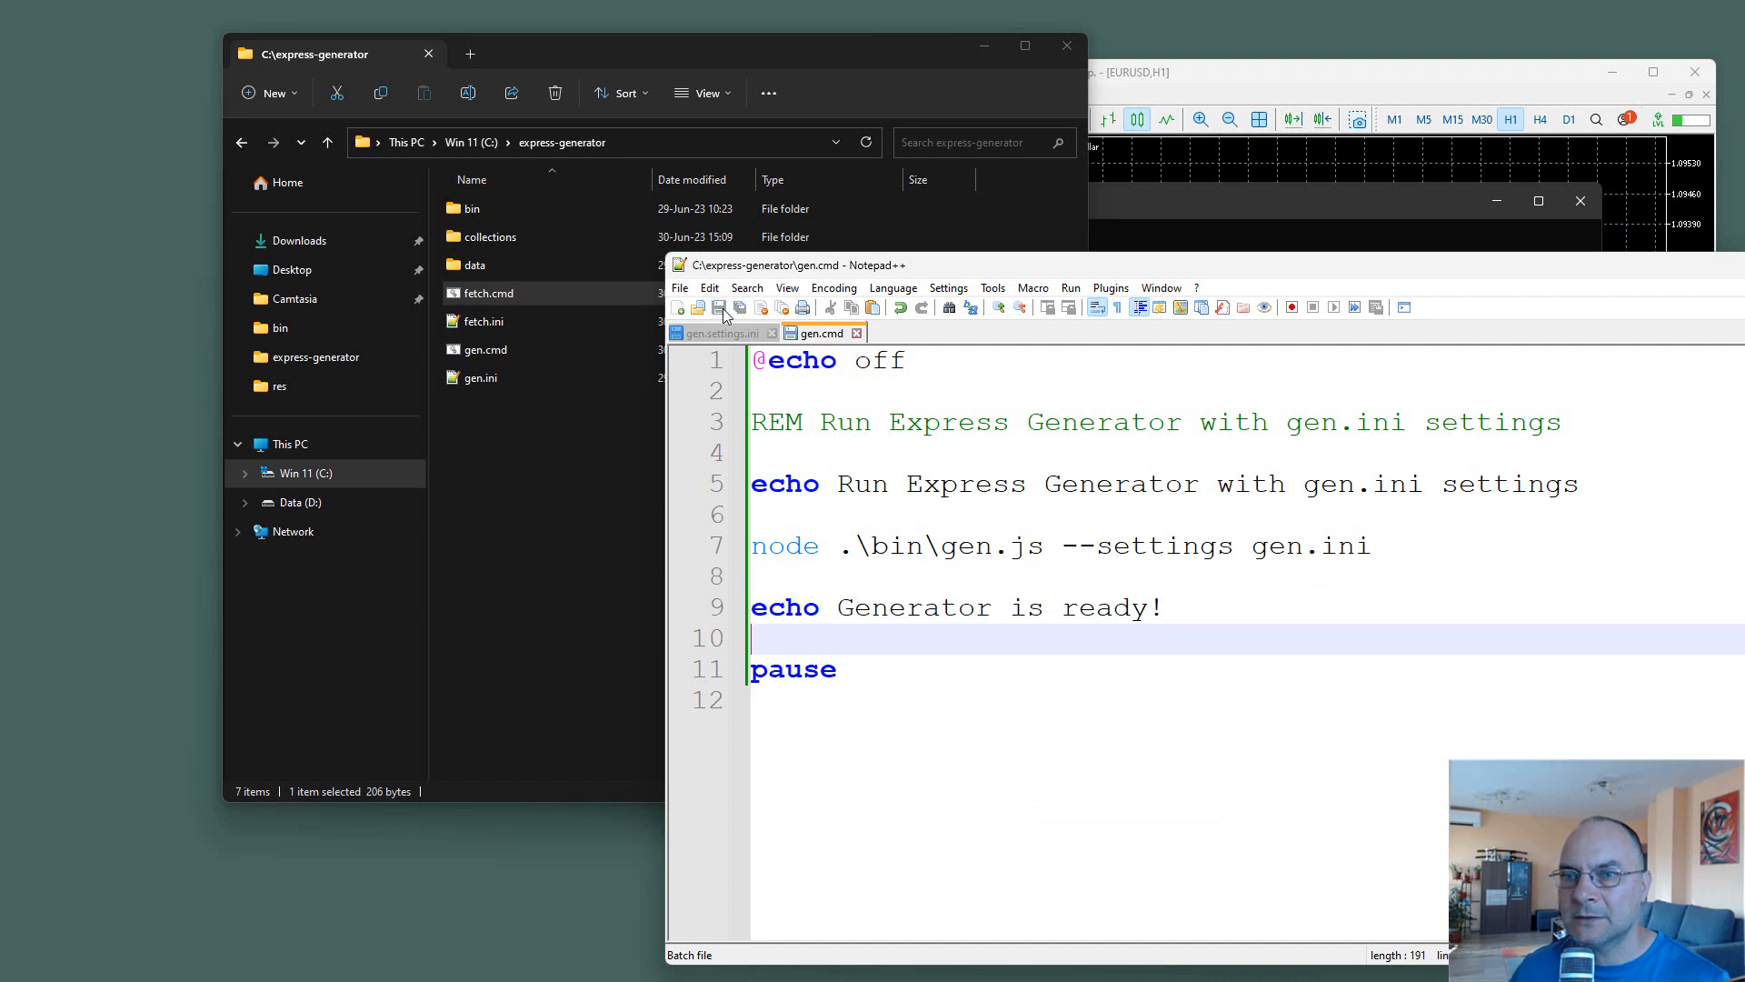
Open gen.ini, place gen.settings.ini beside it in a second view, and enlarge the editor window.
double_click(487, 379)
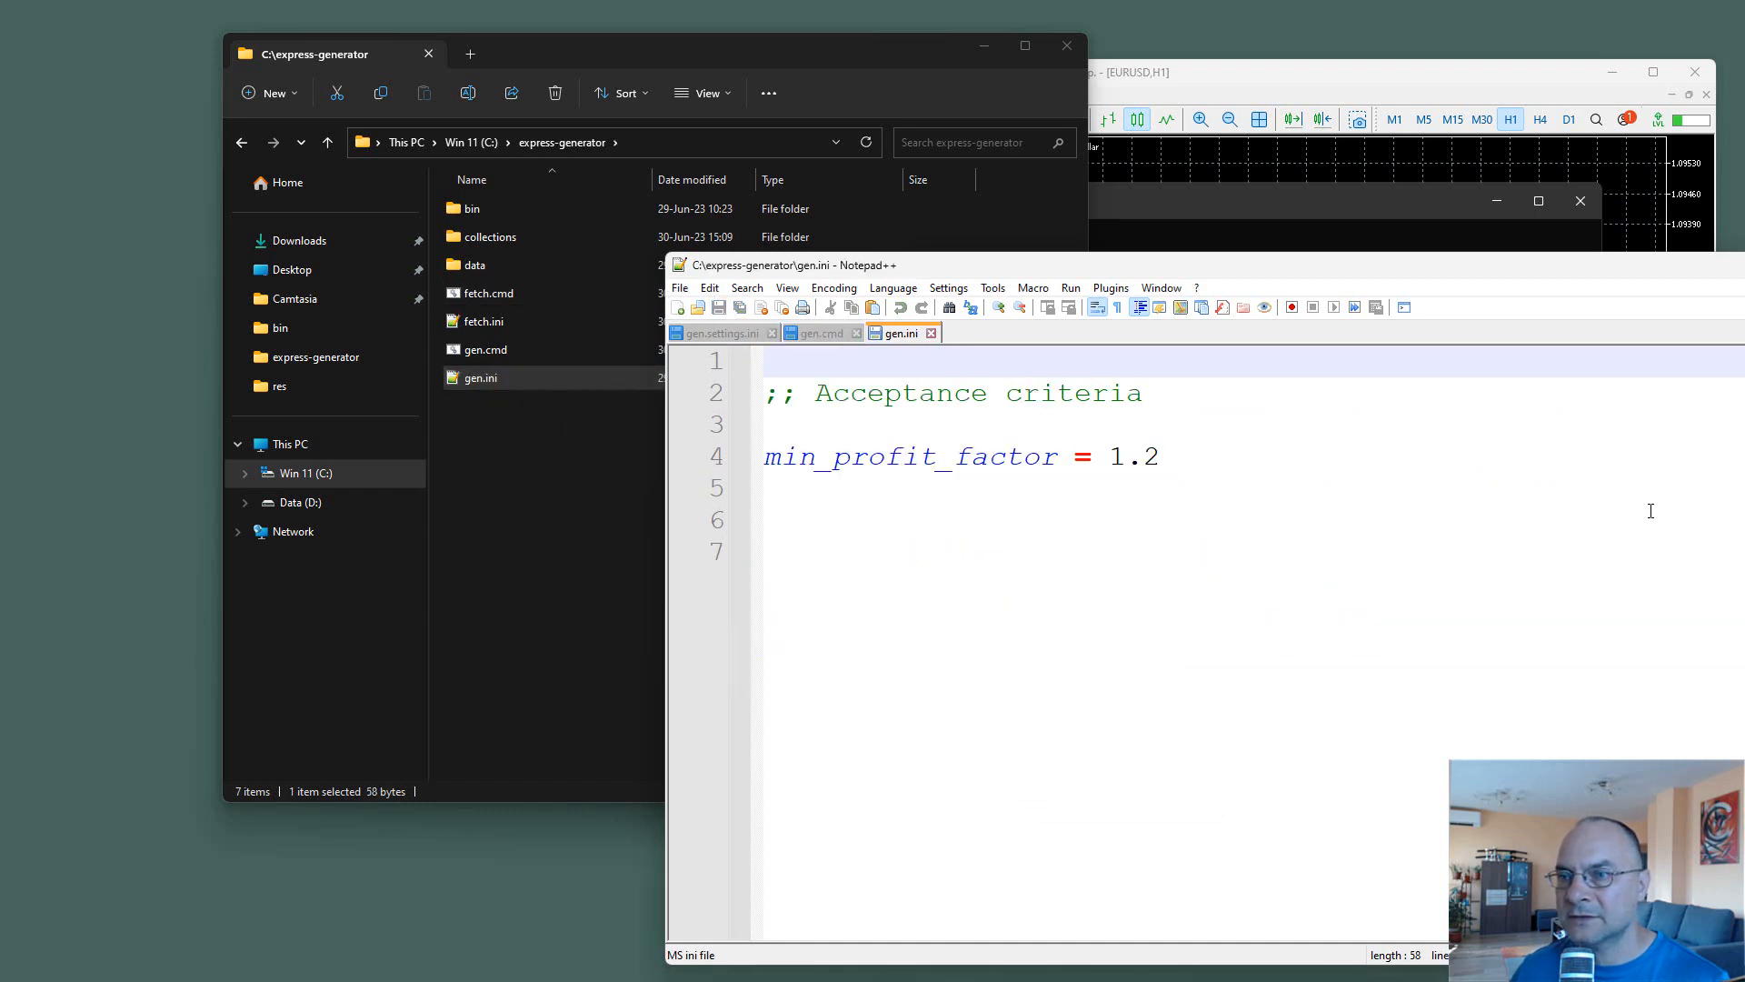
left_click(721, 333)
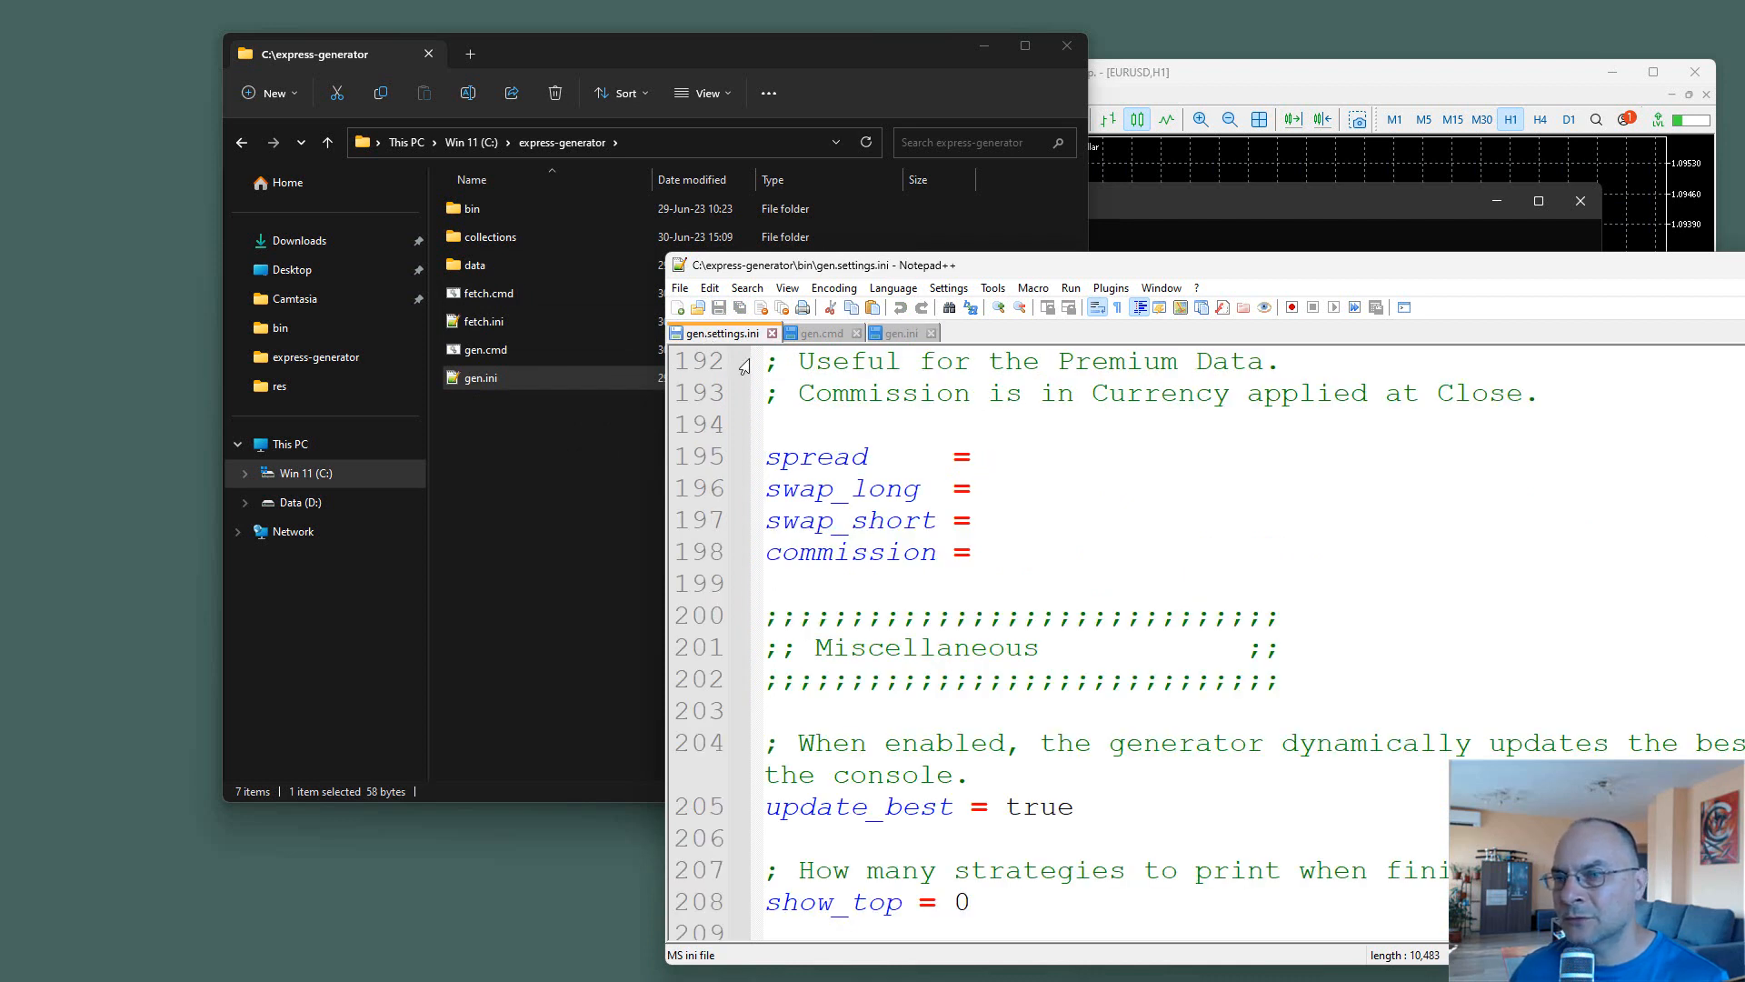
right_click(724, 338)
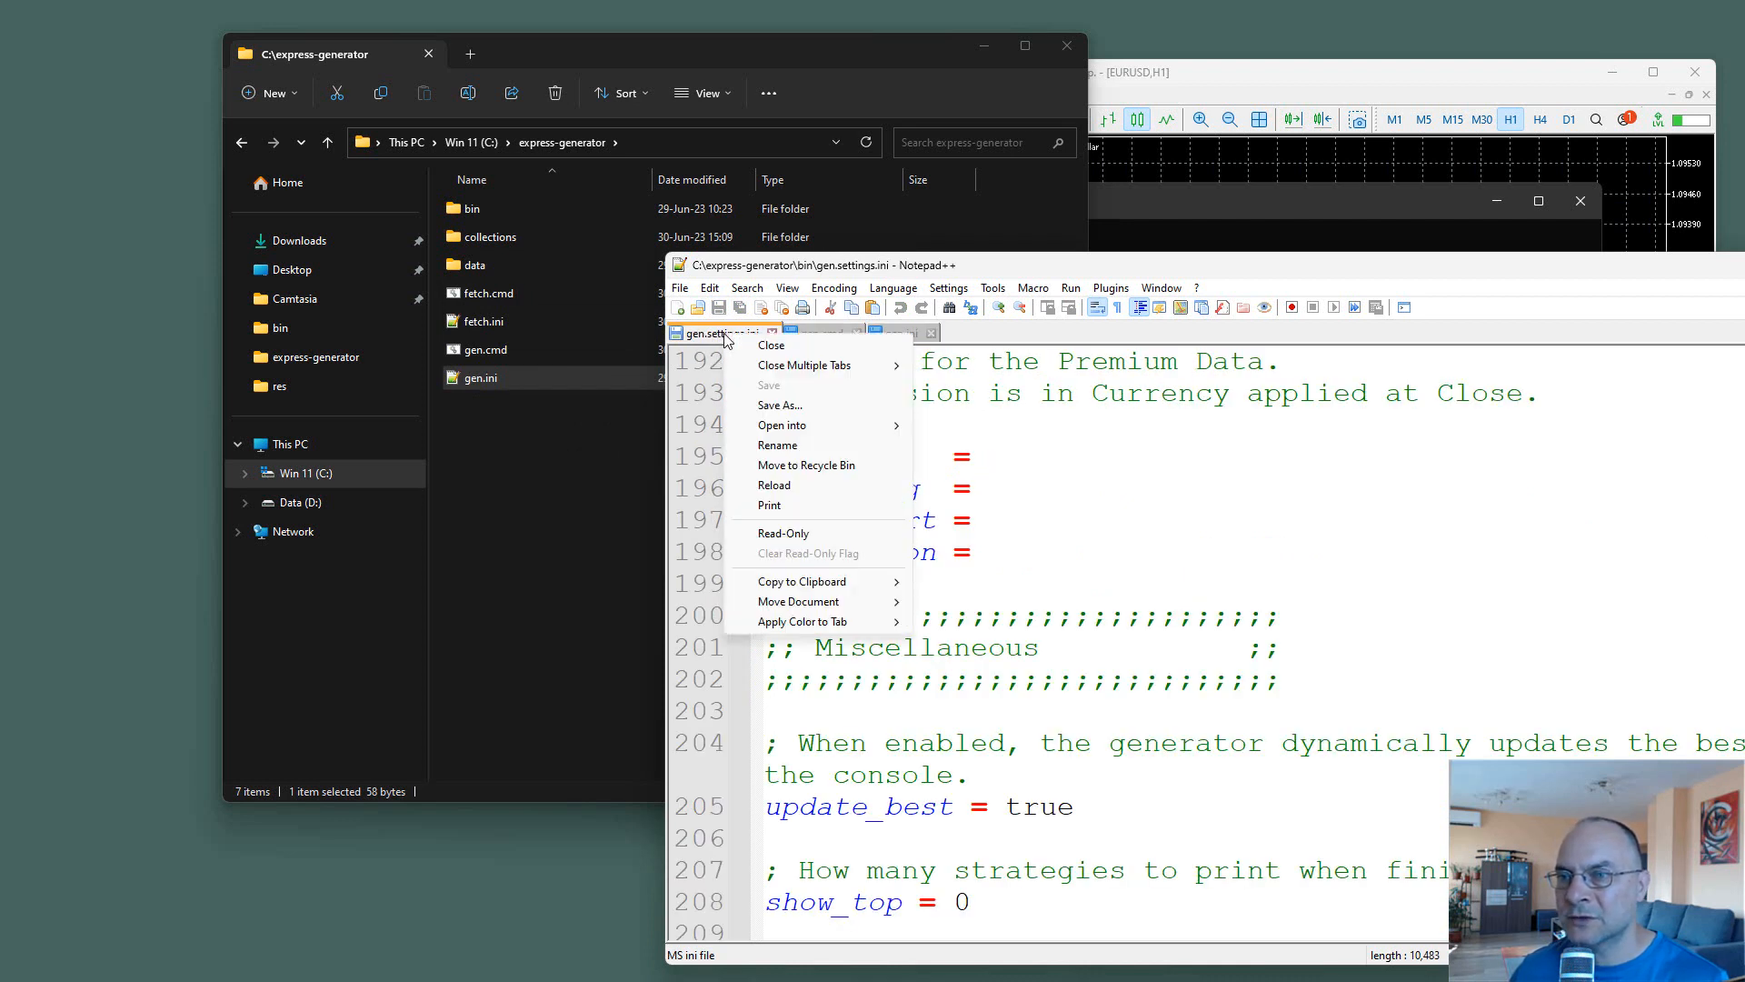
mouse_move(887, 601)
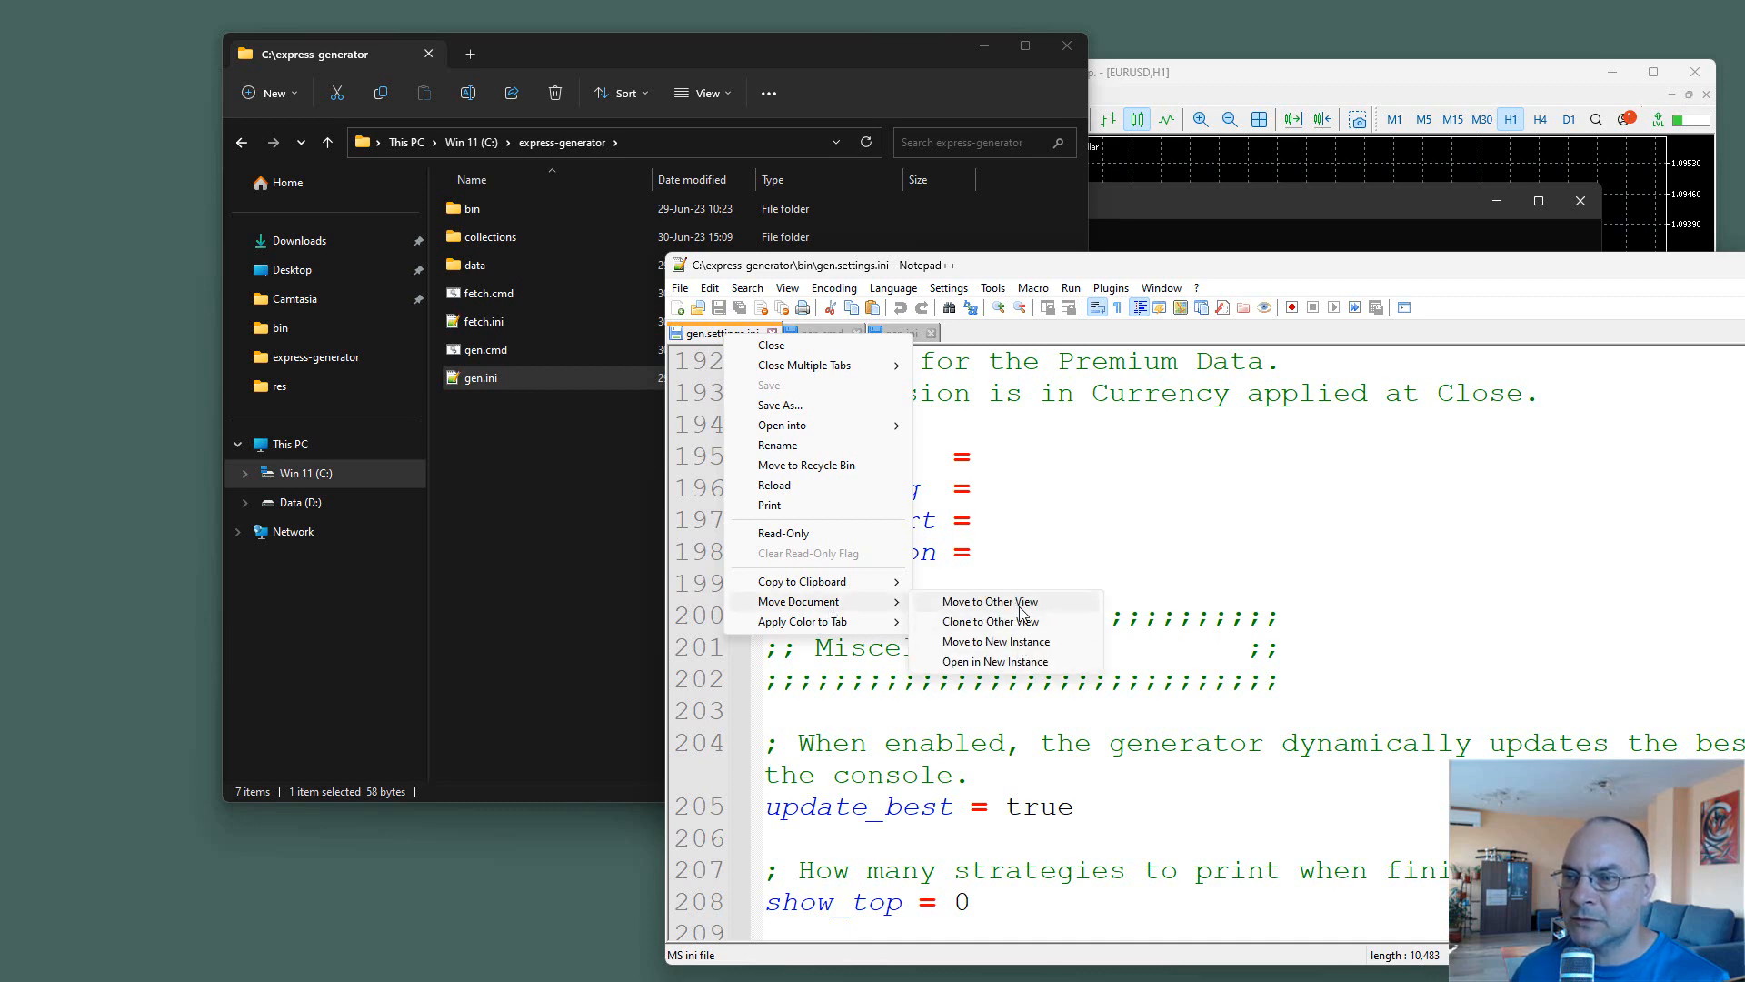
left_click(990, 602)
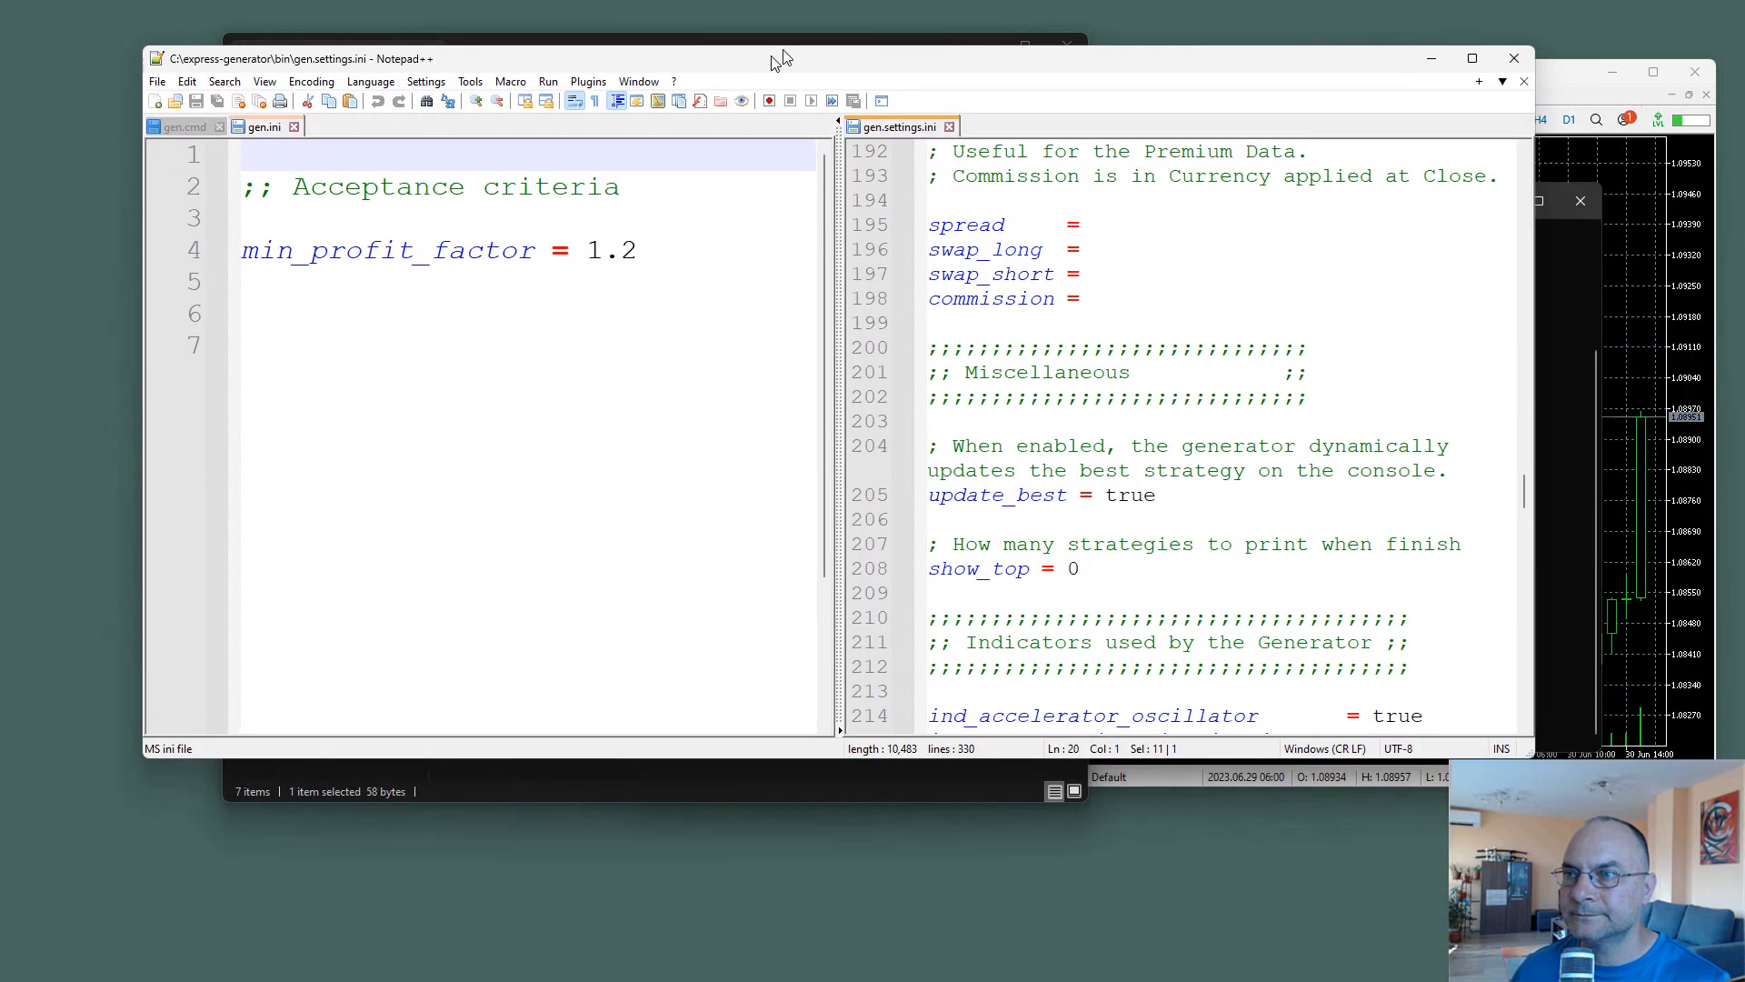
left_click_drag(1532, 747, 1682, 850)
Copy the ";; Symbol info" heading from gen.settings.ini into gen.ini above the Acceptance criteria section, with blank lines below it.
scroll(1203, 213, "up", 3)
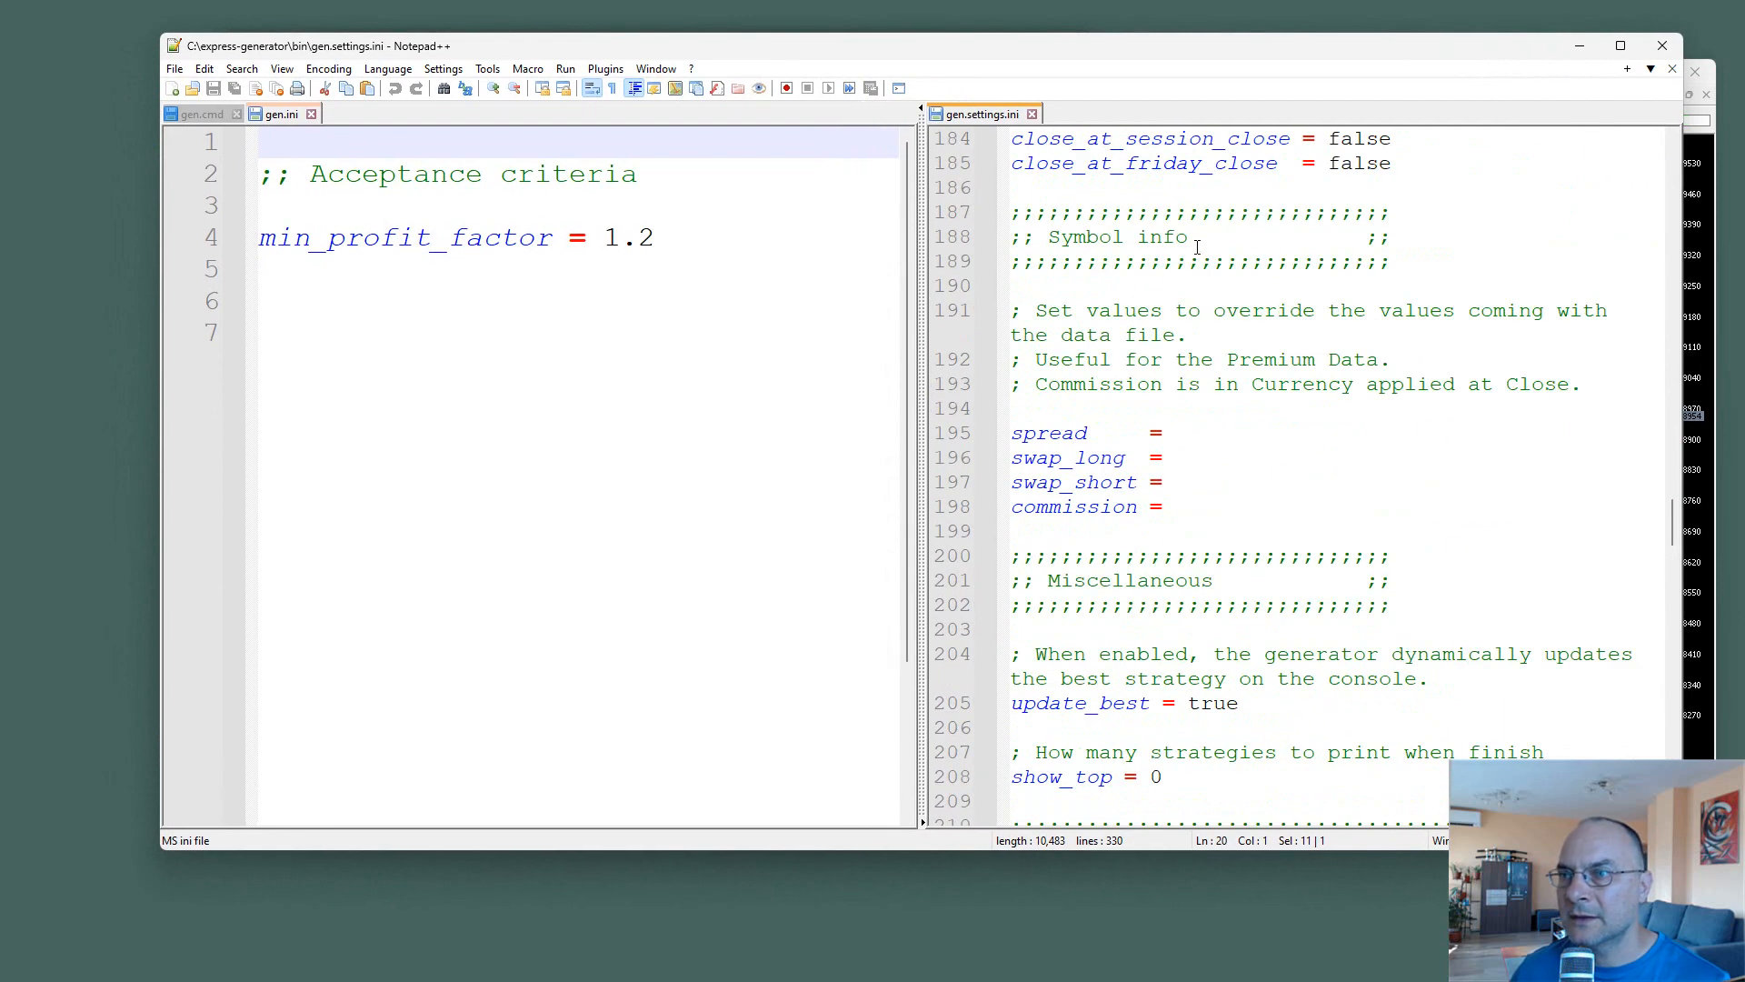
left_click_drag(1198, 242, 842, 242)
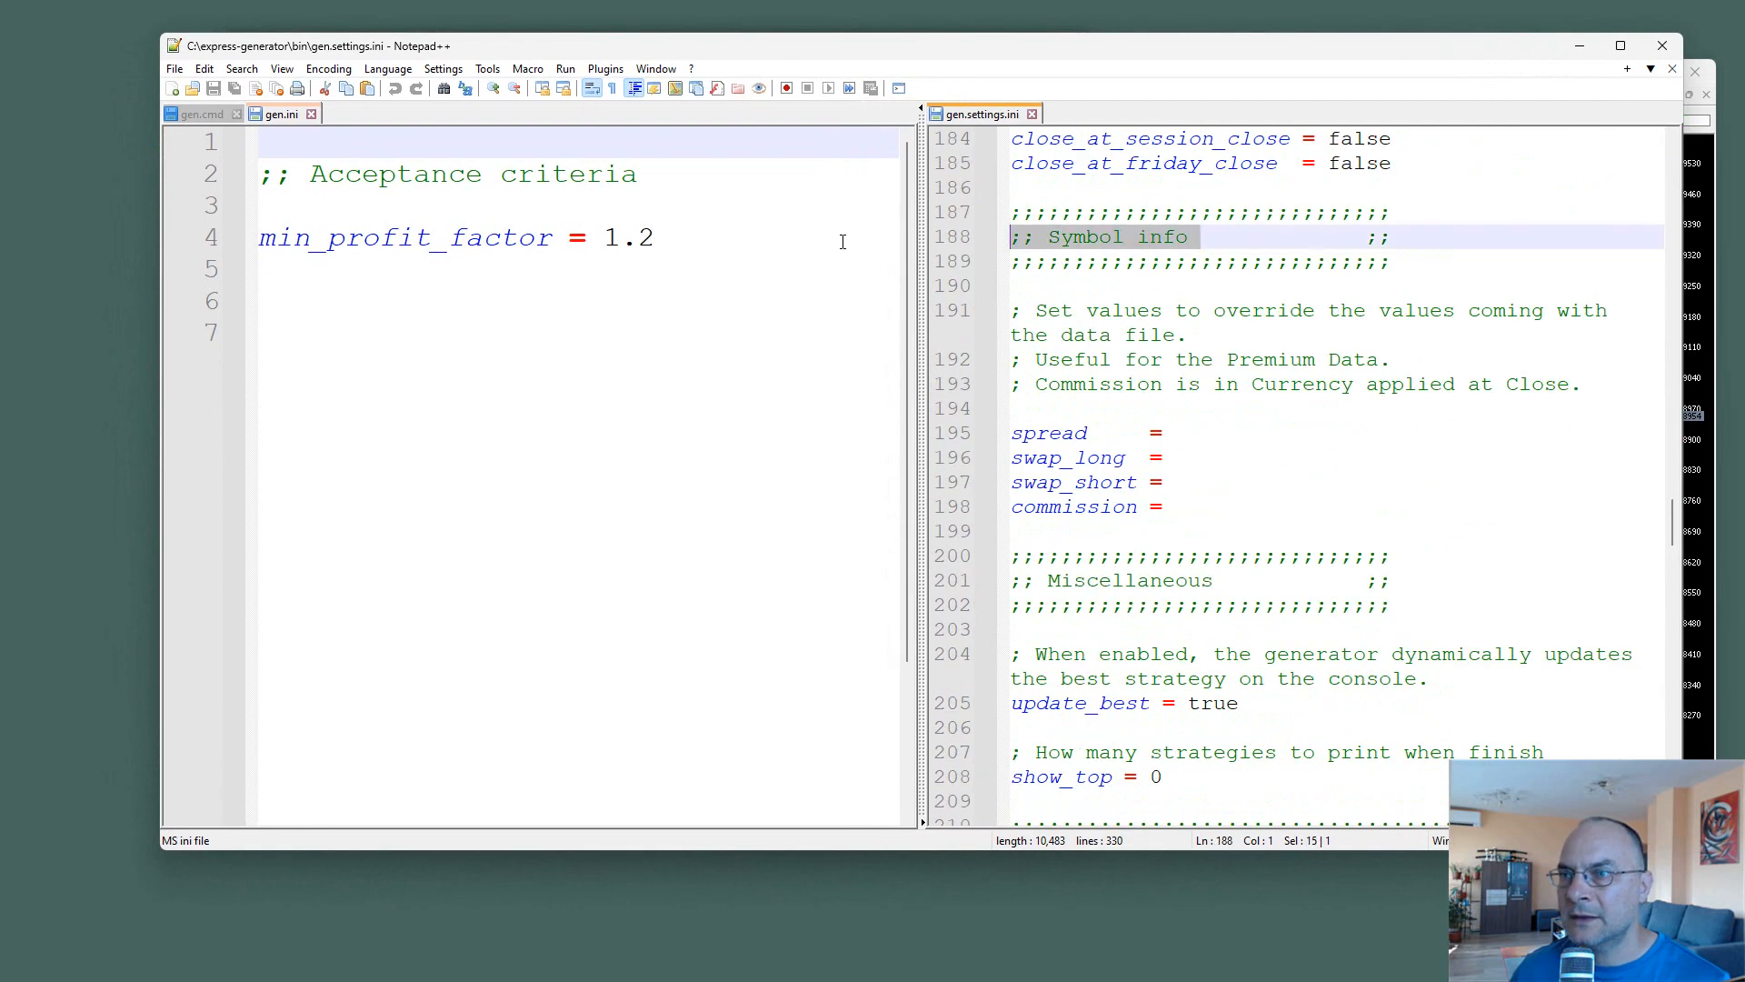
left_click(311, 142)
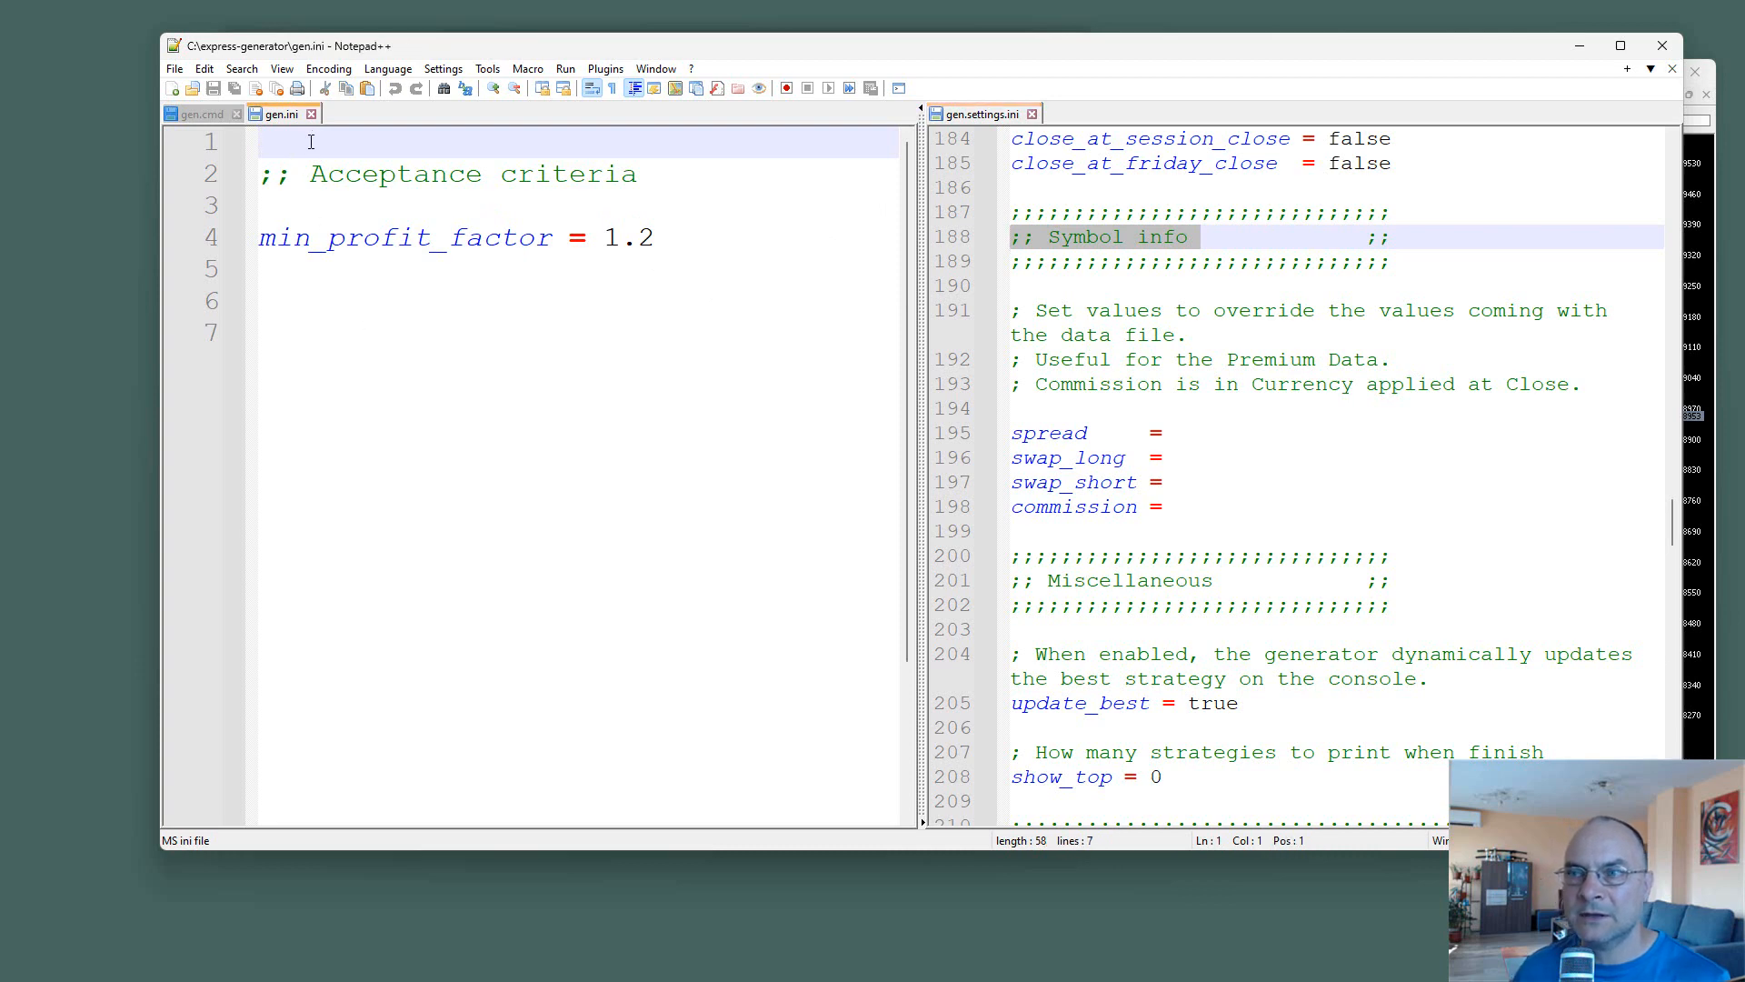
key("Return")
key("Return")
key("Up")
key("ctrl+v")
key("Return")
key("Return")
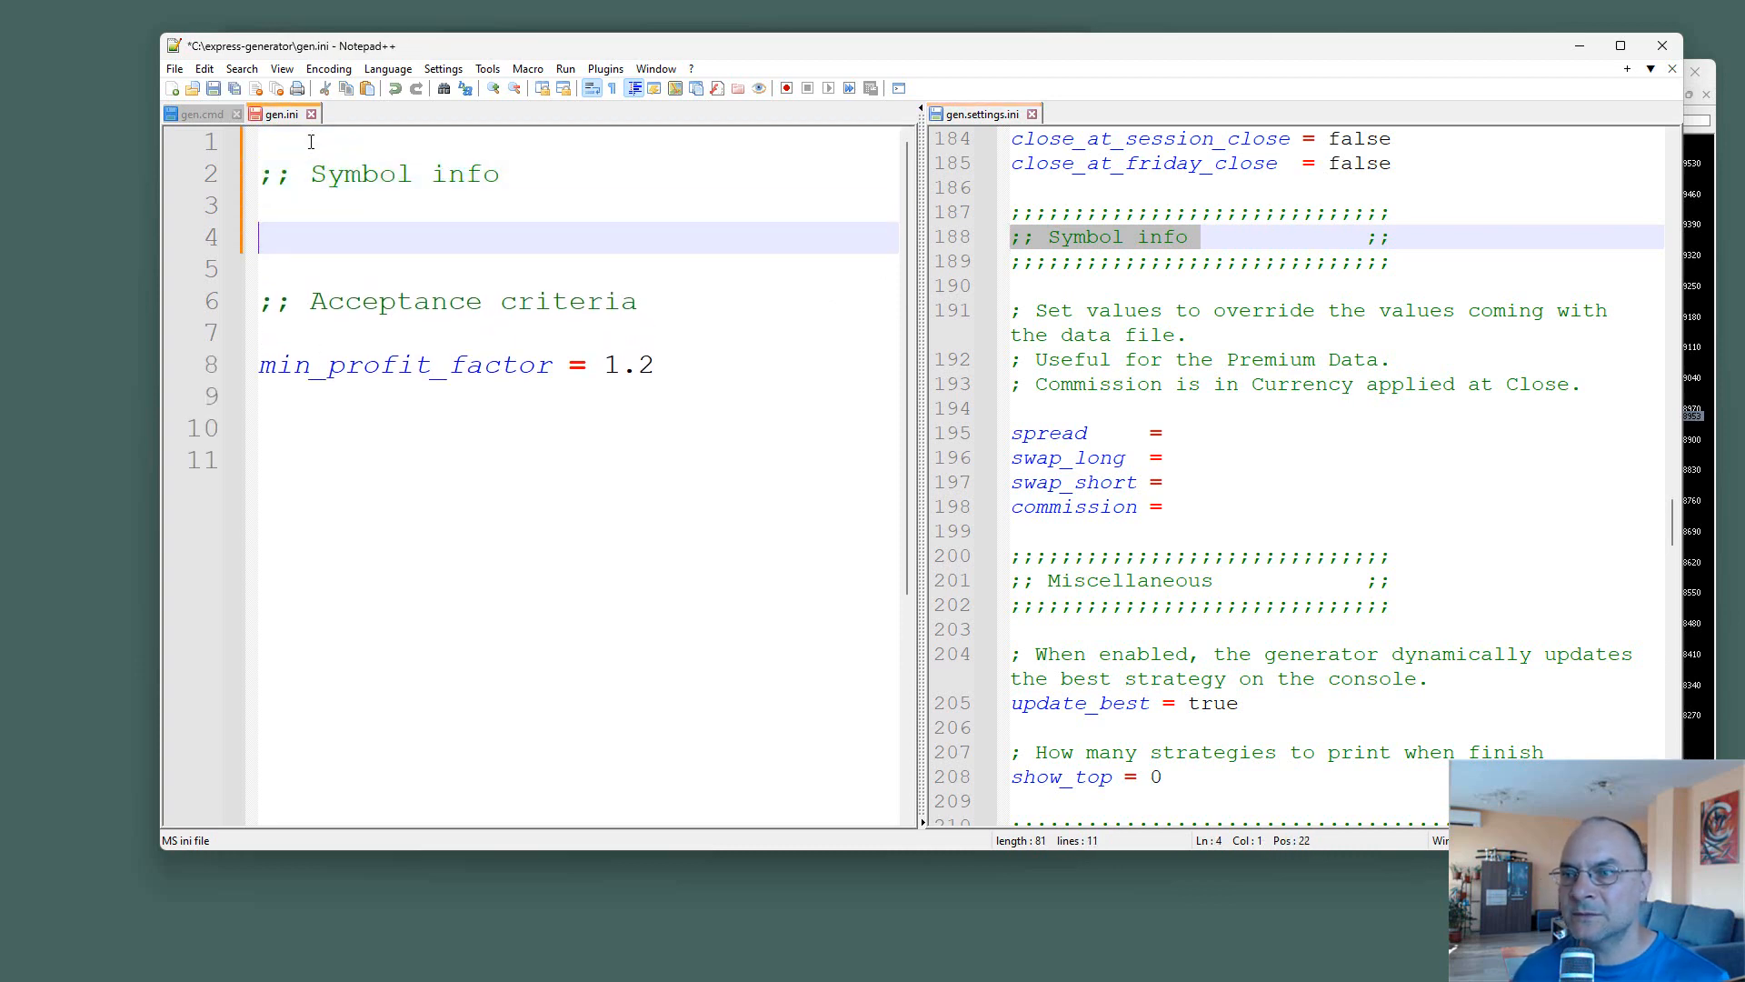
Copy the empty spread, swap_long, swap_short and commission settings from gen.settings.ini under the Symbol info heading in gen.ini.
left_click_drag(1206, 508, 966, 439)
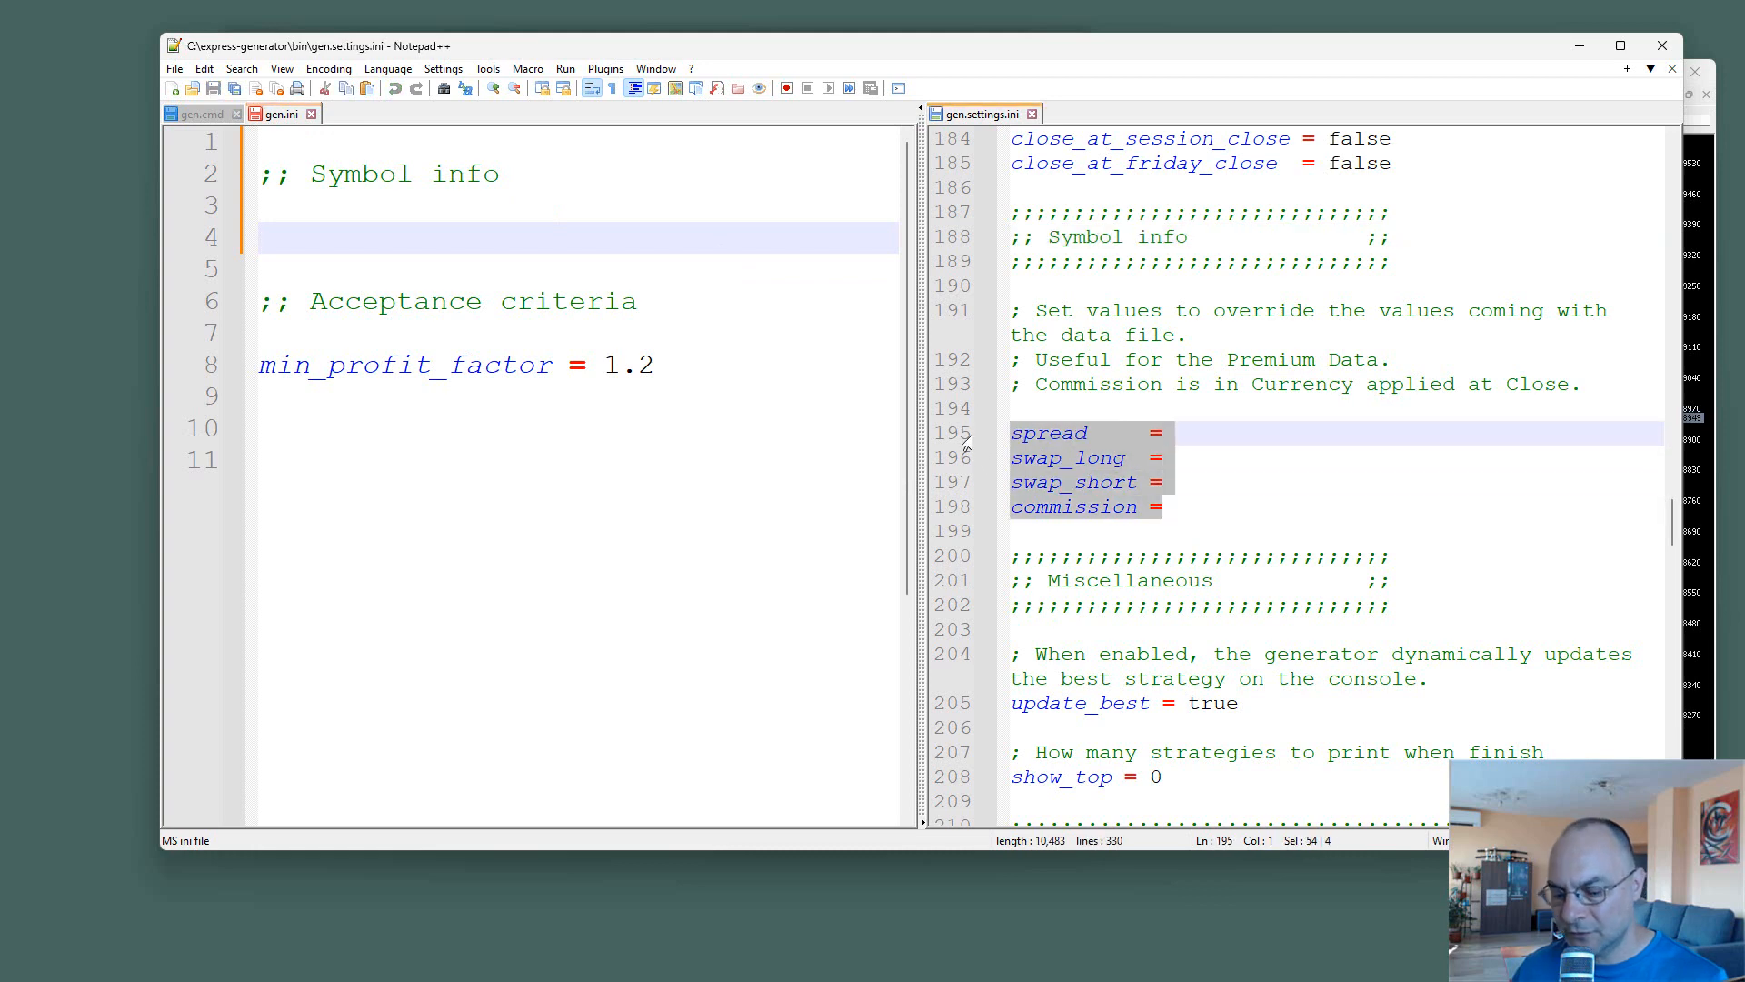
left_click(385, 215)
left_click(363, 237)
key("ctrl+v")
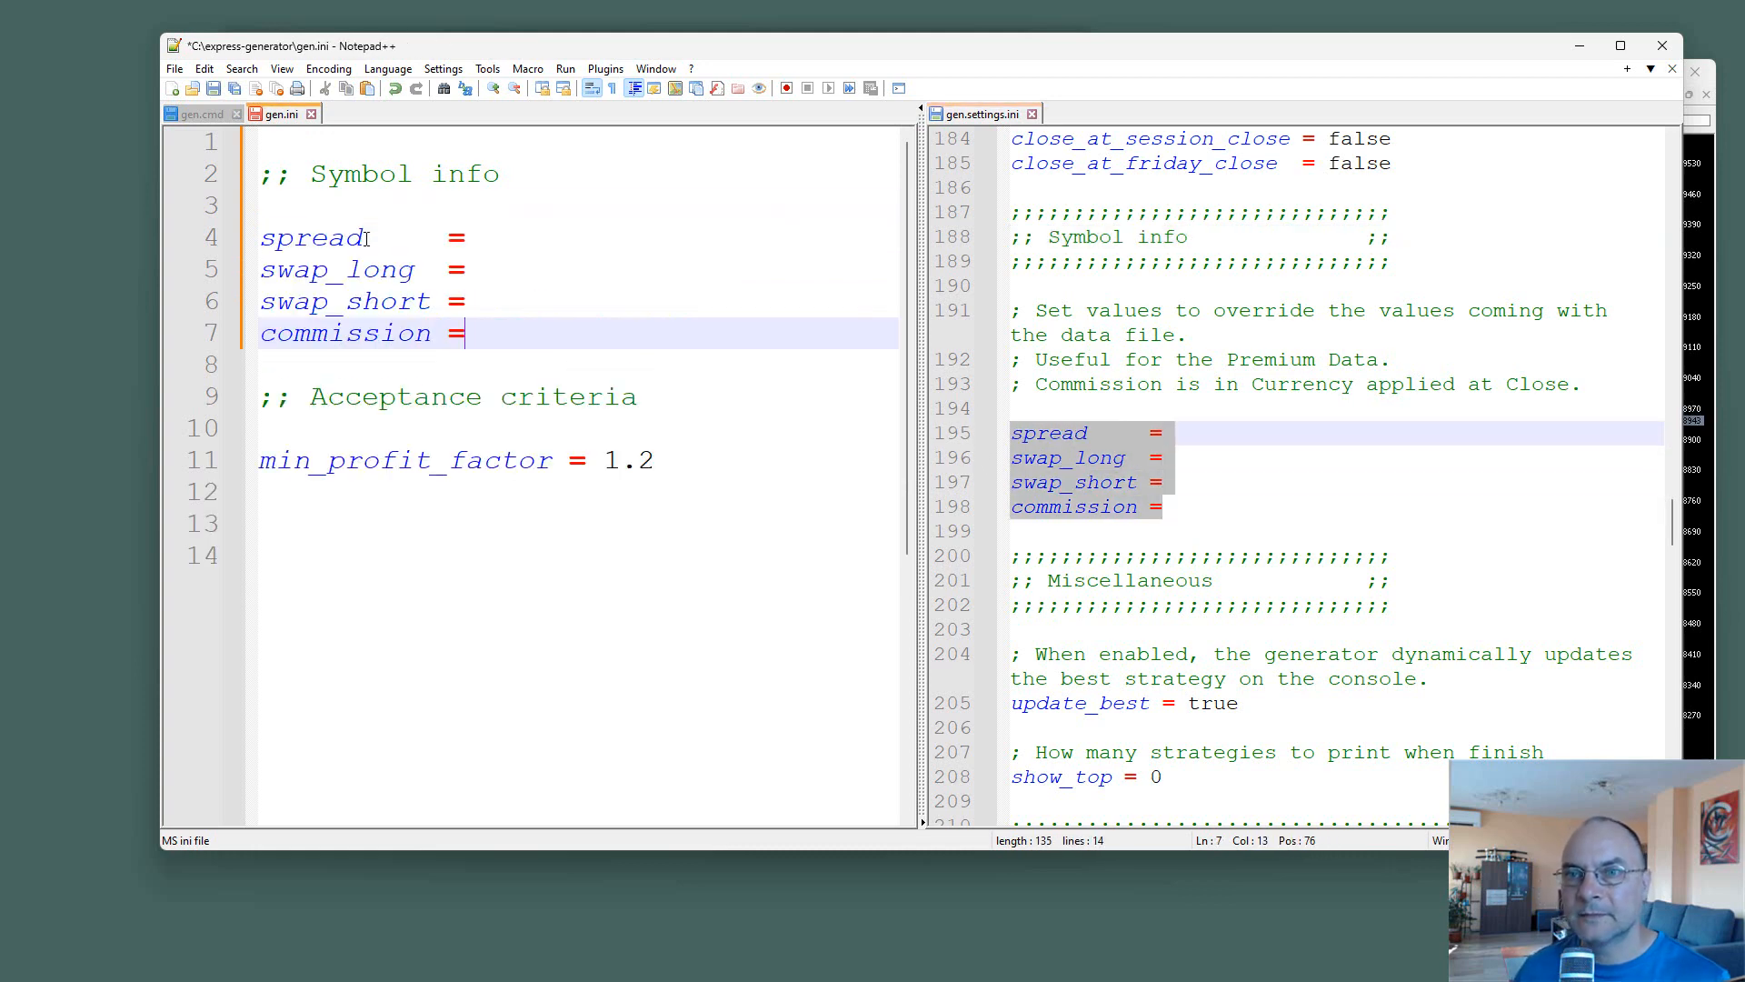
key("Return")
Review the Data Horizon settings in gen.settings.ini, and close that file.
left_click_drag(1676, 523, 1607, 296)
scroll(1127, 275, "down", 20)
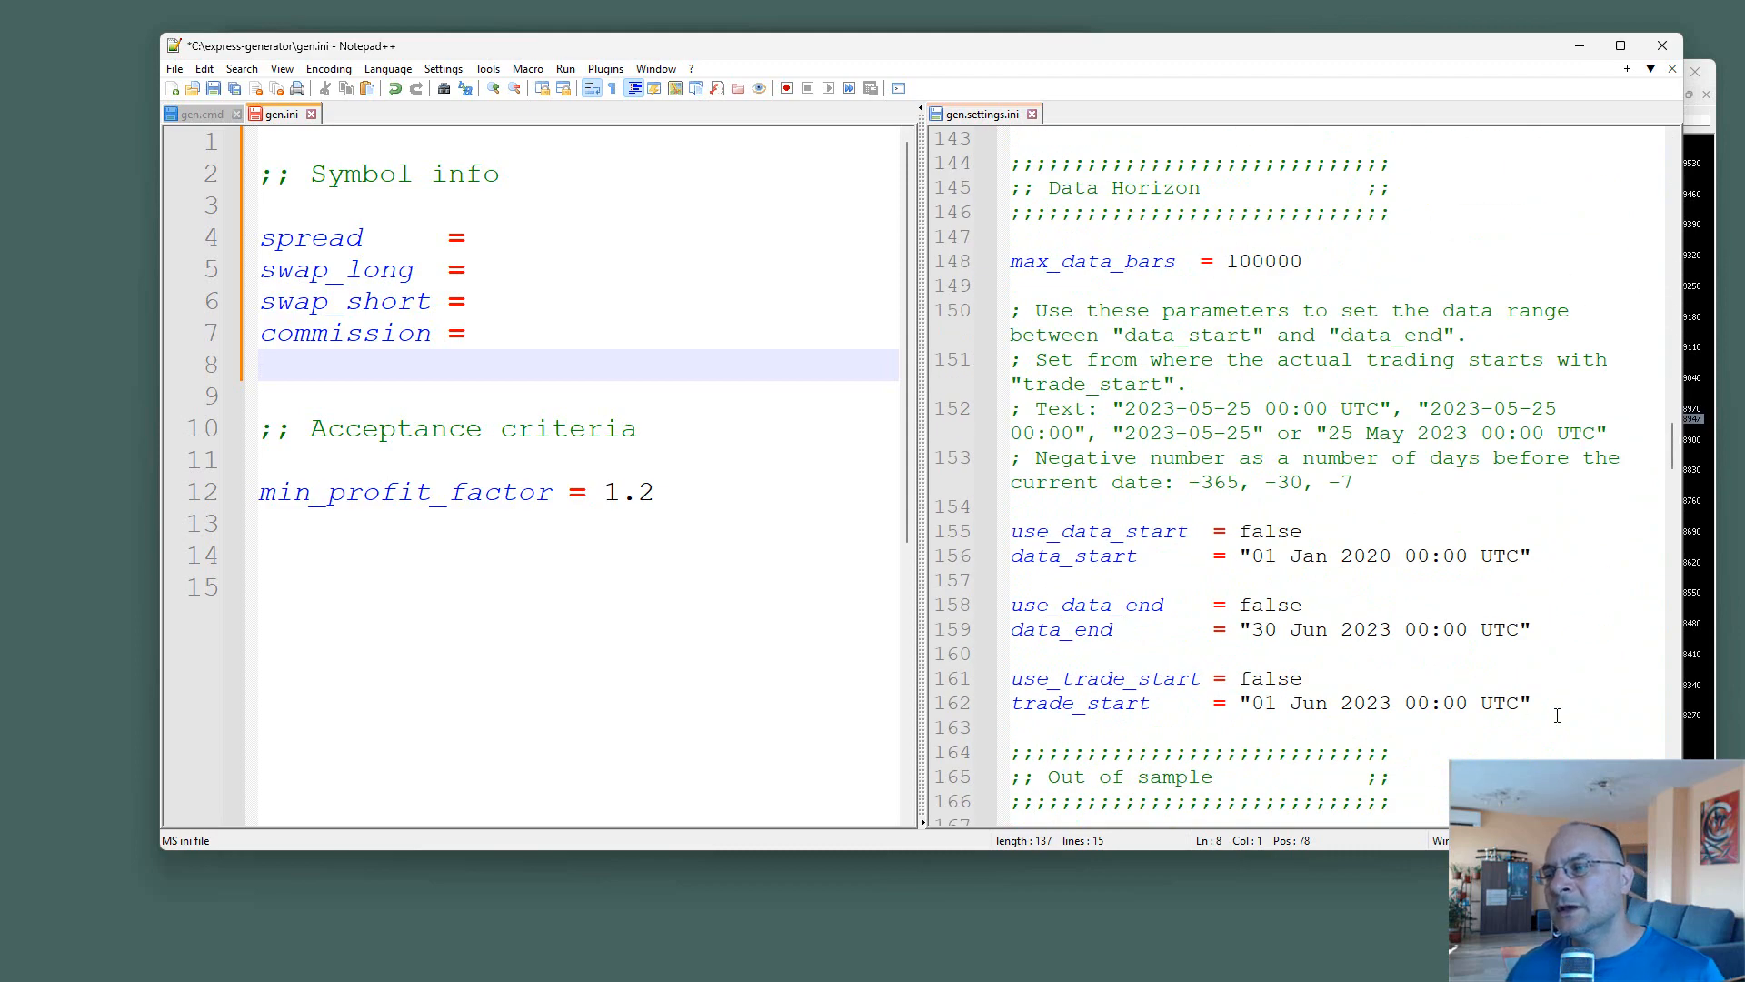
left_click_drag(1550, 707, 1014, 207)
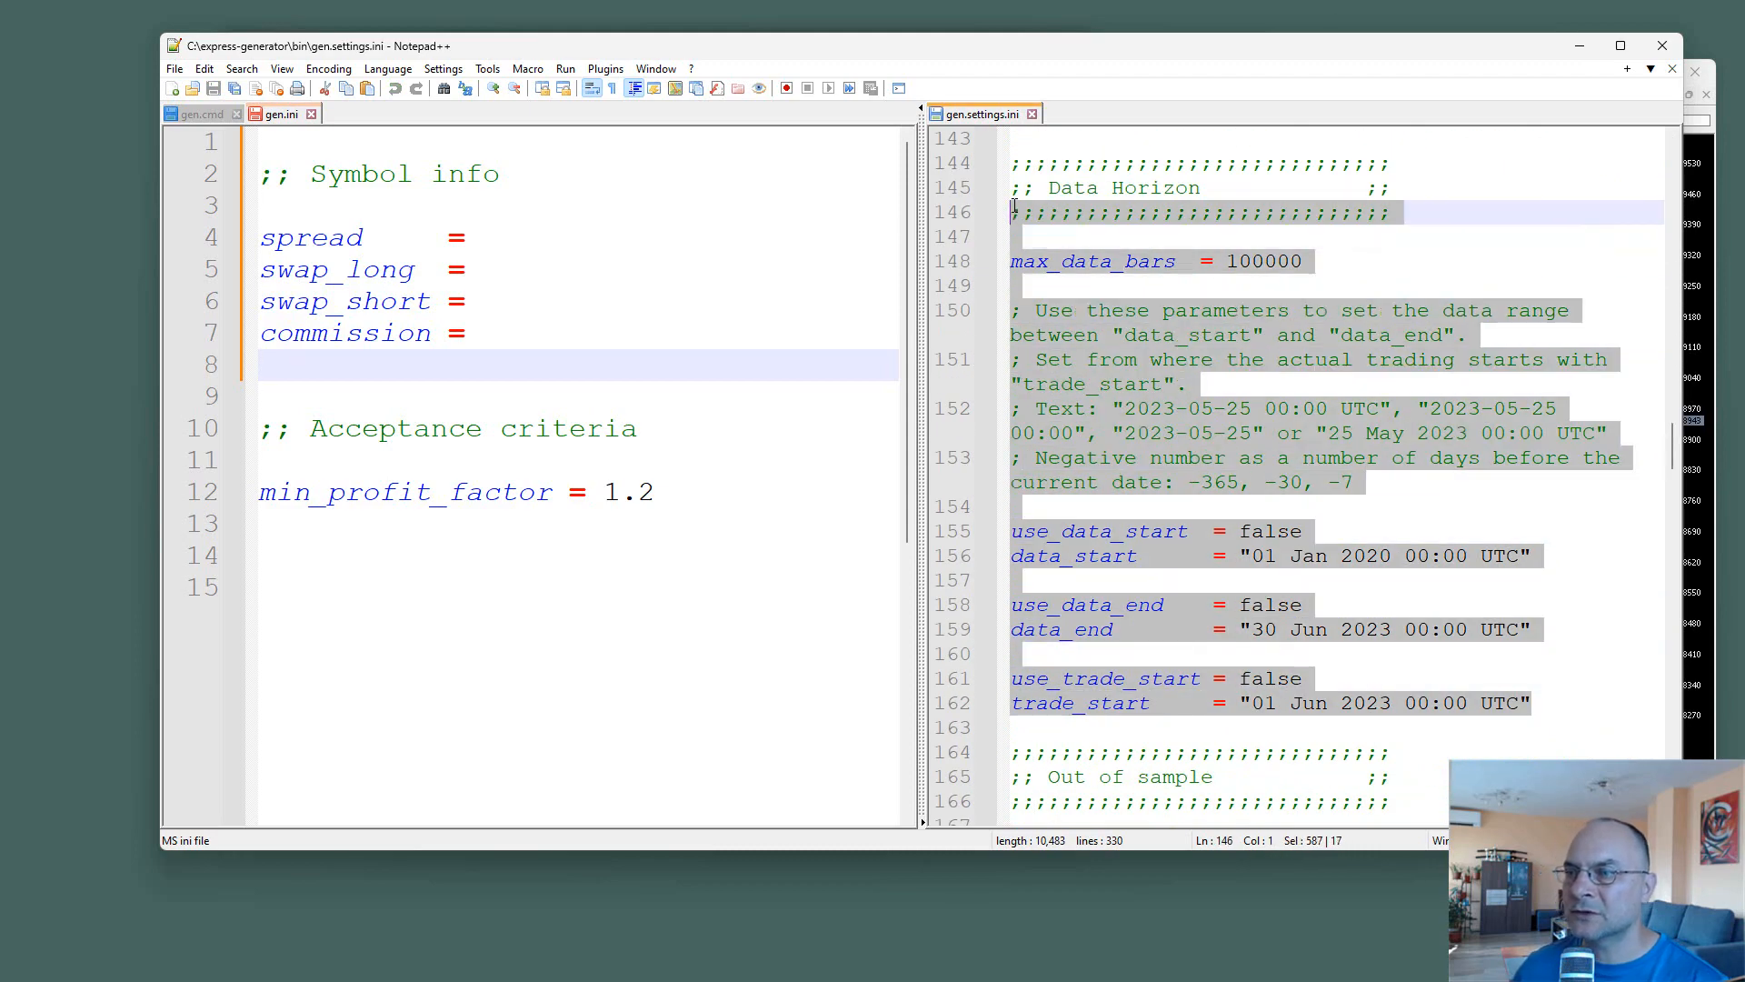
left_click(1400, 506)
left_click(485, 661)
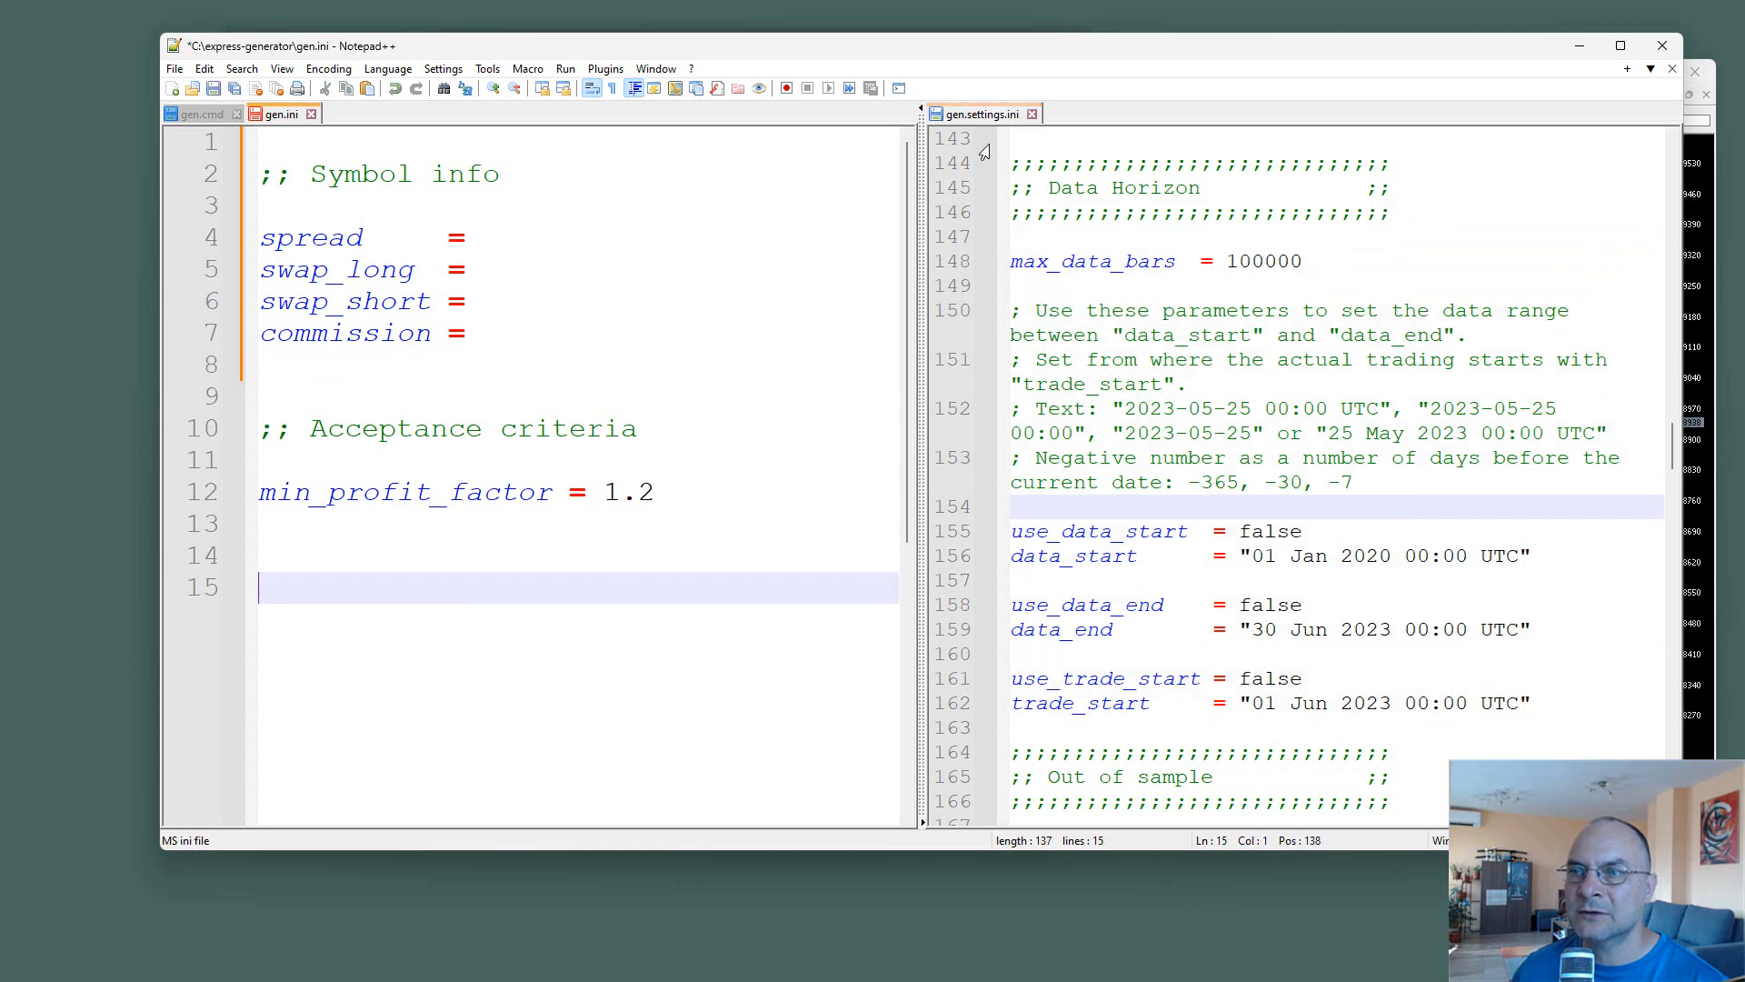
left_click(1032, 114)
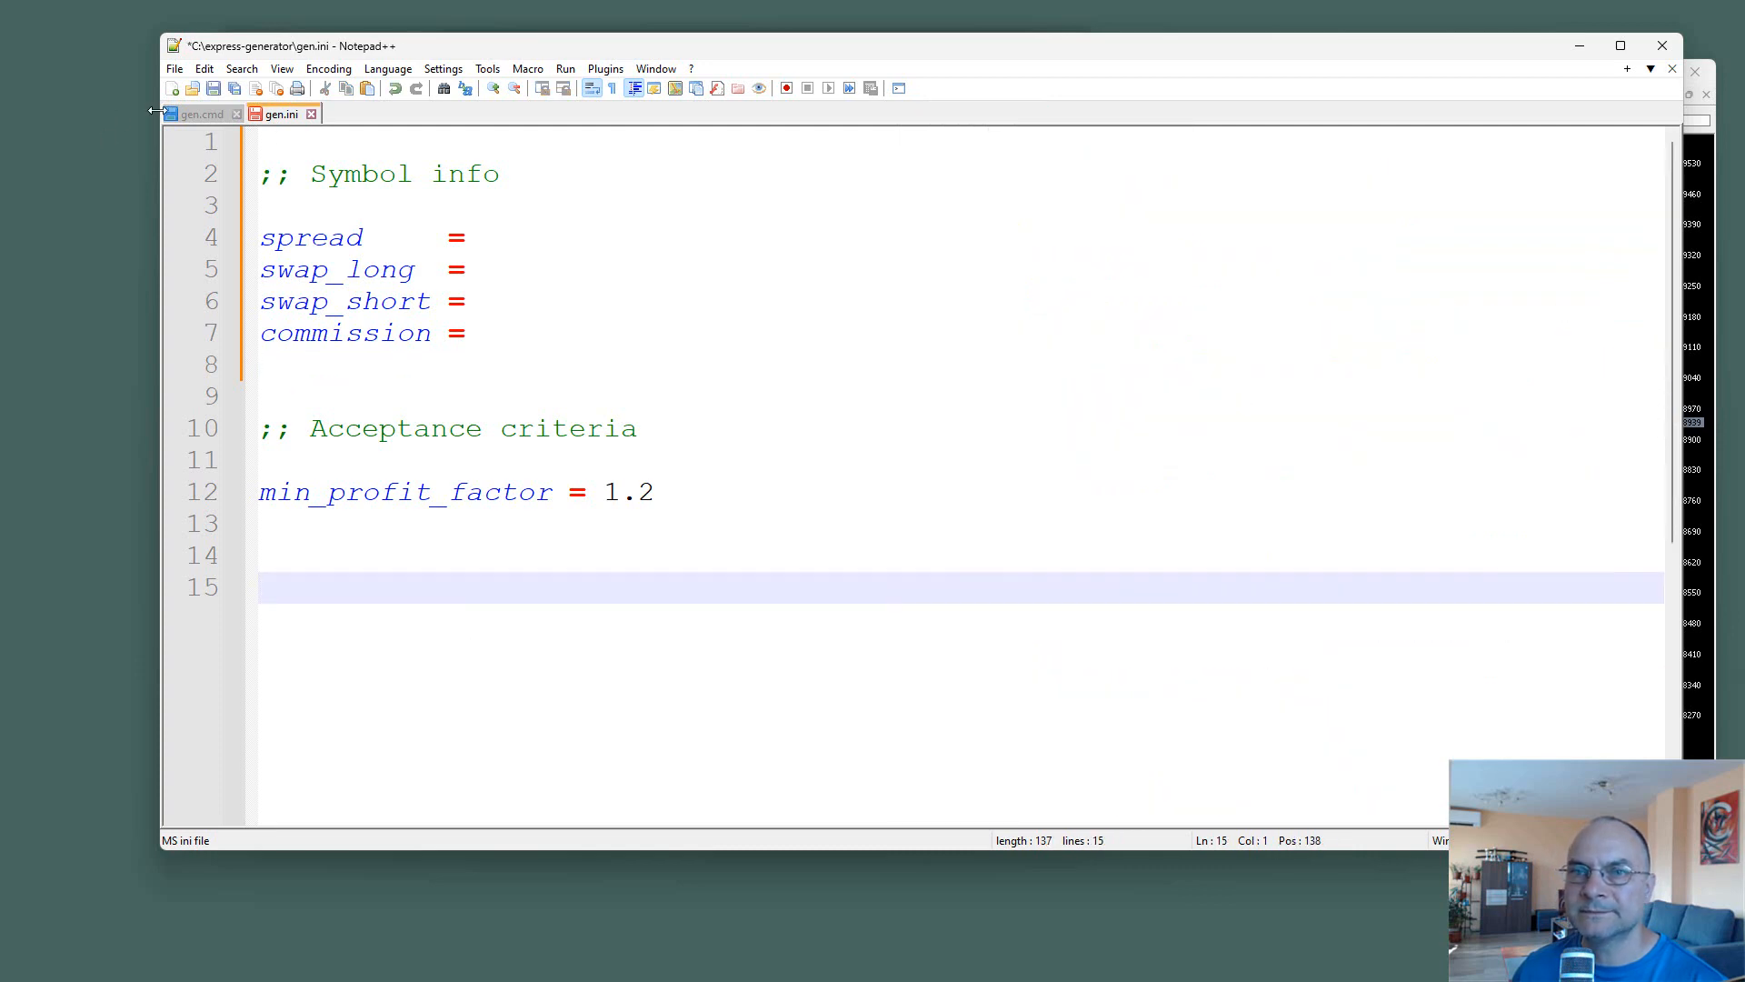
Switch to the MetaTrader terminal beside Notepad++ and check EURUSD's spread in a widened Market Watch.
left_click_drag(691, 50, 587, 154)
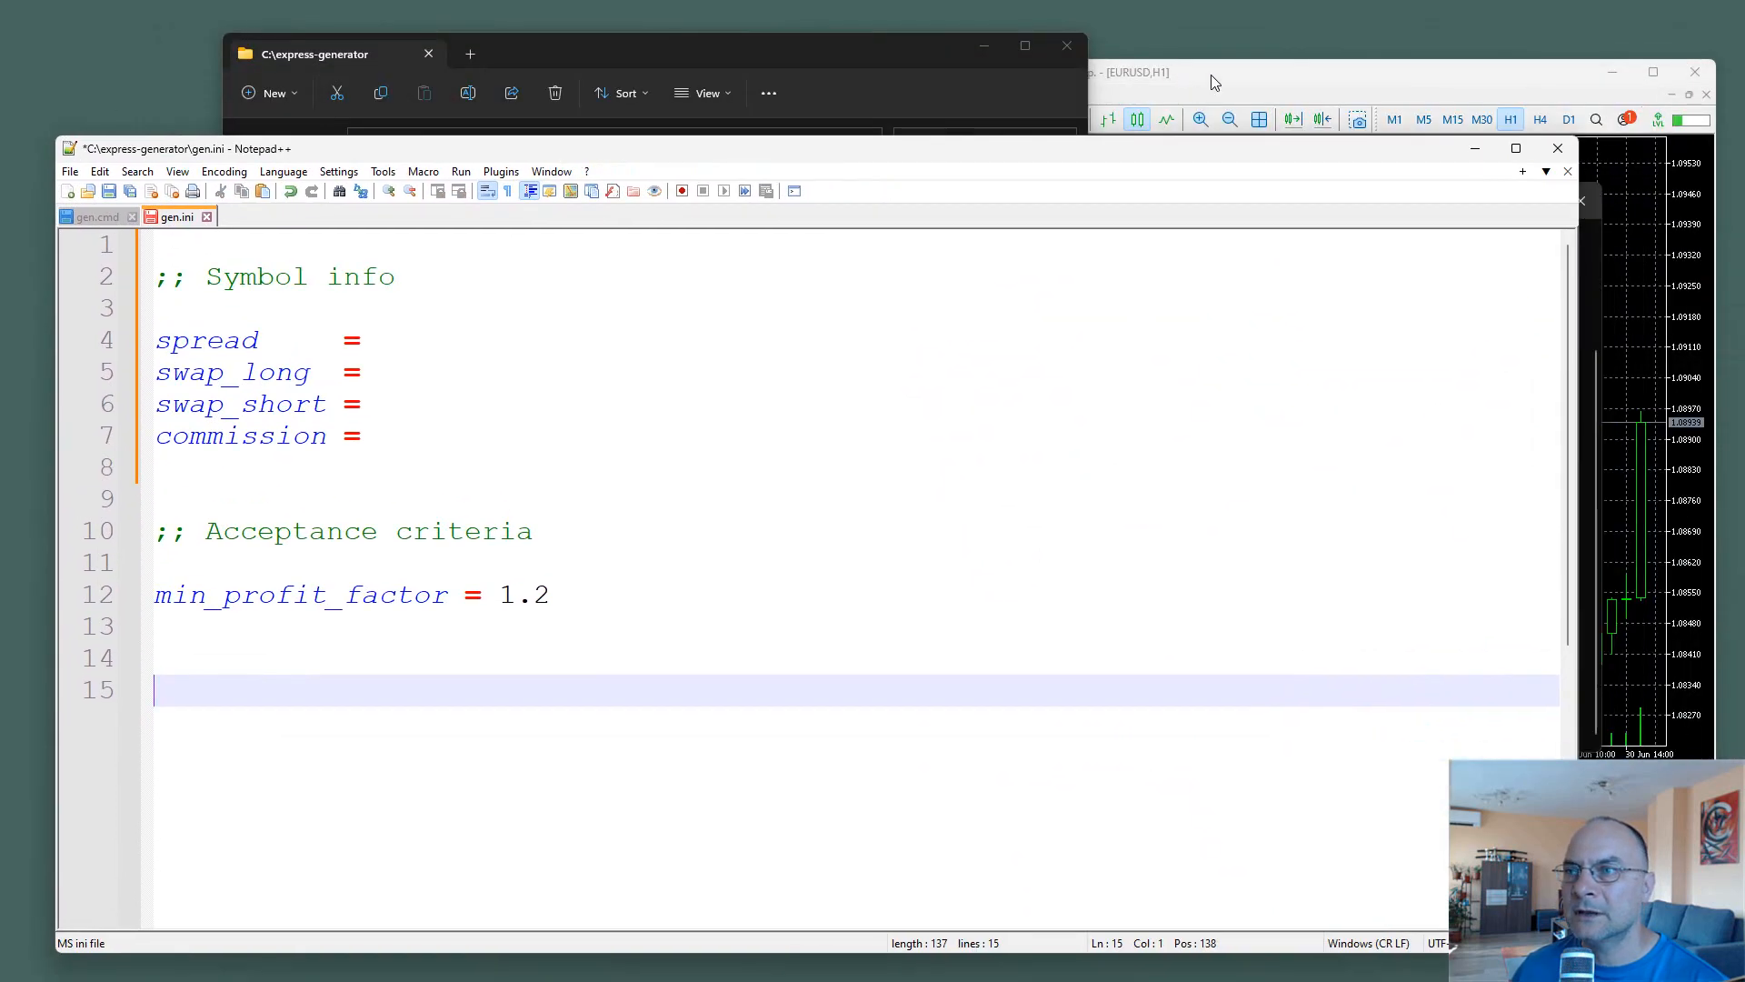
left_click_drag(1211, 75, 1342, 78)
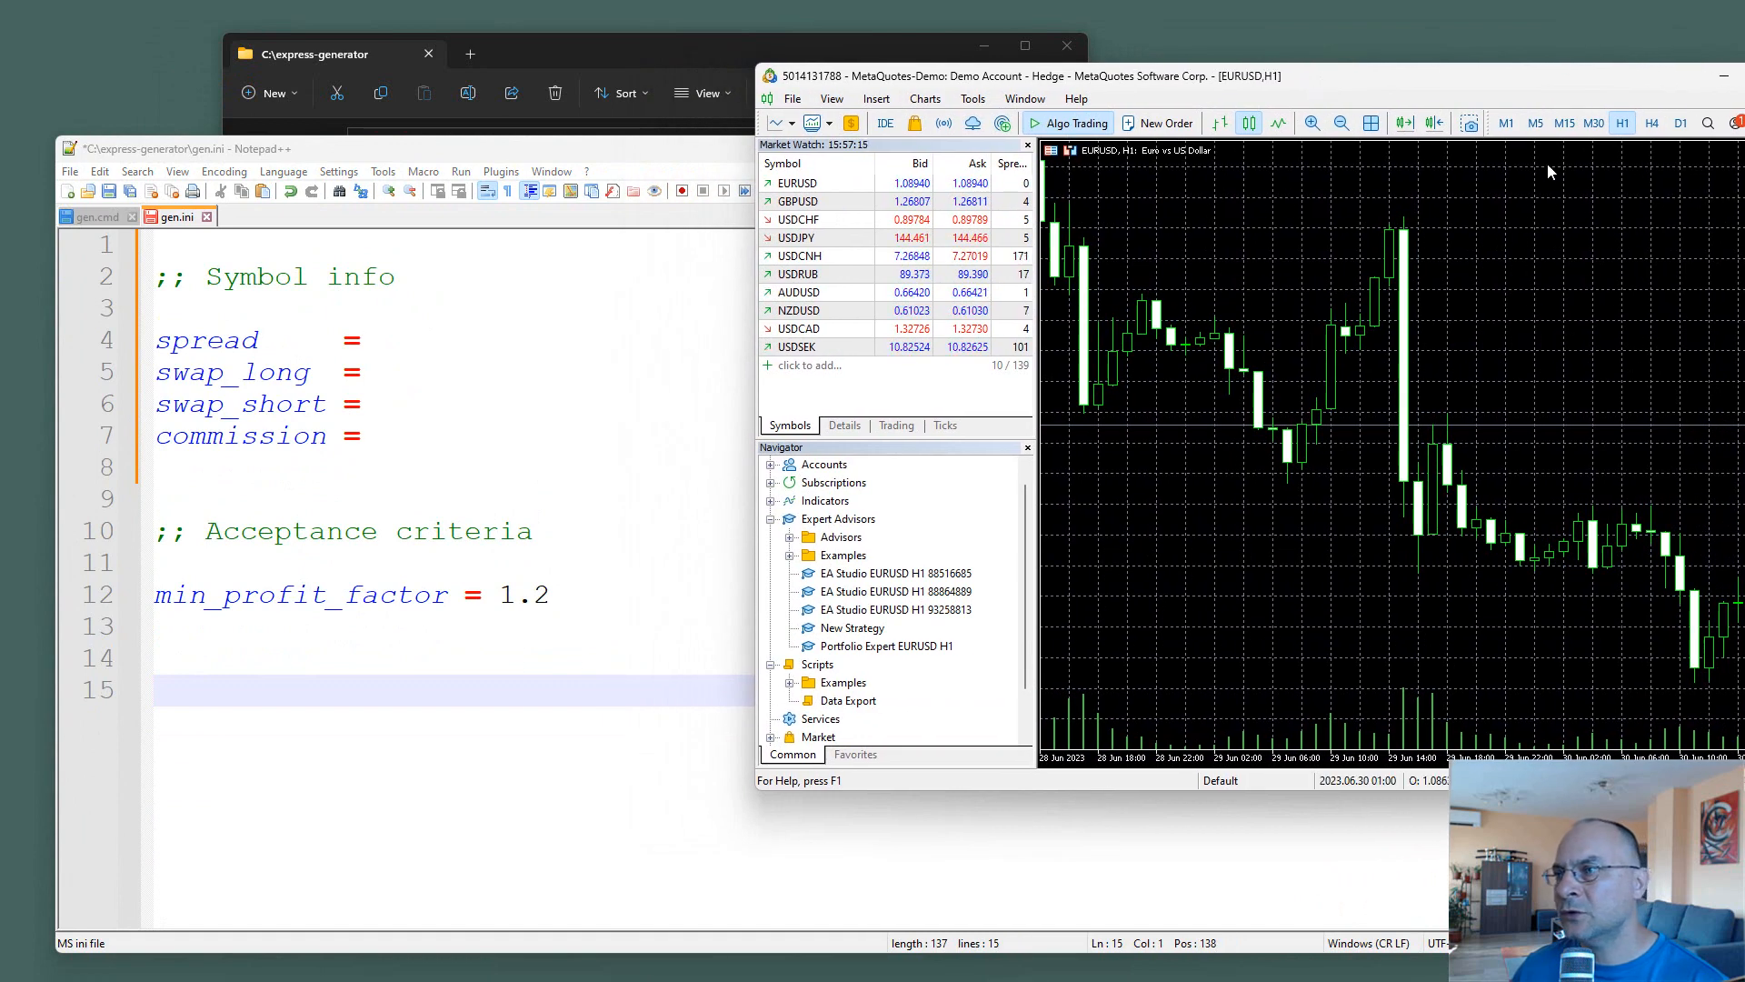
left_click(799, 185)
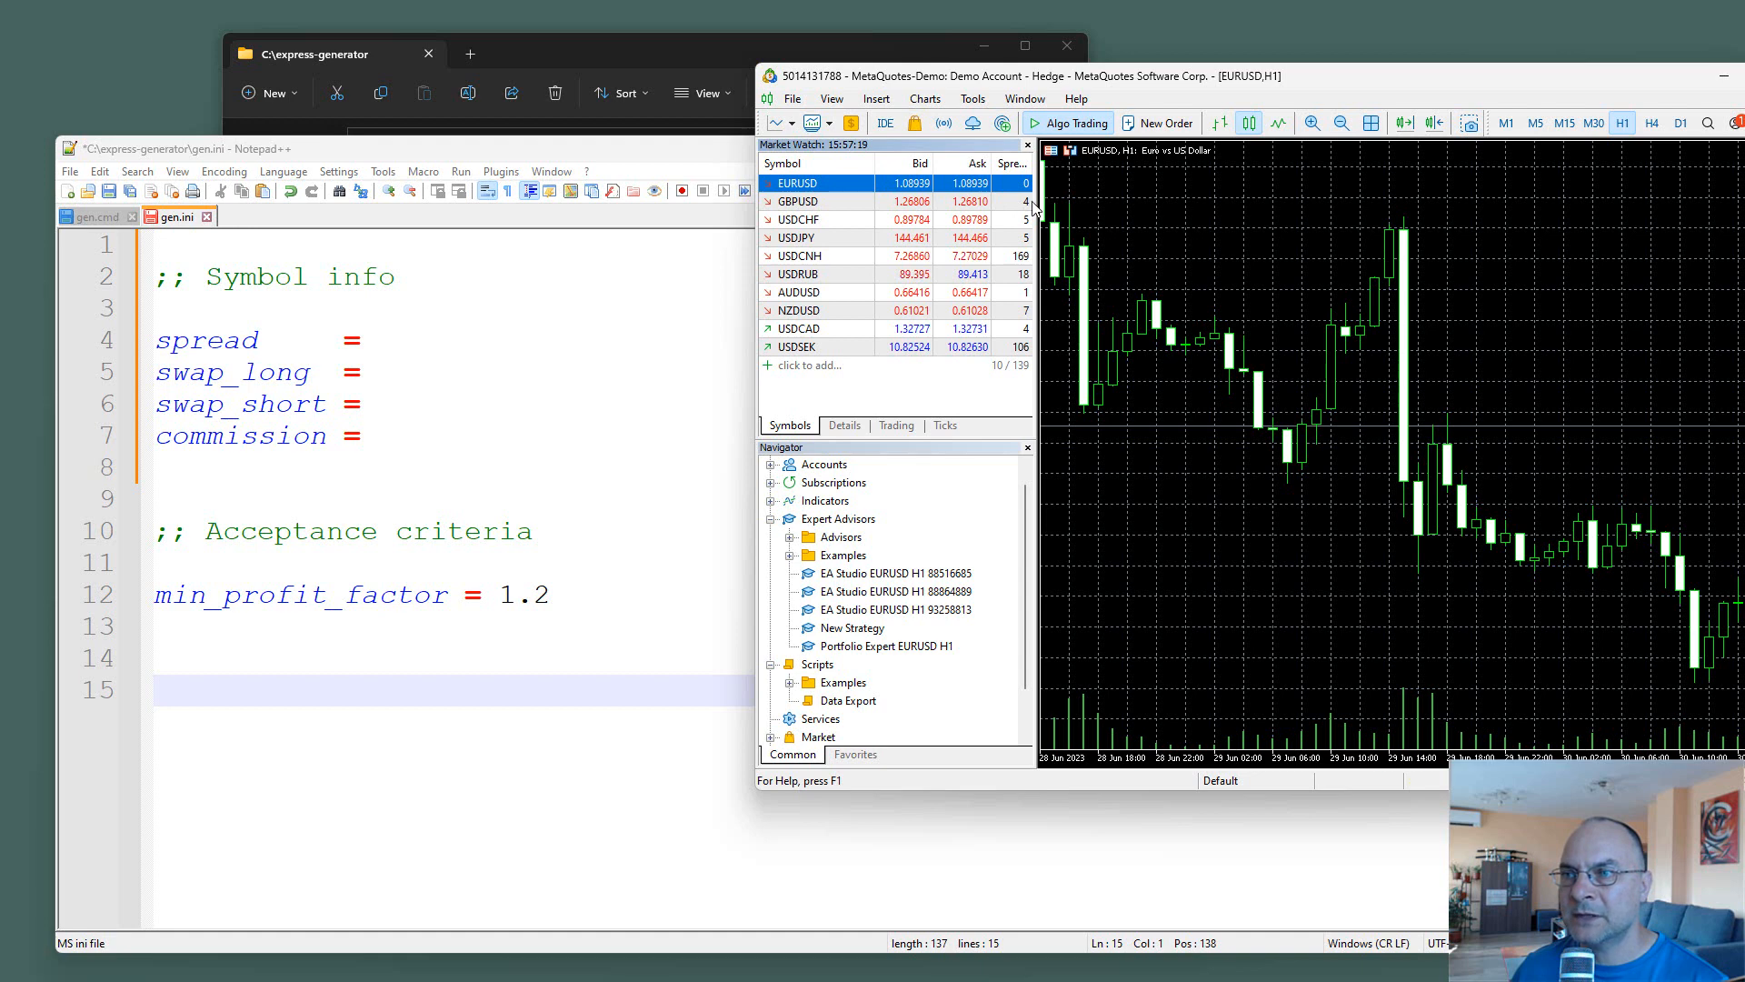
left_click_drag(1036, 206, 1100, 203)
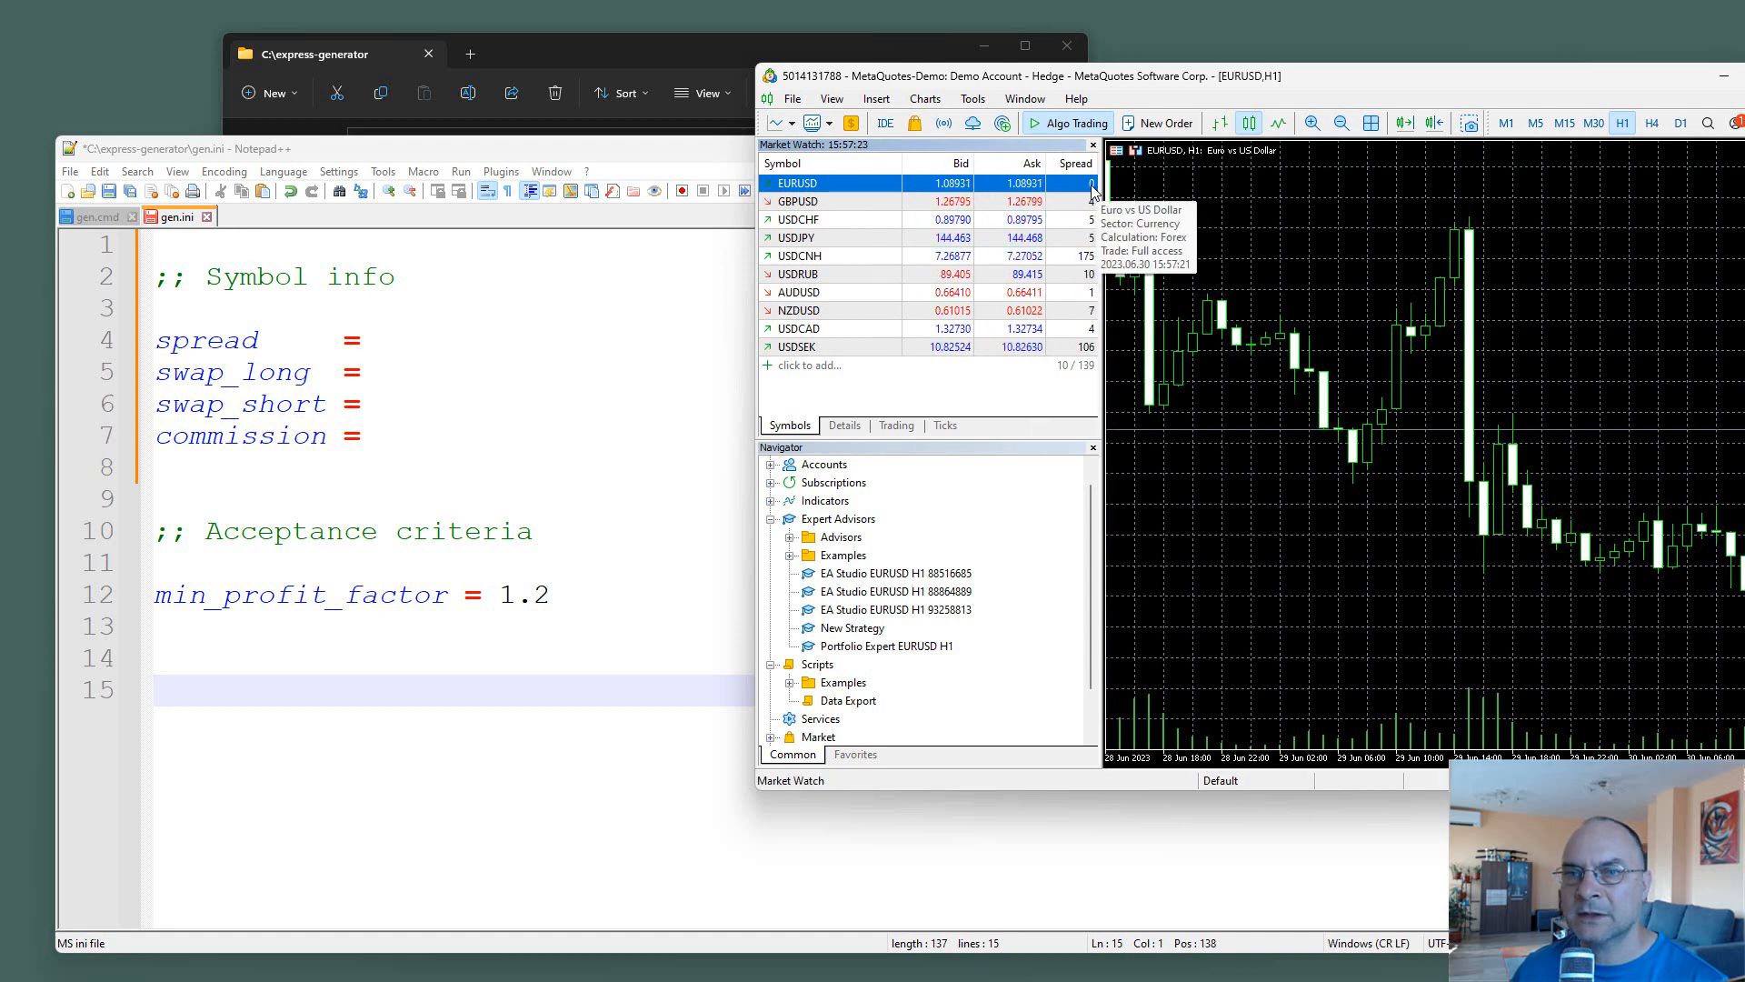
Return to gen.ini in Notepad++ and set spread to 10.
left_click(460, 339)
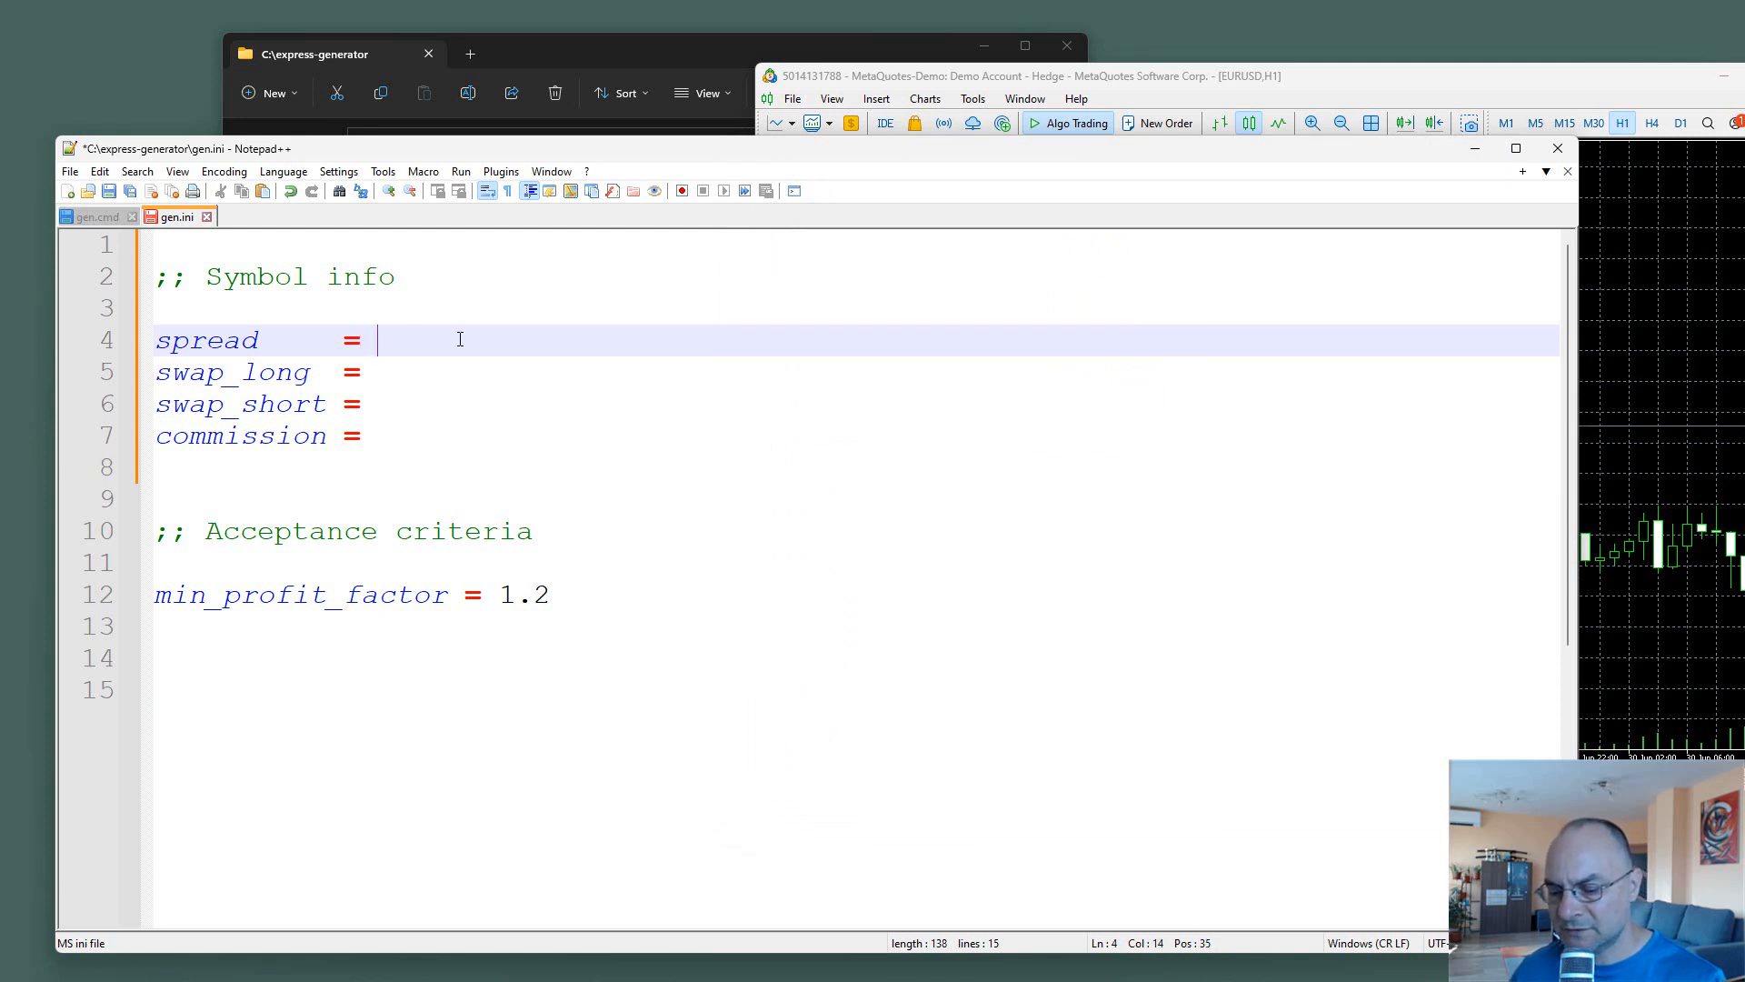
type("5")
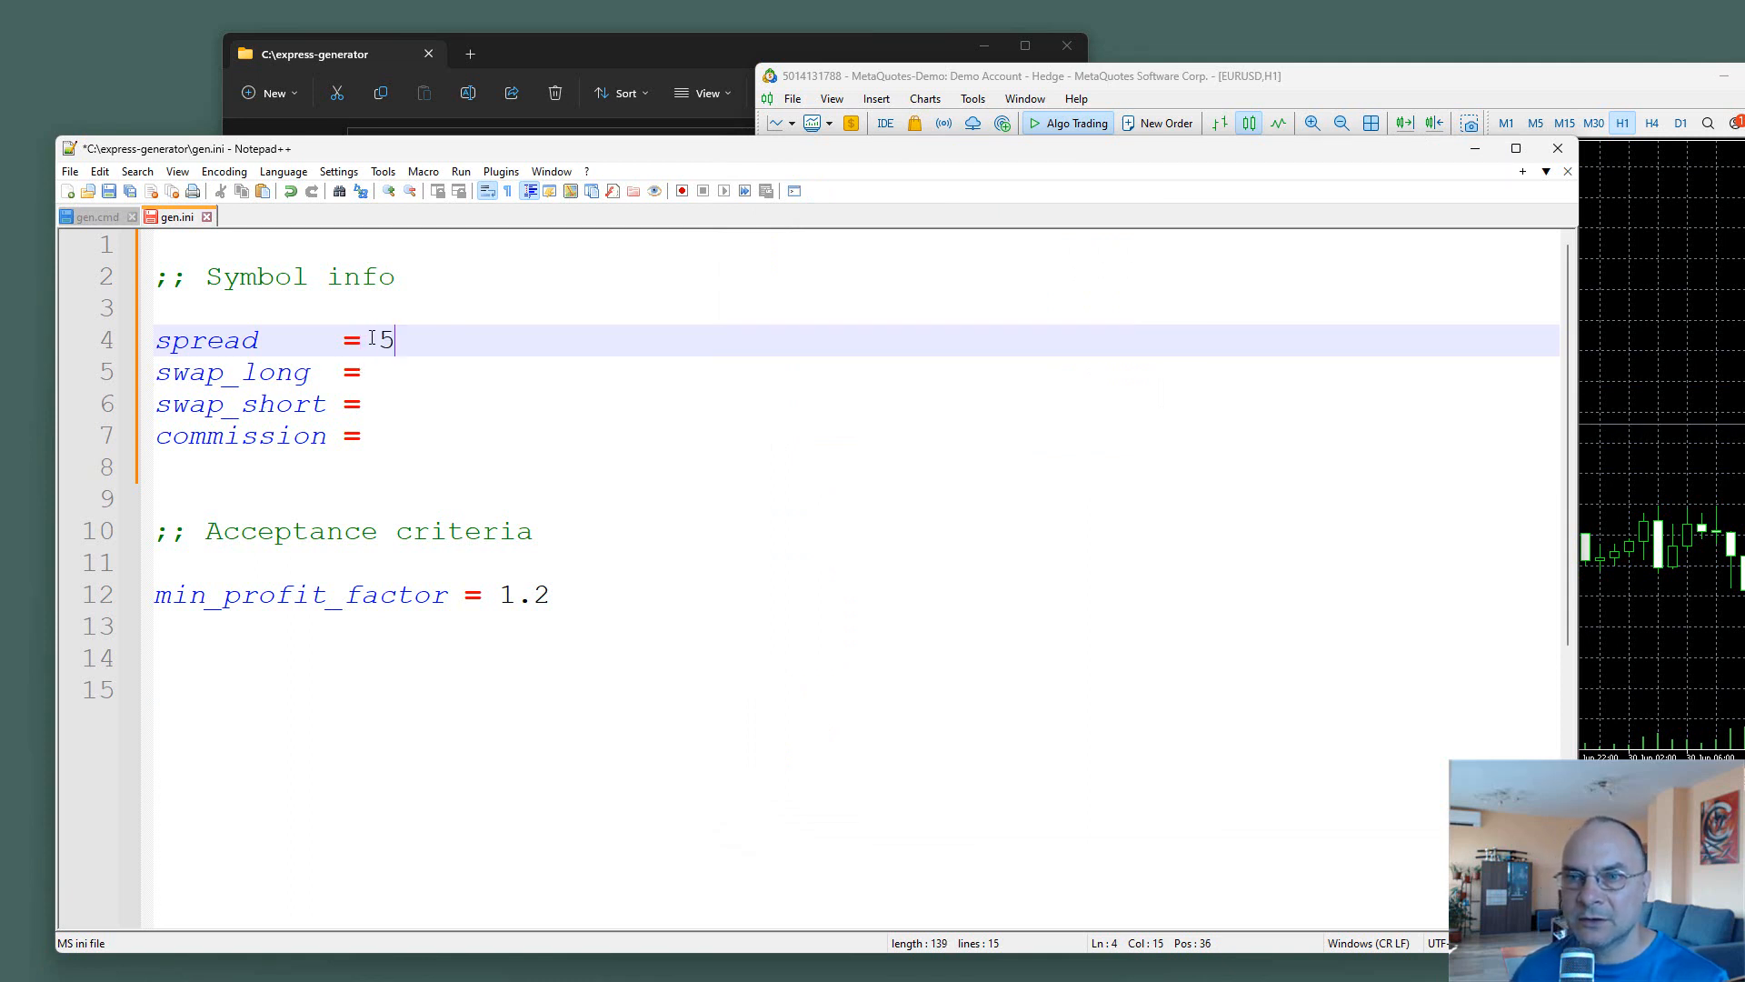
left_click_drag(372, 338, 398, 341)
type("10")
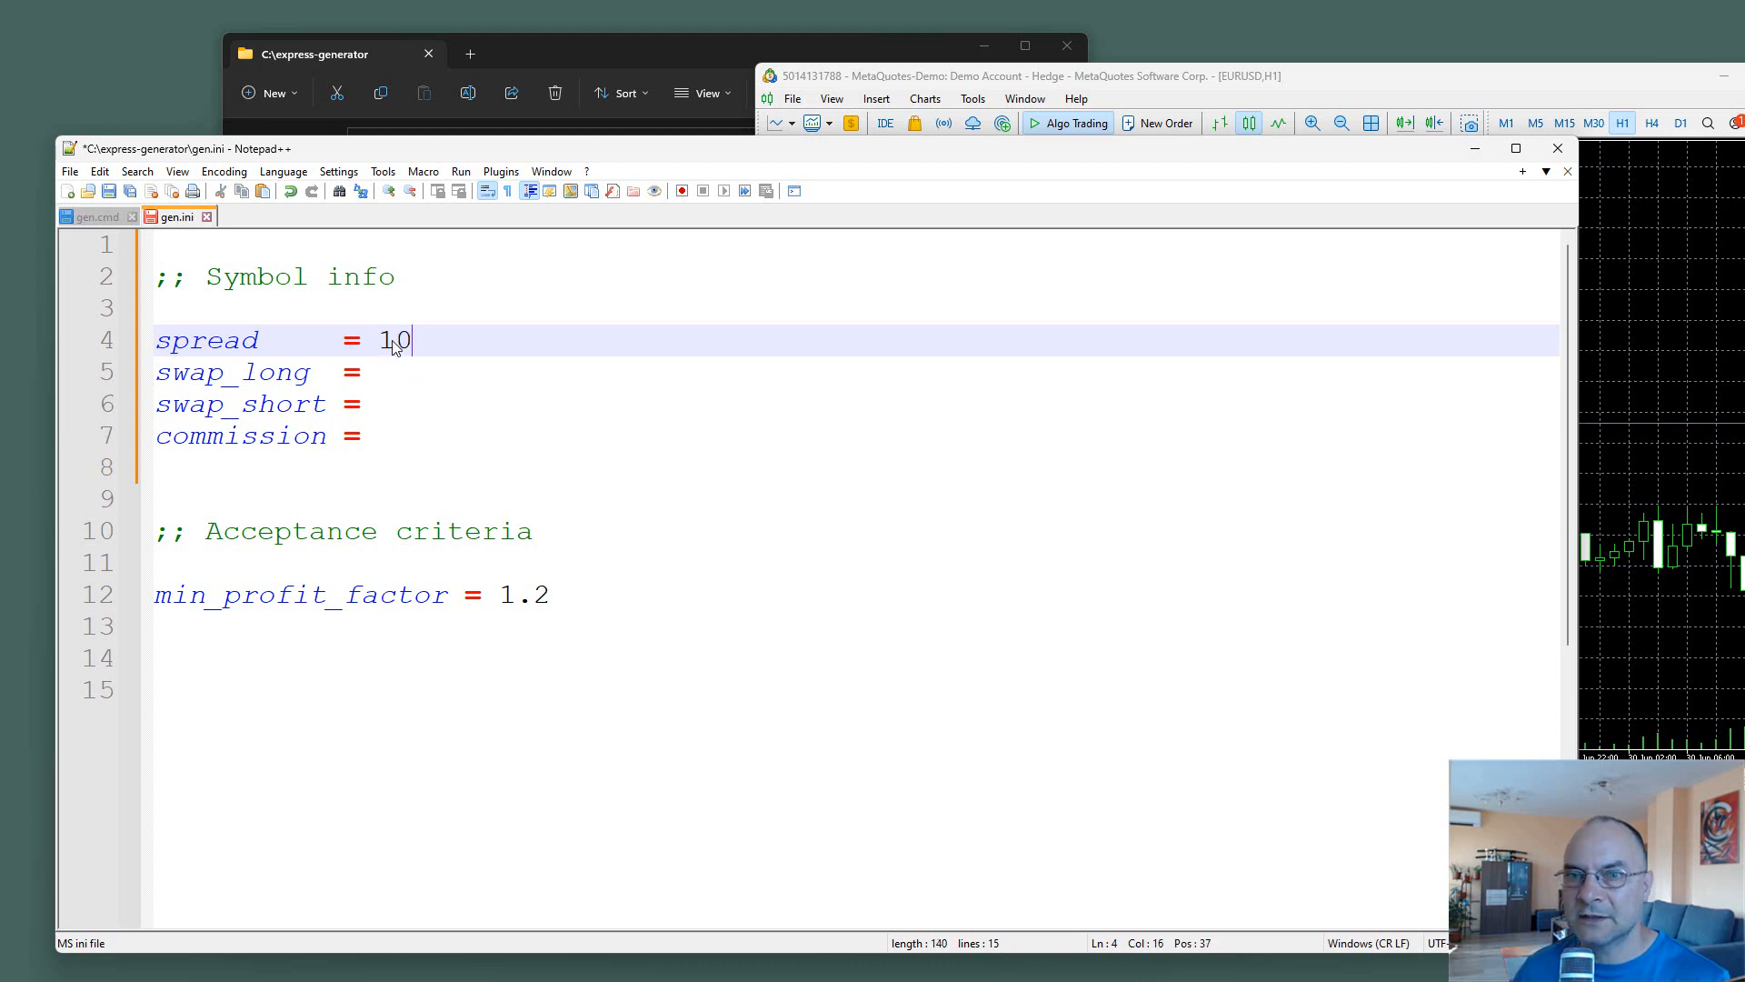
Switch to the MetaTrader terminal, open EURUSD's specification, enlarge its window and check the swap long and swap short values.
key("Down")
left_click(1685, 467)
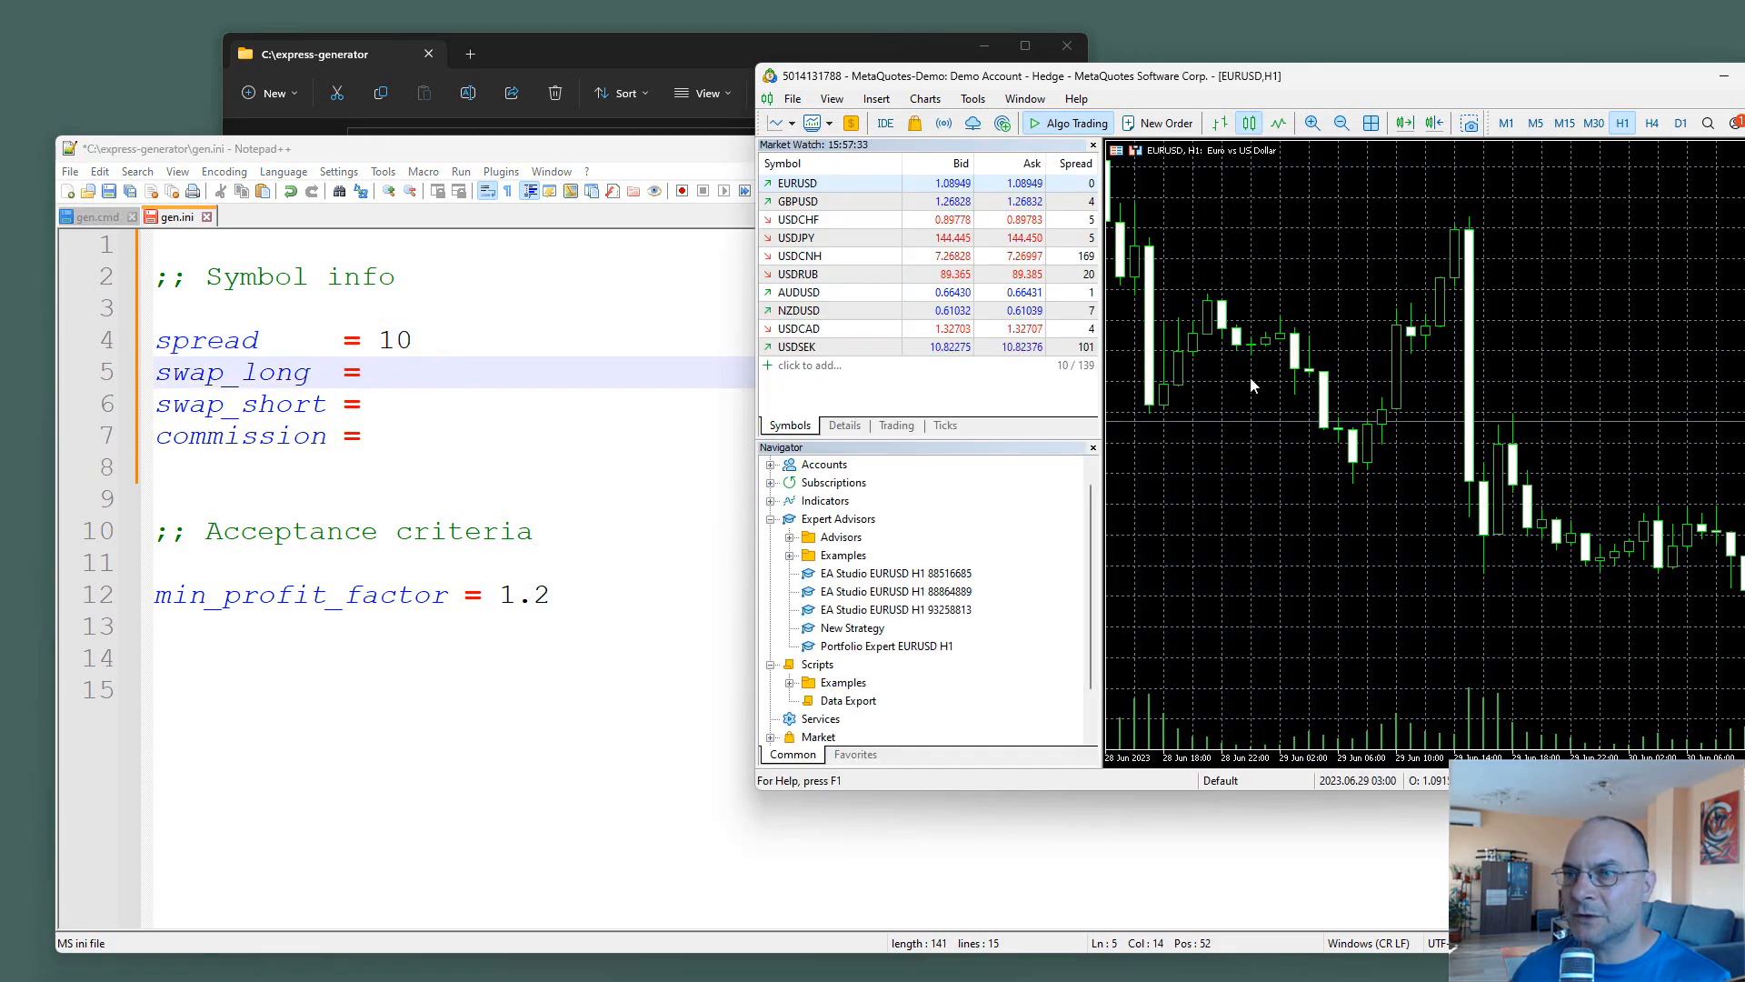
right_click(825, 184)
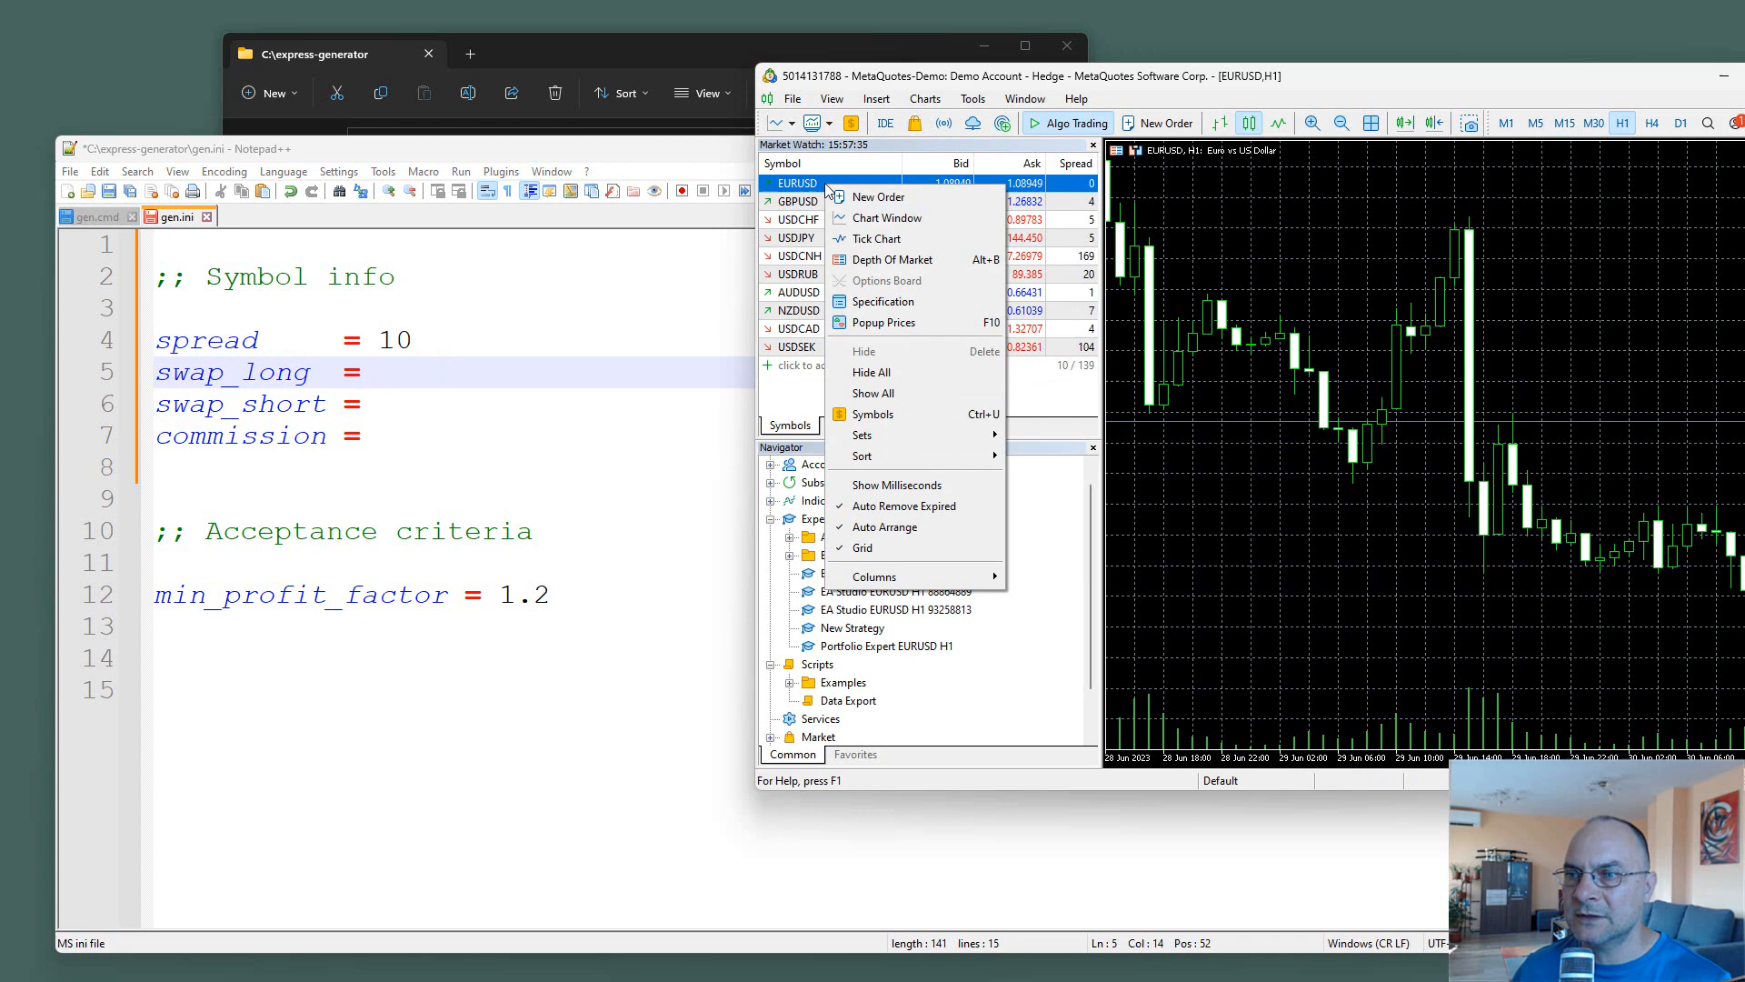
left_click(888, 308)
left_click_drag(1301, 238, 1279, 167)
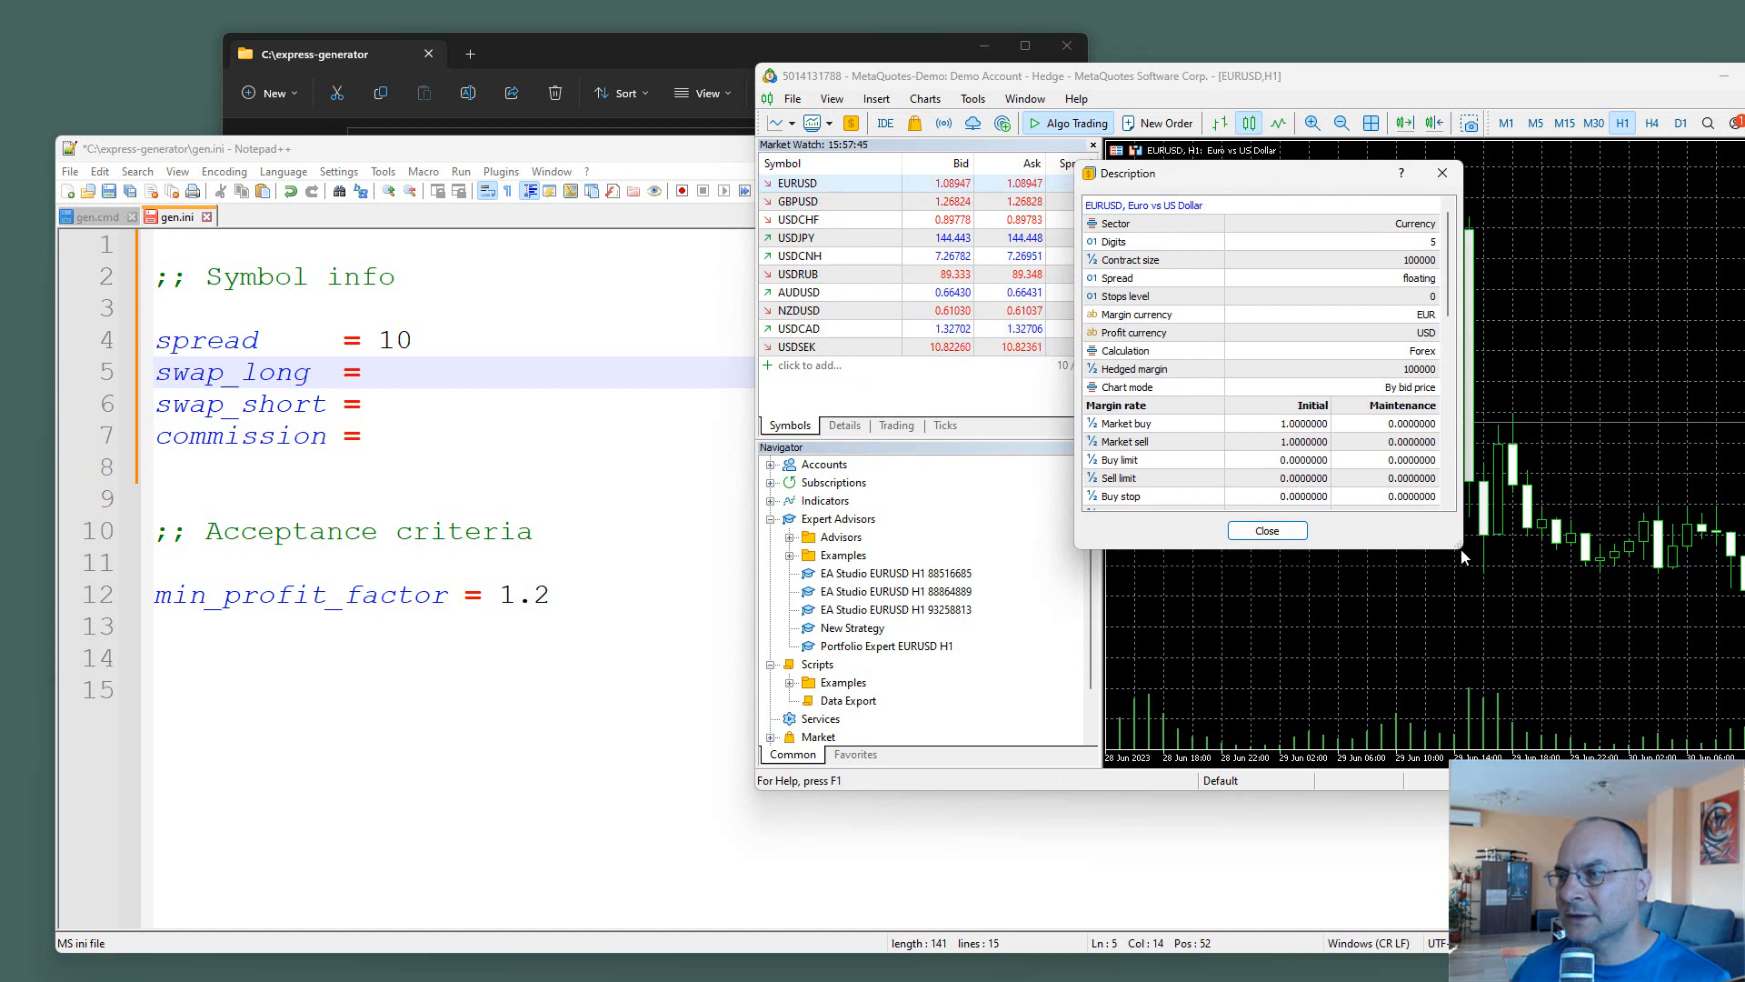
left_click_drag(1463, 549, 1556, 664)
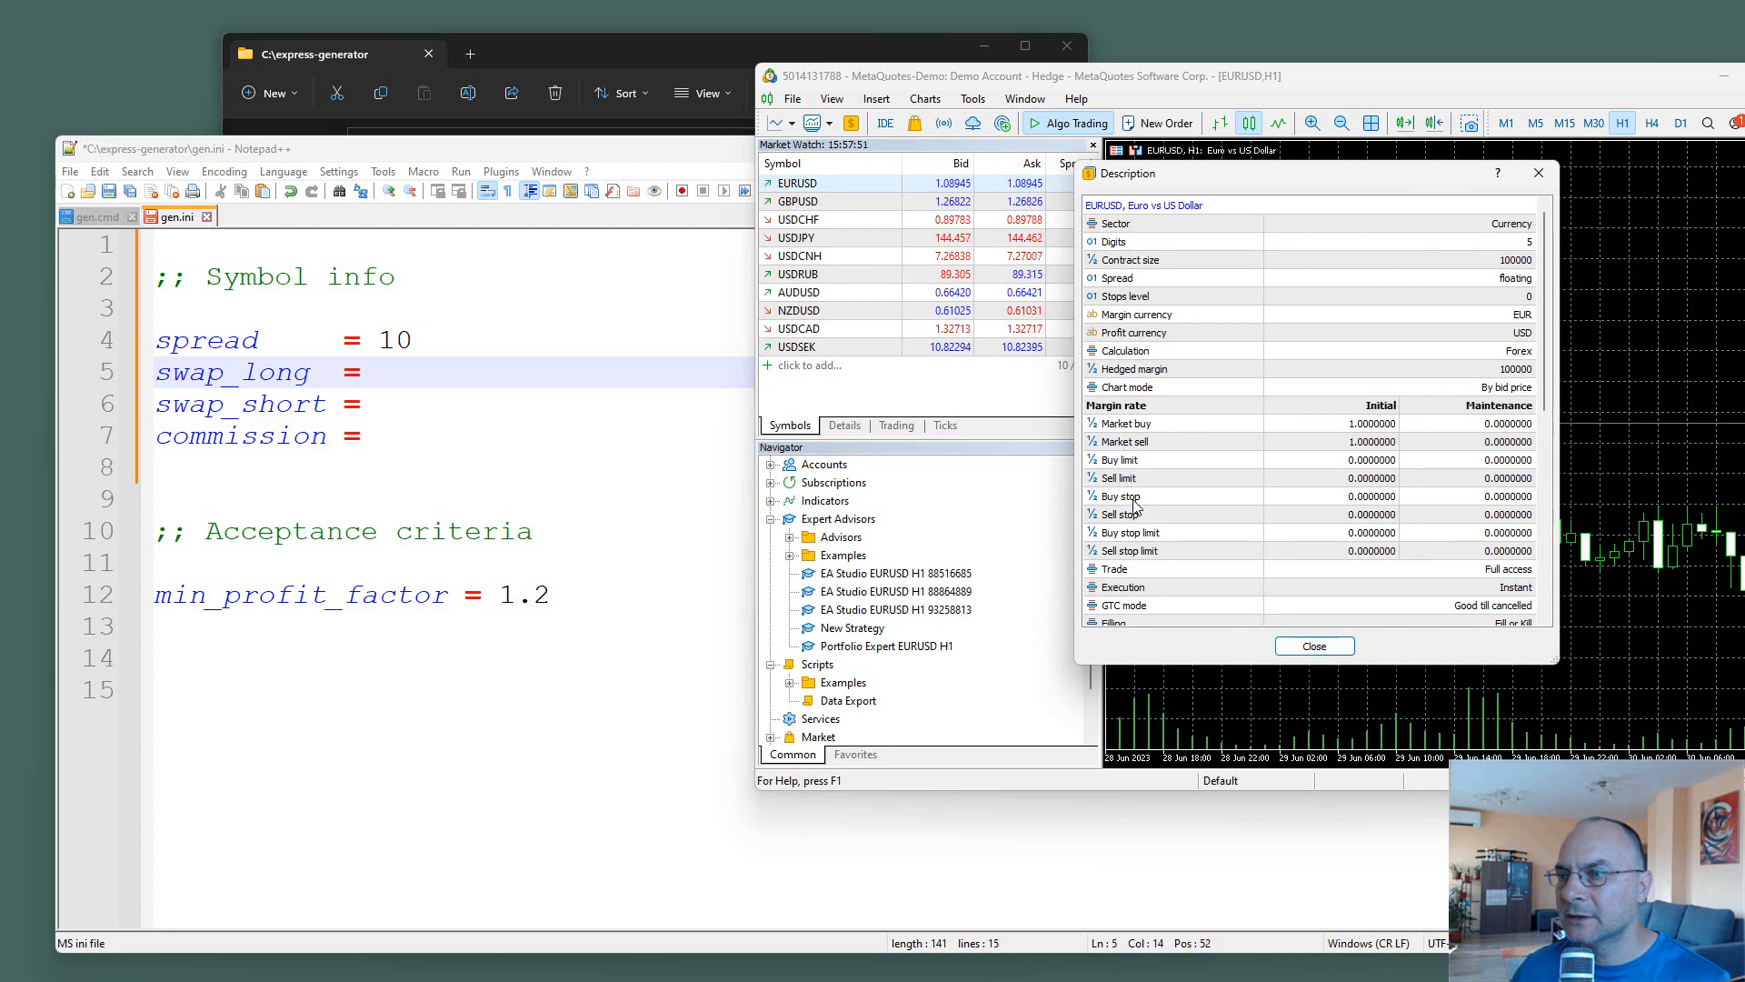
scroll(1131, 505, "down", 4)
scroll(1147, 500, "down", 1)
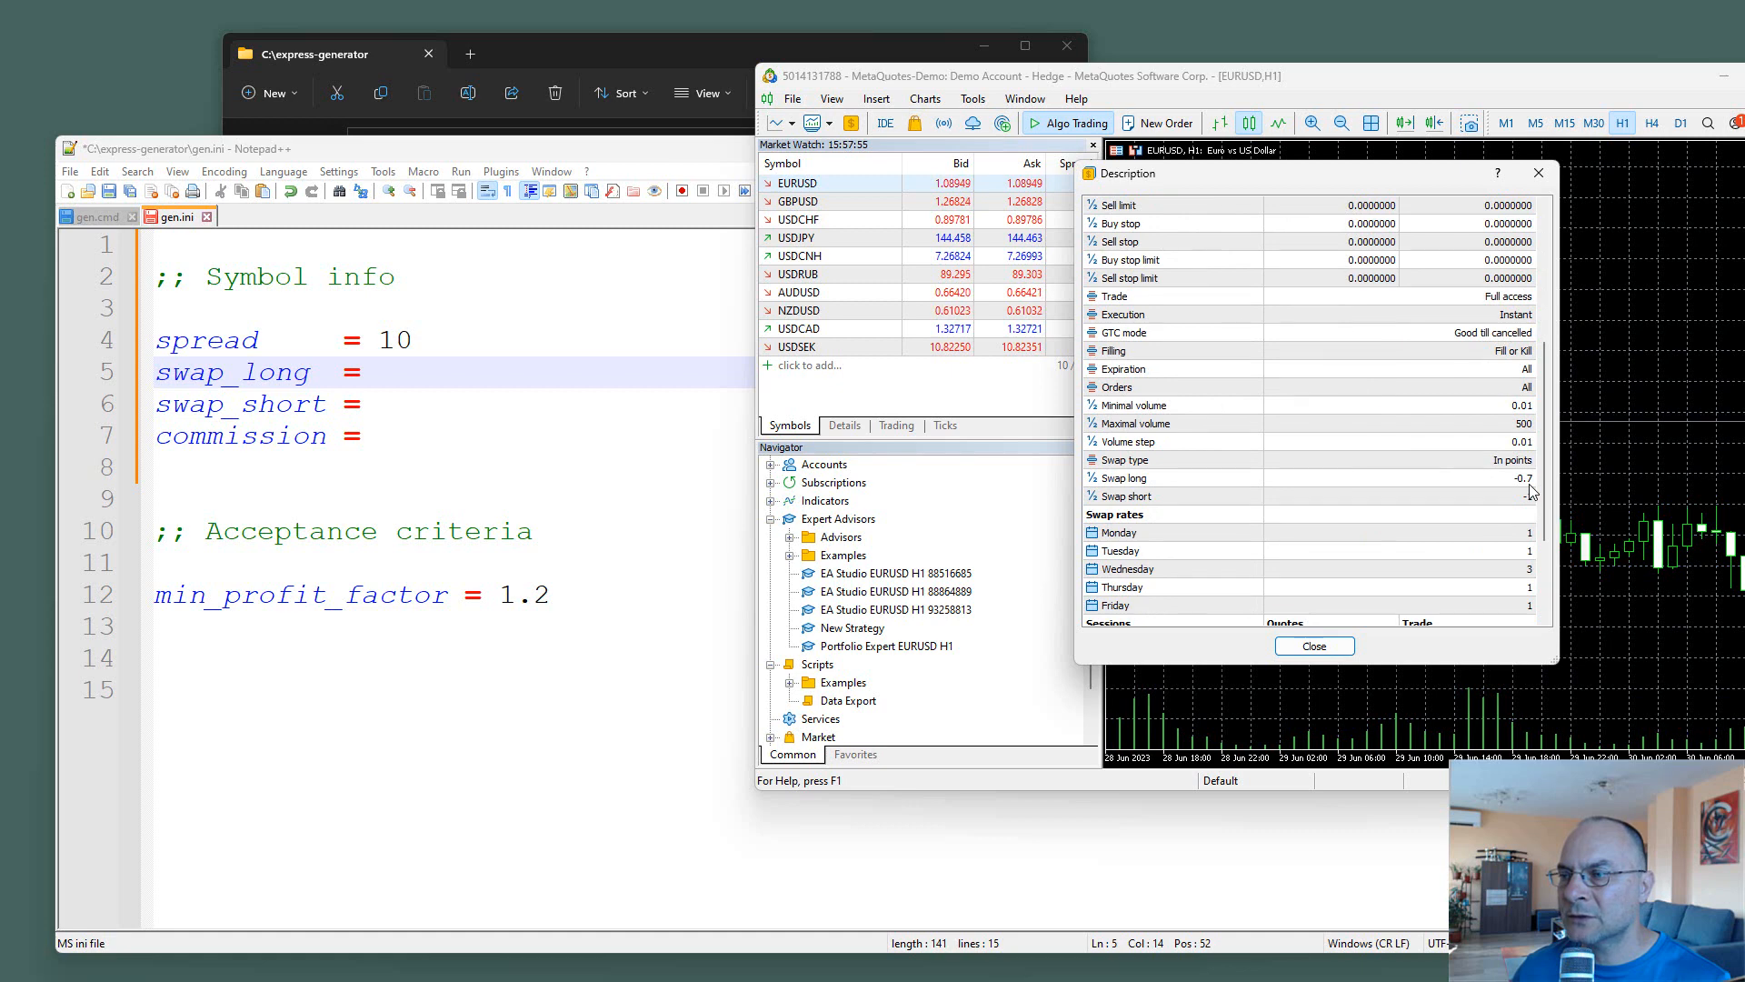
Return to gen.ini in Notepad++ and set swap_long to -0.7 and swap_short to -1.
left_click(462, 376)
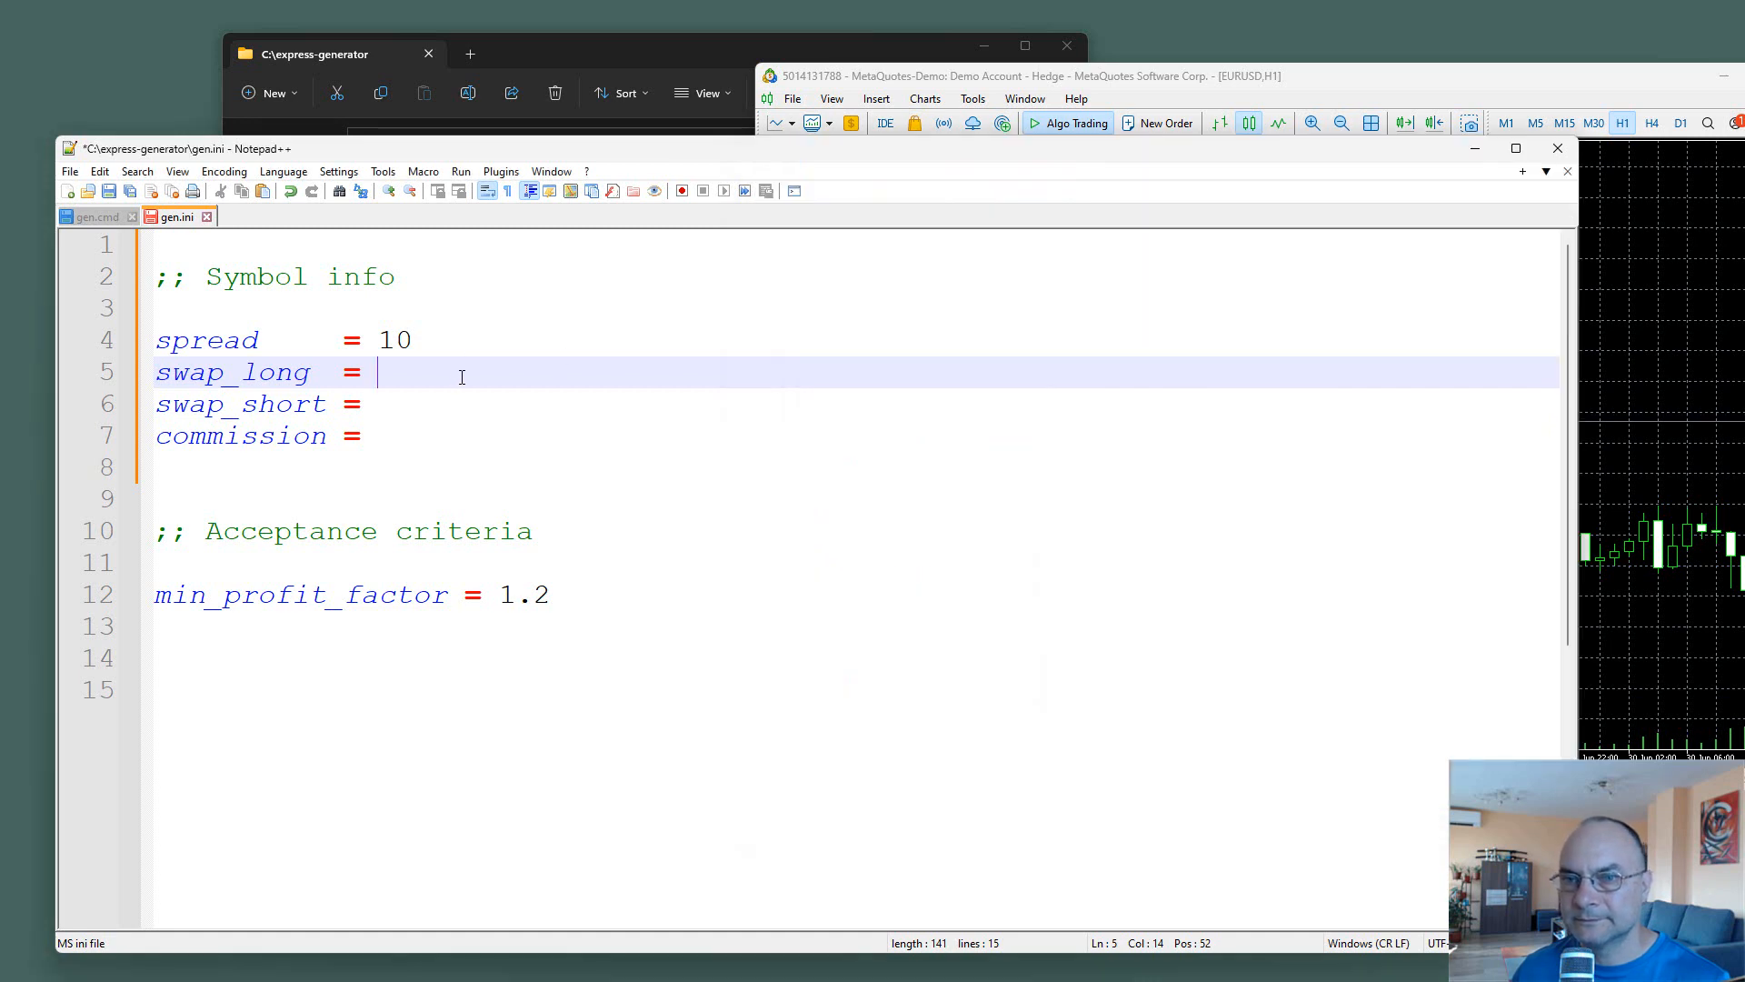
type("-0.")
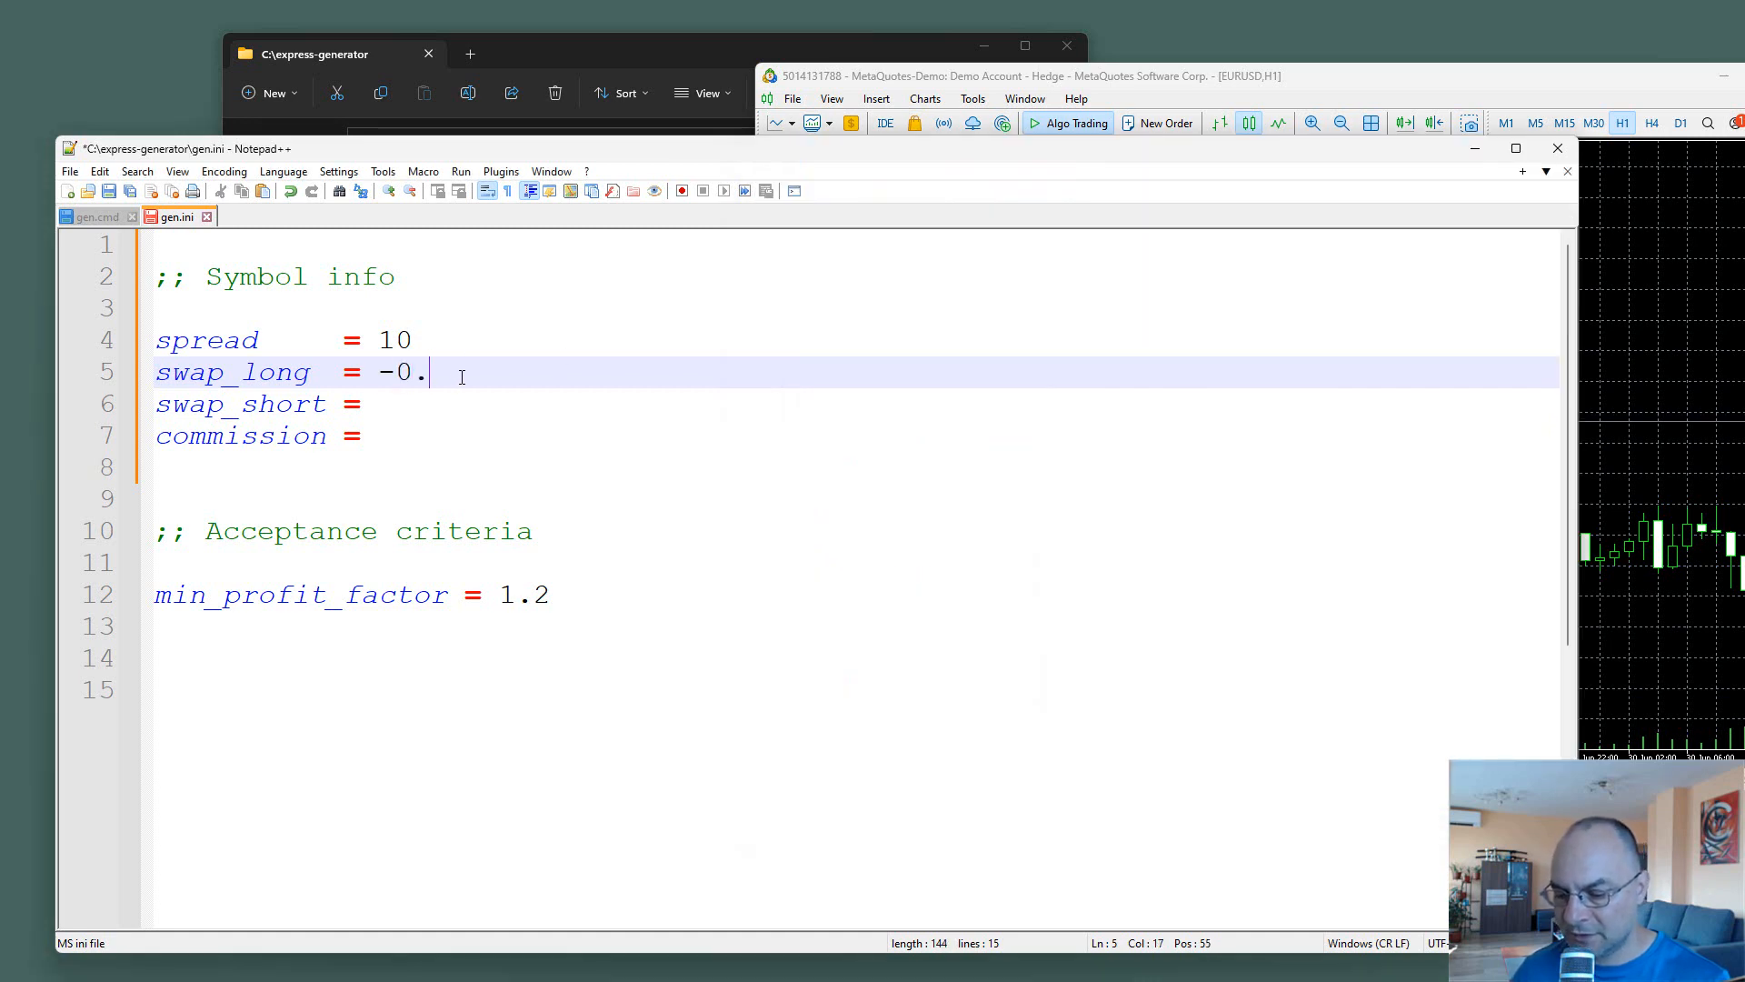
type("7")
left_click(1704, 445)
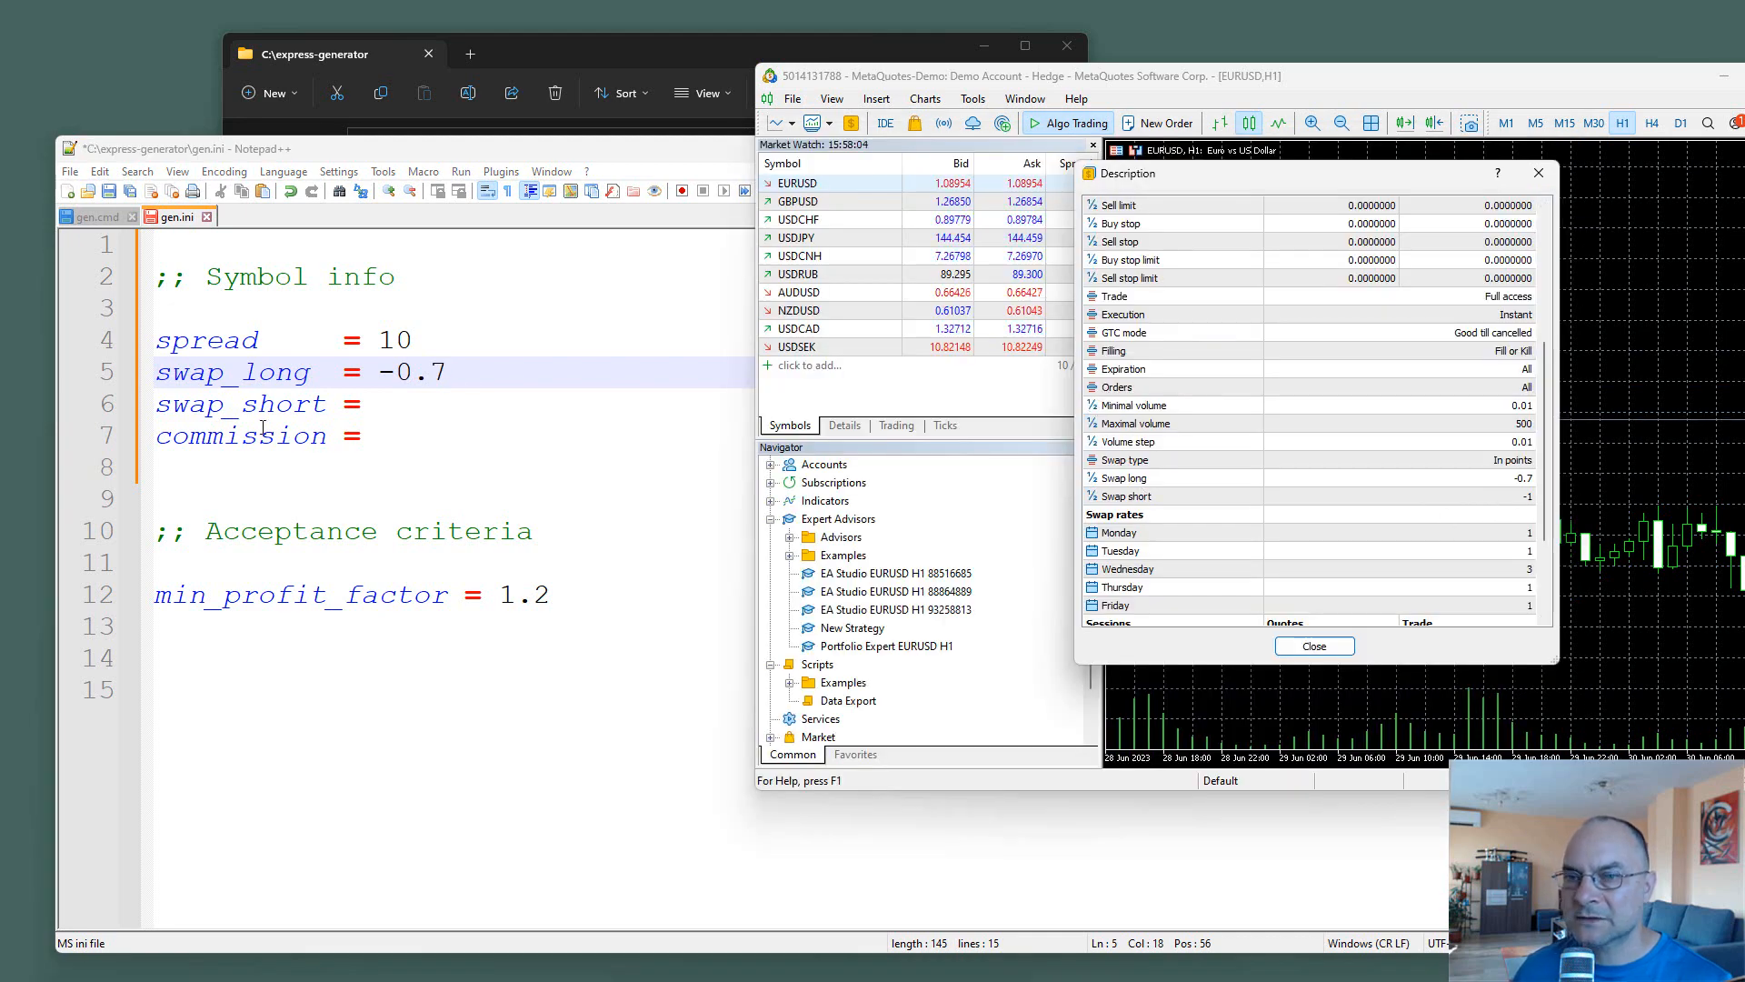
left_click(417, 405)
type("-")
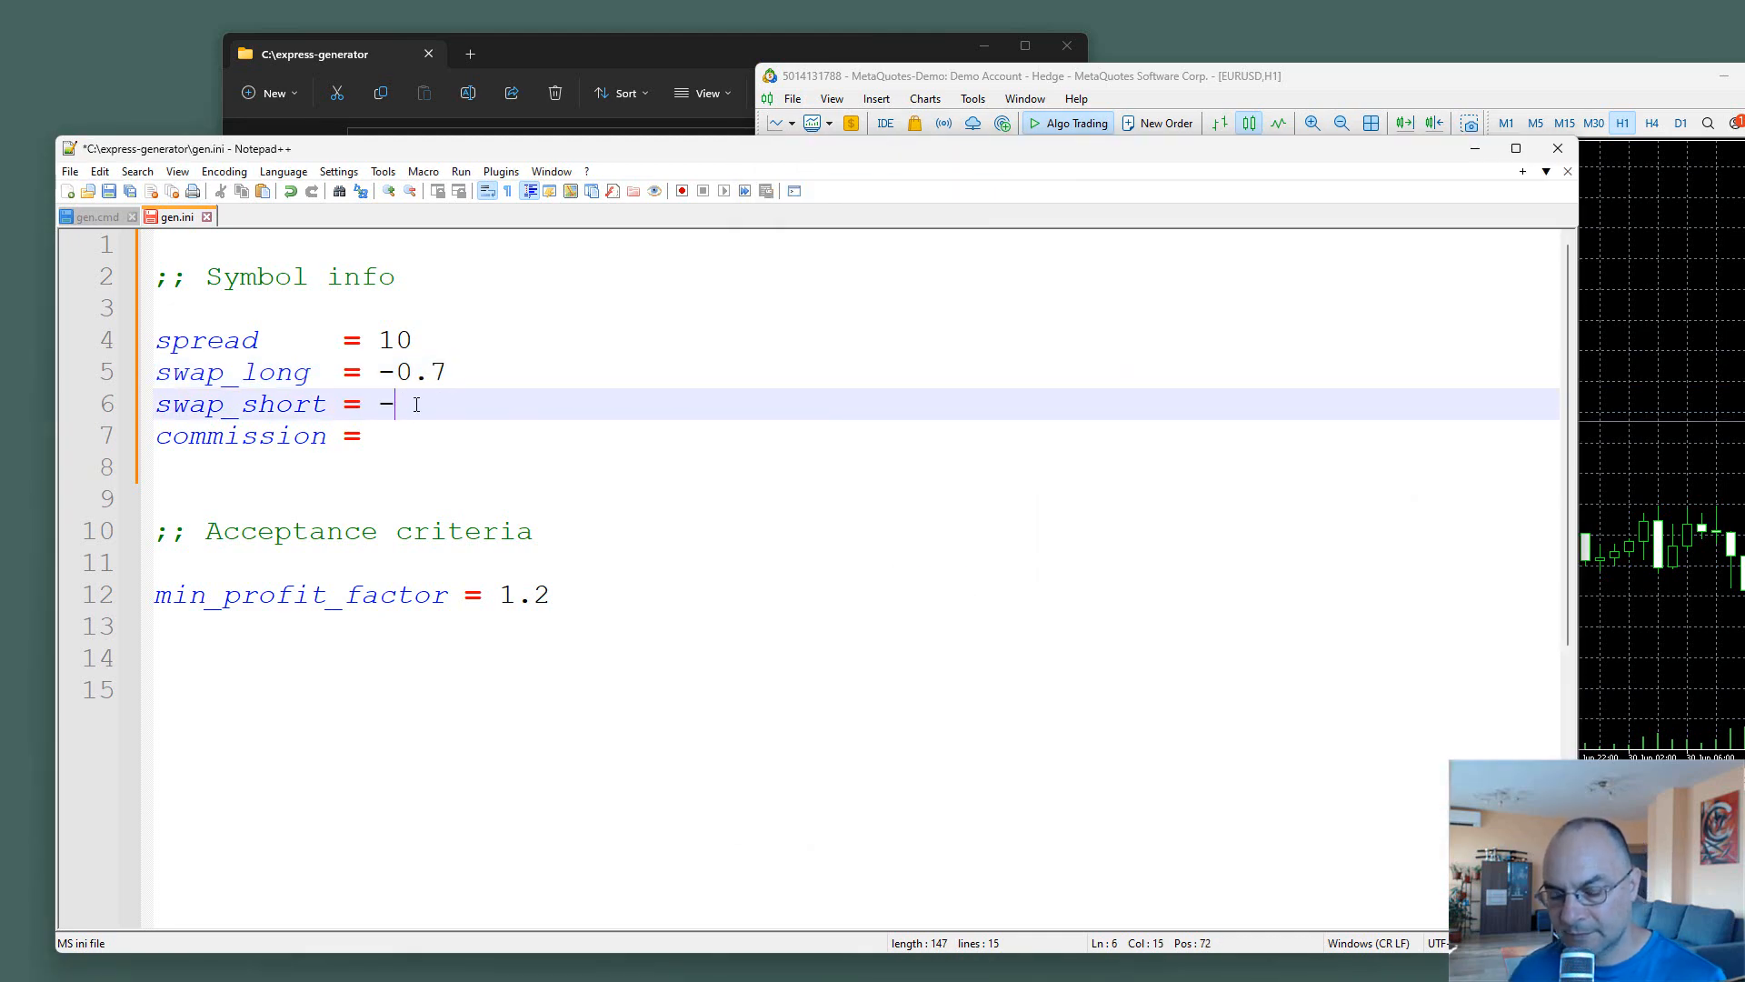
type("1")
Switch back to the MetaTrader terminal and close the EURUSD specification window.
left_click(468, 440)
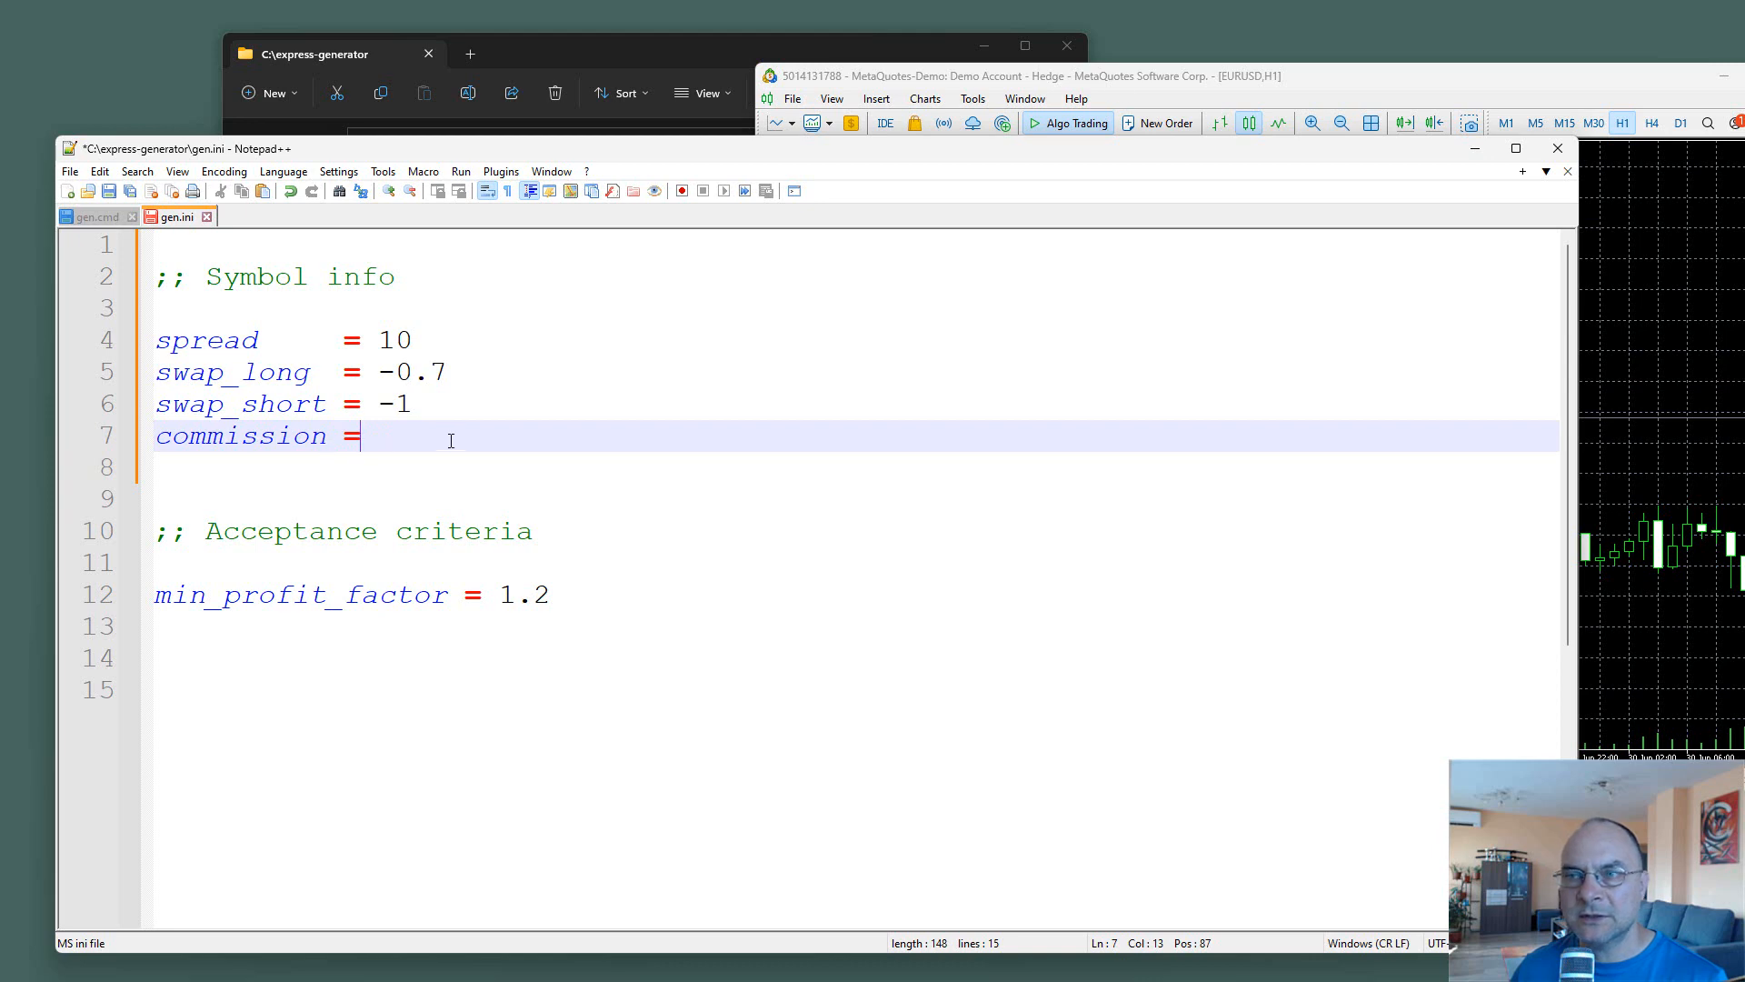
key("alt+Tab")
left_click(1329, 645)
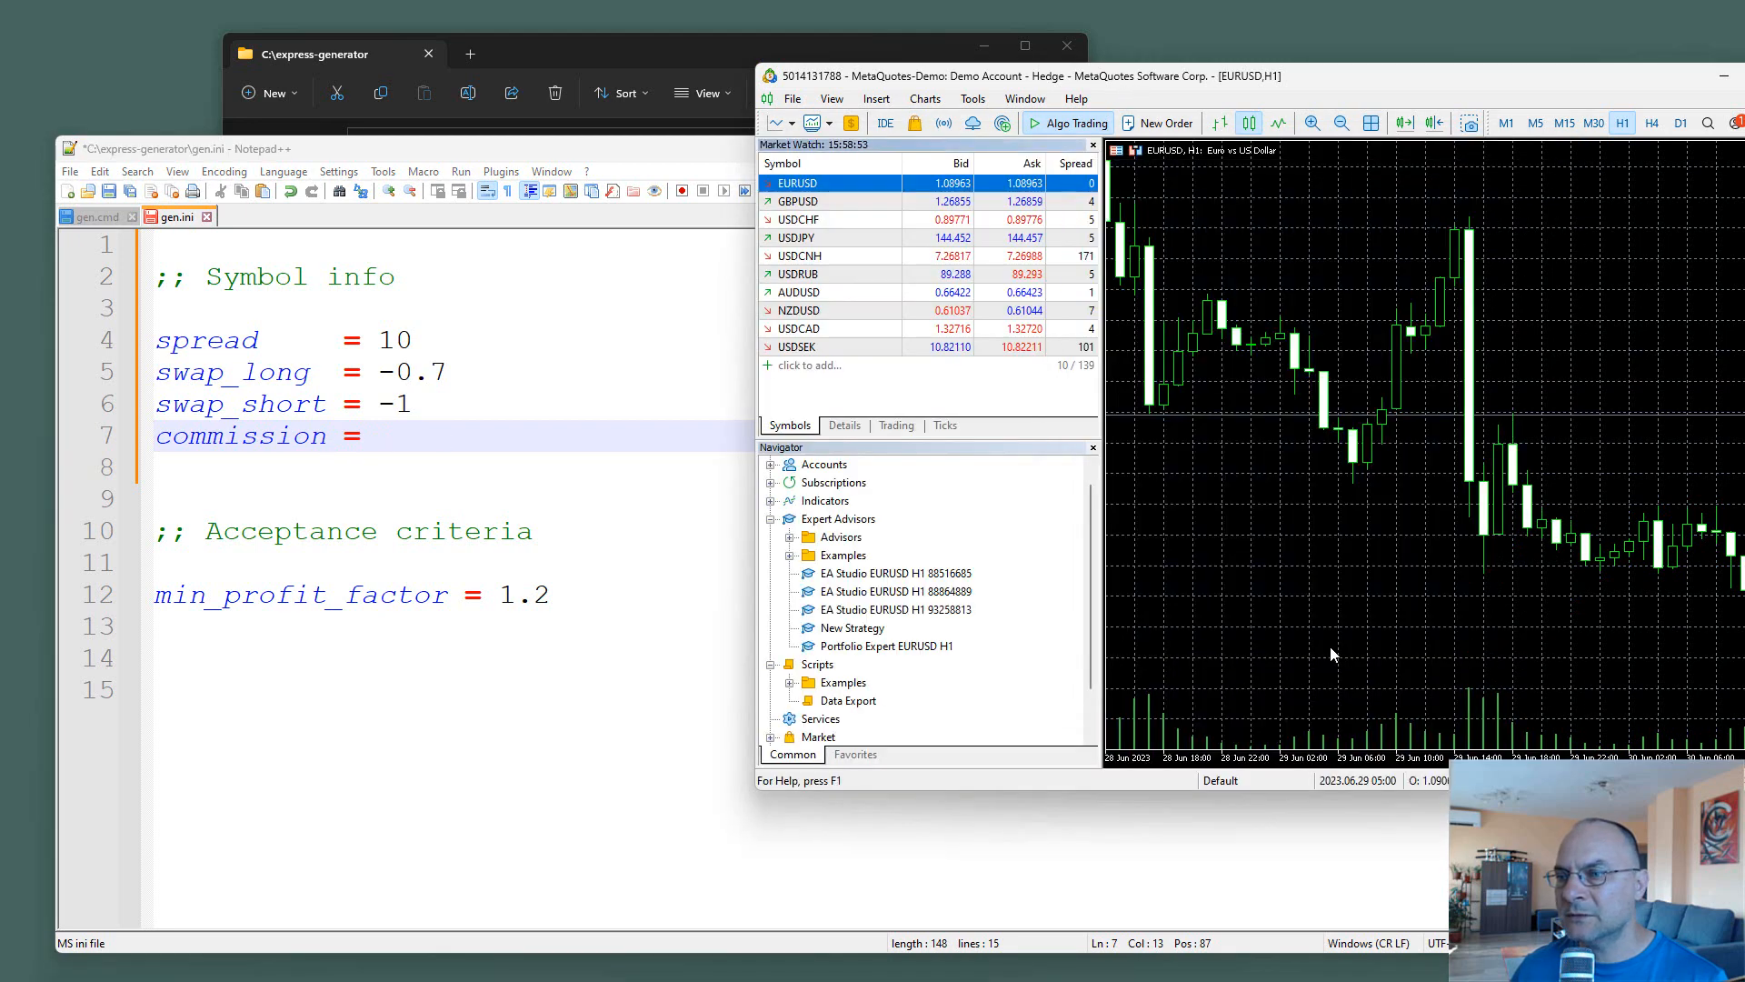
scroll(929, 612, "down", 1)
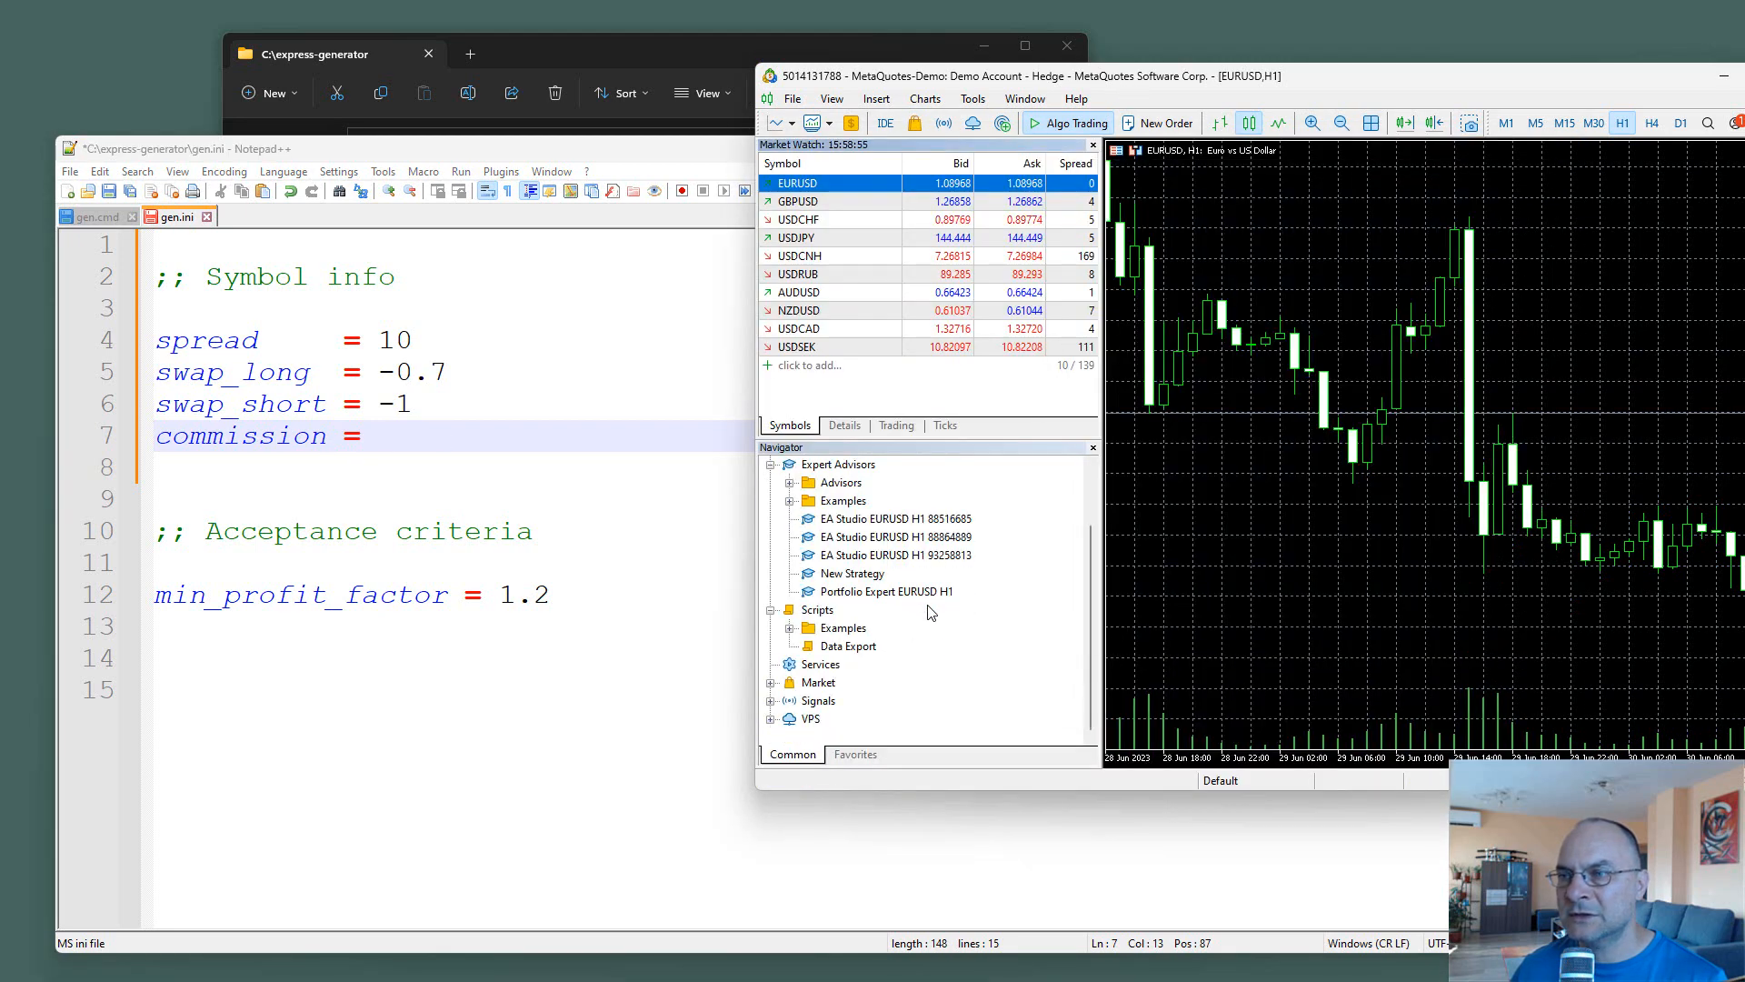
Set commission to 4 in gen.ini in Notepad++ and save the file.
left_click(408, 436)
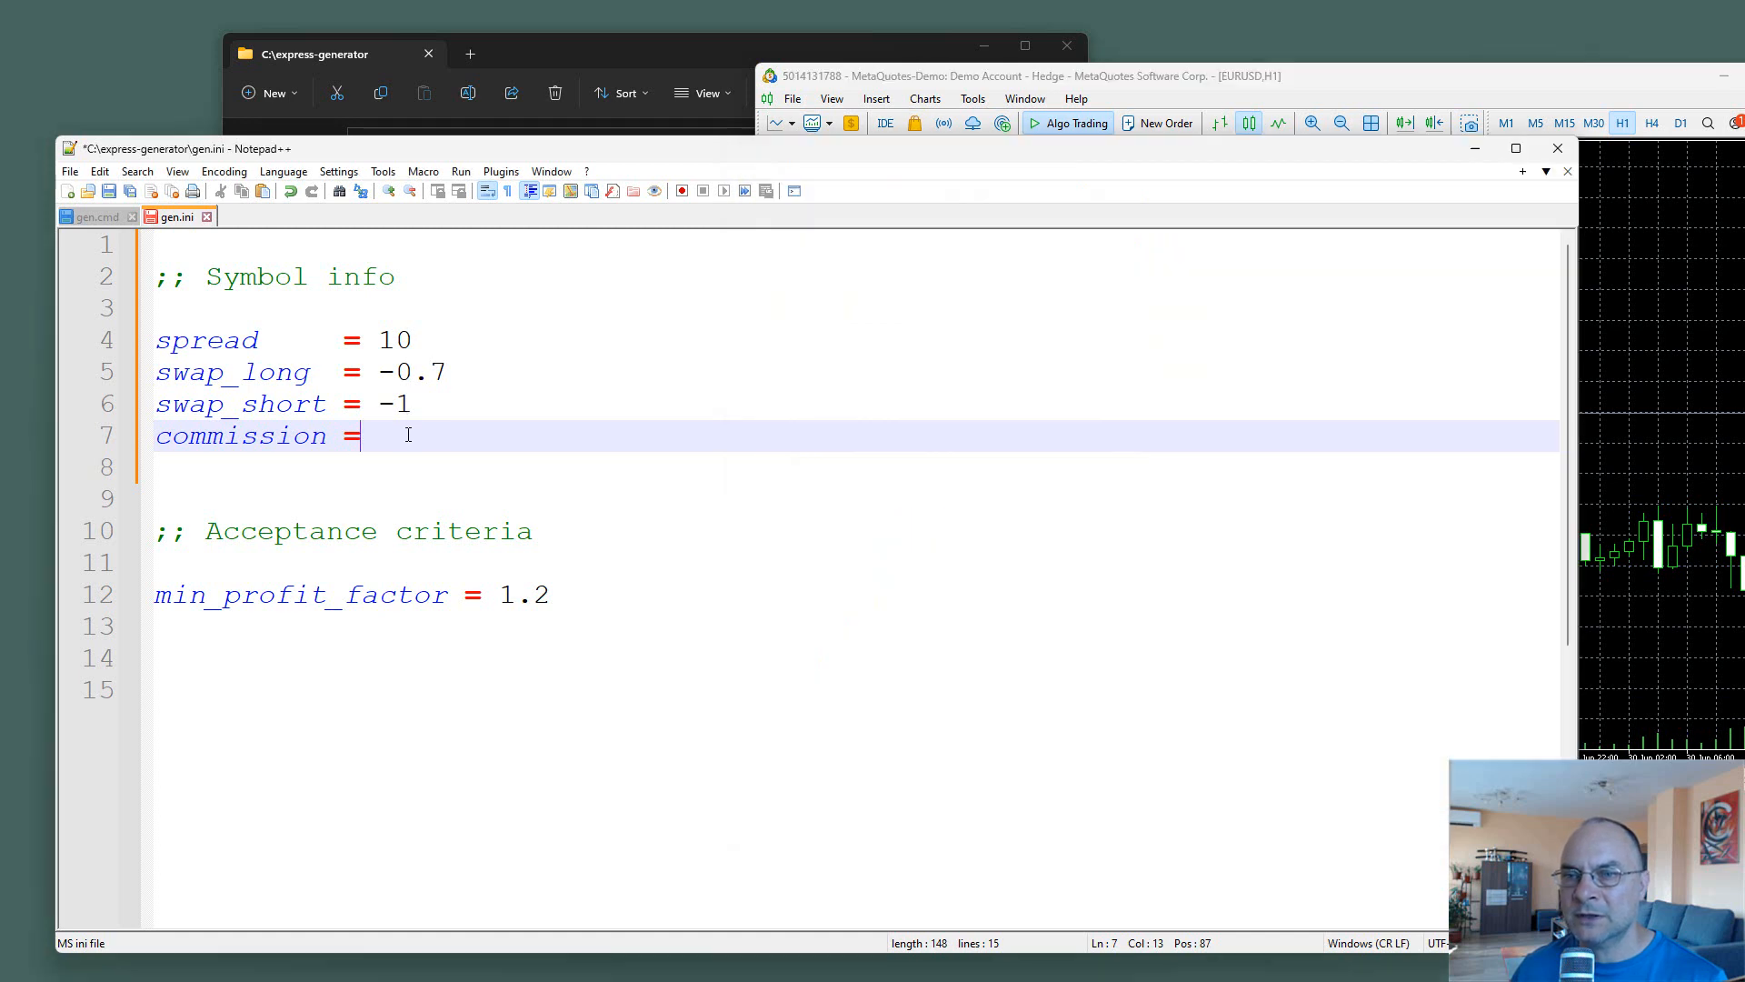
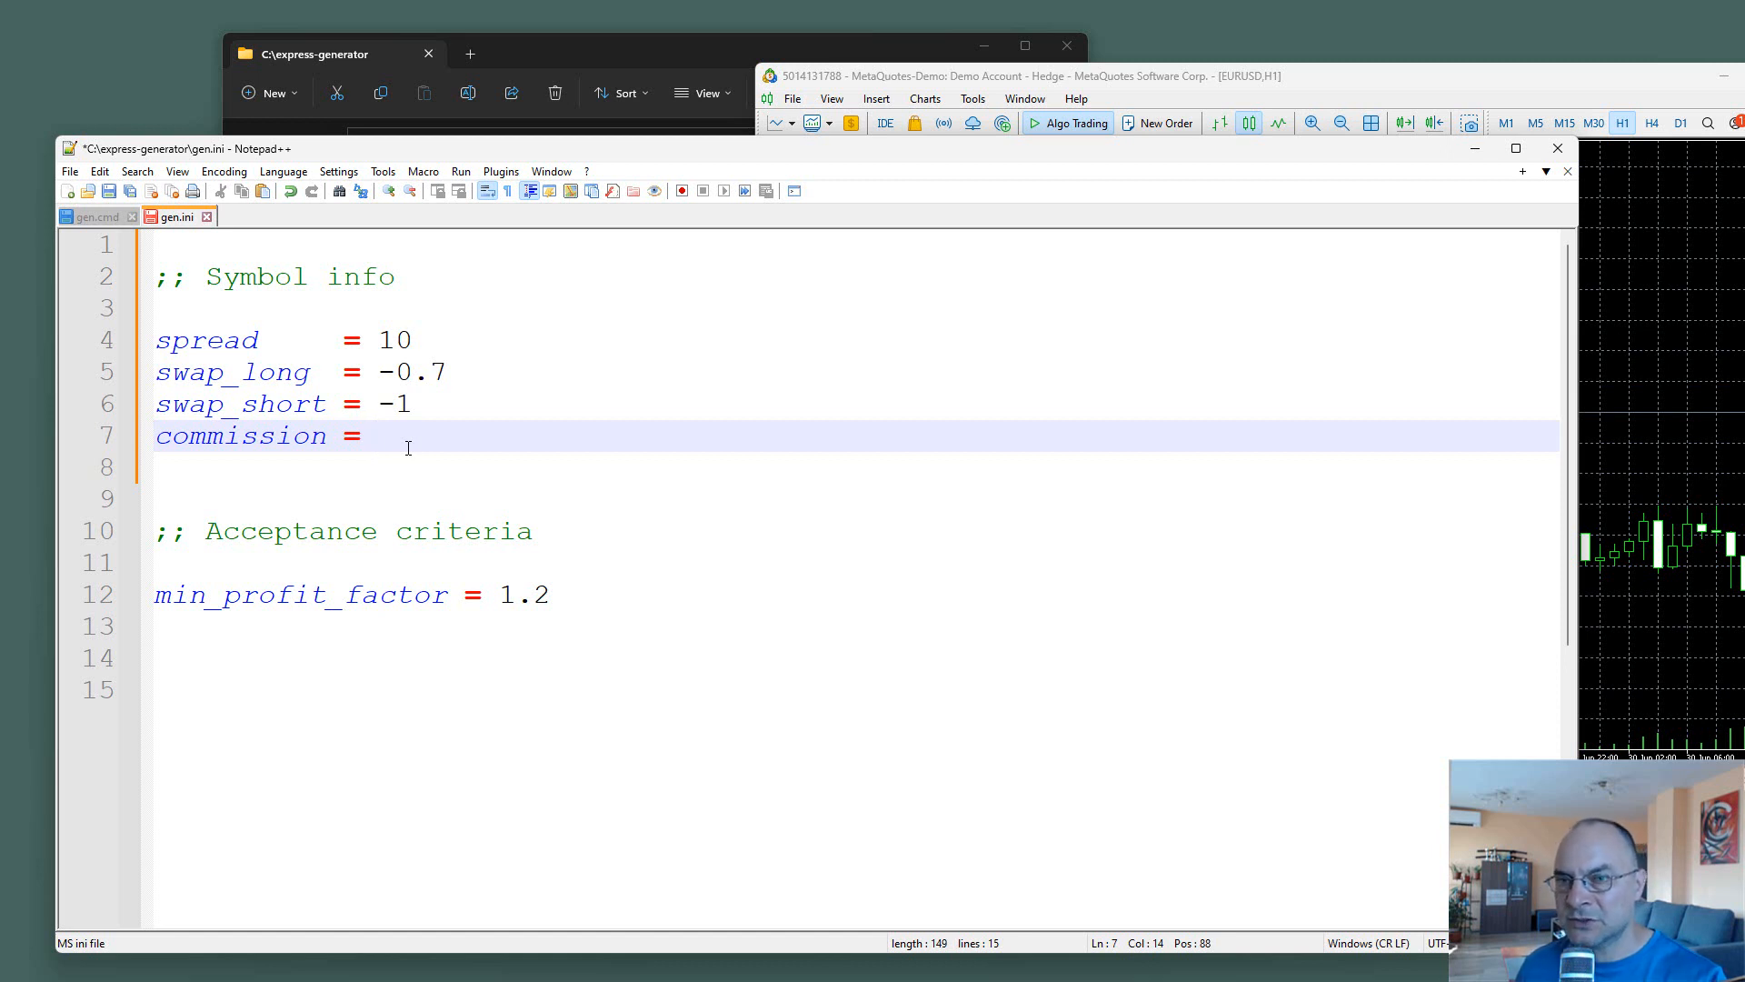
type("6")
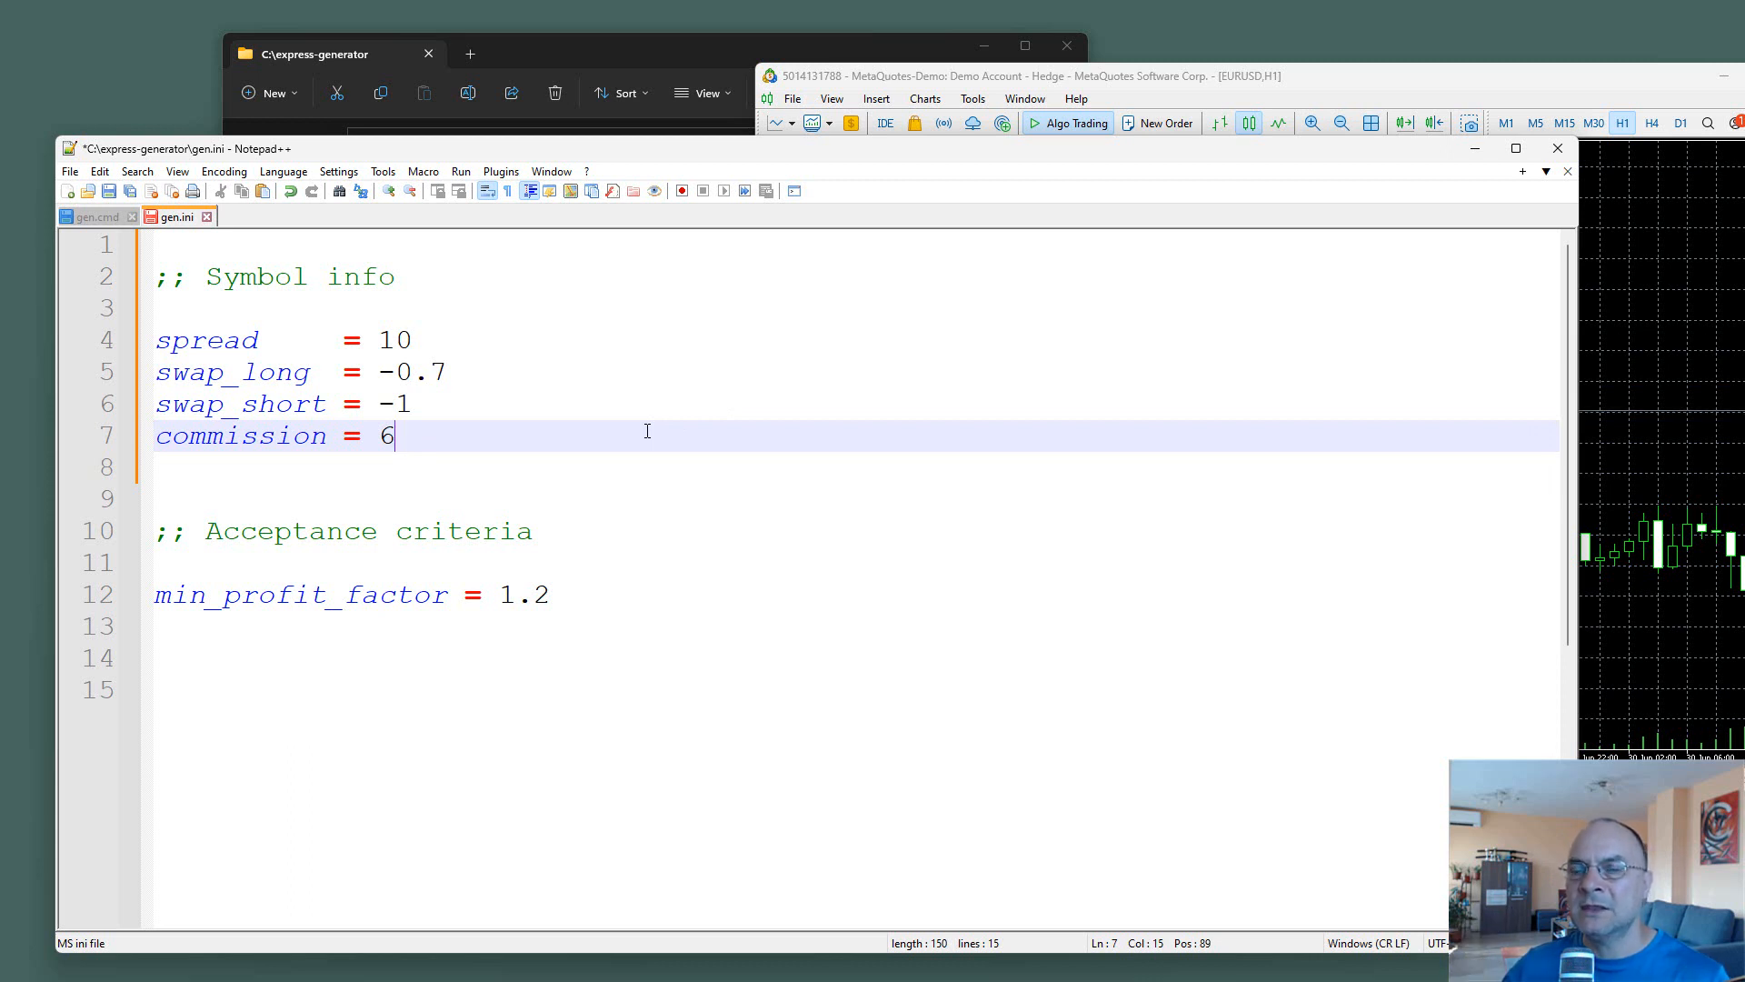
key("BackSpace")
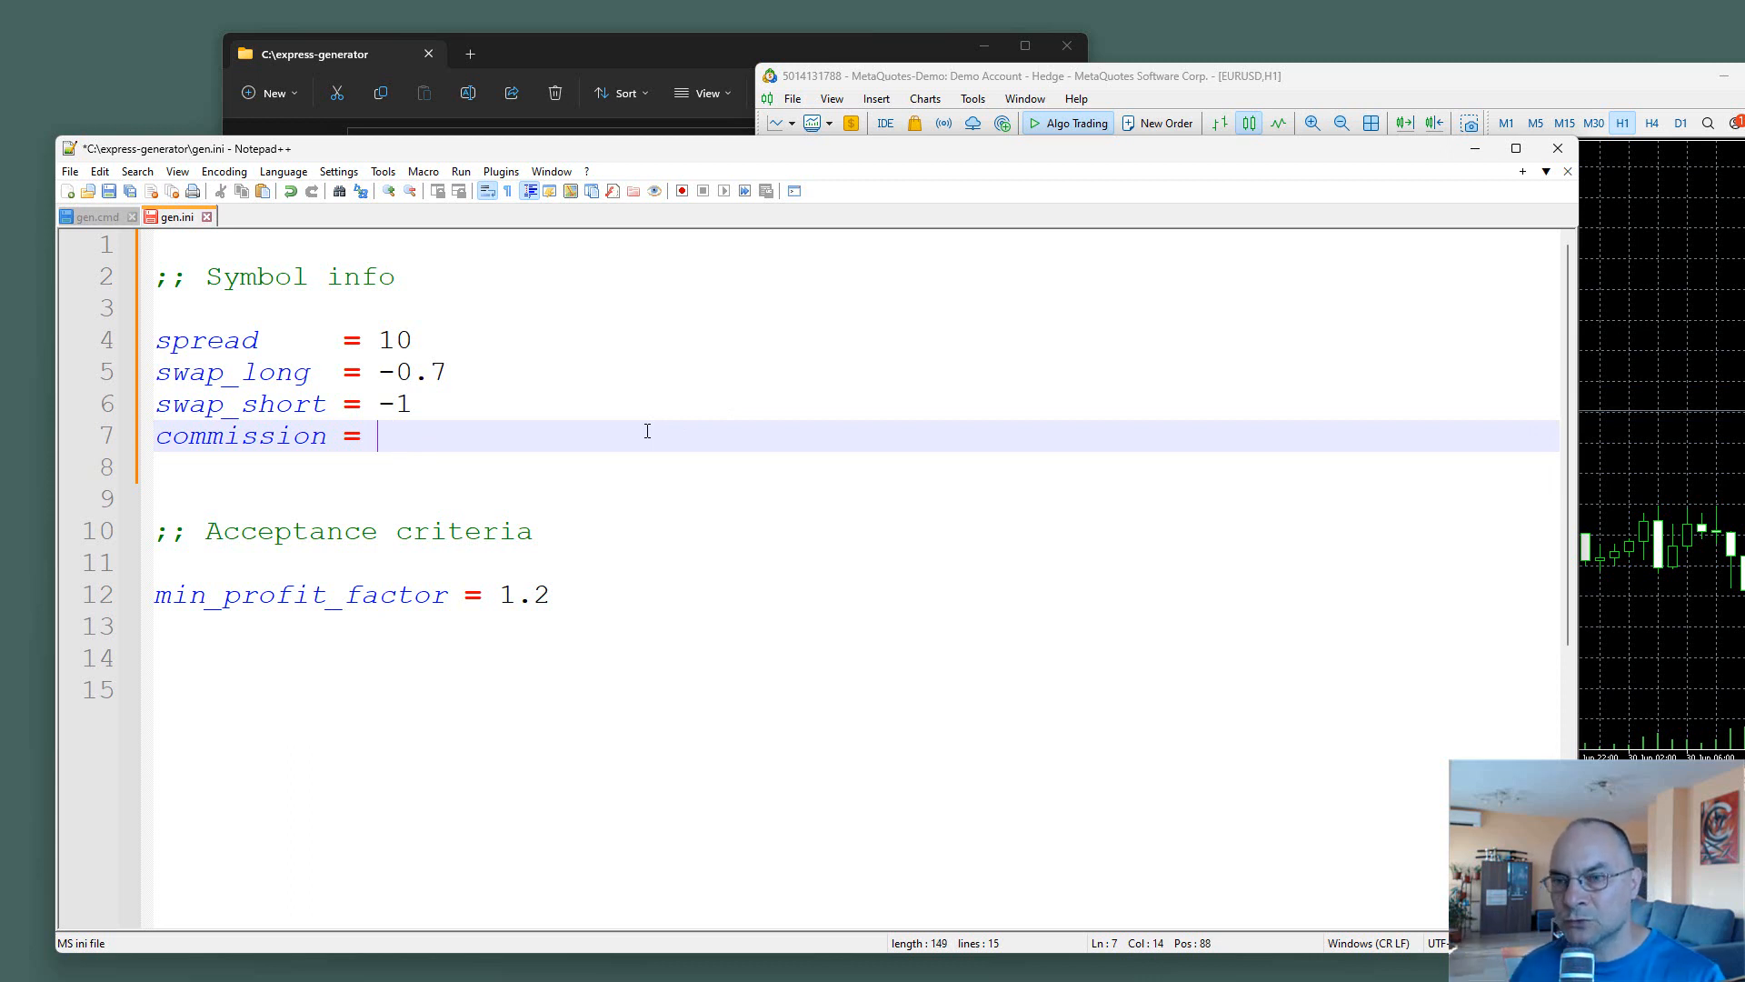
type("4")
key("Down")
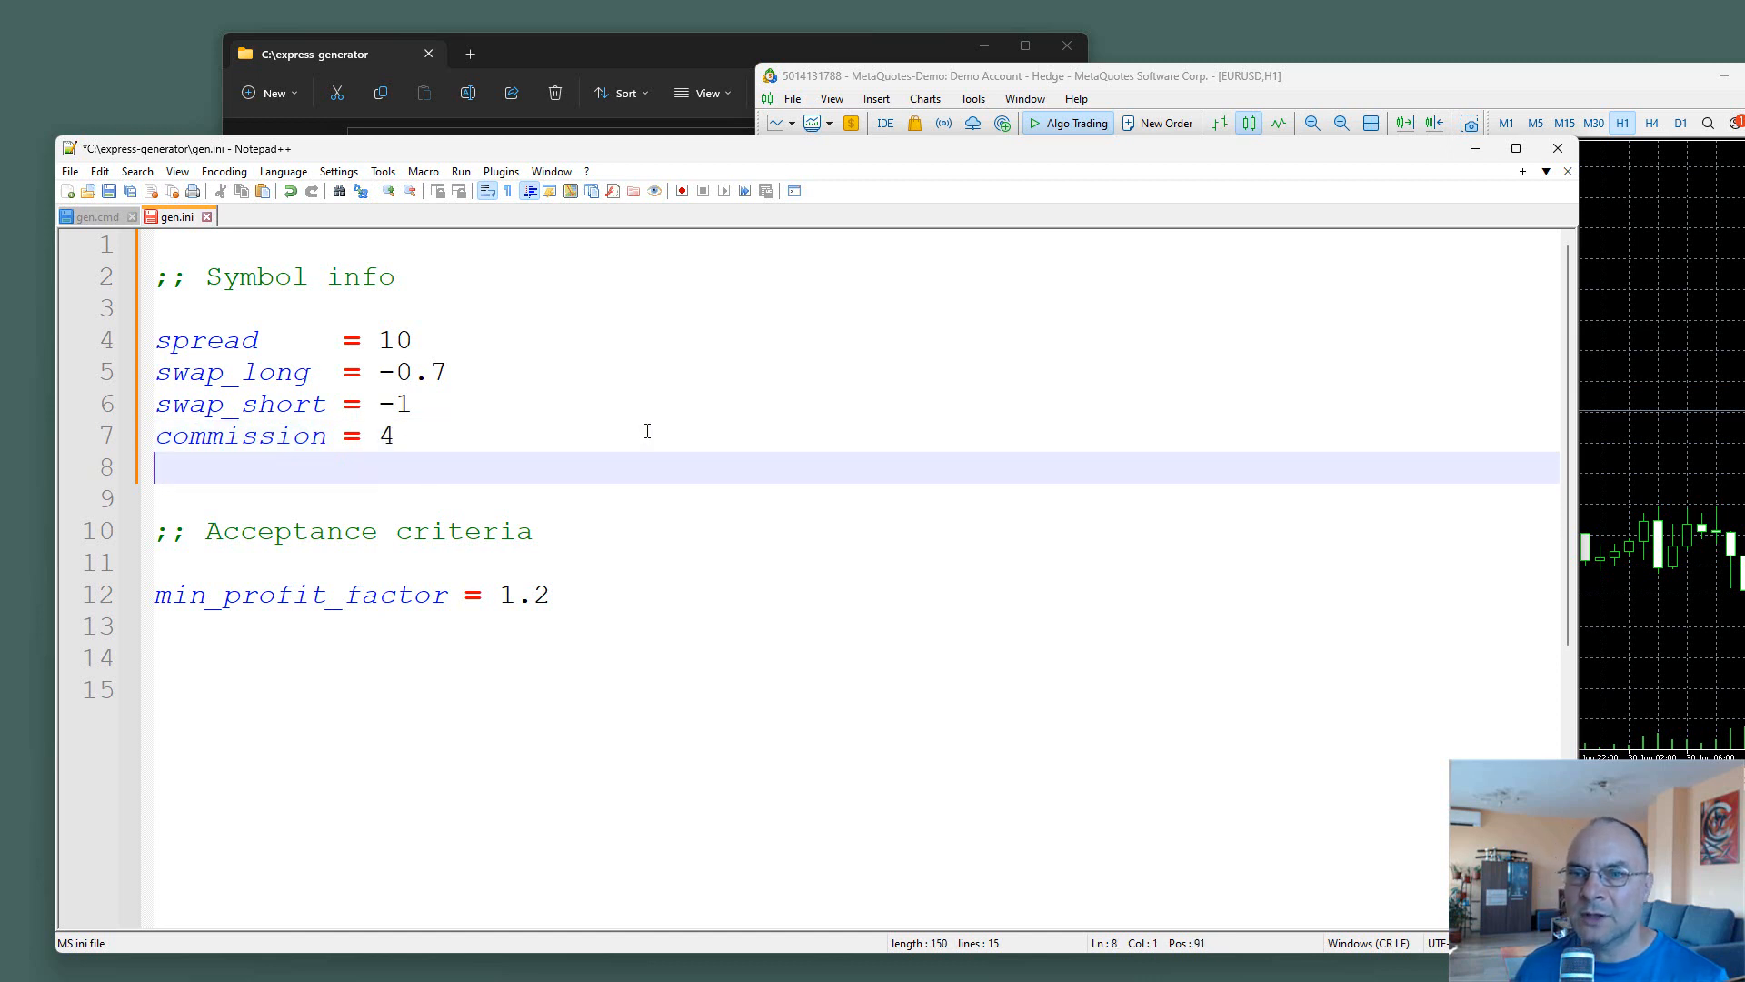
left_click(380, 438)
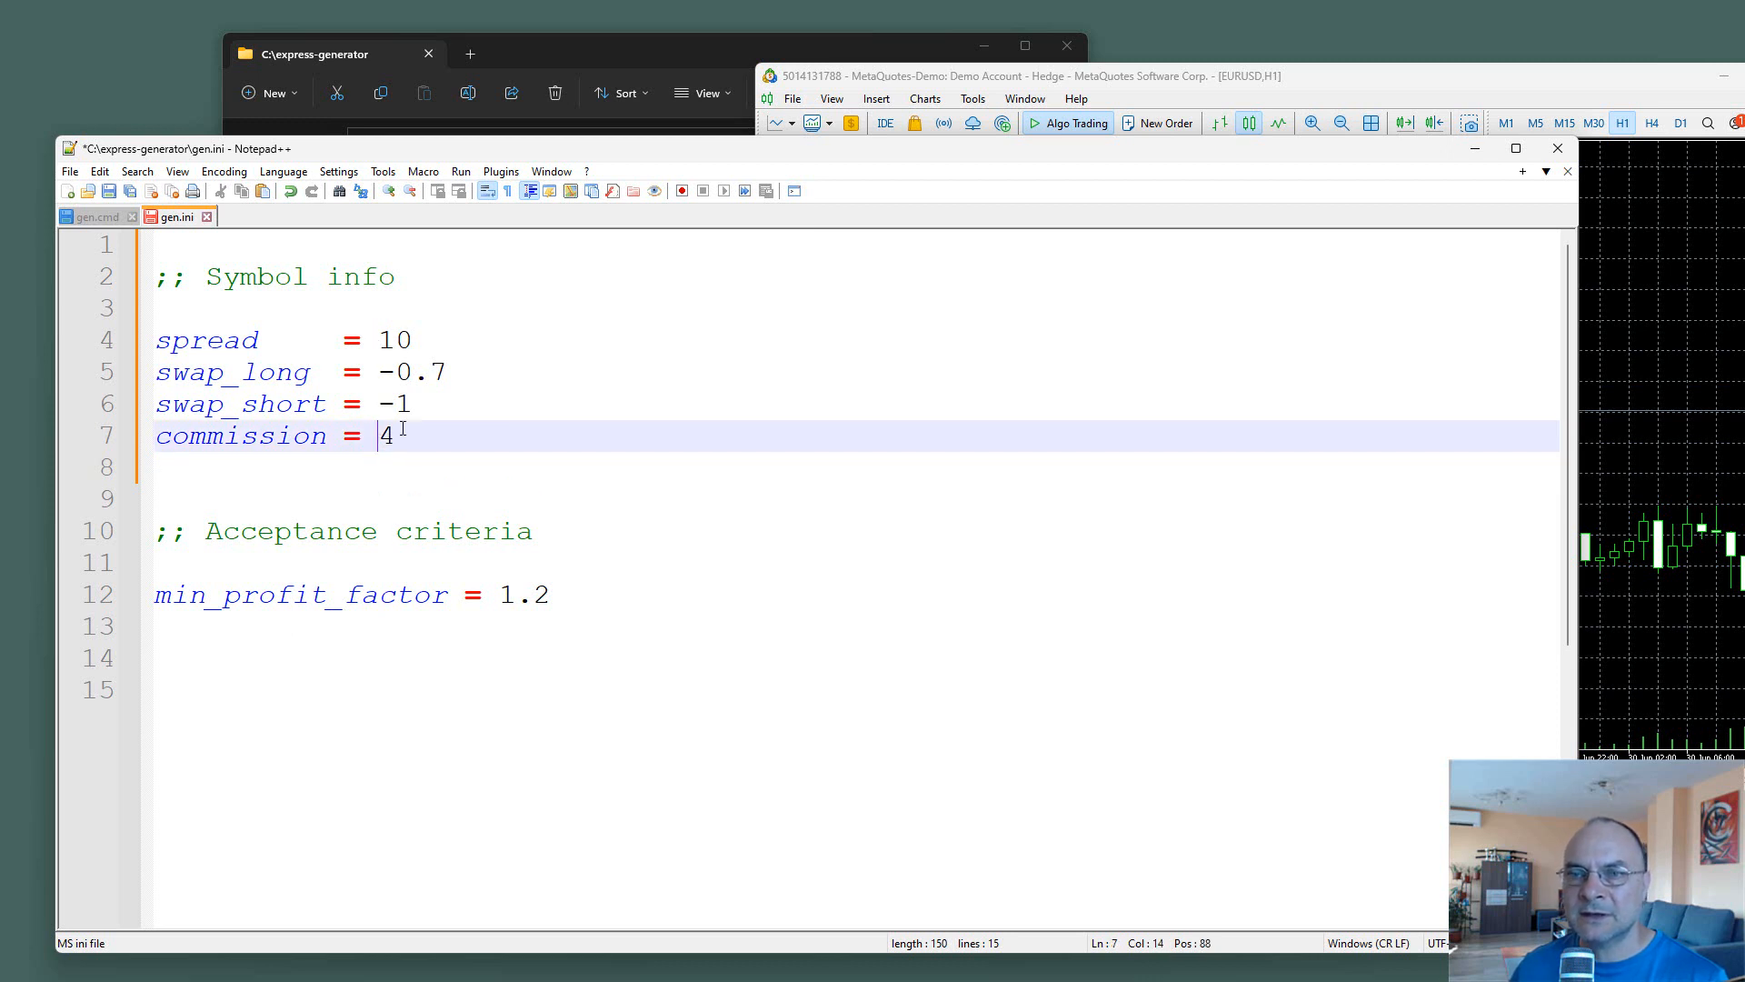
left_click(404, 495)
key("Up")
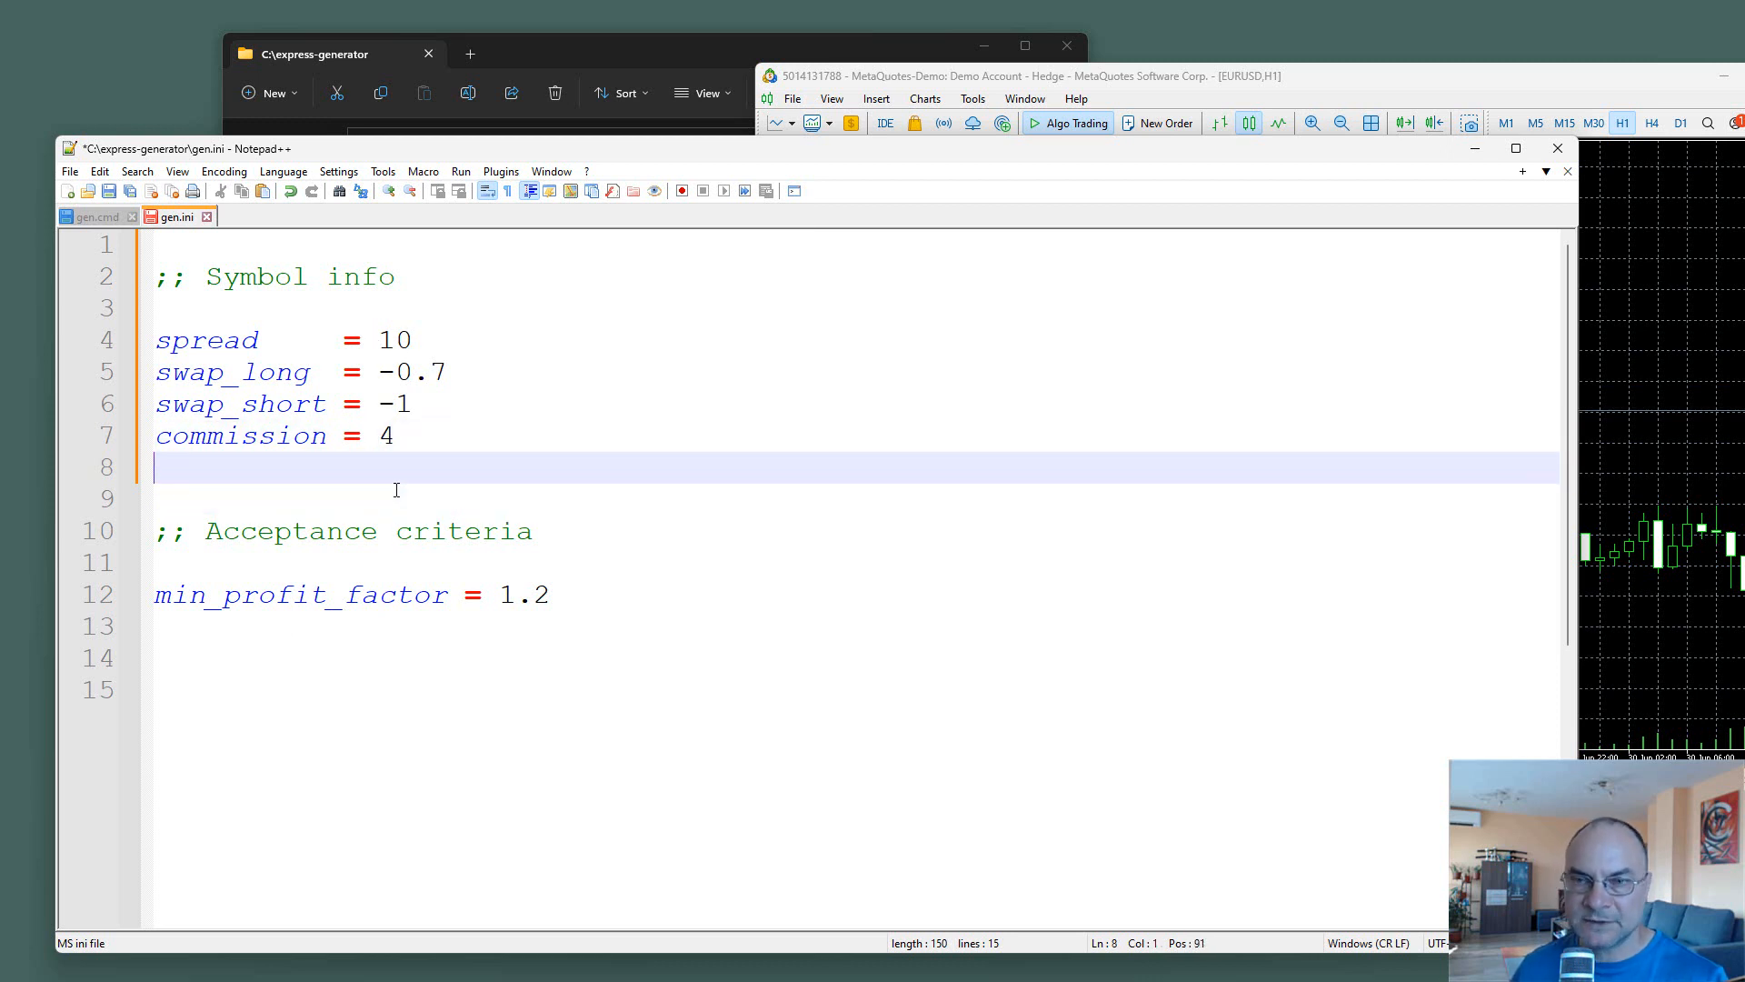
key("ctrl+s")
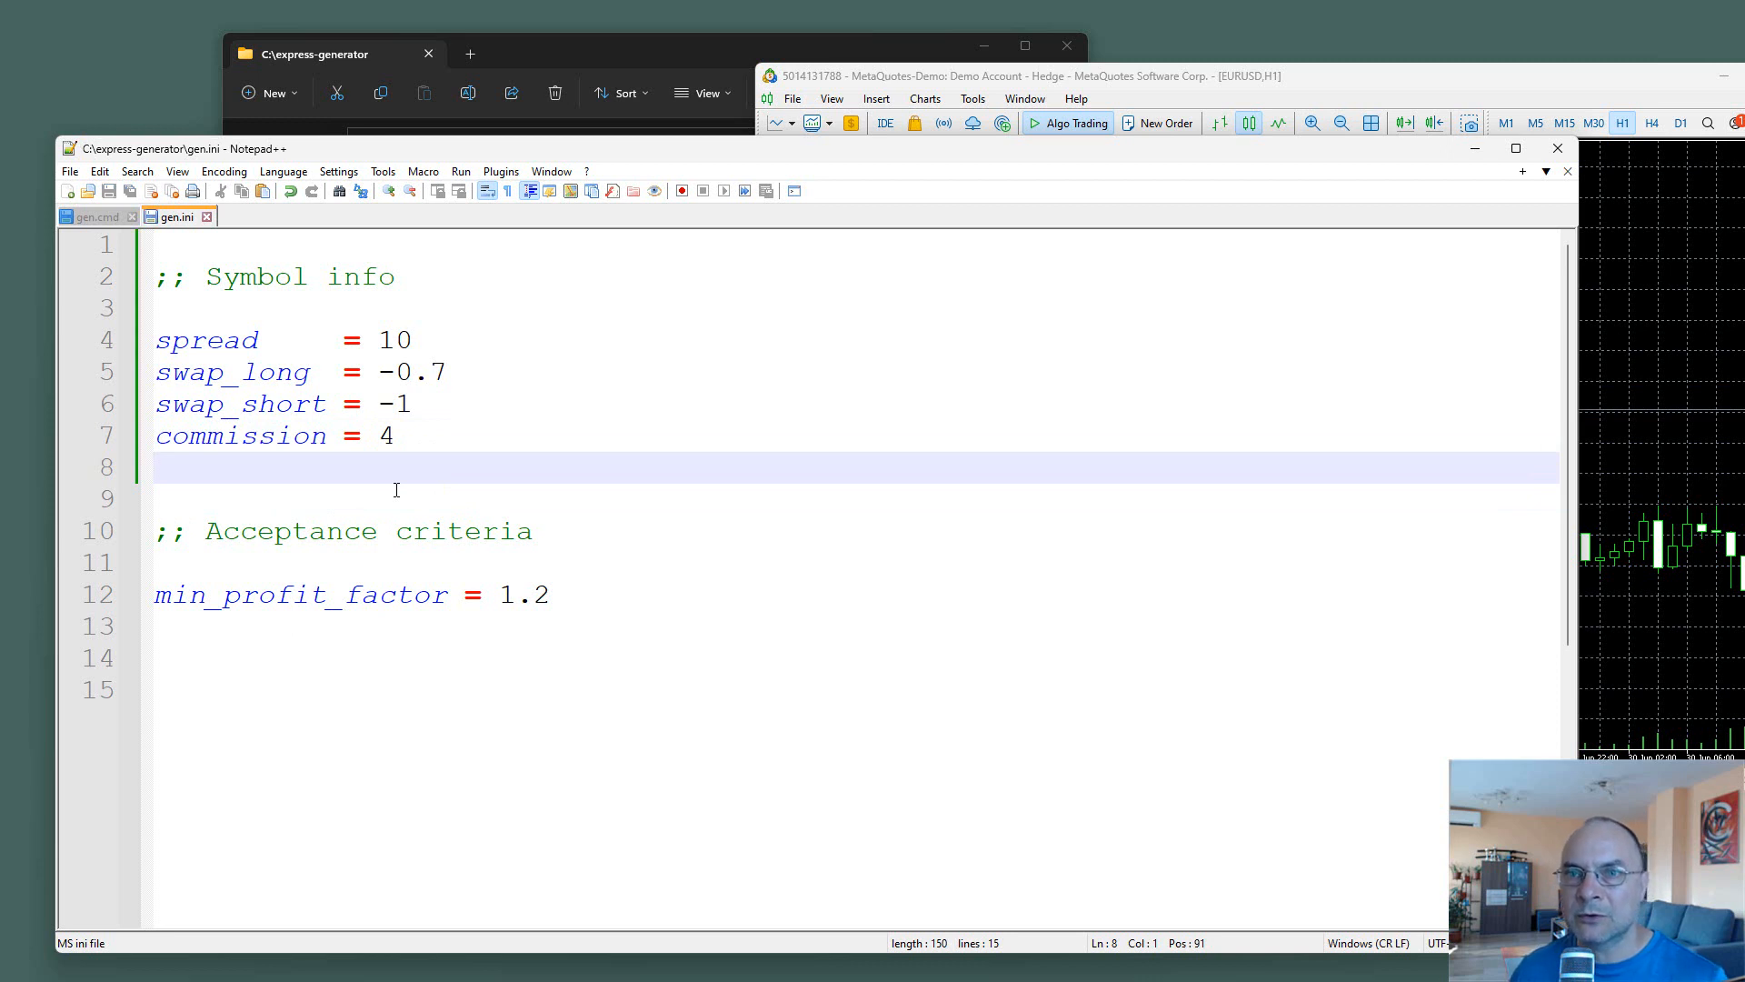
Bring up gen.cmd in Notepad++, move the editor window aside, and run gen.cmd from the express-generator folder in File Explorer.
left_click(89, 221)
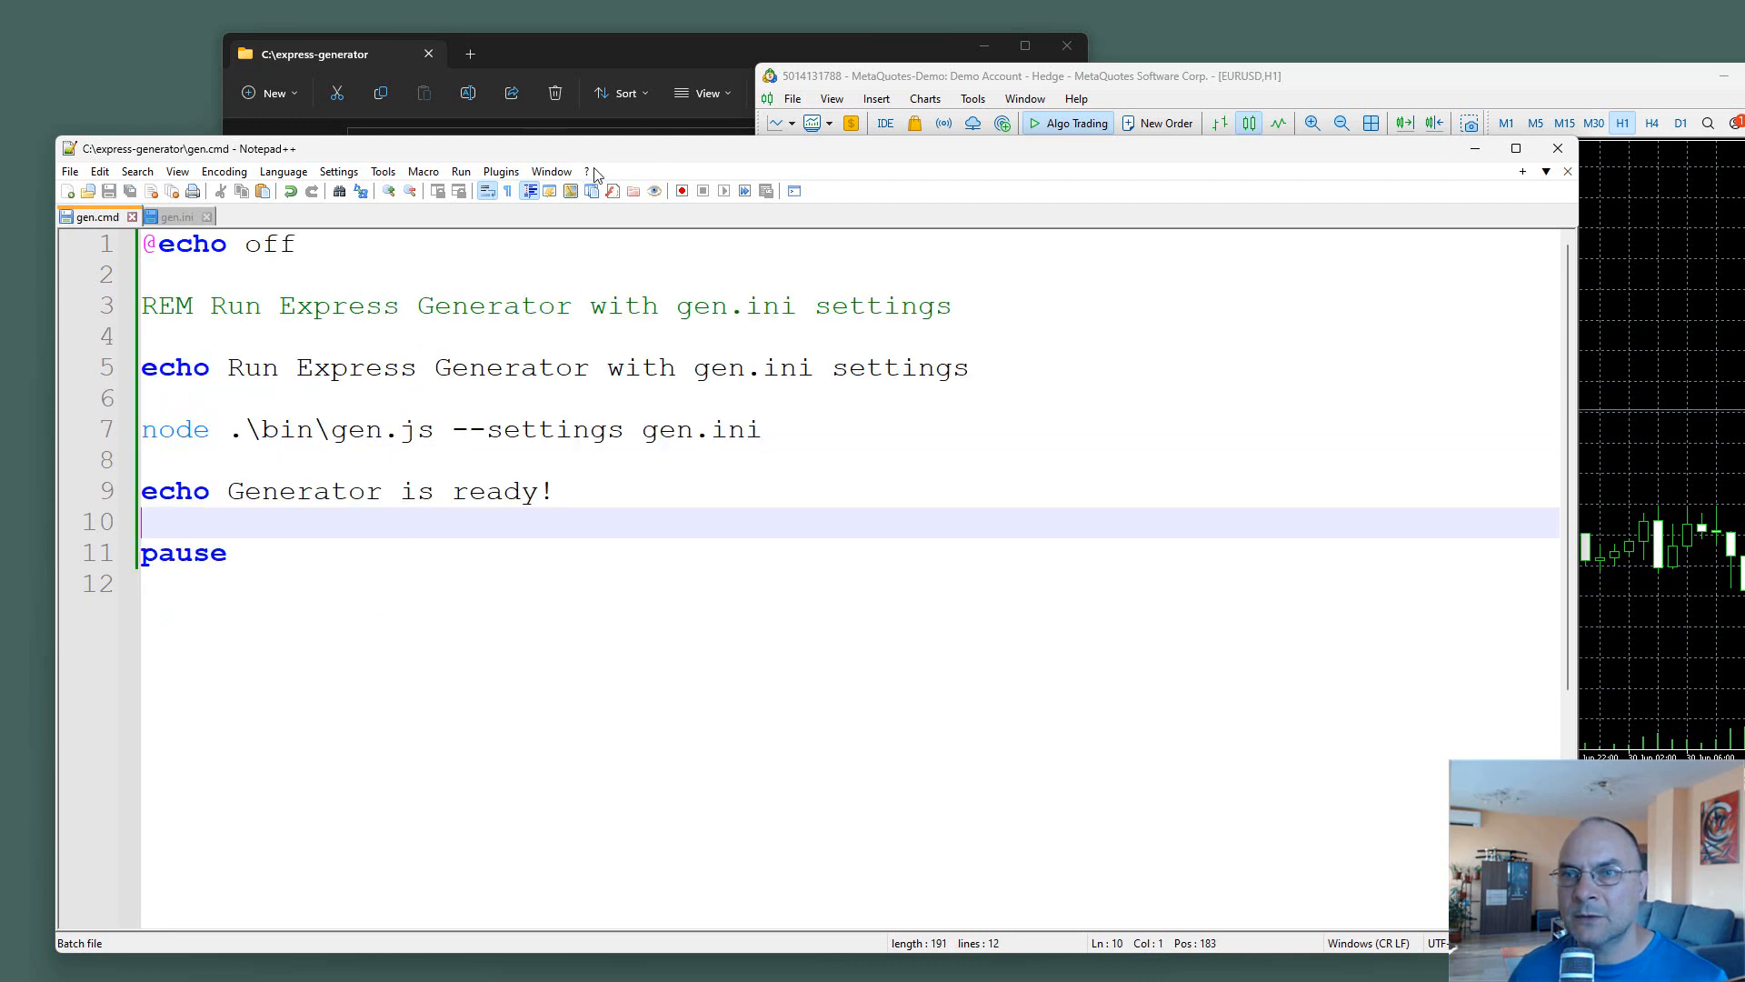
left_click_drag(596, 153, 1141, 410)
left_click(516, 472)
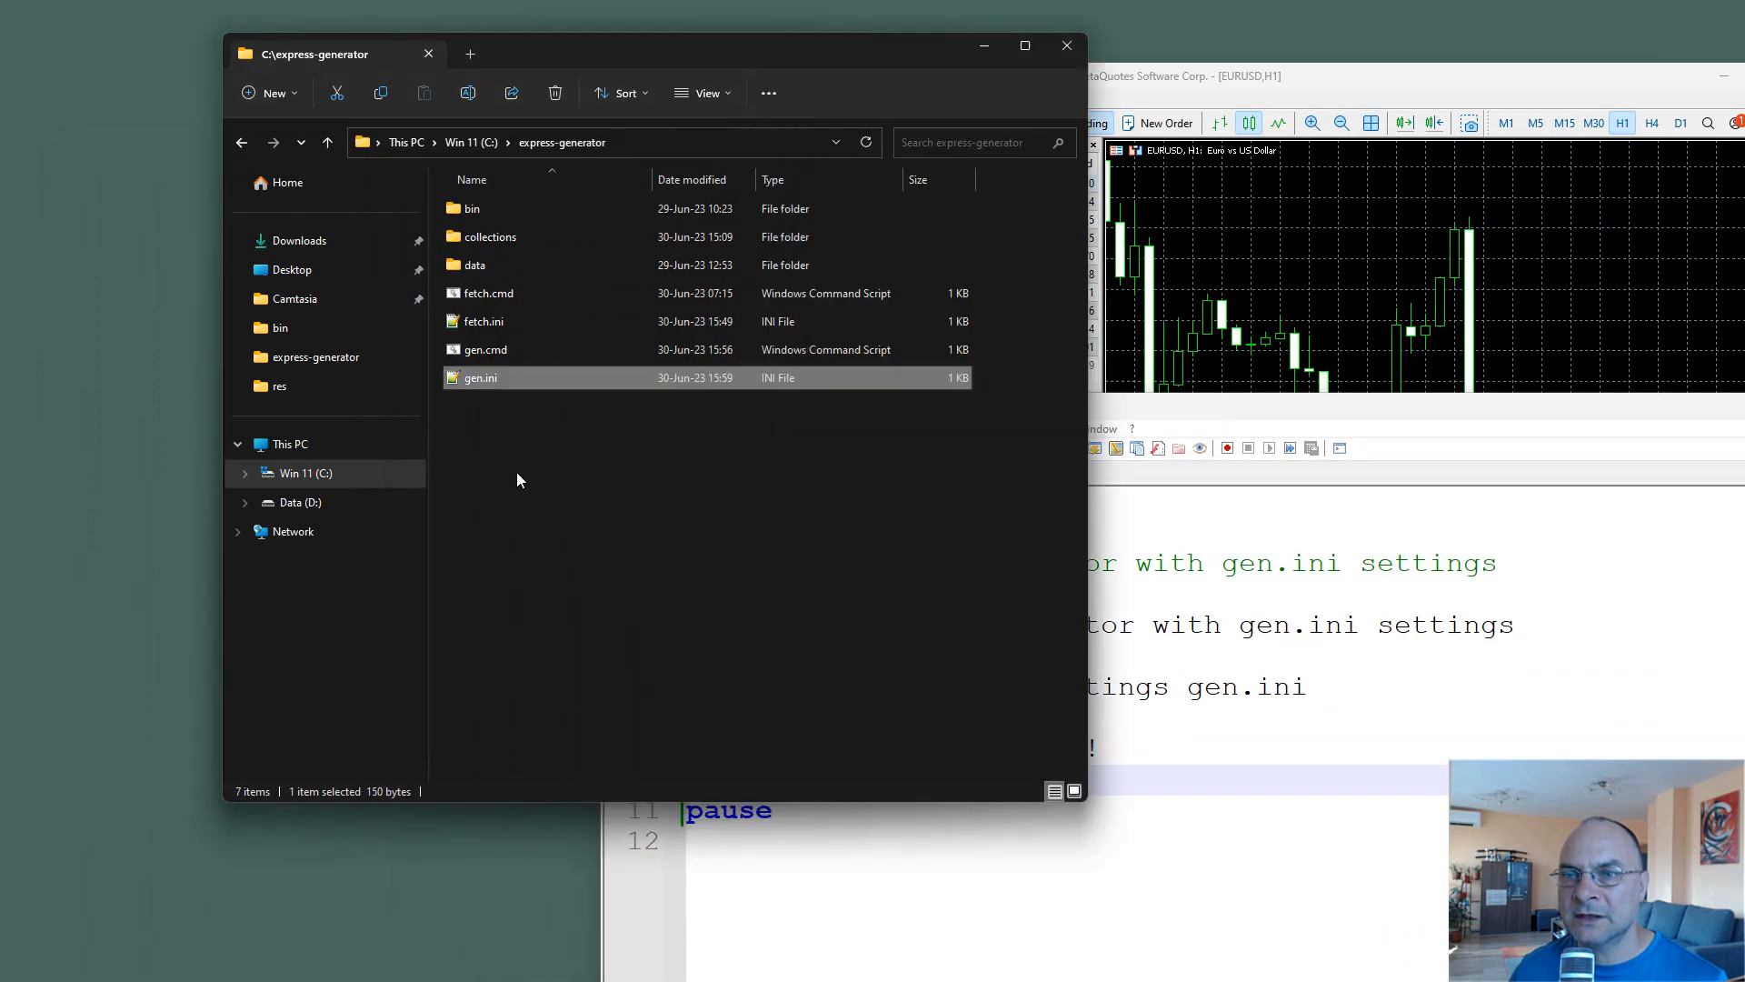
left_click(477, 351)
double_click(478, 353)
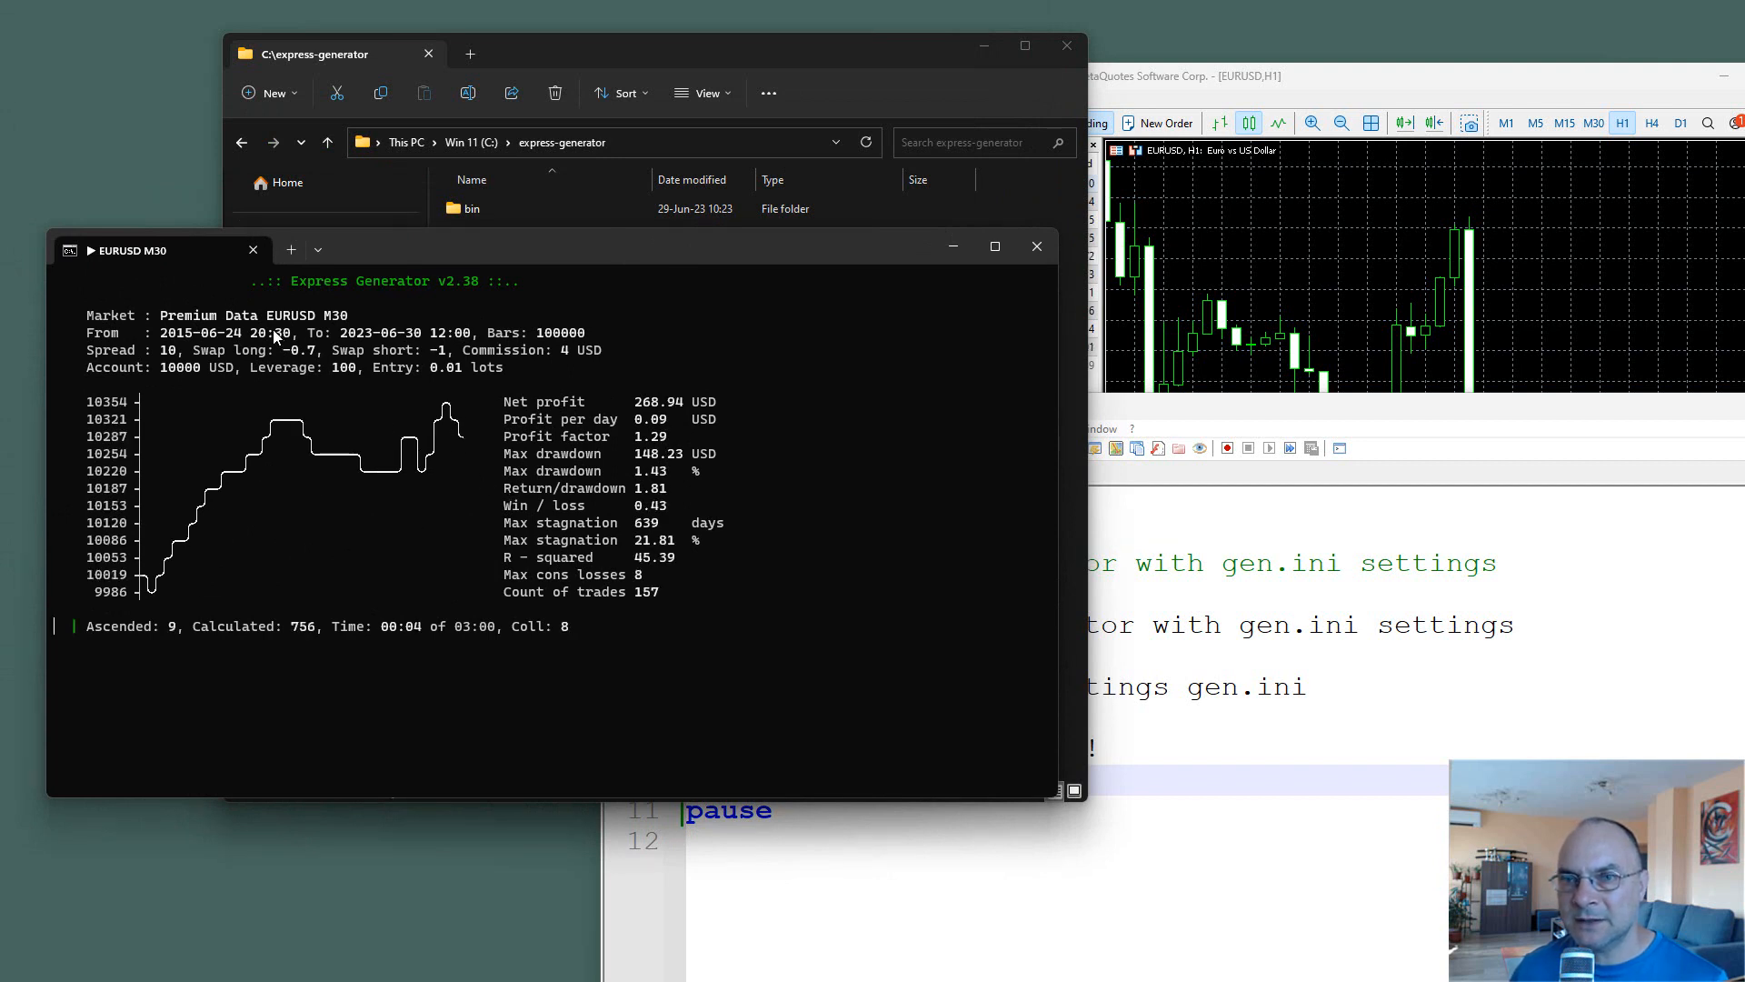
Compare gen.ini and gen.cmd in Notepad++ with the running generator's output, and stop the run in the terminal.
left_click(1301, 788)
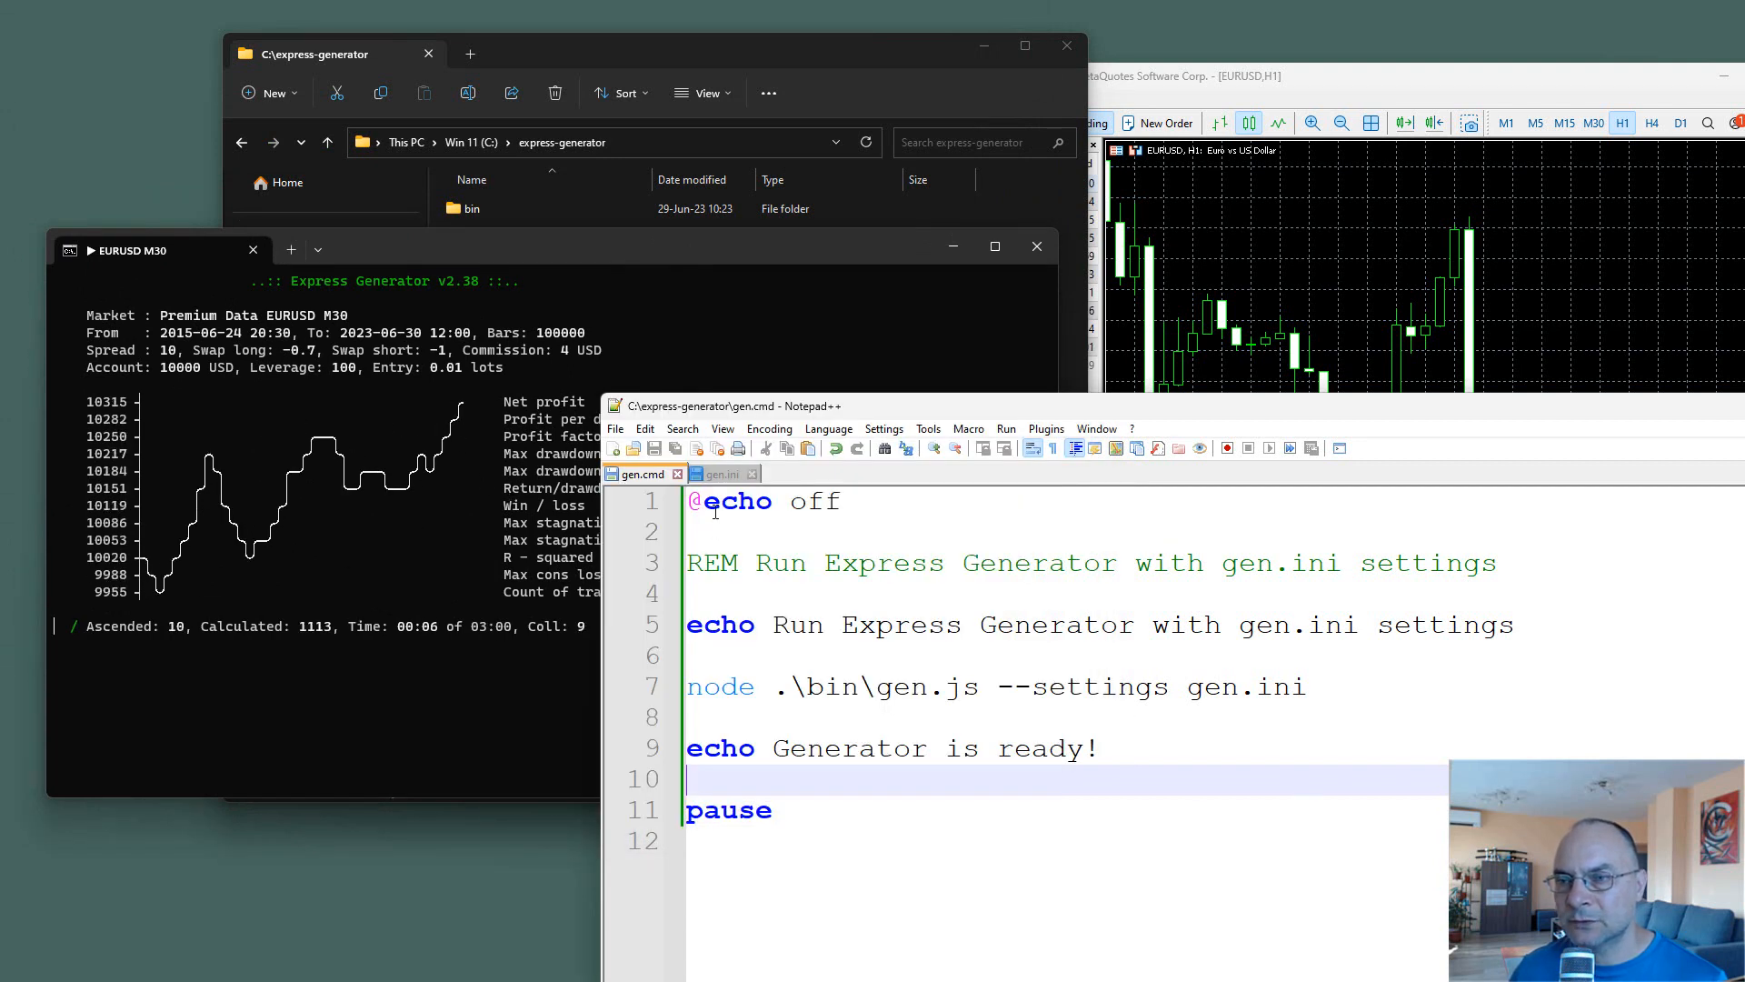
left_click(721, 475)
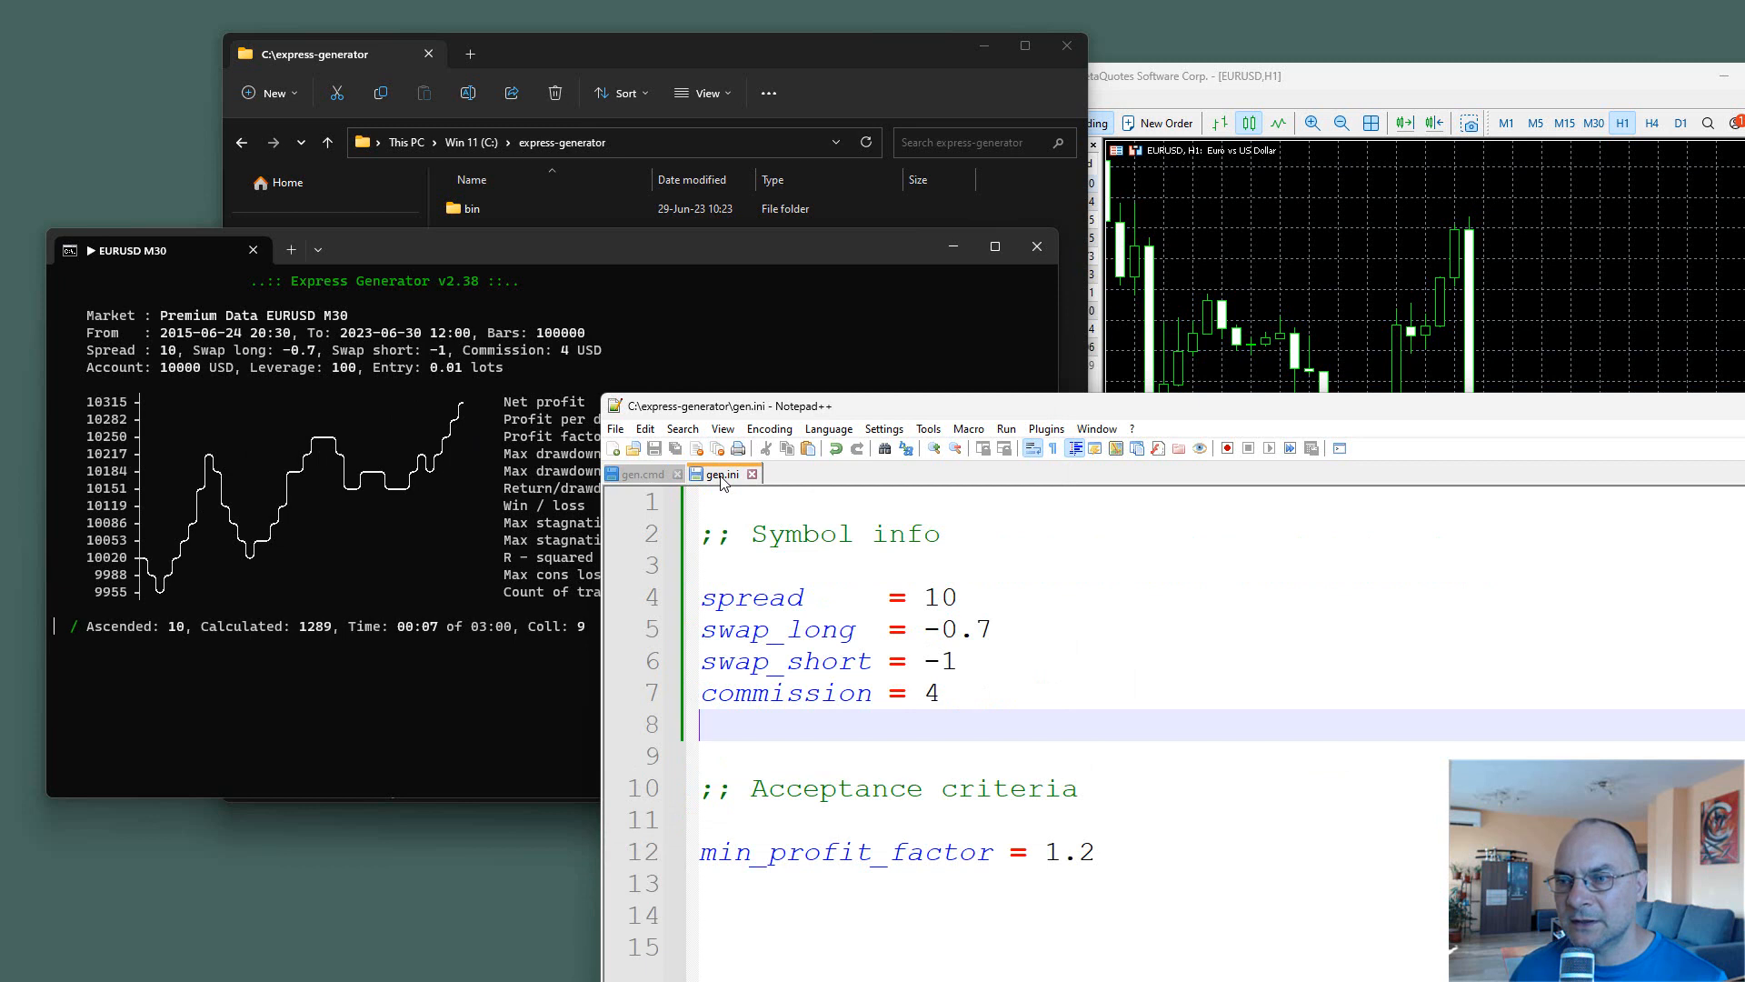
left_click(652, 476)
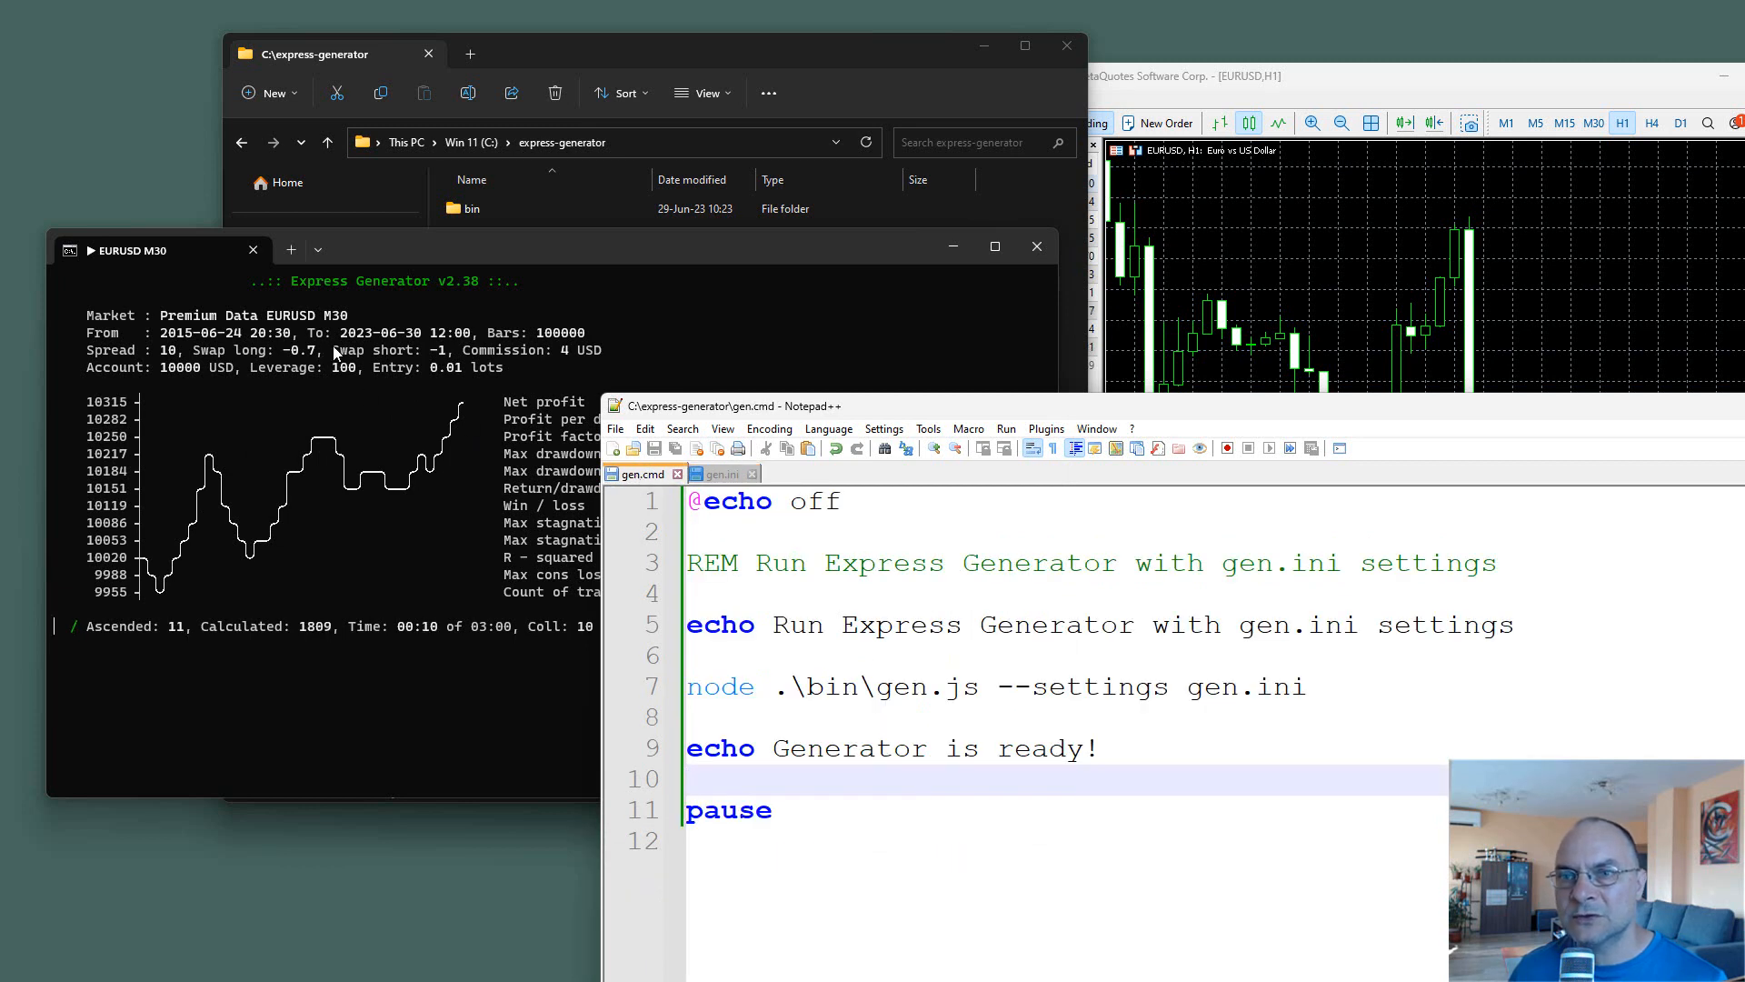
left_click(361, 461)
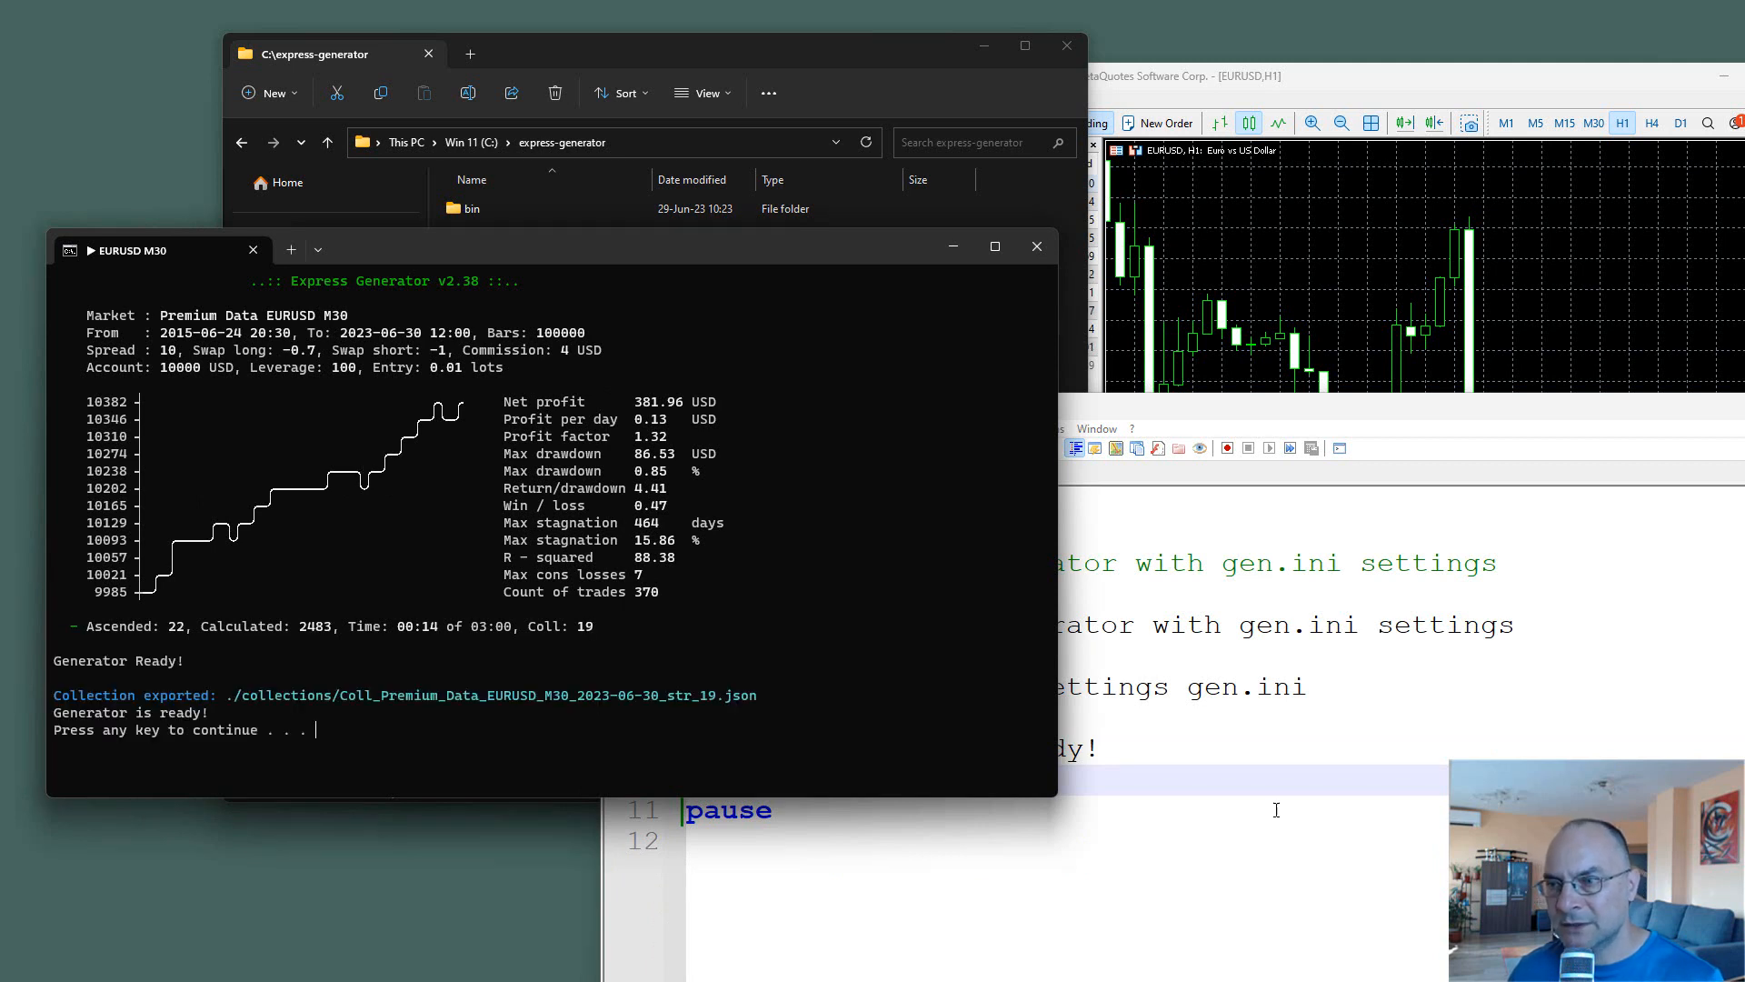
Return to gen.ini in Notepad++, remove a blank line below min_profit_factor and save the file.
left_click(1277, 840)
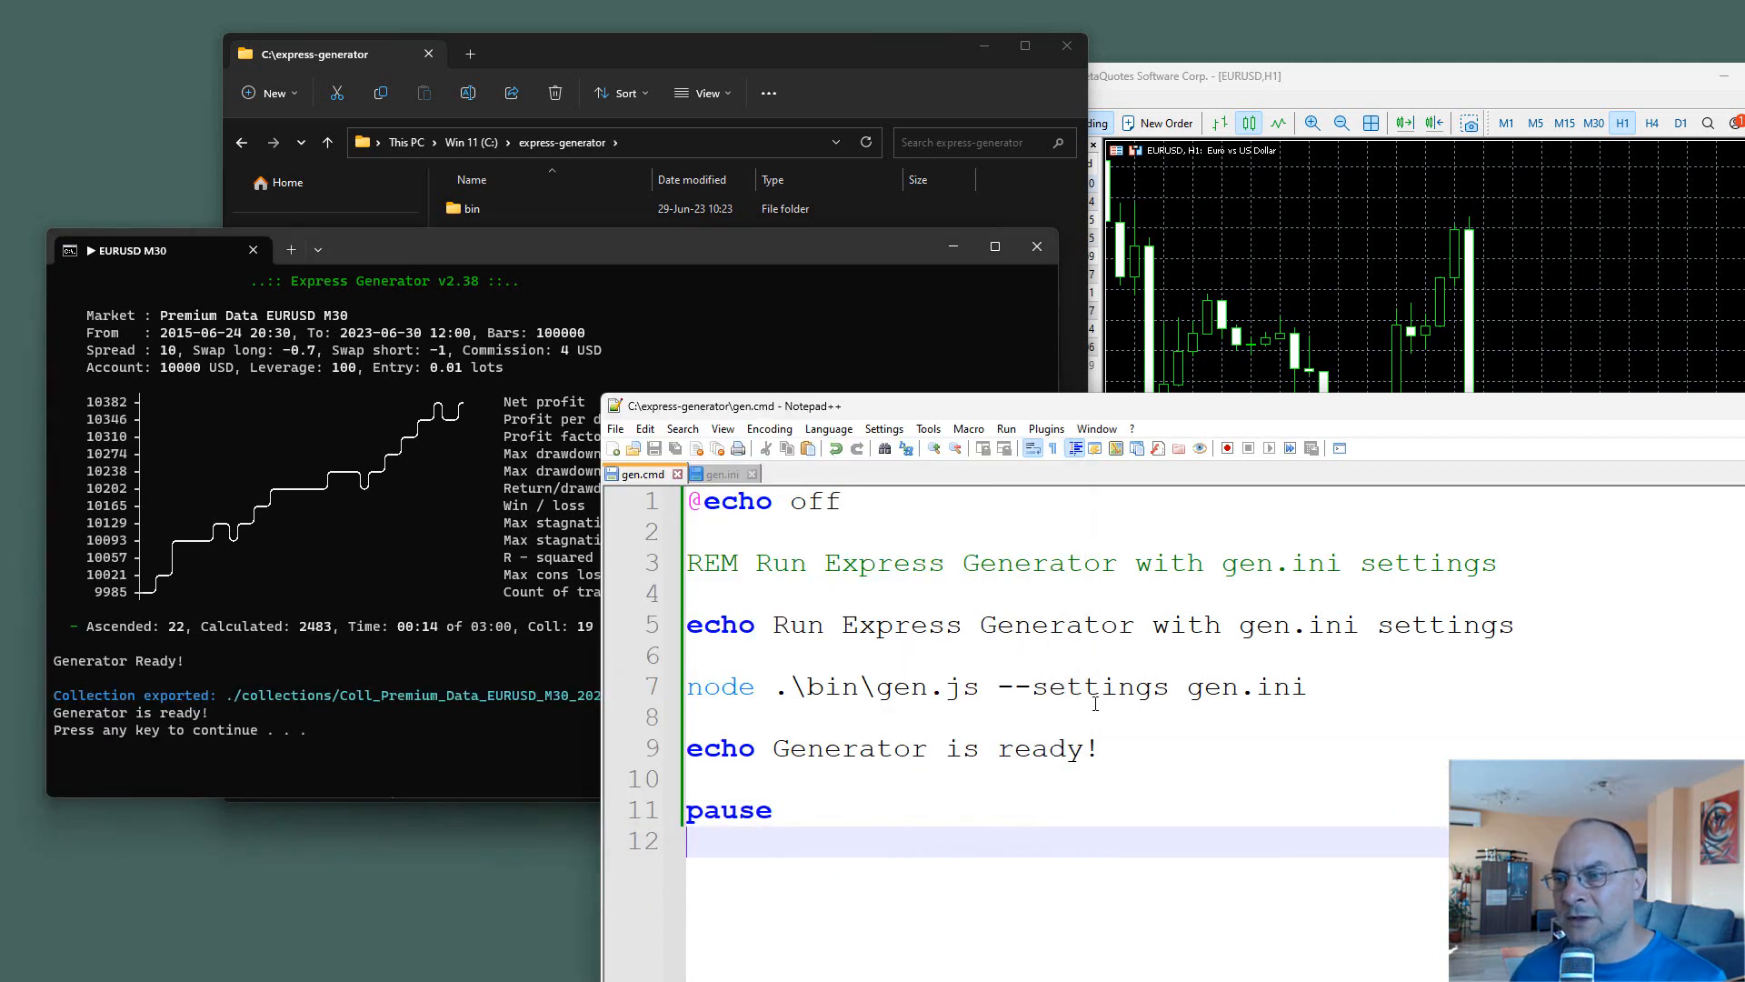
left_click(714, 476)
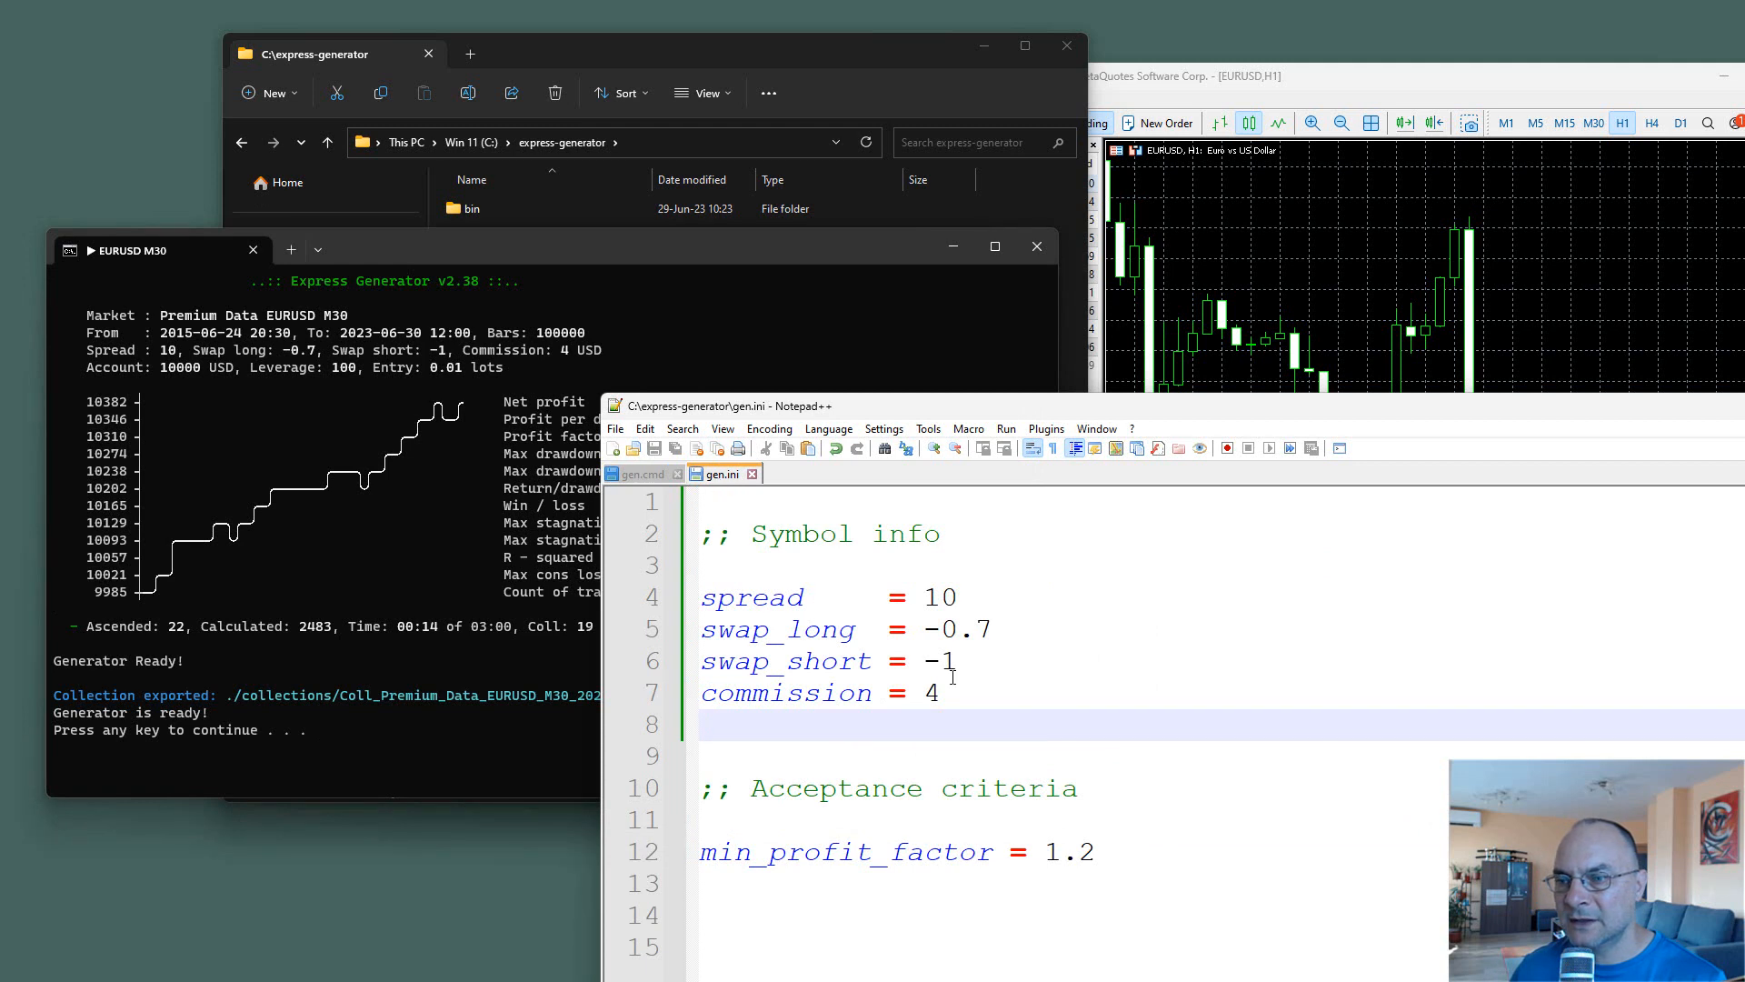
key("Down")
key("Down")
key("Down")
key("Down")
key("Down")
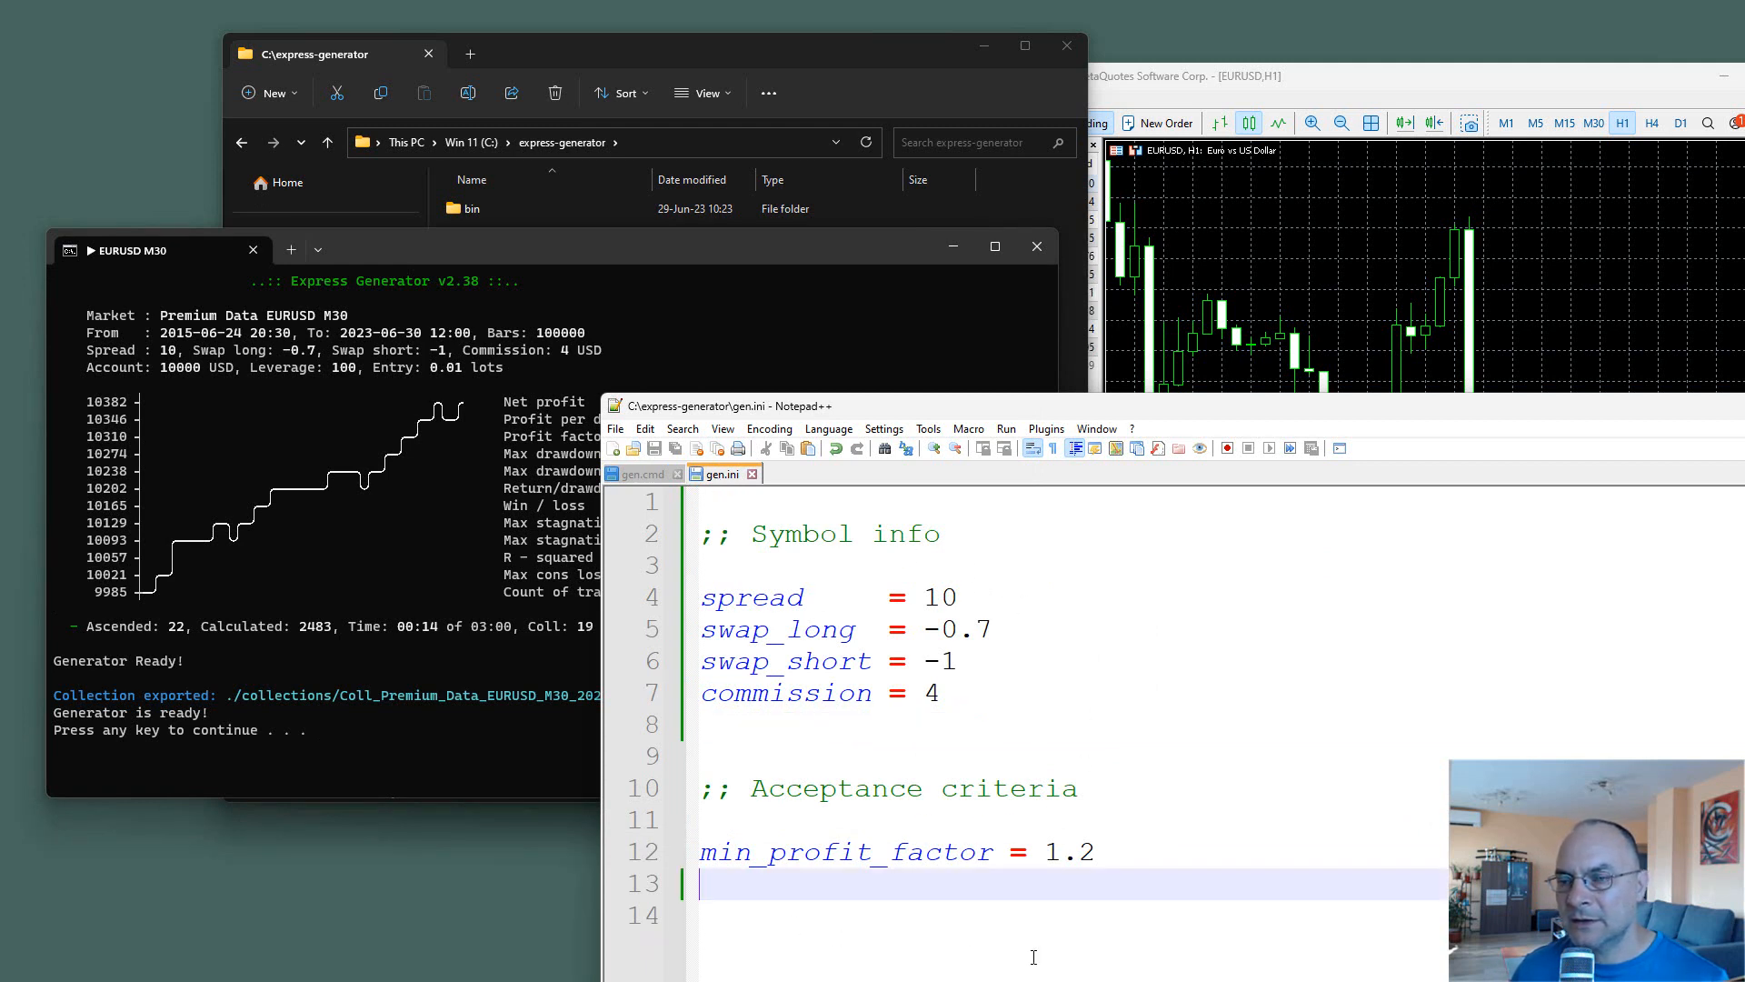
Insert the lines "symbol = EURUSD" and "period = H1" above the Symbol info section of gen.ini.
left_click(1025, 511)
key("Return")
key("Return")
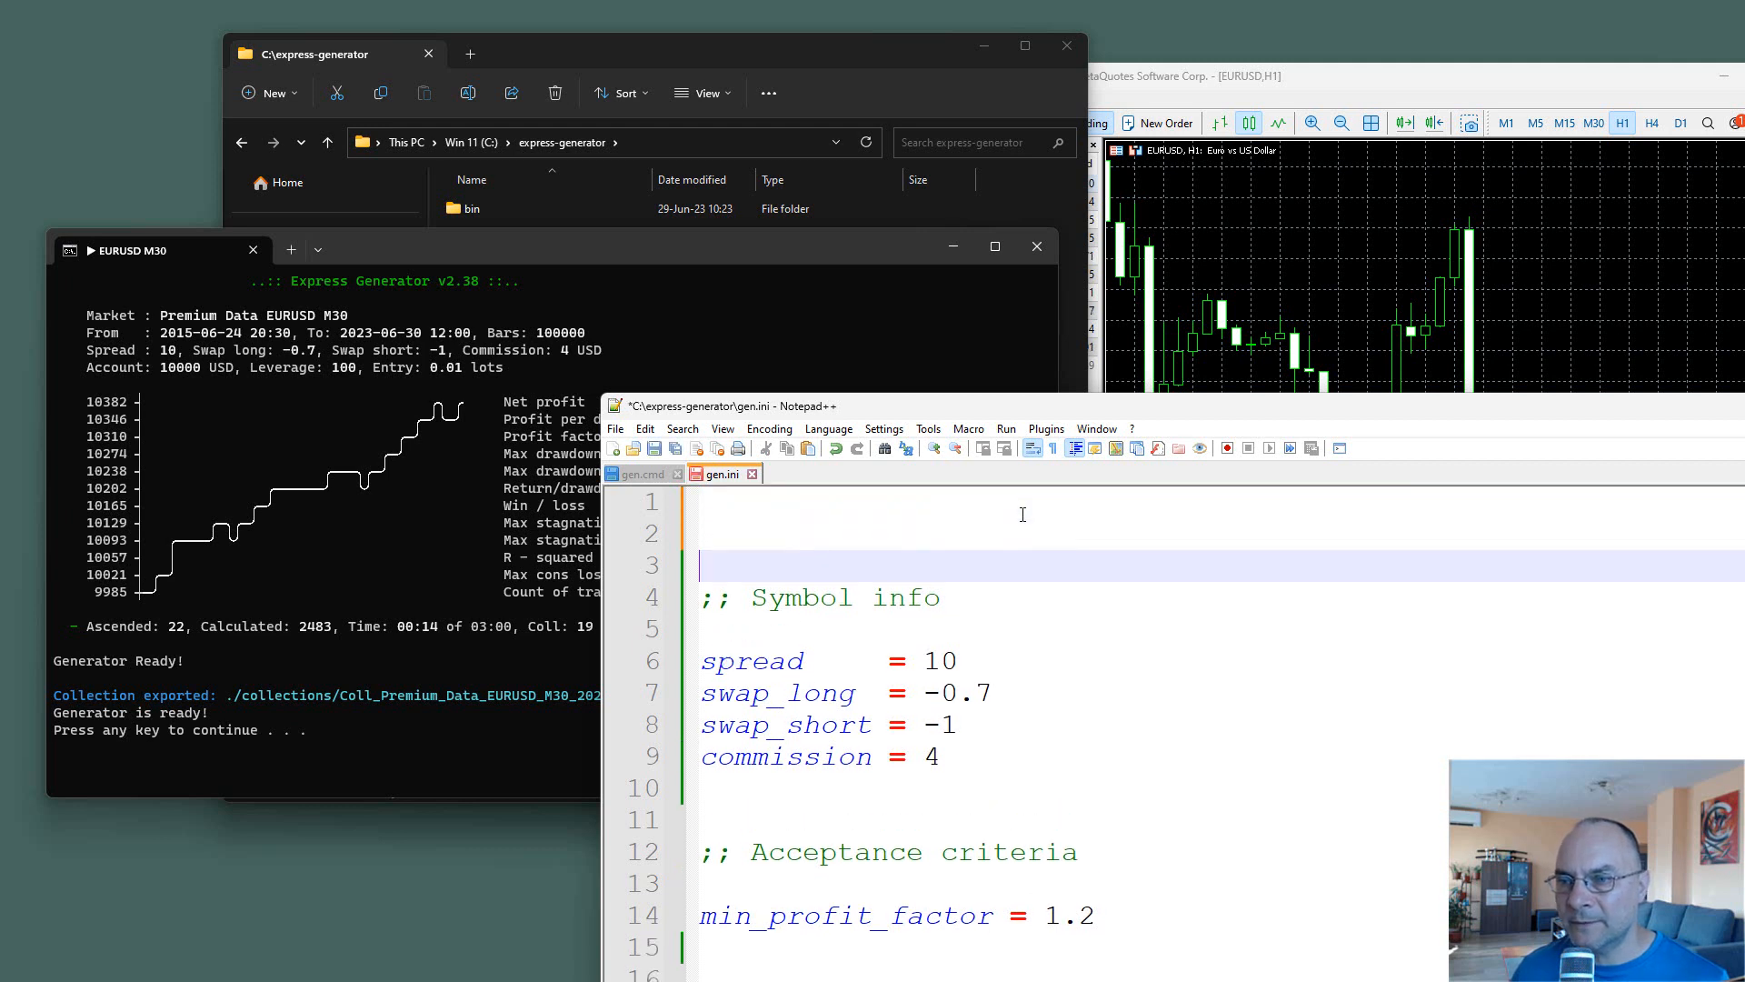
key("Up")
type("symbol")
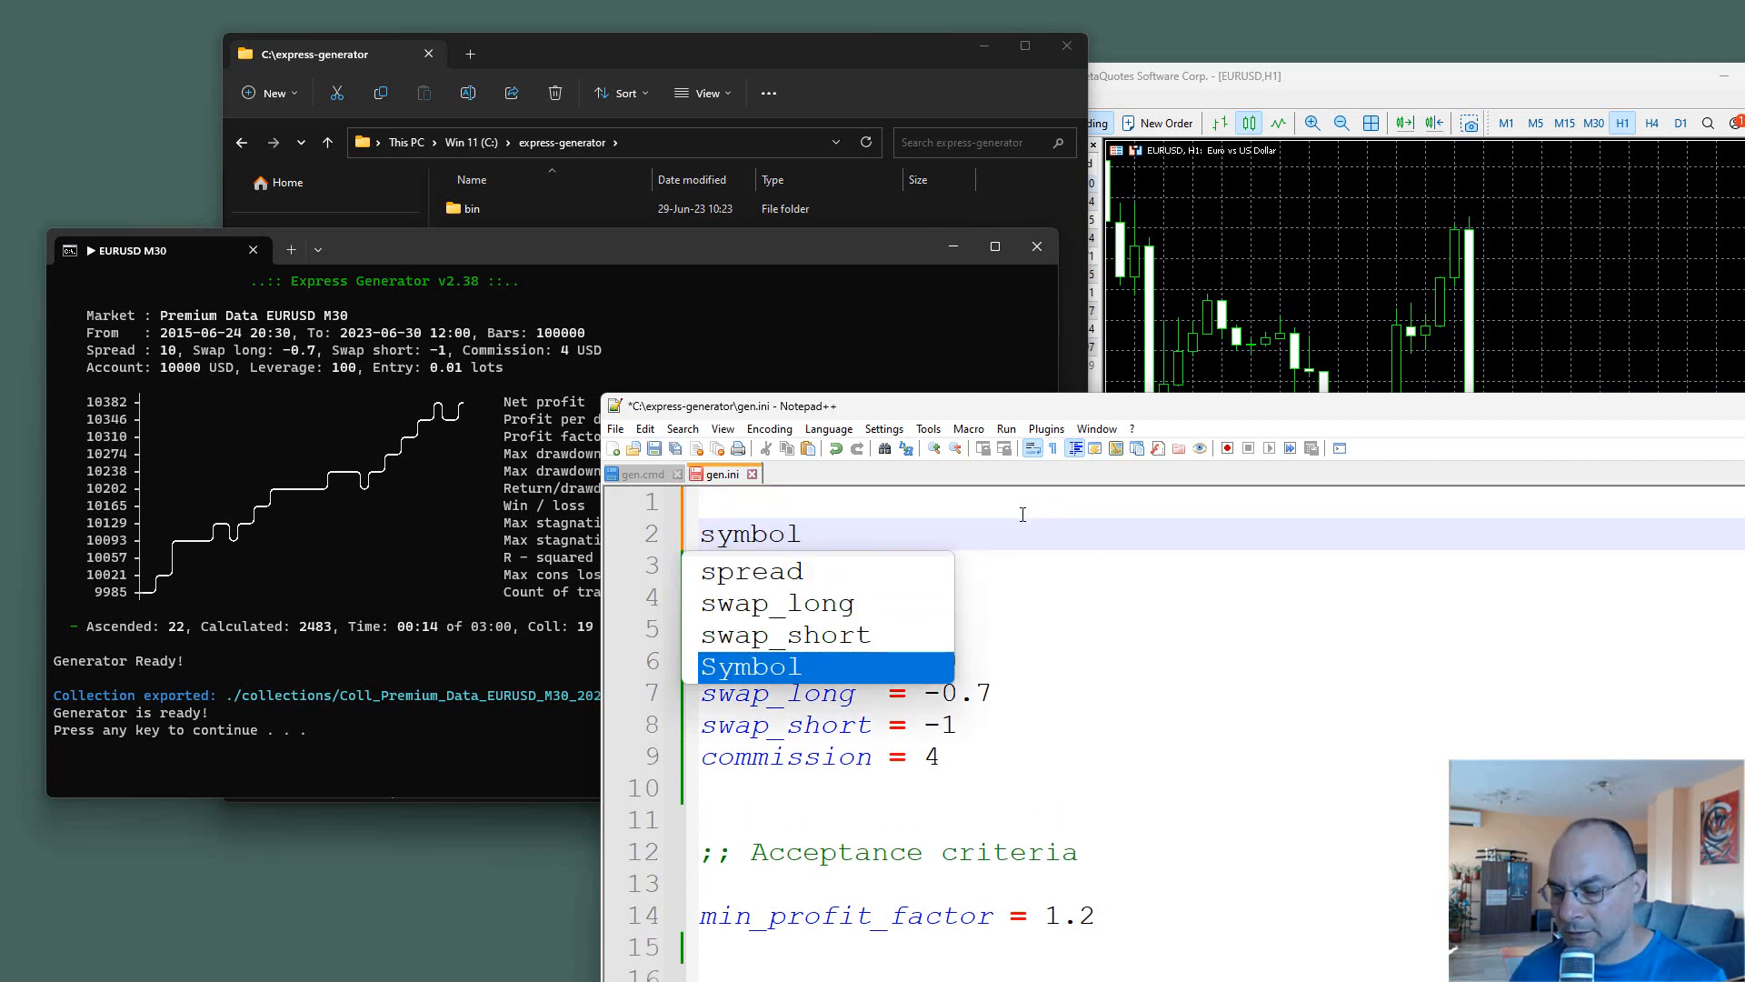
type(" = E")
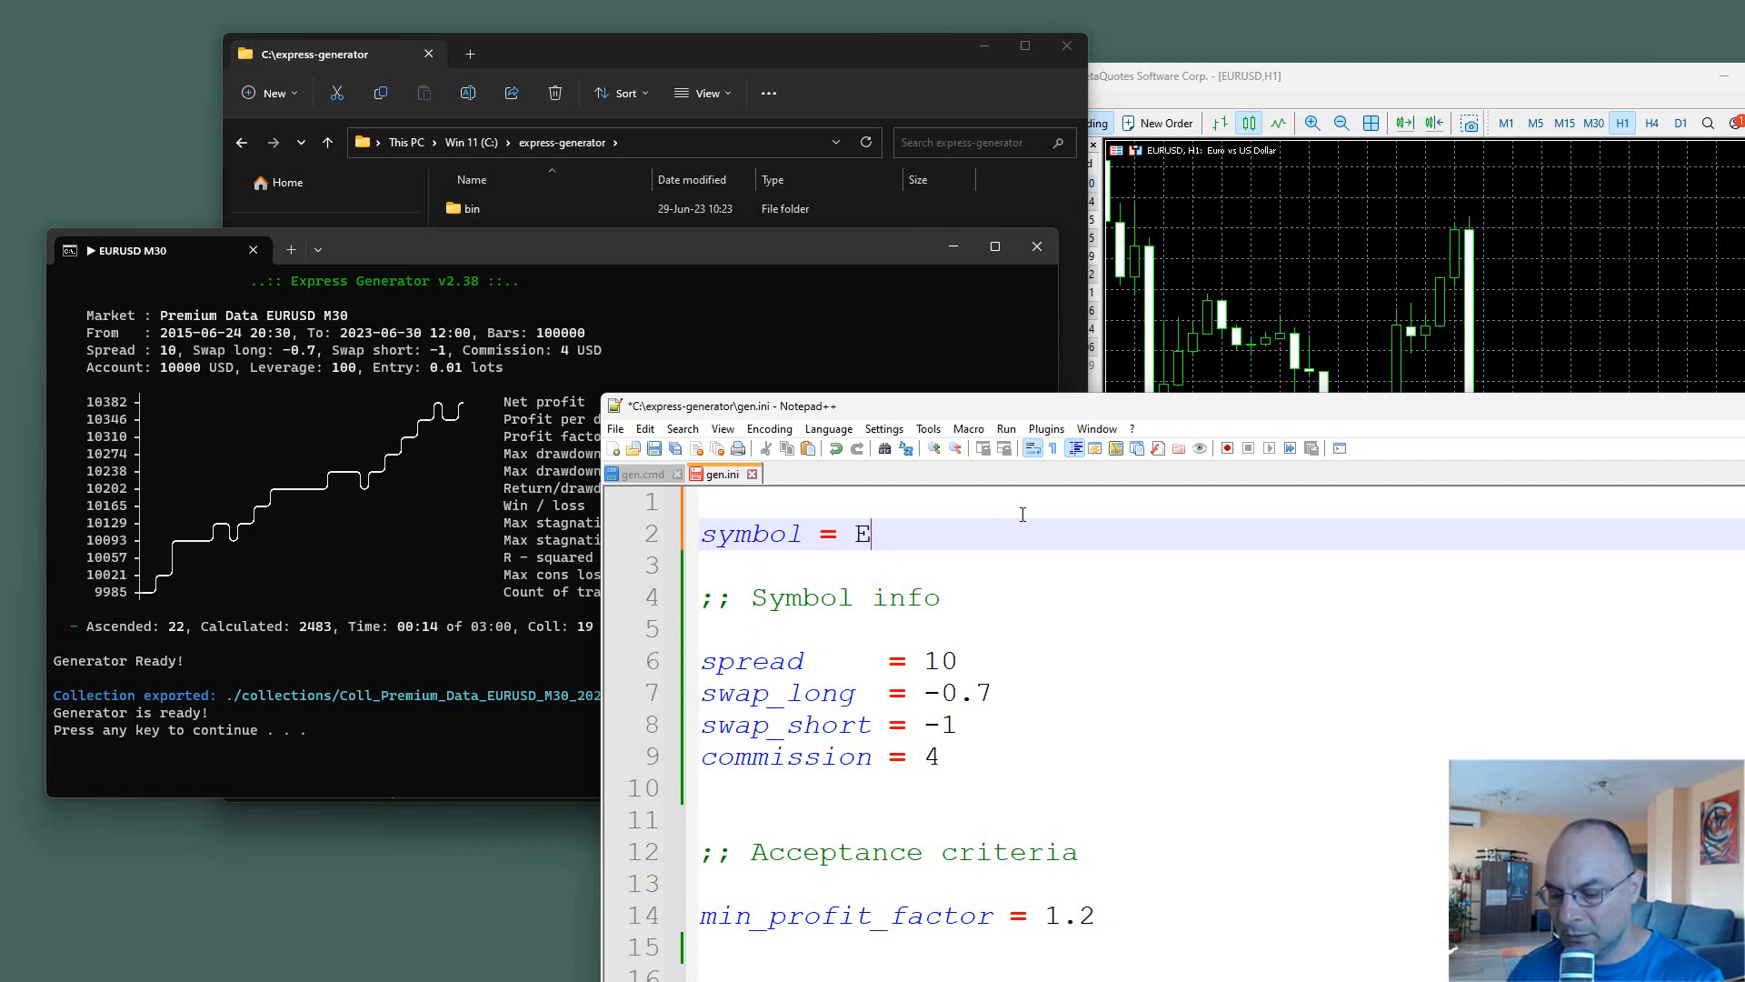
type("URUSD")
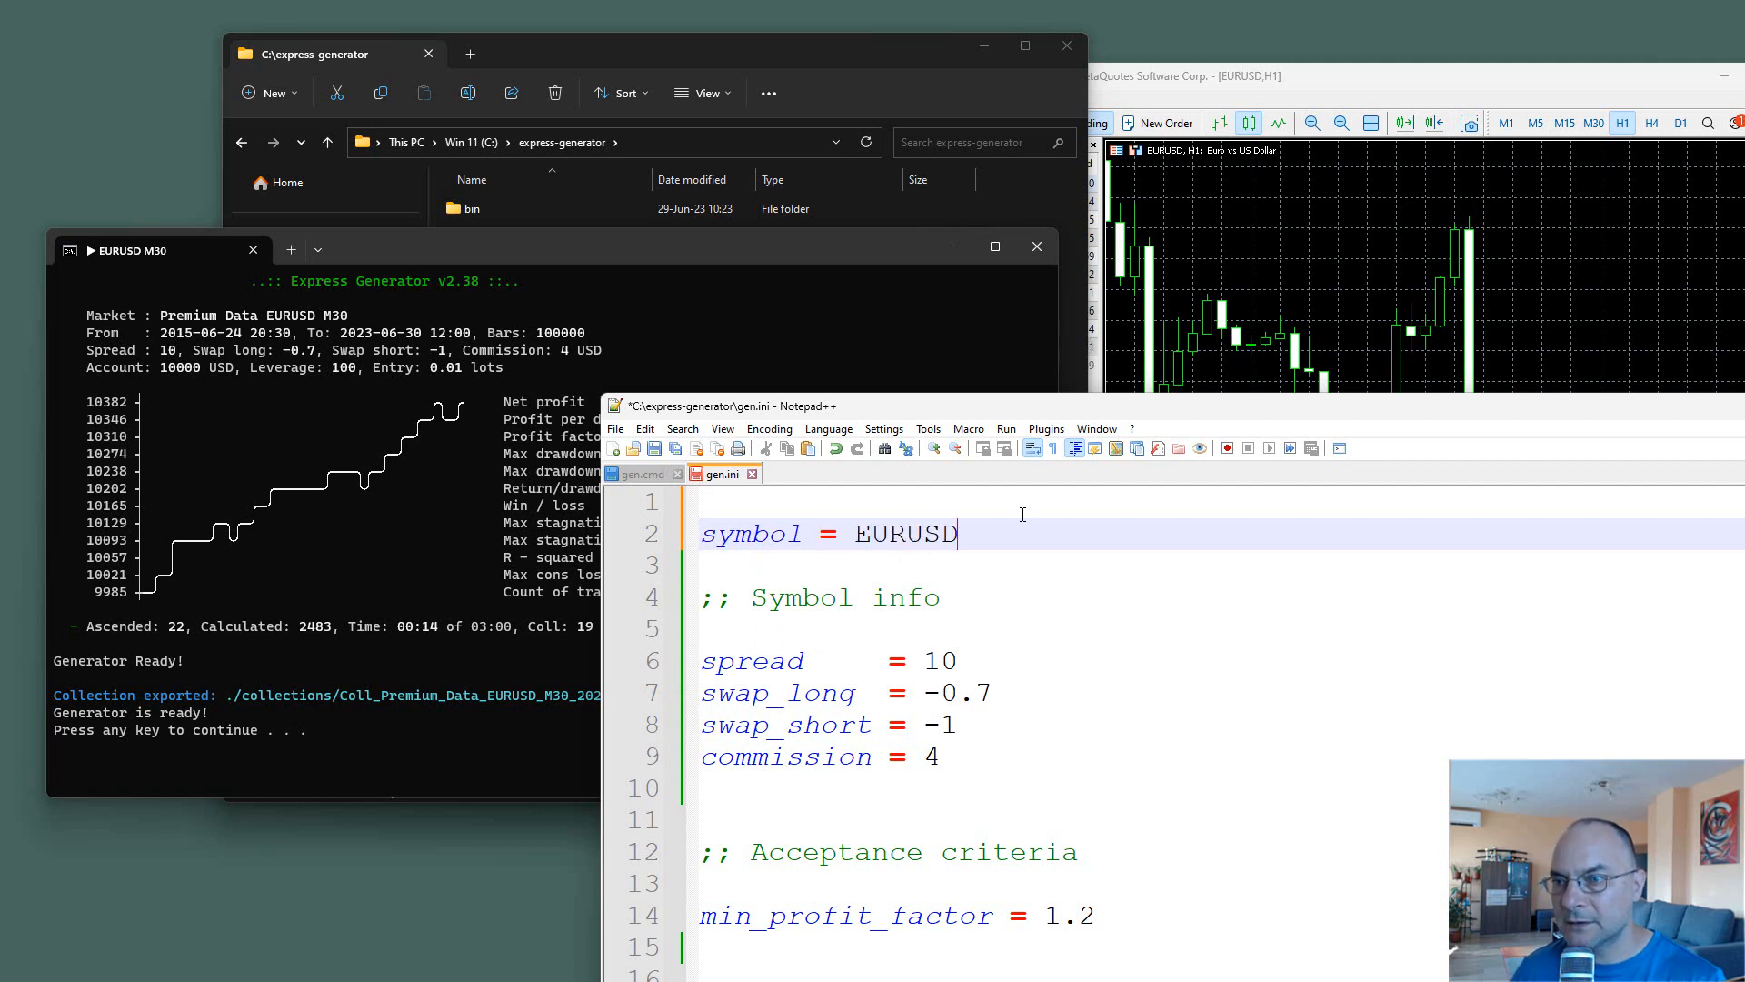
key("Return")
type("period ")
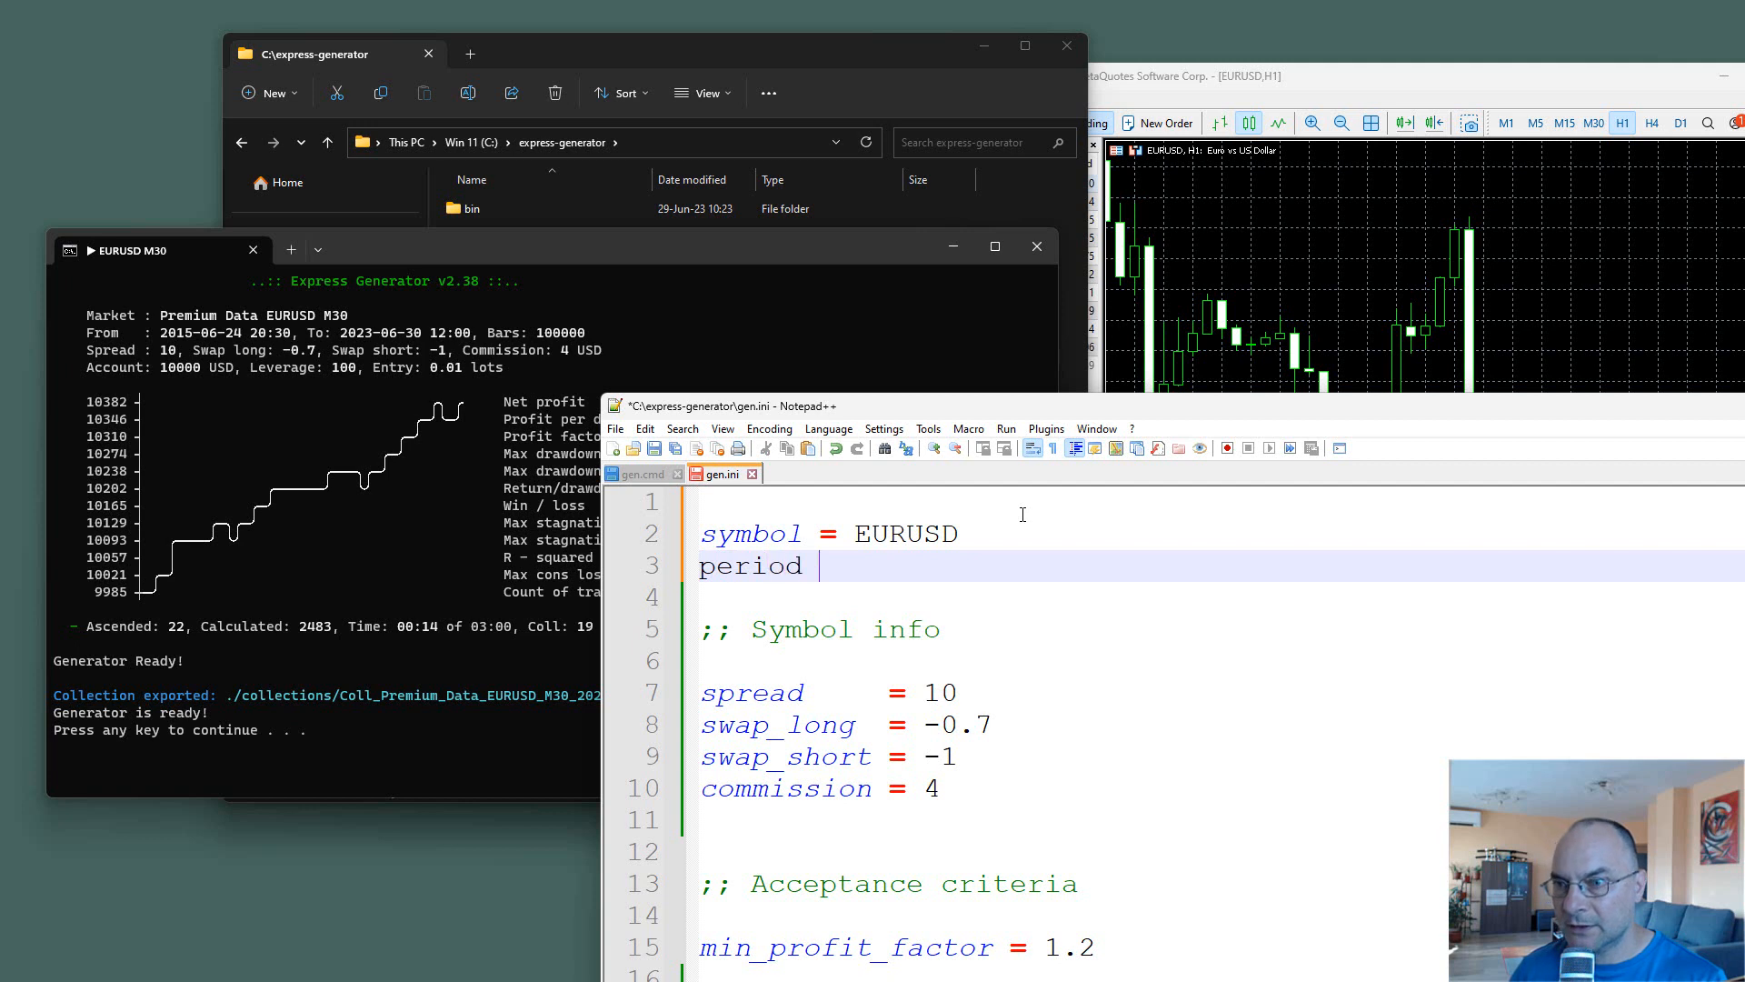
type("= ")
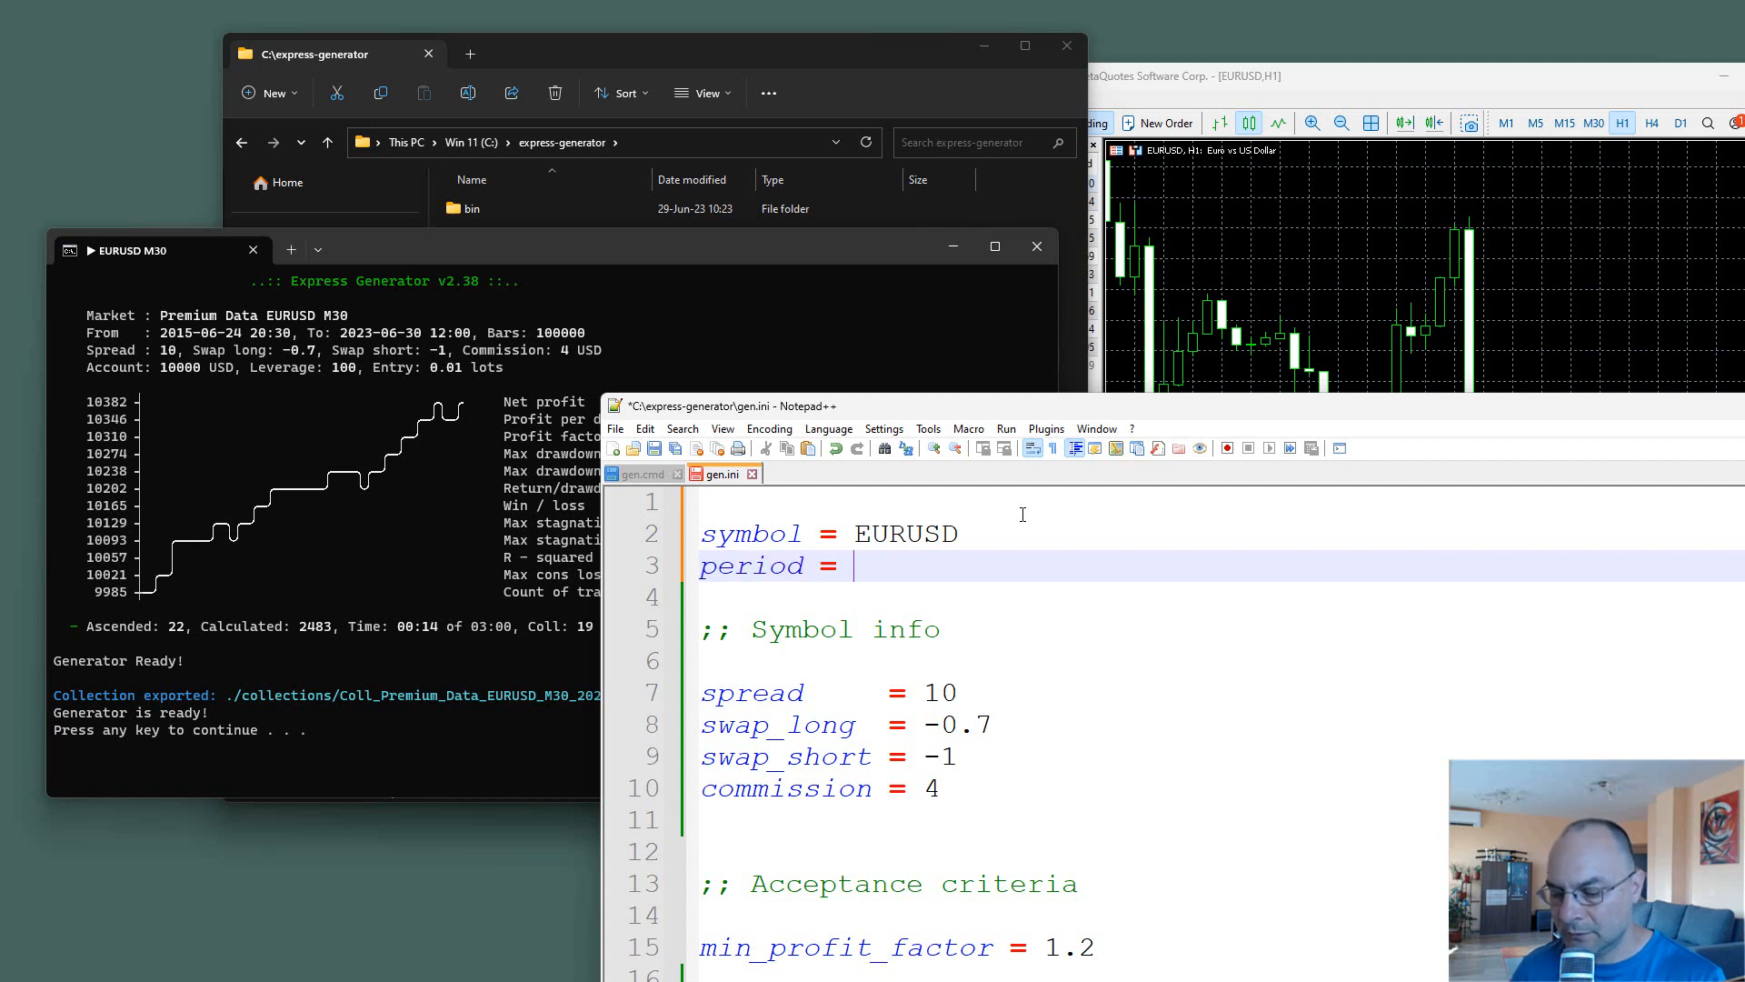
type("H1")
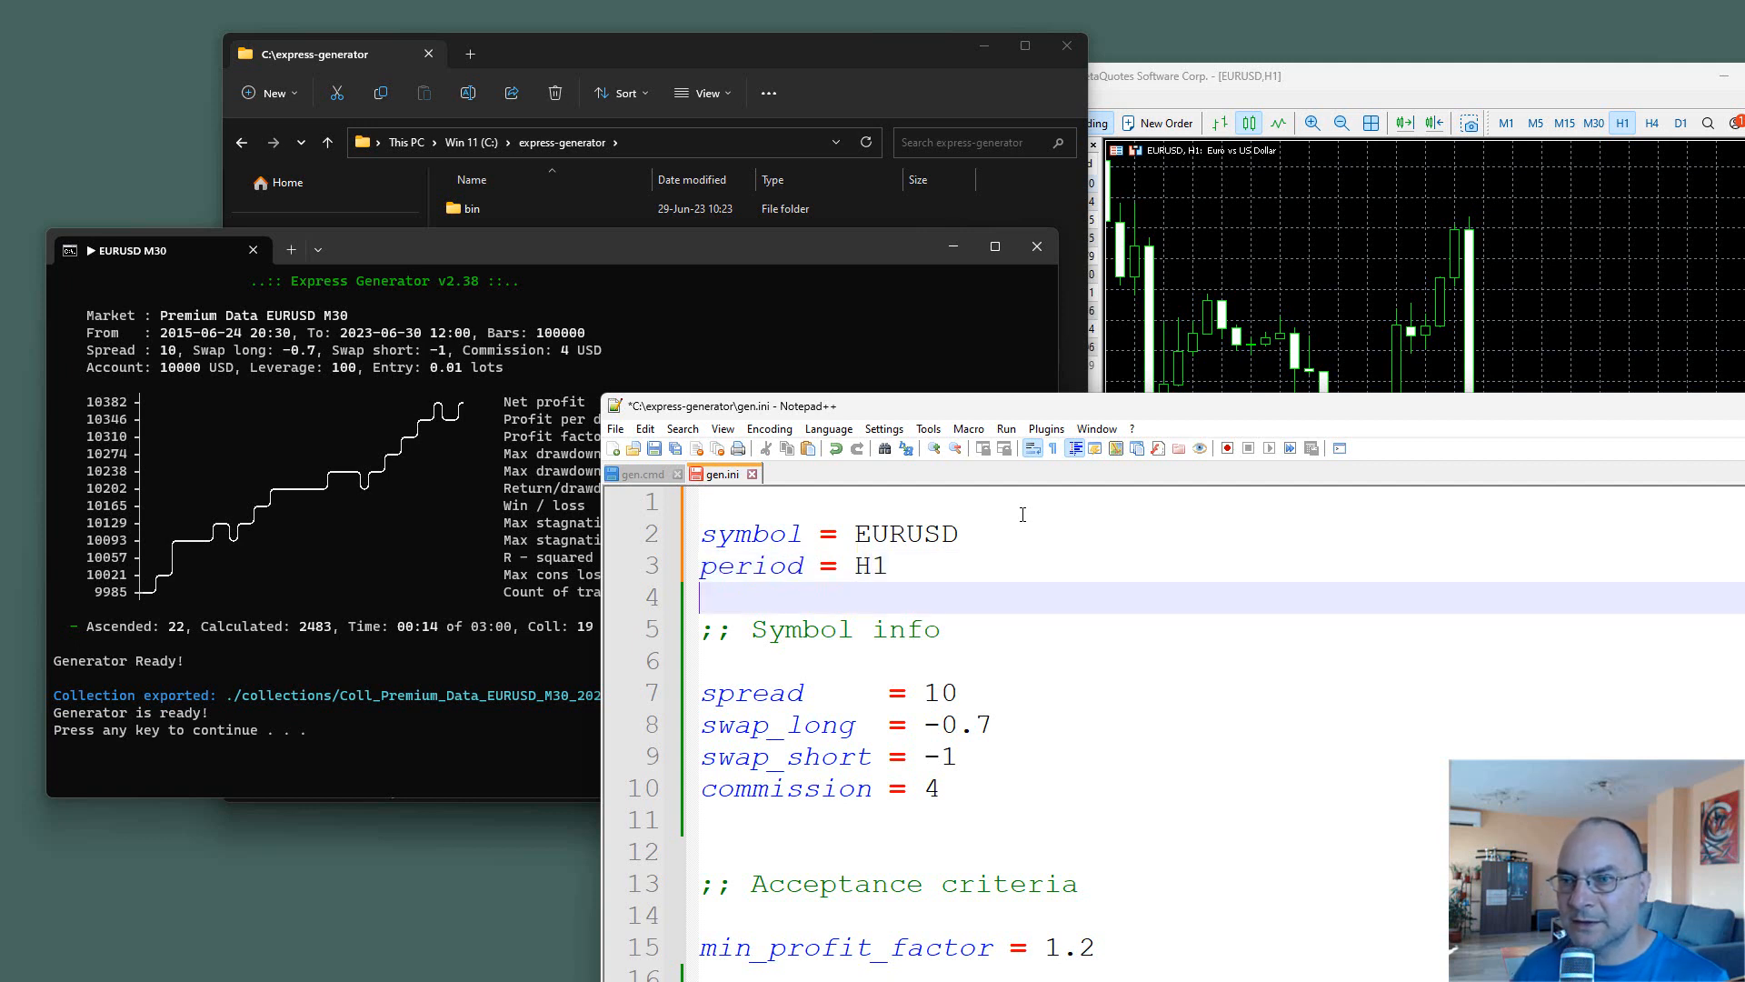
Add the comment heading ";; Premium Data" with a blank line above the symbol setting in gen.ini and save the file.
key("Up")
key("Up")
key("Return")
key("Up")
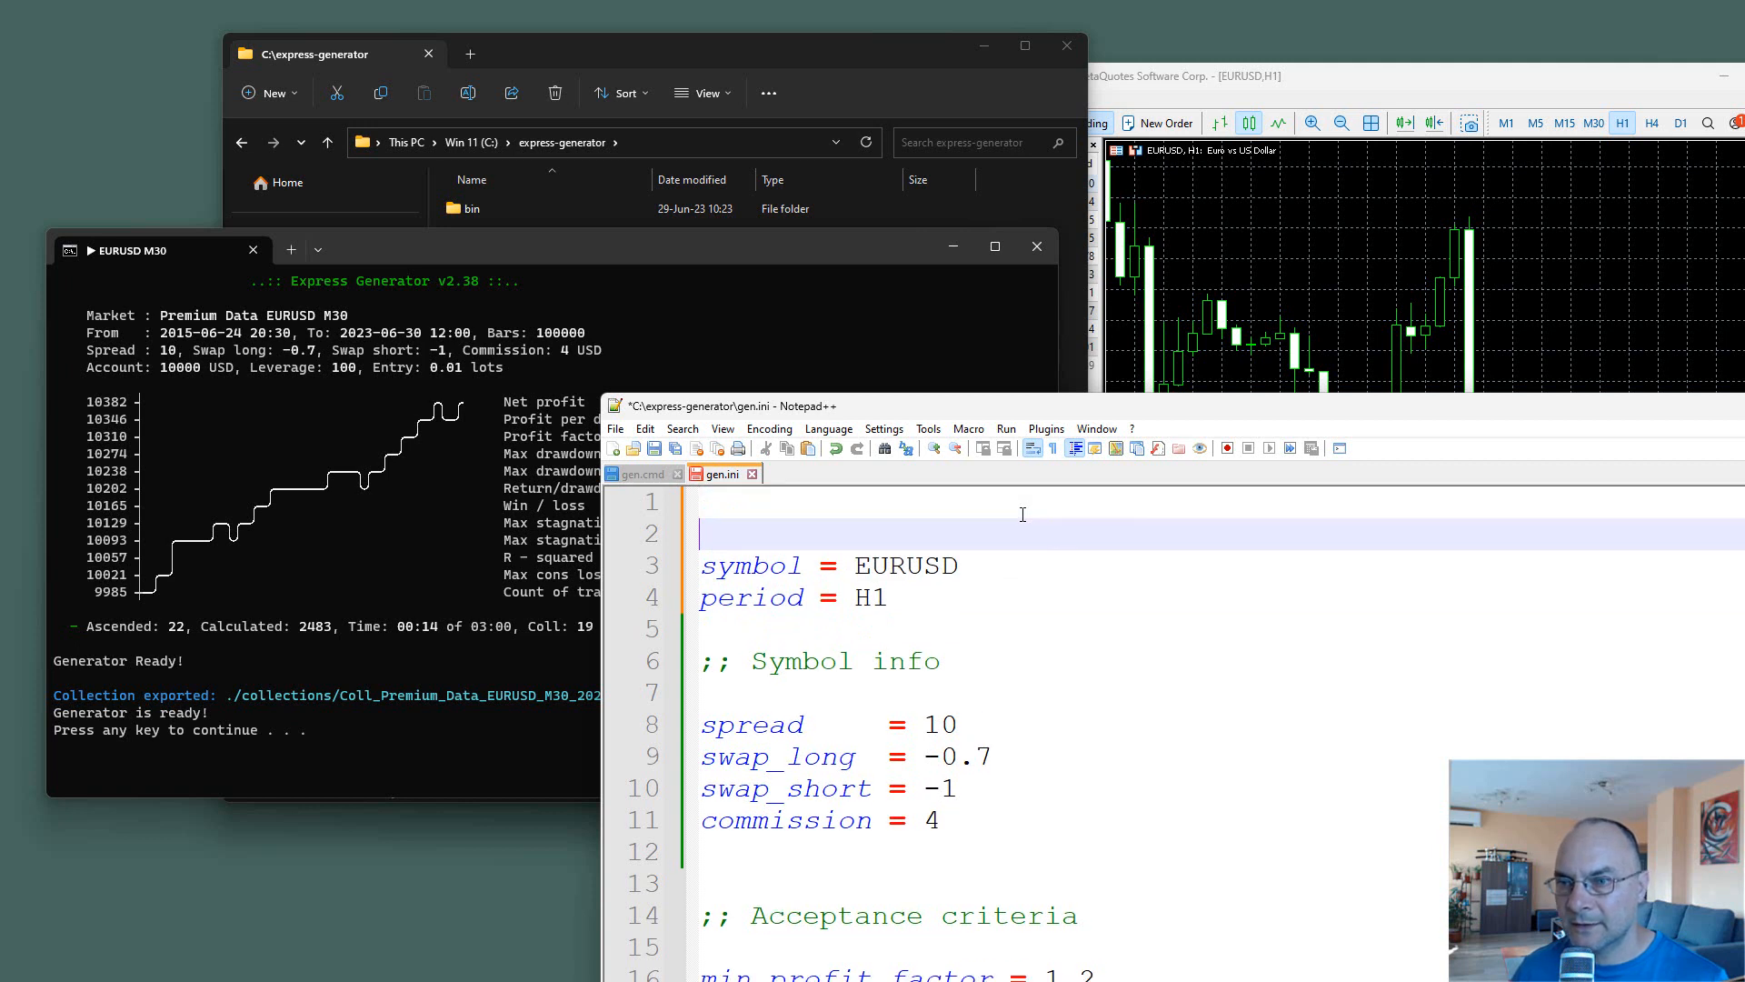
type(";; Pre")
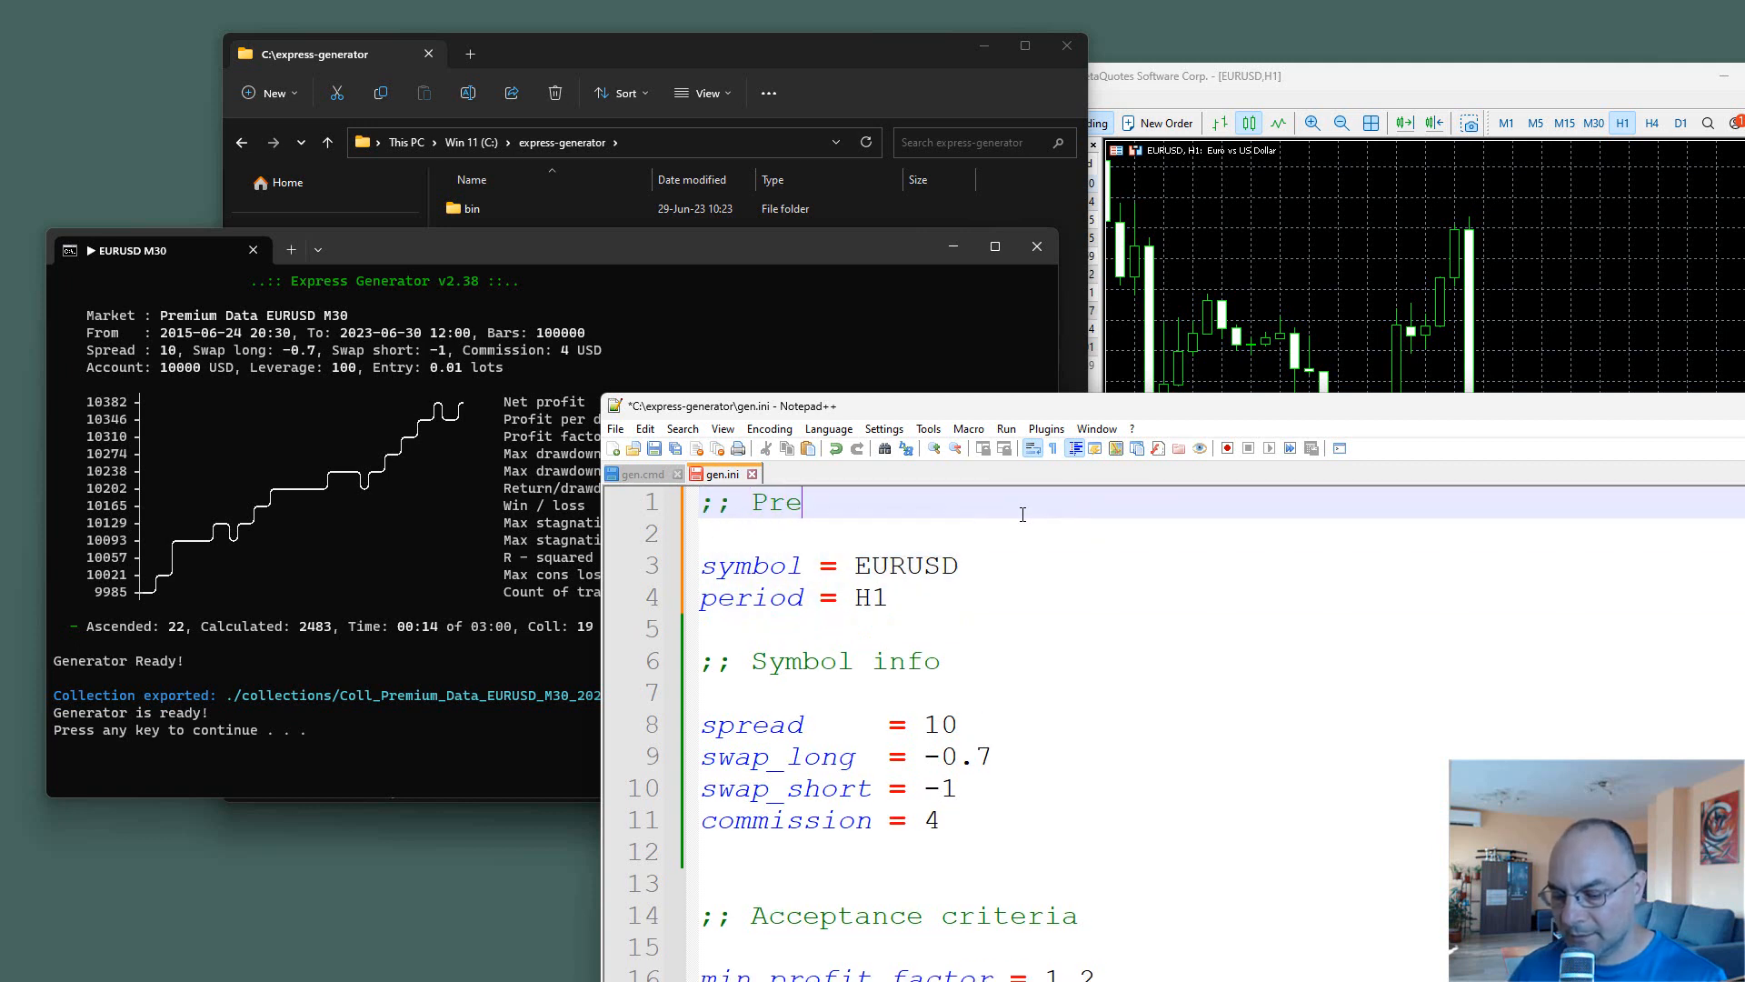
type("mium Data")
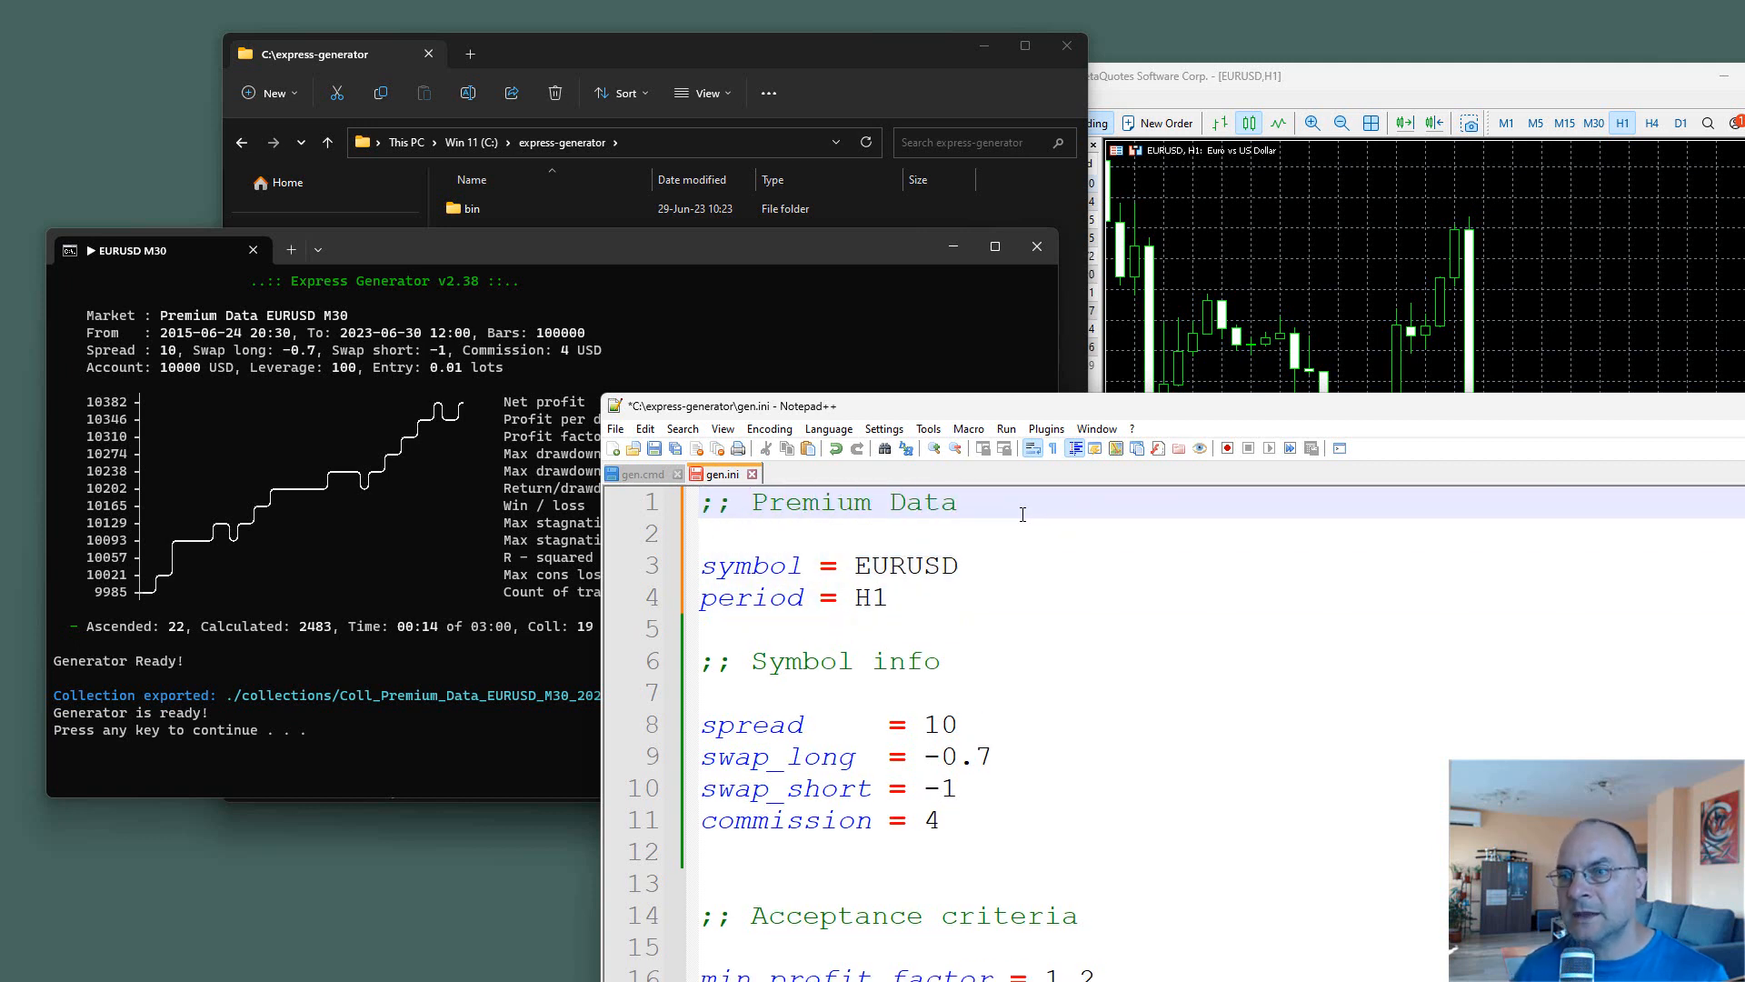
key("Down")
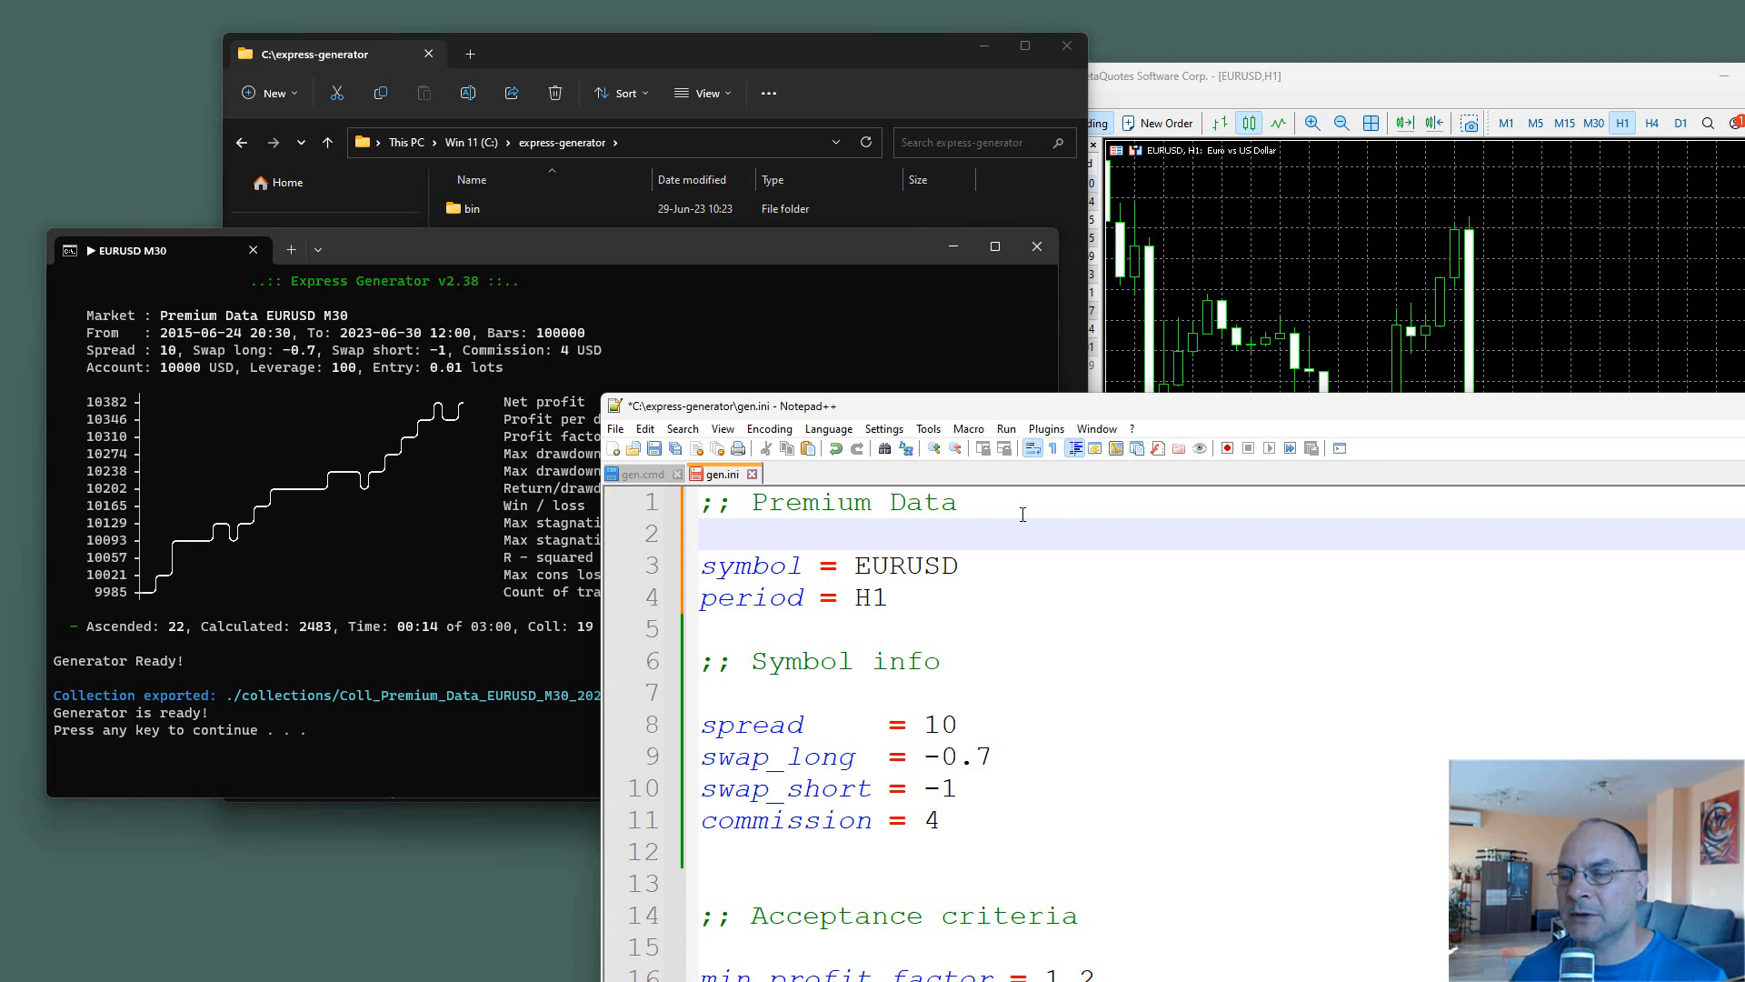
left_click_drag(1184, 411, 1196, 287)
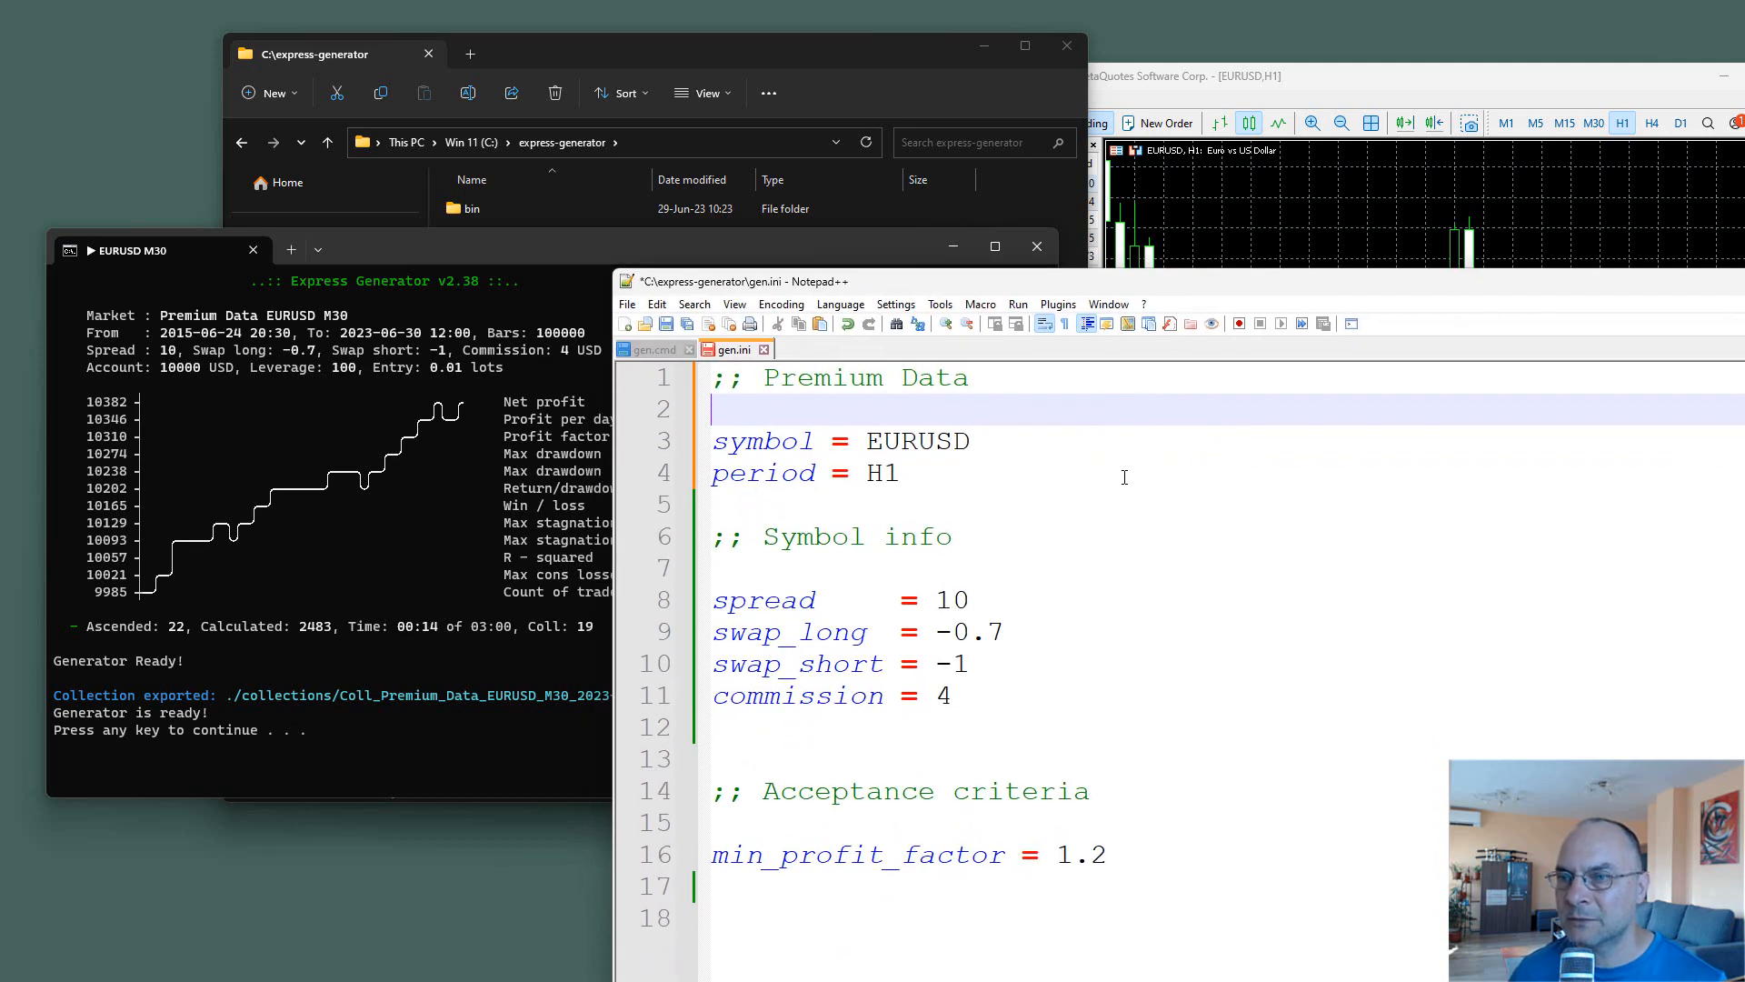
left_click(1120, 529)
key("ctrl+s")
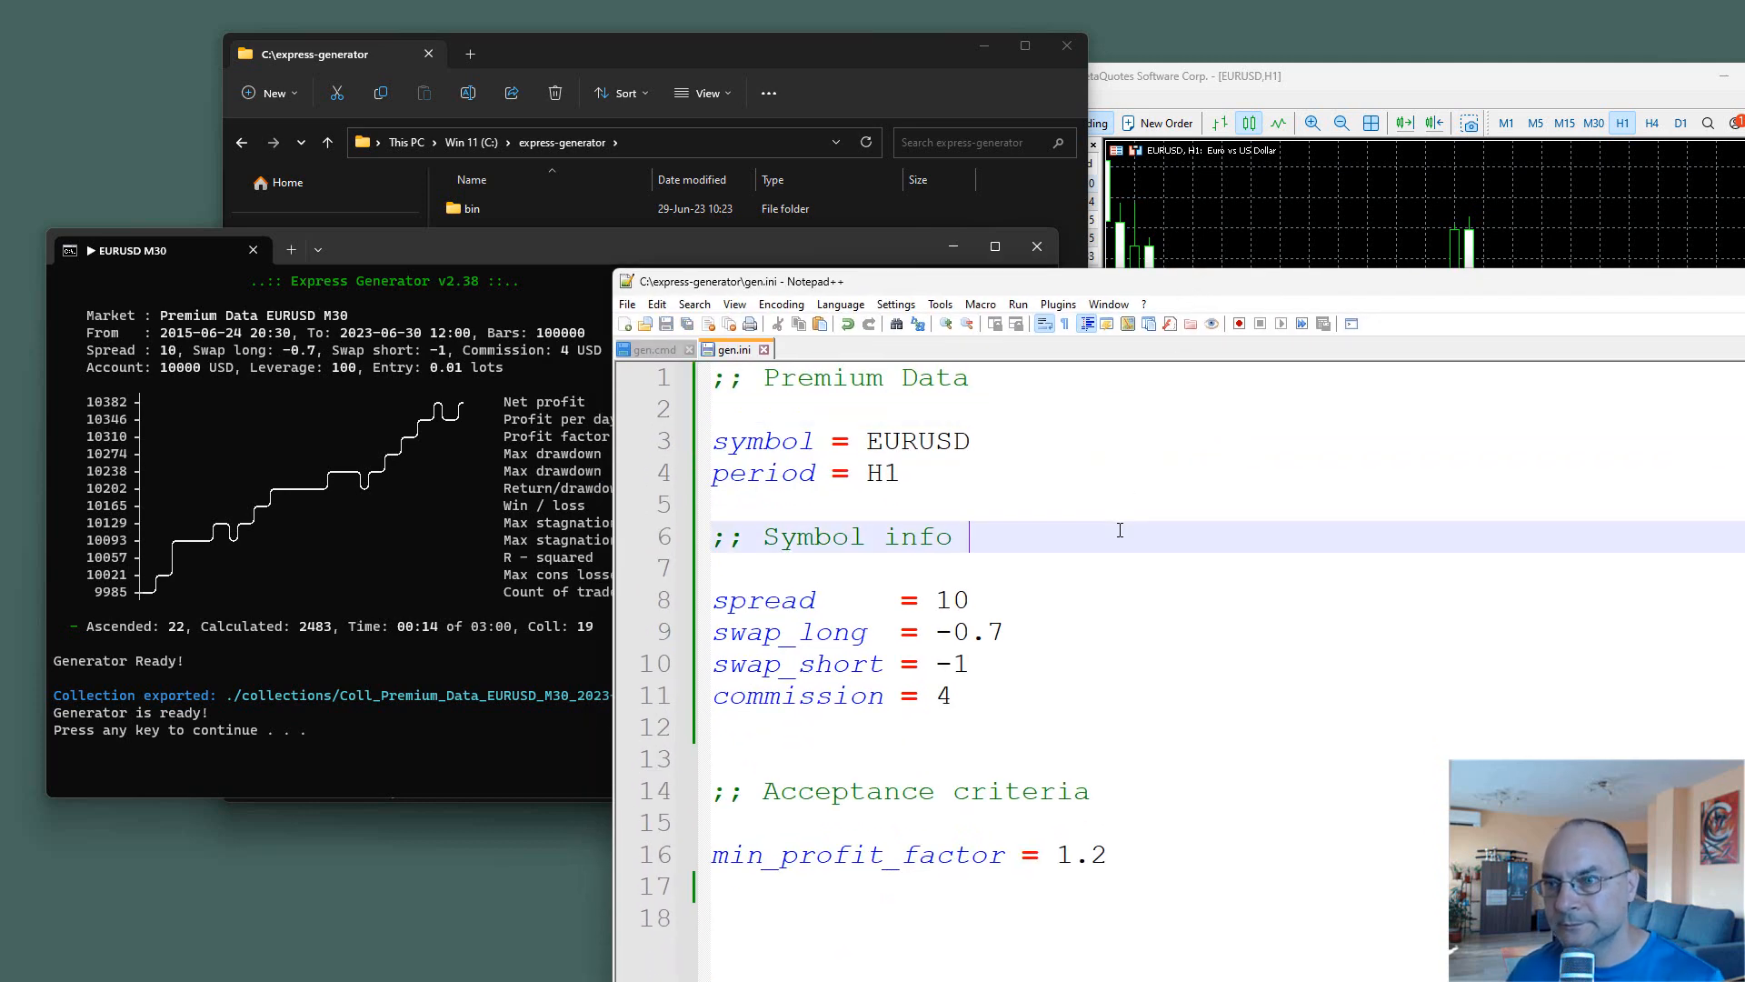
Bring up gen.cmd in Notepad++, dismiss the finished generator terminal and run gen.cmd from the express-generator folder in File Explorer.
left_click(656, 353)
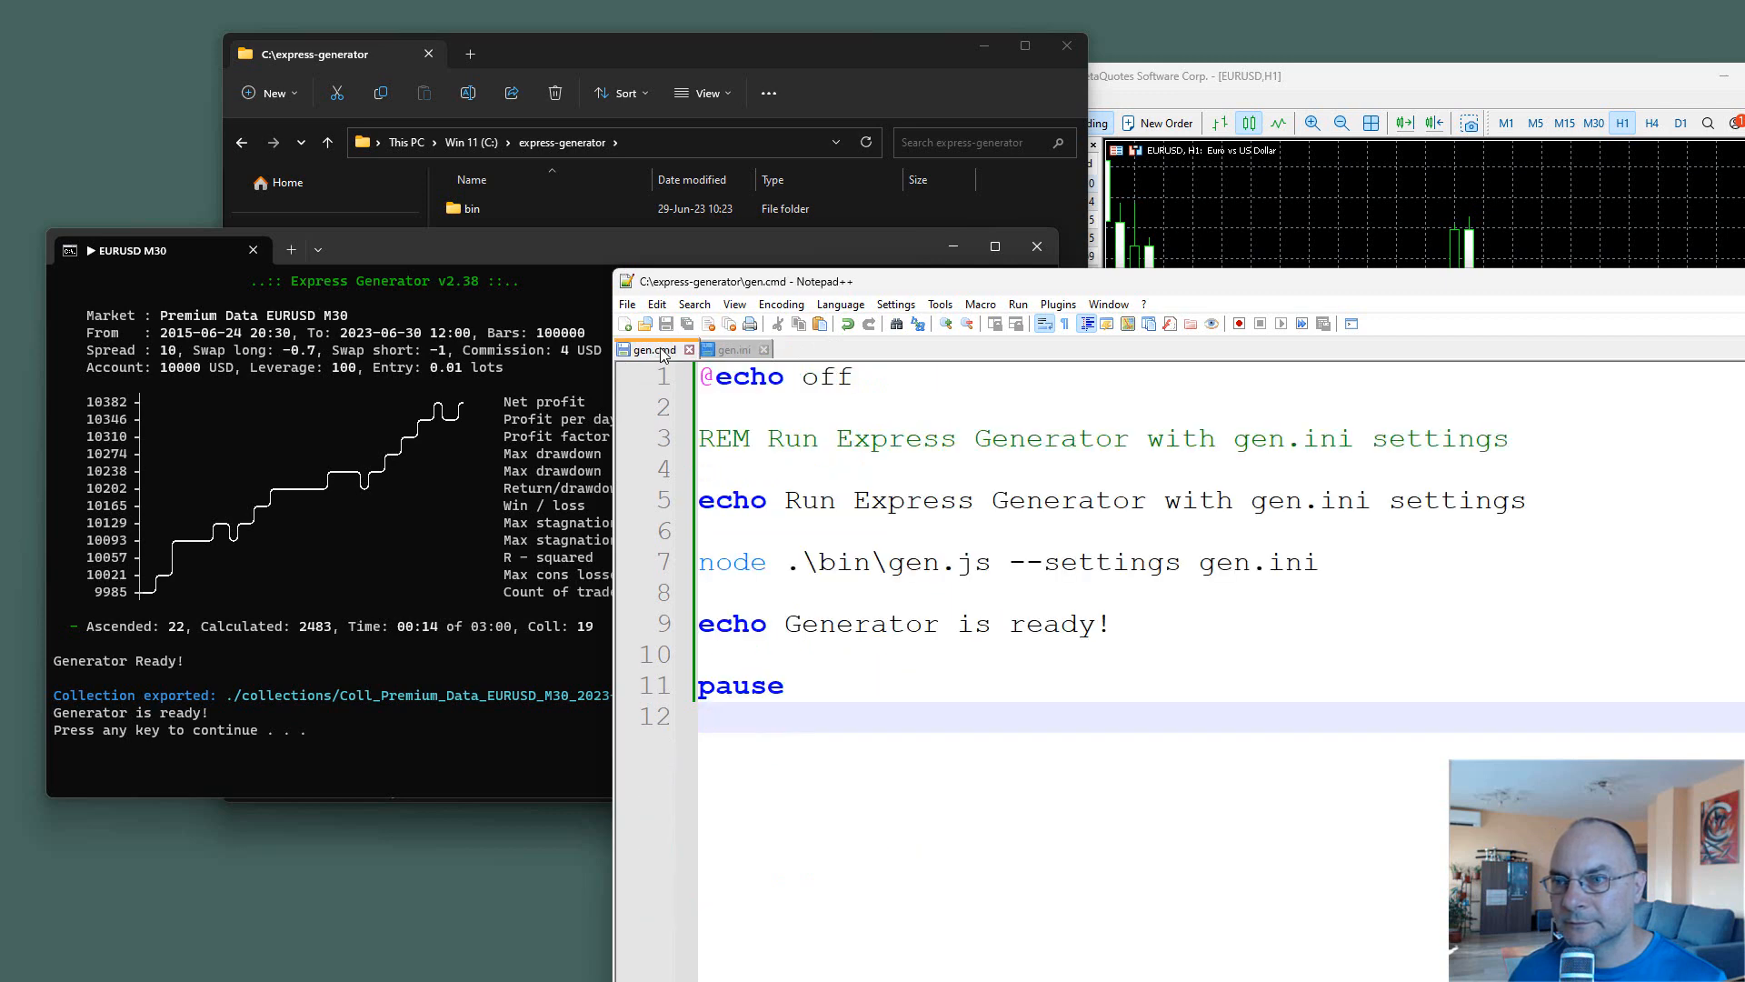
left_click(431, 684)
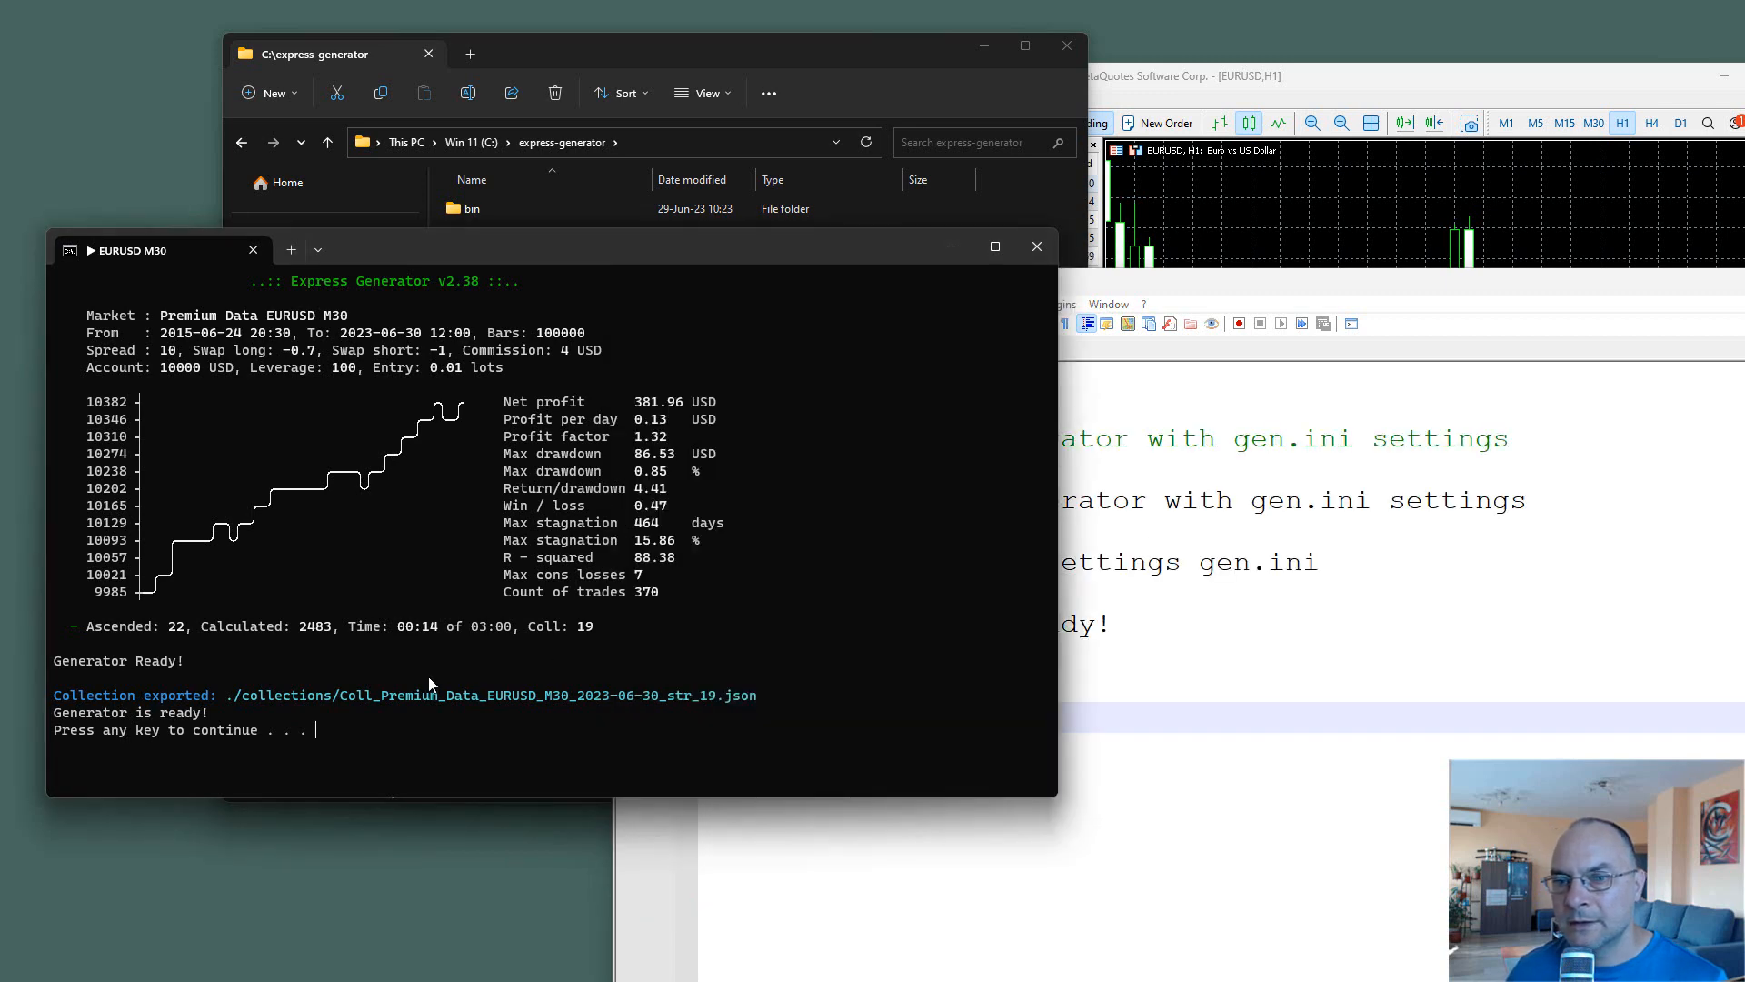
key("Return")
left_click(500, 495)
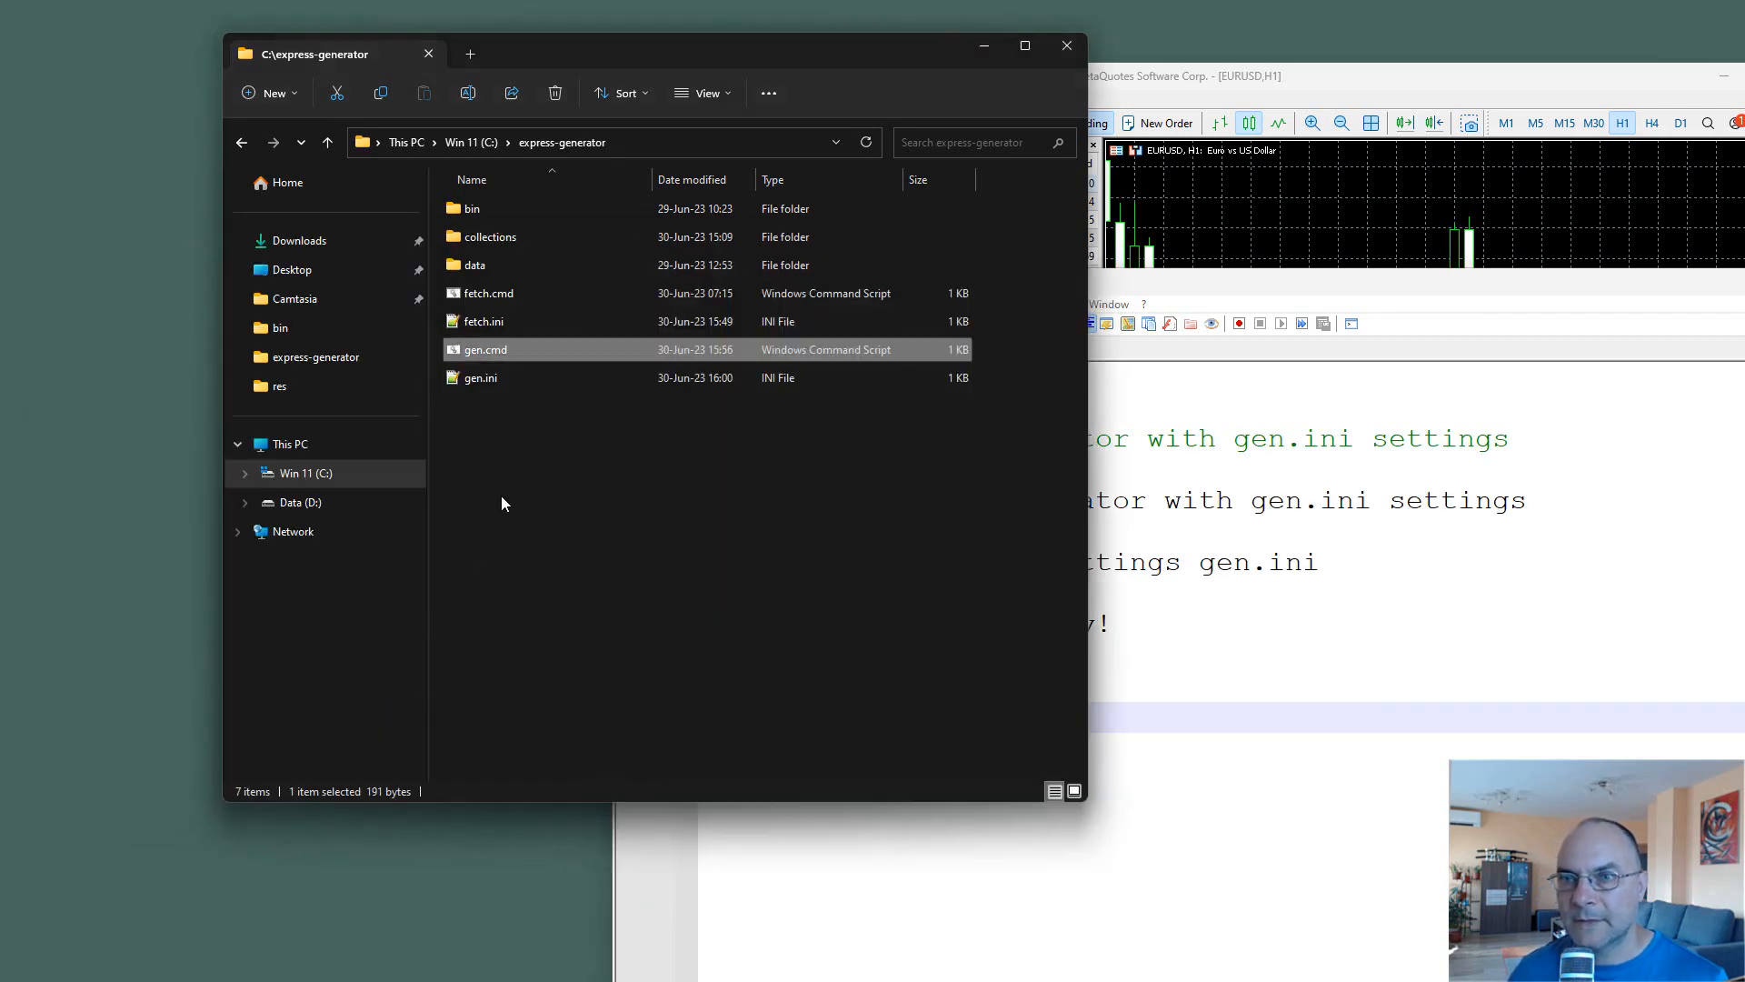
double_click(483, 351)
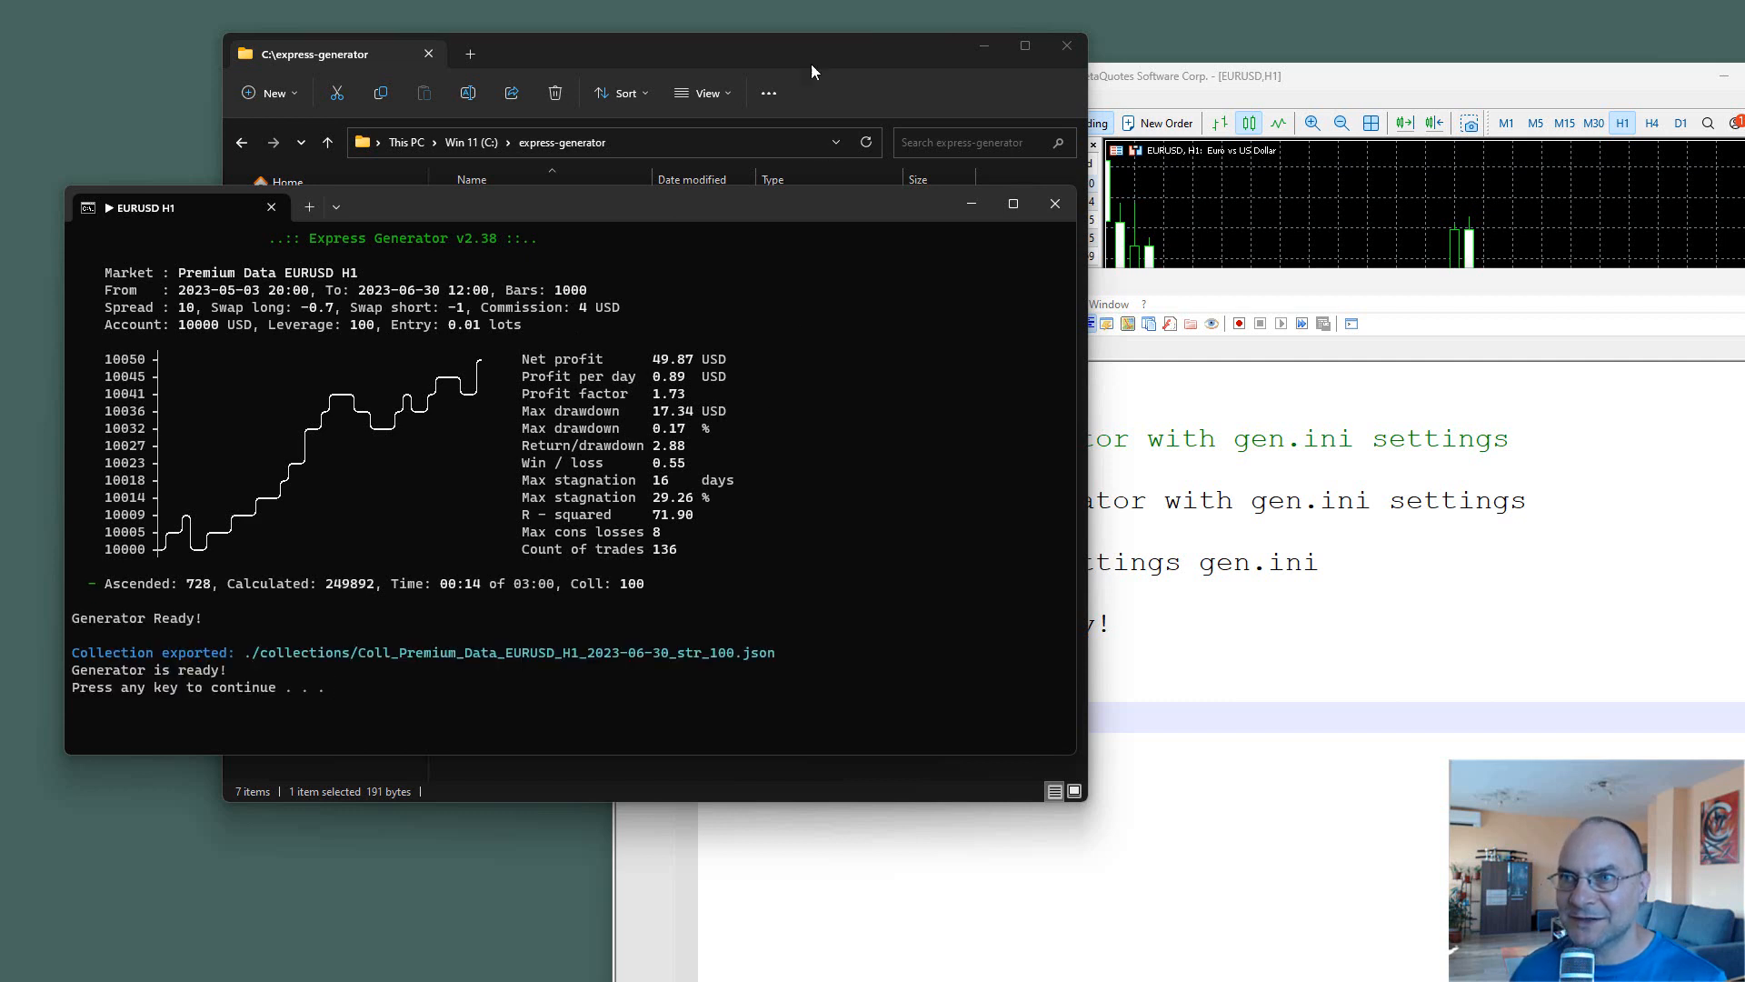
Bring the express-generator folder to the front in File Explorer and run fetch.cmd to download the Premium Data.
left_click_drag(810, 53, 794, 87)
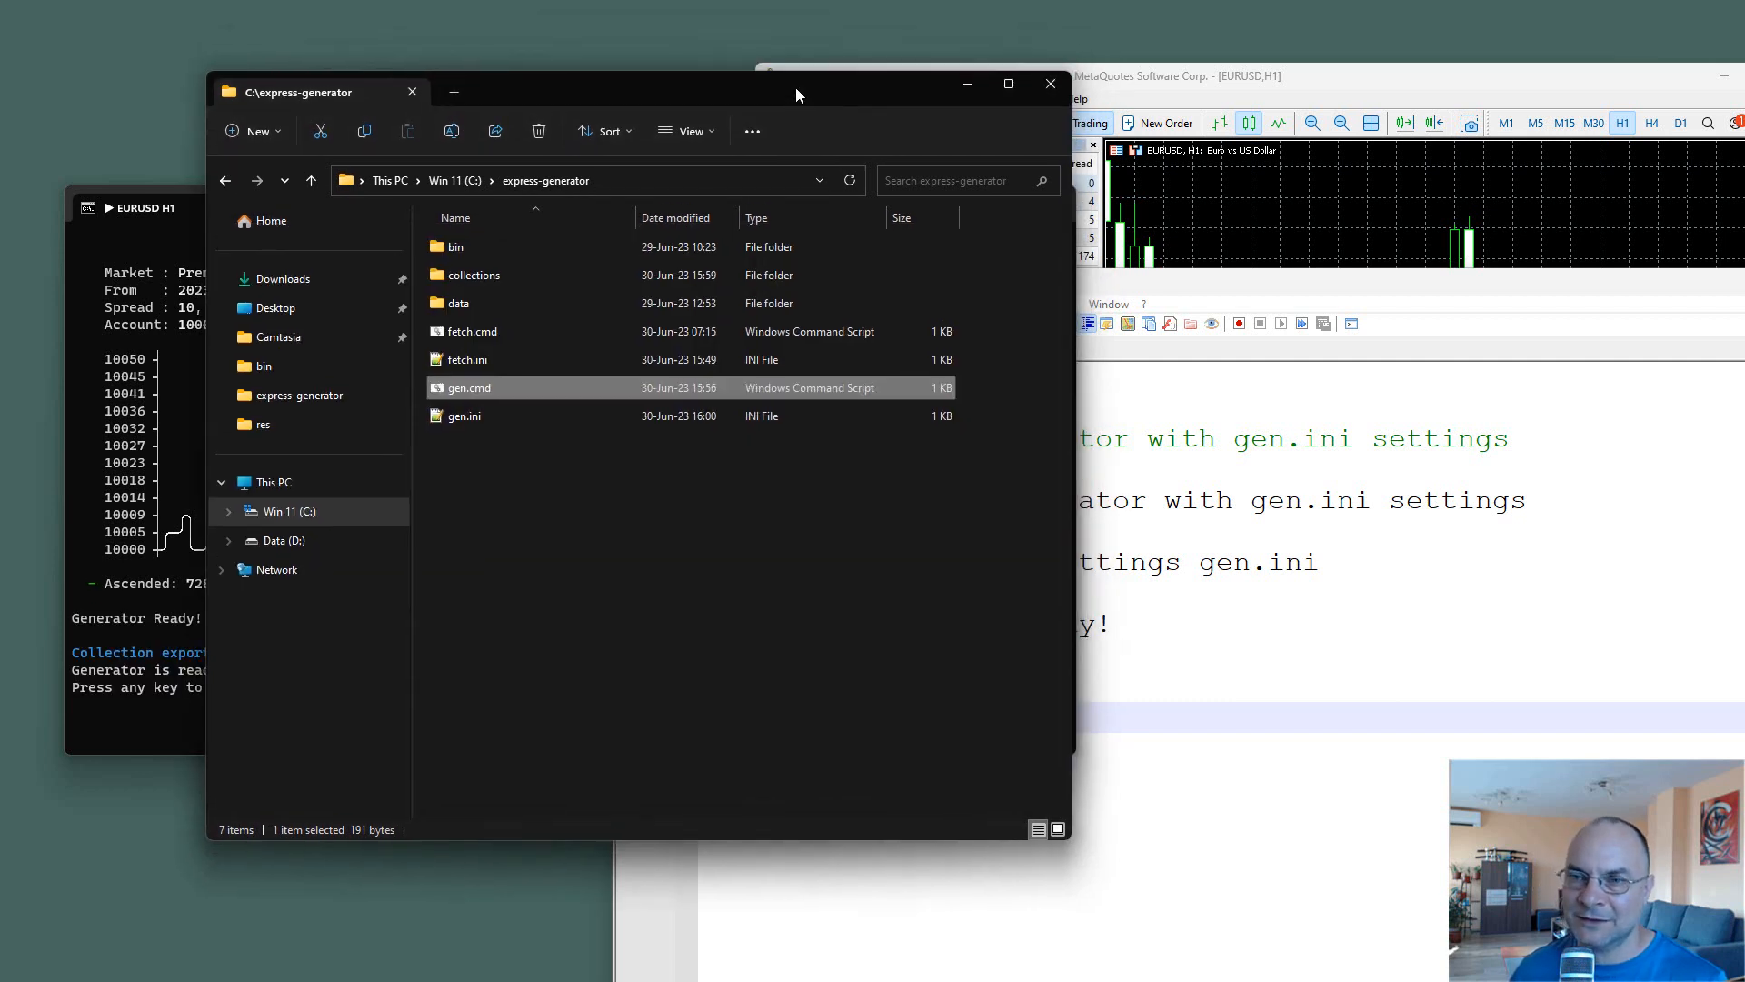
left_click(598, 600)
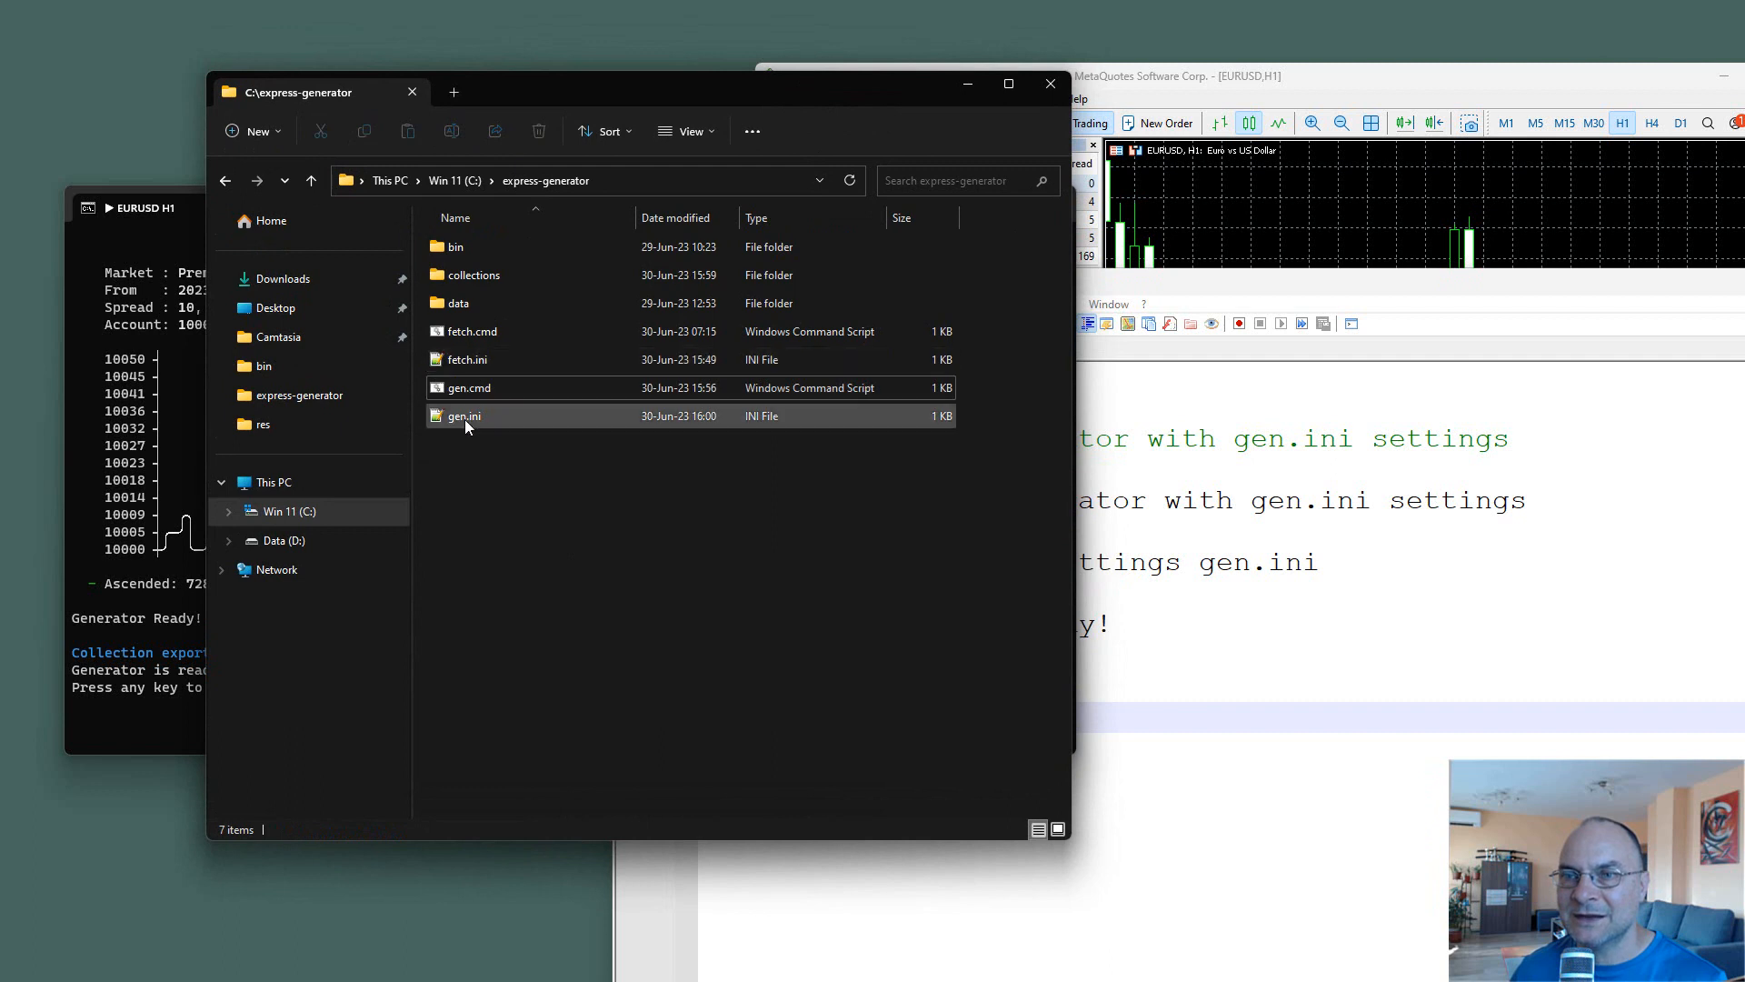
double_click(471, 331)
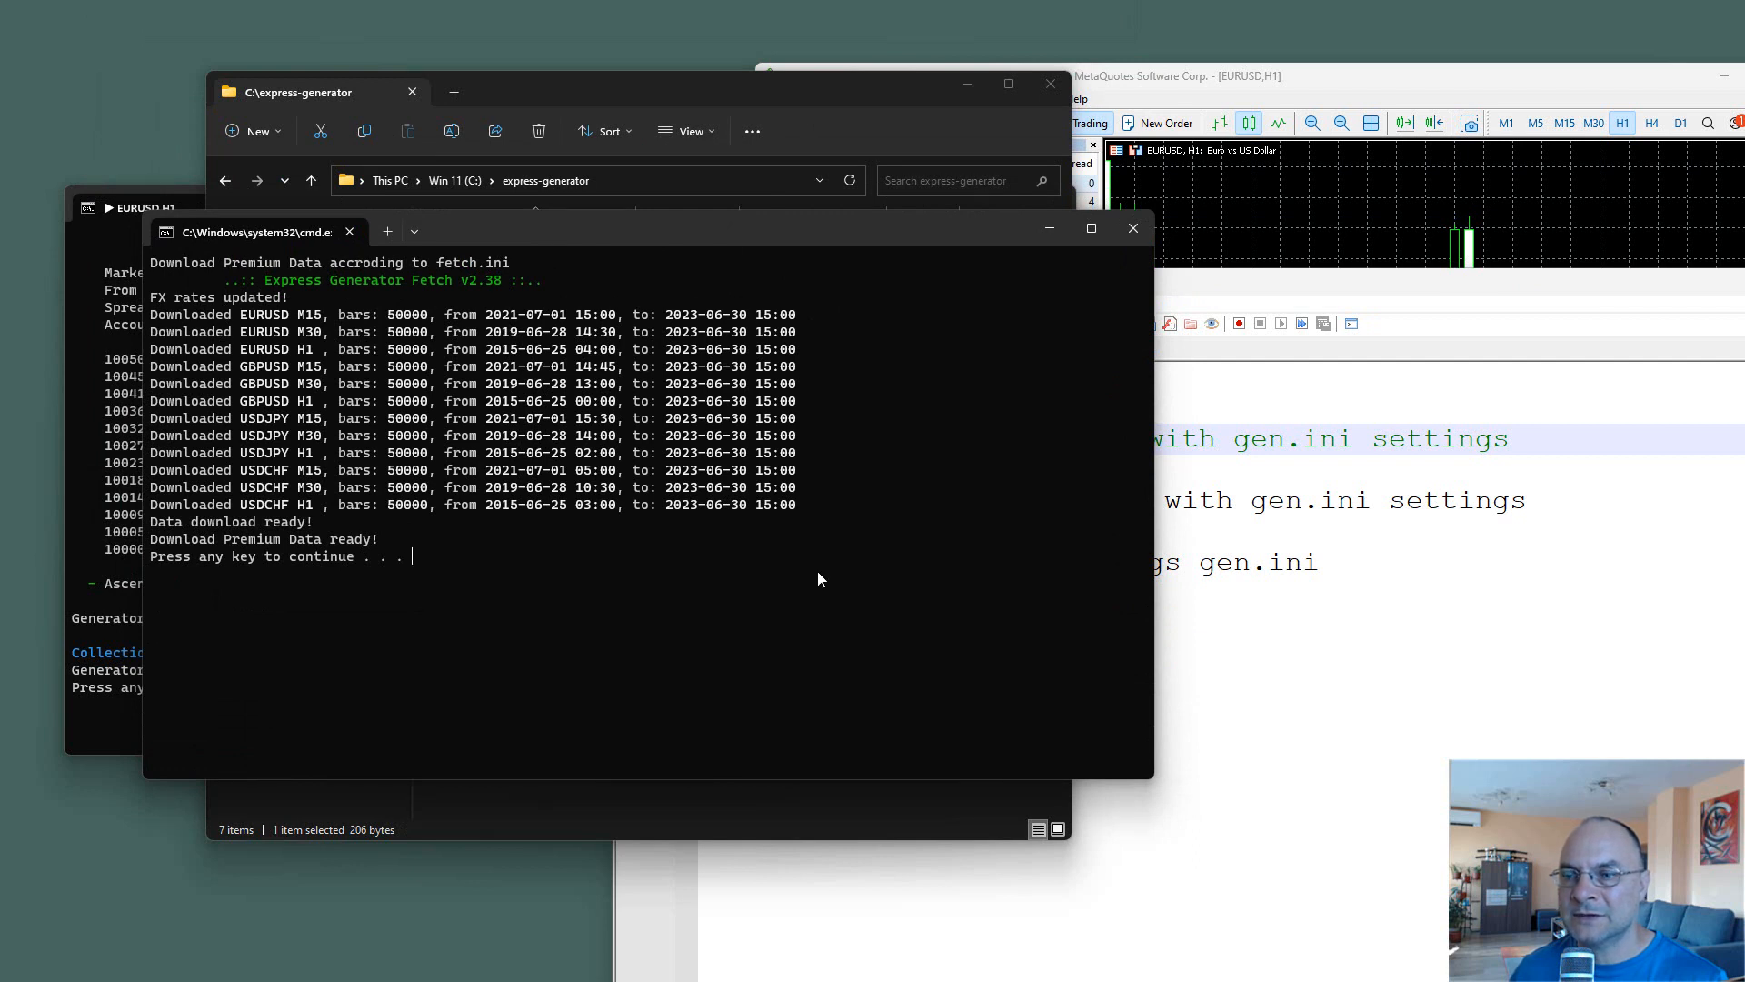
Run gen.cmd again from the express-generator folder and move the fetch terminal to compare its downloaded bars with the generator's output.
left_click(785, 814)
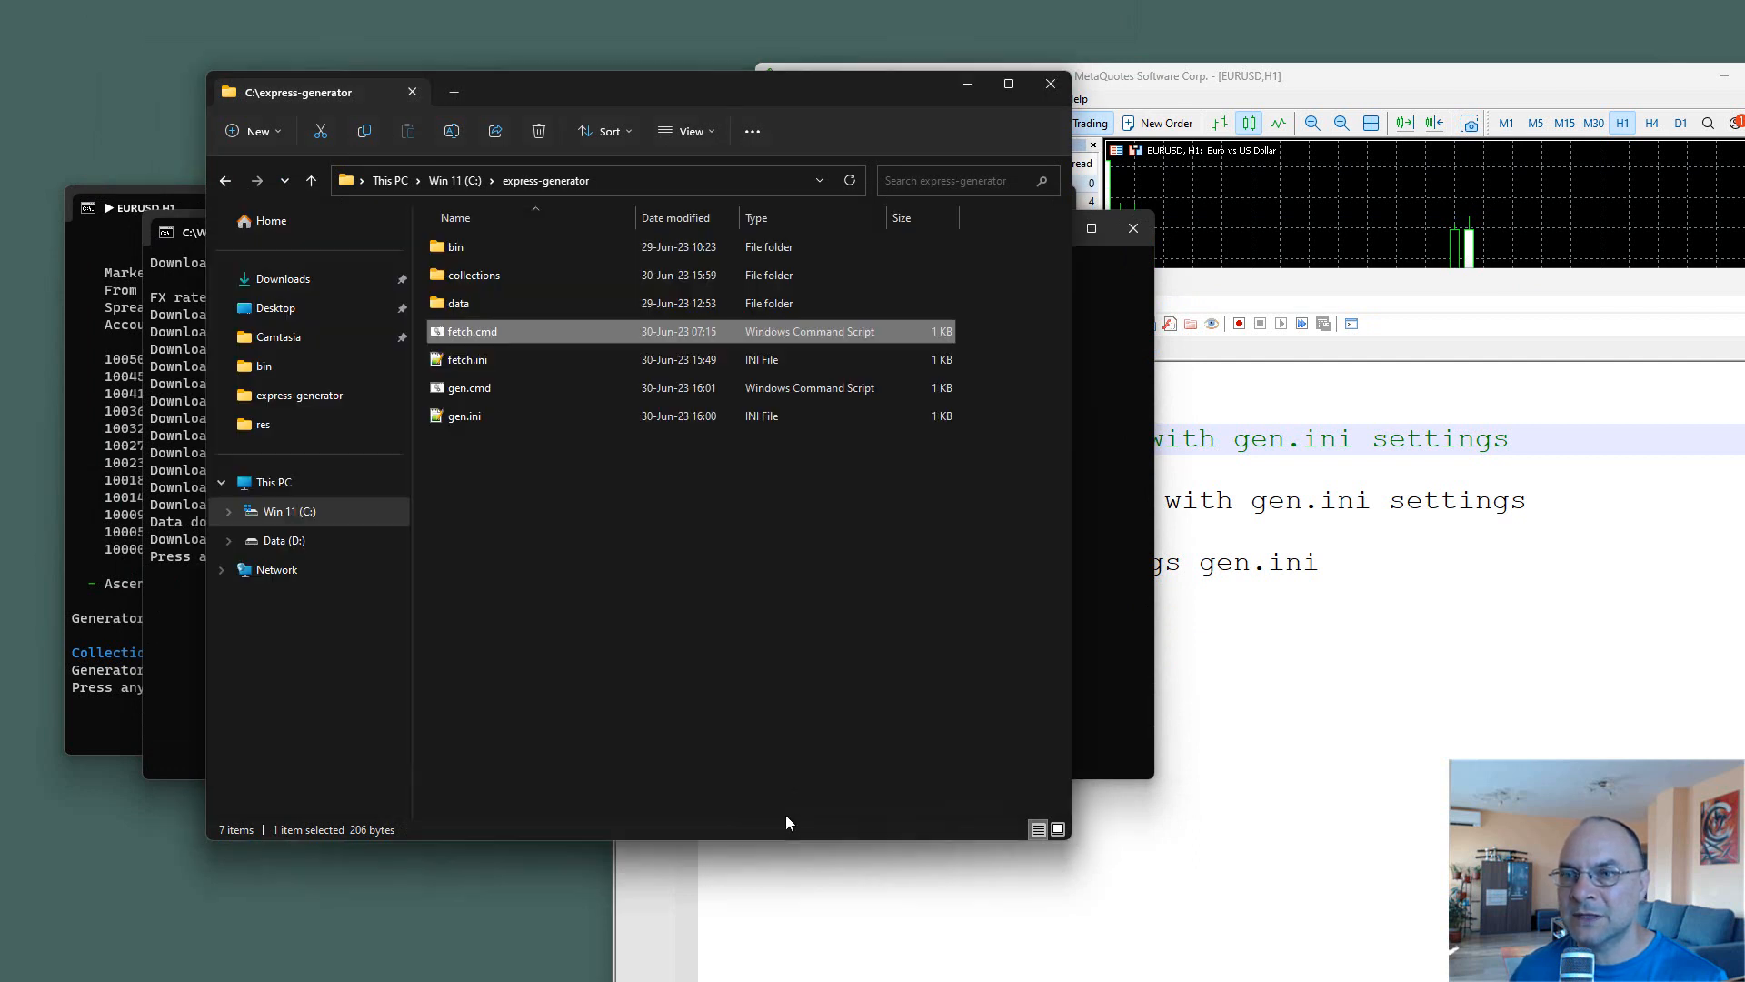
double_click(469, 391)
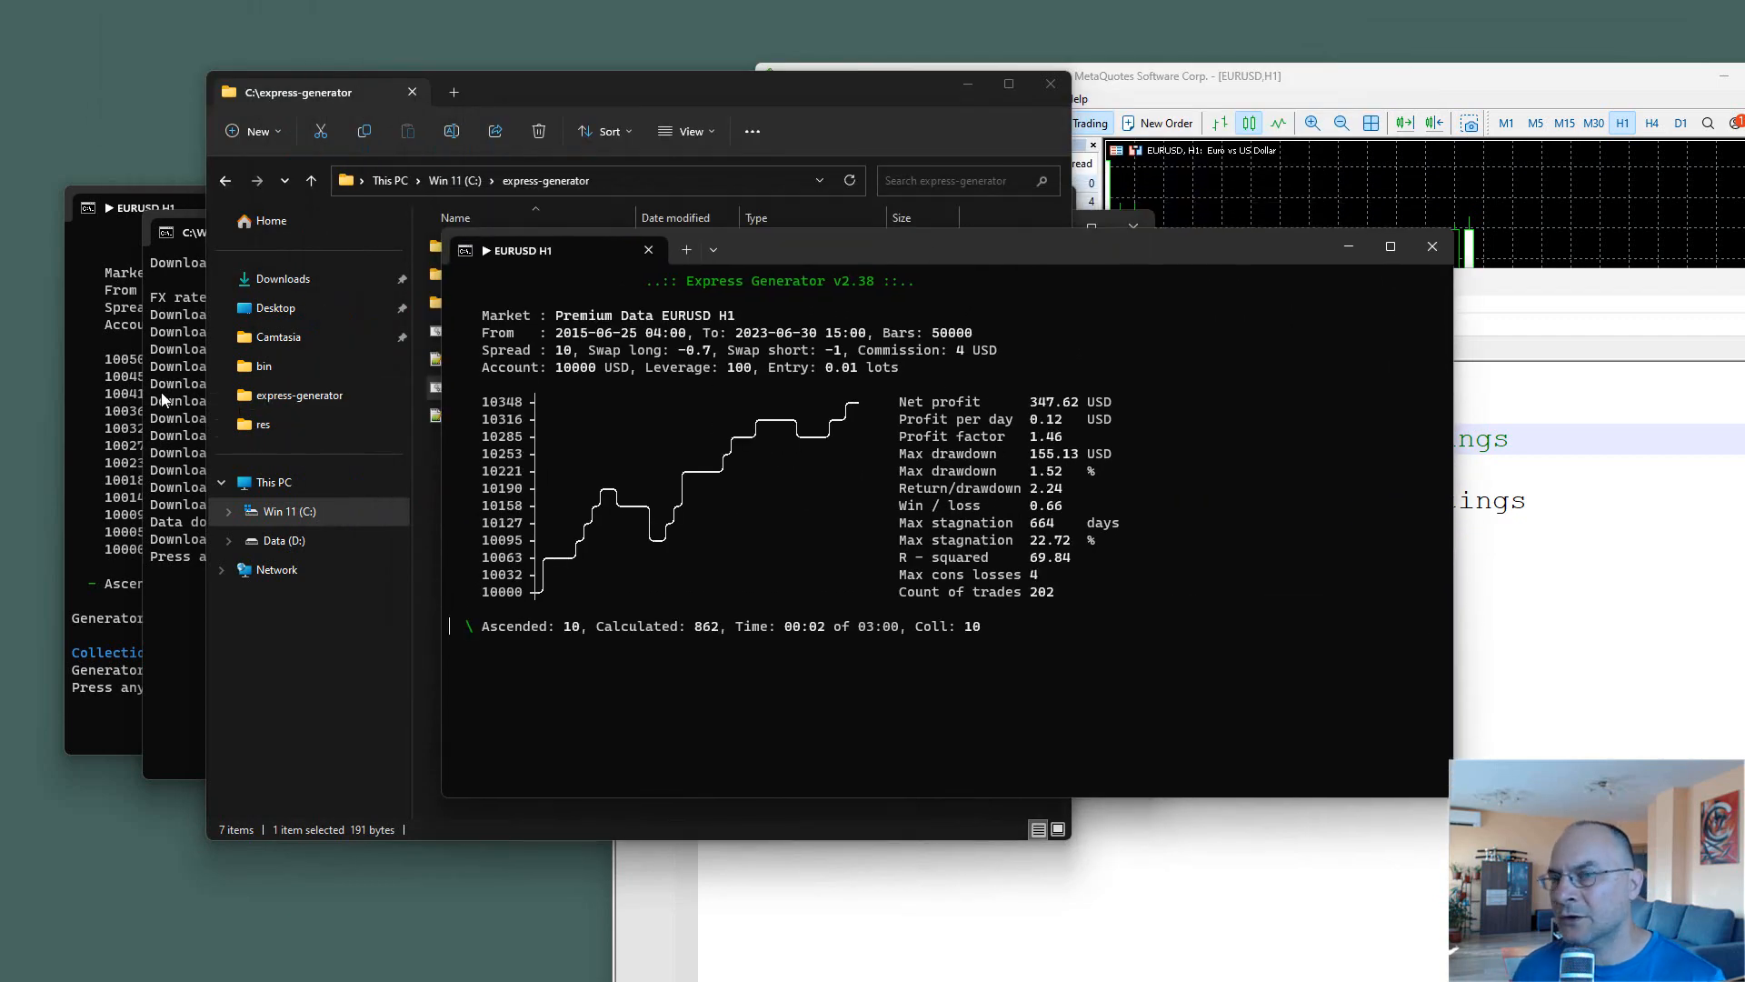
left_click(161, 391)
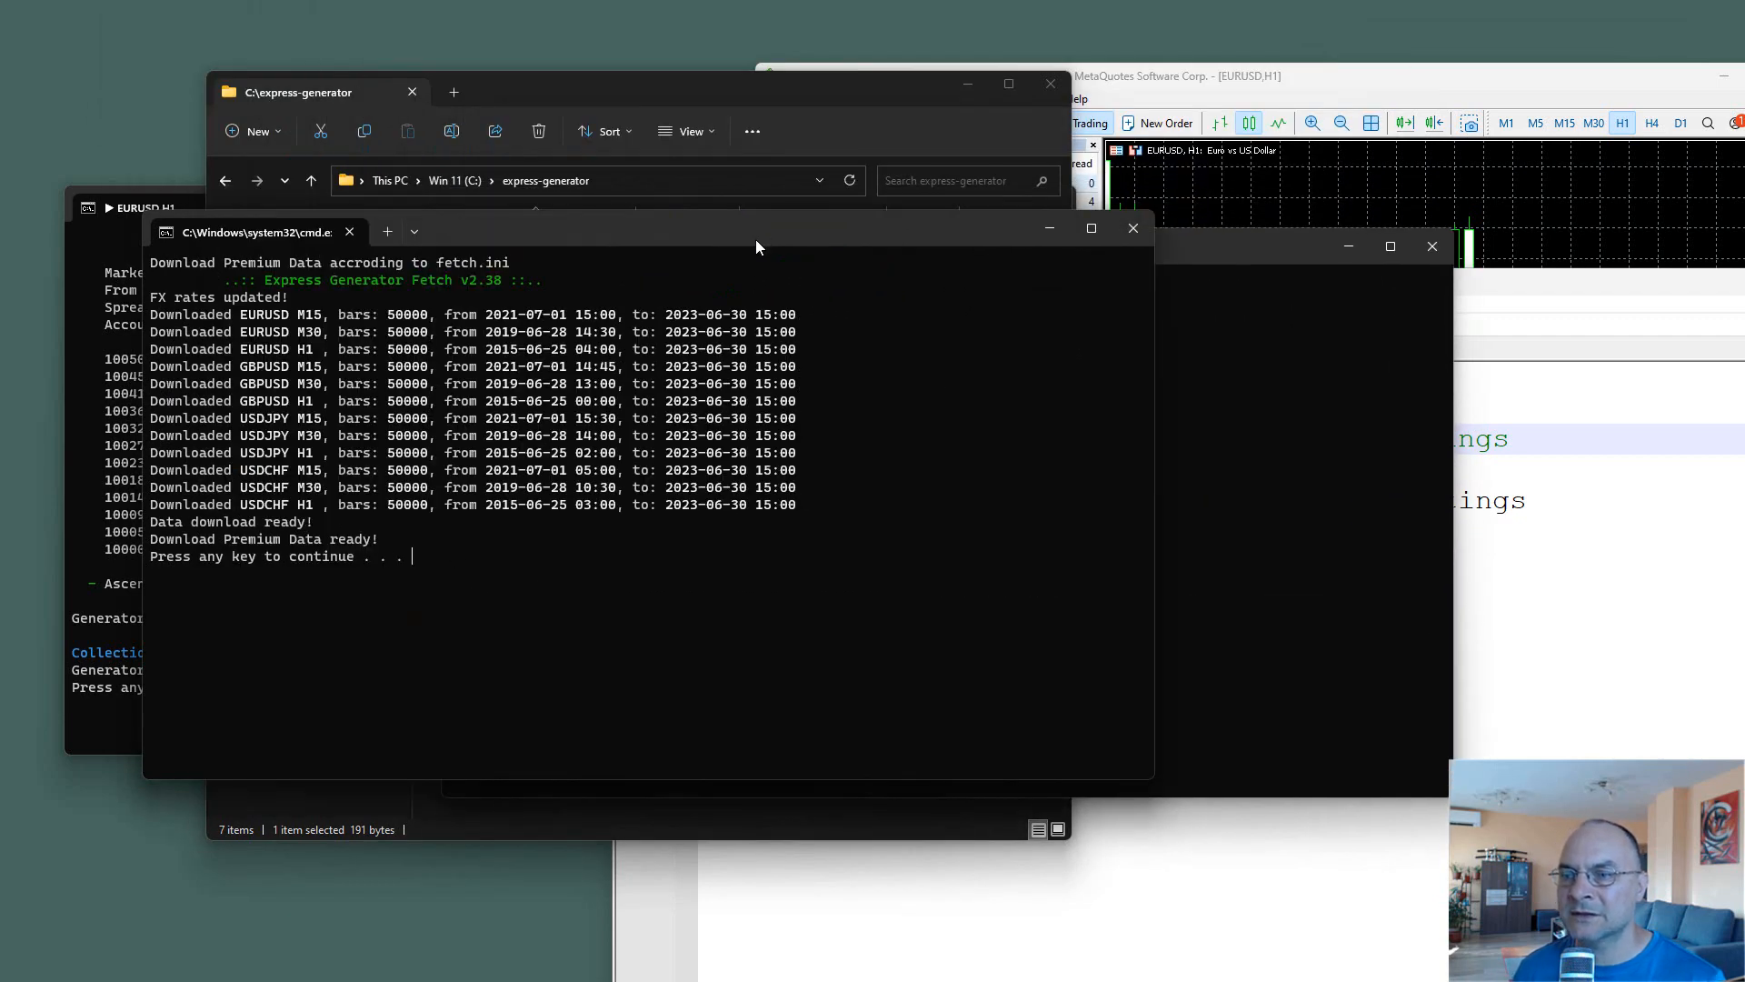
left_click_drag(756, 239, 670, 345)
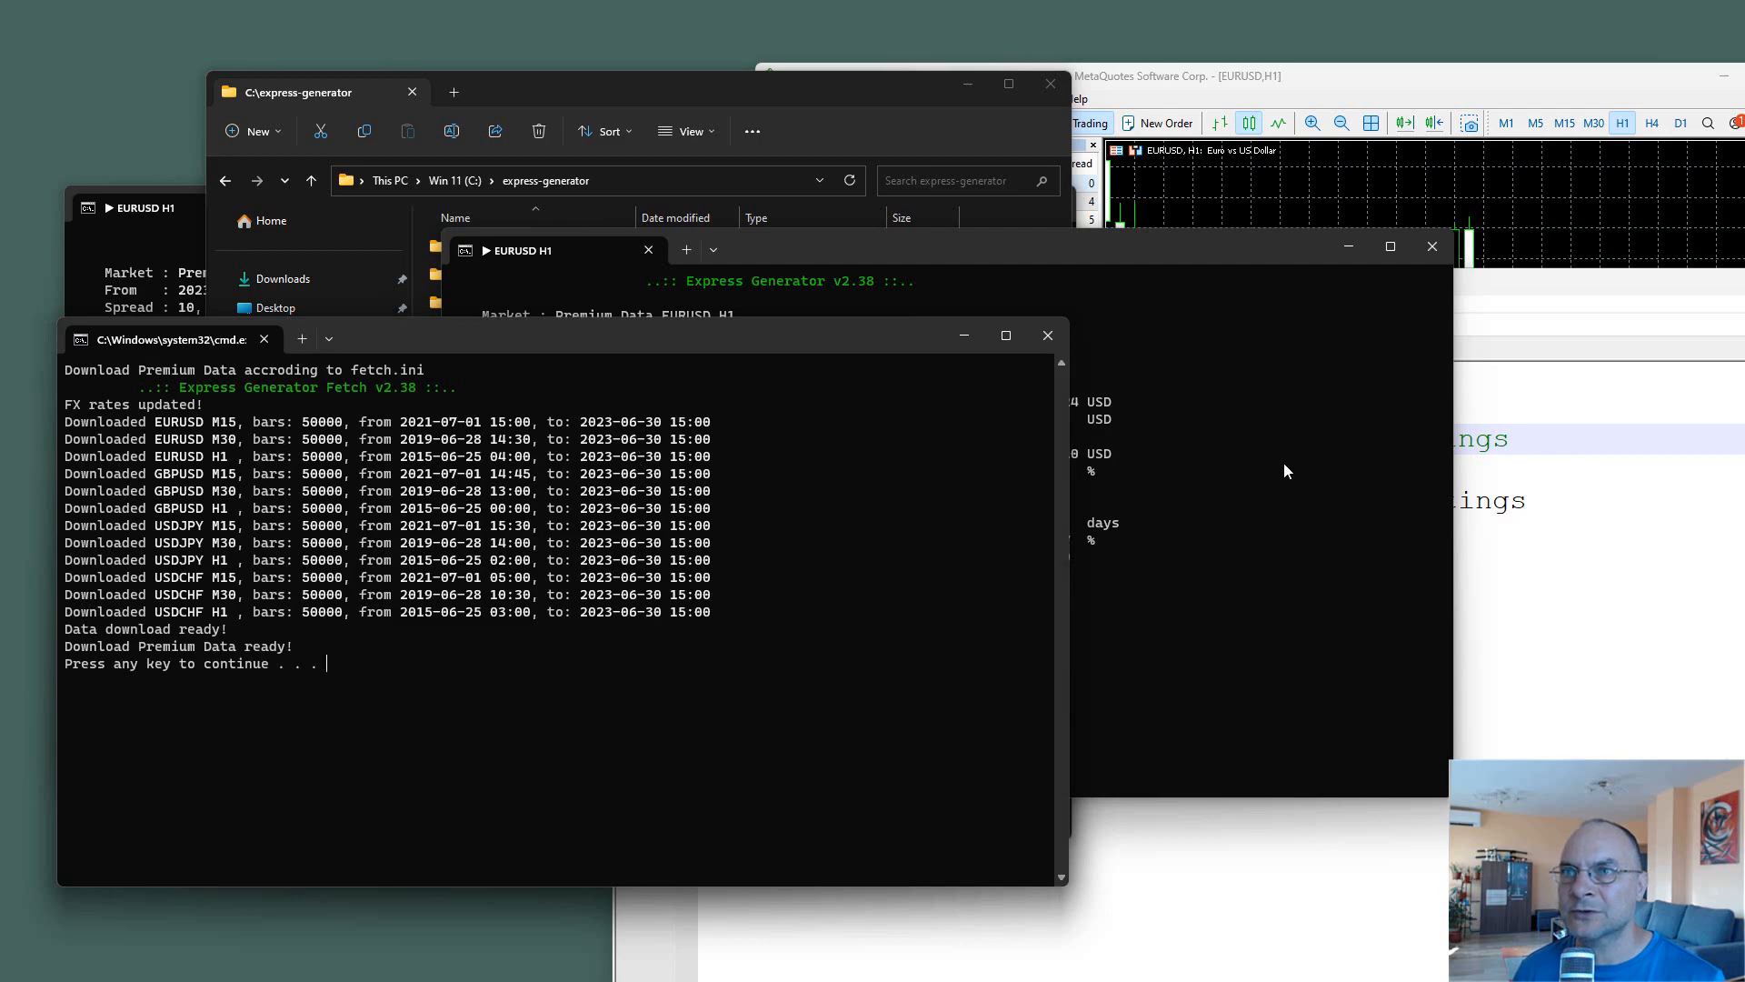